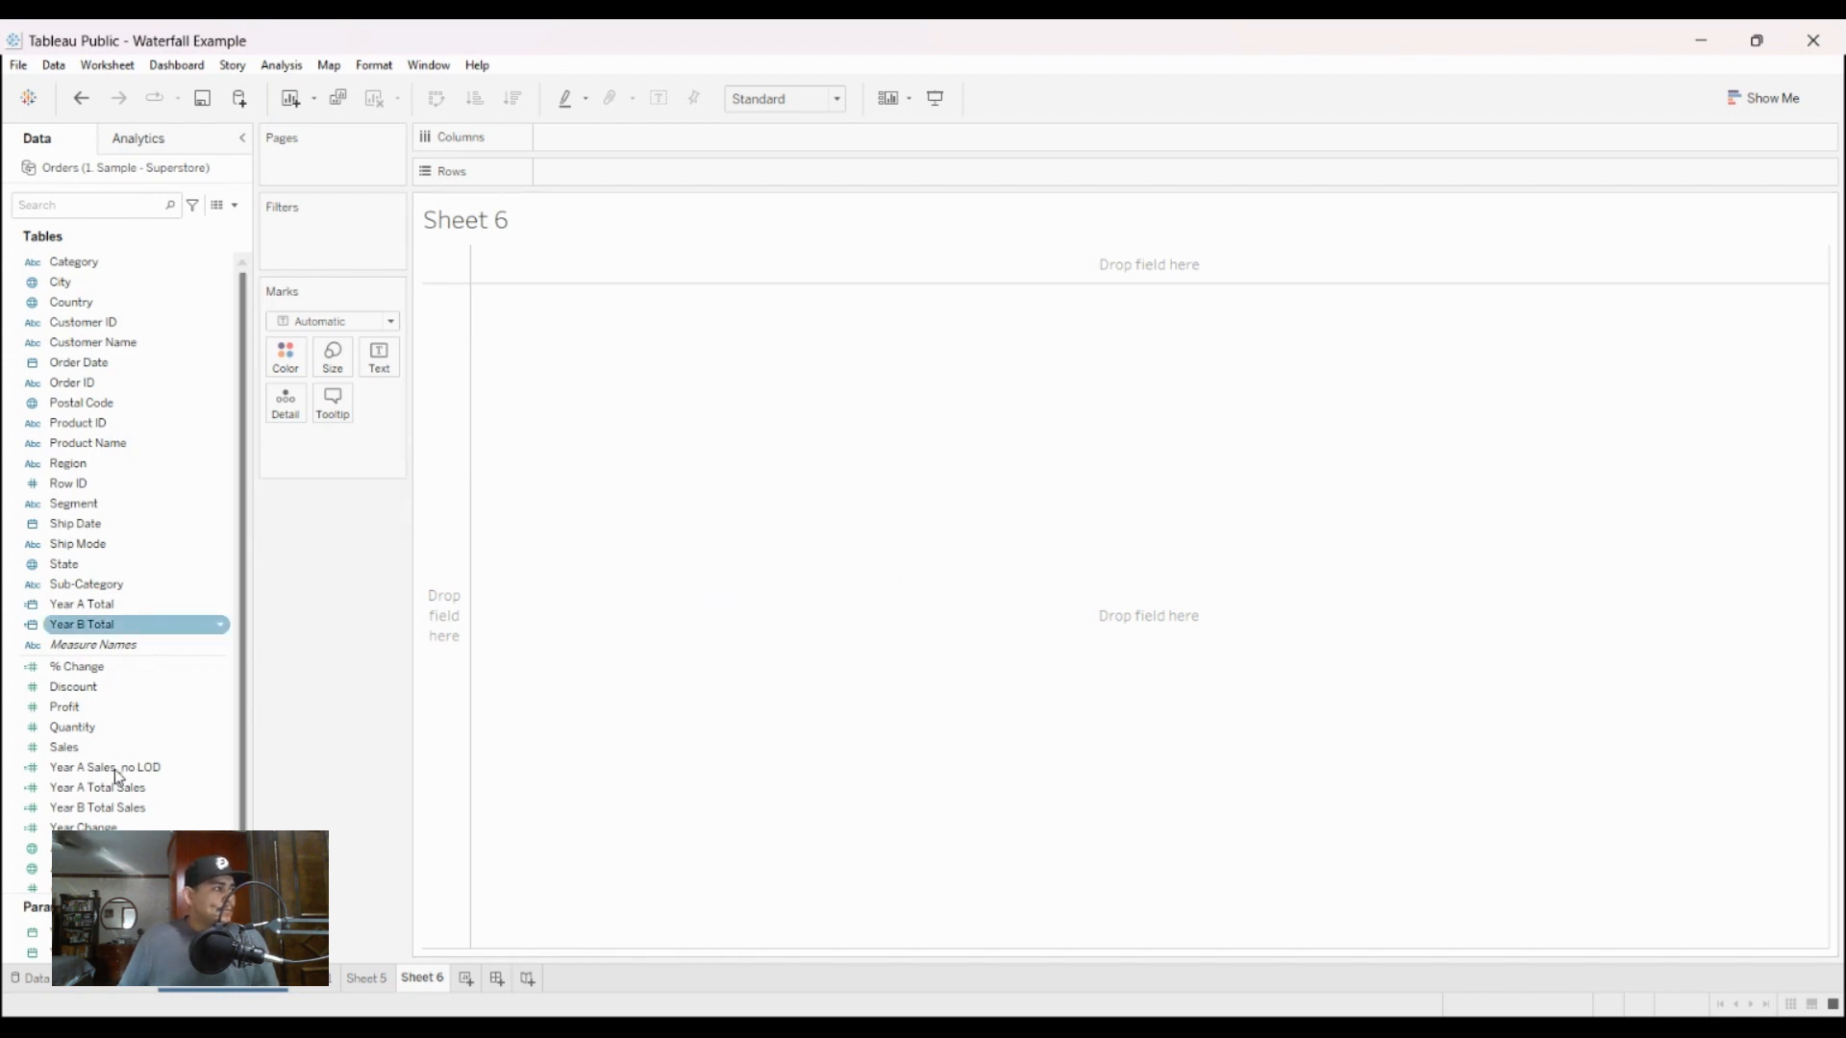
# Step: Open the Year A Total Sales calculated field, examine its EXCLUDE formula with enlarged text, and close the editor
pyautogui.scroll(-2, 125, 687)
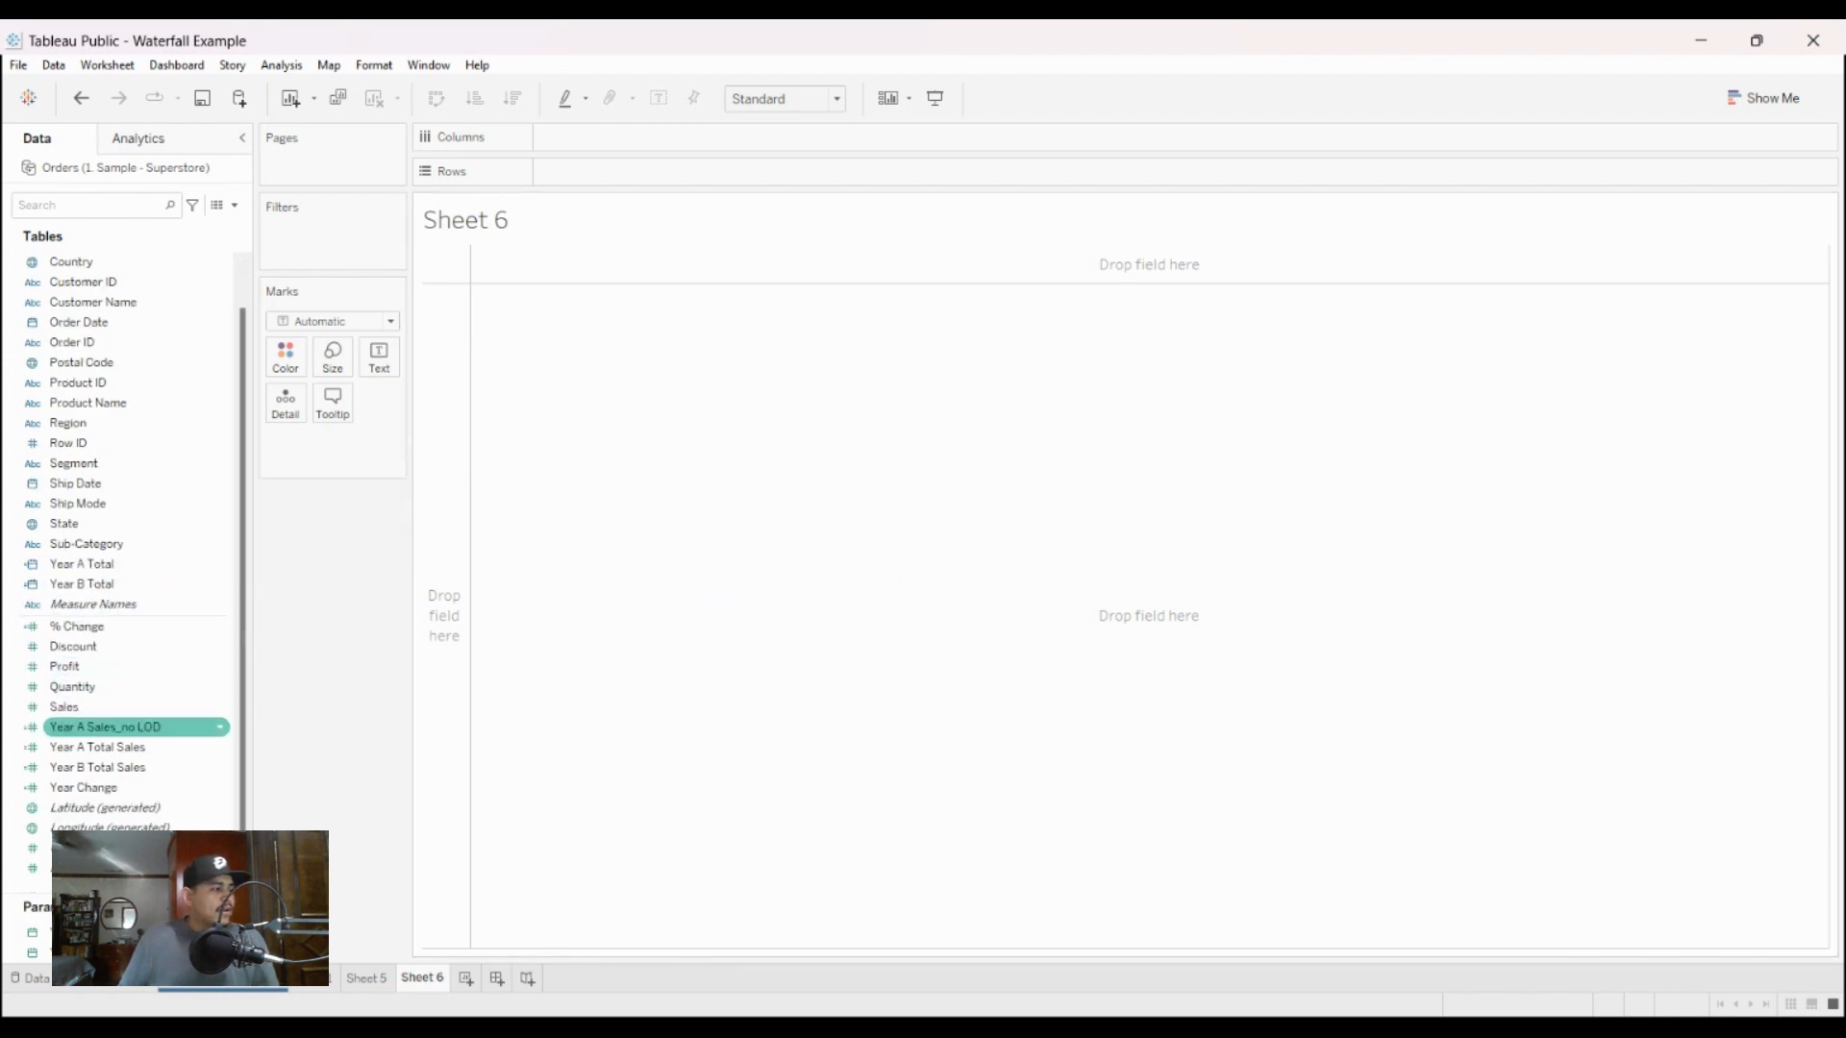
pyautogui.click(96, 747)
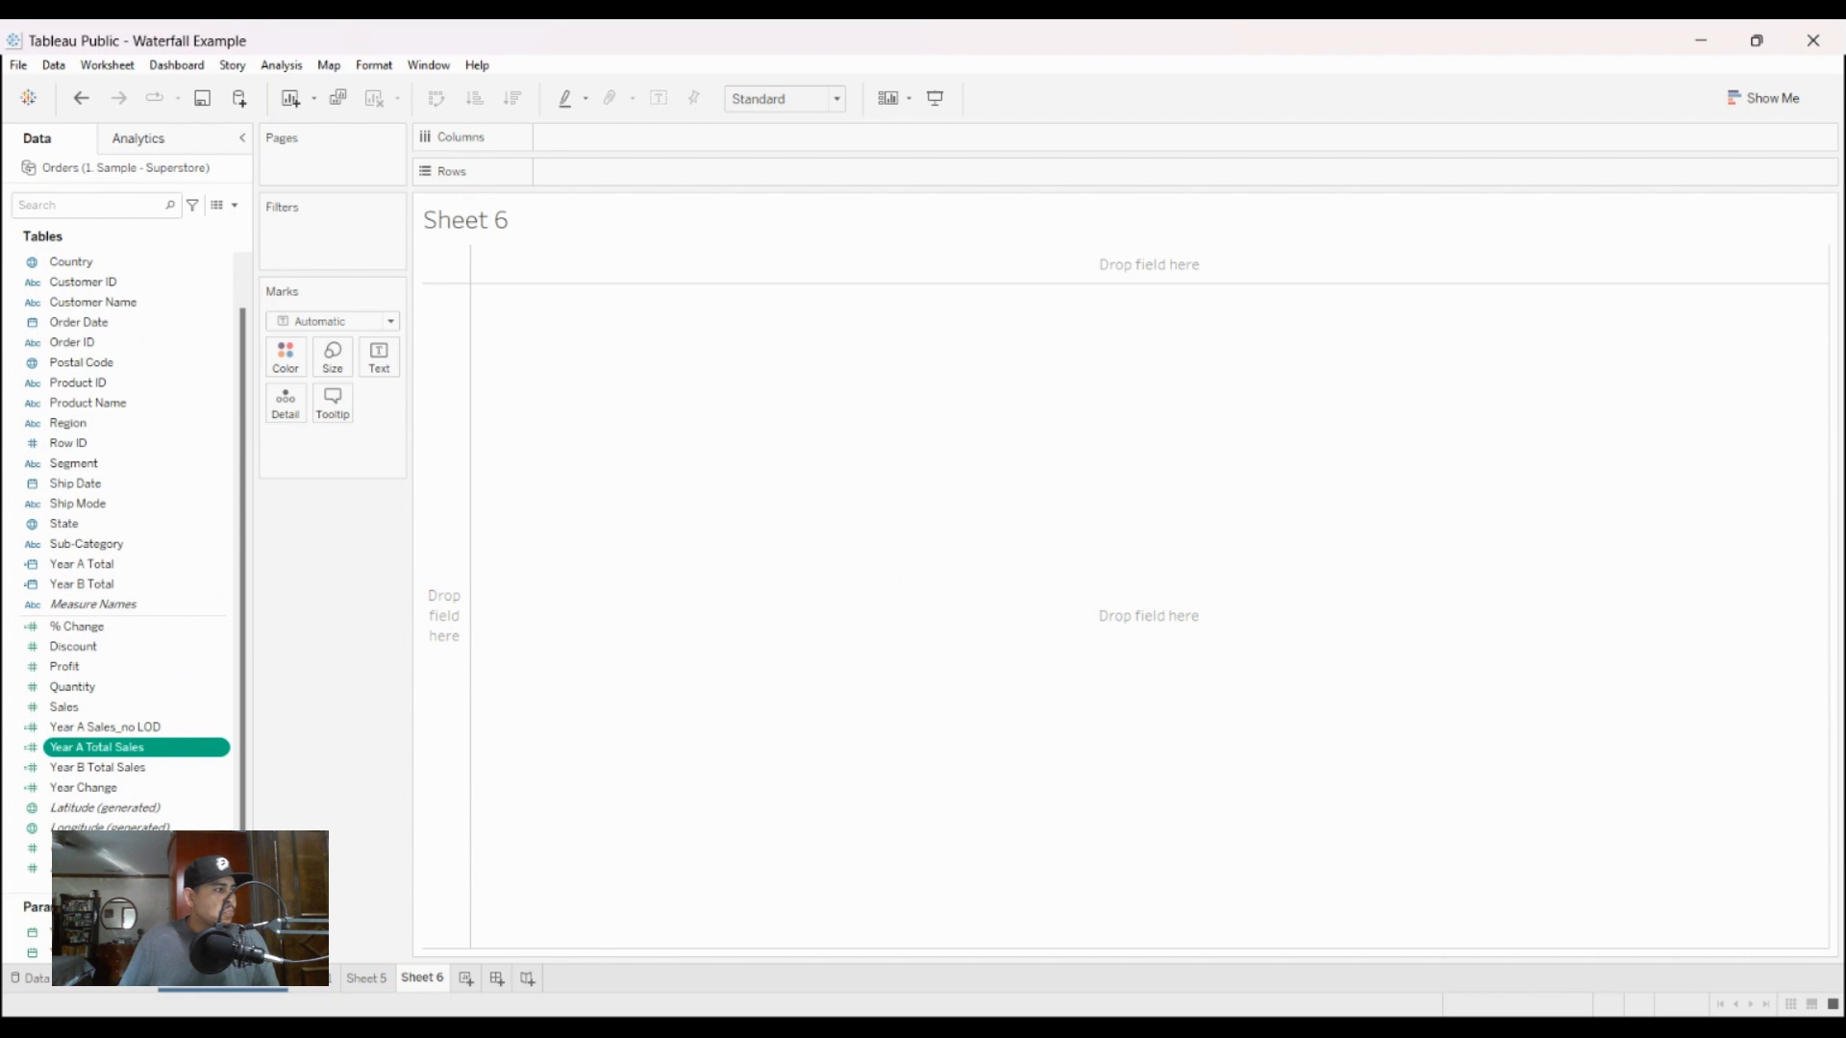
pyautogui.click(145, 728)
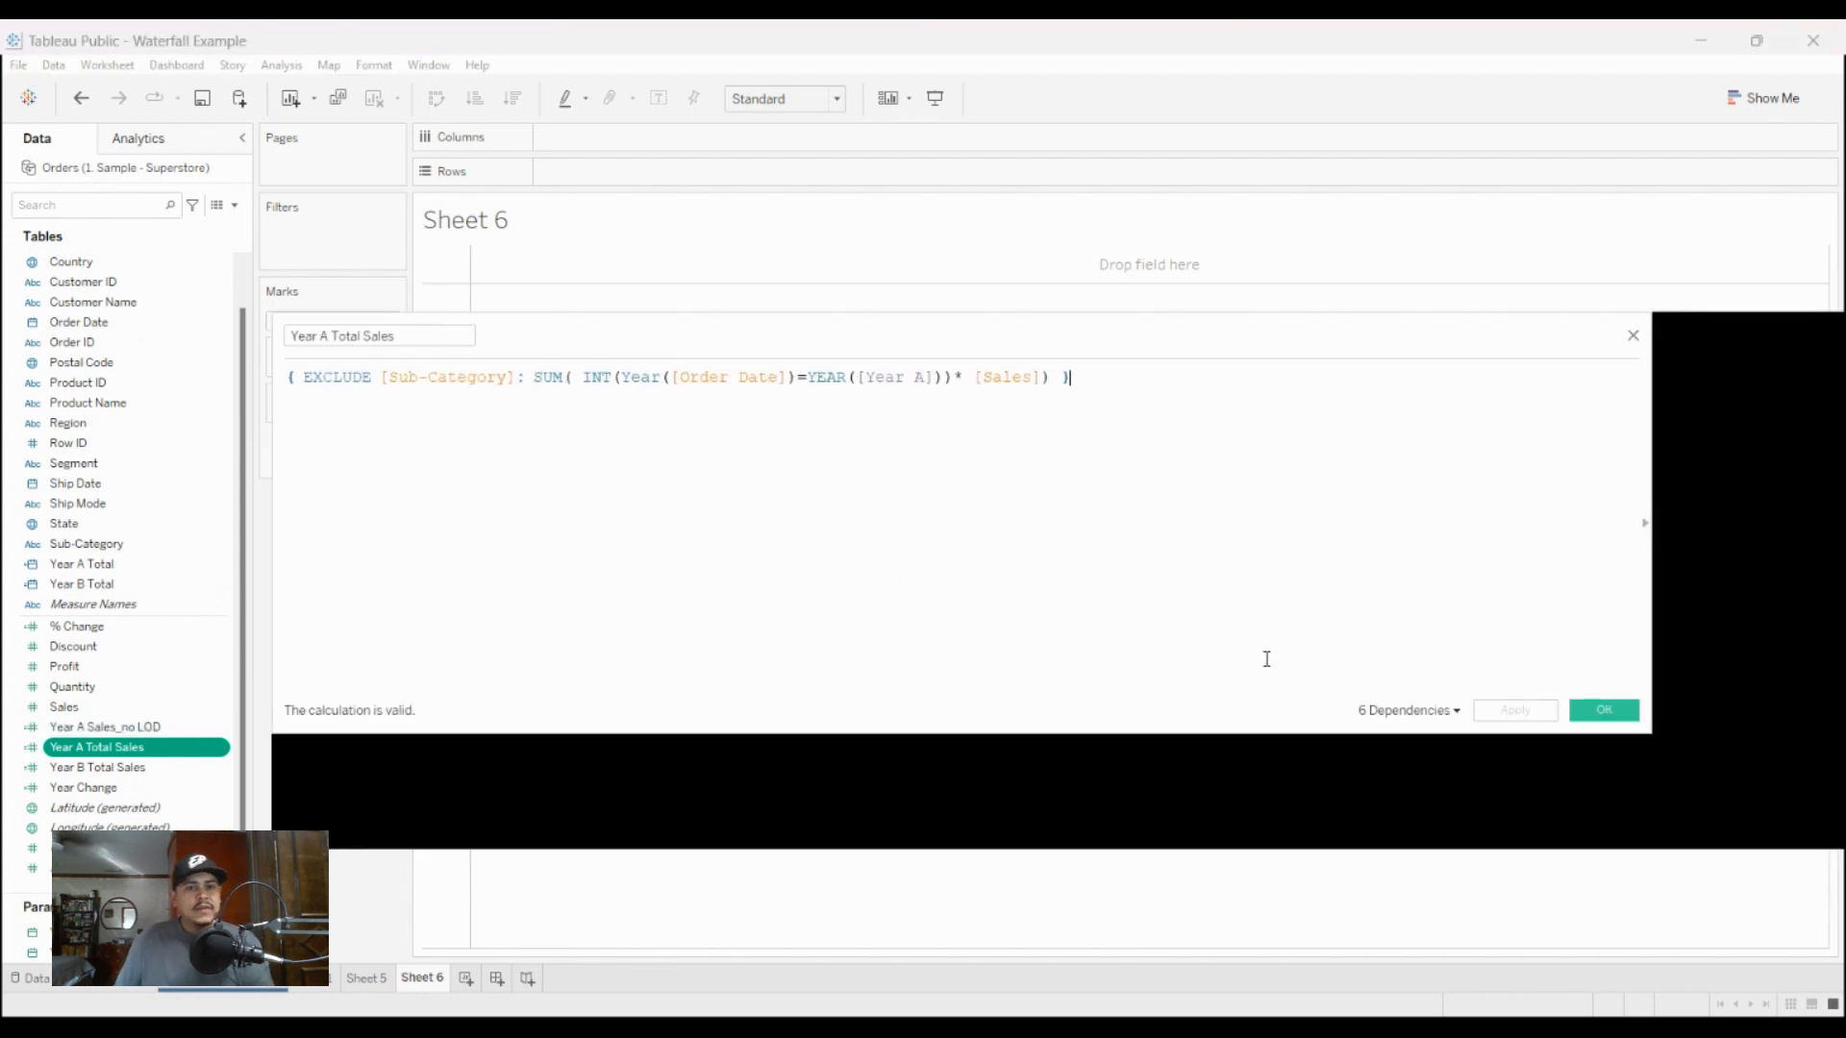
pyautogui.scroll(2, 1264, 659)
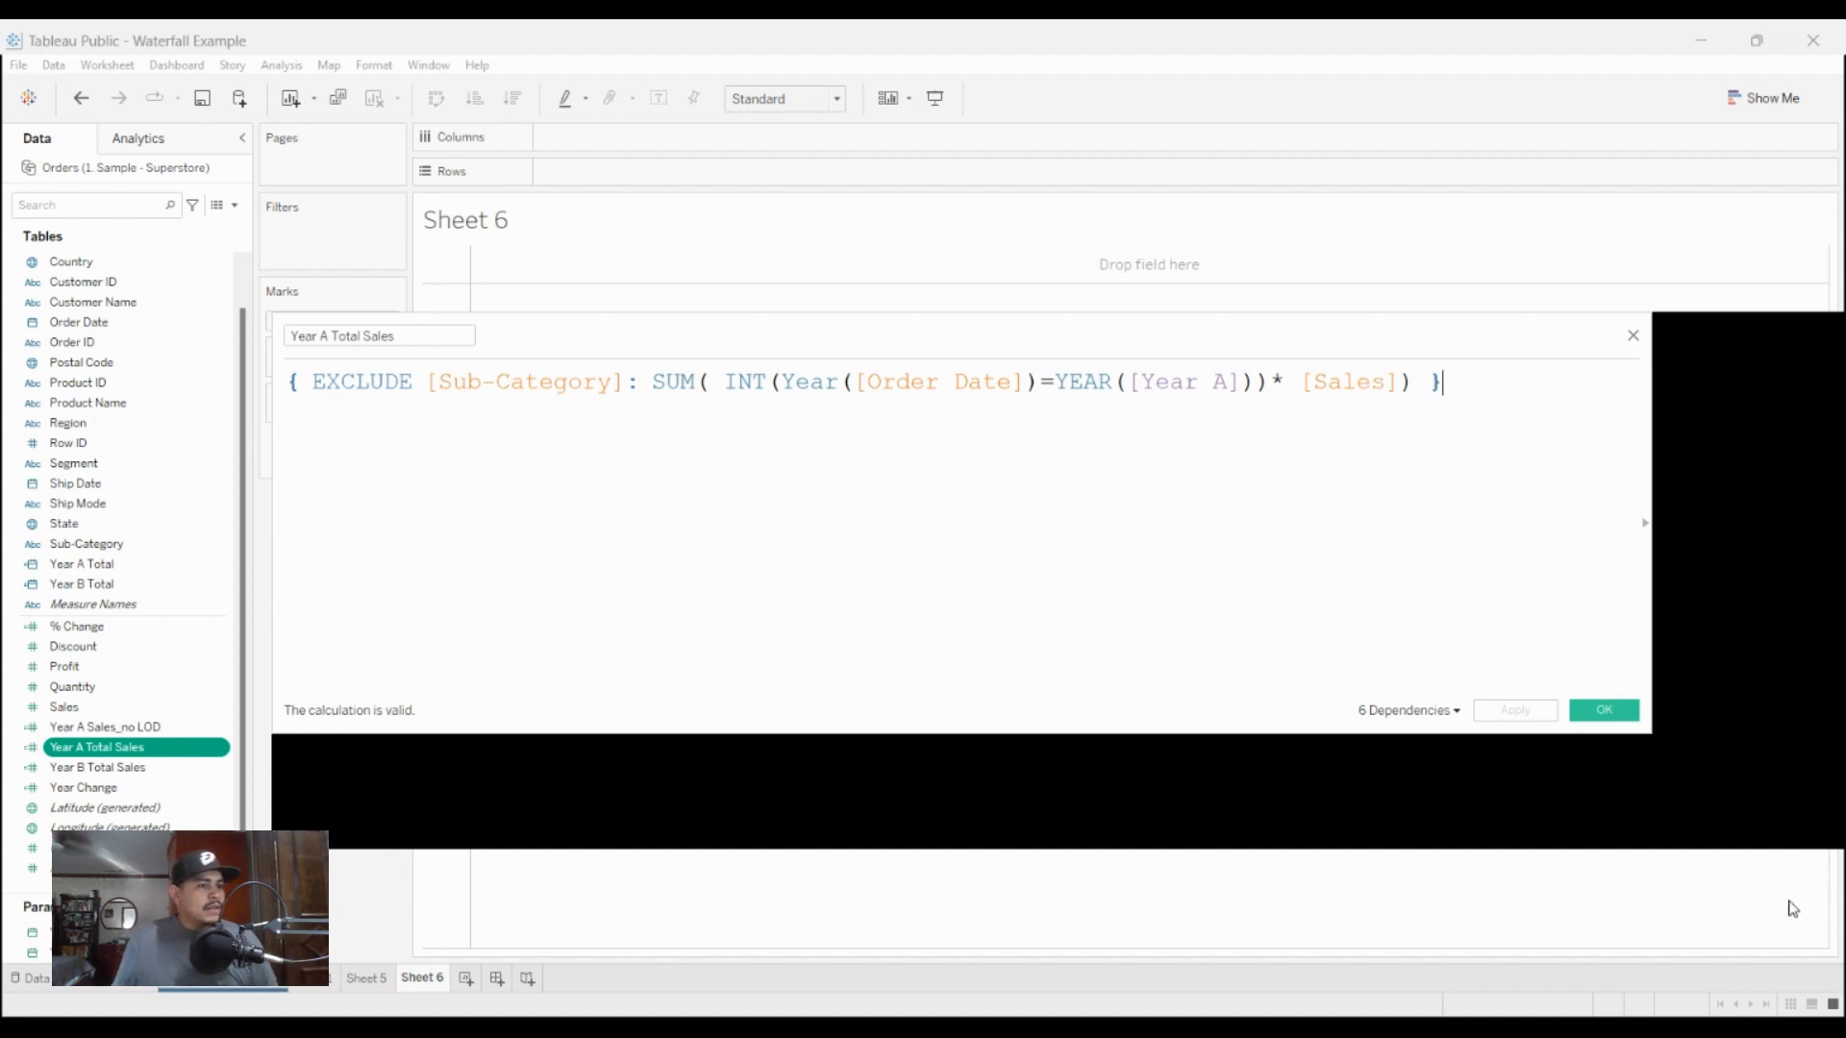
pyautogui.click(1603, 710)
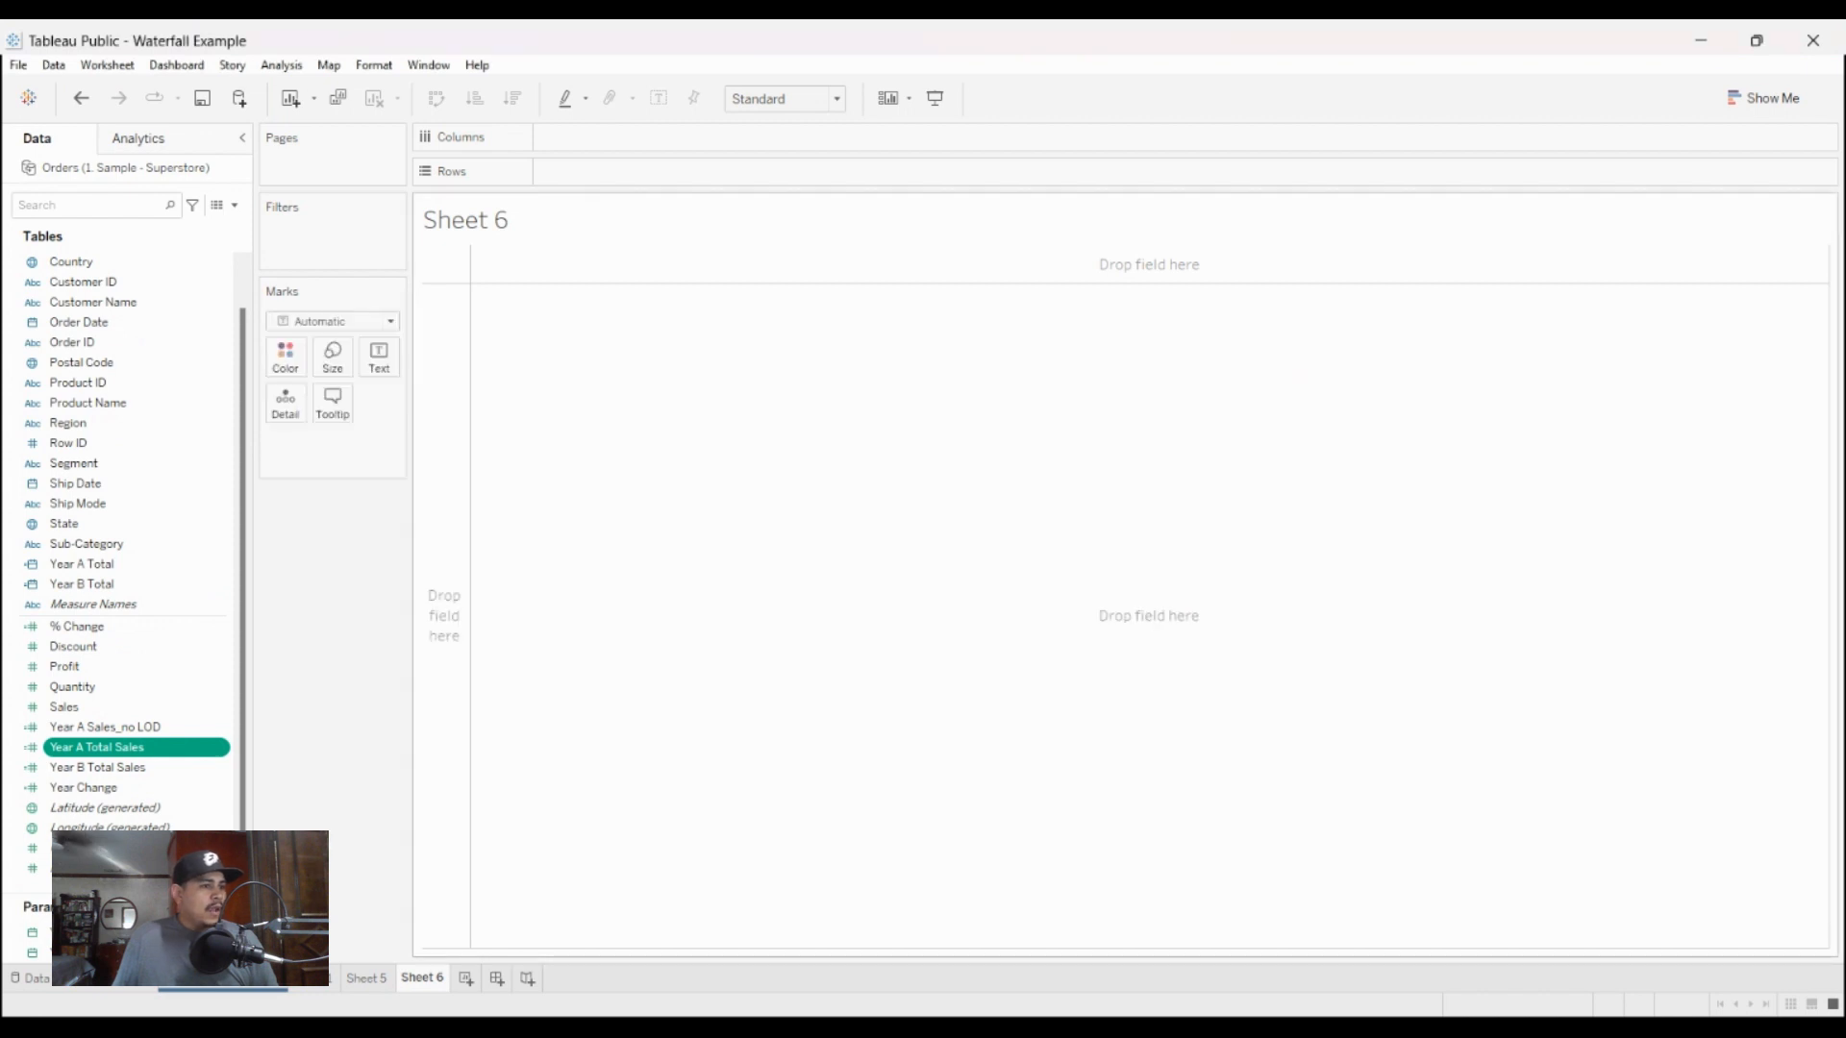
# Step: Open the Year B Total Sales calculated field, review its formula, and close the editor
pyautogui.click(125, 767)
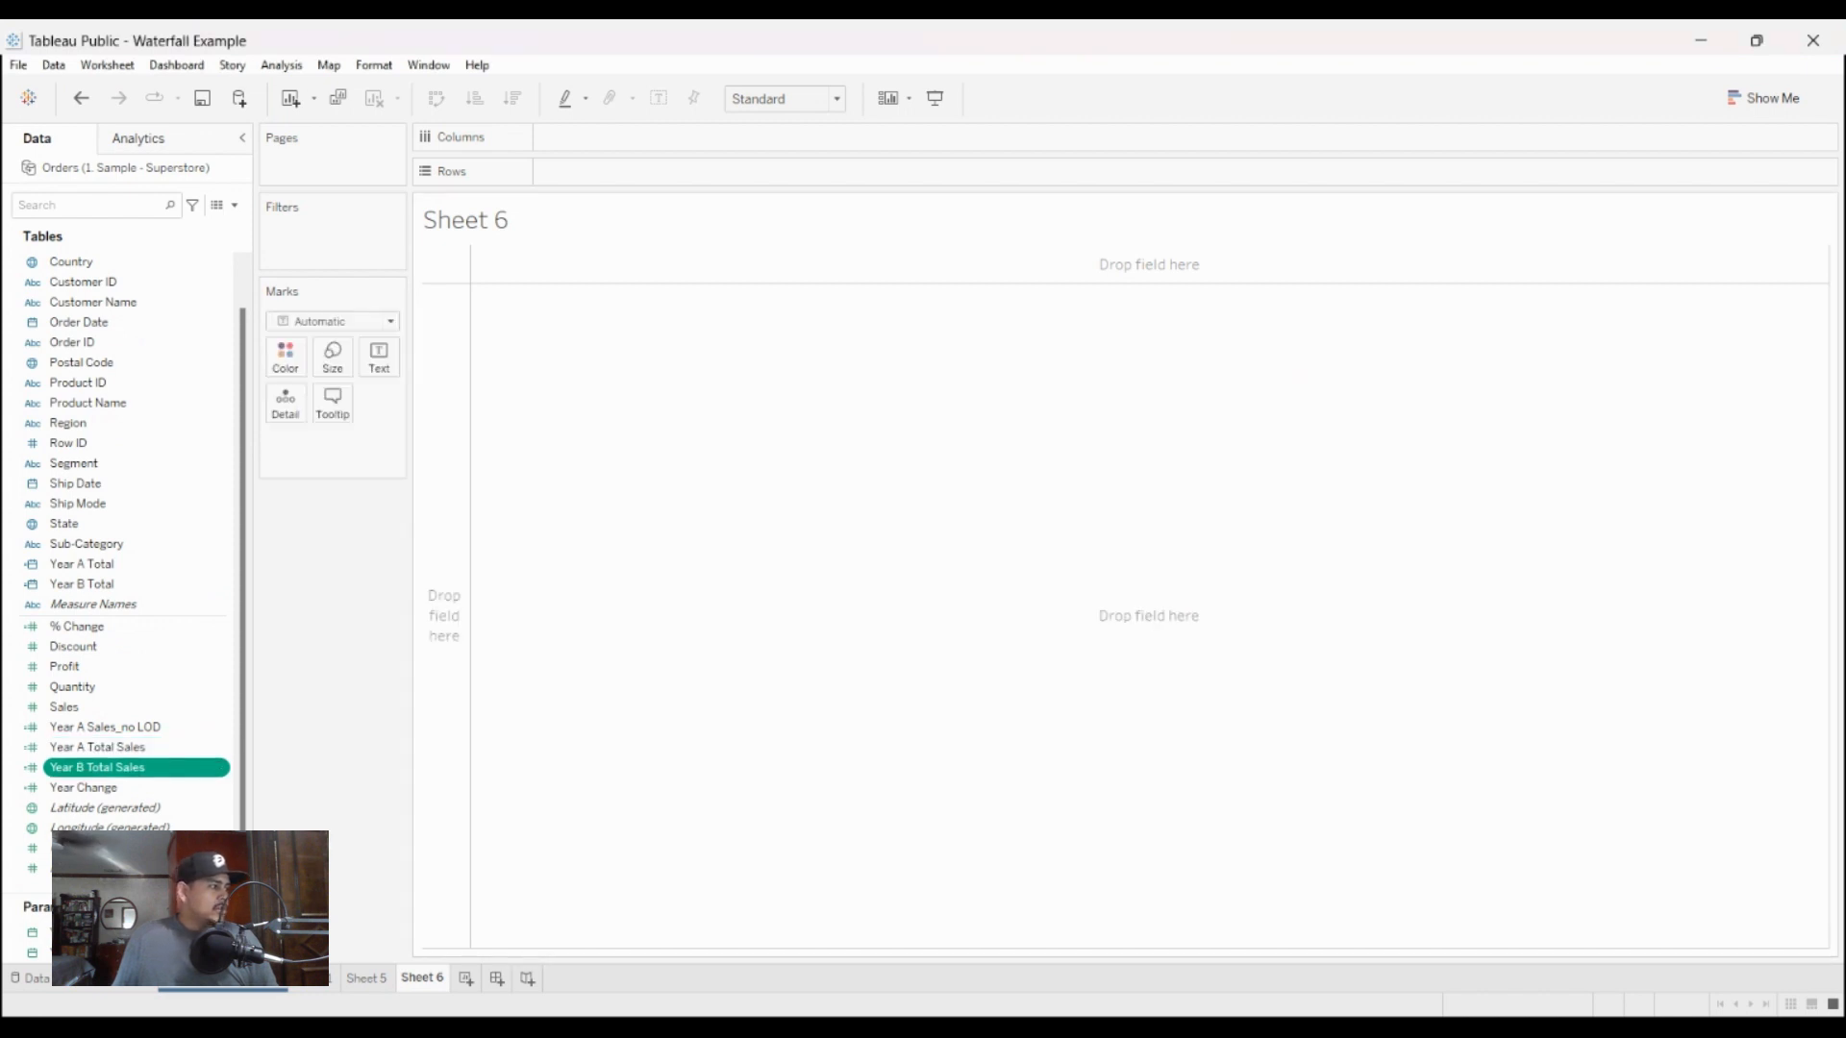
pyautogui.click(333, 888)
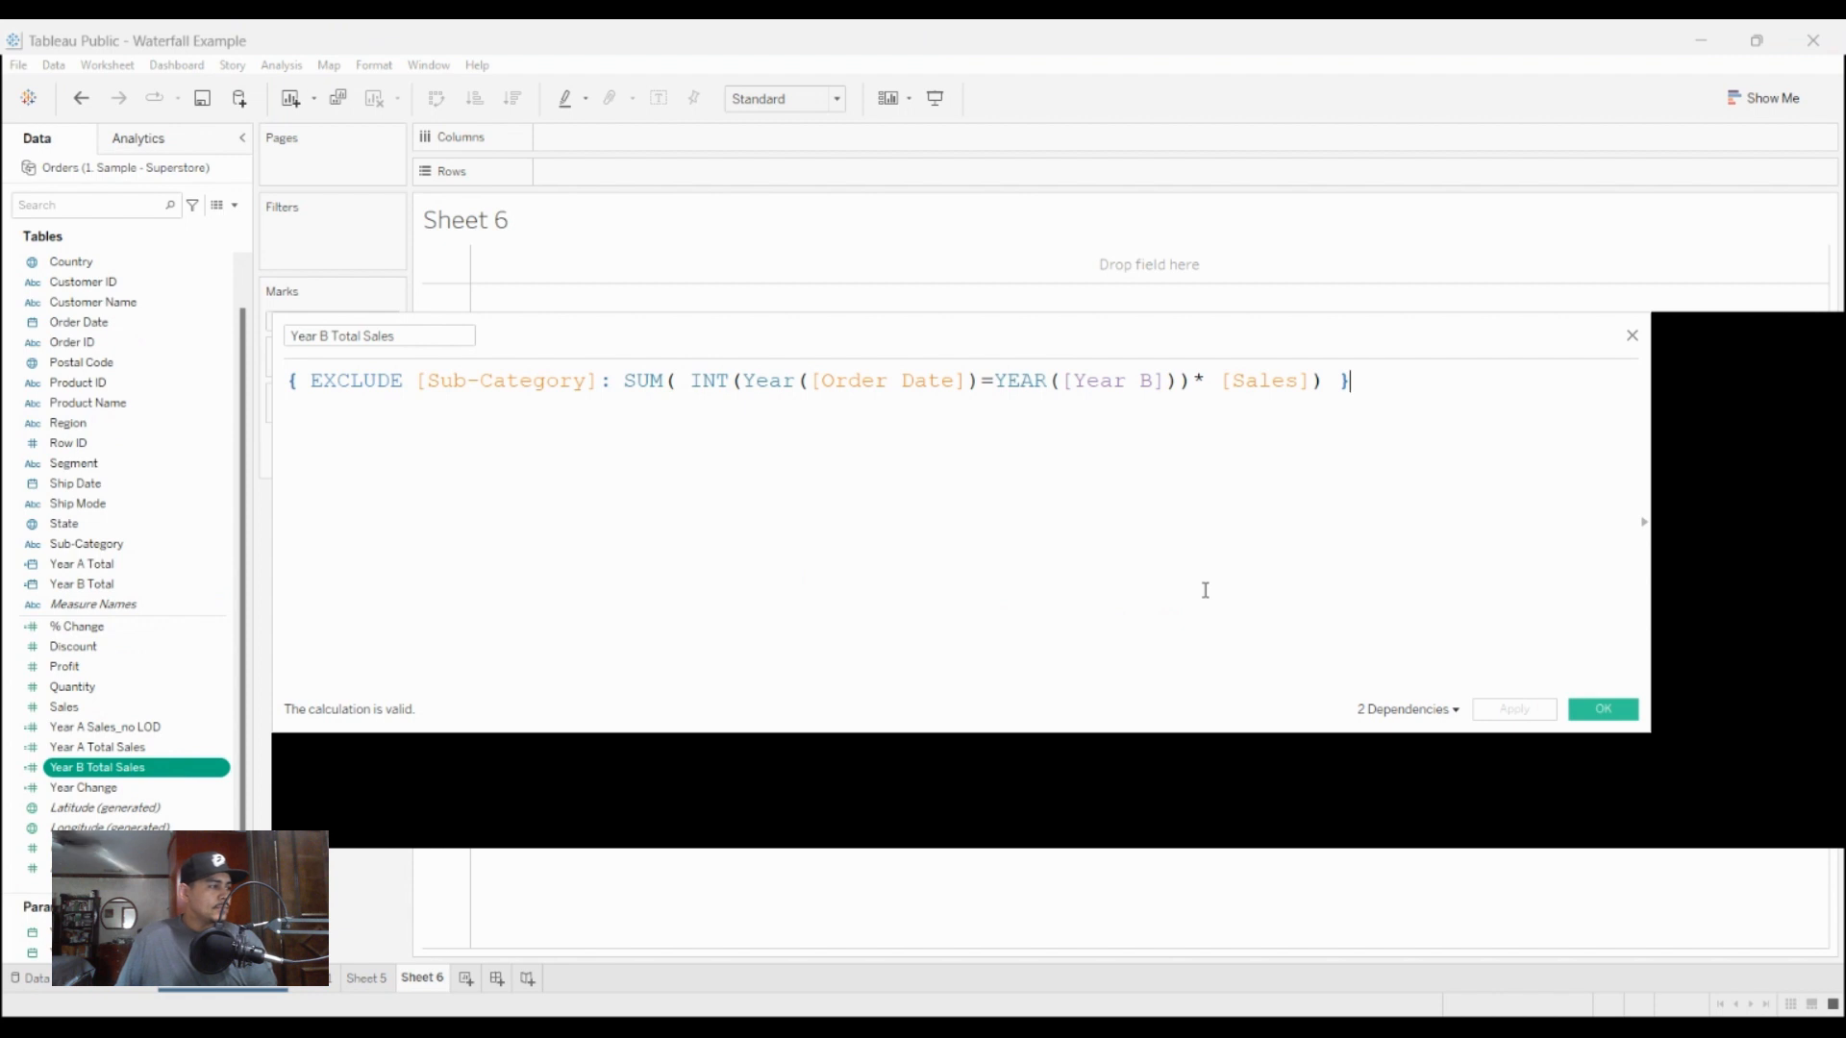
pyautogui.click(1603, 709)
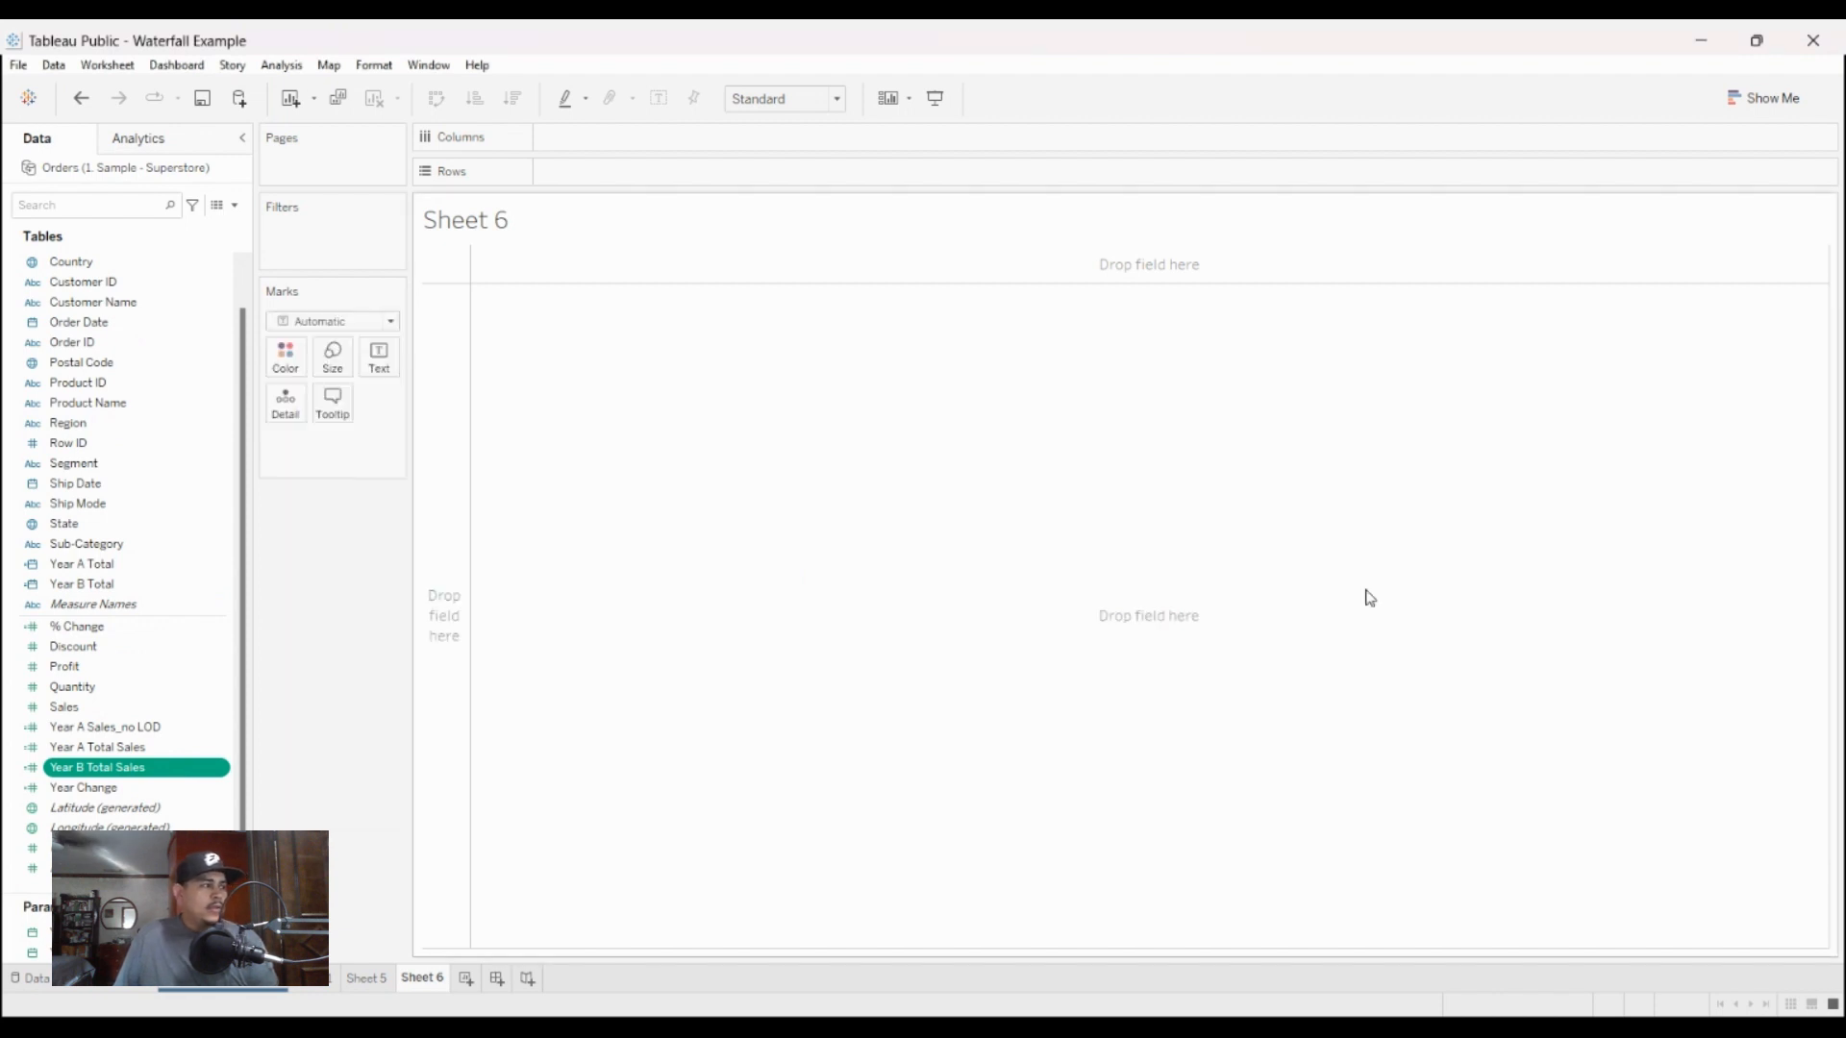
# Step: Open the Year Change calculated field, examine its two FIXED expressions with enlarged text, and close the editor
pyautogui.rightClick(134, 787)
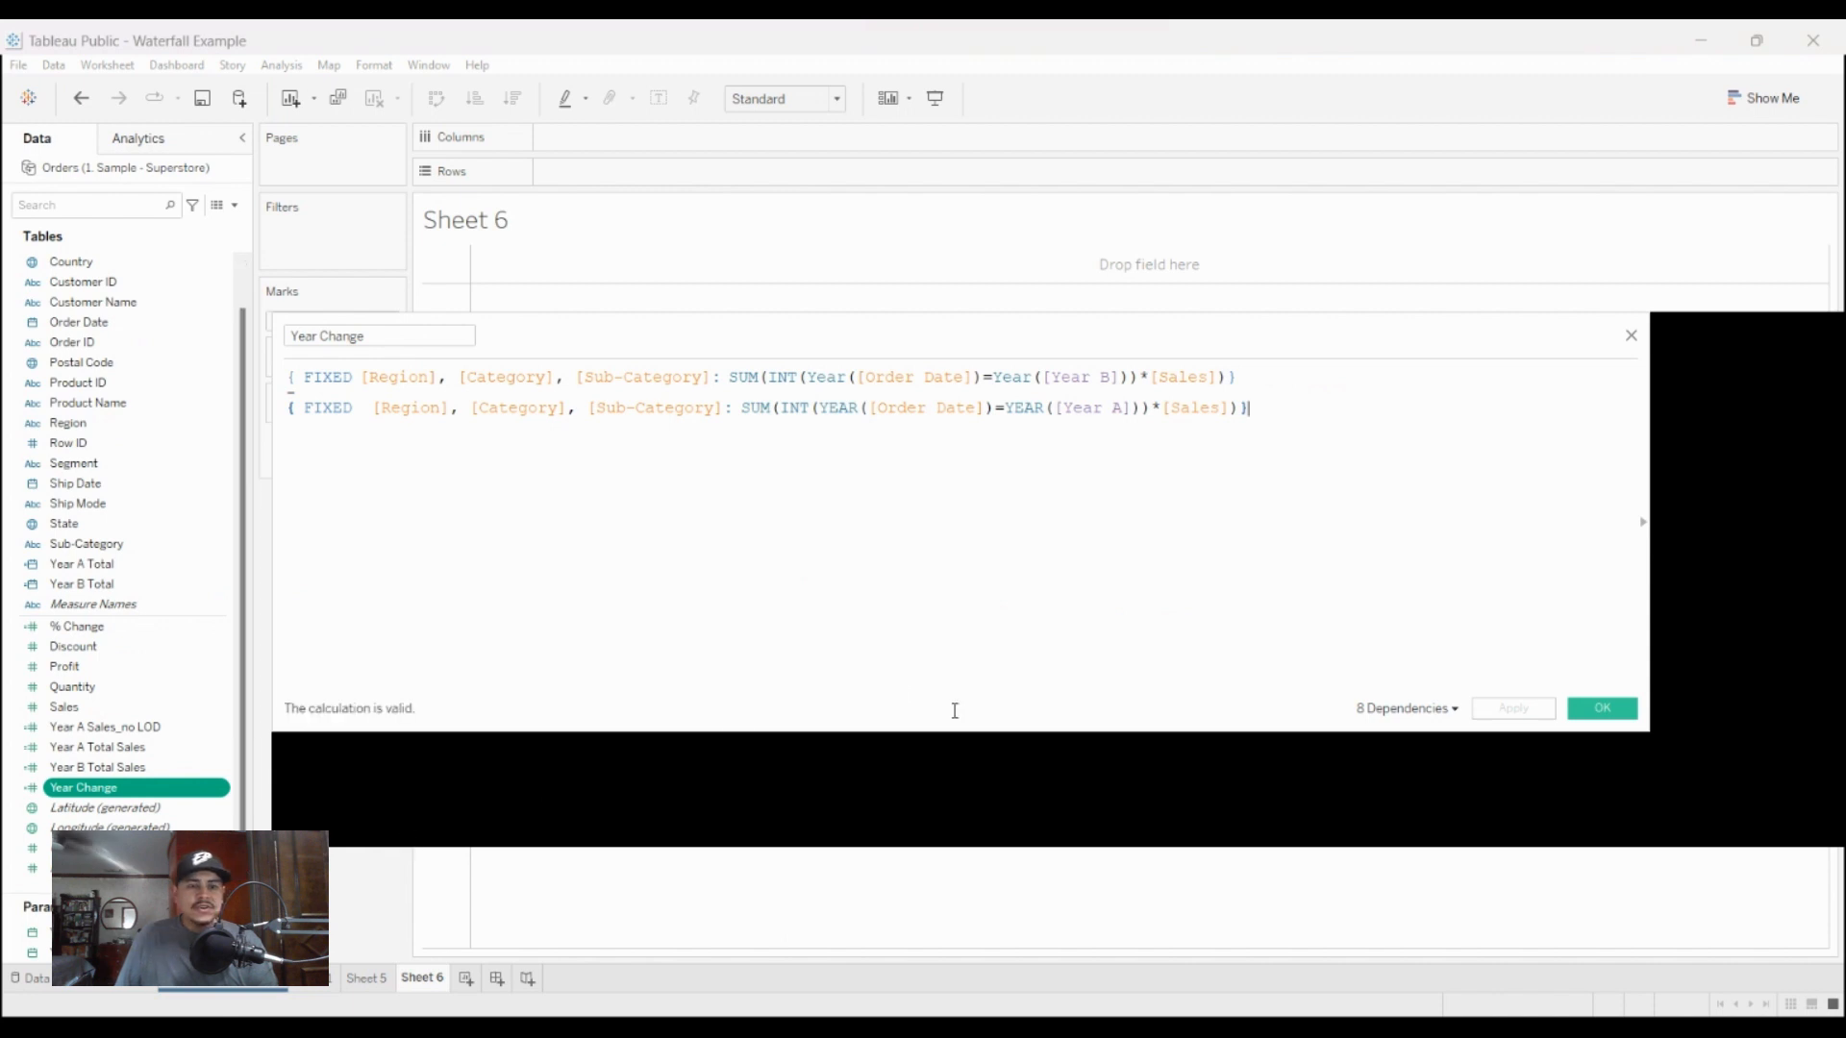
pyautogui.scroll(2, 883, 683)
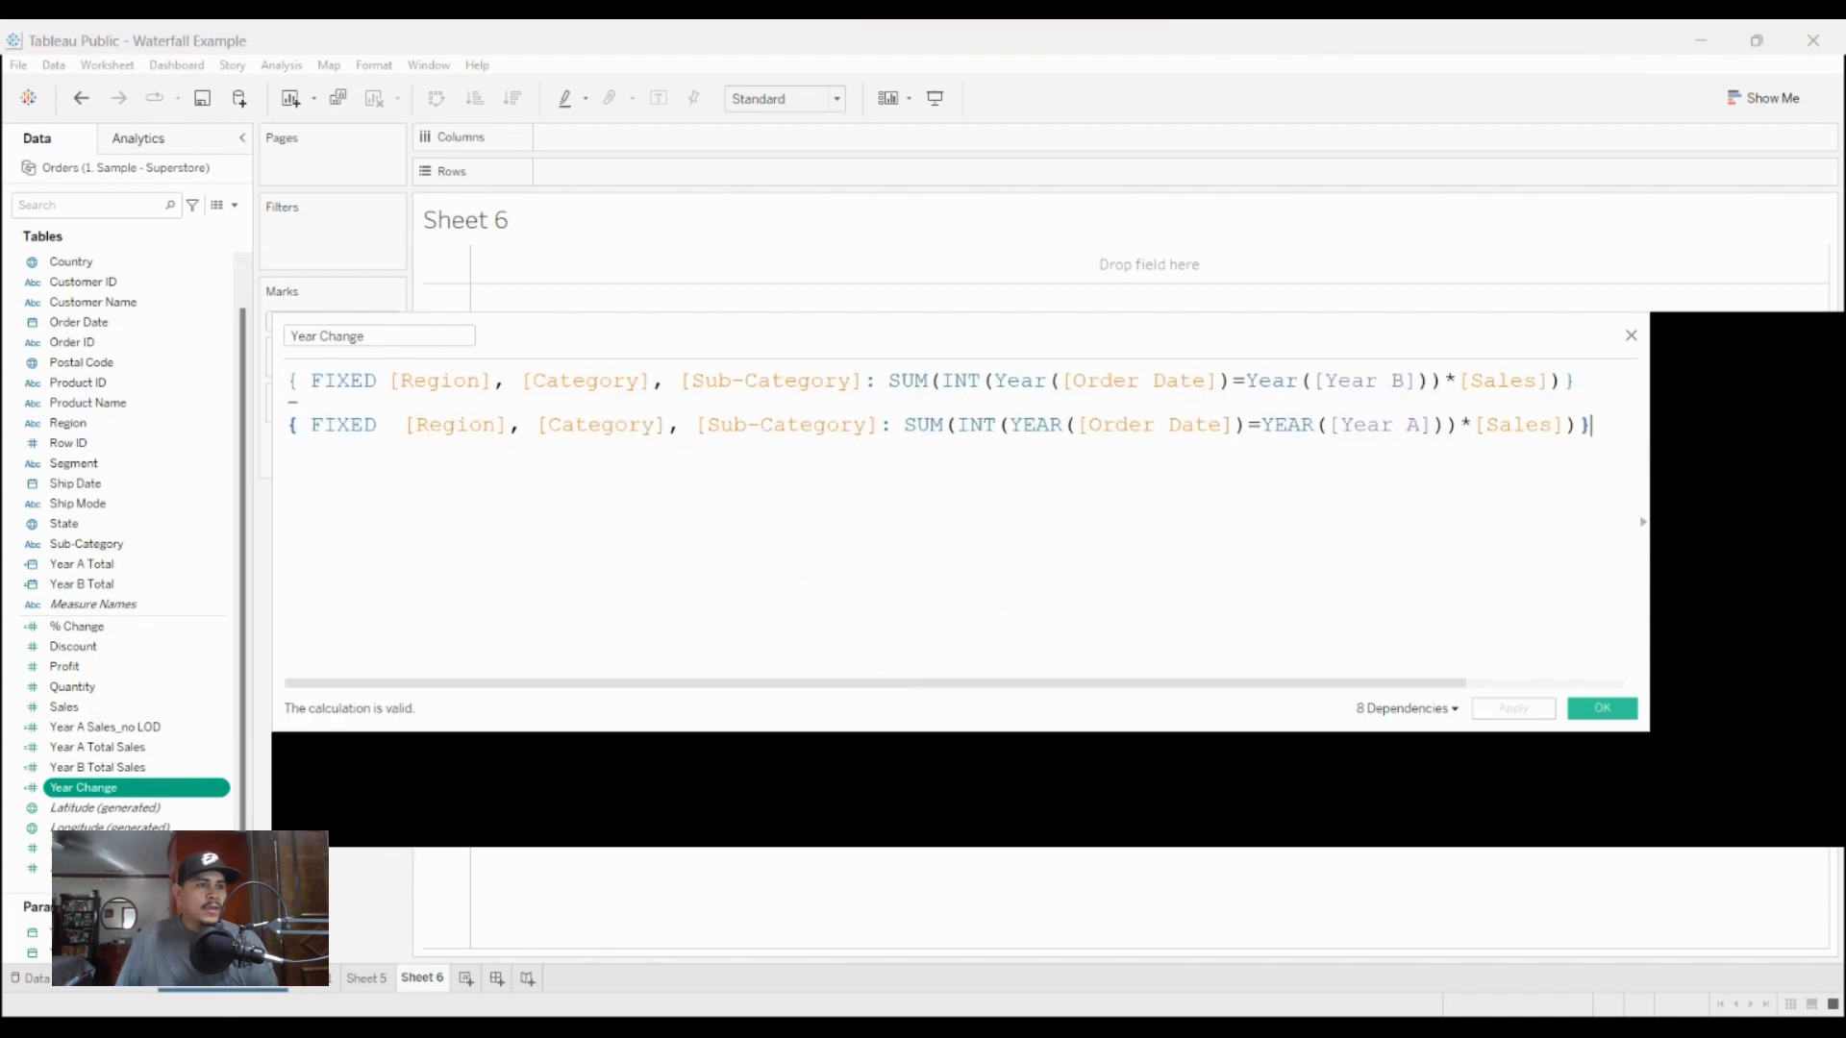
pyautogui.press('Escape')
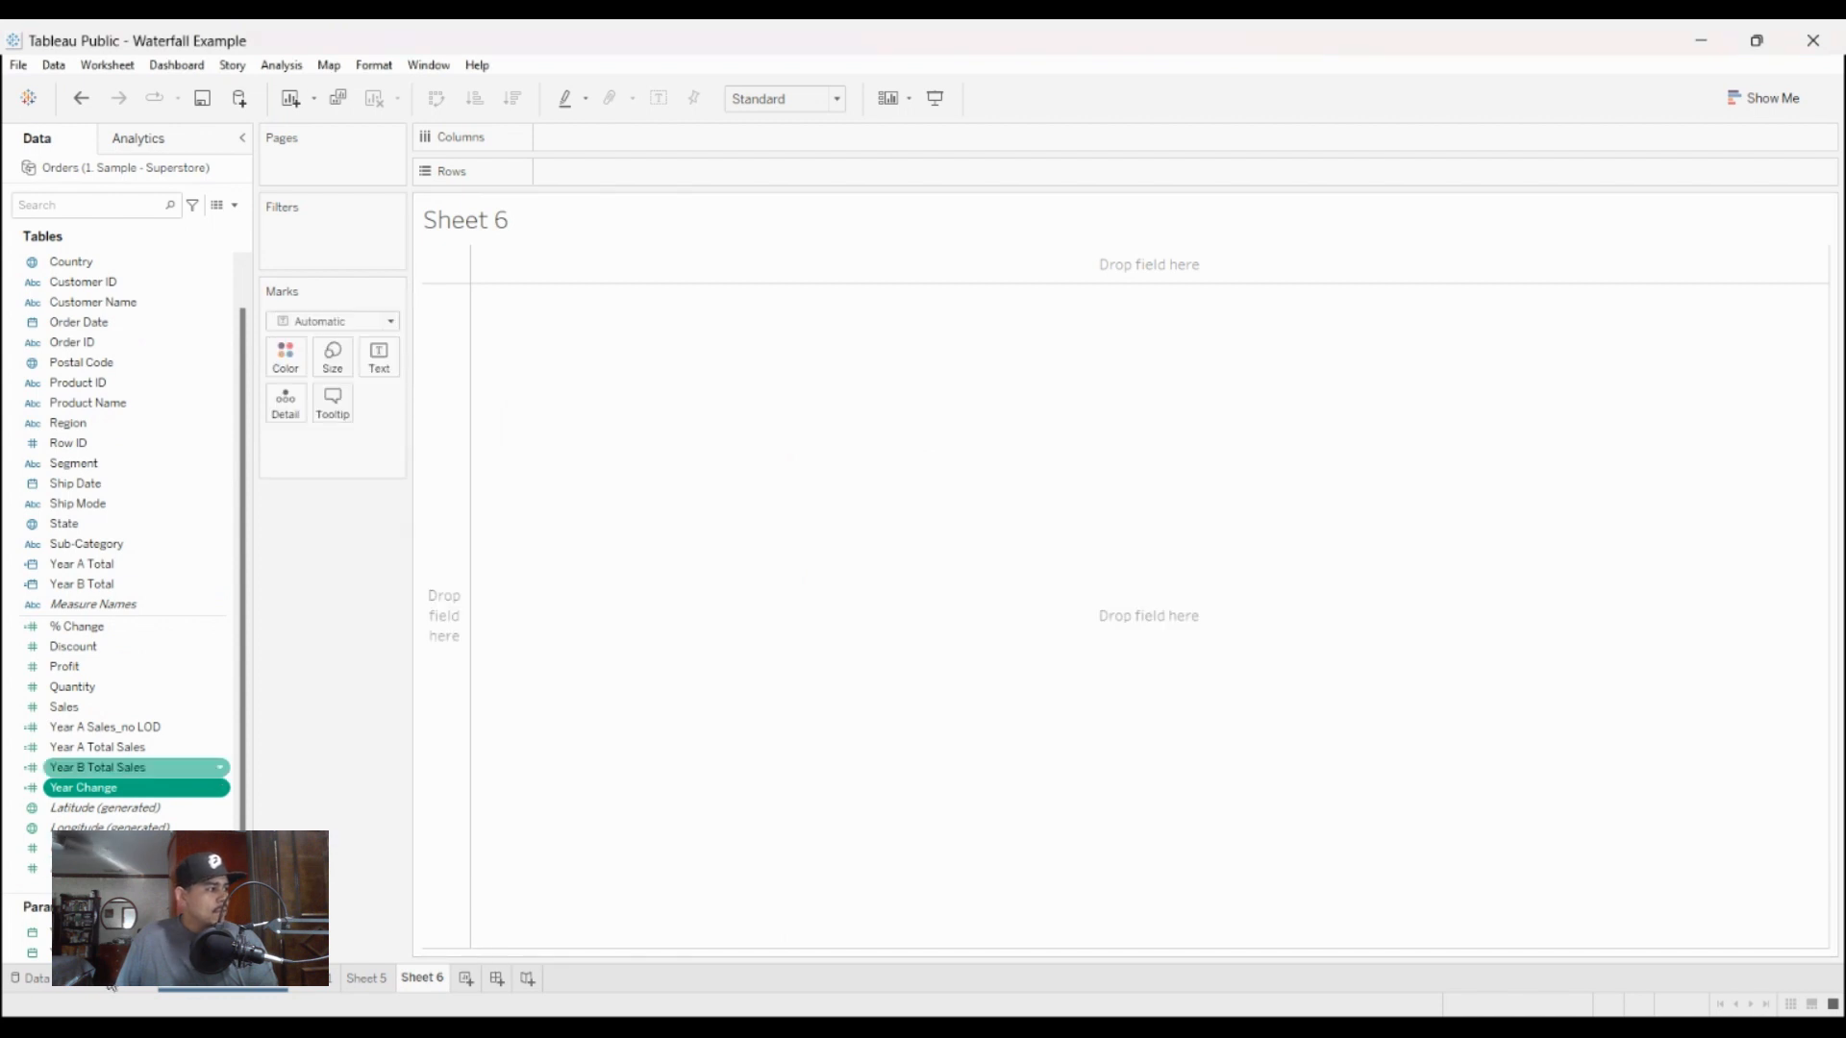
# Step: Open the % Change calculated field, enlarge its formula text to examine it, and close the editor
pyautogui.click(107, 627)
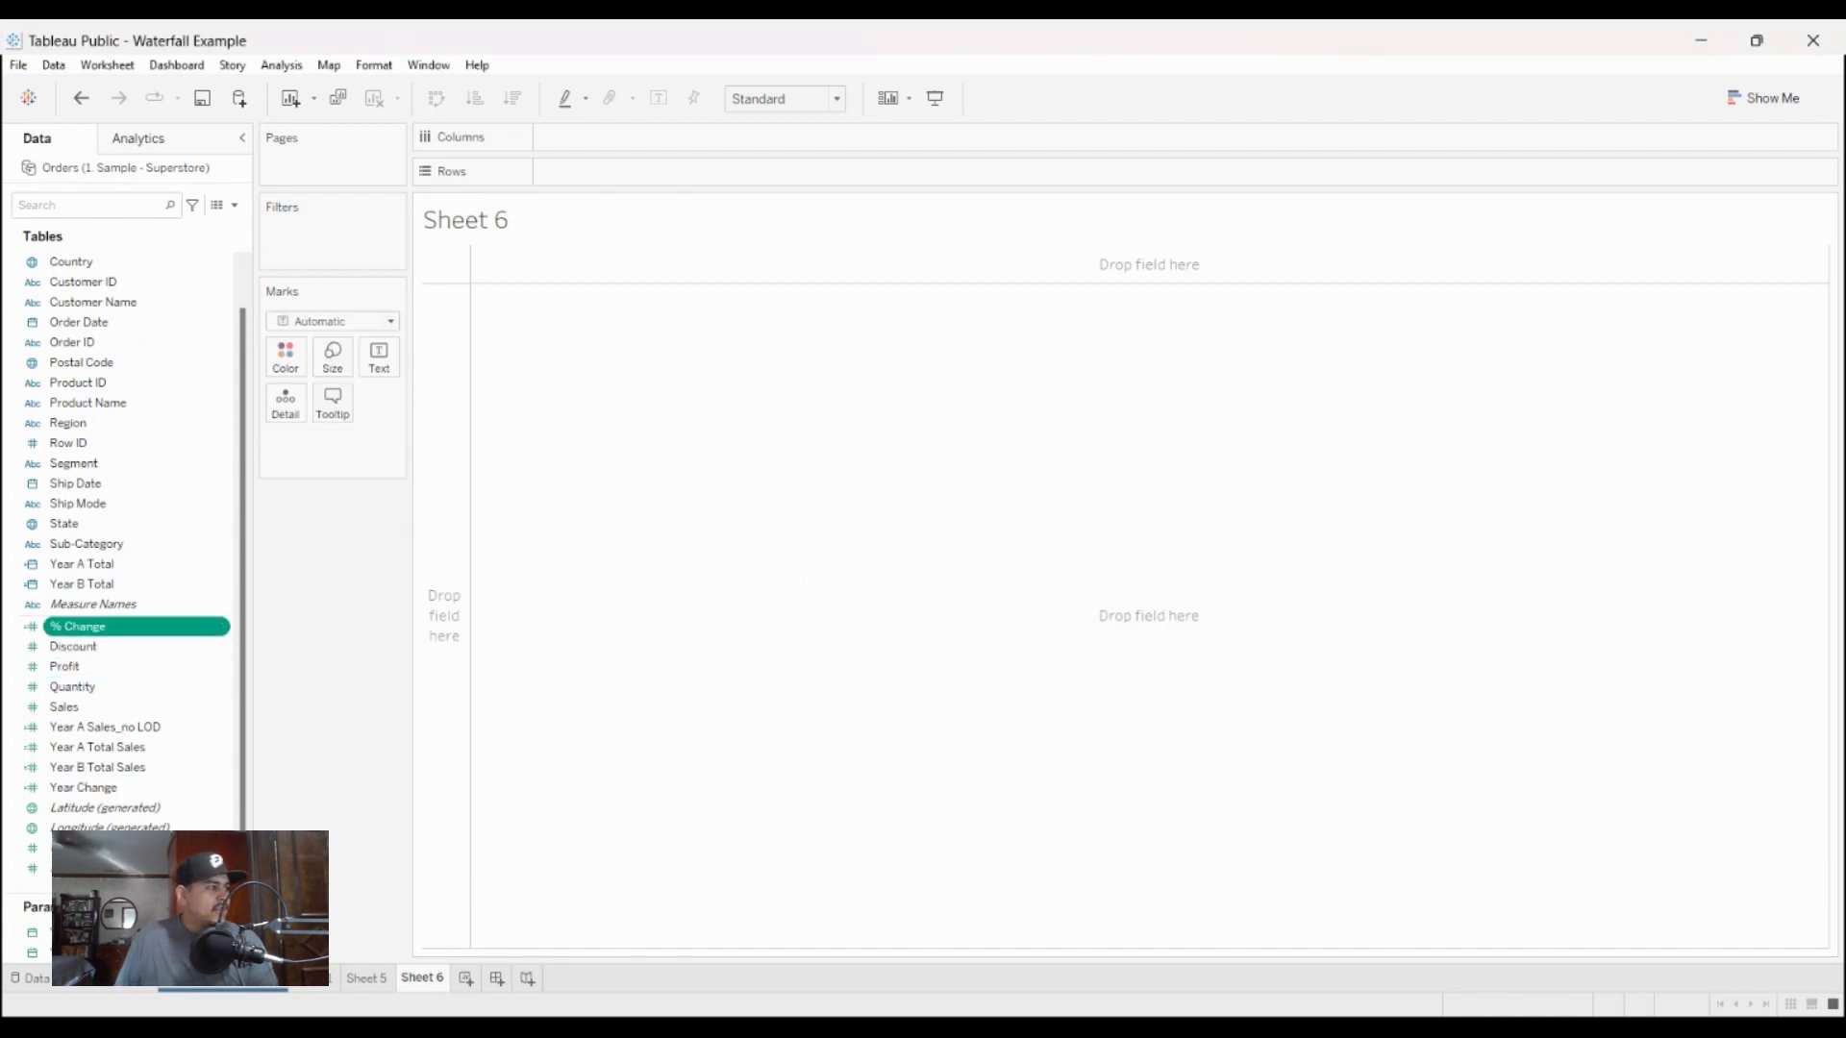
pyautogui.click(259, 359)
pyautogui.scroll(10, 749, 661)
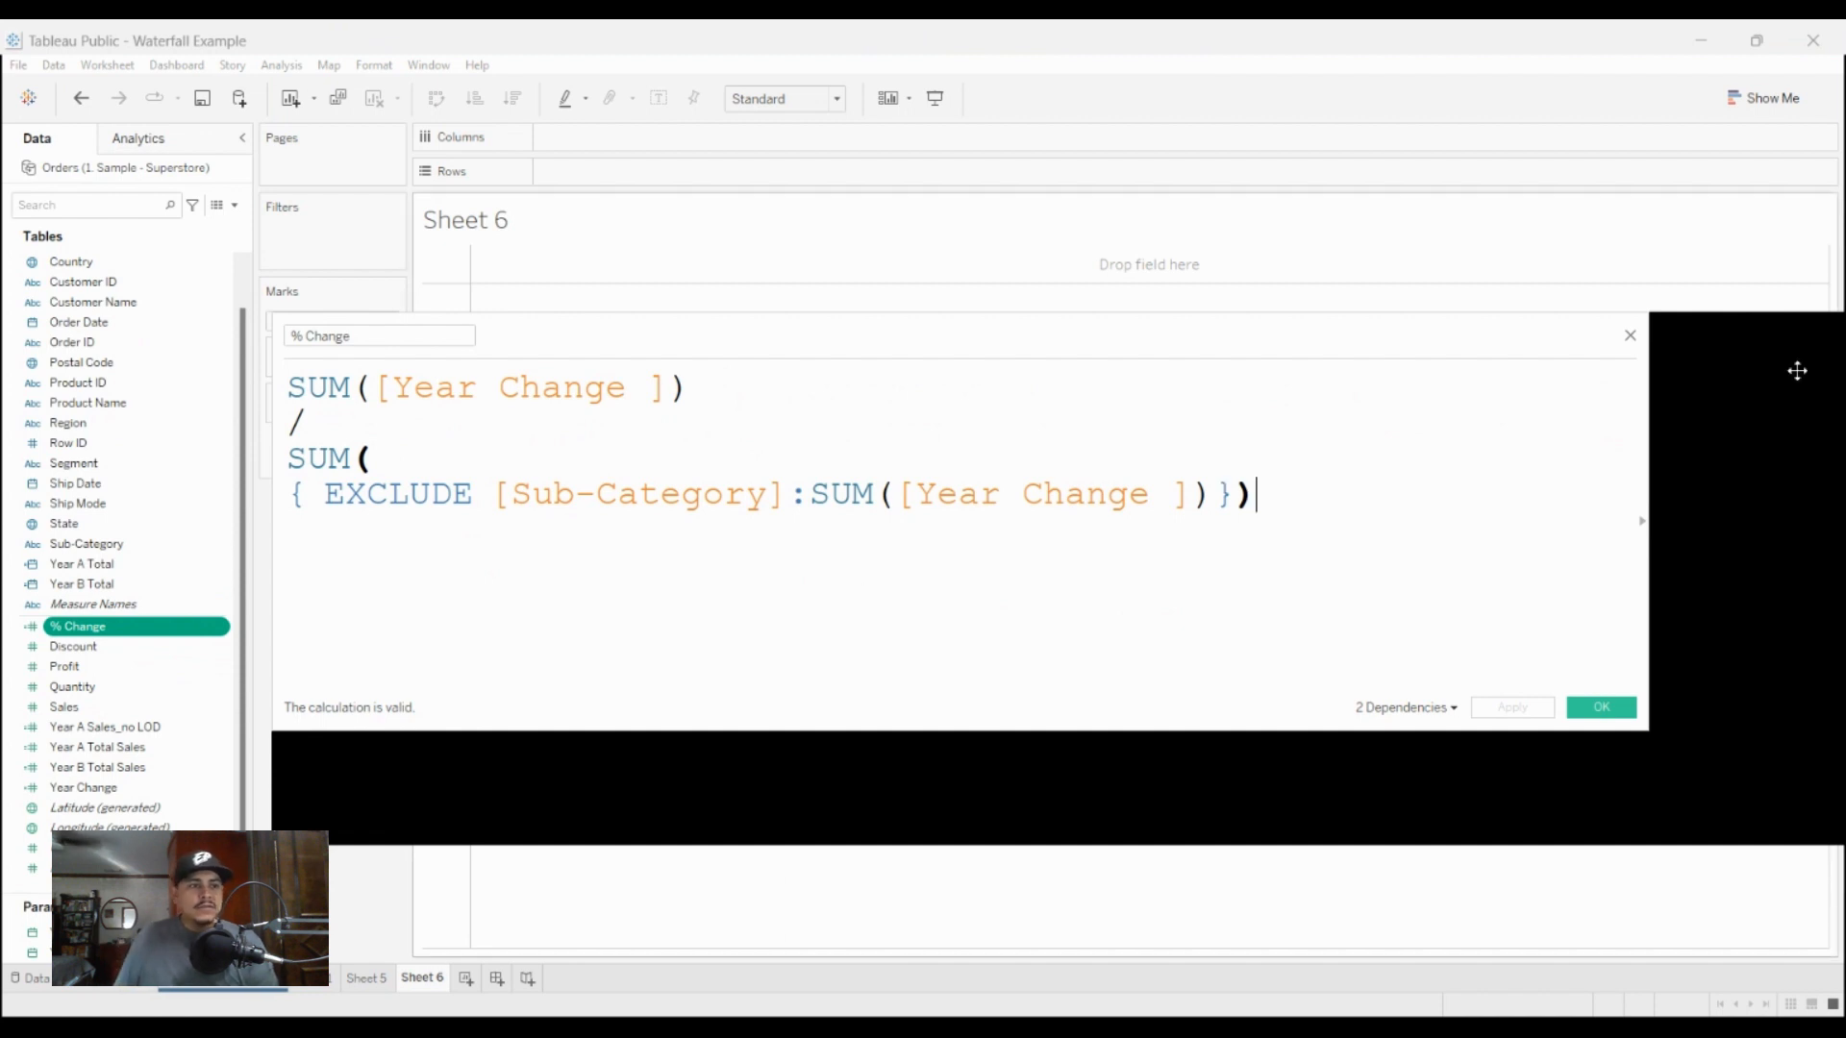
pyautogui.click(1601, 708)
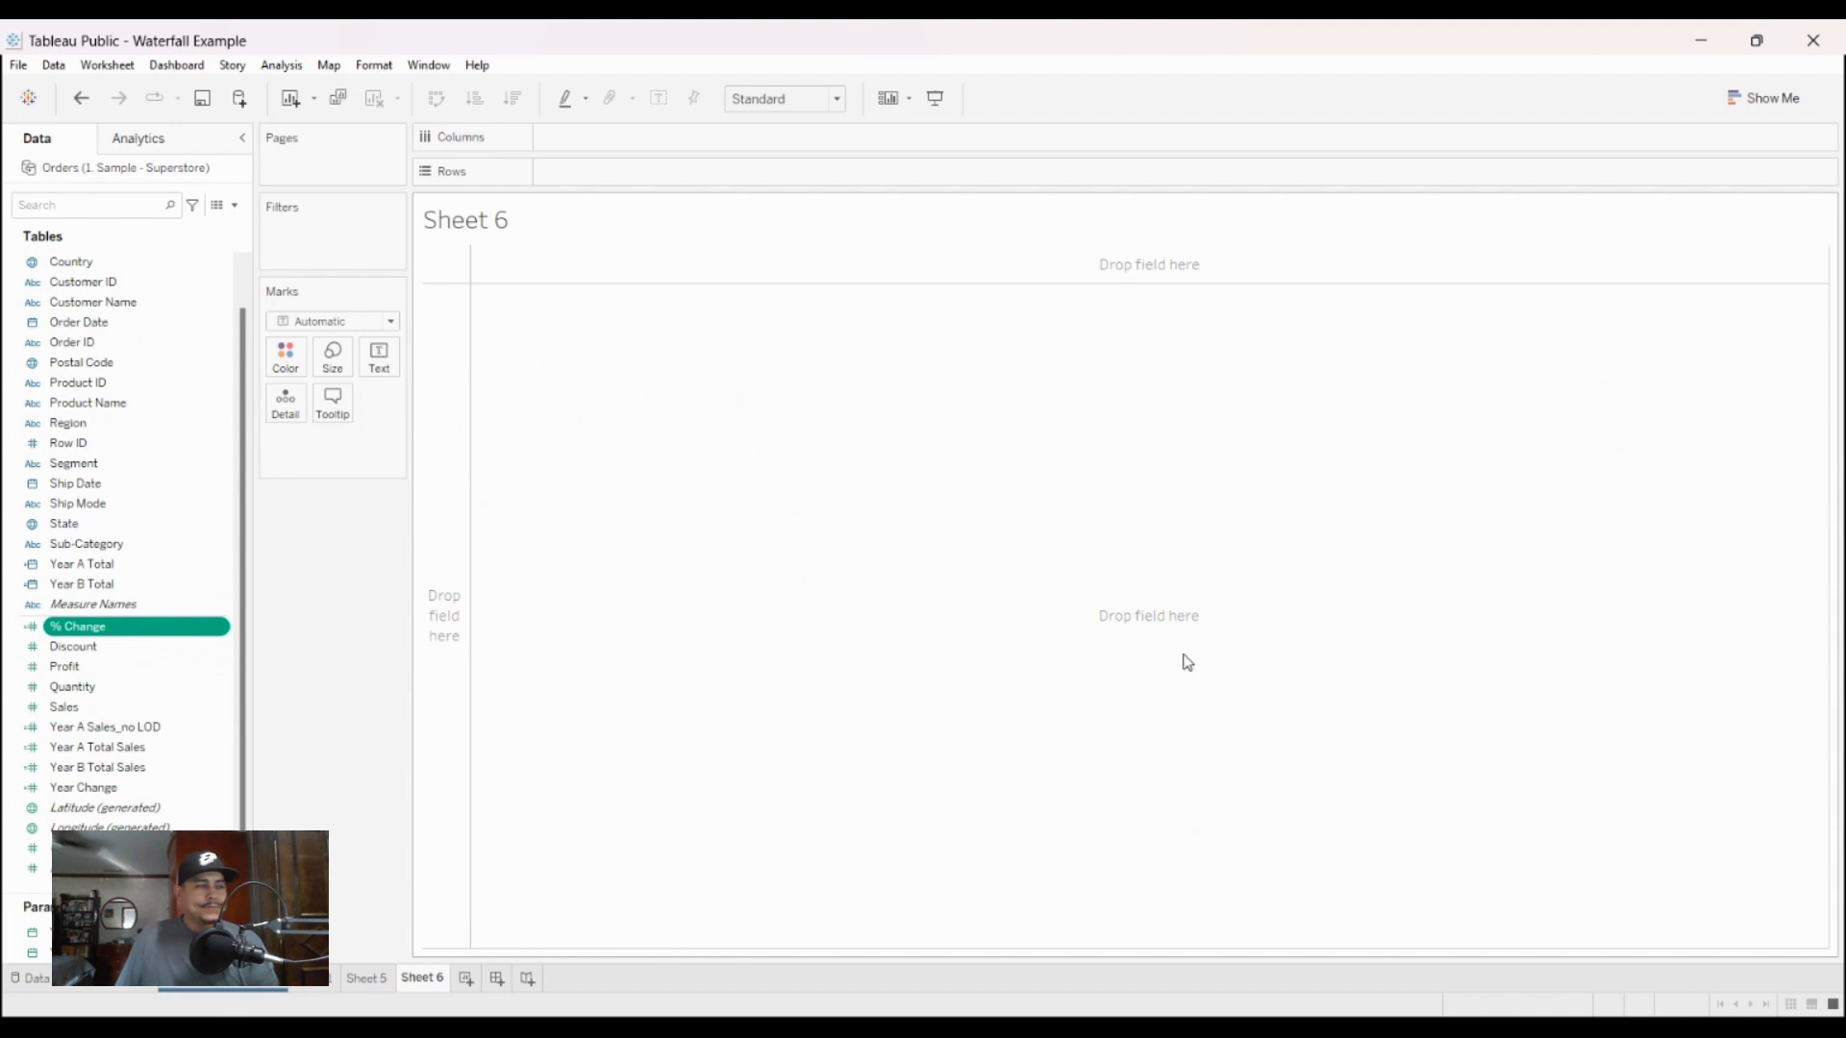
# Step: Open the Year A Total calculated field, check which parameter it references, and close the editor
pyautogui.scroll(1, 111, 480)
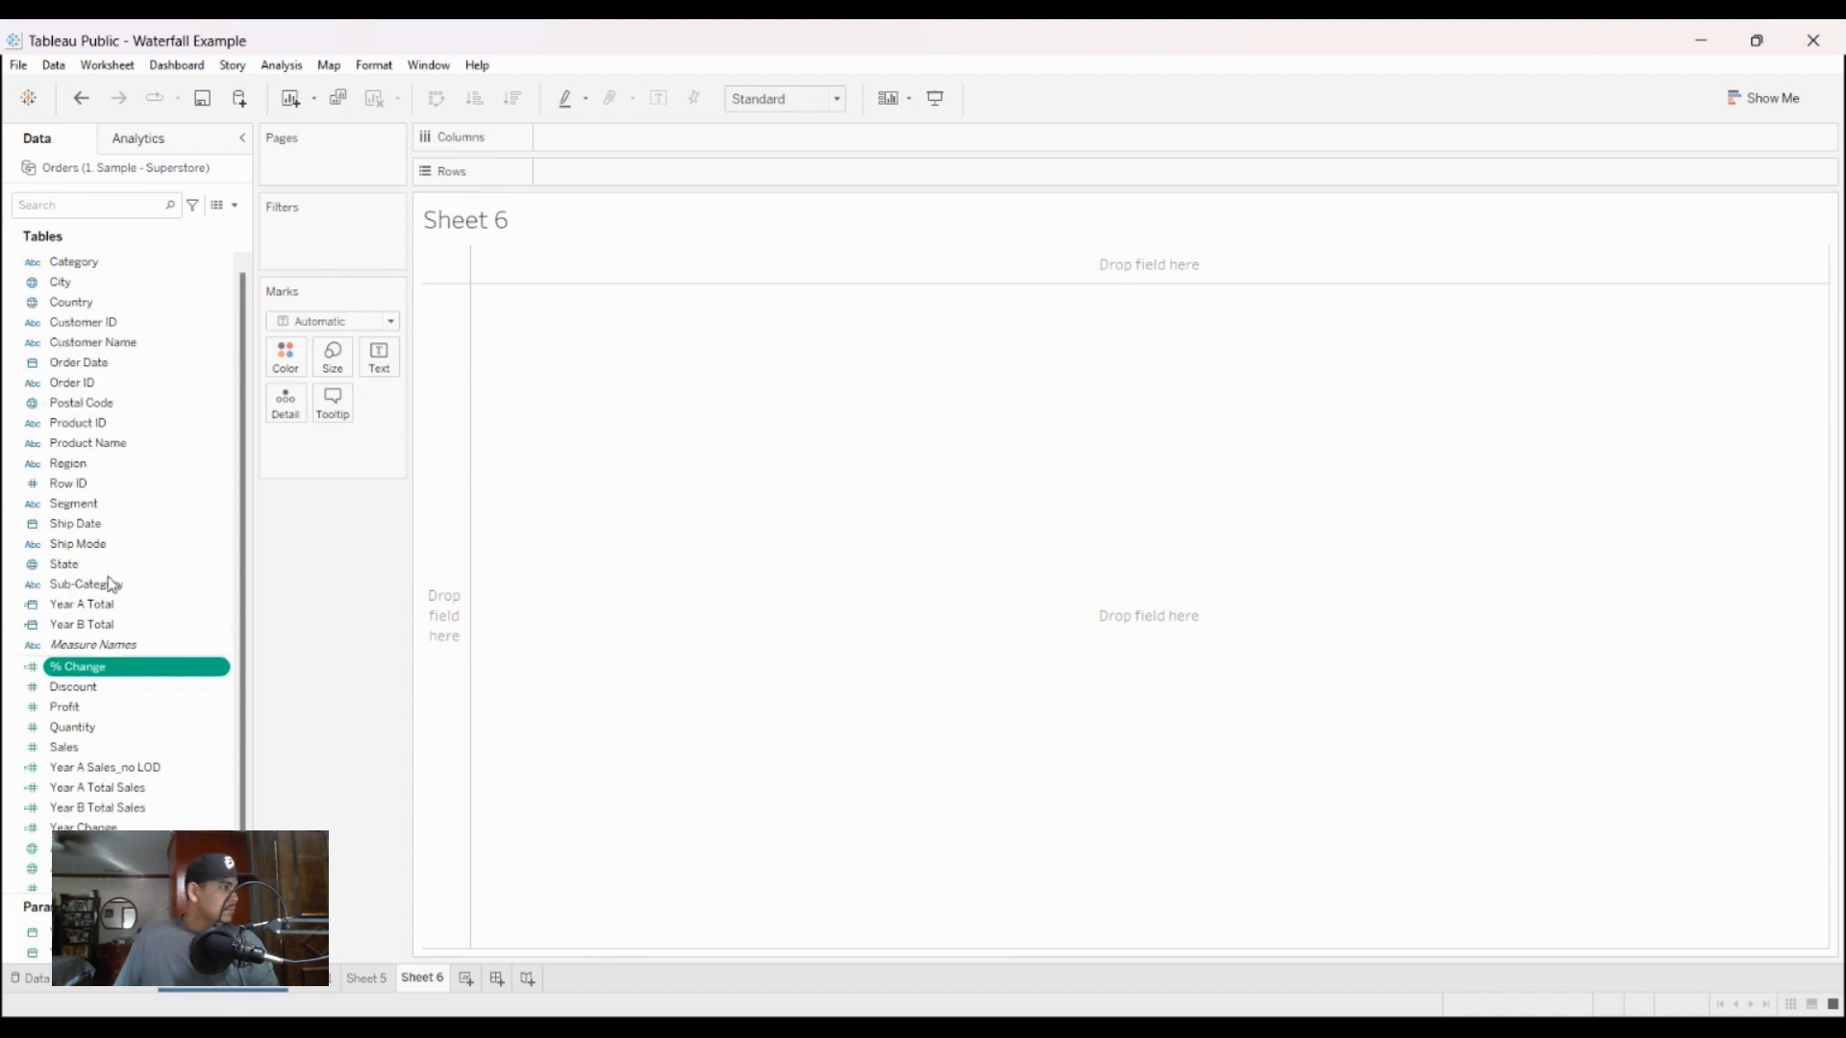
pyautogui.click(96, 604)
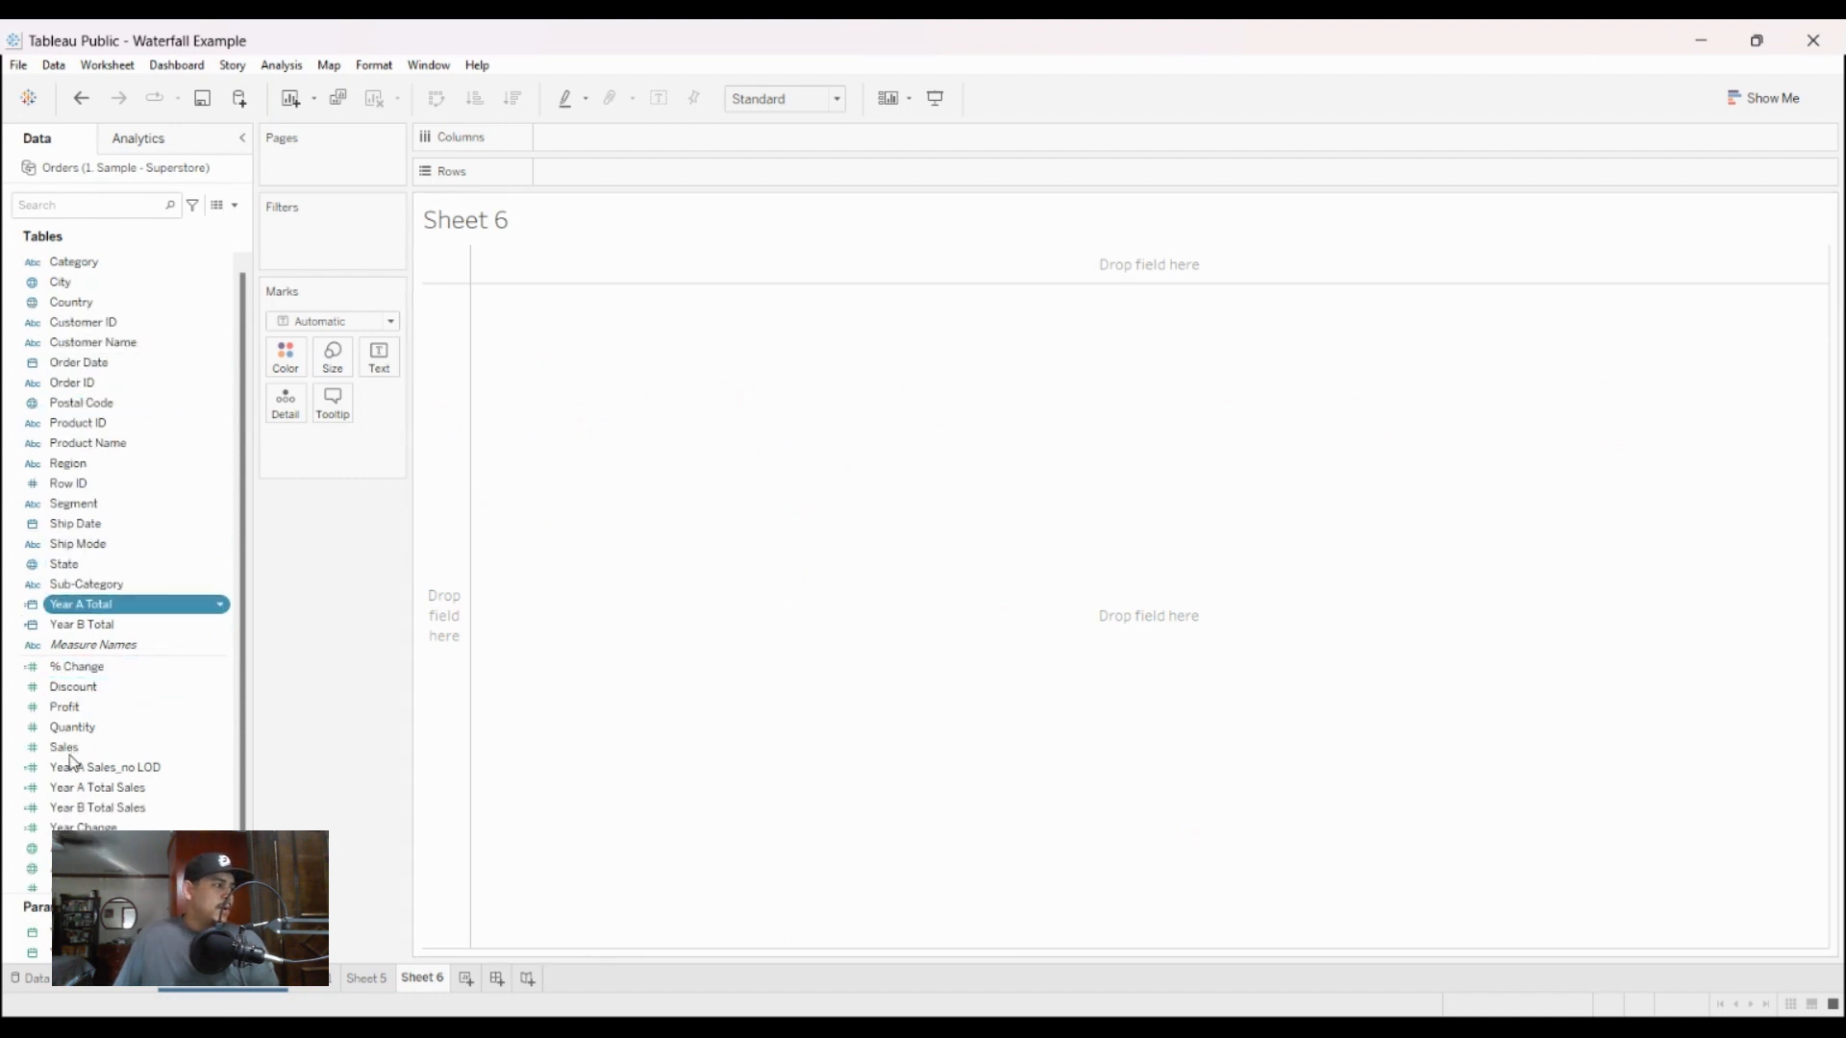
pyautogui.click(95, 708)
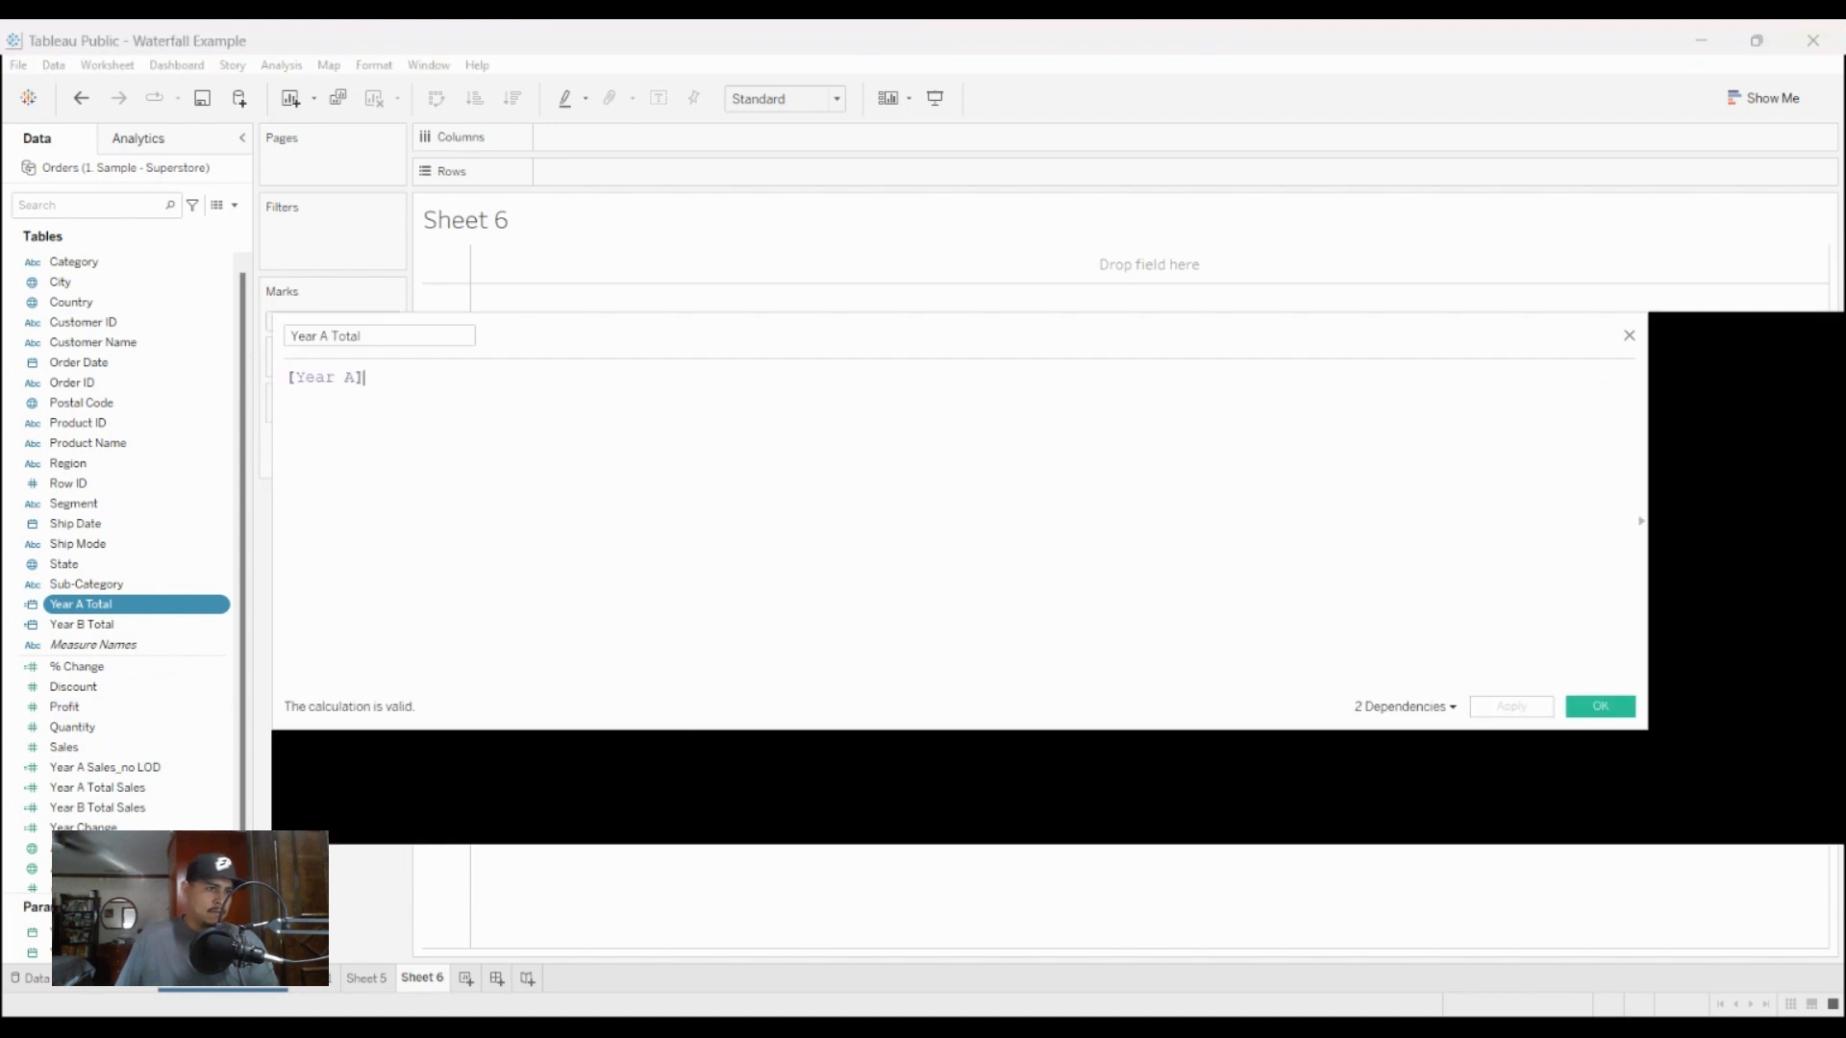
pyautogui.press('Escape')
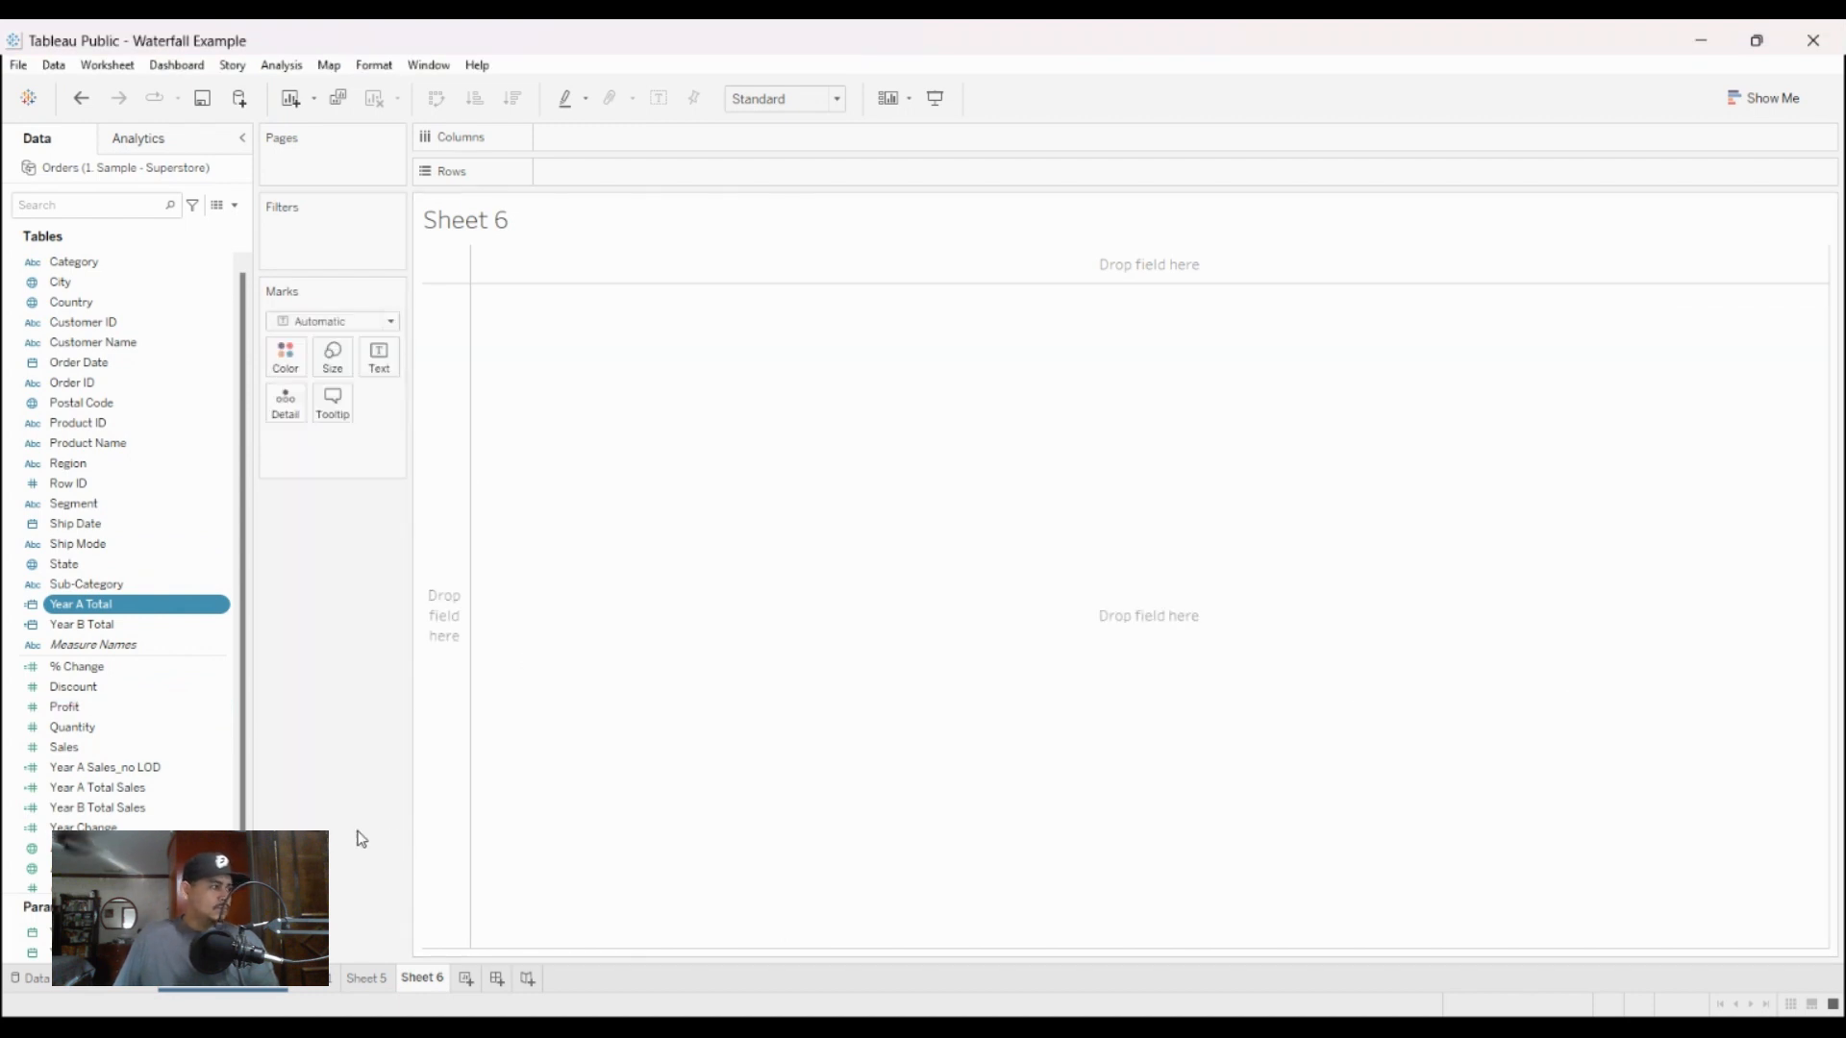
# Step: Open the Year A parameter, review its data type, display format and list of allowable values, and close it
pyautogui.scroll(-2, 234, 792)
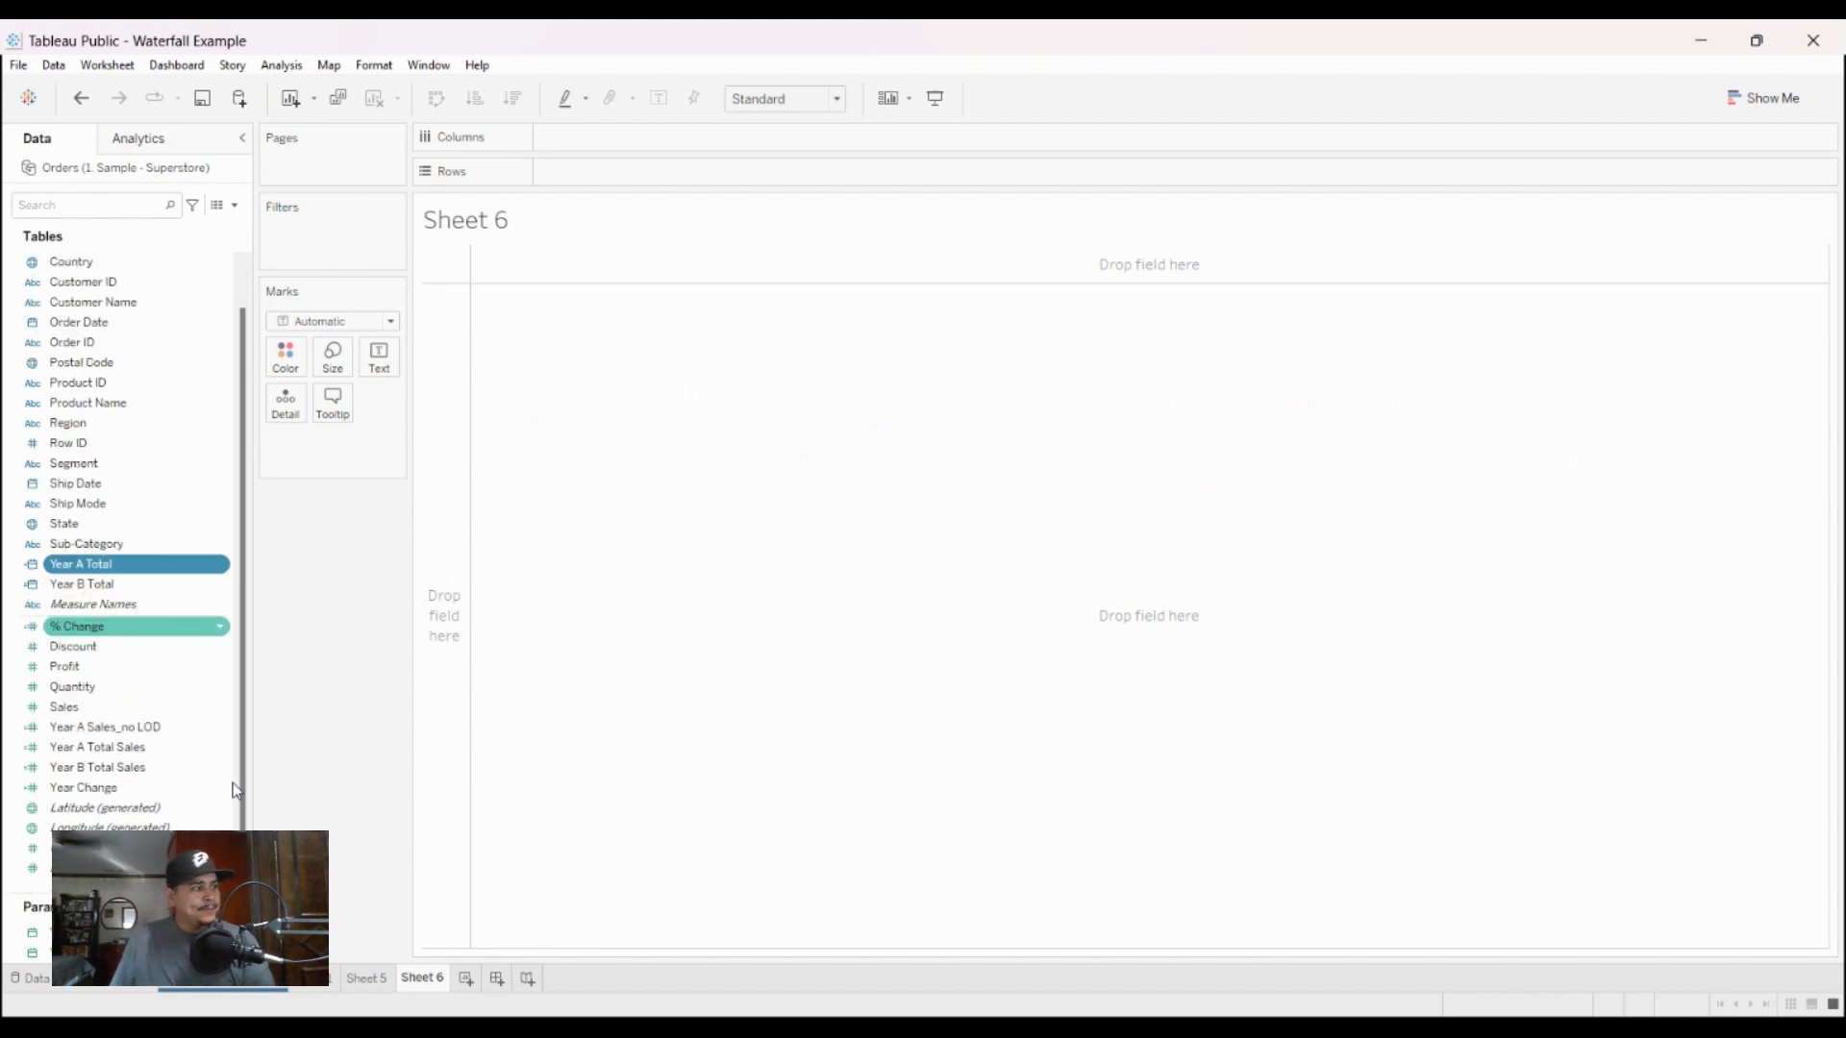
pyautogui.click(134, 932)
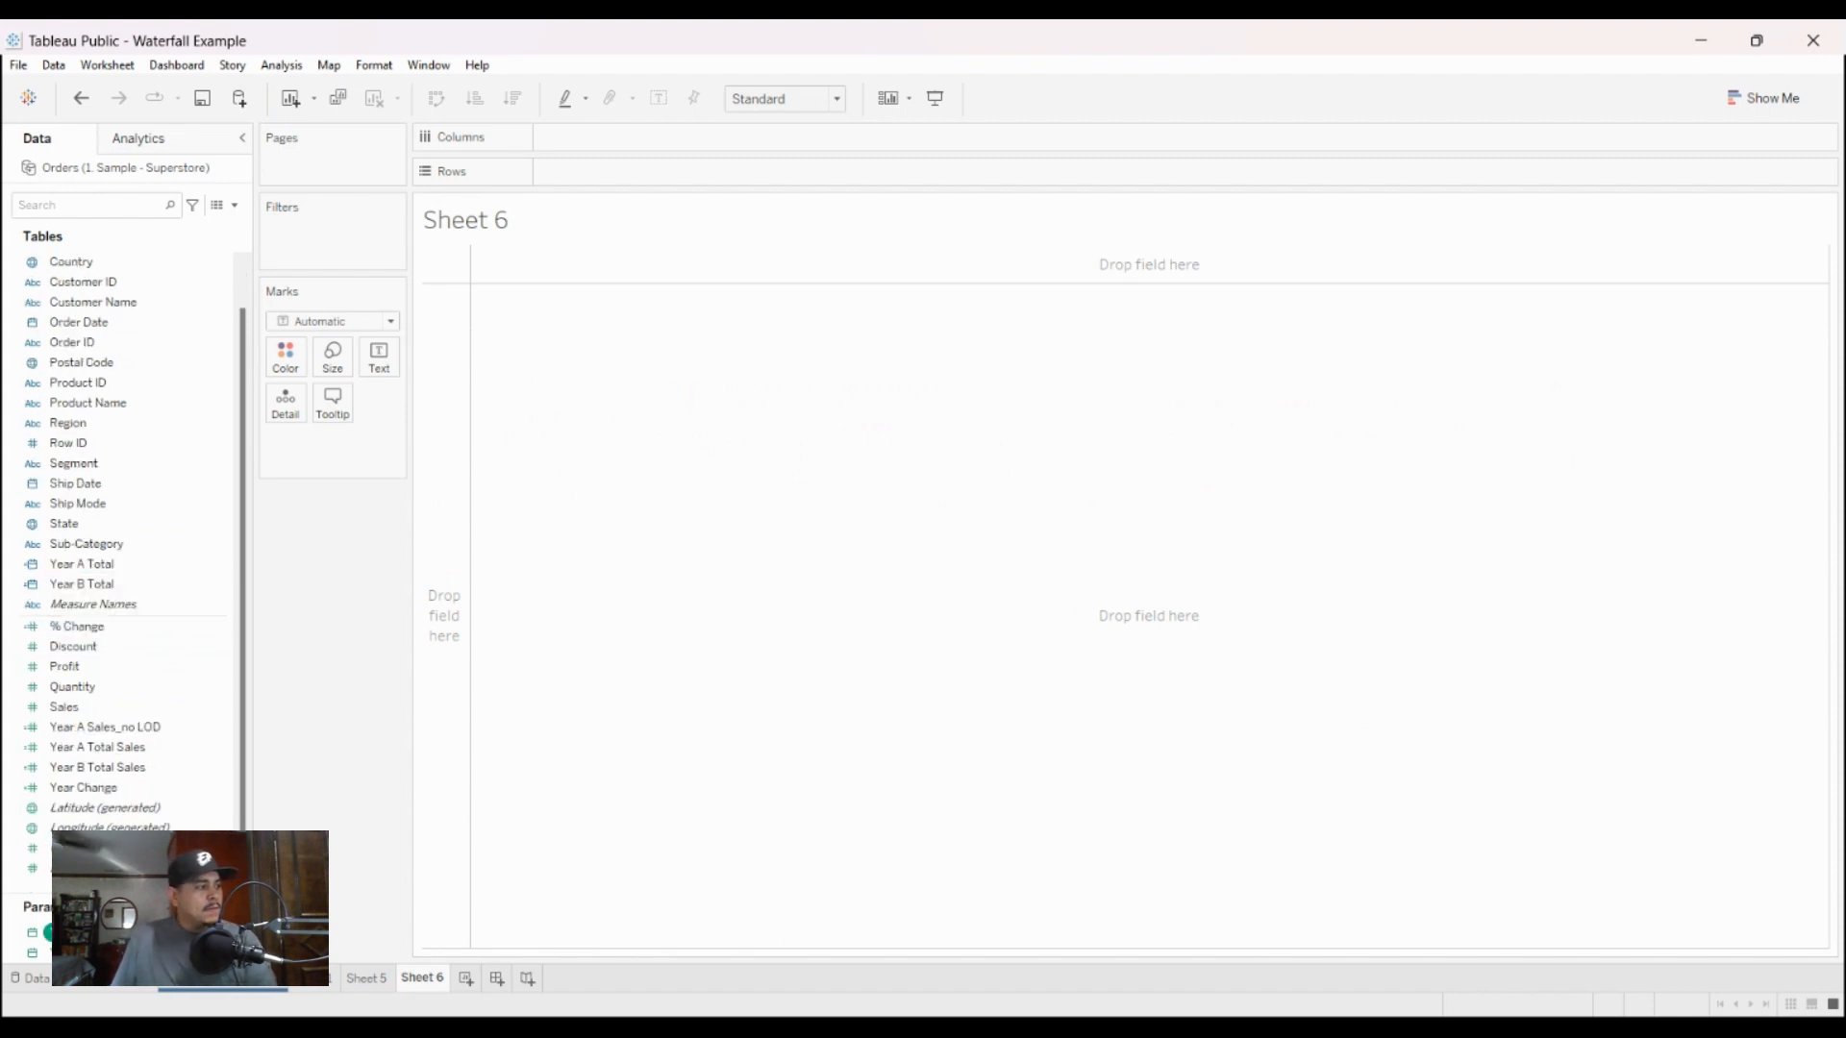
pyautogui.click(164, 861)
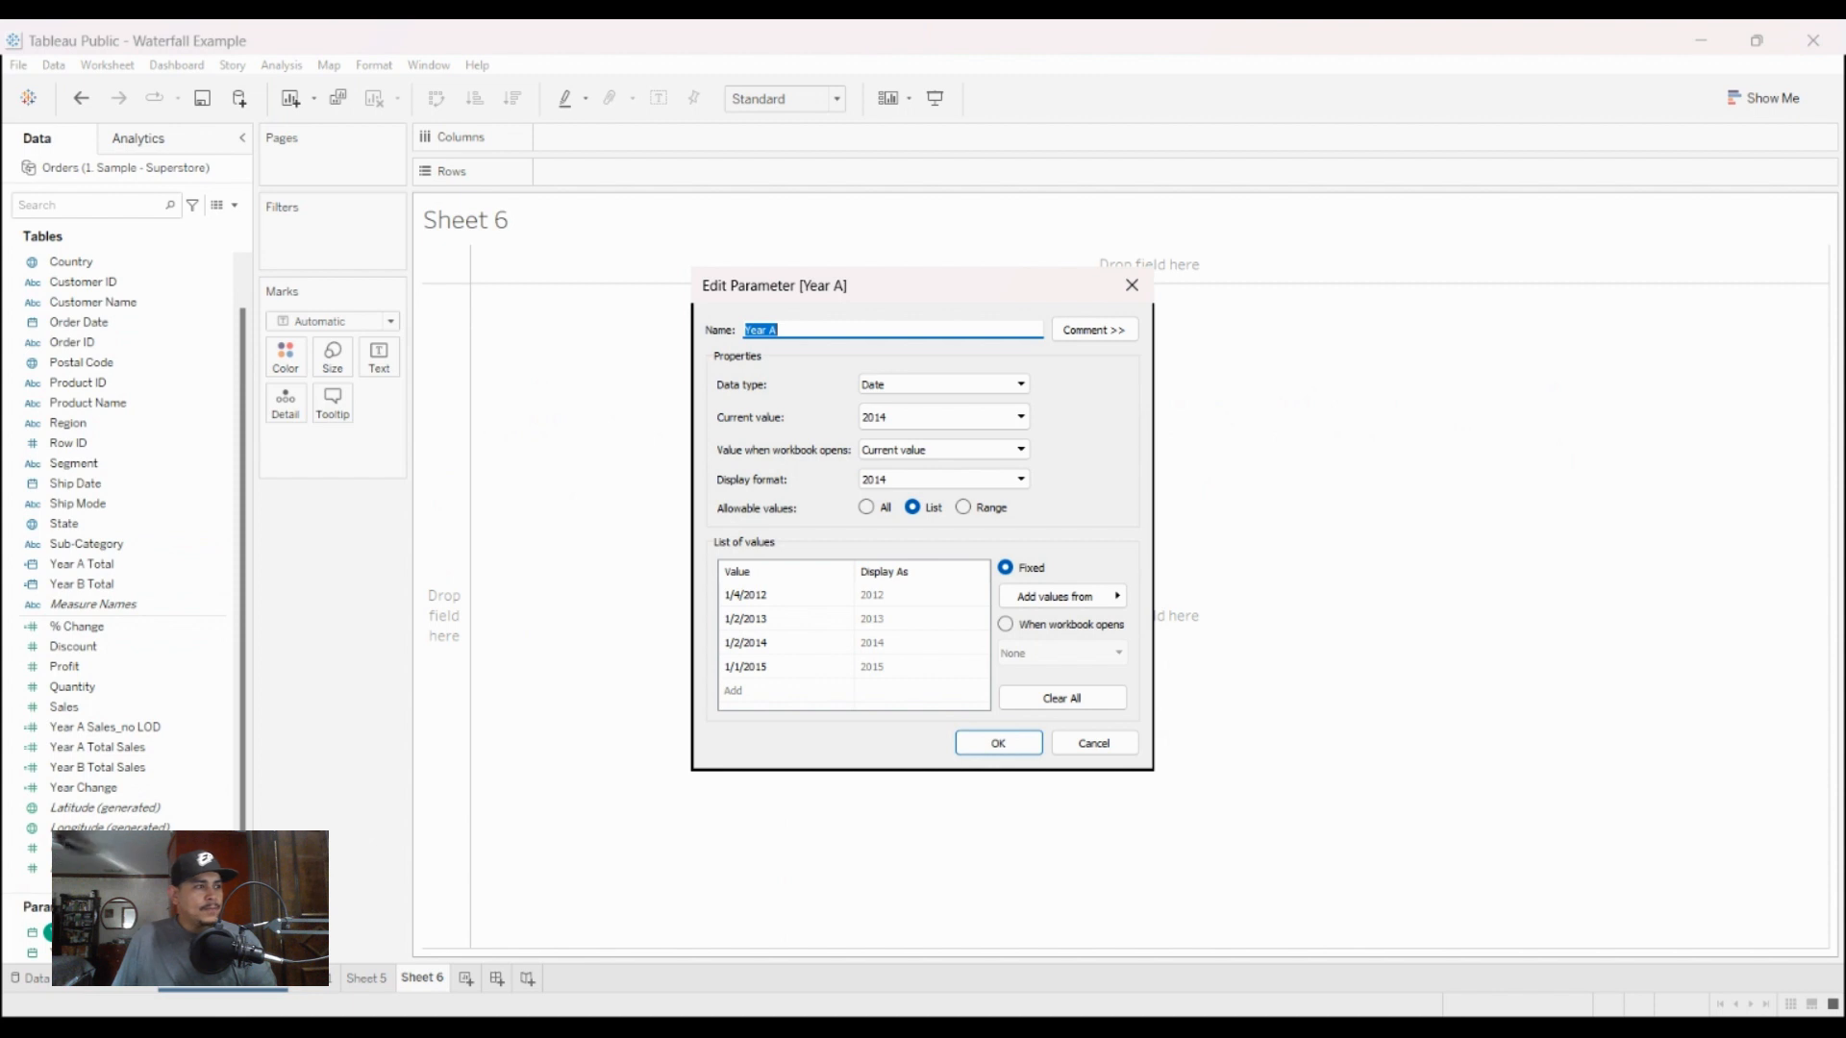
pyautogui.click(1062, 597)
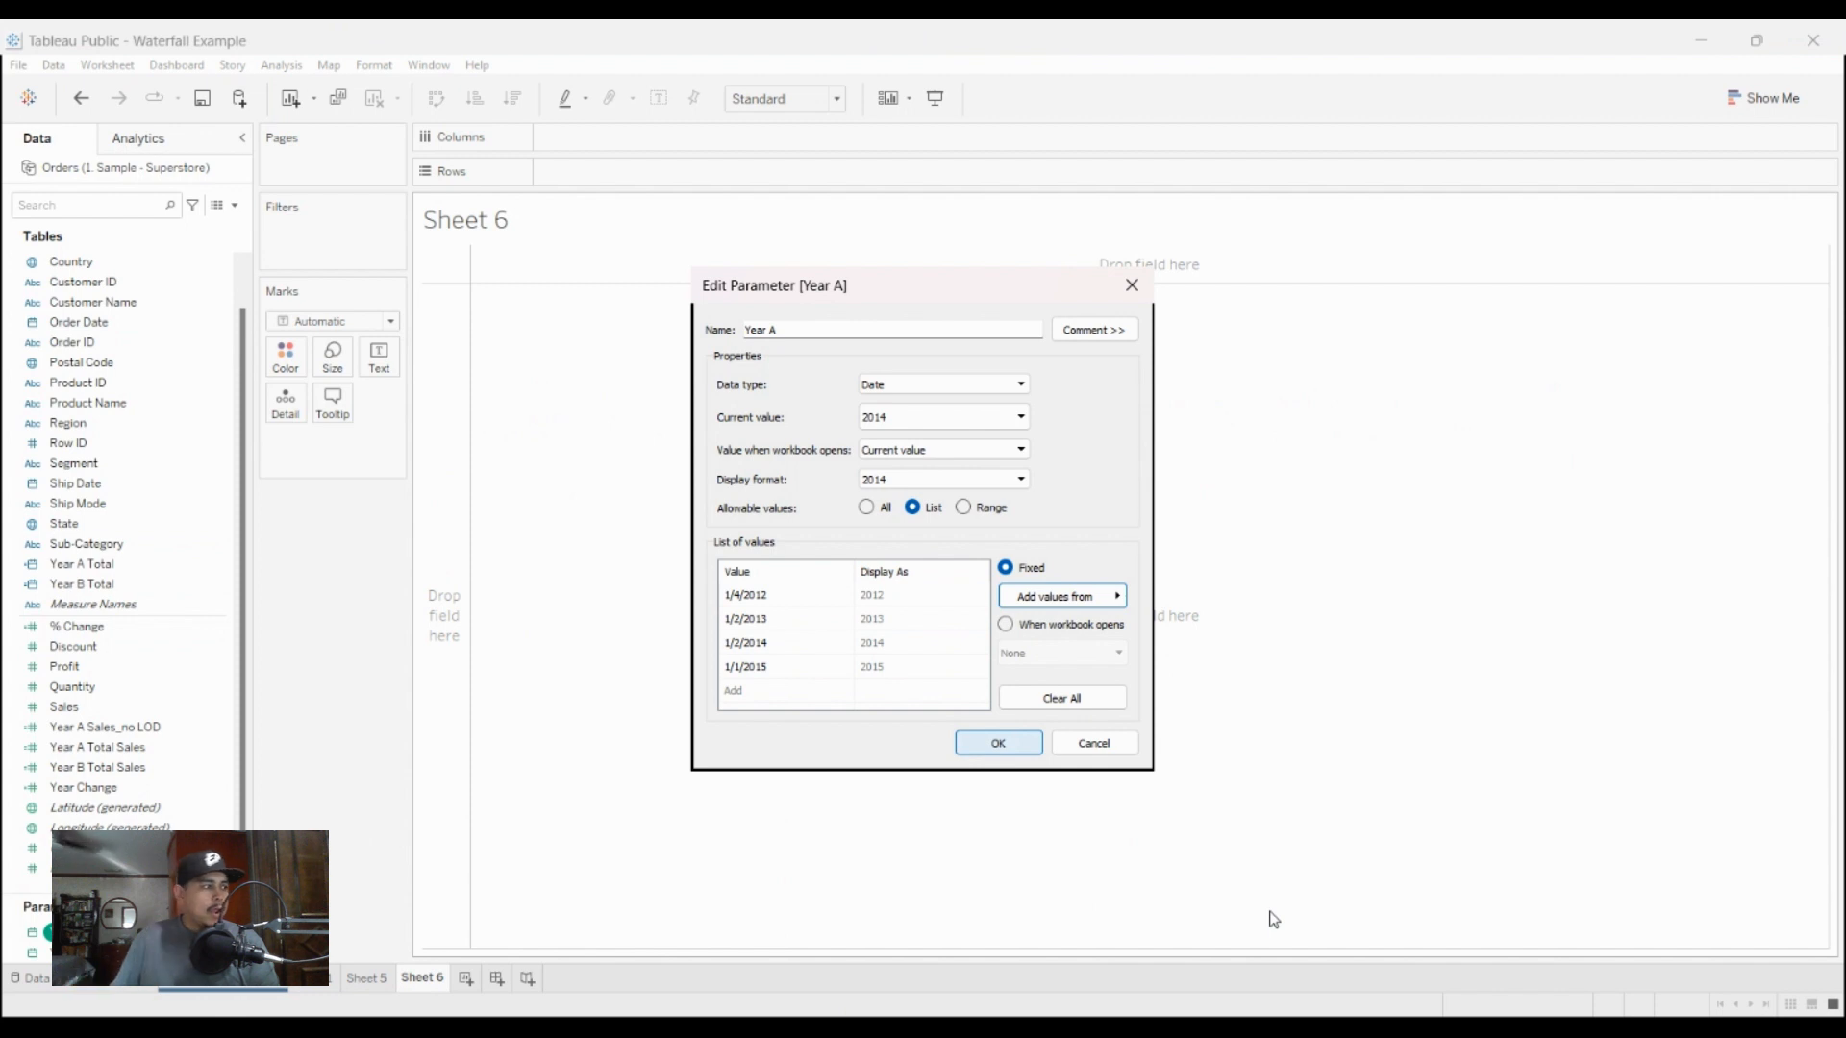
pyautogui.press('Return')
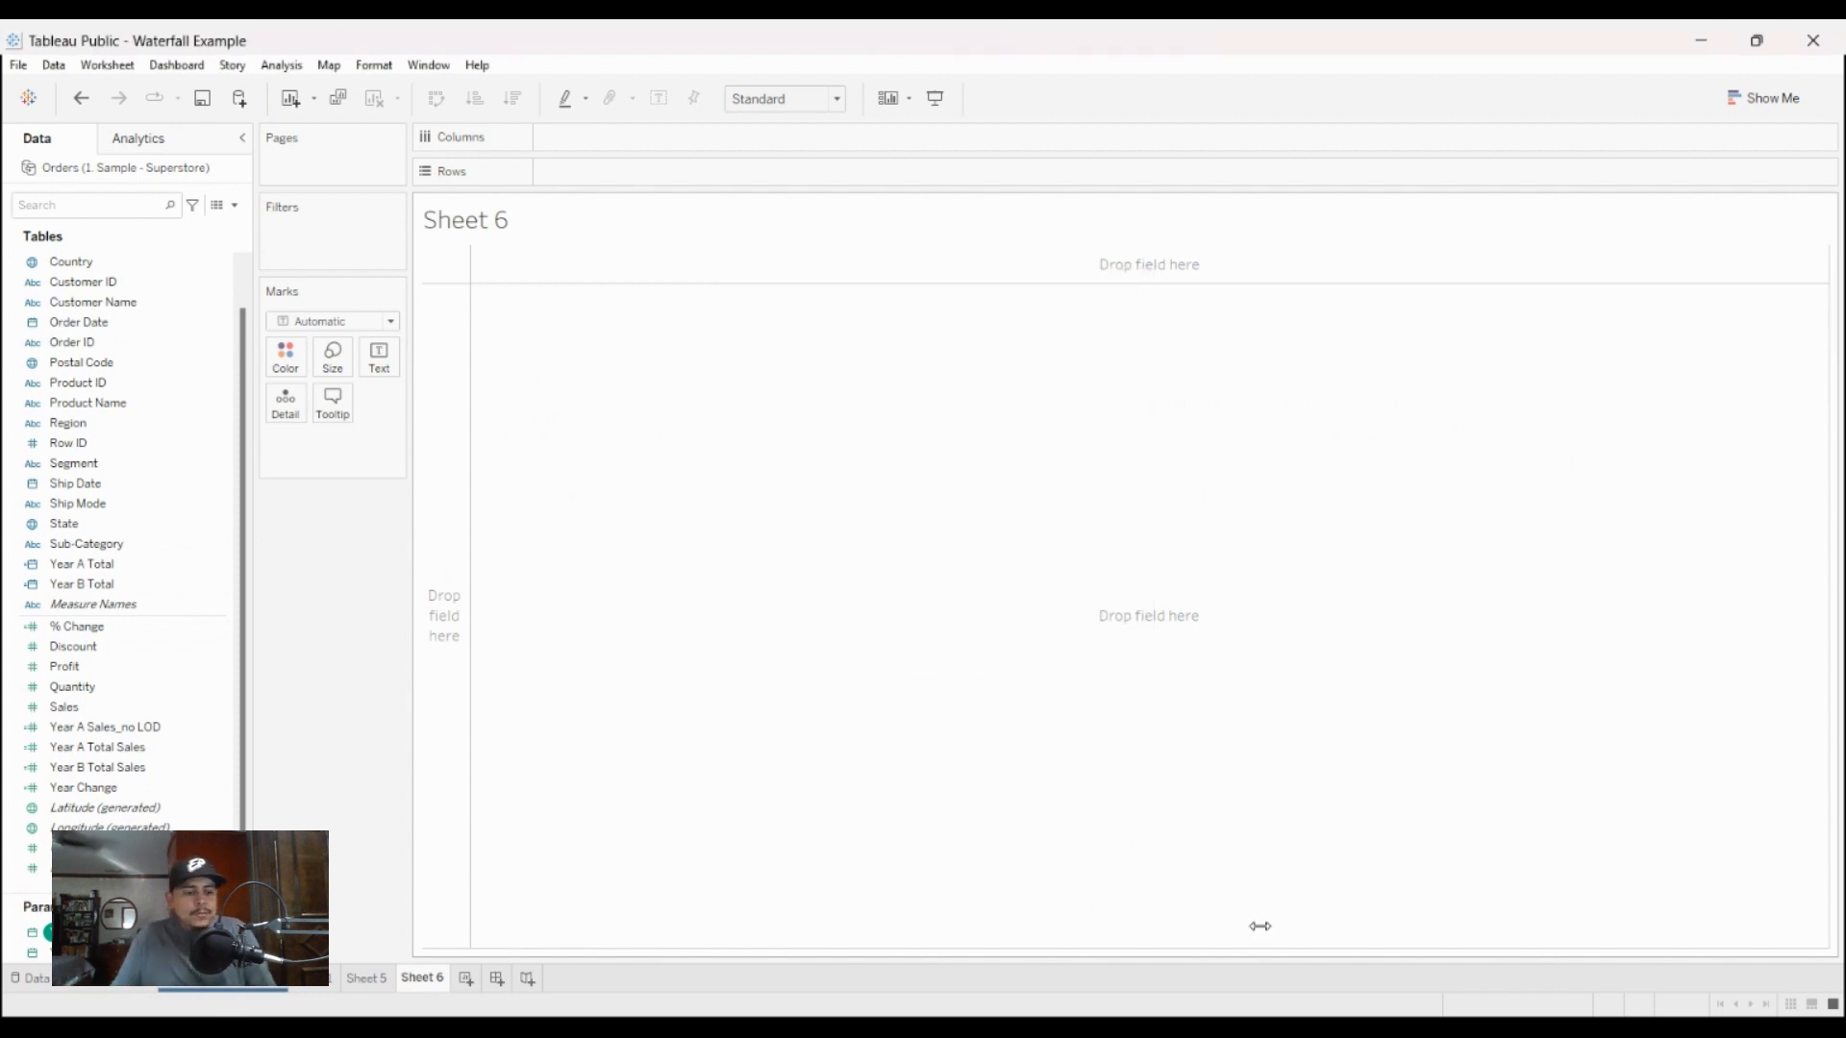
# Step: Build a bar chart on Sheet 6 with Year Change on Rows and Sub-Category on Columns
pyautogui.moveTo(83, 787)
pyautogui.mouseDown()
pyautogui.moveTo(890, 589)
pyautogui.moveTo(845, 227)
pyautogui.mouseUp()
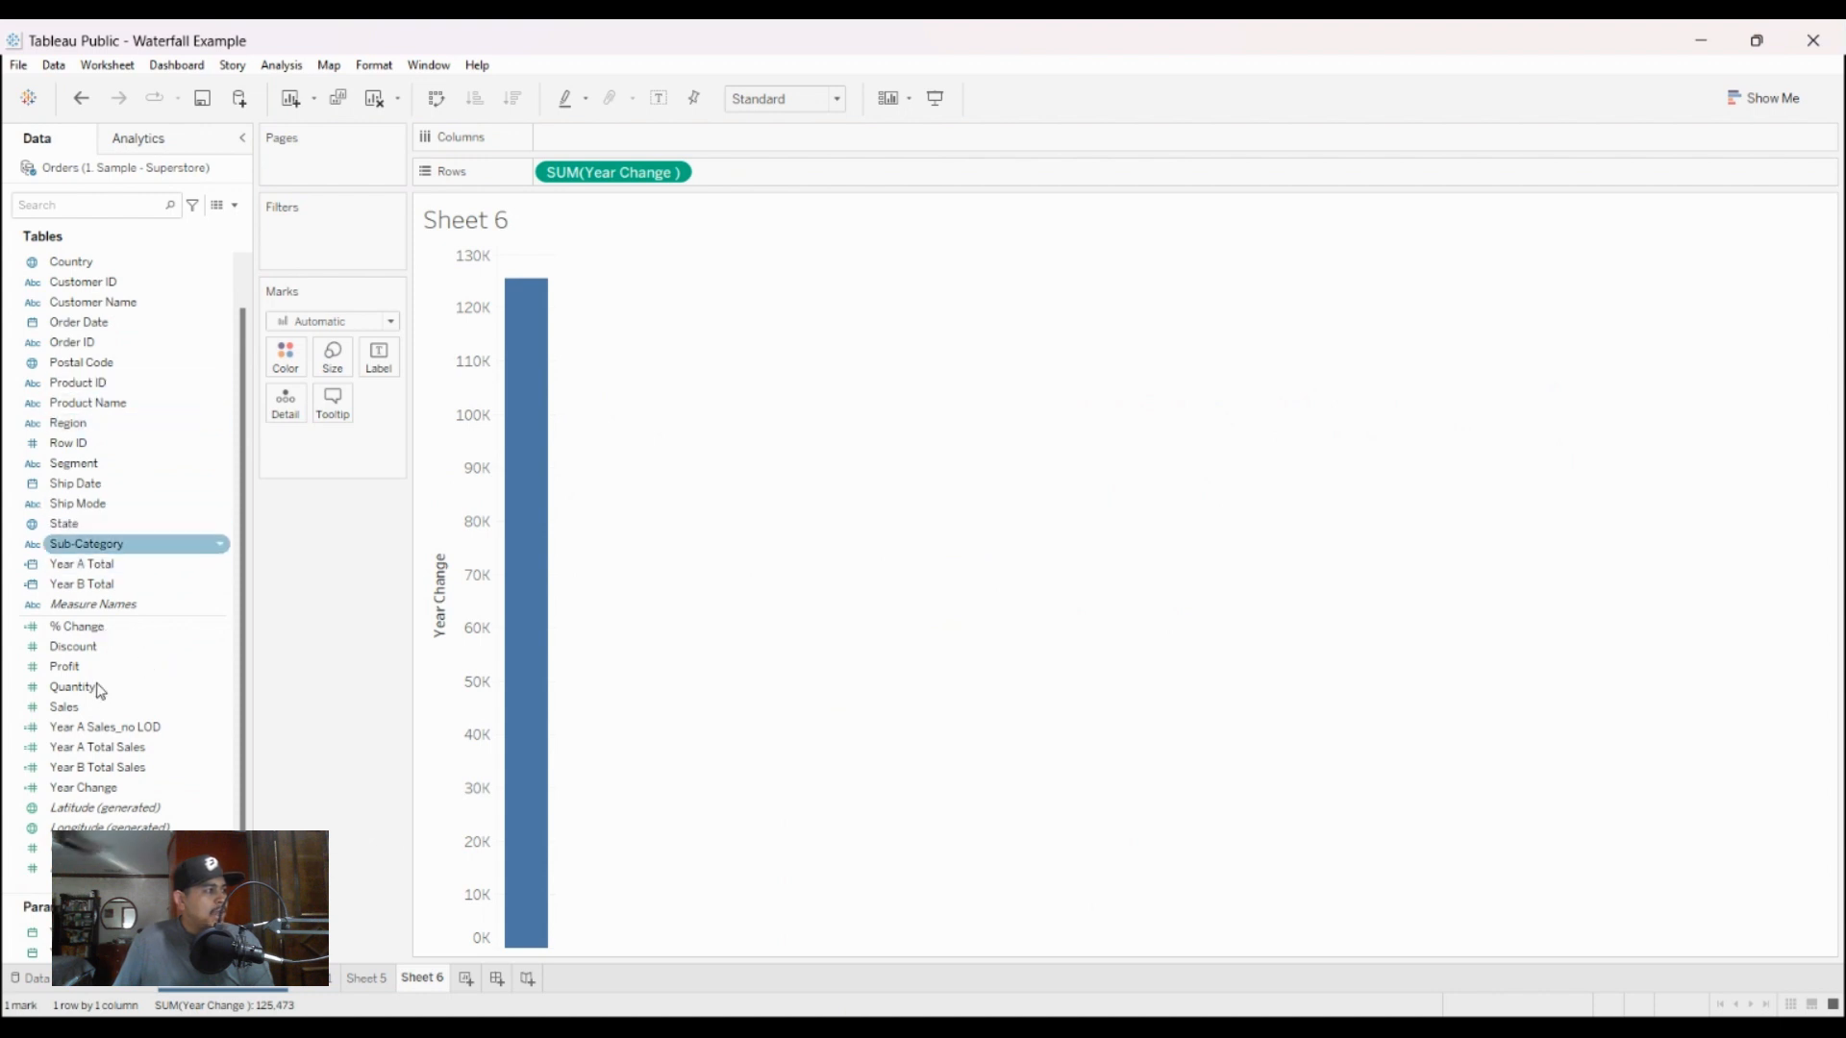
pyautogui.moveTo(85, 544); pyautogui.dragTo(808, 139)
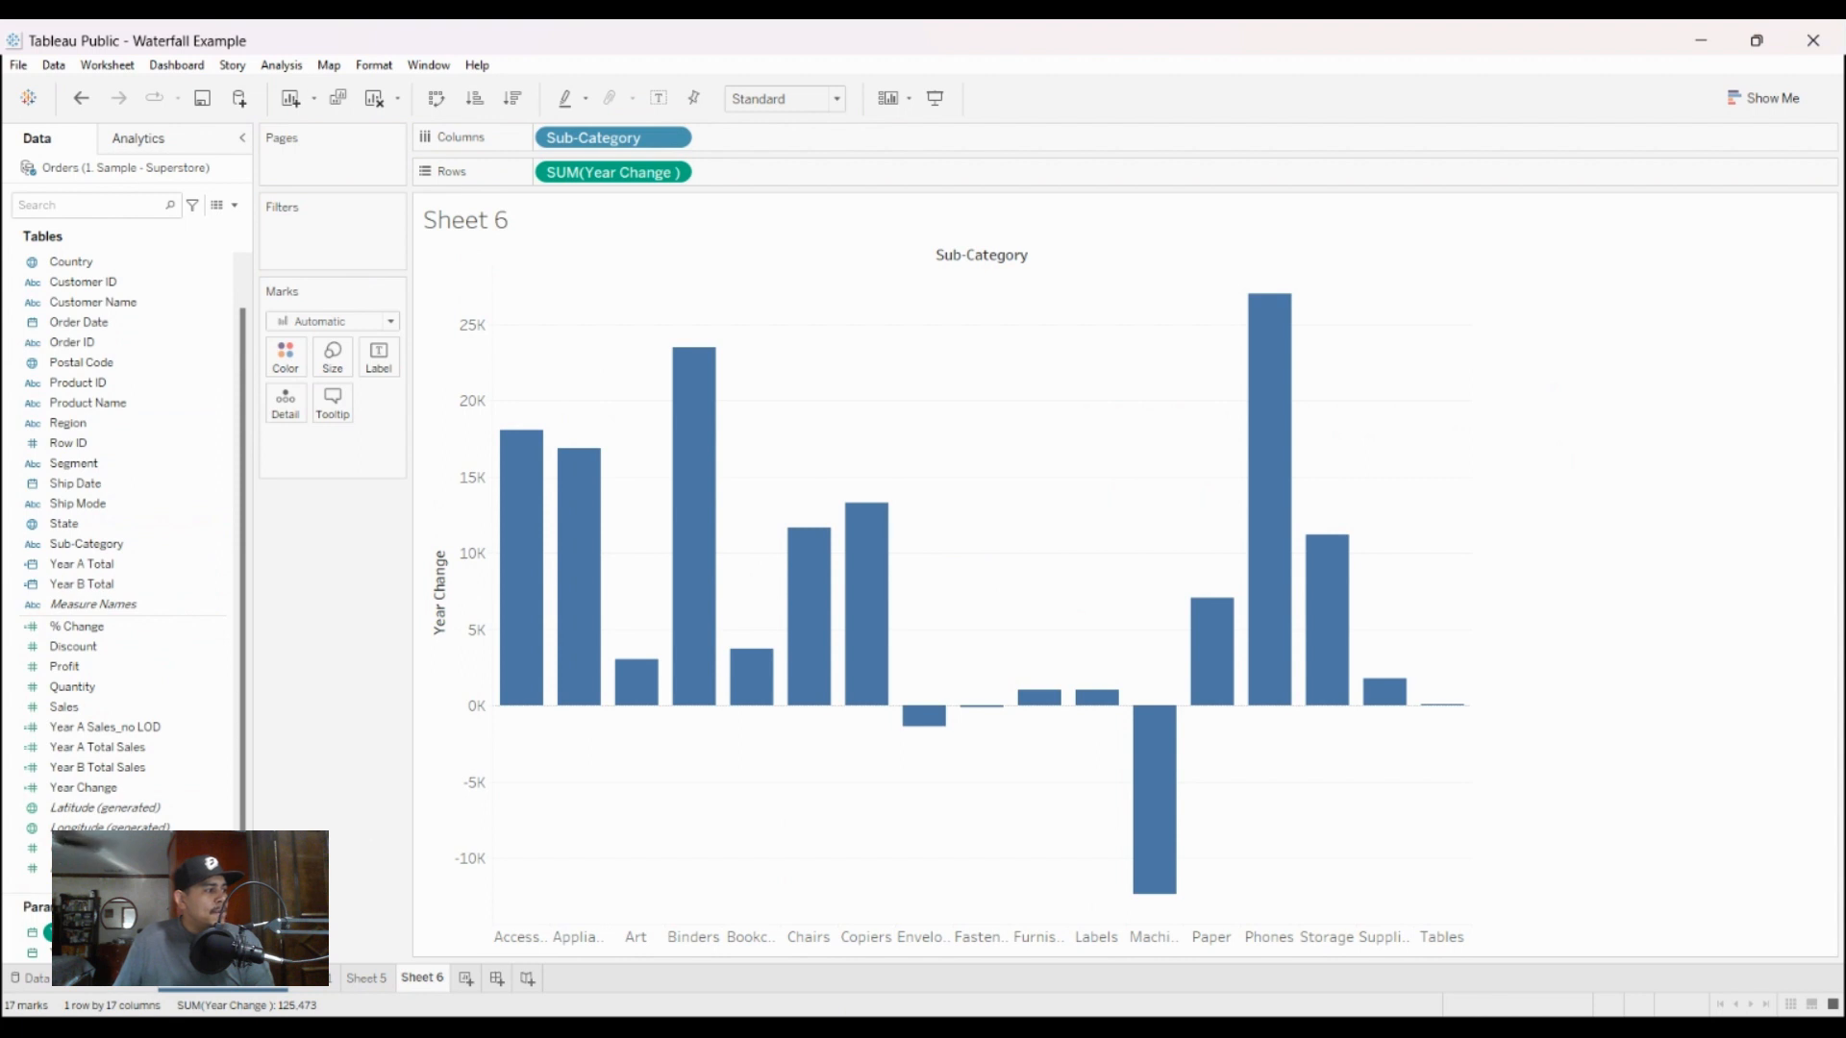
# Step: Show the Year A and Year B parameter controls, place them beneath the Marks card, and fit the chart to Entire View
pyautogui.click(159, 605)
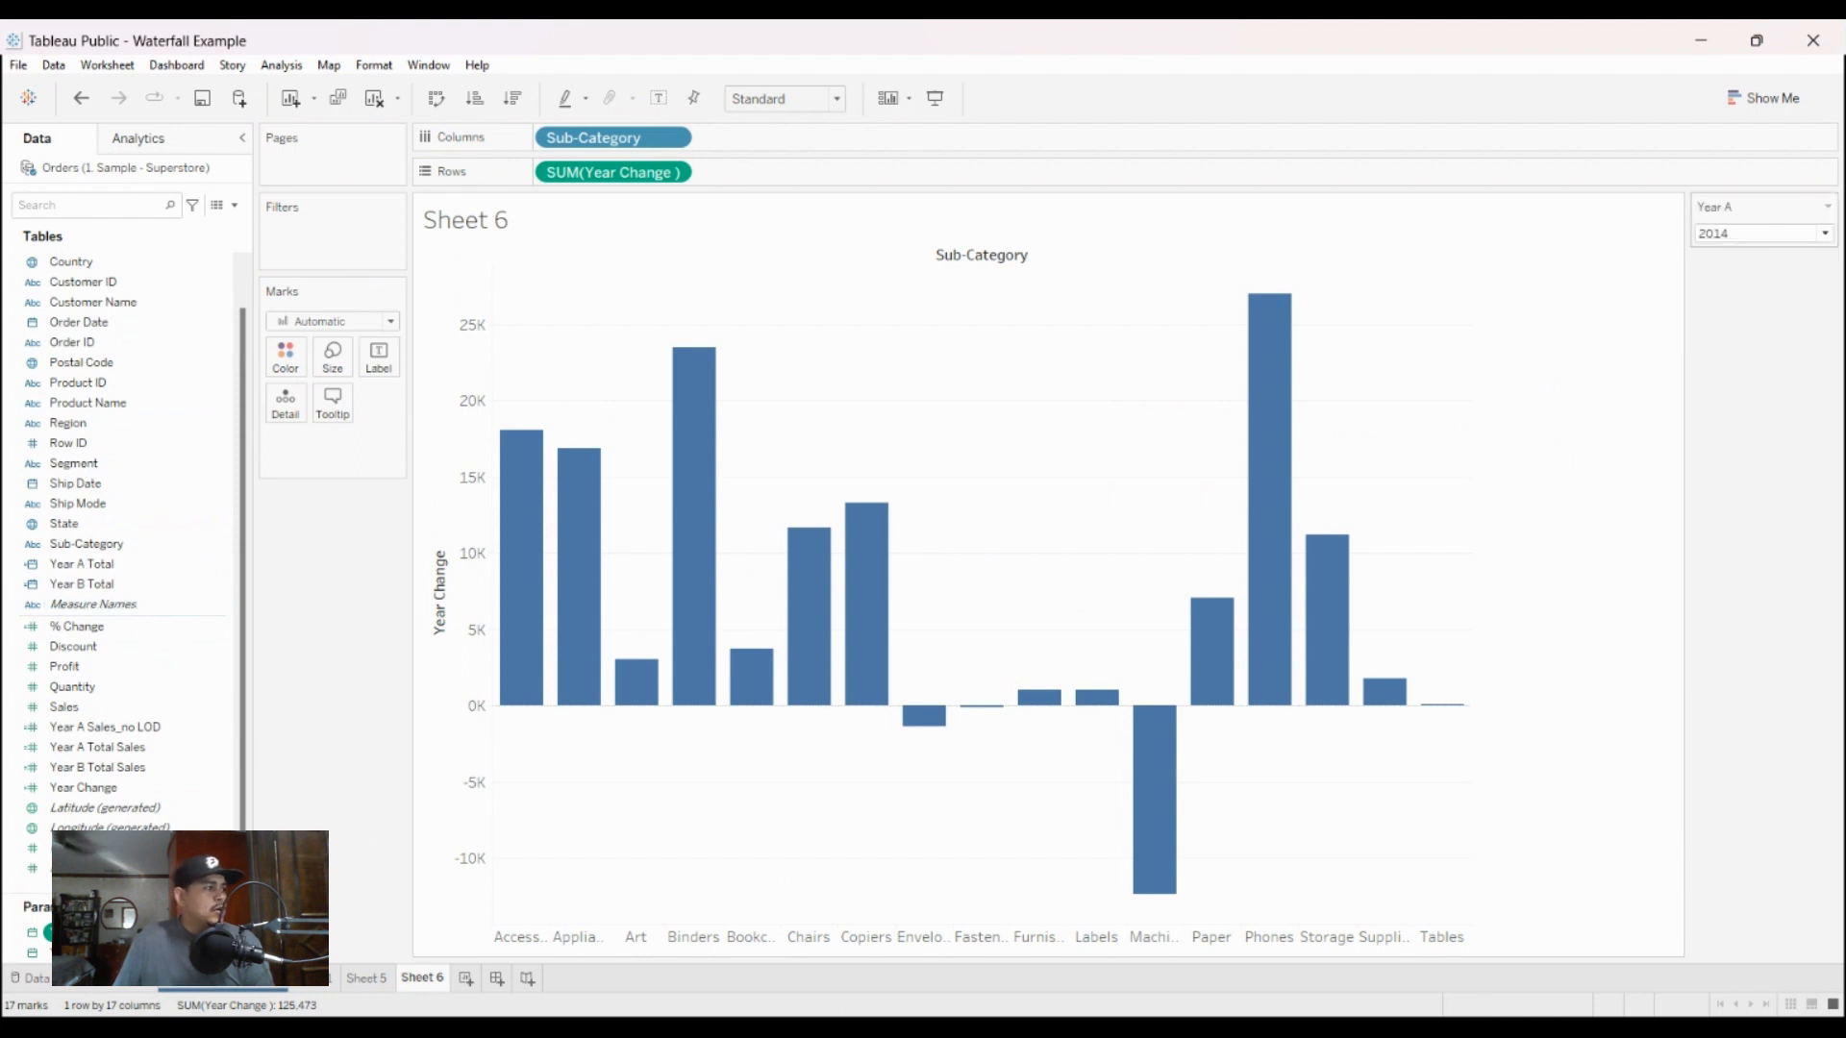
pyautogui.moveTo(1756, 207); pyautogui.dragTo(414, 665)
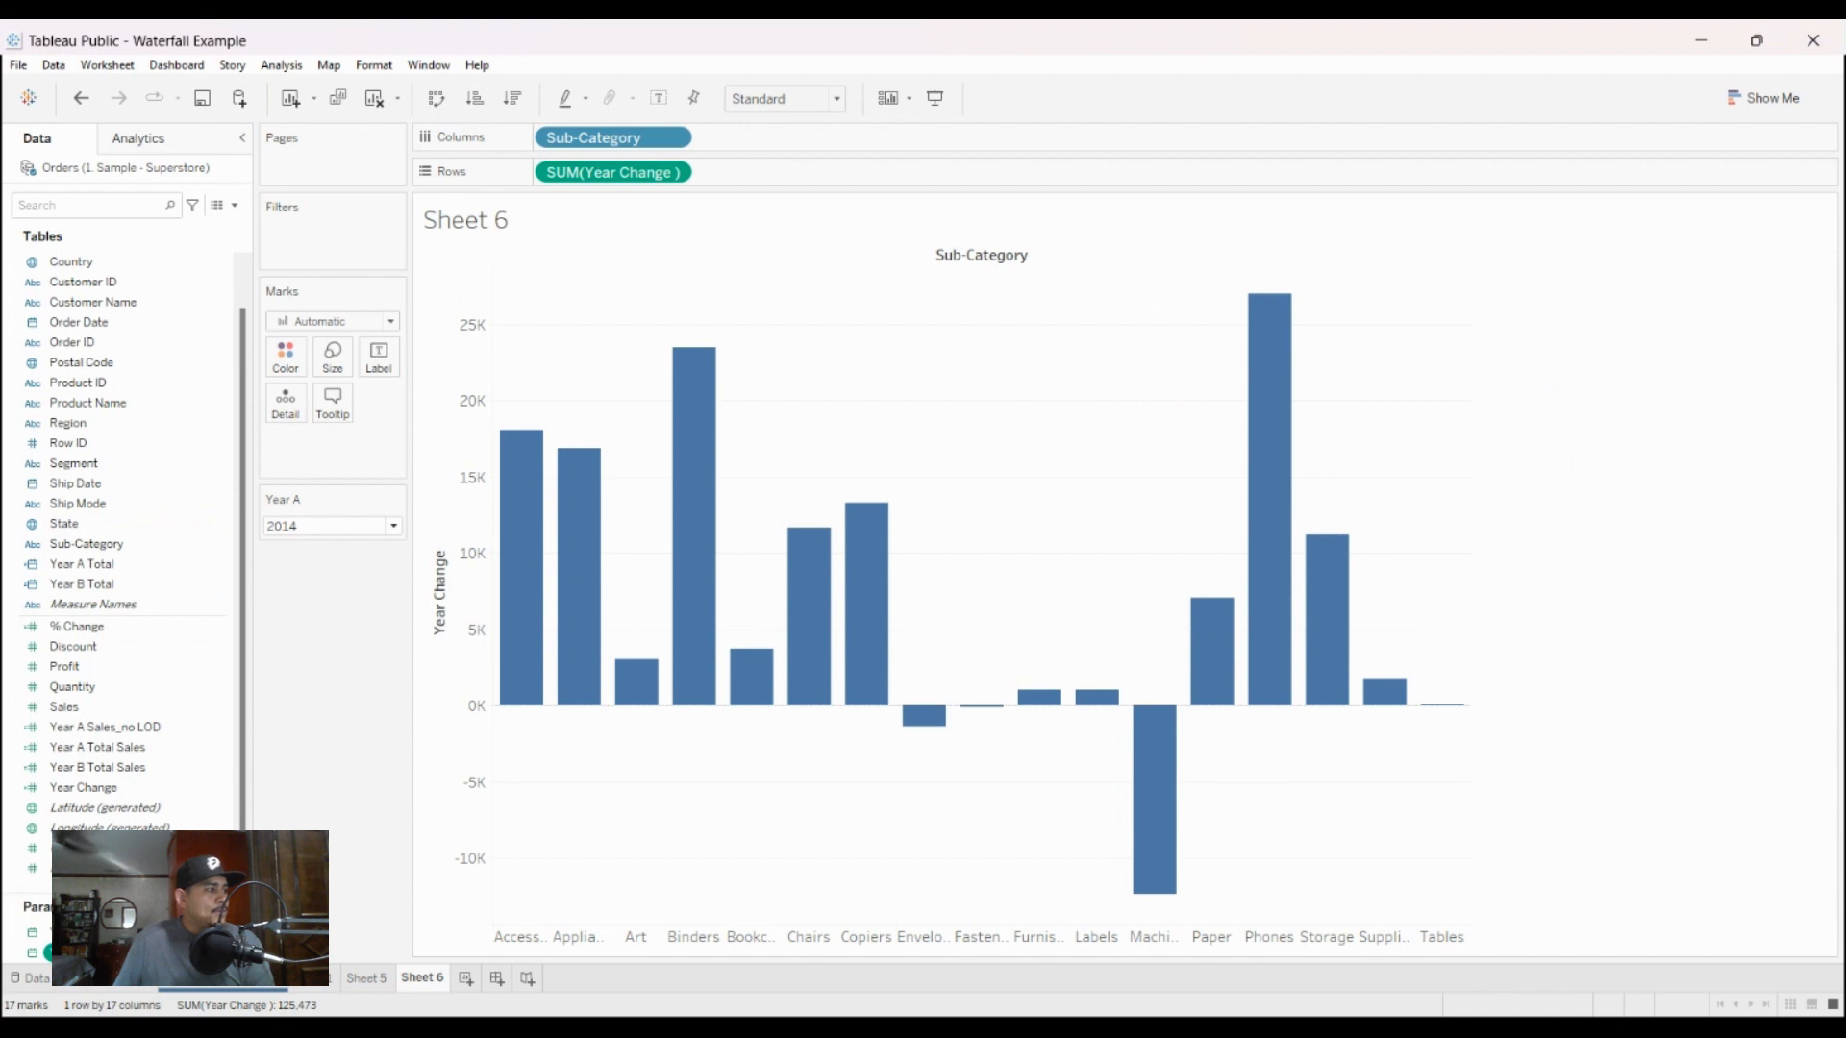
pyautogui.click(165, 605)
pyautogui.moveTo(1755, 207); pyautogui.dragTo(456, 735)
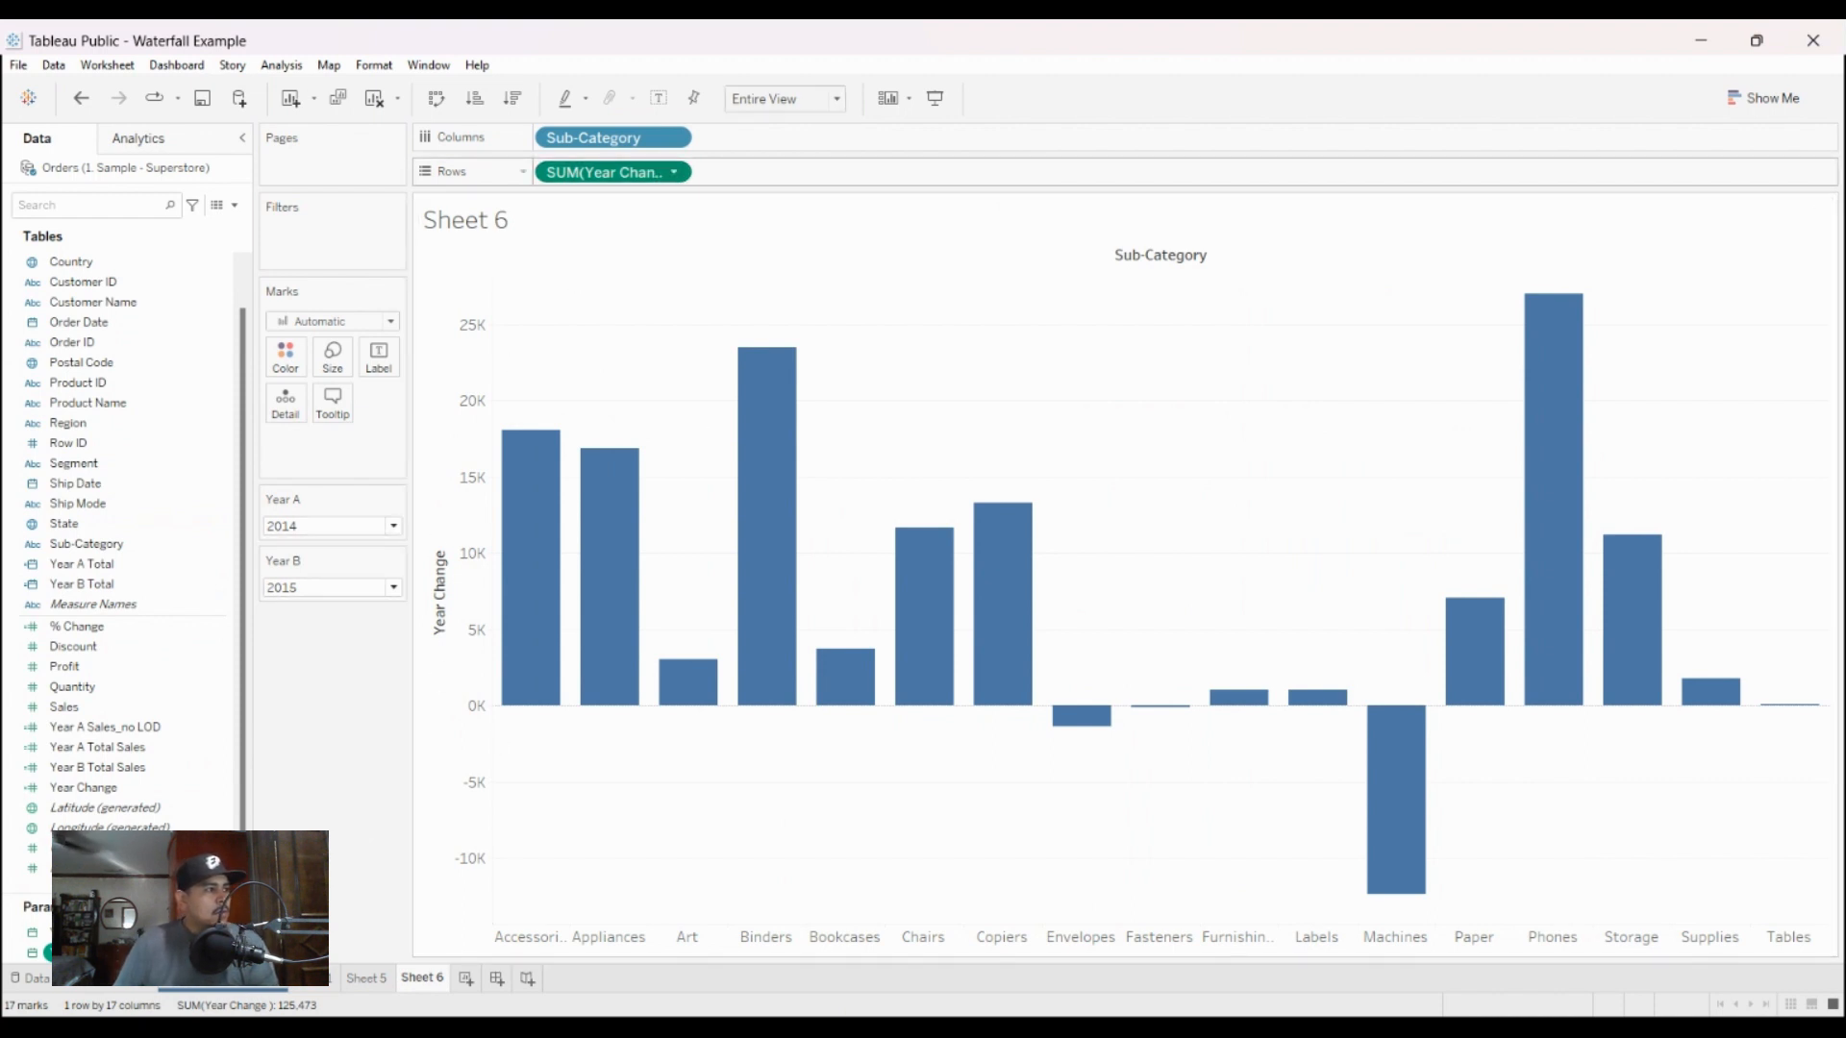
# Step: Apply a running total to SUM(Year Change) and sort Sub-Category by data source order, descending
pyautogui.click(1057, 662)
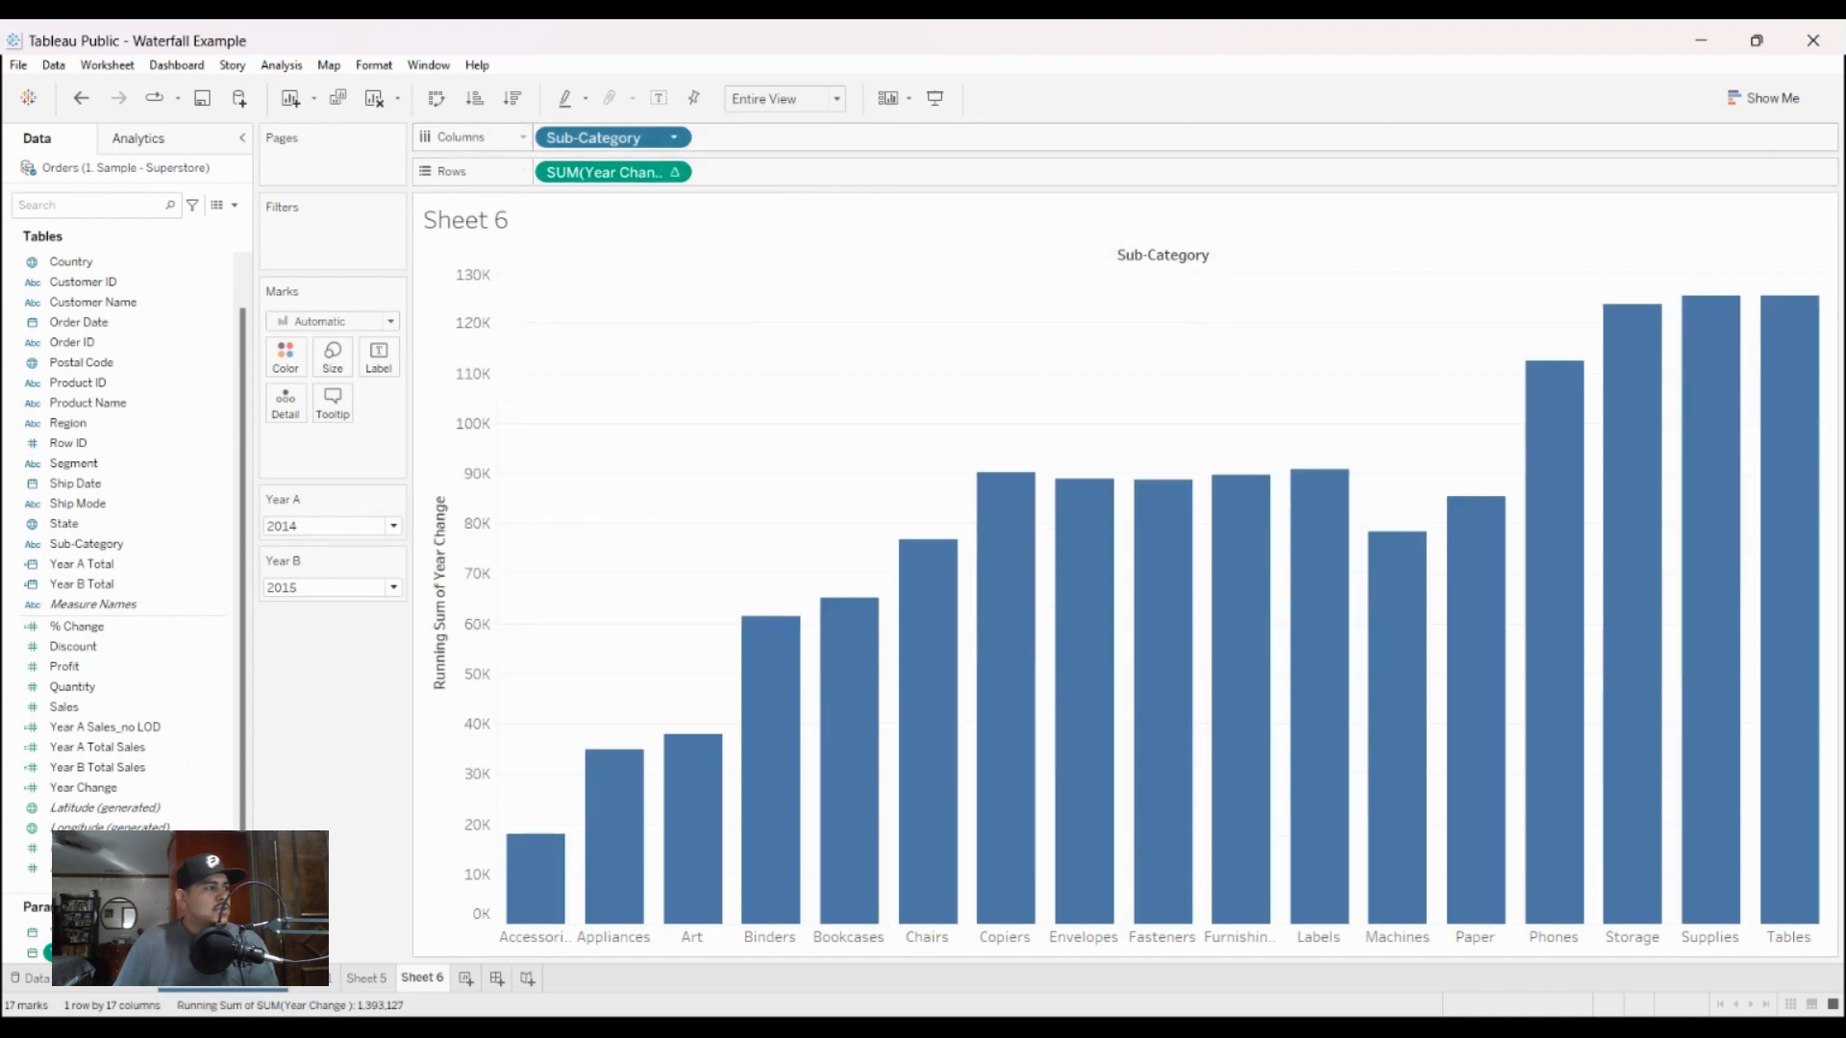
pyautogui.click(826, 327)
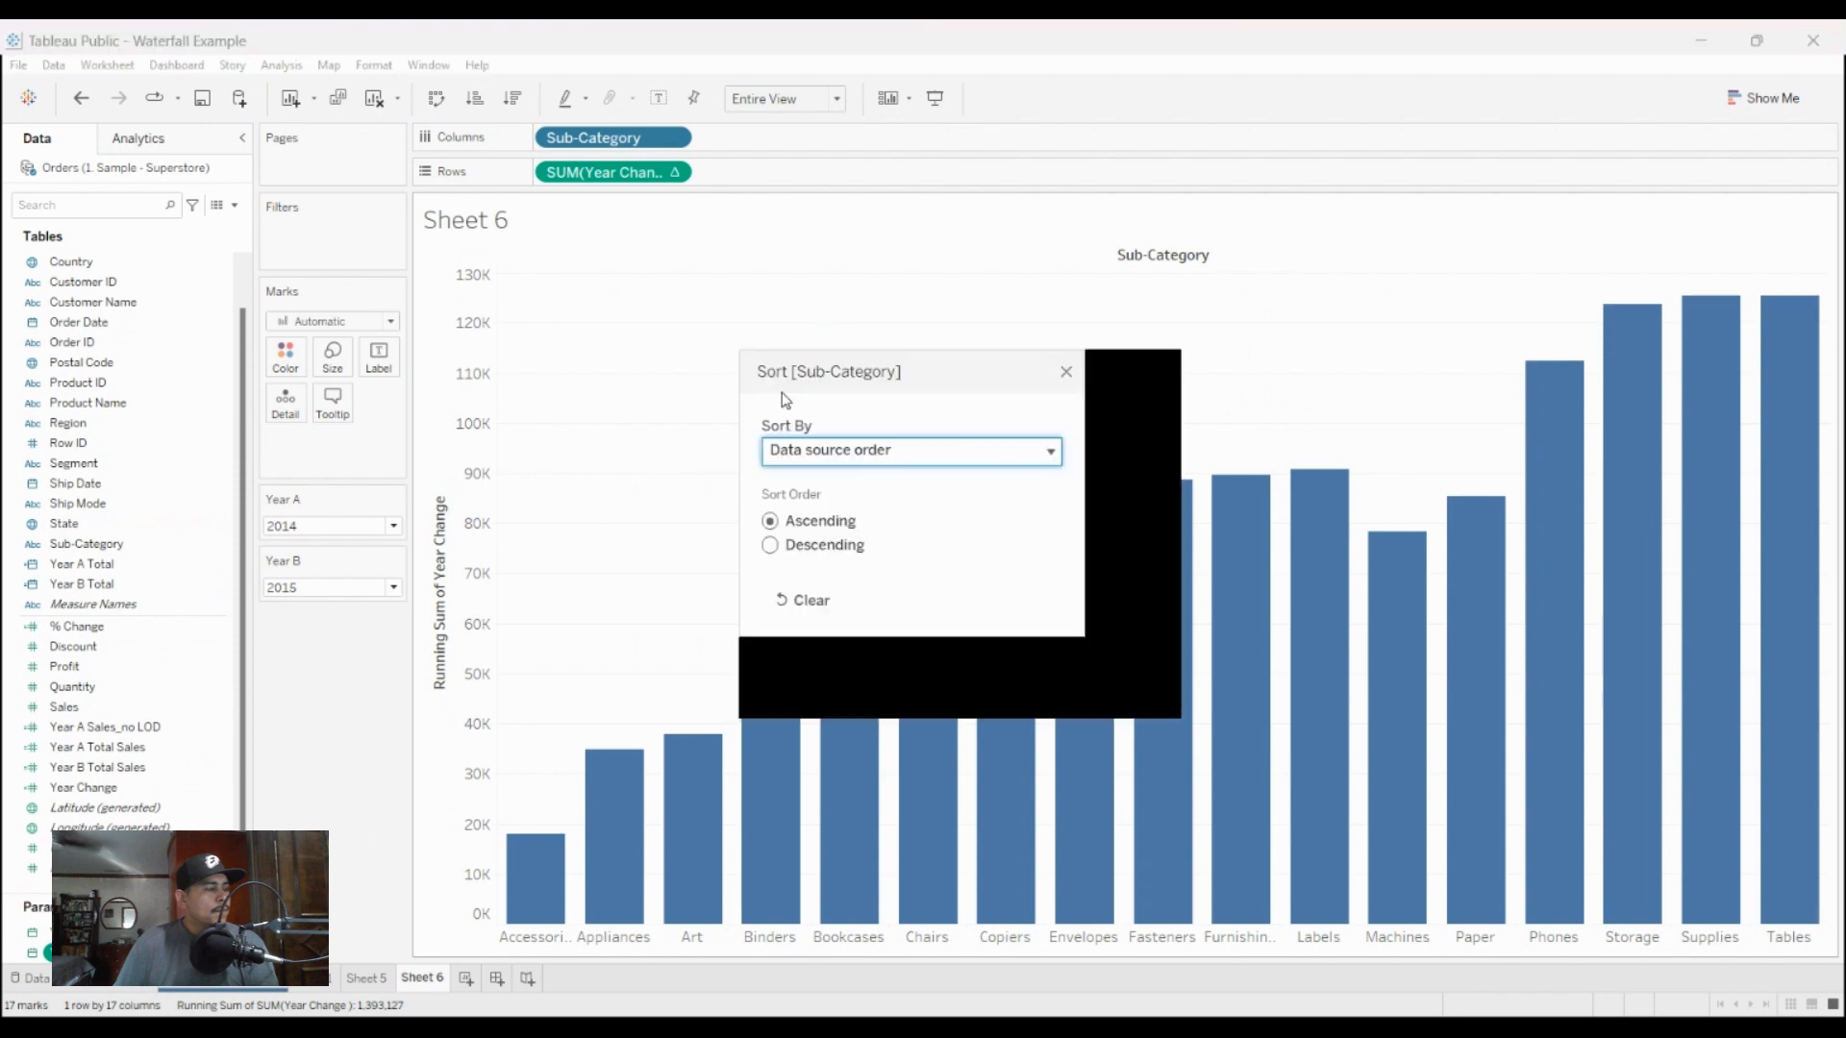
pyautogui.click(983, 668)
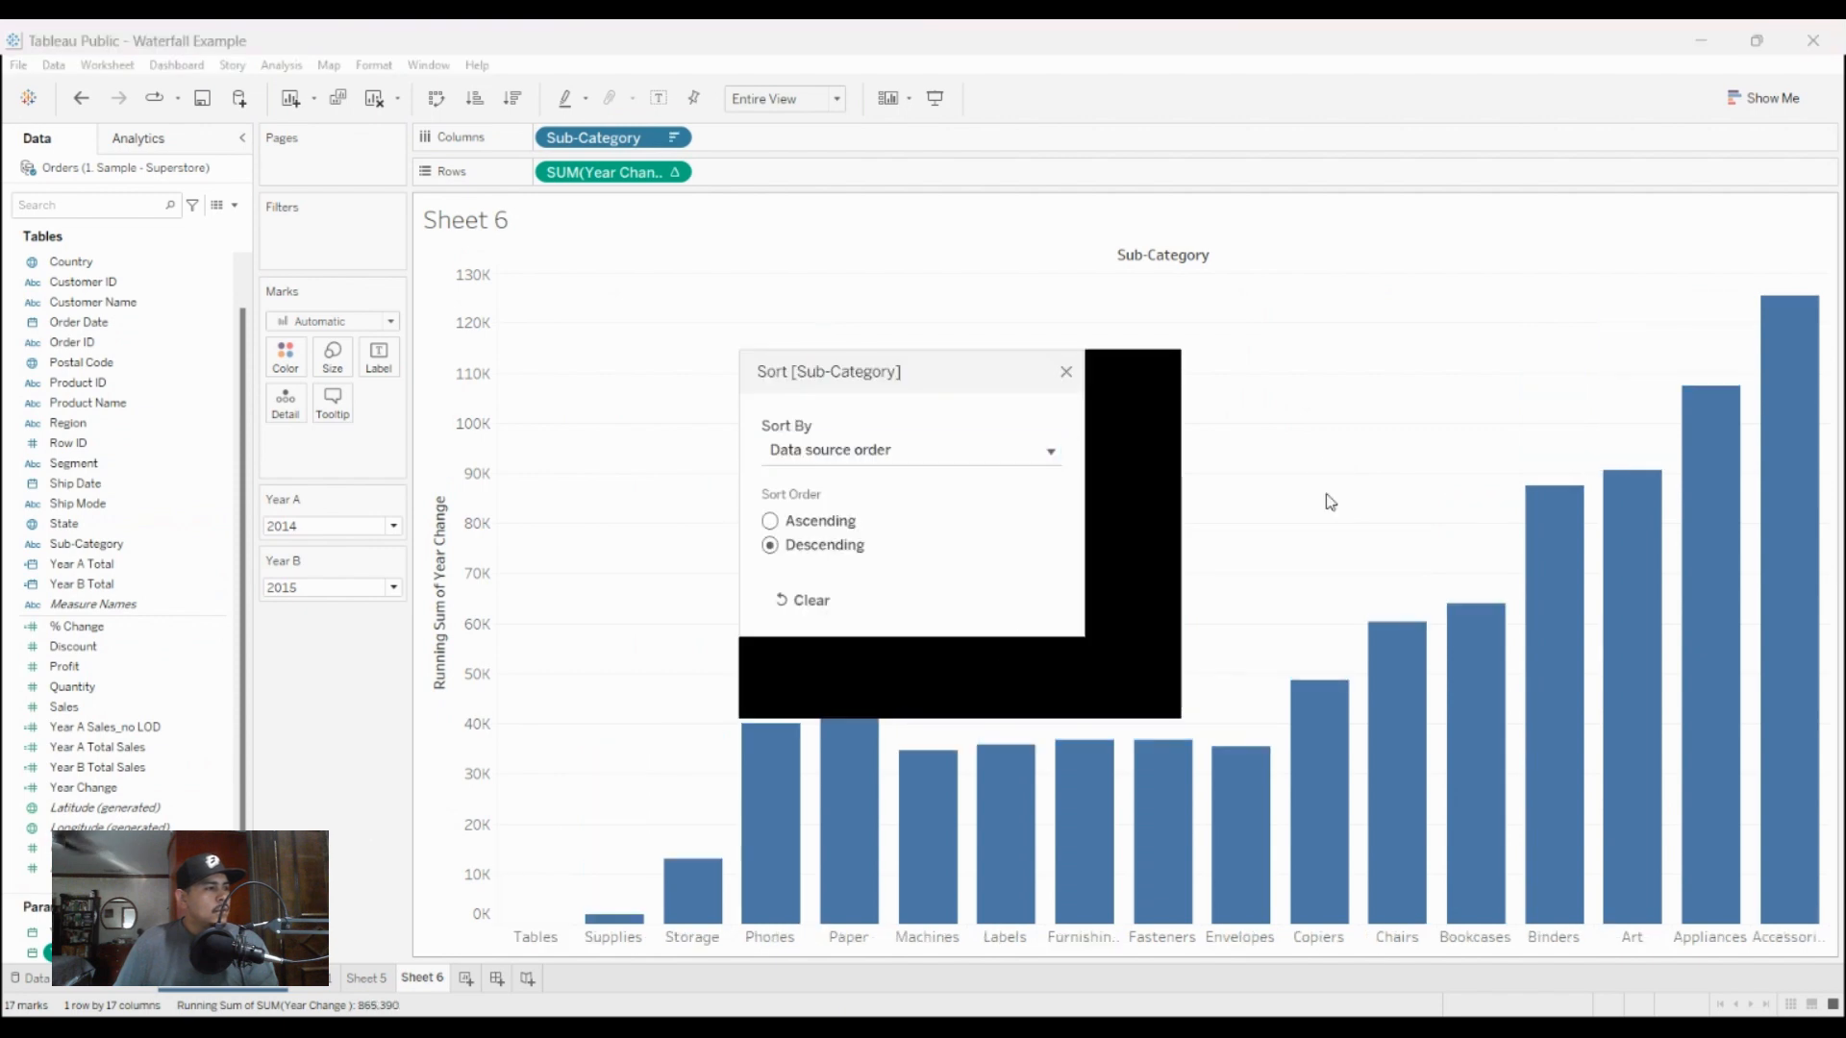
pyautogui.click(1333, 457)
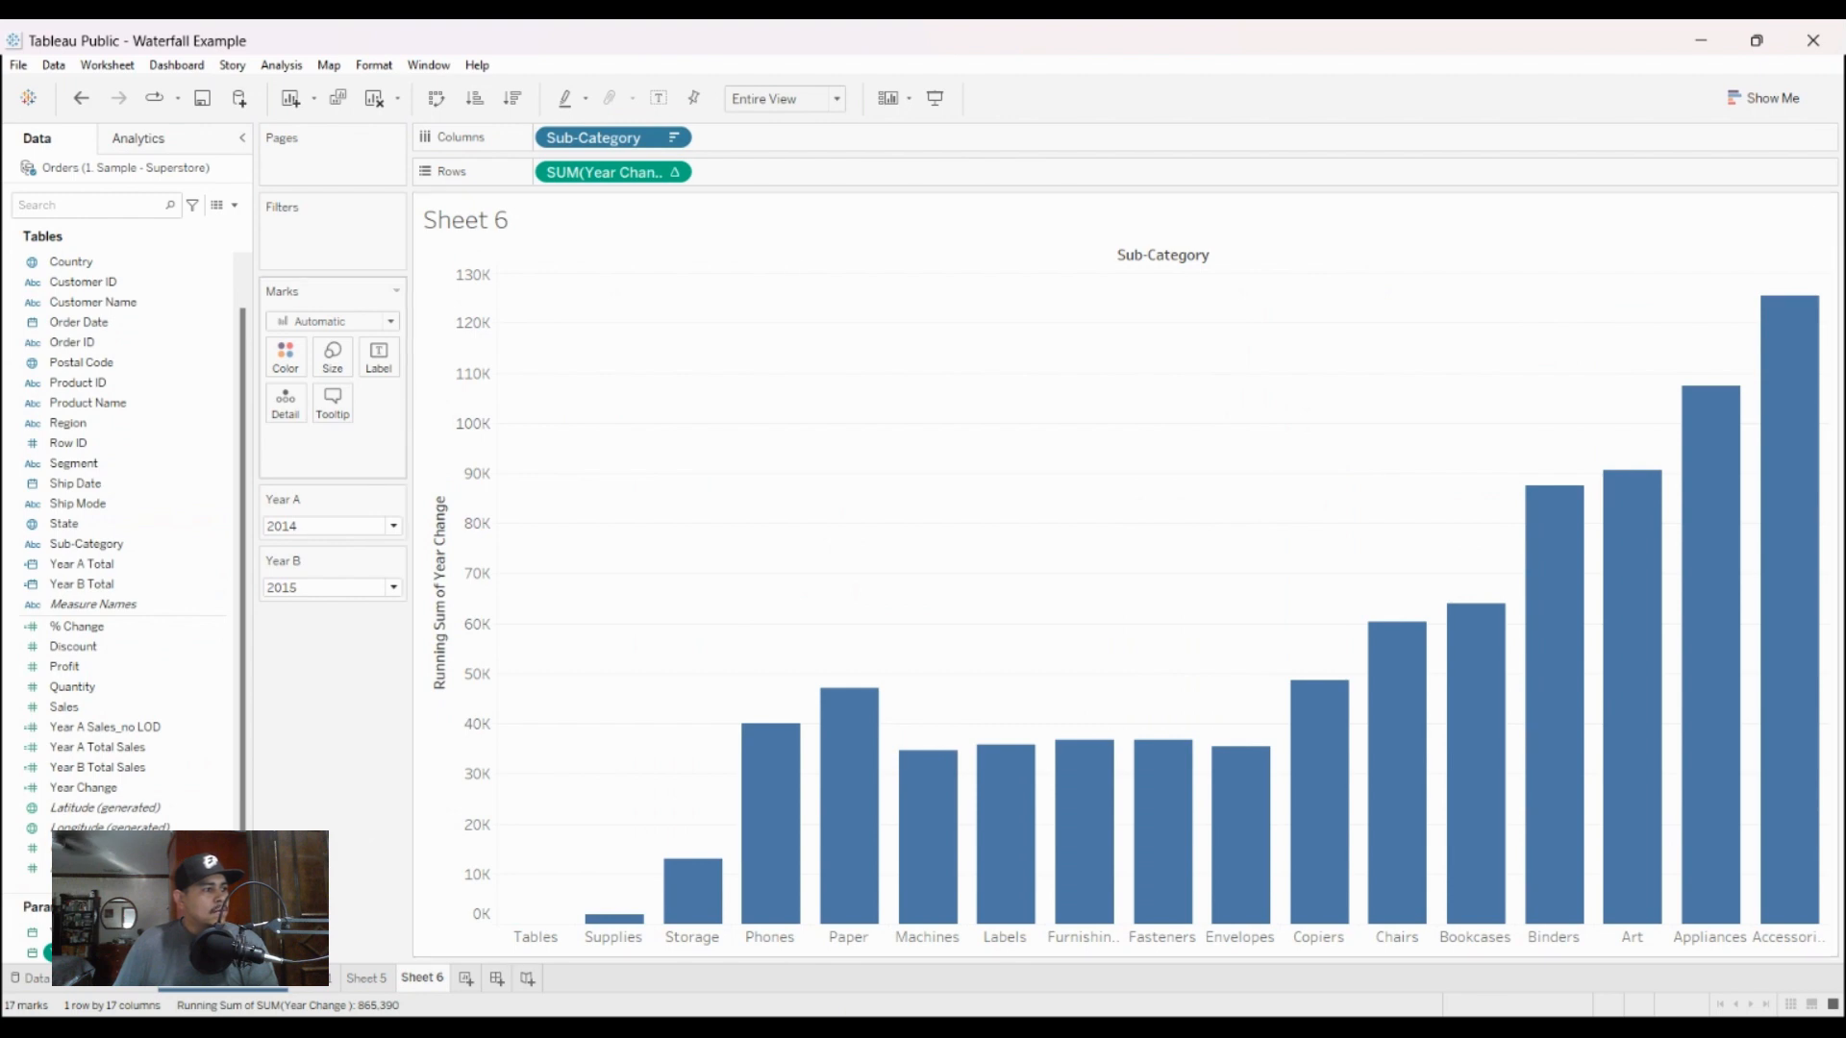
# Step: Change the mark type to Gantt Bar and size the bars by Year Change
pyautogui.click(406, 695)
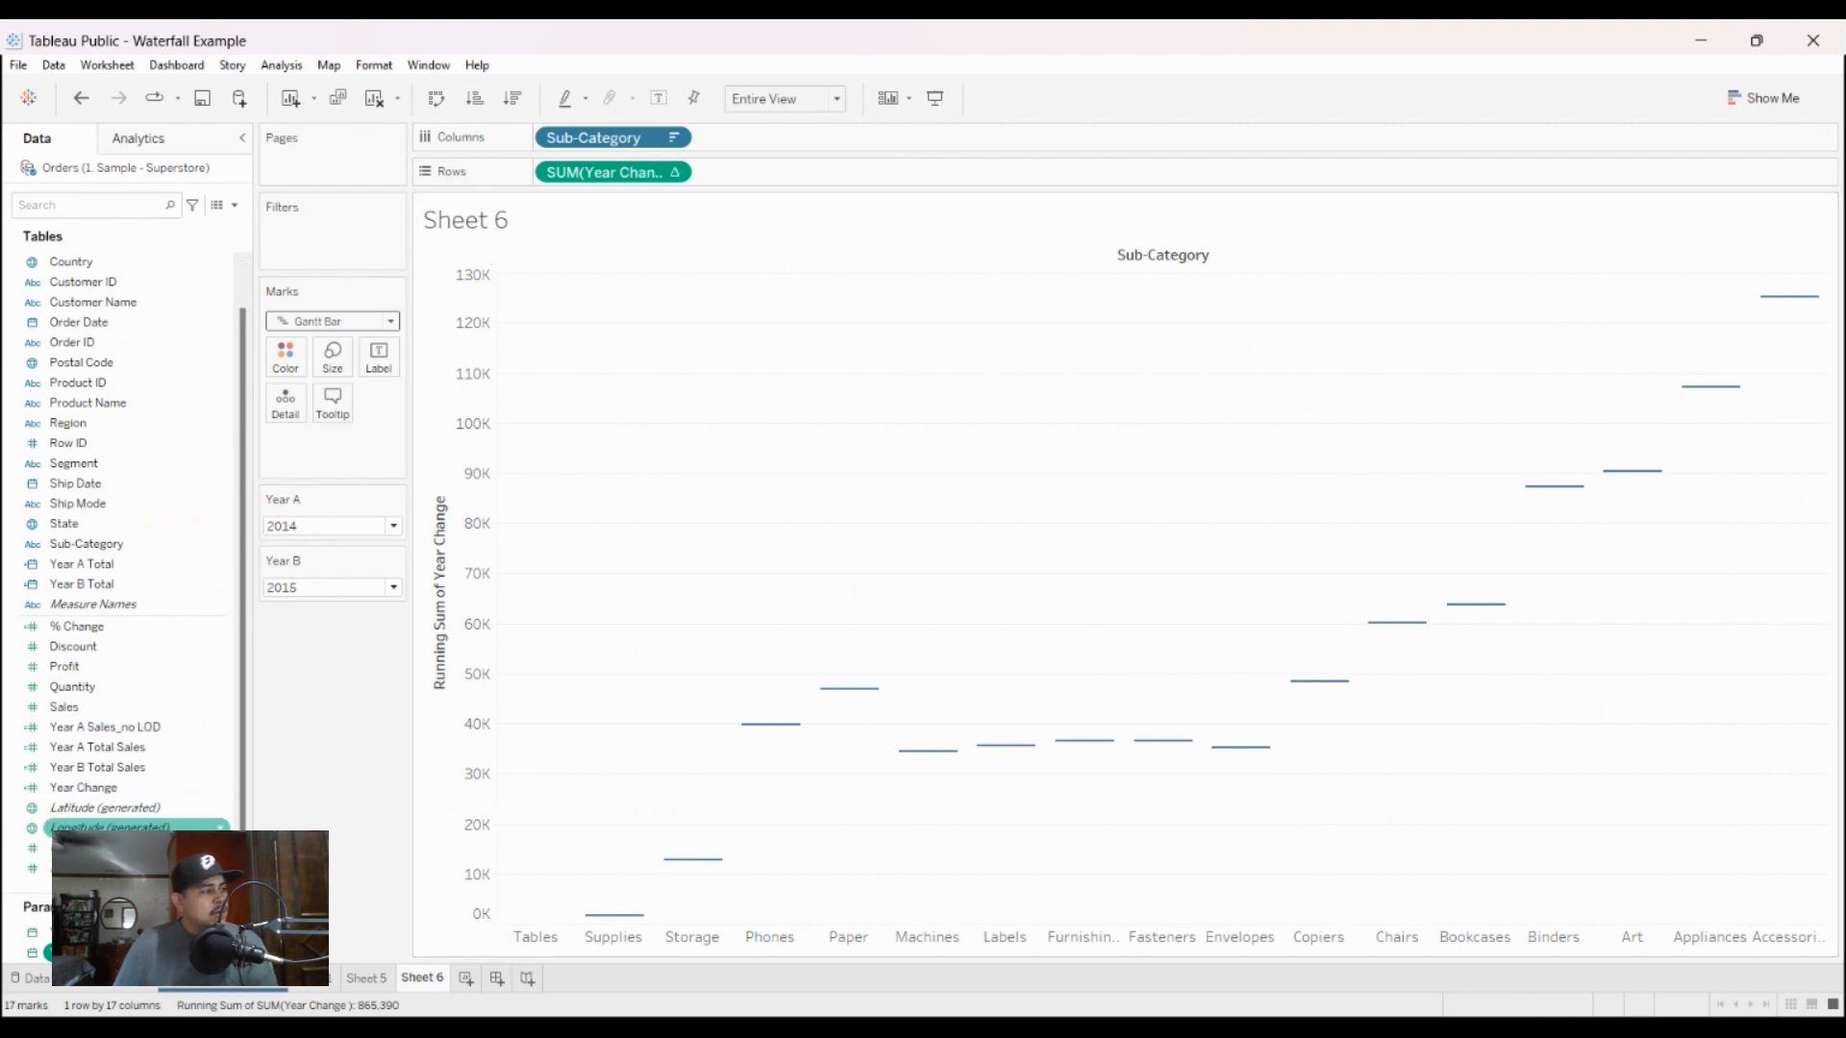
pyautogui.scroll(1, 139, 833)
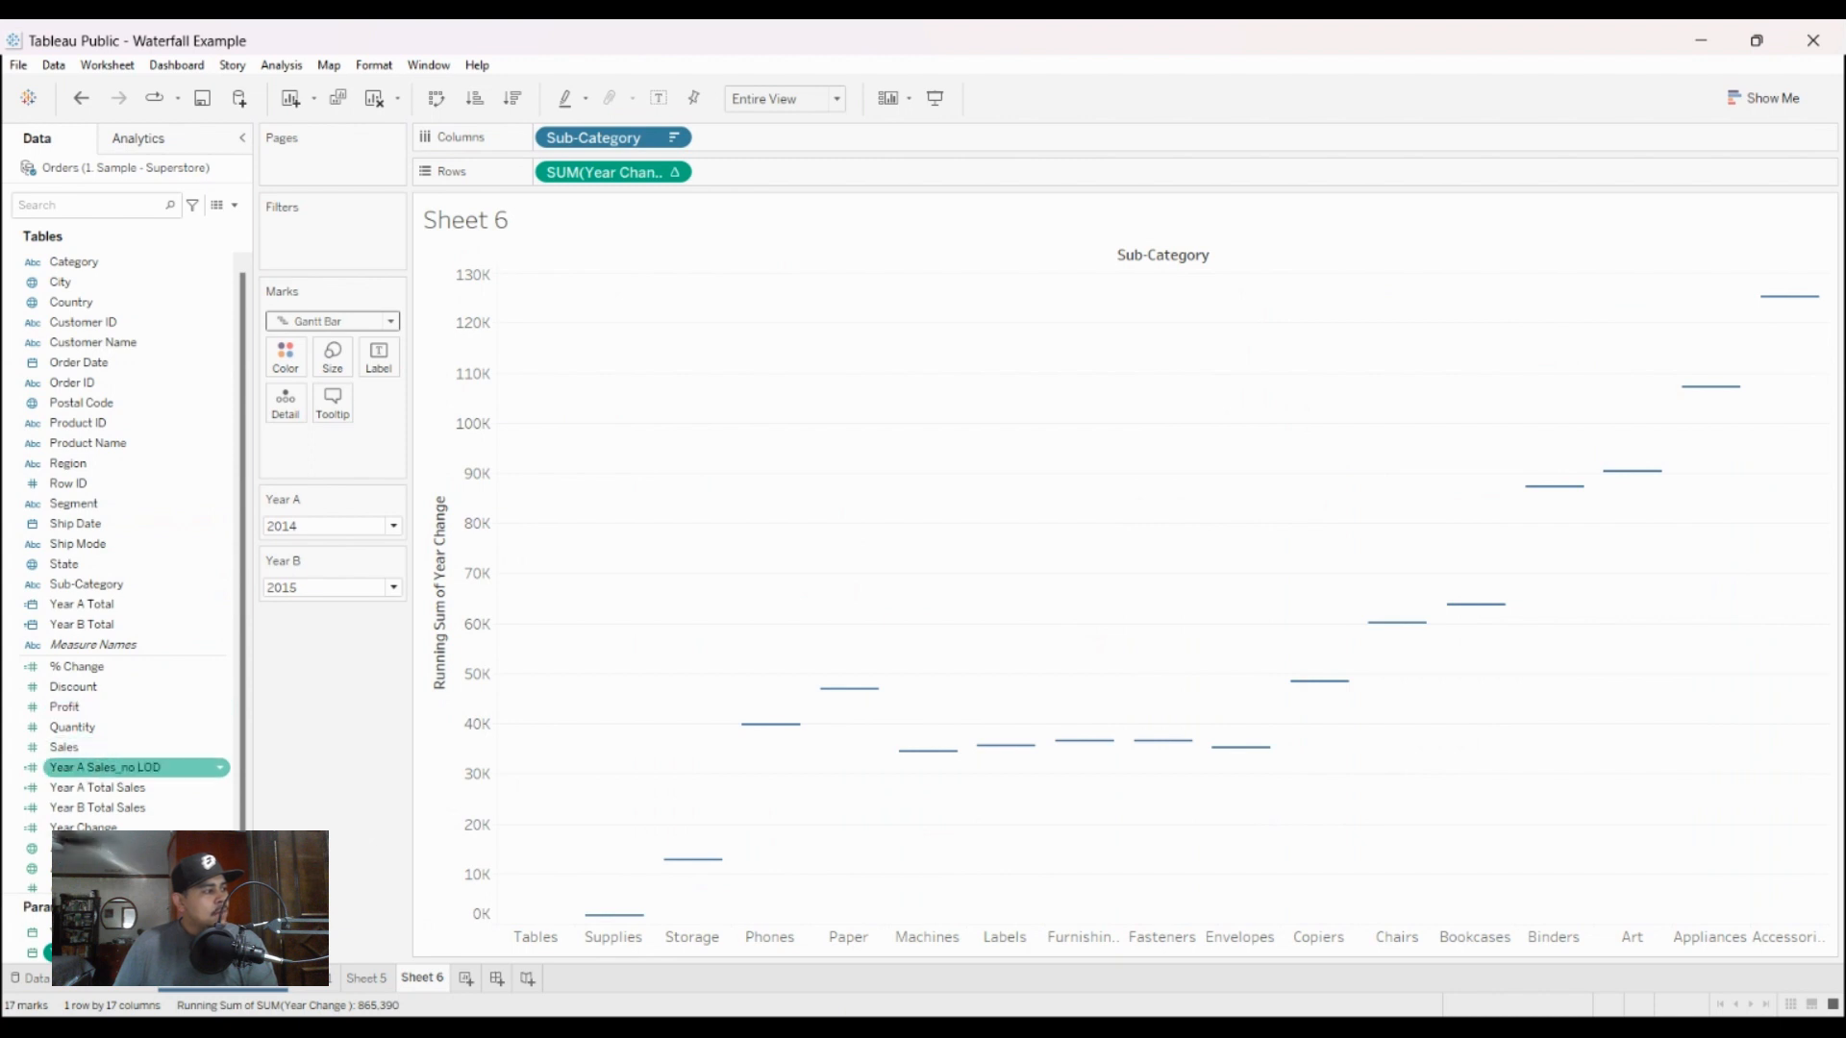
pyautogui.moveTo(96, 827); pyautogui.dragTo(402, 425)
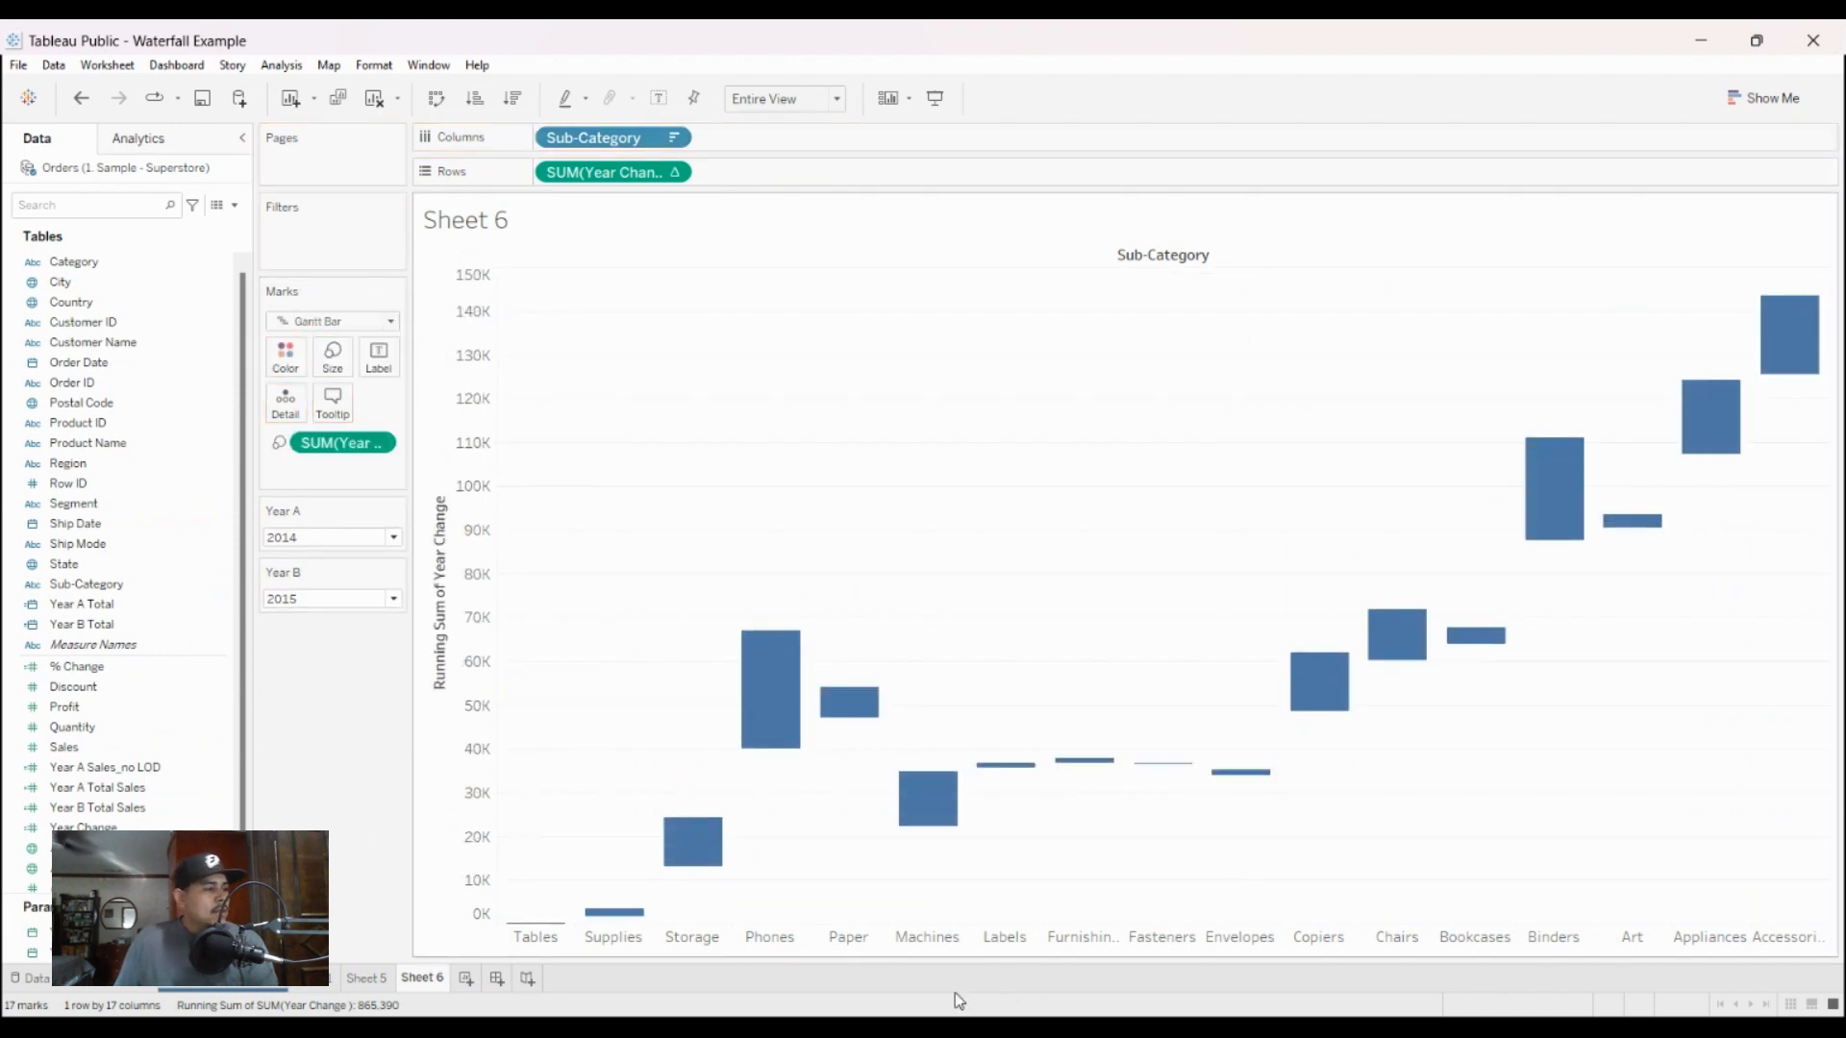
# Step: Negate the Year Change measure that sizes the Gantt bars, making it -SUM([Year Change ])
pyautogui.moveTo(614, 911)
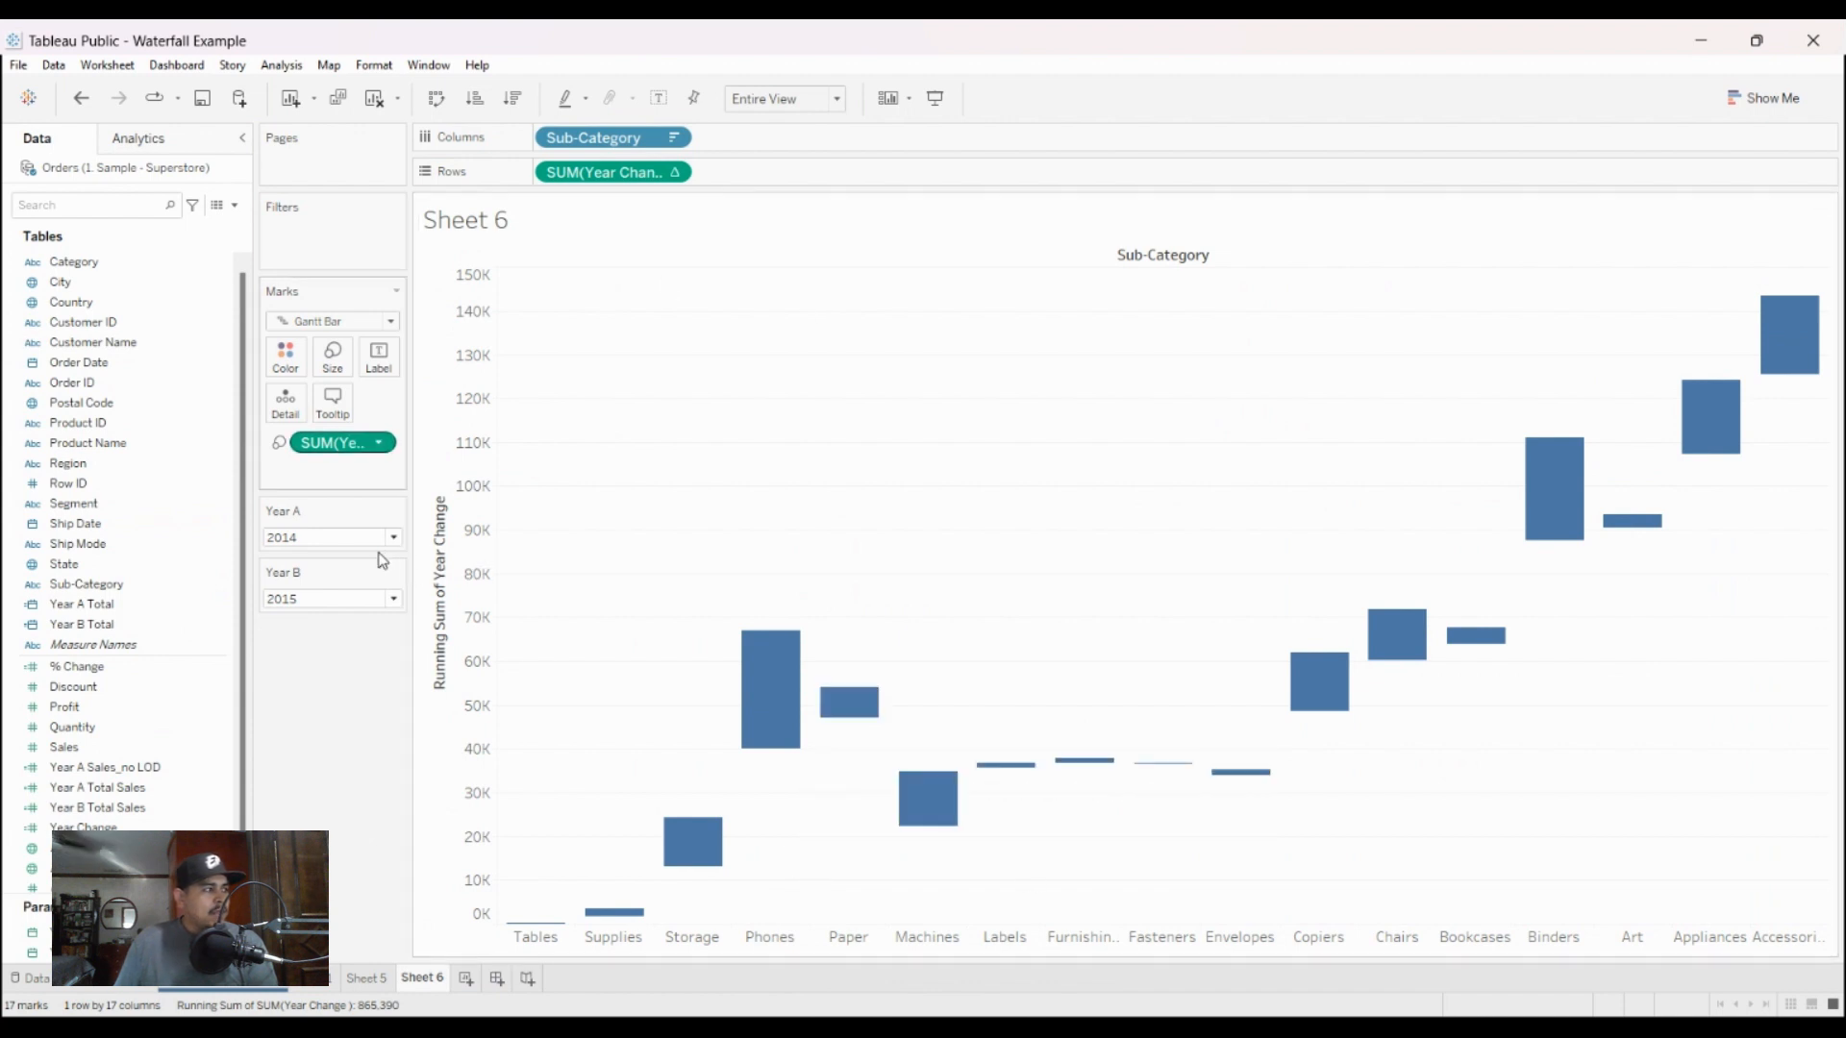
pyautogui.doubleClick(358, 442)
pyautogui.moveTo(361, 442); pyautogui.dragTo(244, 442)
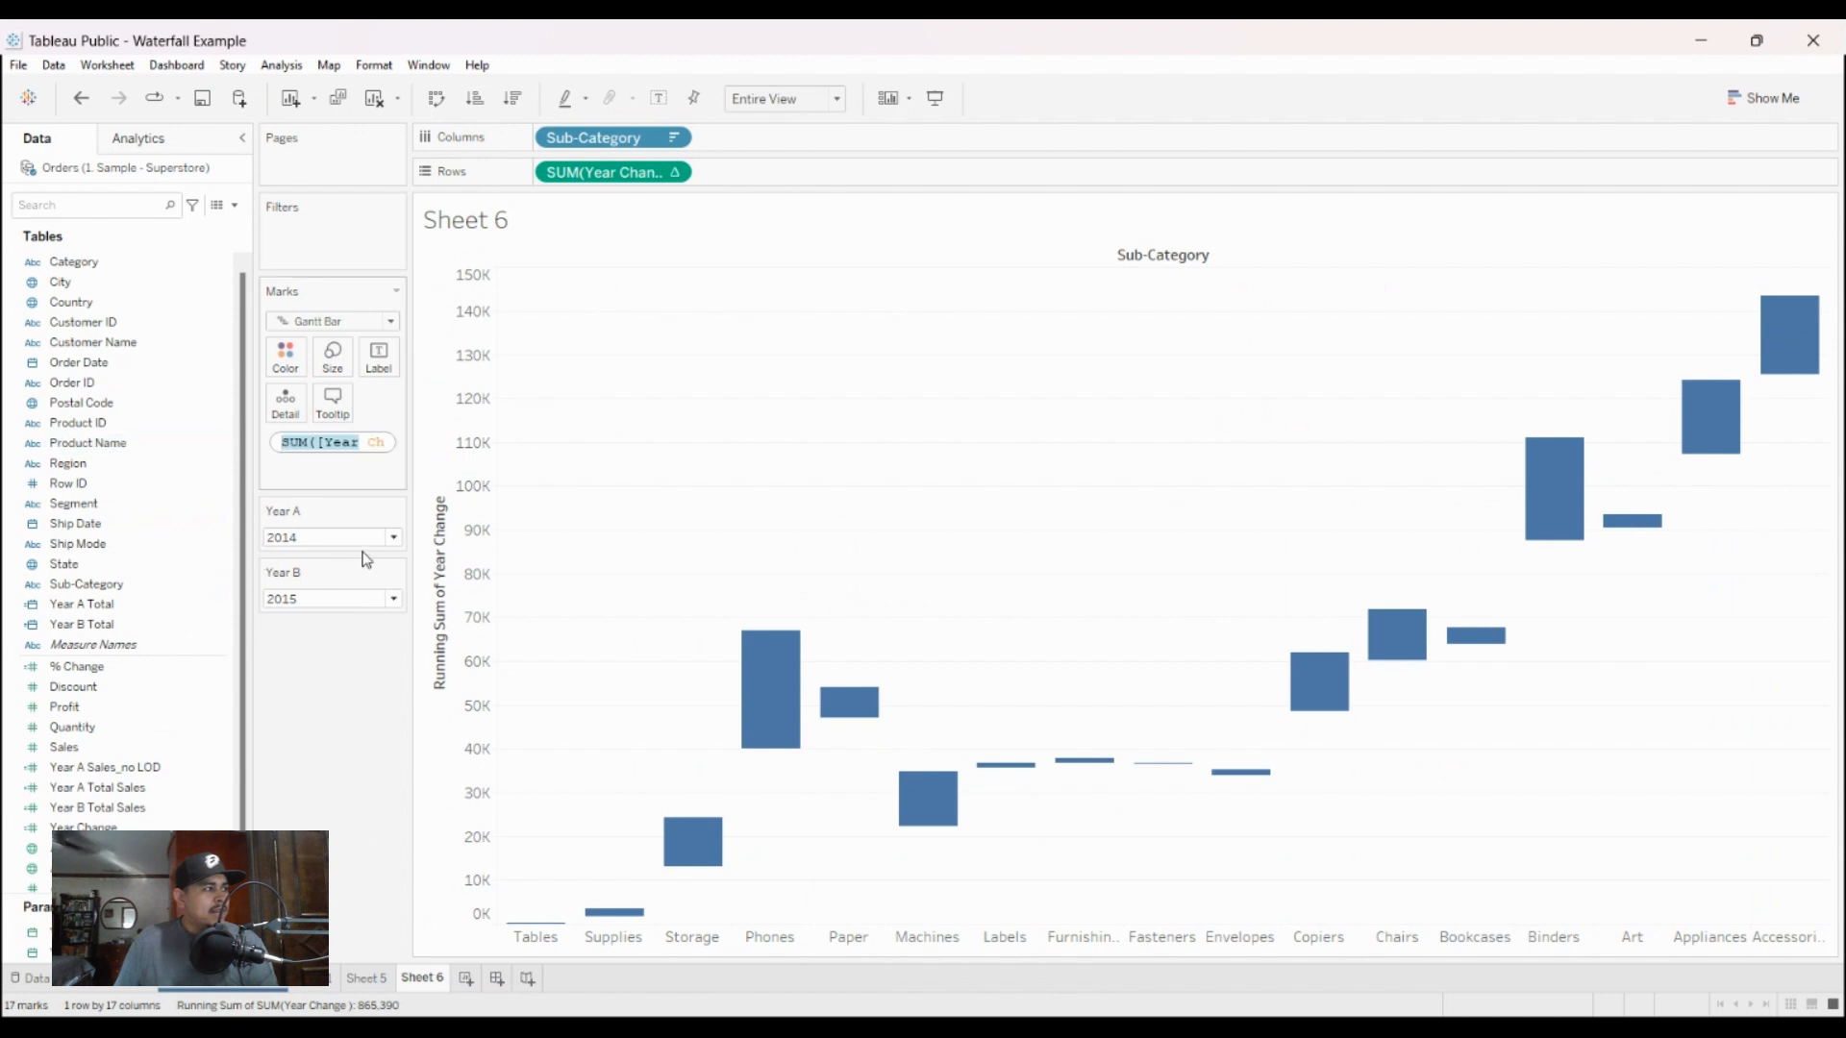
pyautogui.press('Left')
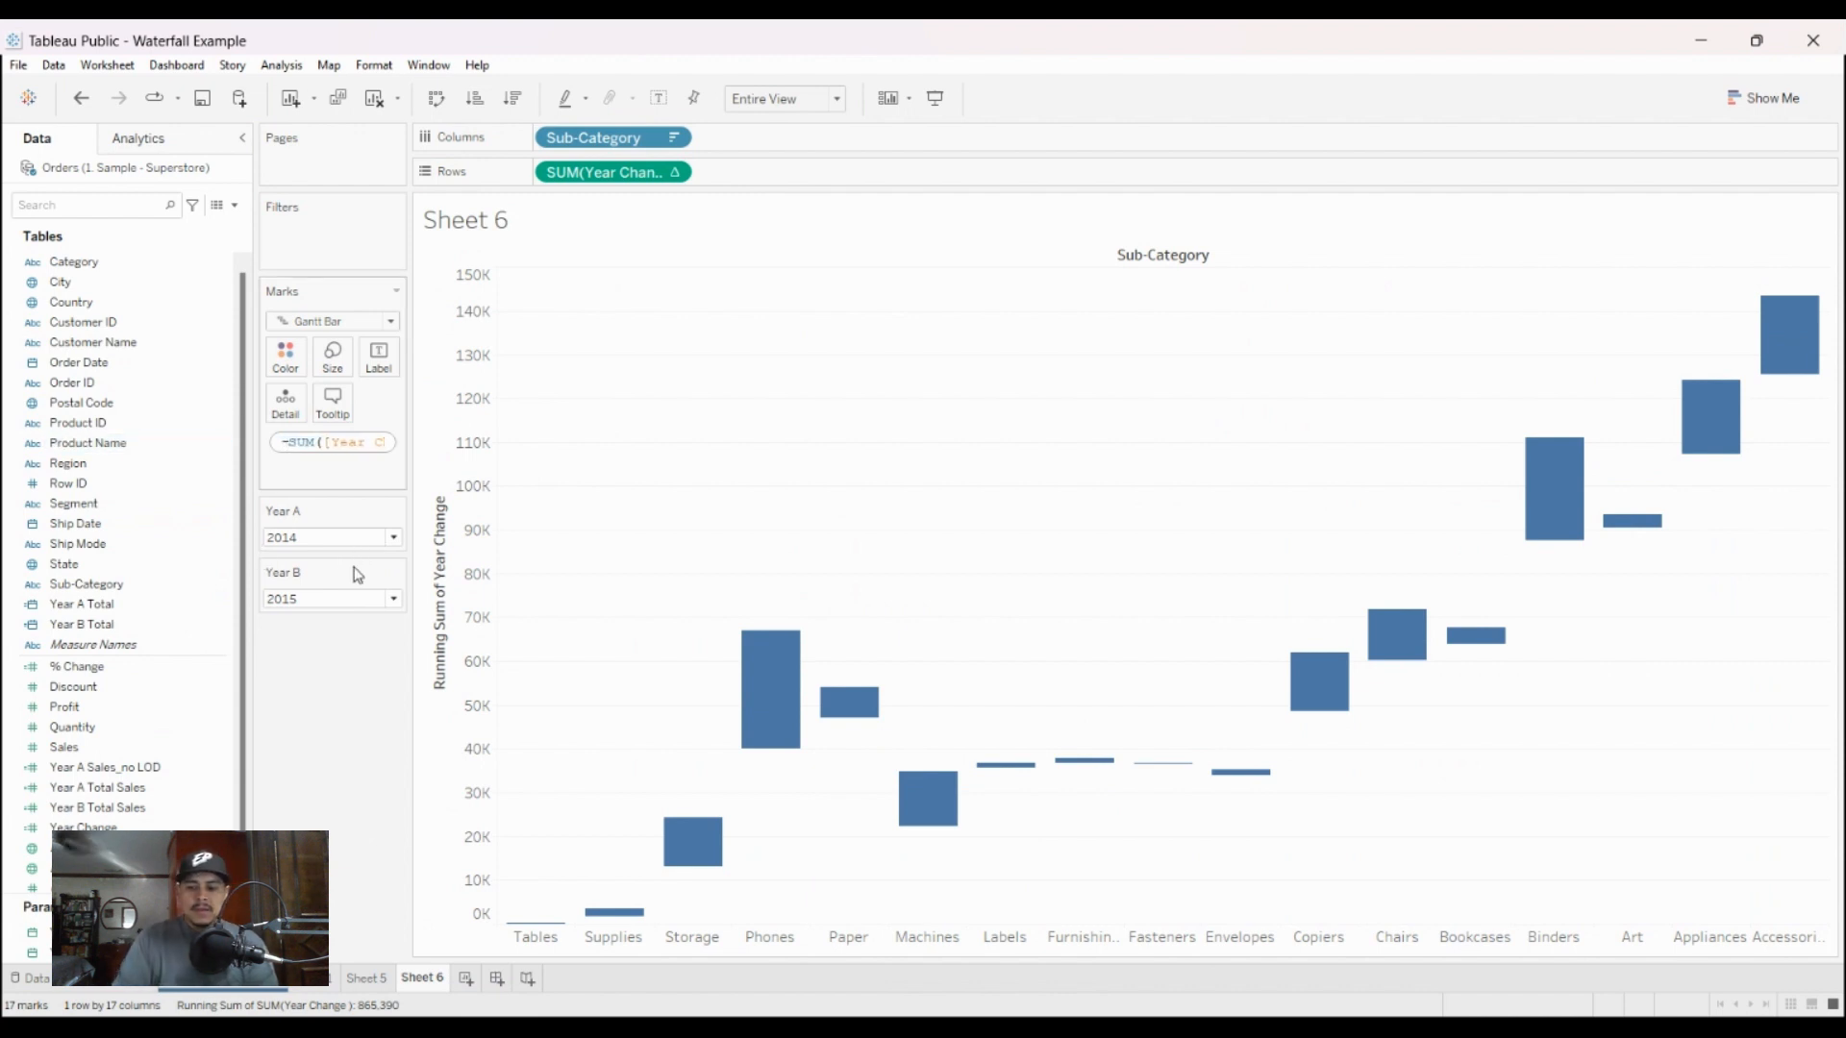
pyautogui.write('-')
pyautogui.press('Return')
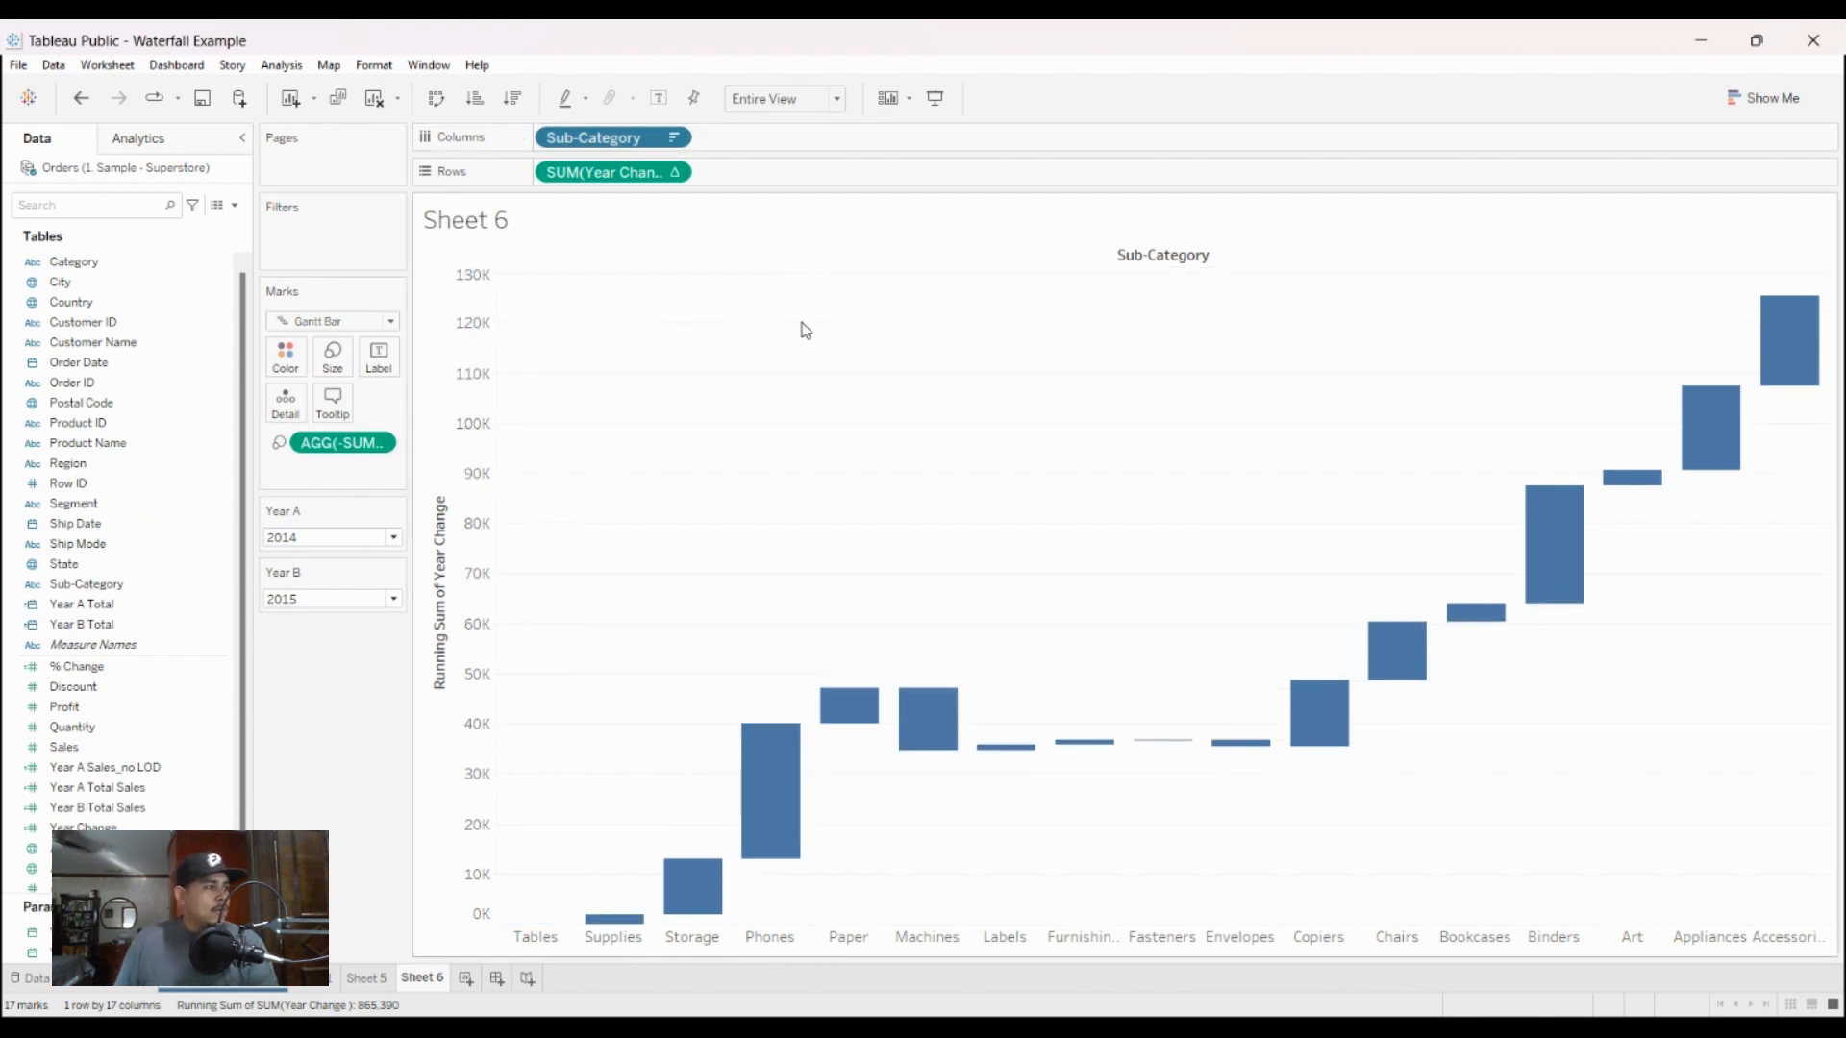
# Step: Sort Sub-Category by the Year Change field in descending order, using the Sum aggregation
pyautogui.click(1049, 452)
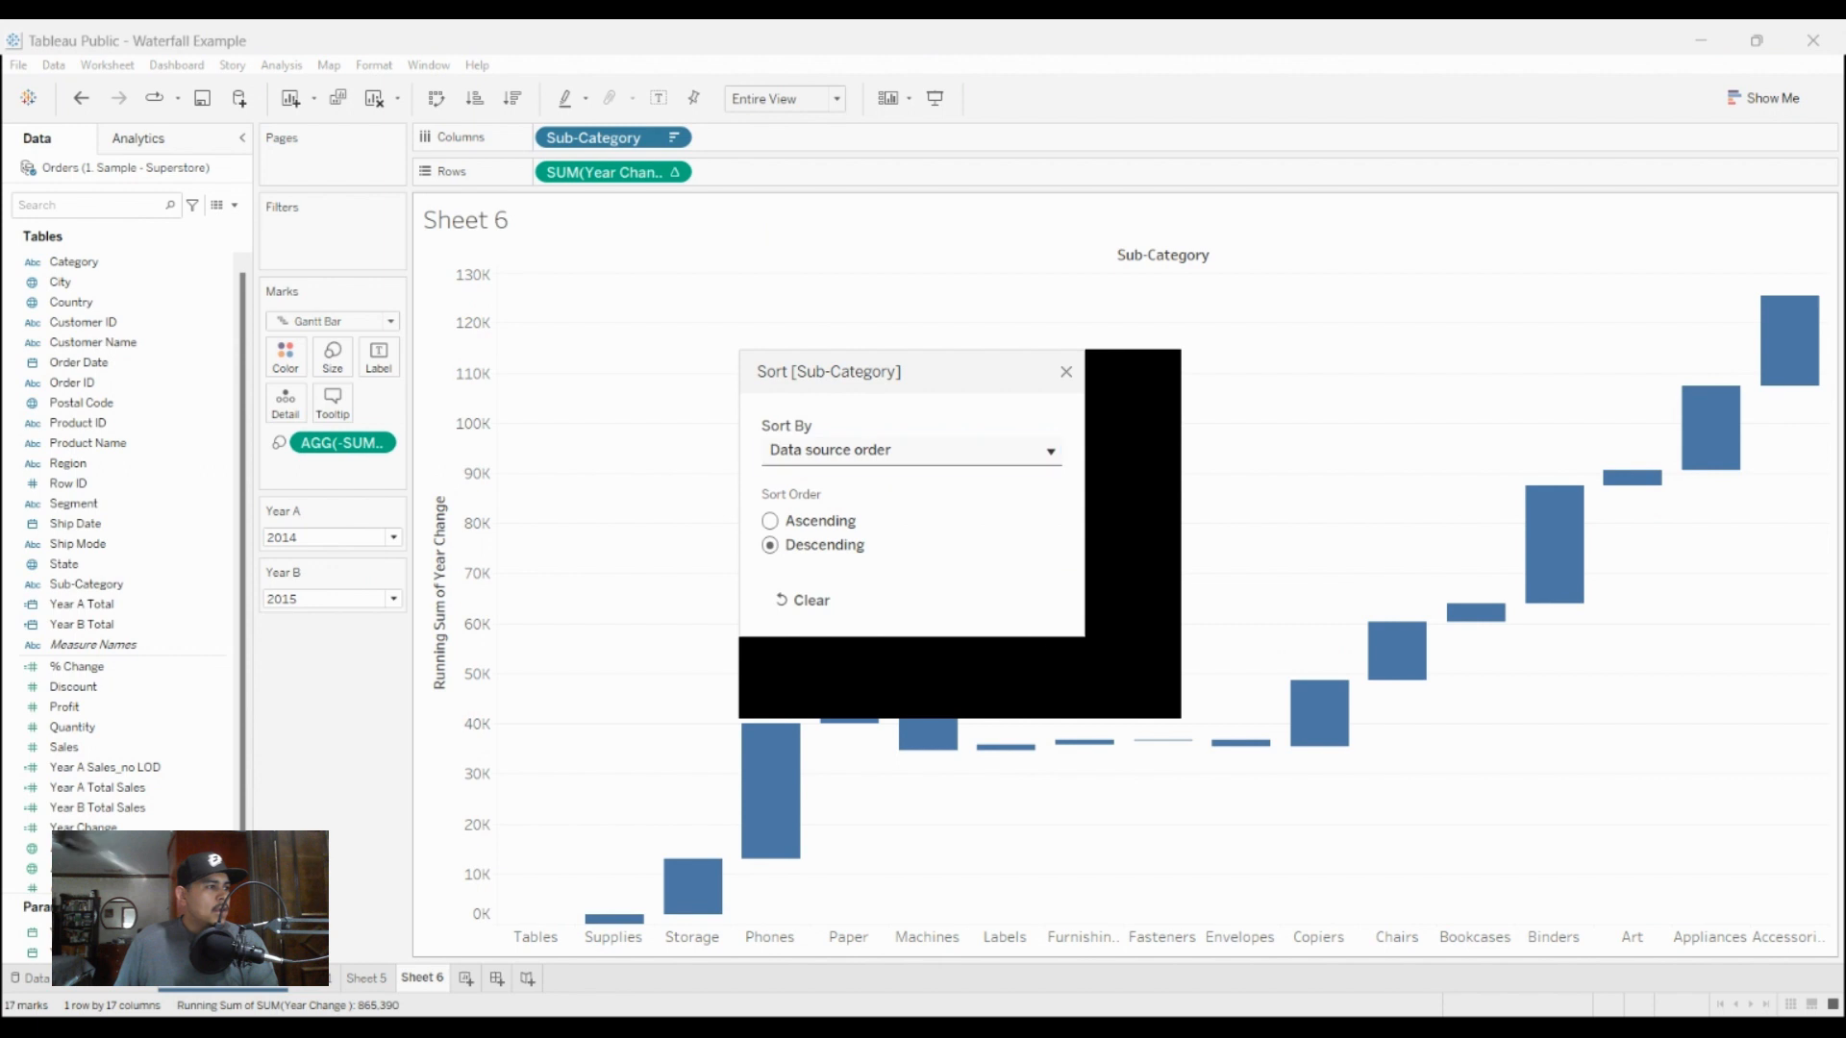
pyautogui.click(1034, 528)
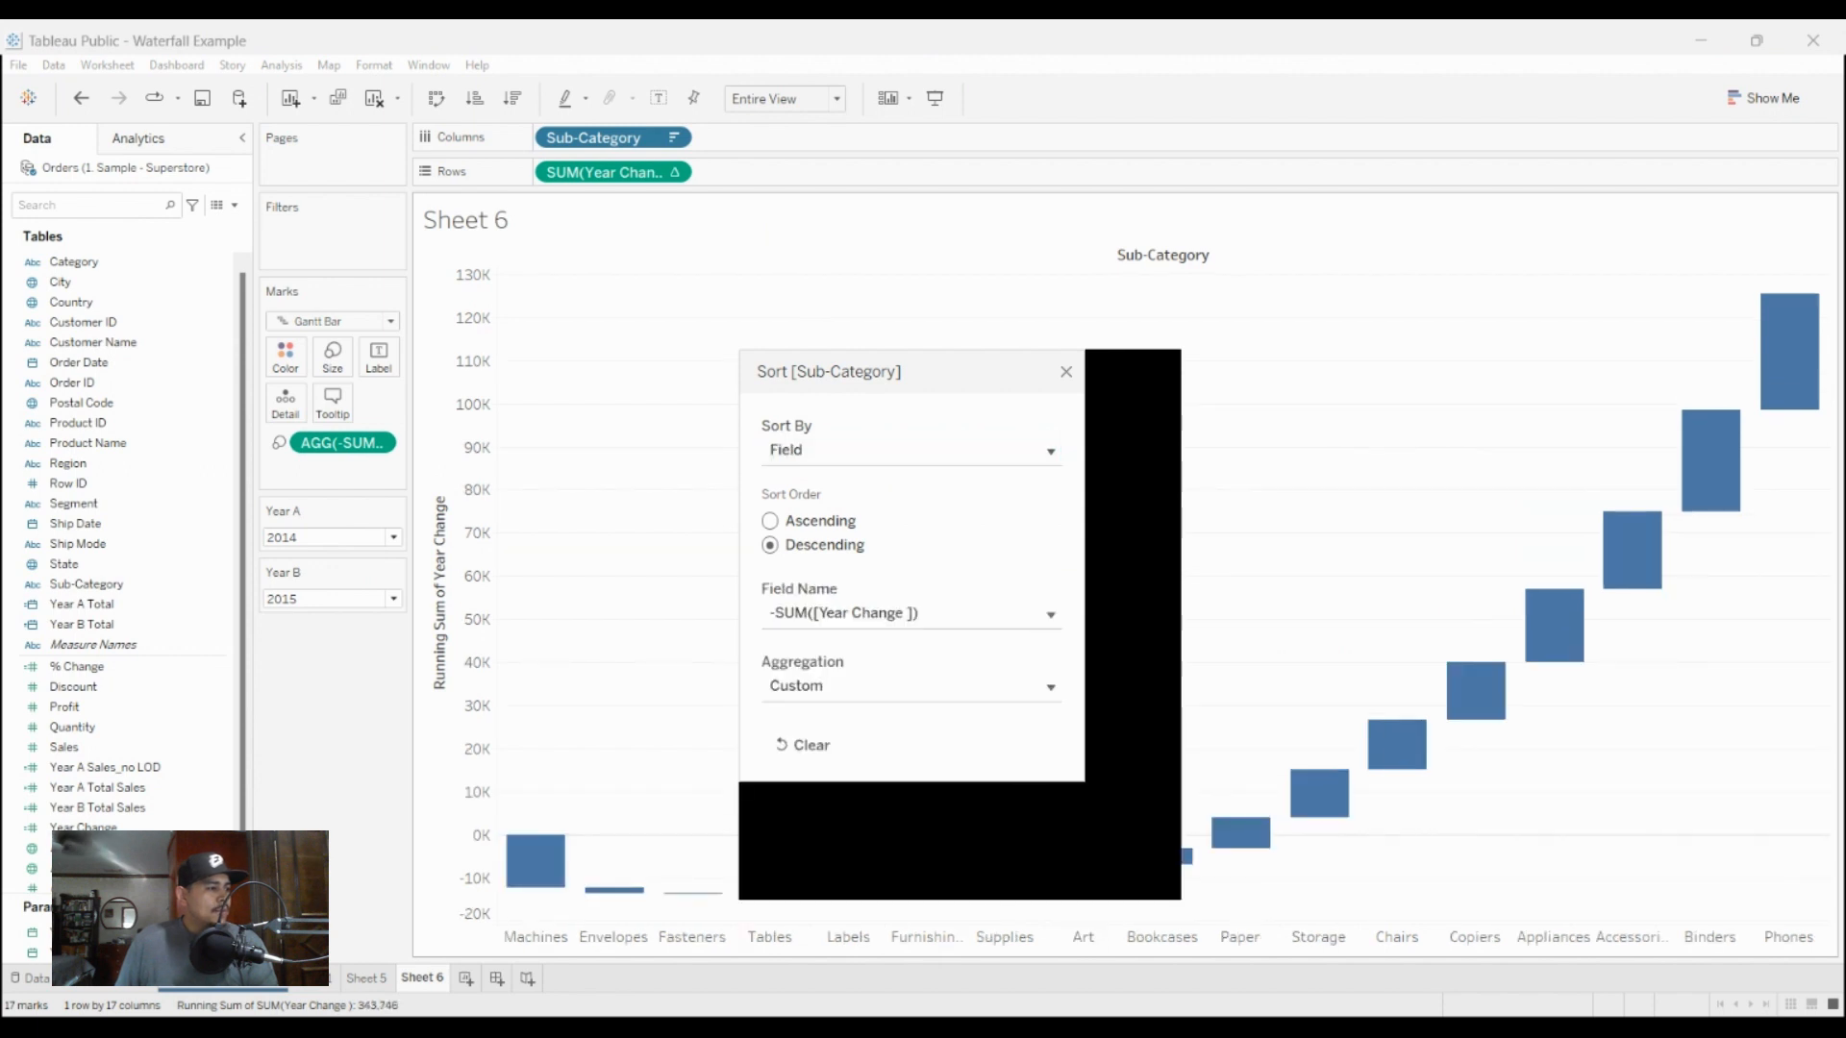
pyautogui.click(834, 817)
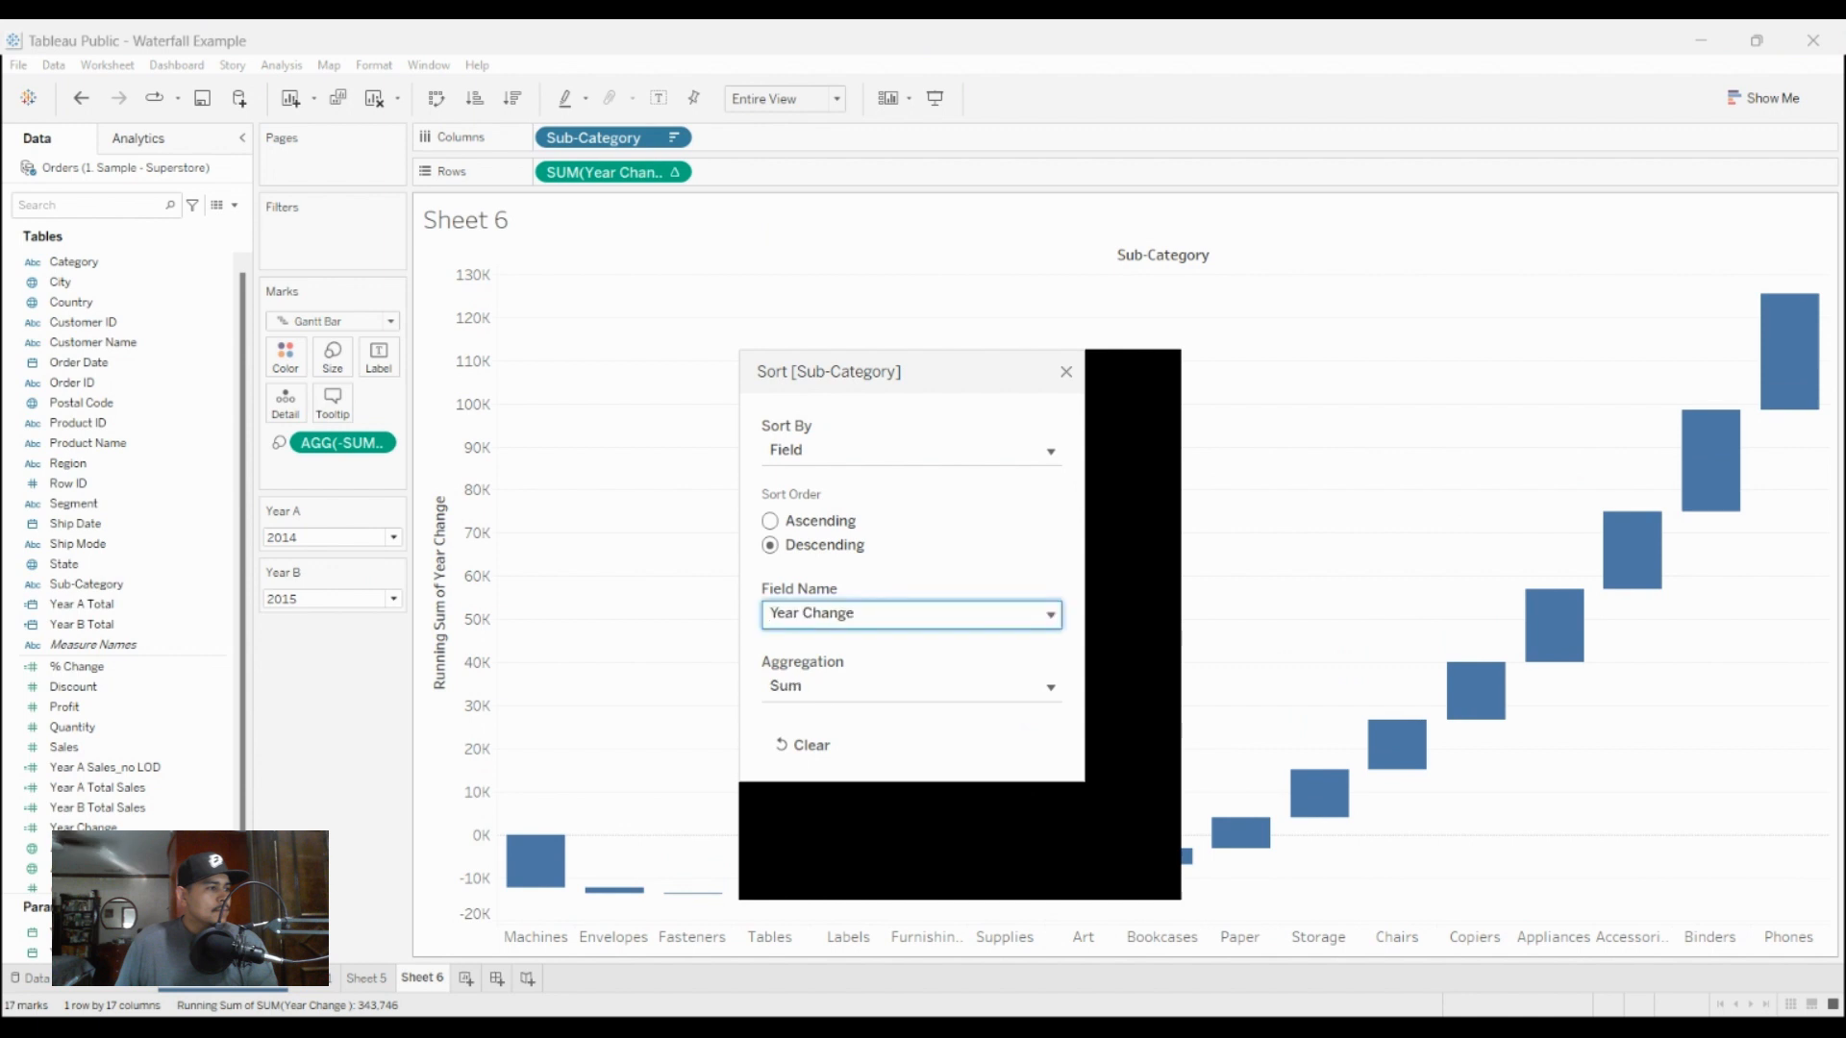
pyautogui.click(1339, 465)
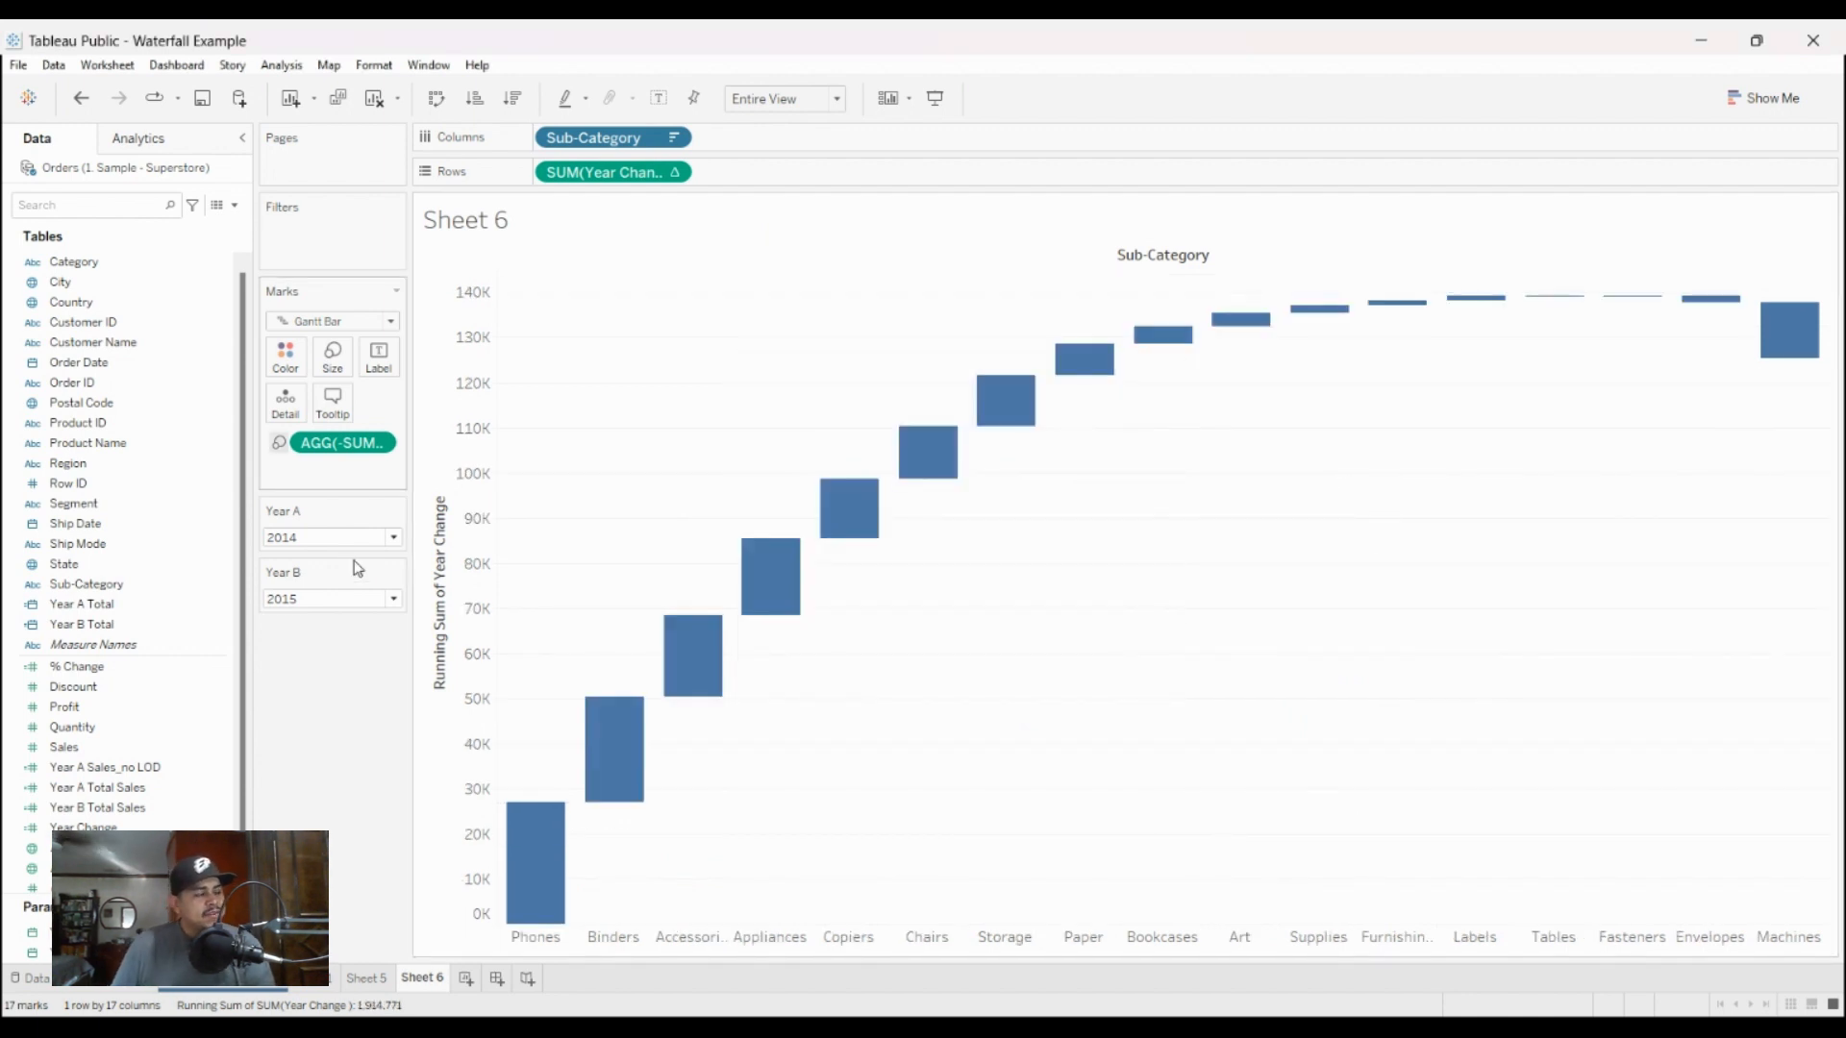
pyautogui.moveTo(524, 891)
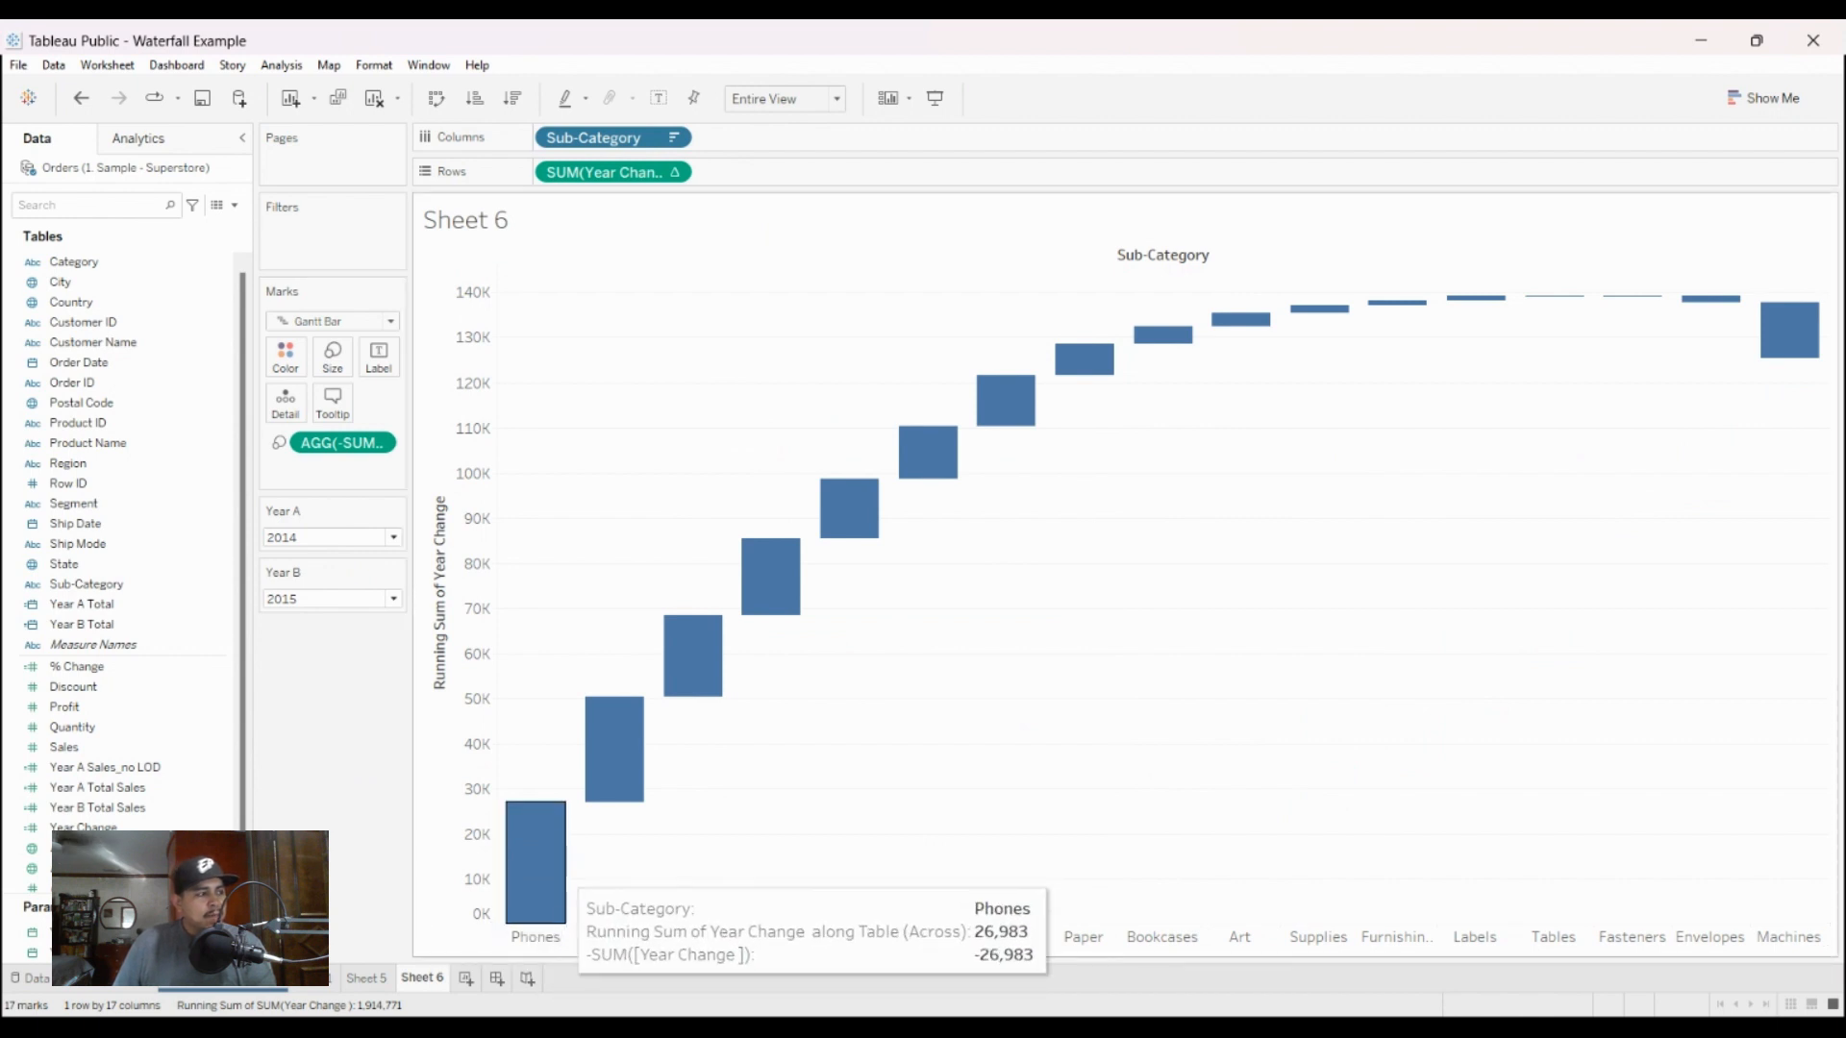
pyautogui.moveTo(1788, 318)
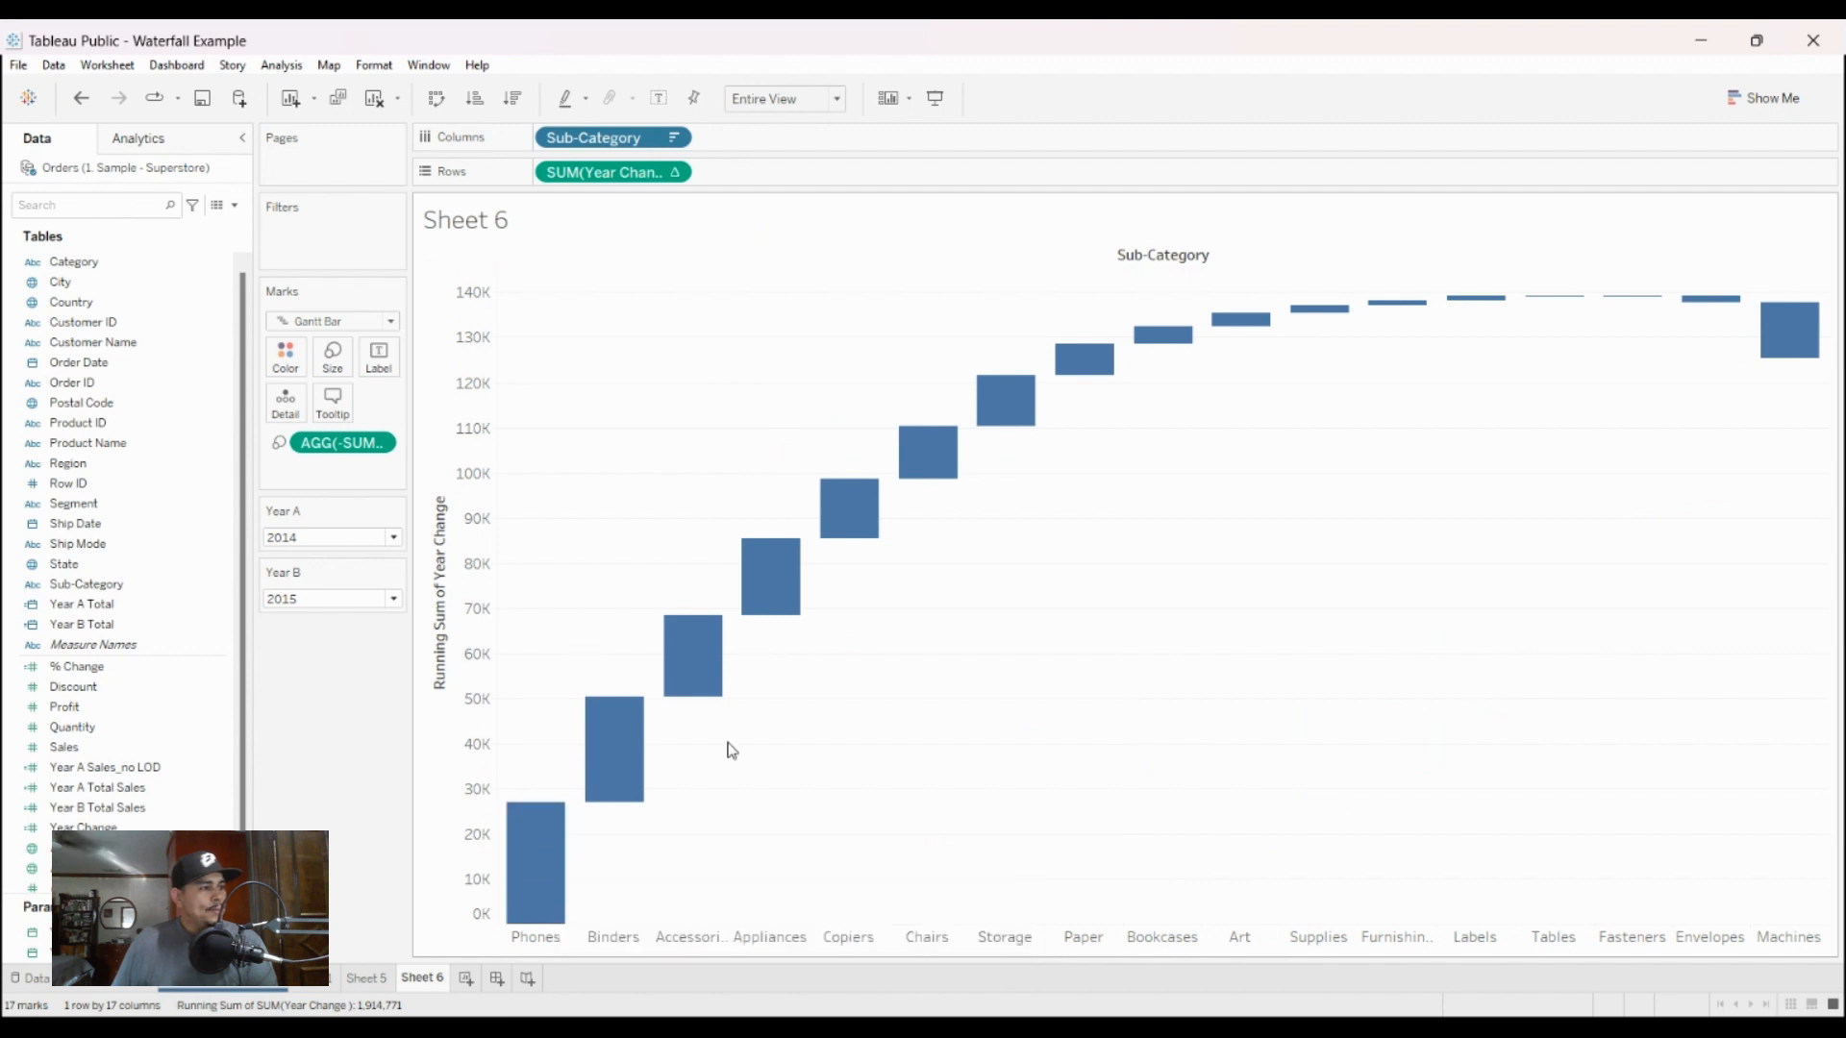
# Step: Color the Gantt bars by the sum of Year Change
pyautogui.click(84, 686)
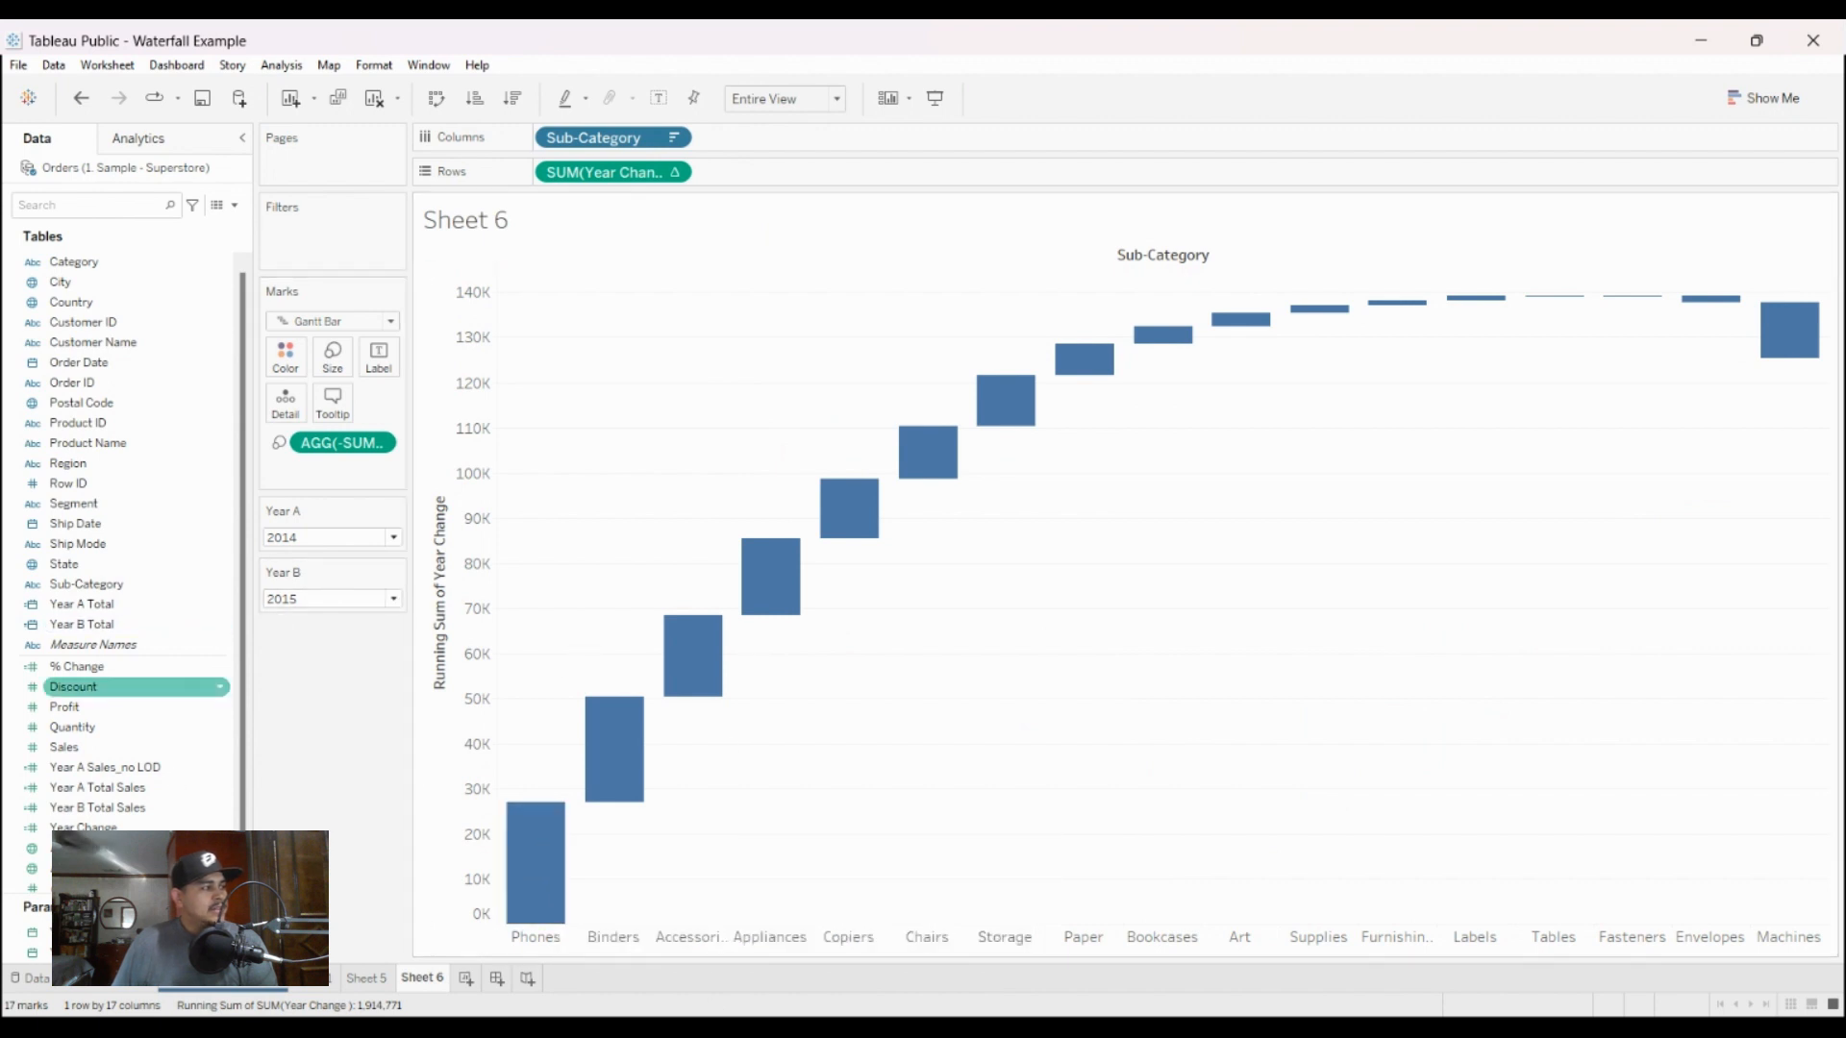
pyautogui.click(96, 807)
pyautogui.moveTo(85, 827); pyautogui.dragTo(287, 358)
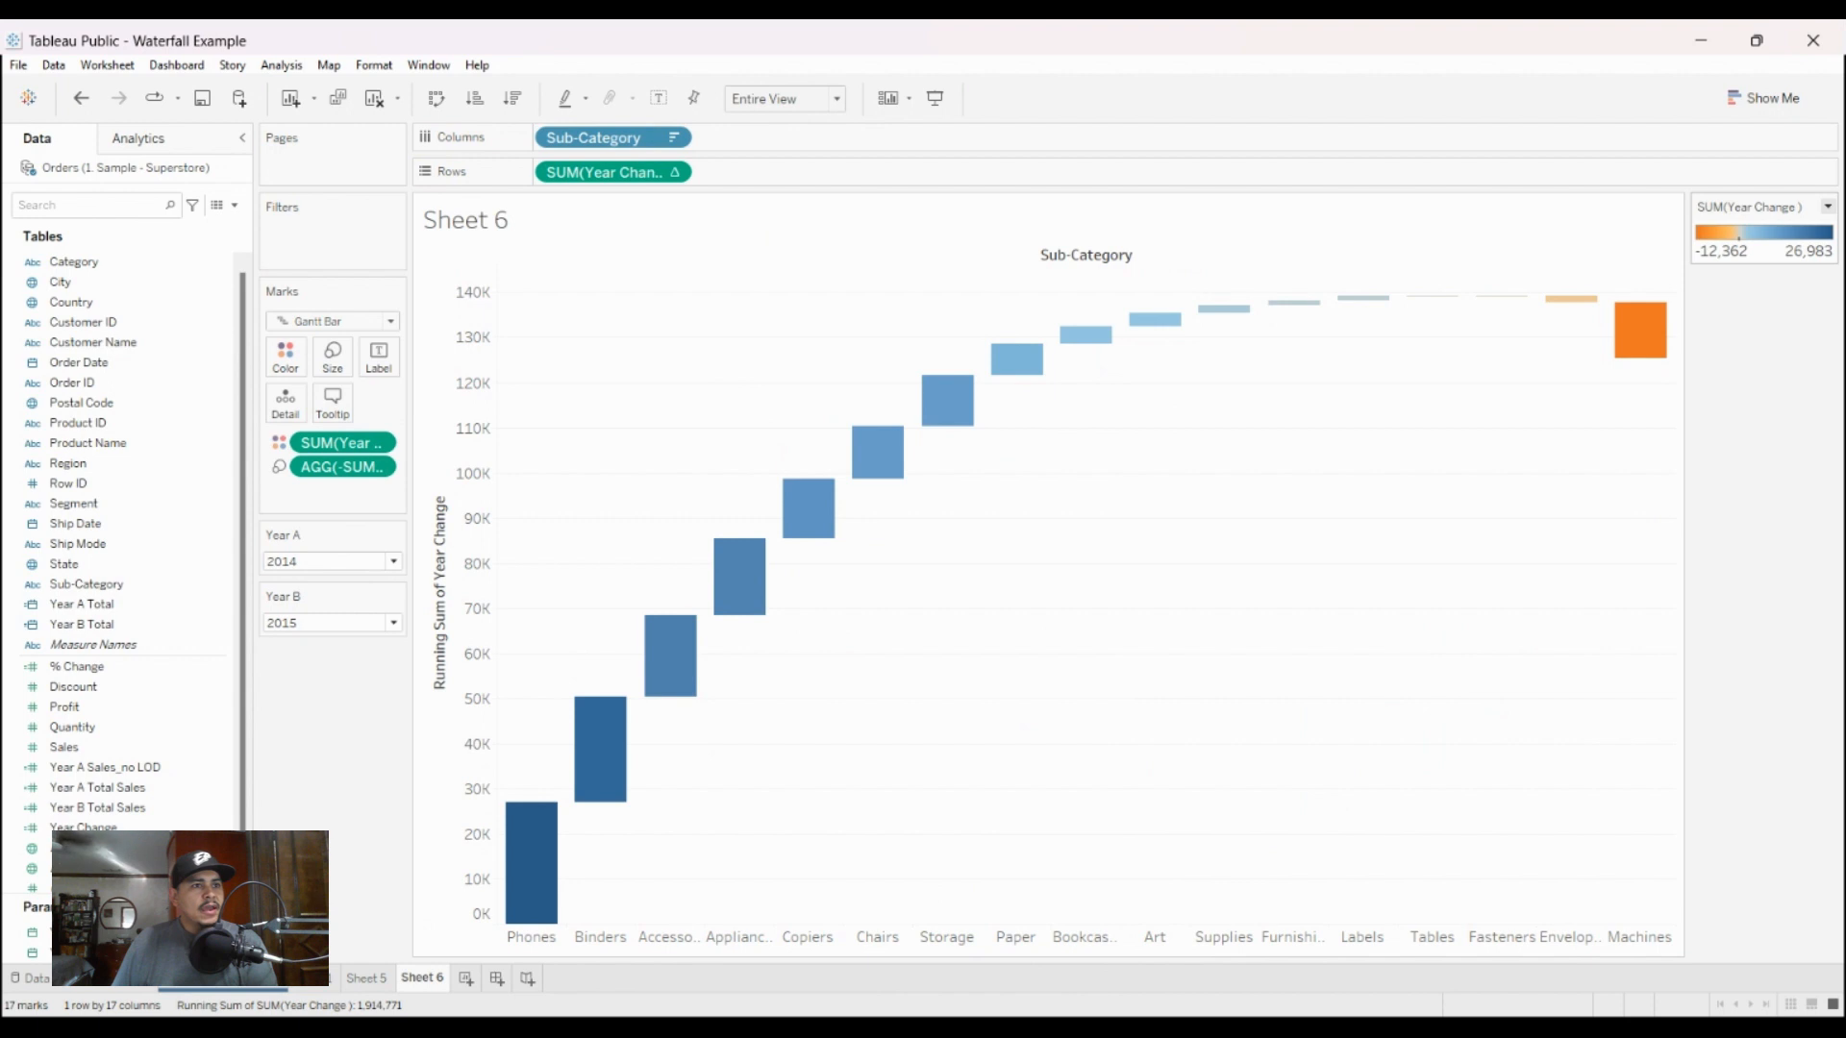
# Step: Set the Year Change colors to a Red-Blue Diverging palette with 2 stepped colors centered at 0
pyautogui.click(1769, 234)
pyautogui.click(1107, 440)
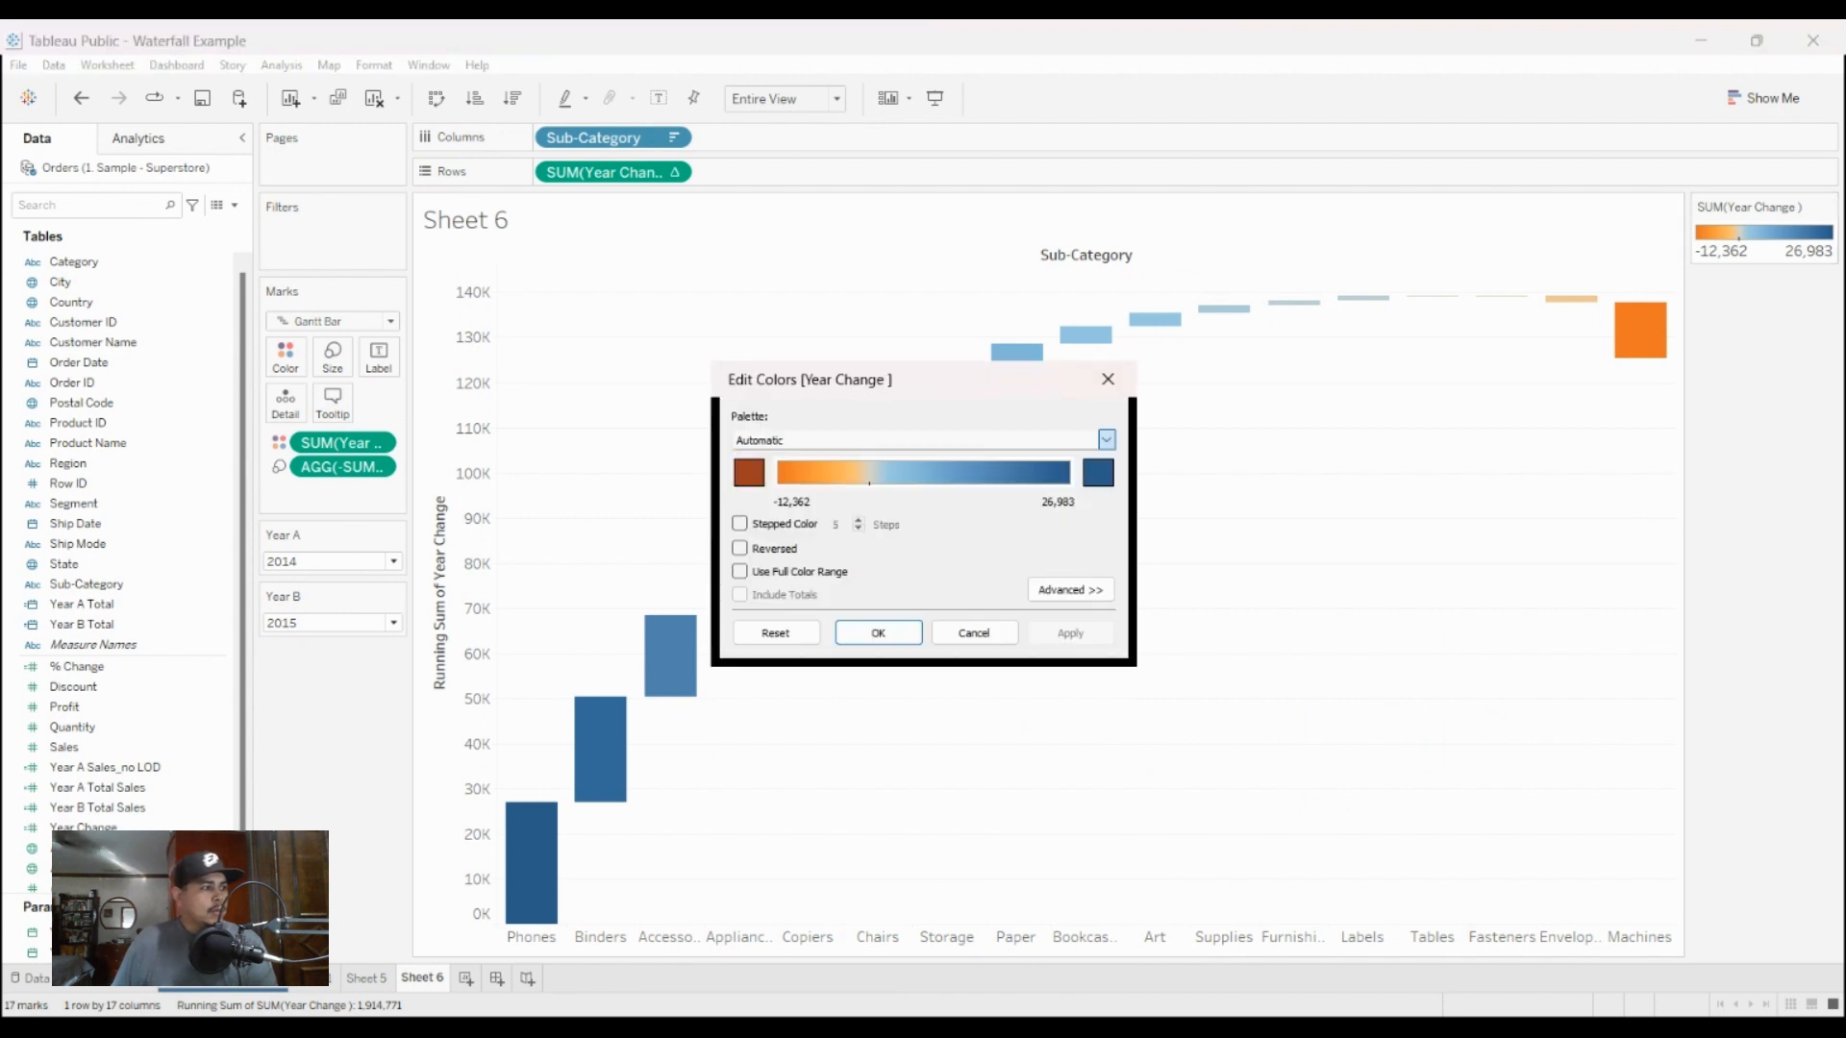
pyautogui.click(1060, 858)
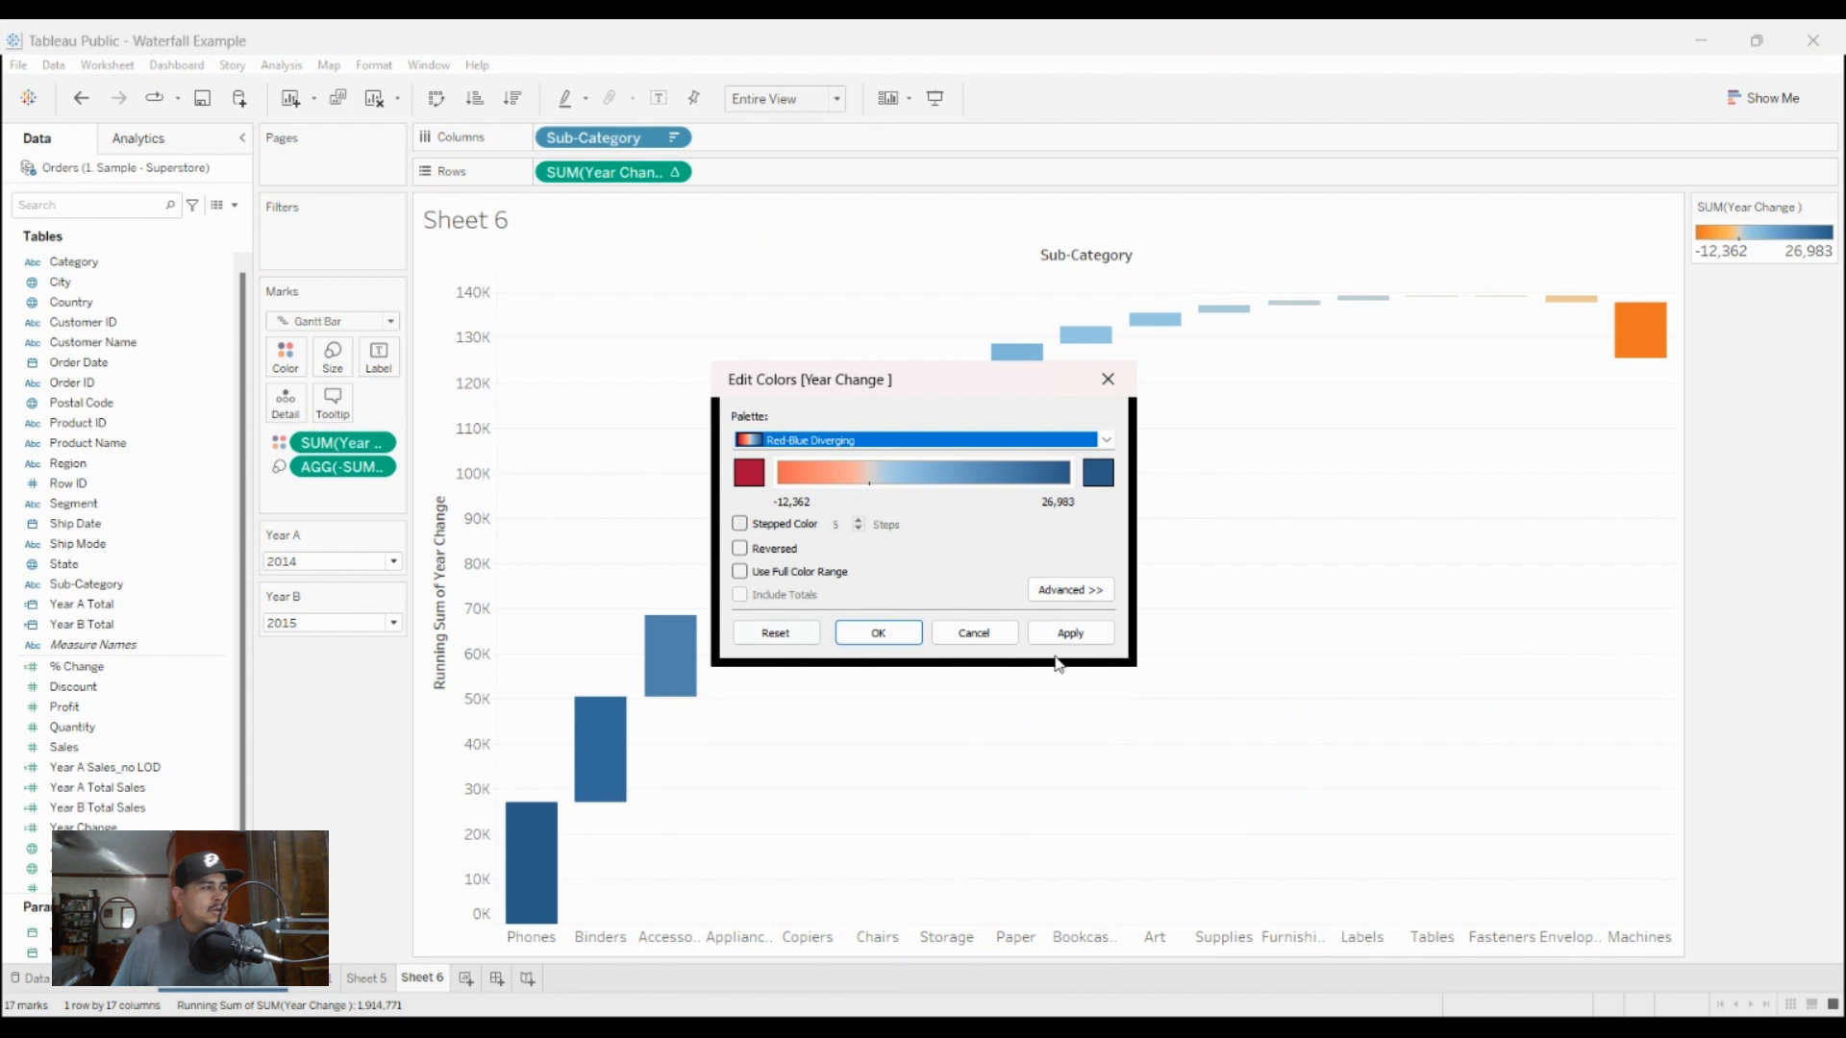
pyautogui.click(909, 640)
pyautogui.click(928, 650)
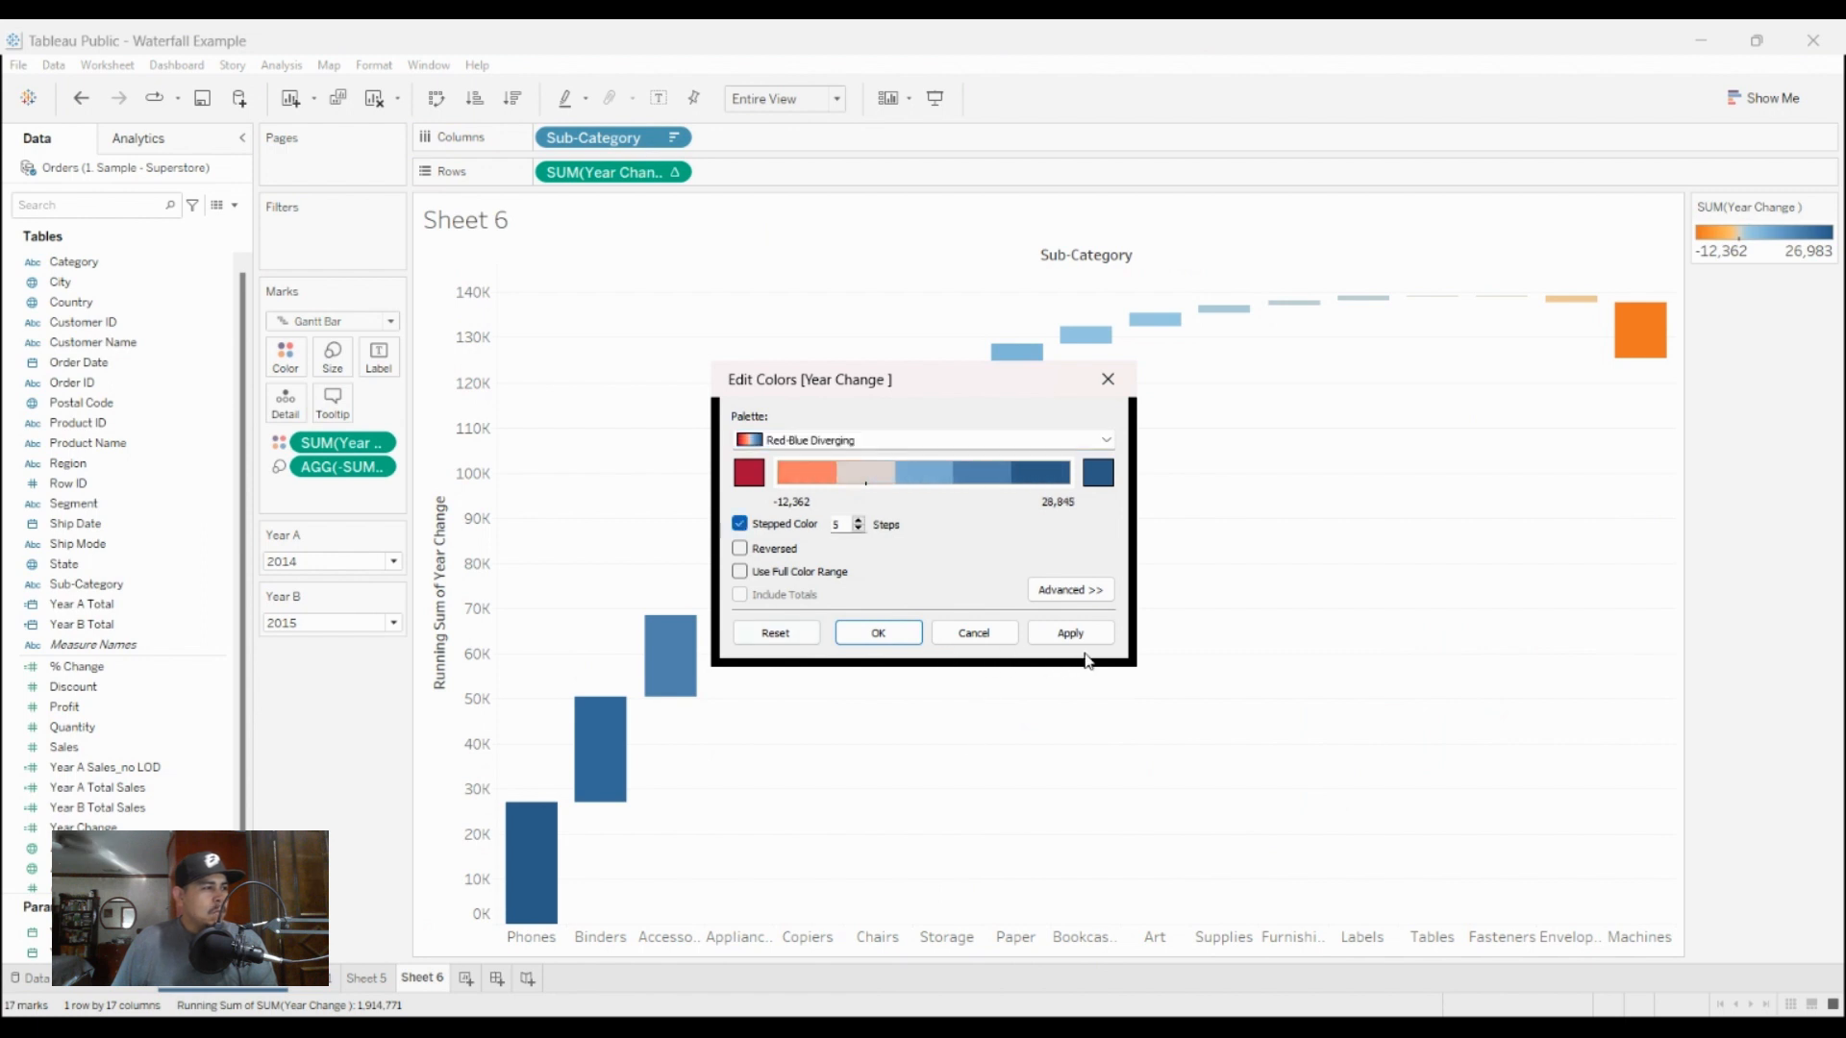
pyautogui.click(1069, 658)
pyautogui.click(1069, 657)
pyautogui.click(1069, 658)
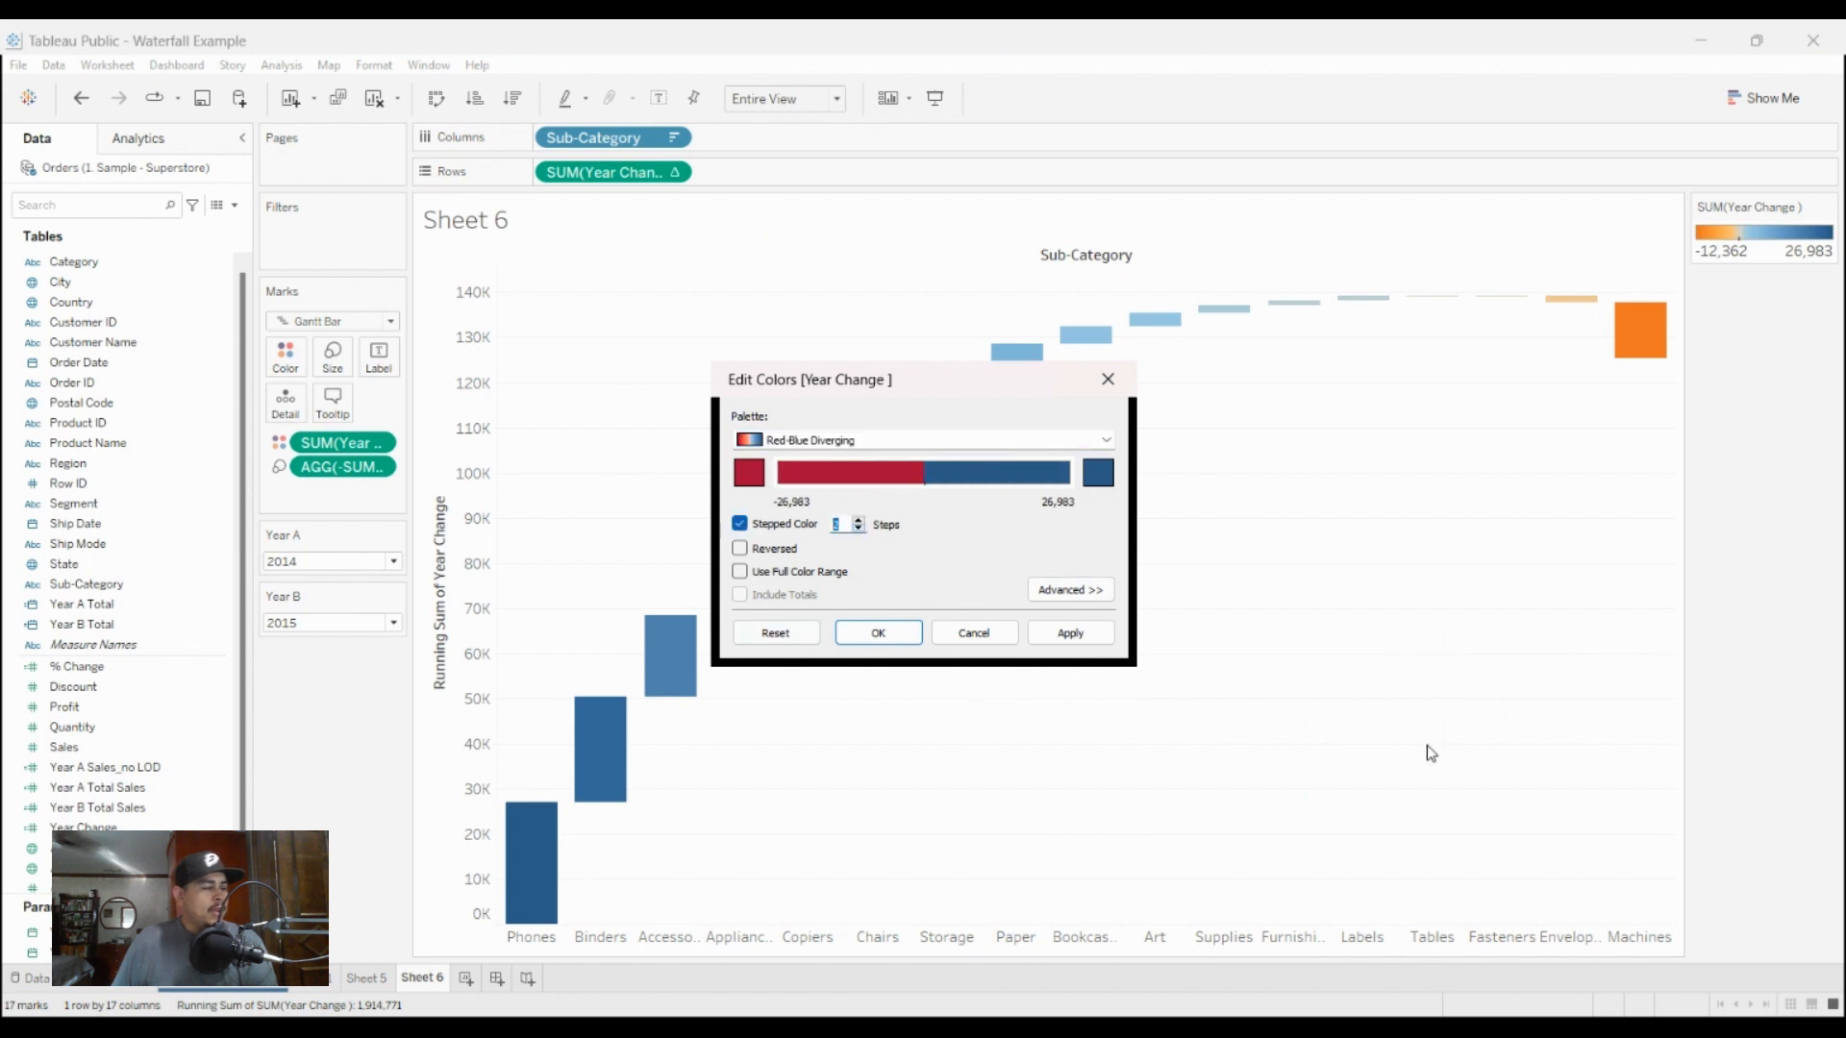
pyautogui.click(1070, 589)
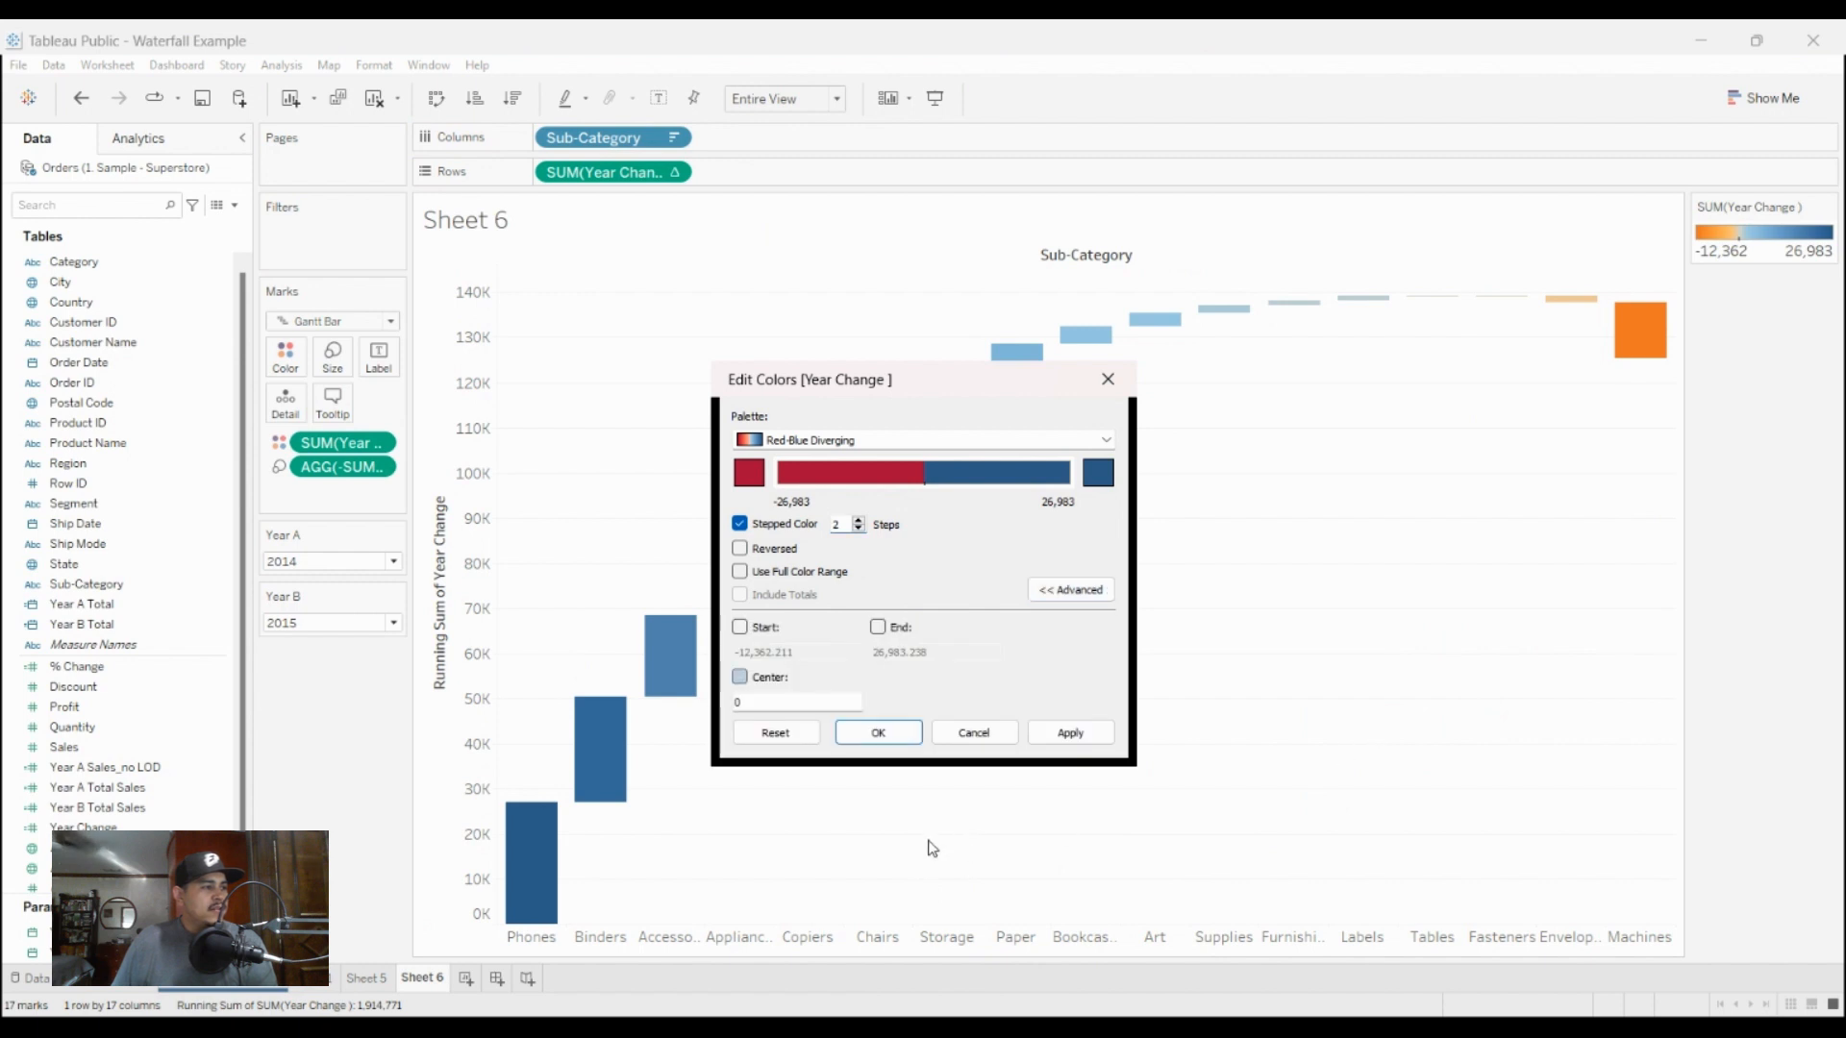
pyautogui.click(739, 677)
pyautogui.click(1070, 732)
pyautogui.click(878, 732)
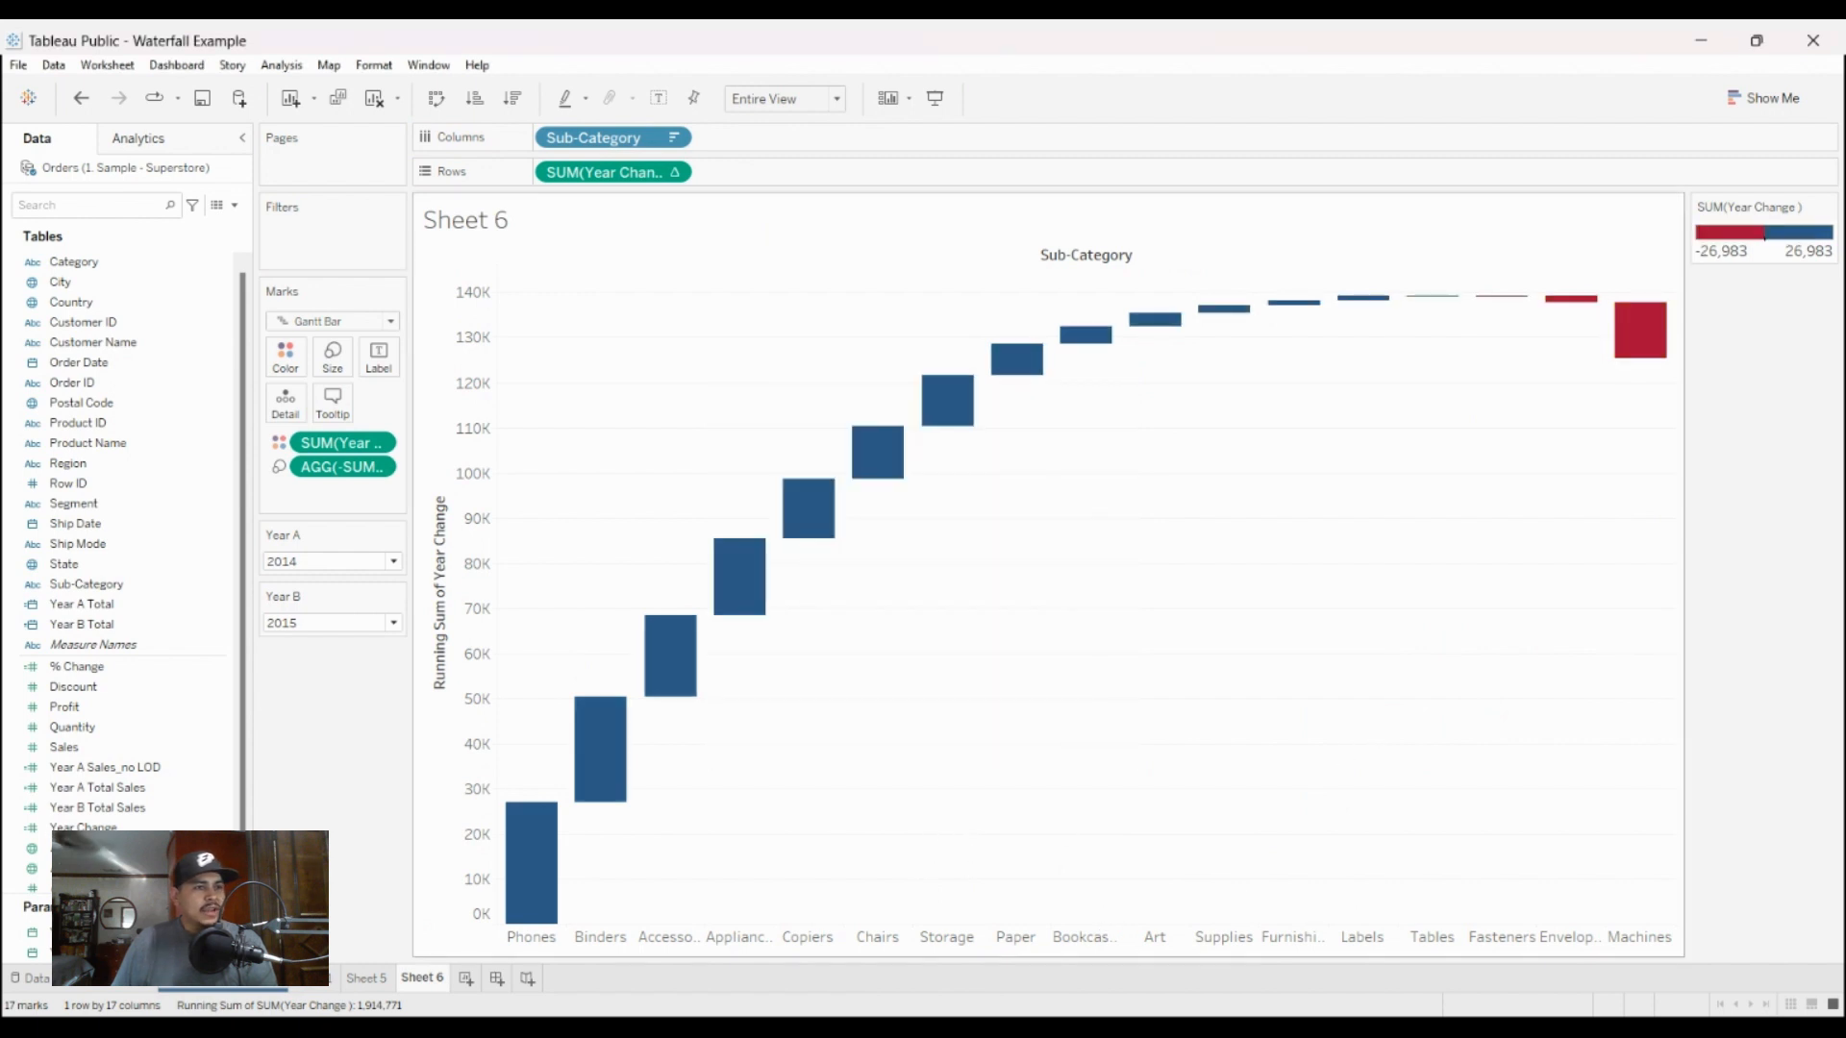
# Step: Move the Year Change color legend beneath the Year B parameter control
pyautogui.moveTo(1640, 322)
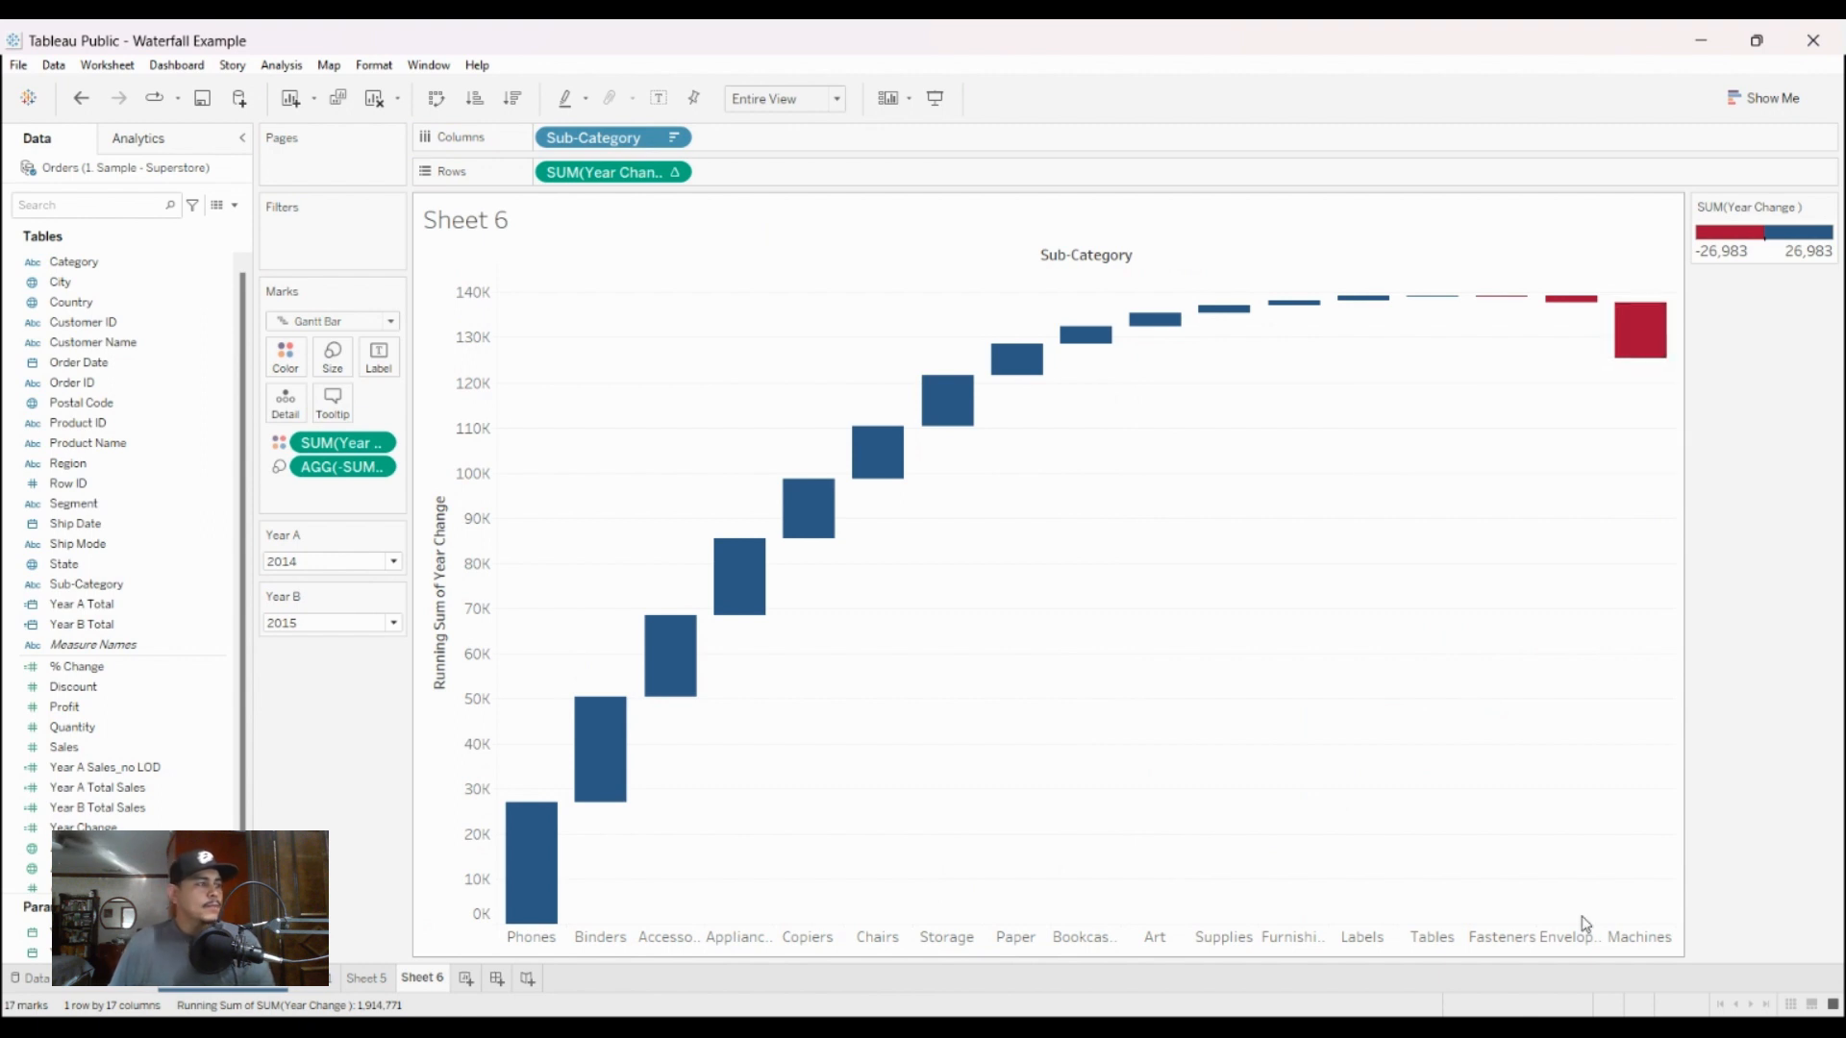
pyautogui.moveTo(1748, 206); pyautogui.dragTo(399, 894)
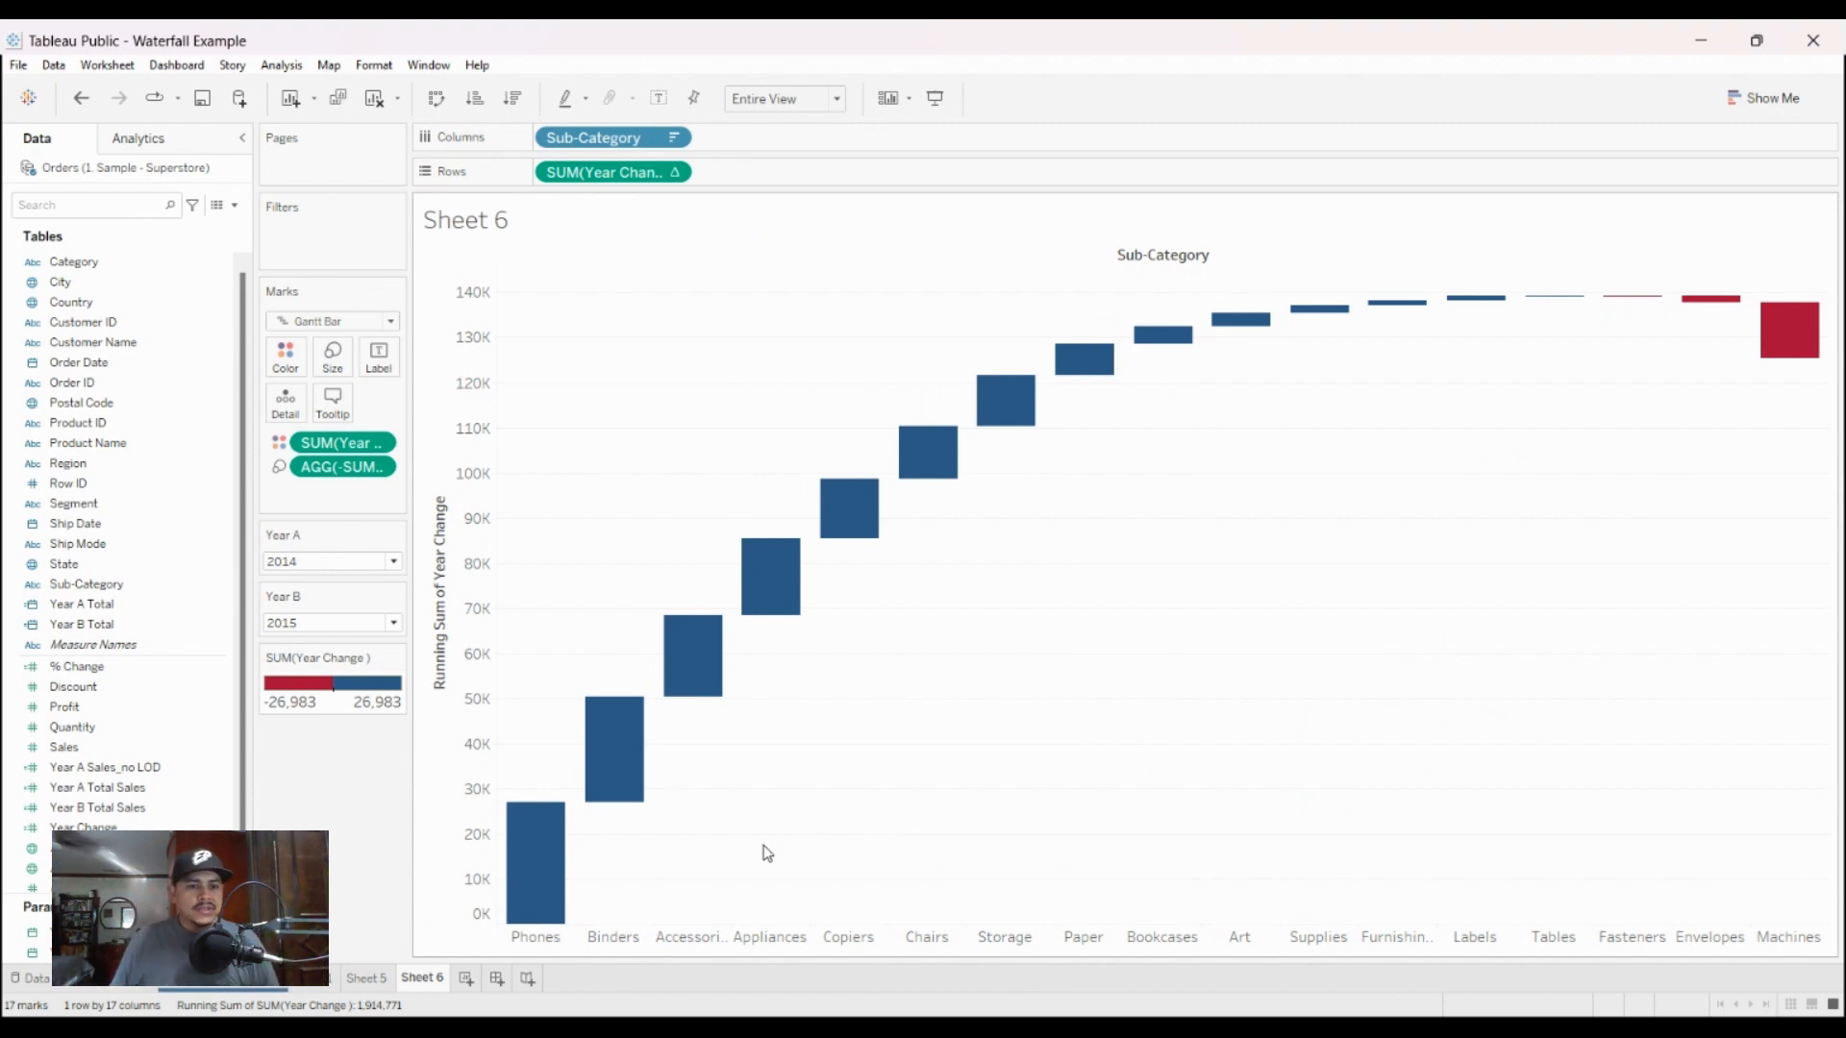
pyautogui.moveTo(555, 879)
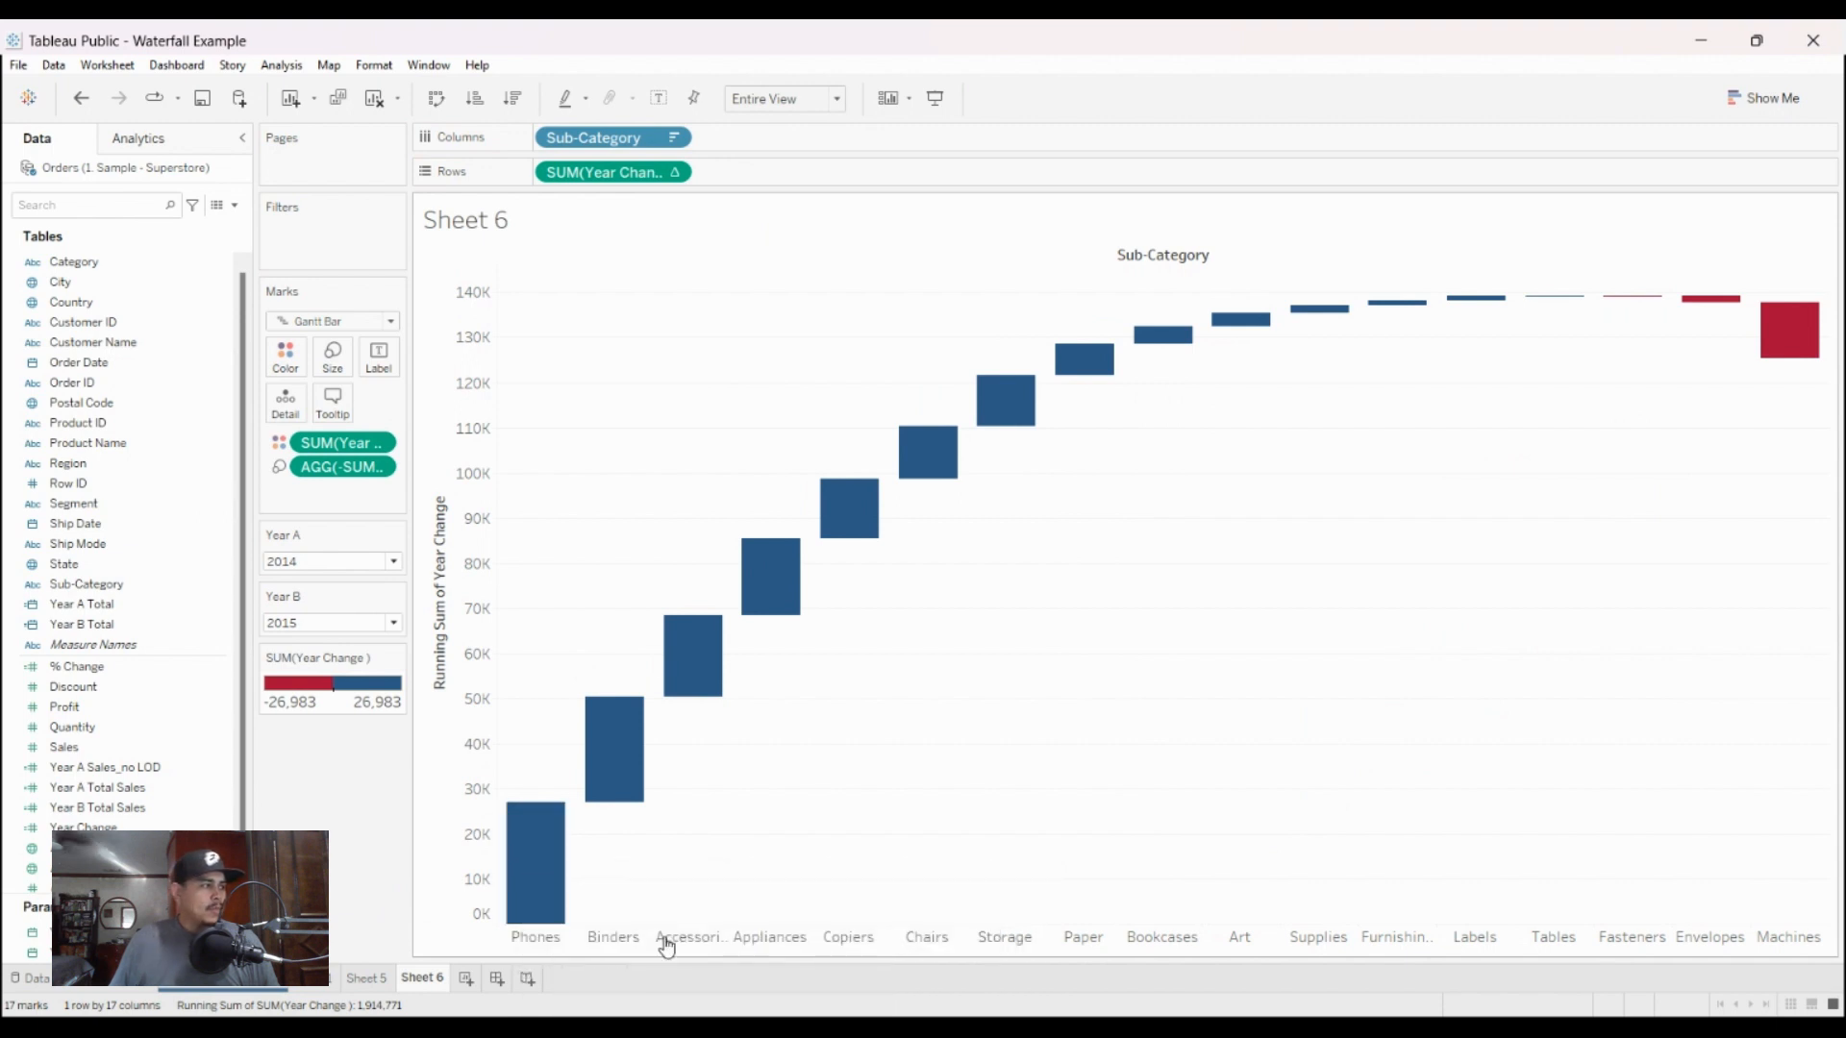
# Step: Add Year A Total Sales to Rows as a separate bar chart, removing the color and size measures from its marks
pyautogui.scroll(-1, 96, 684)
pyautogui.click(96, 747)
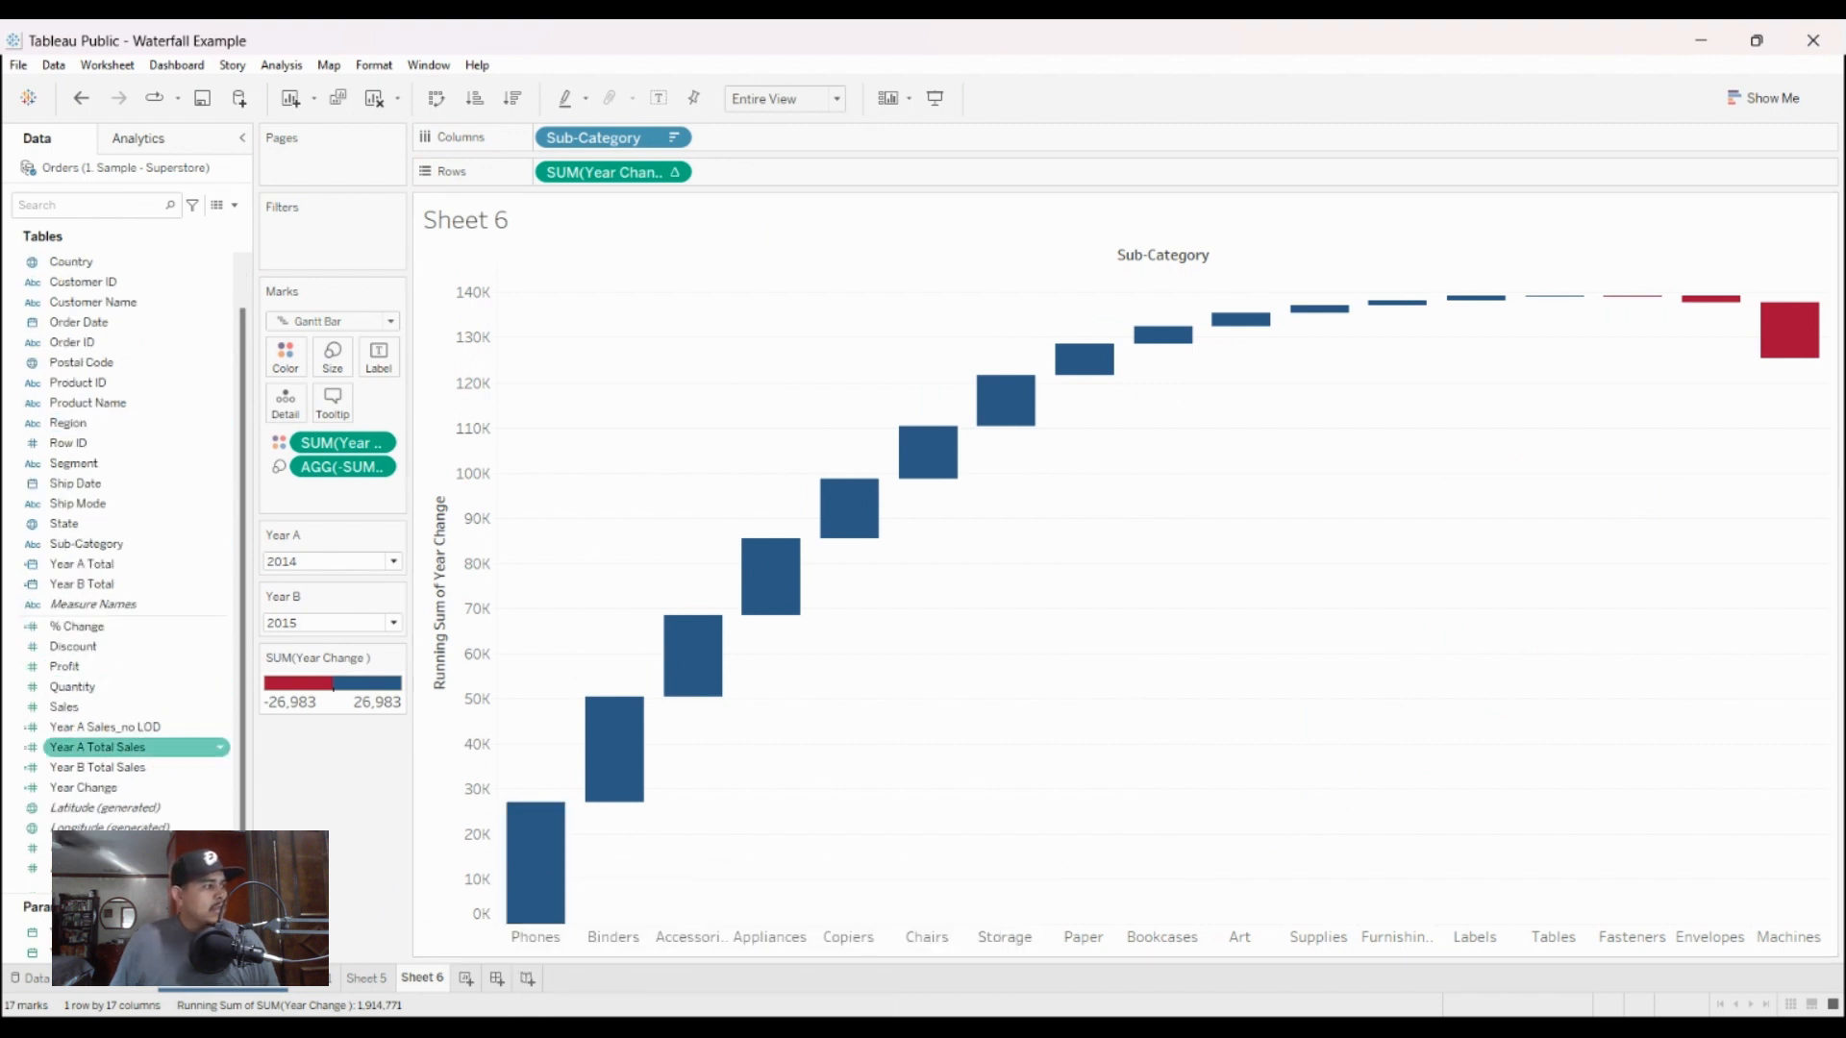
pyautogui.moveTo(96, 747); pyautogui.dragTo(1055, 215)
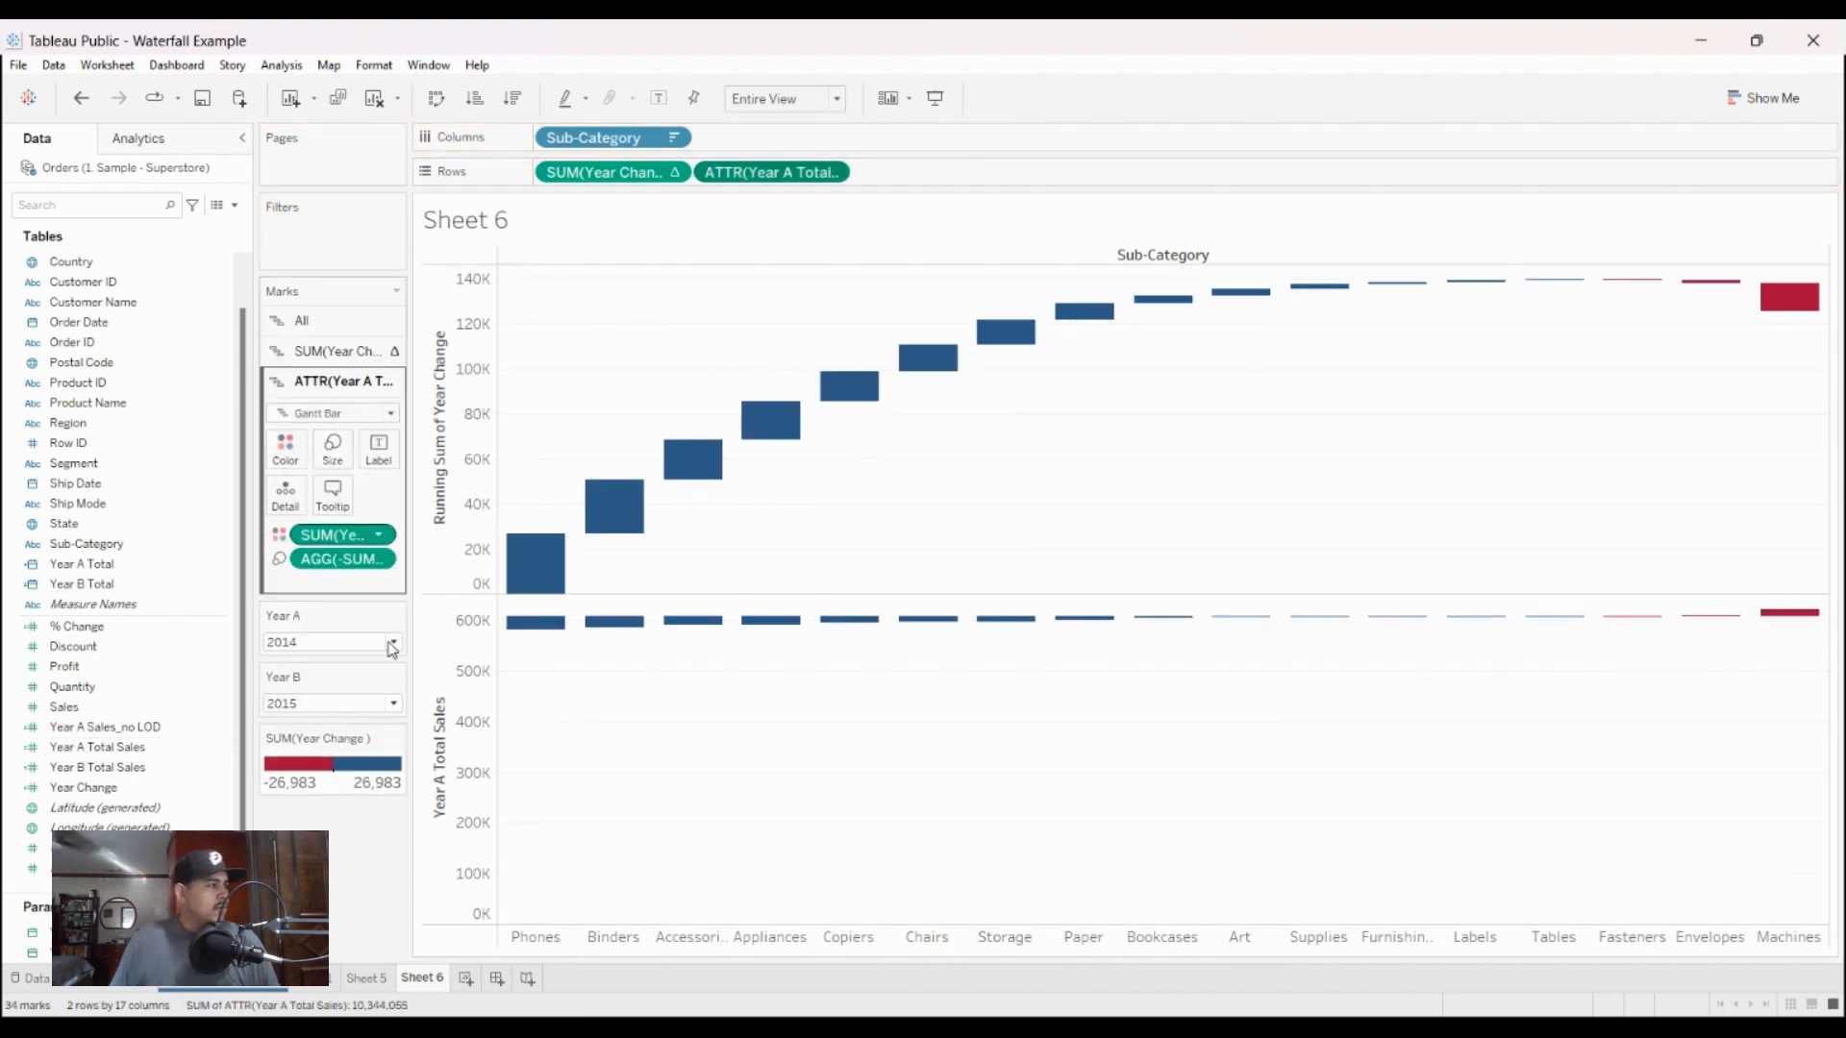
pyautogui.moveTo(337, 534); pyautogui.dragTo(106, 527)
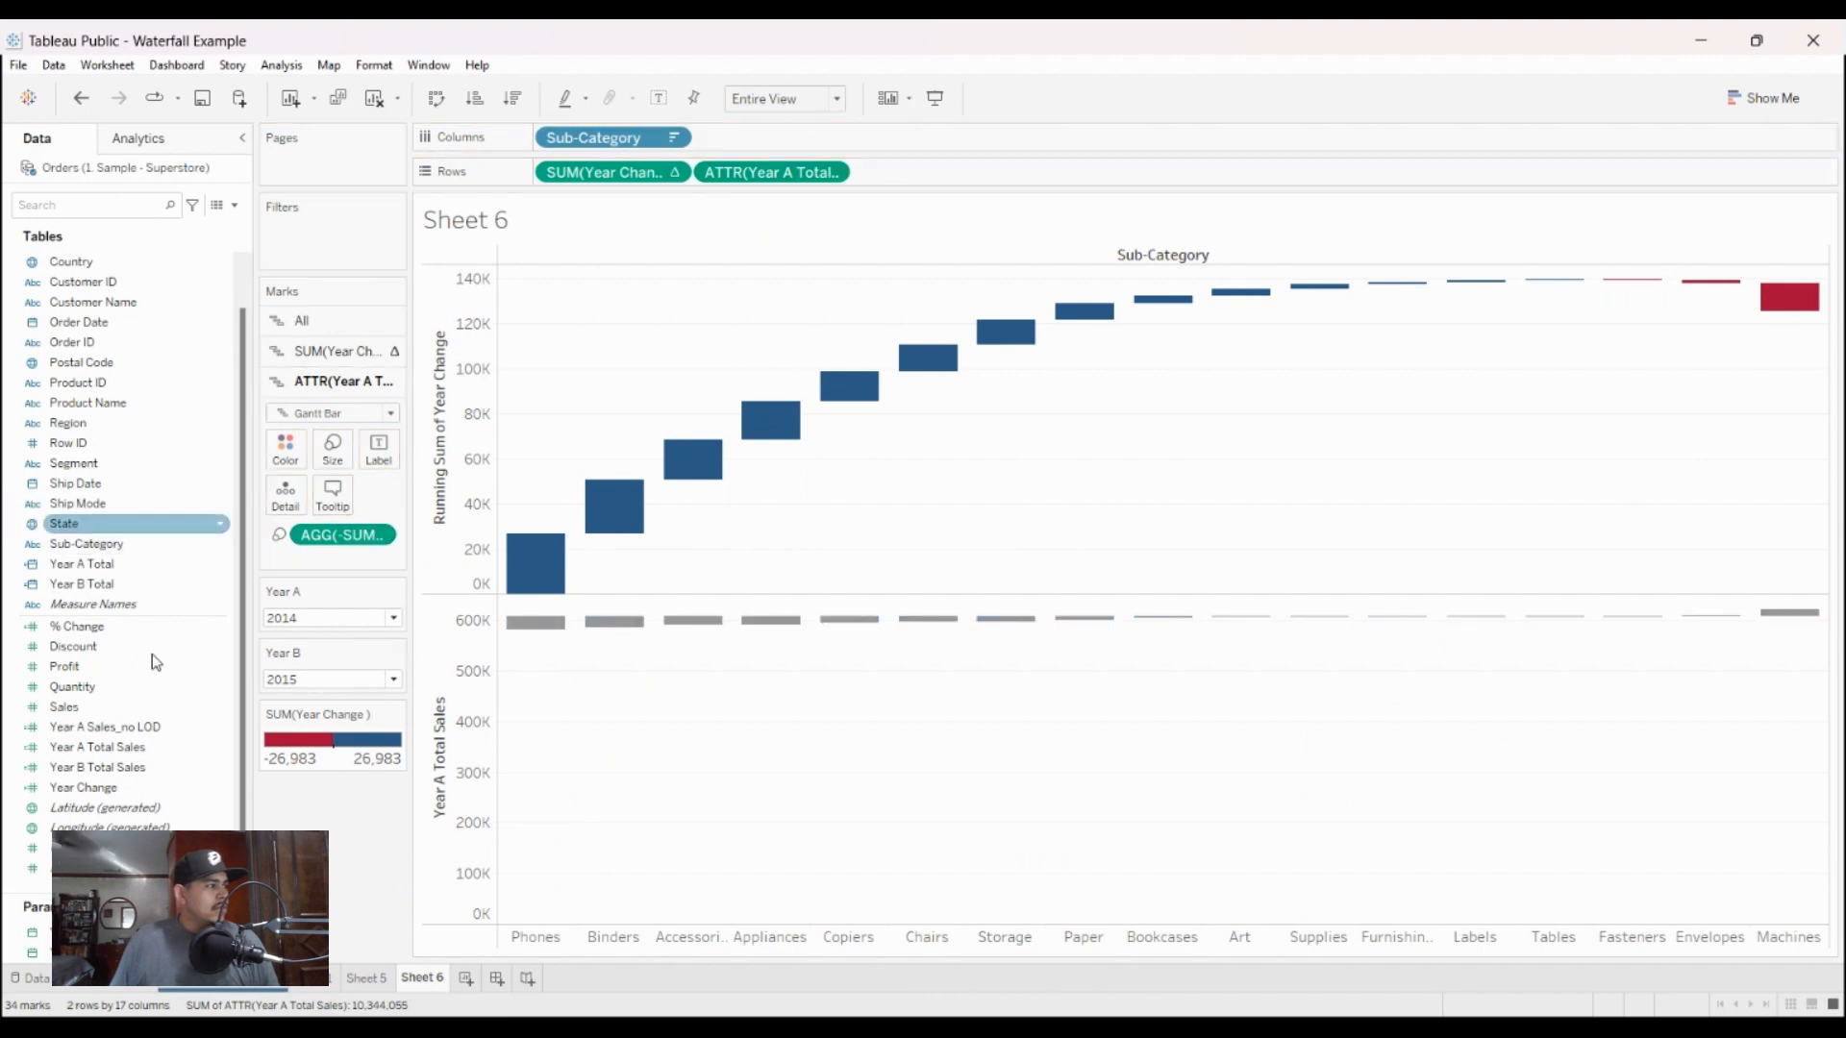
pyautogui.moveTo(338, 535); pyautogui.dragTo(440, 947)
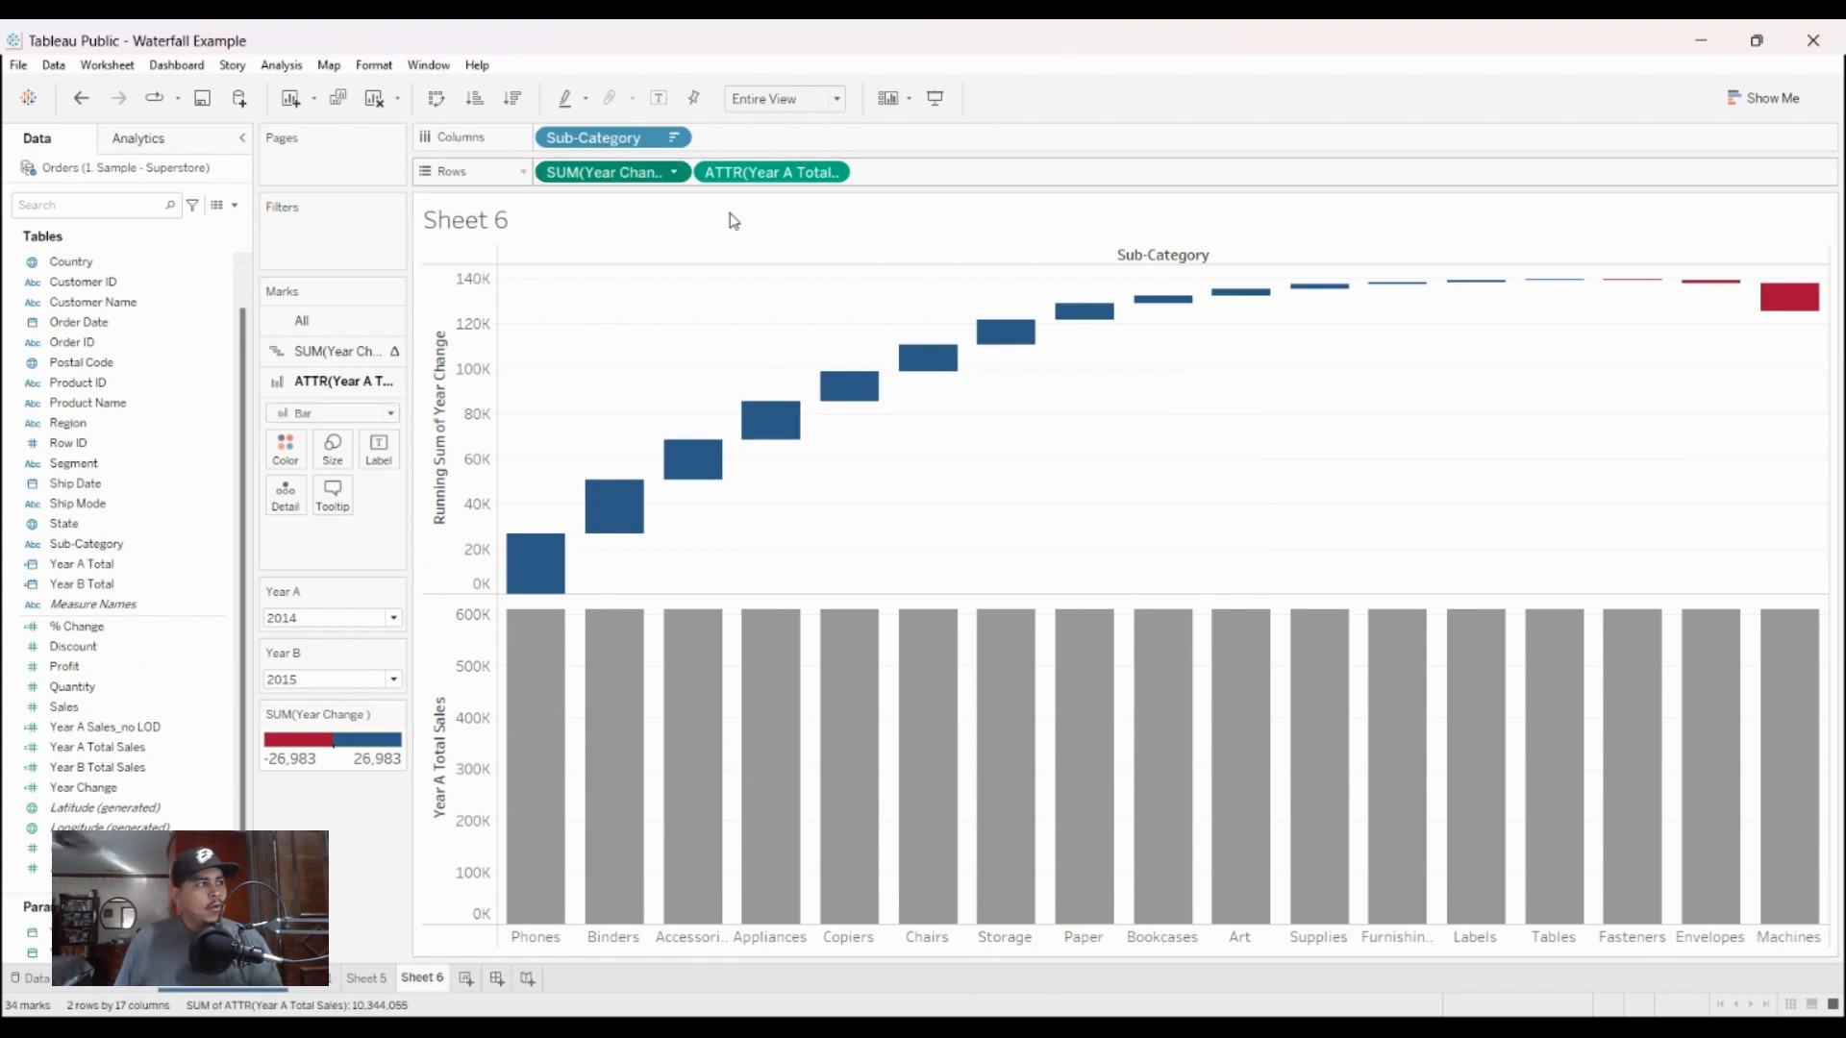
# Step: Duplicate the running sum of Year Change on Rows and remove Year A Total Sales from the view
pyautogui.moveTo(605, 172); pyautogui.dragTo(1168, 229)
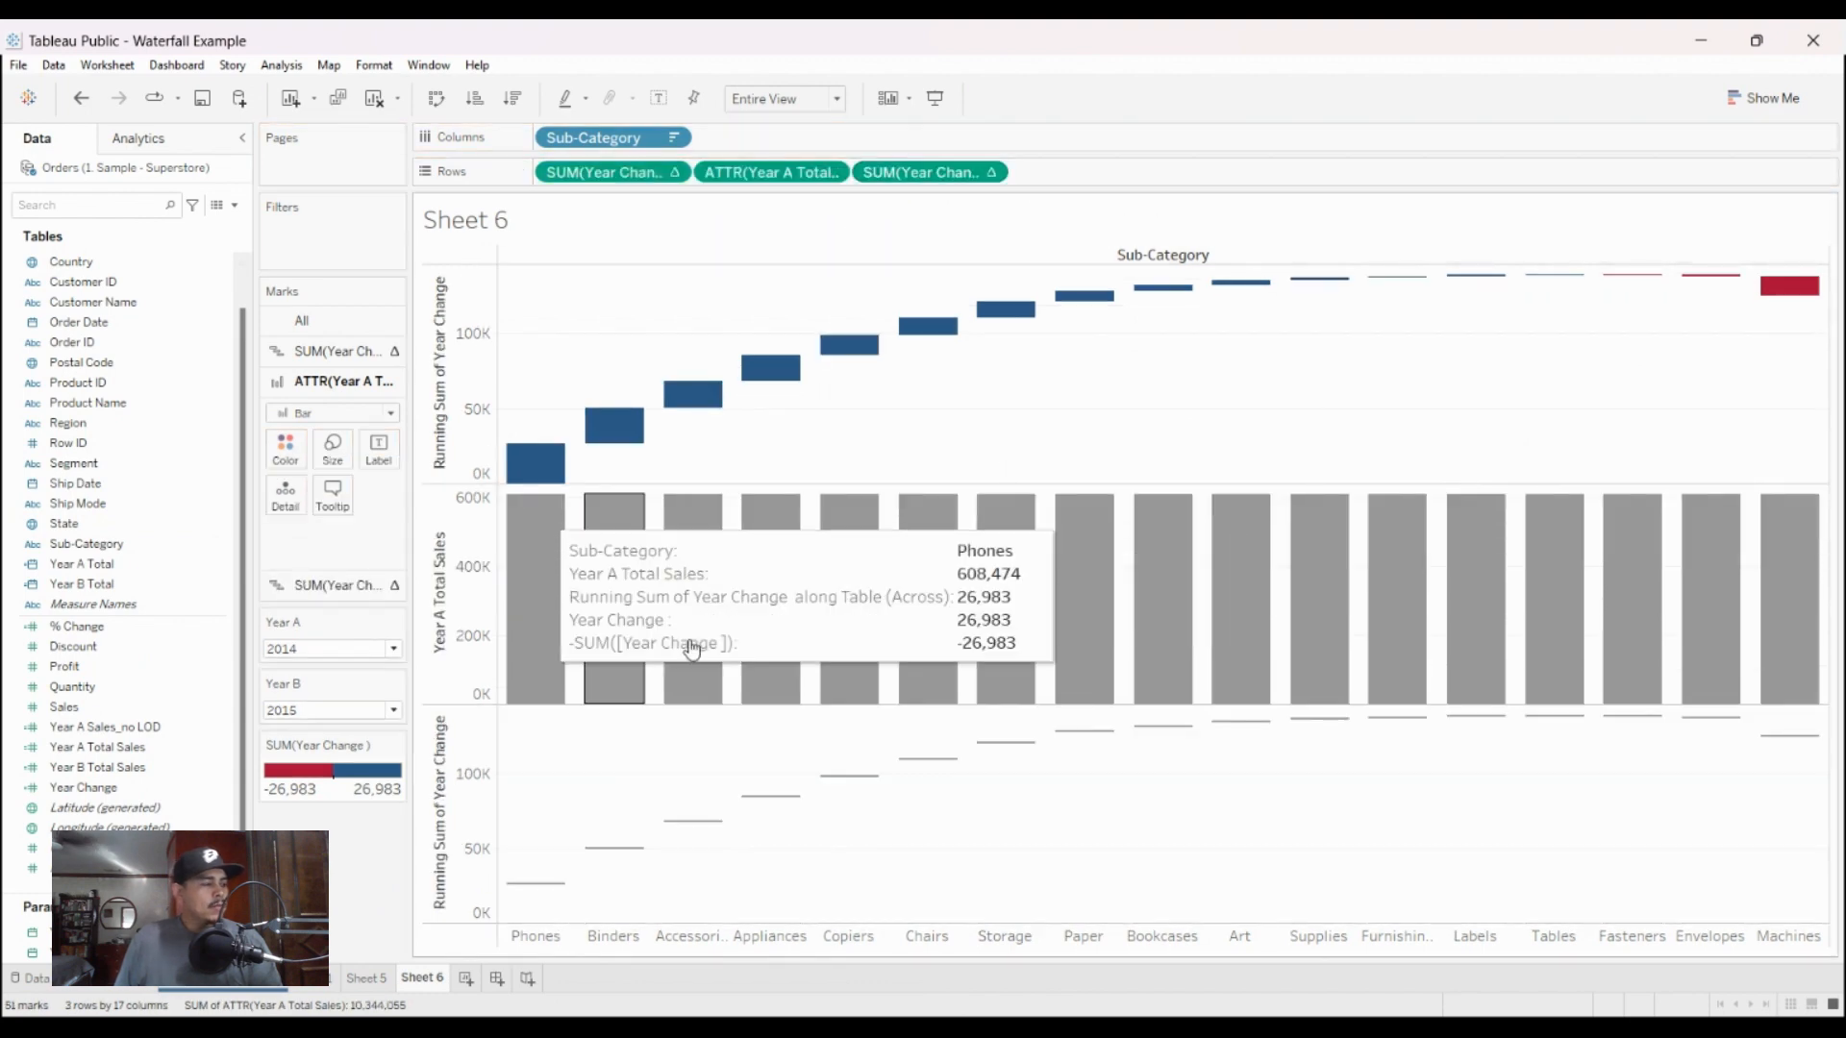
pyautogui.moveTo(766, 172); pyautogui.dragTo(224, 526)
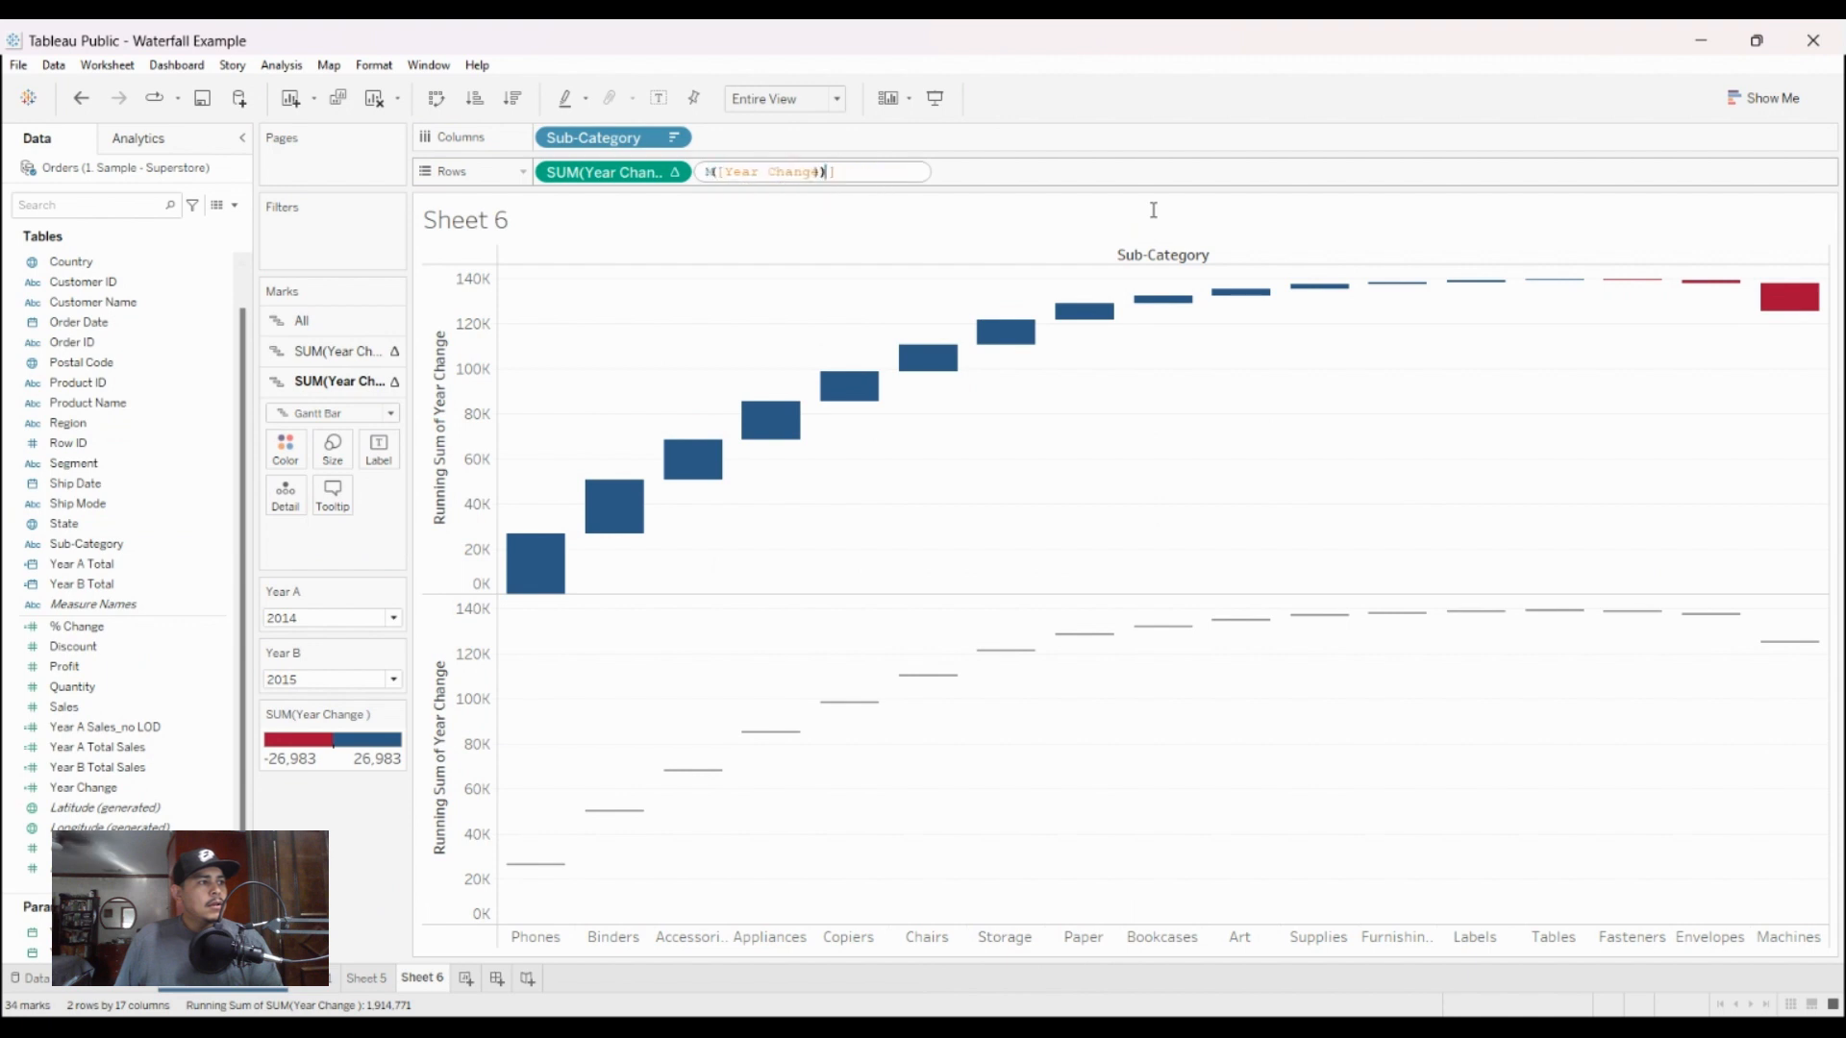
# Step: Edit the duplicated running-sum measure on Rows by appending +SUM([Year A Total Sales]) to its formula
pyautogui.press('Left')
pyautogui.press('Left')
pyautogui.press('Left')
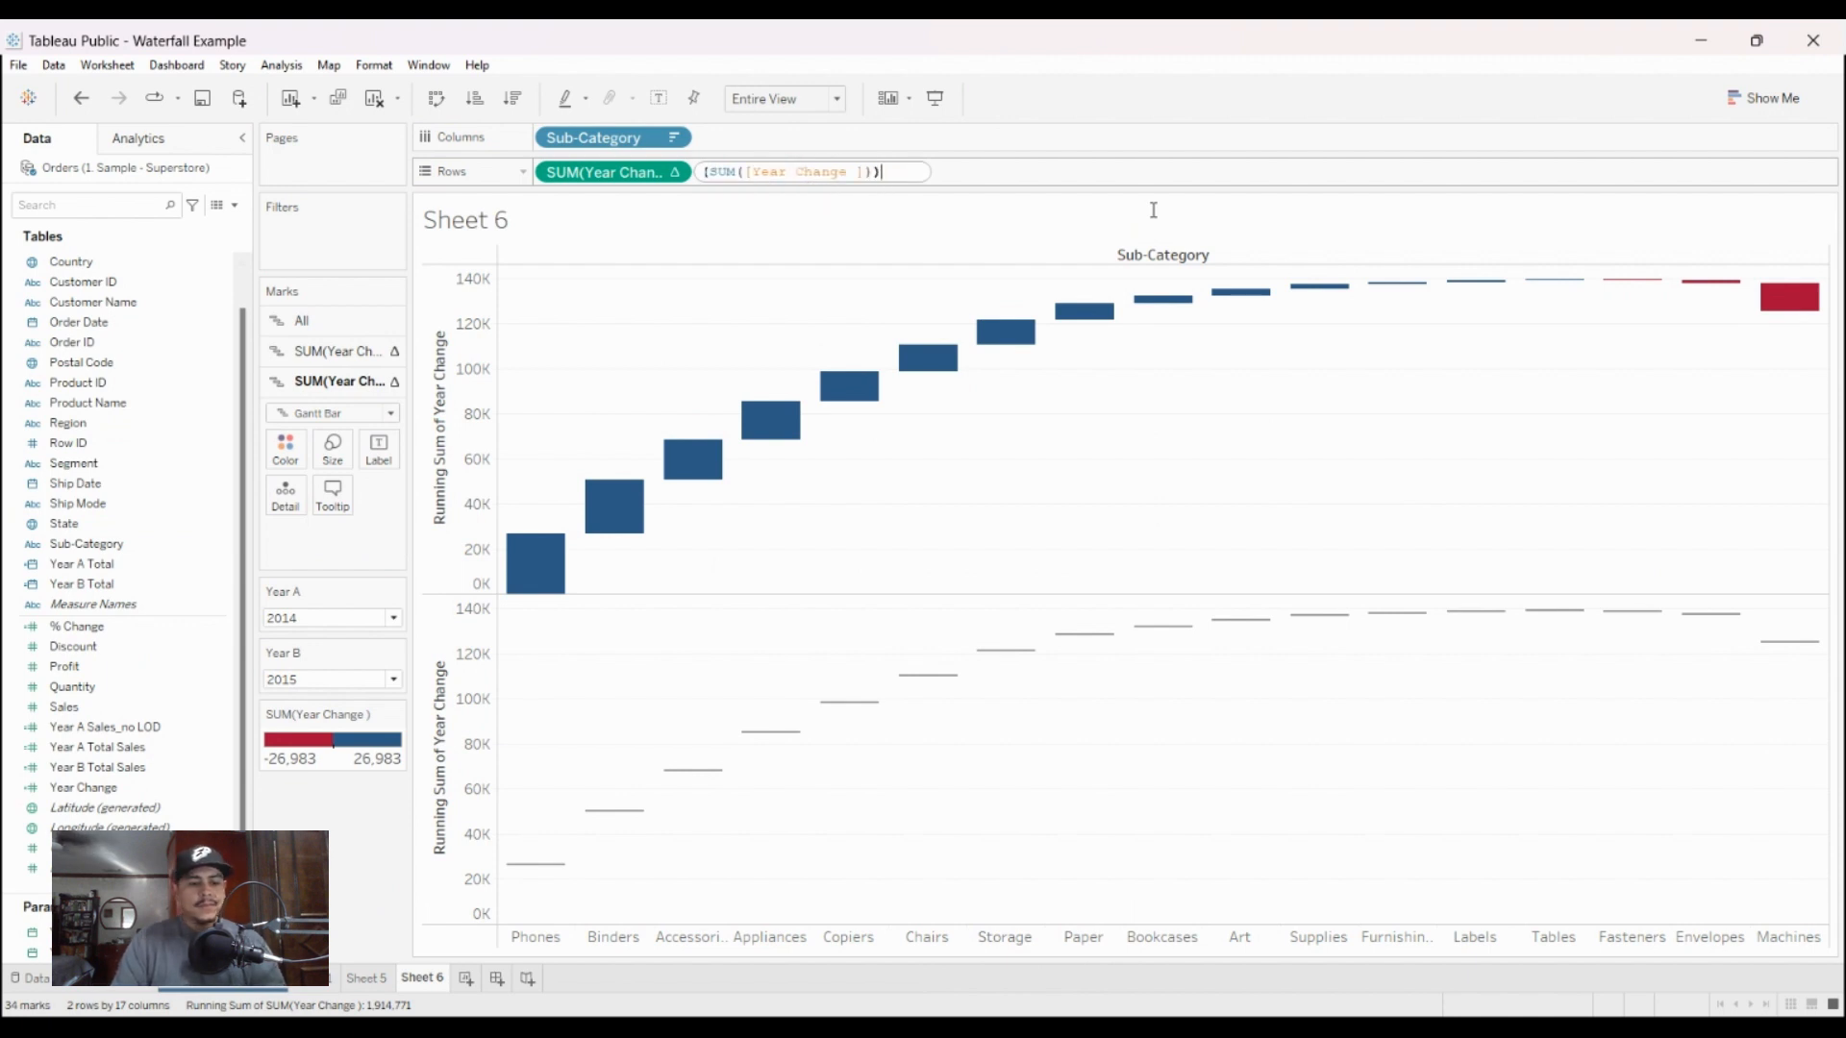
pyautogui.write('+SUM(')
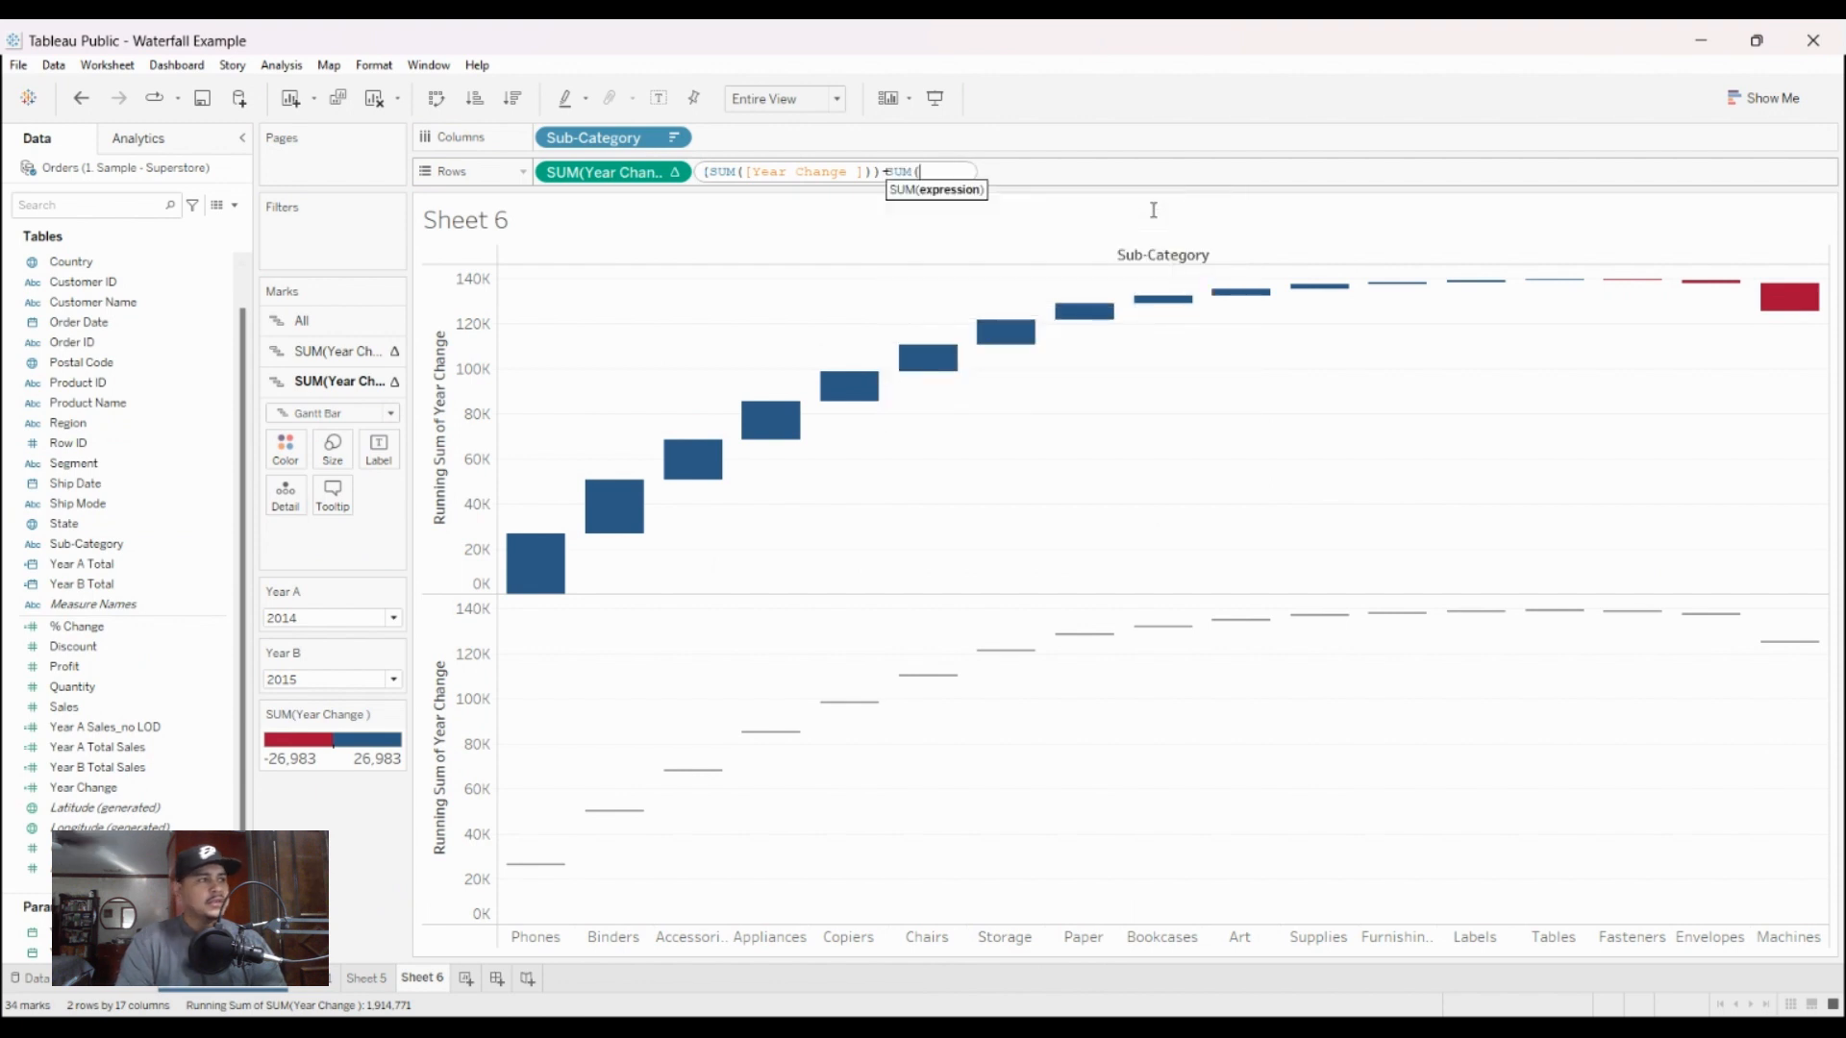
pyautogui.write('year')
pyautogui.press('Down')
pyautogui.press('Down')
pyautogui.press('Down')
pyautogui.press('Down')
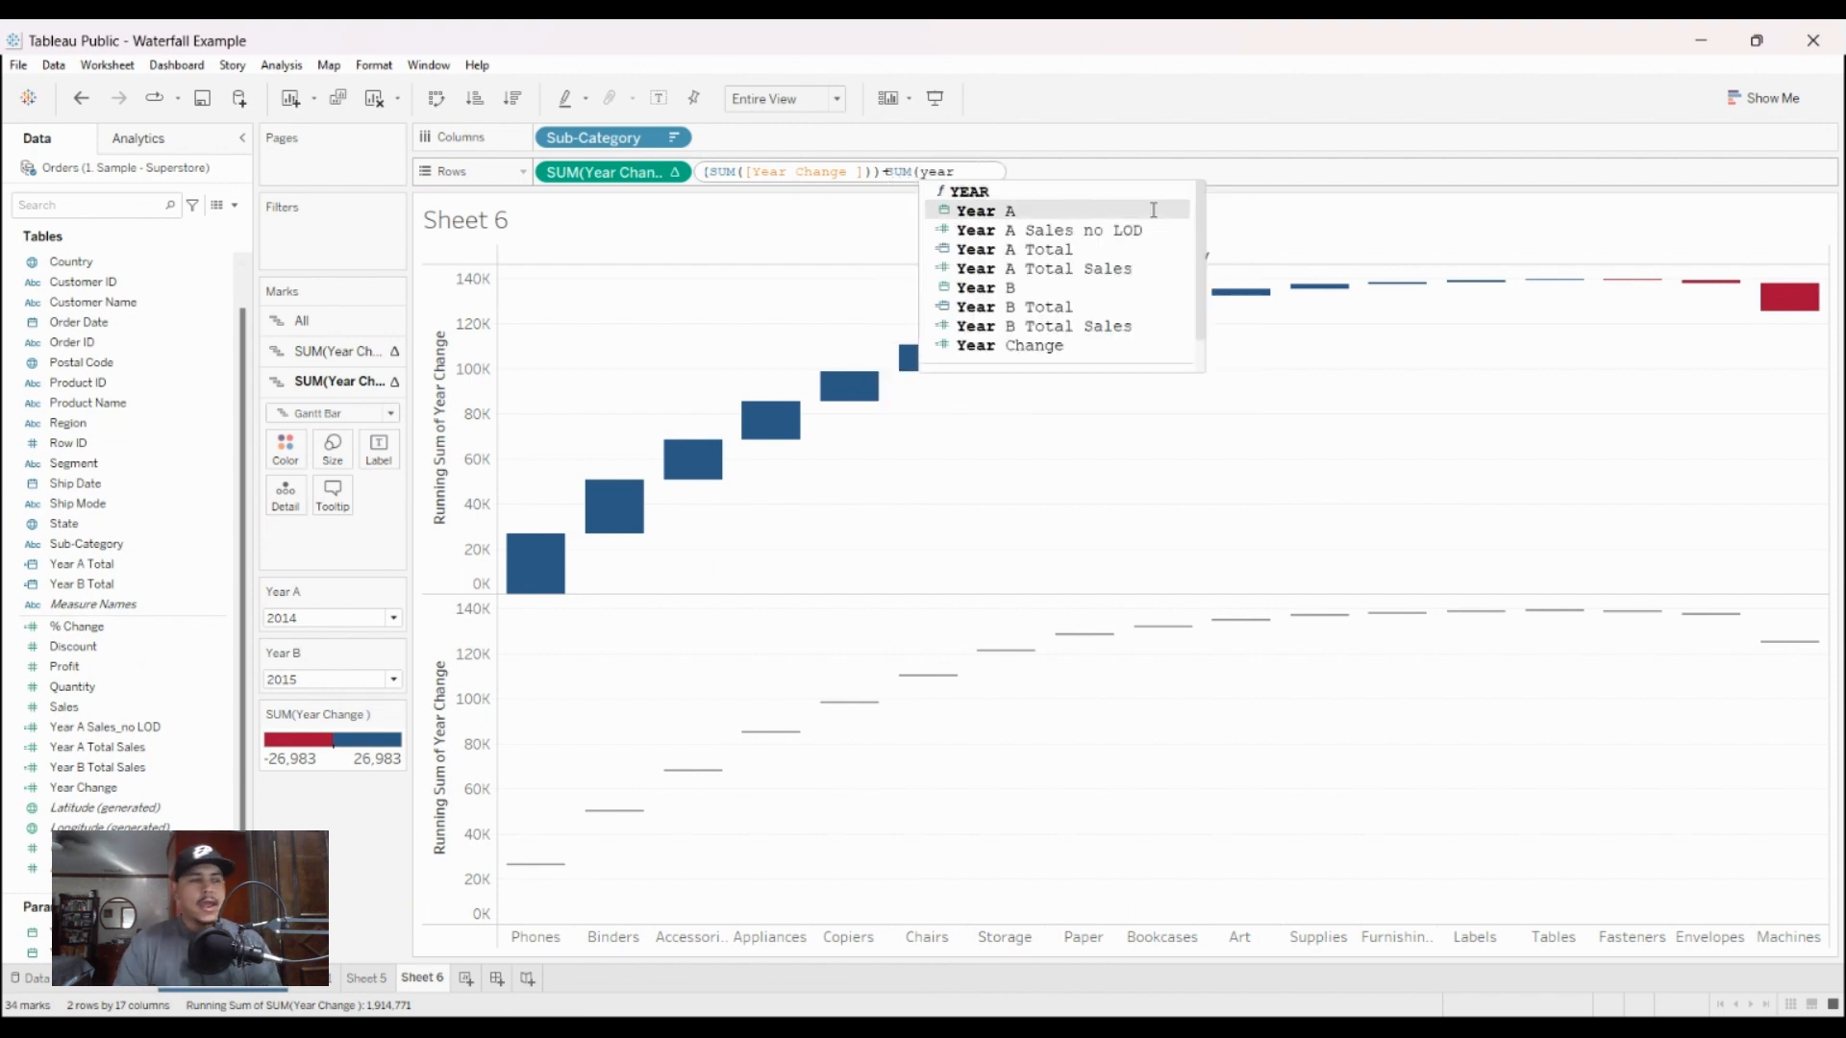
pyautogui.press('Return')
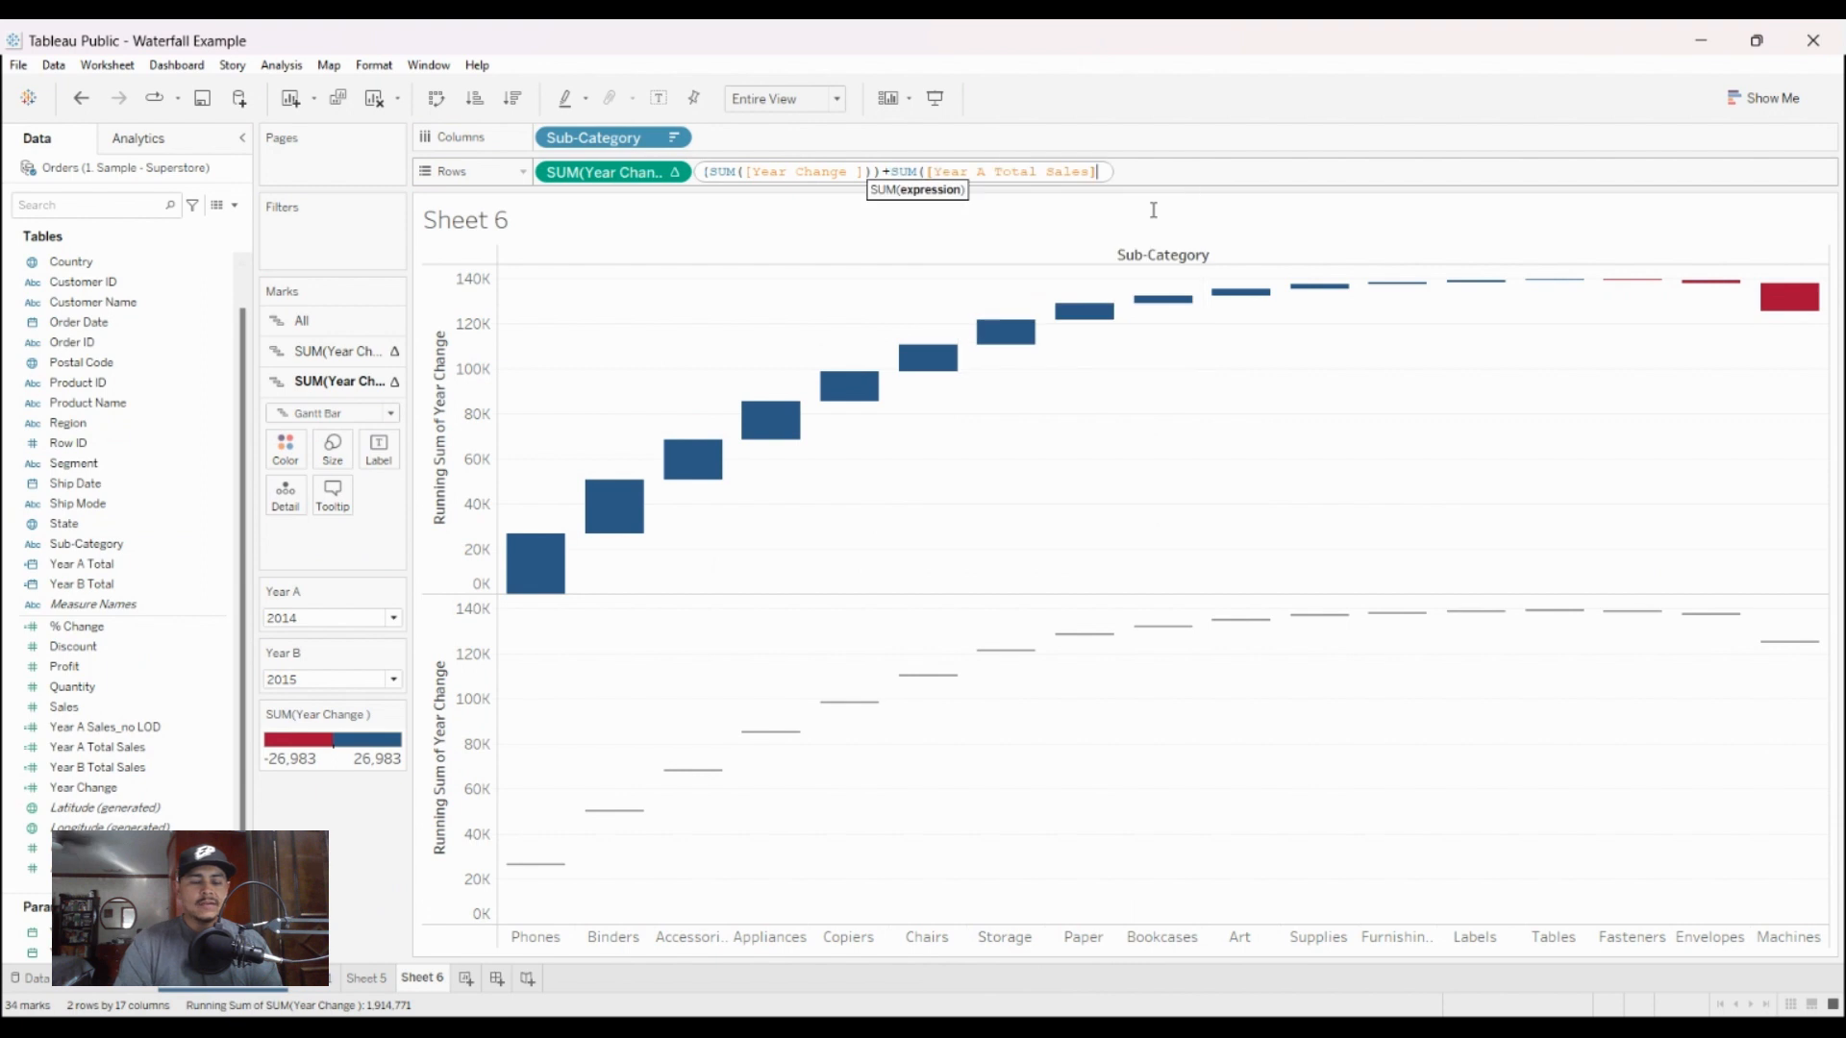
pyautogui.write(')')
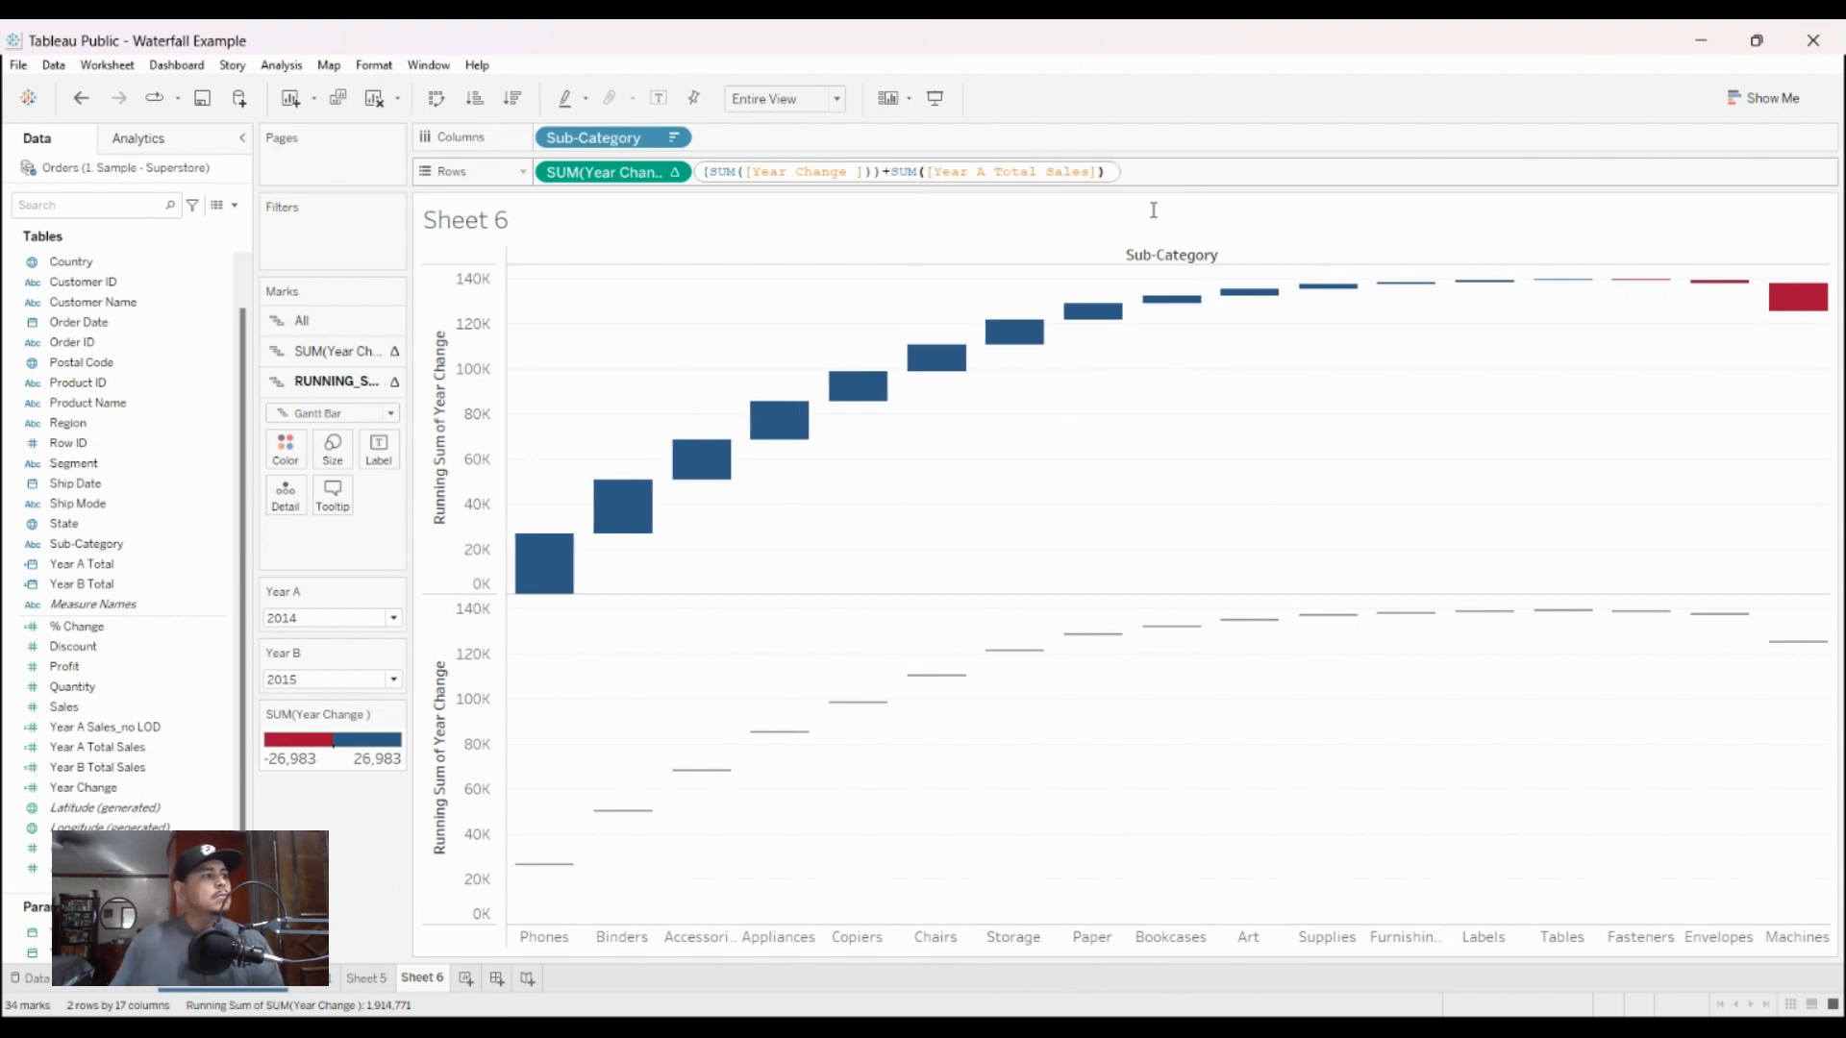
pyautogui.press('Return')
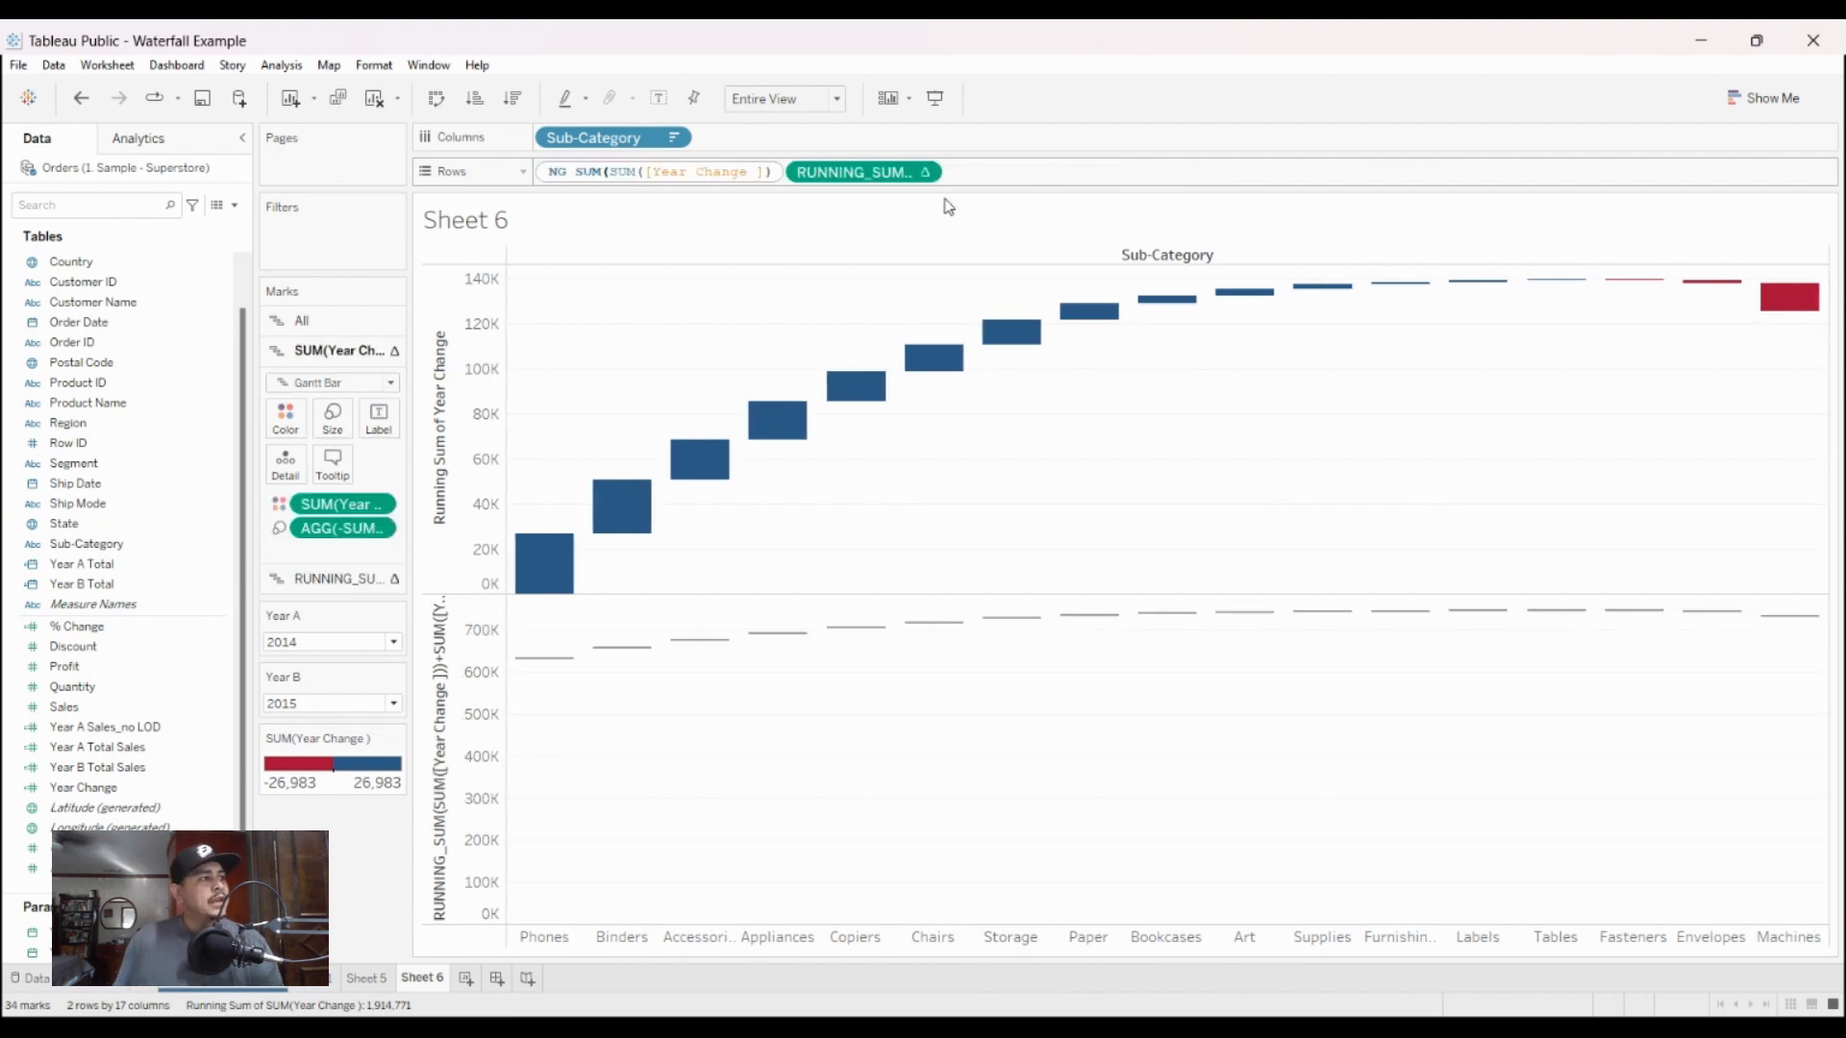
# Step: Append +SUM([Year A Total Sales]) to the formula of the first running-sum measure on Rows
pyautogui.write(')')
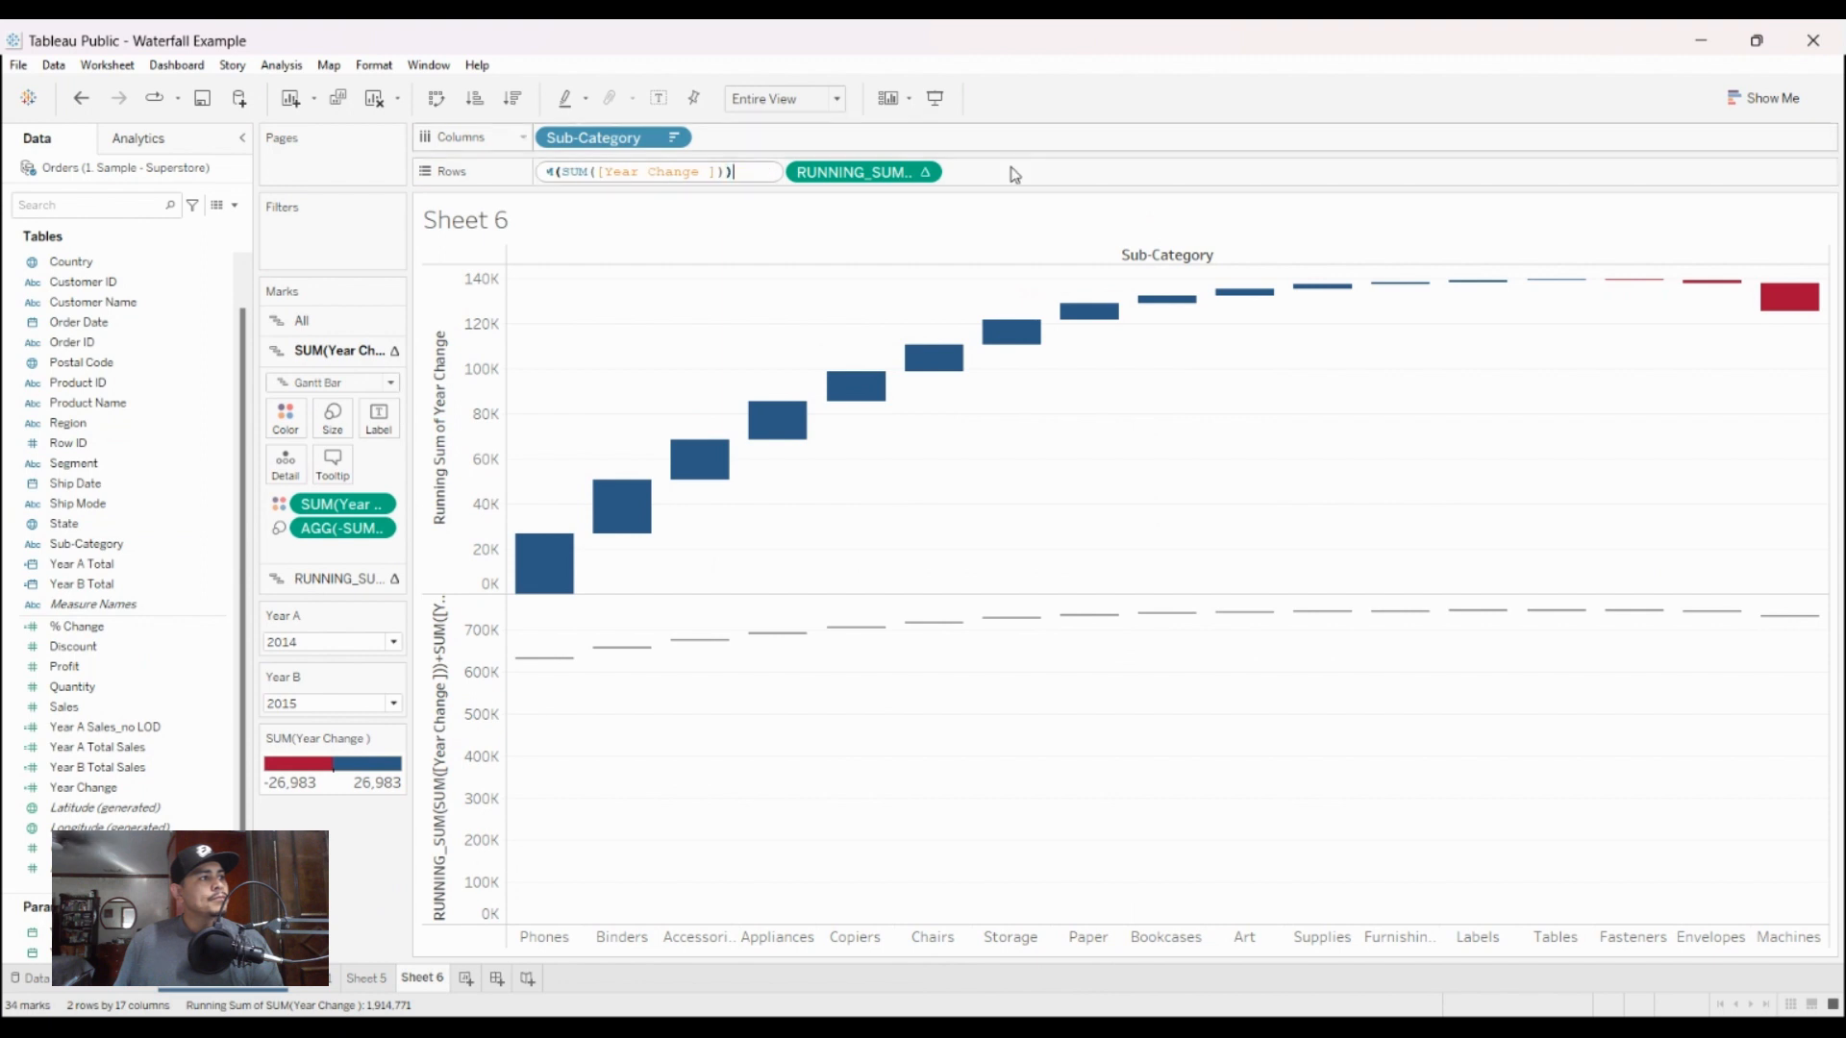
pyautogui.write('+')
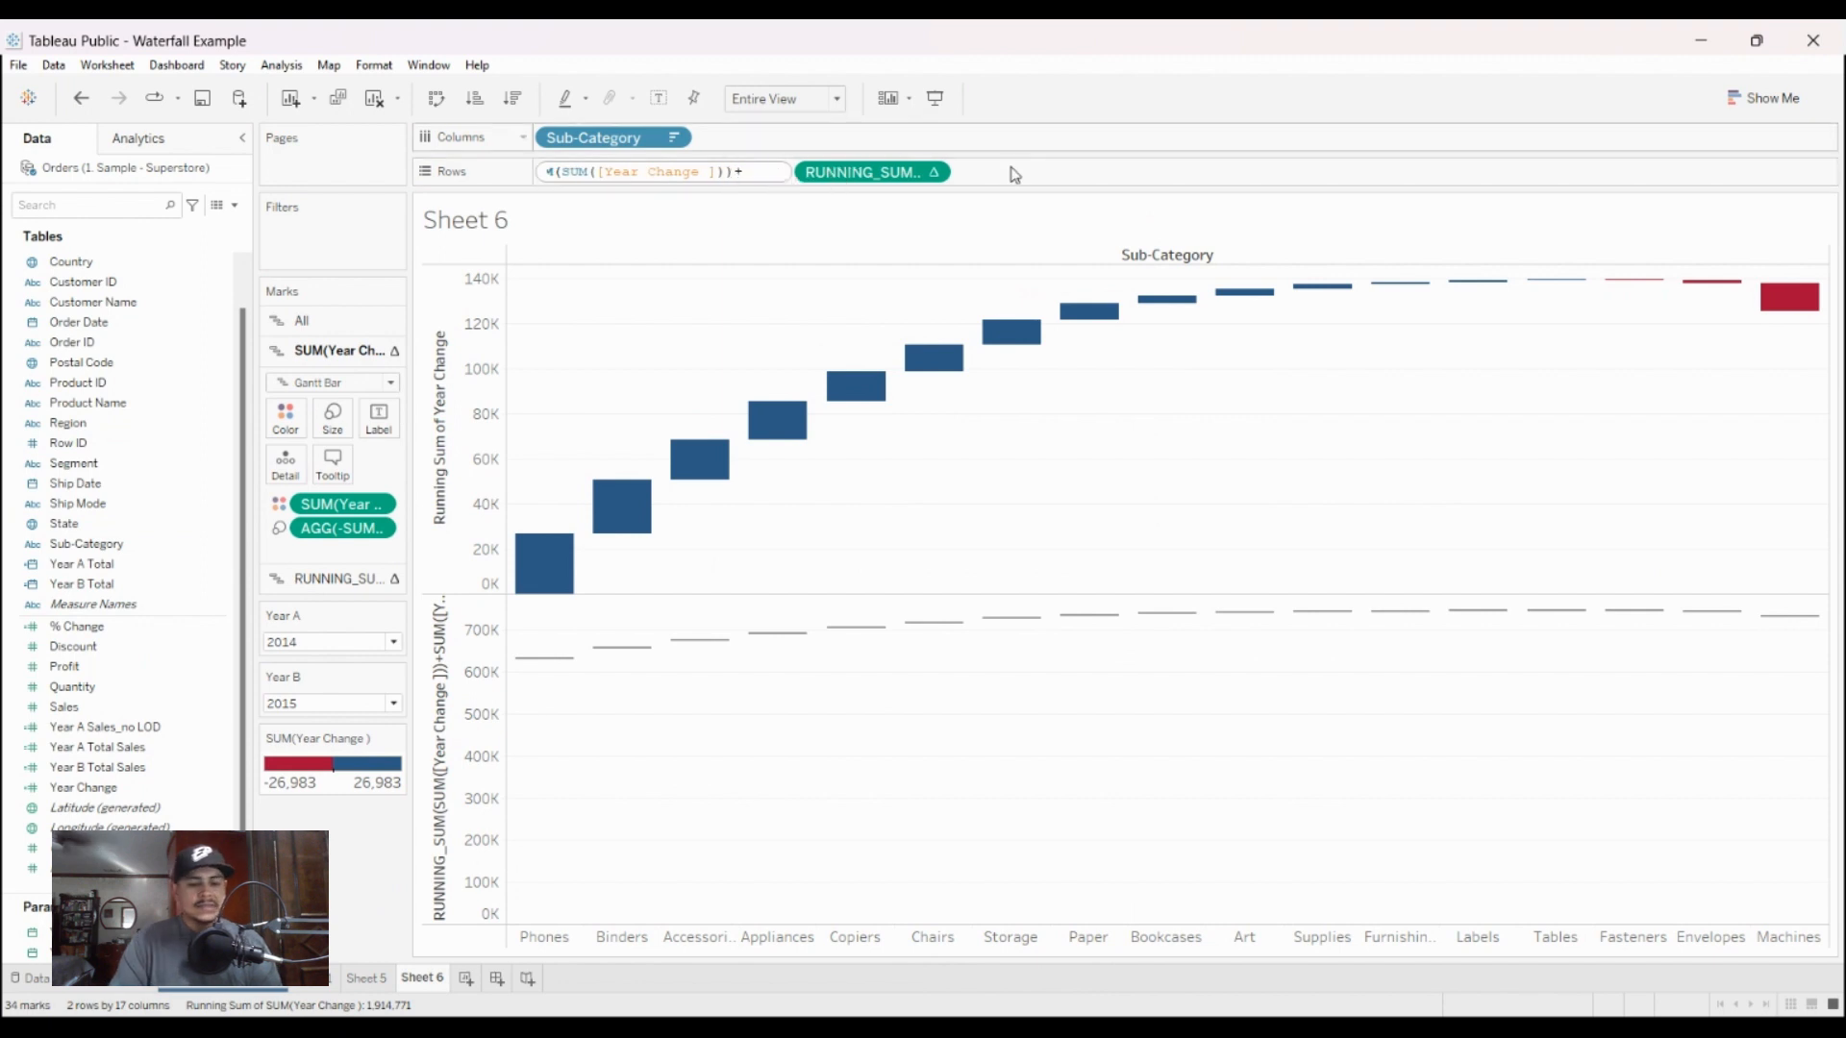
pyautogui.write('sum(year')
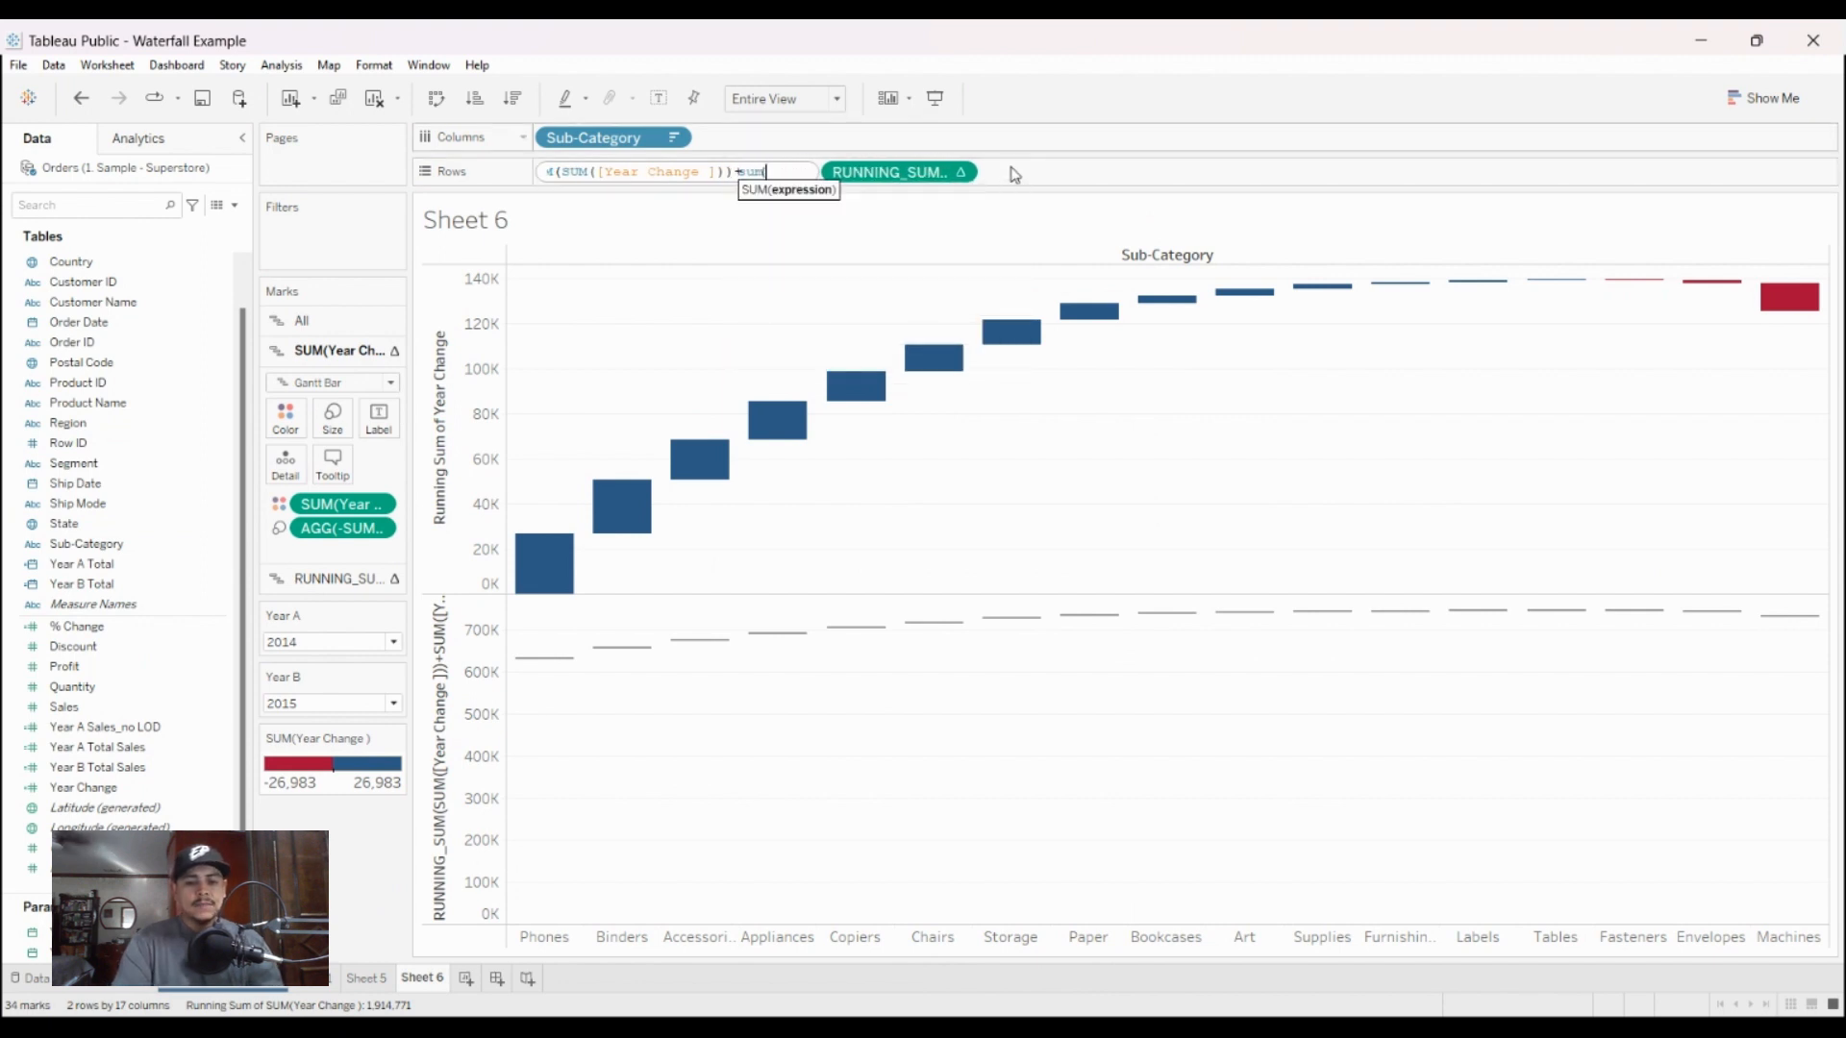
pyautogui.press('Down')
pyautogui.press('Down')
pyautogui.press('Down')
pyautogui.press('Down')
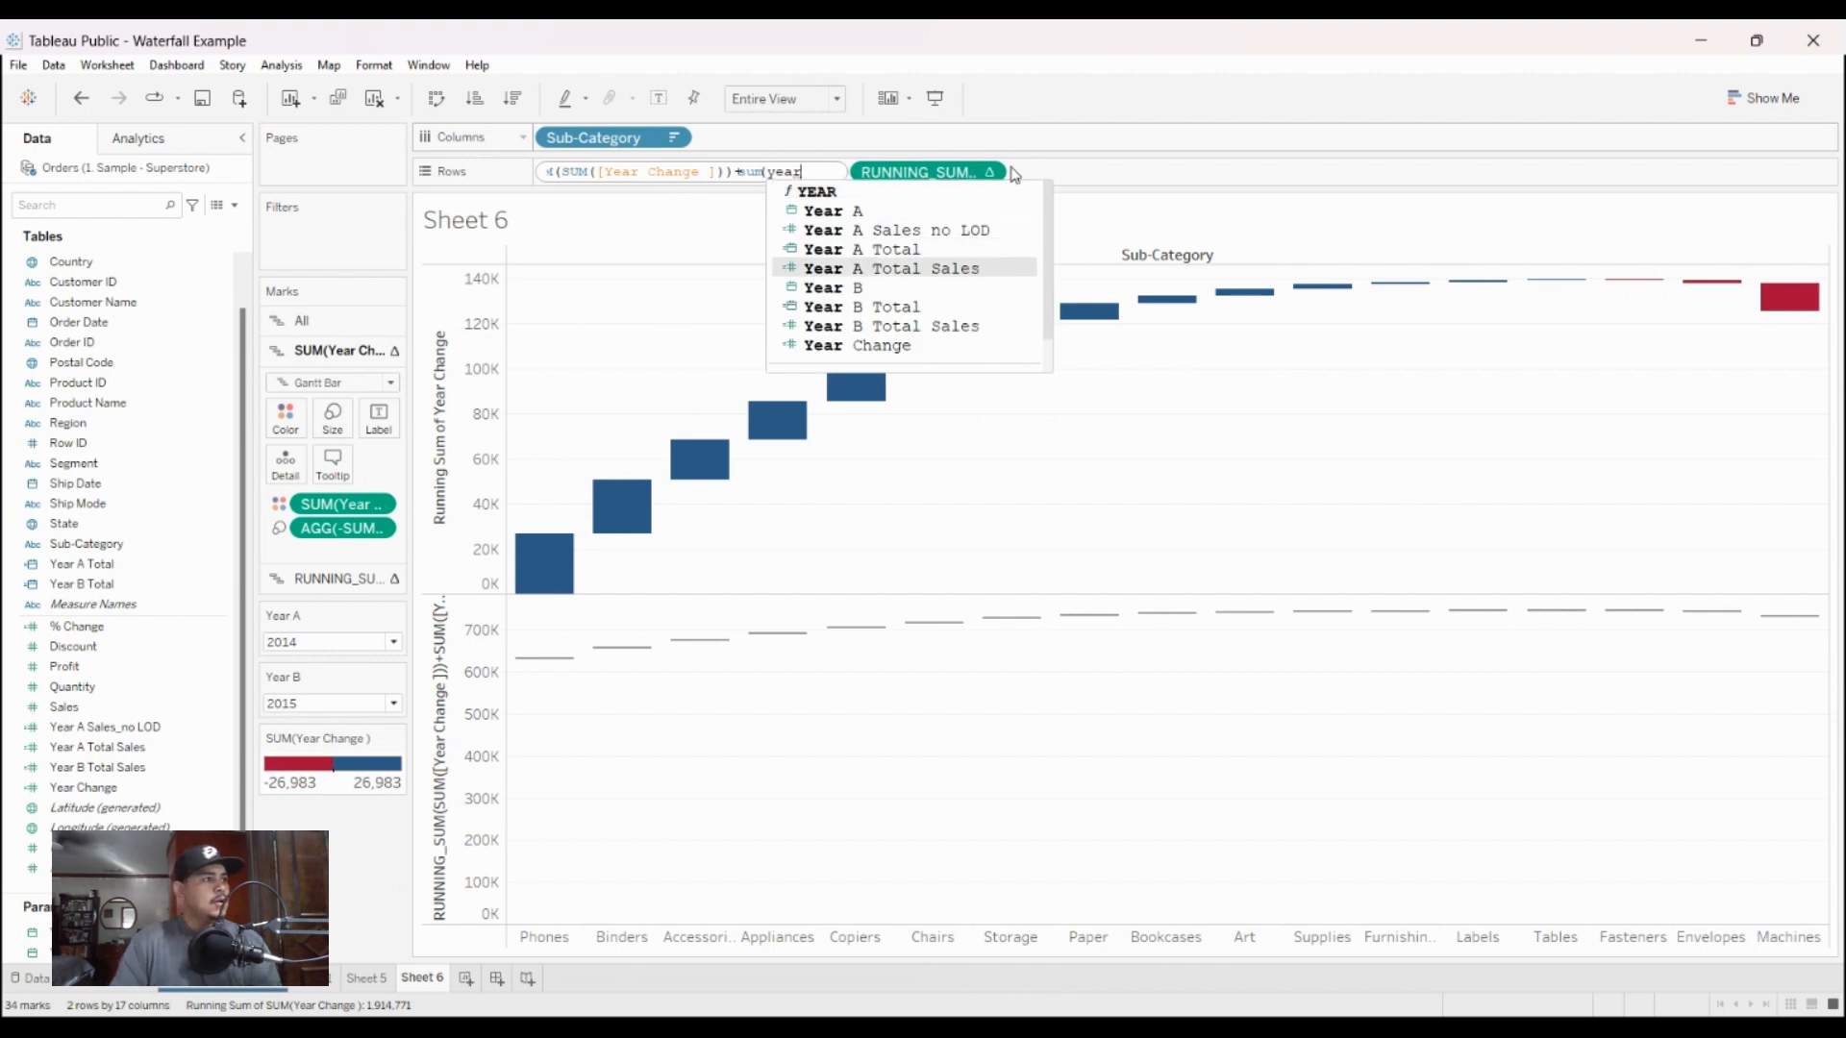
pyautogui.press('Return')
pyautogui.write(')')
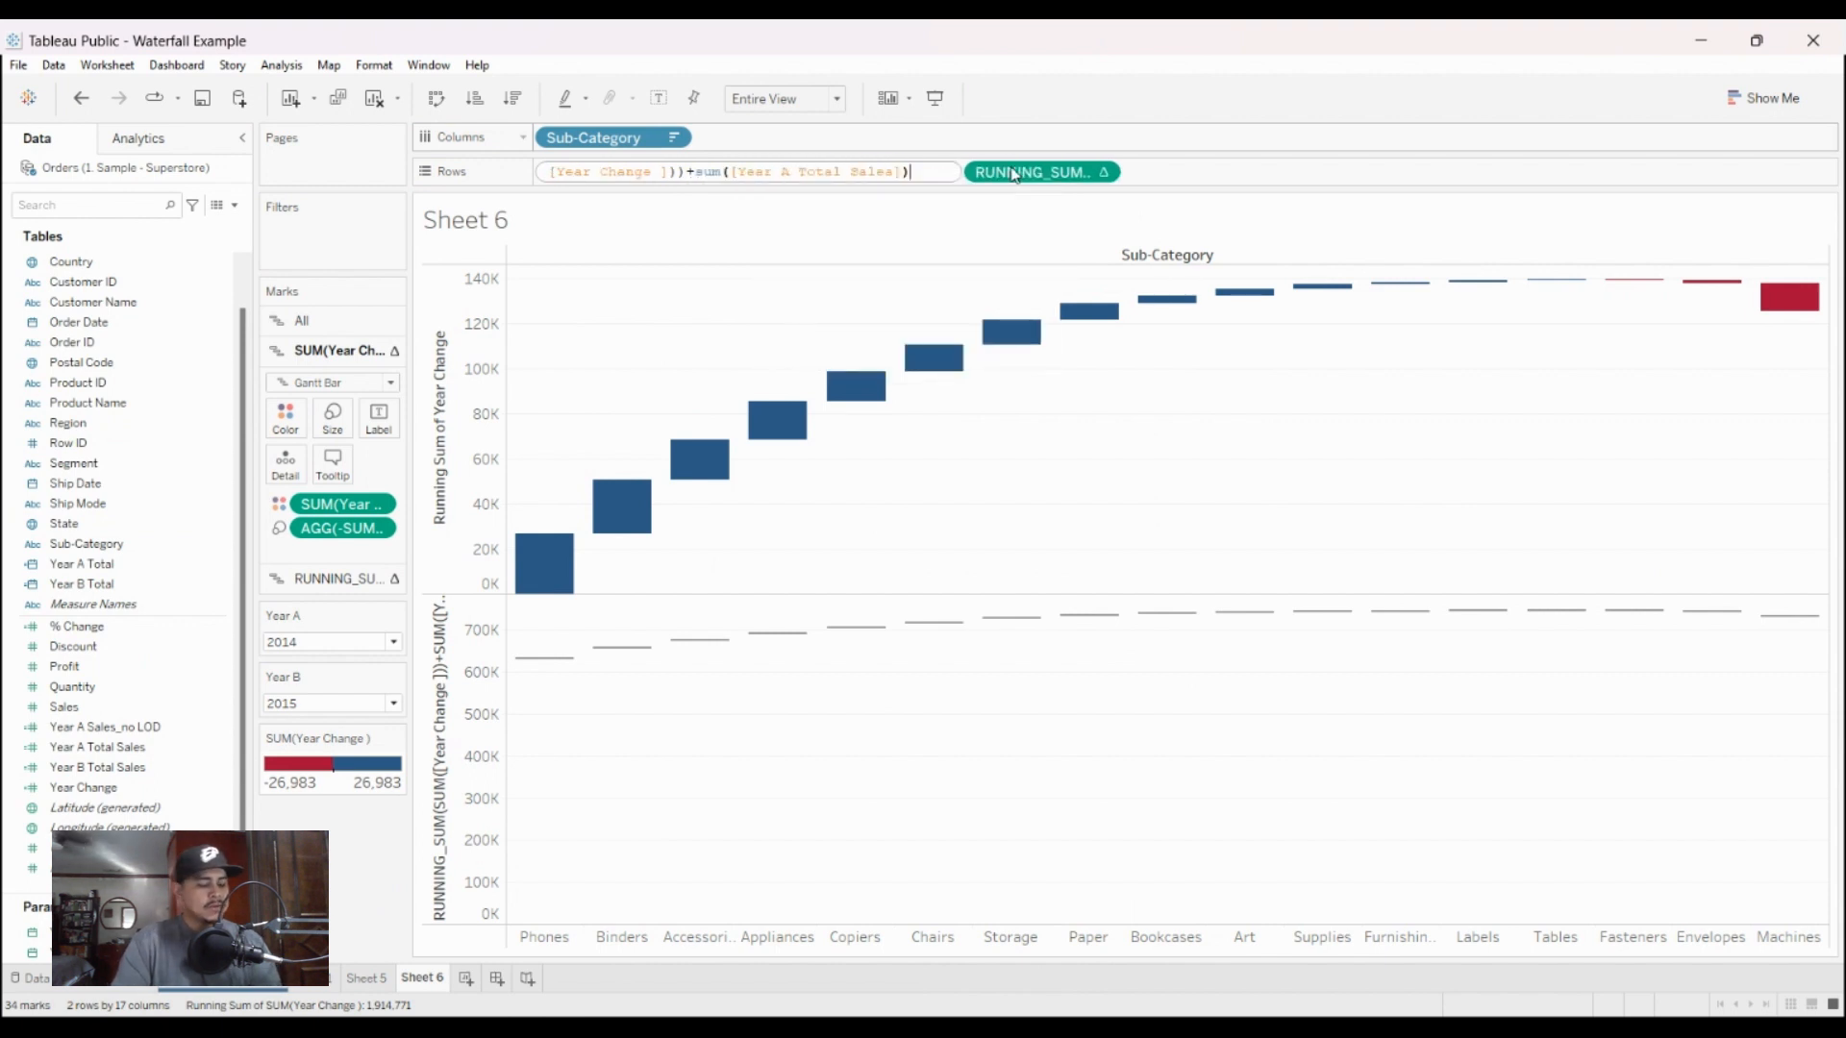
pyautogui.press('Return')
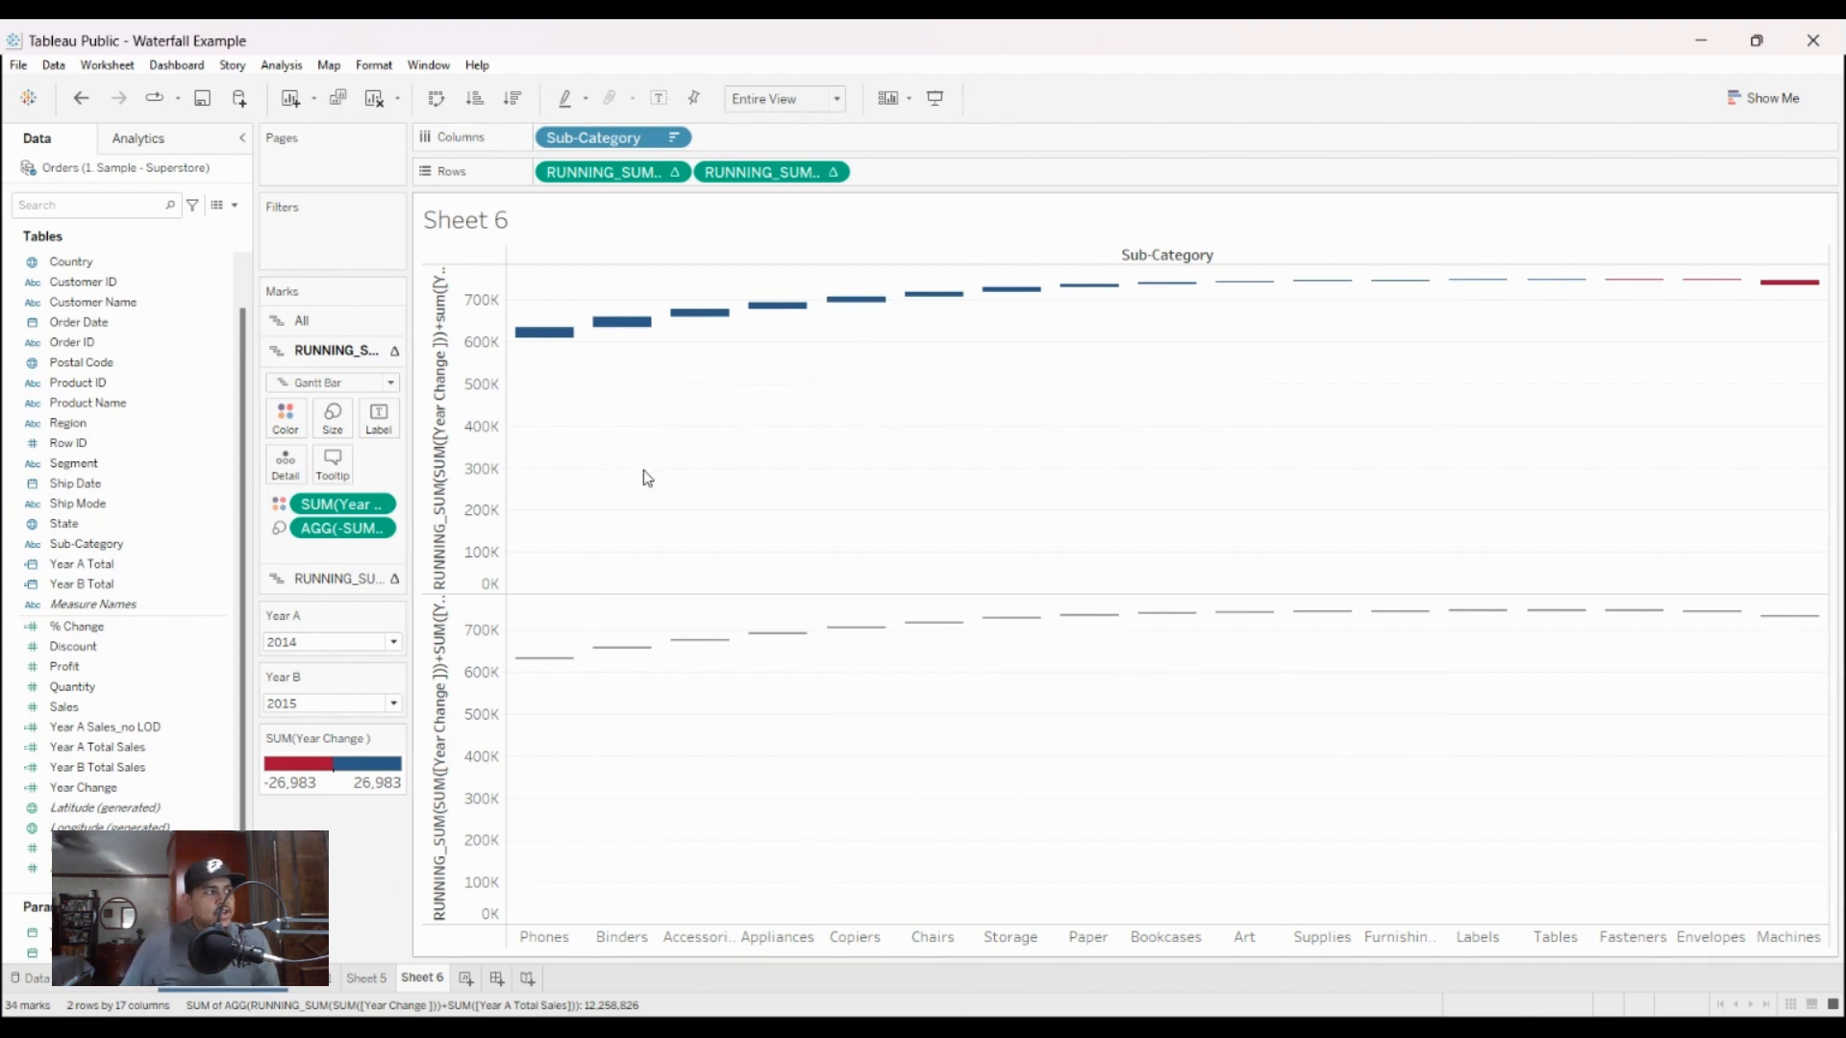
# Step: Change the mark type of the second running-sum measure on Rows to Bar
pyautogui.moveTo(643, 436)
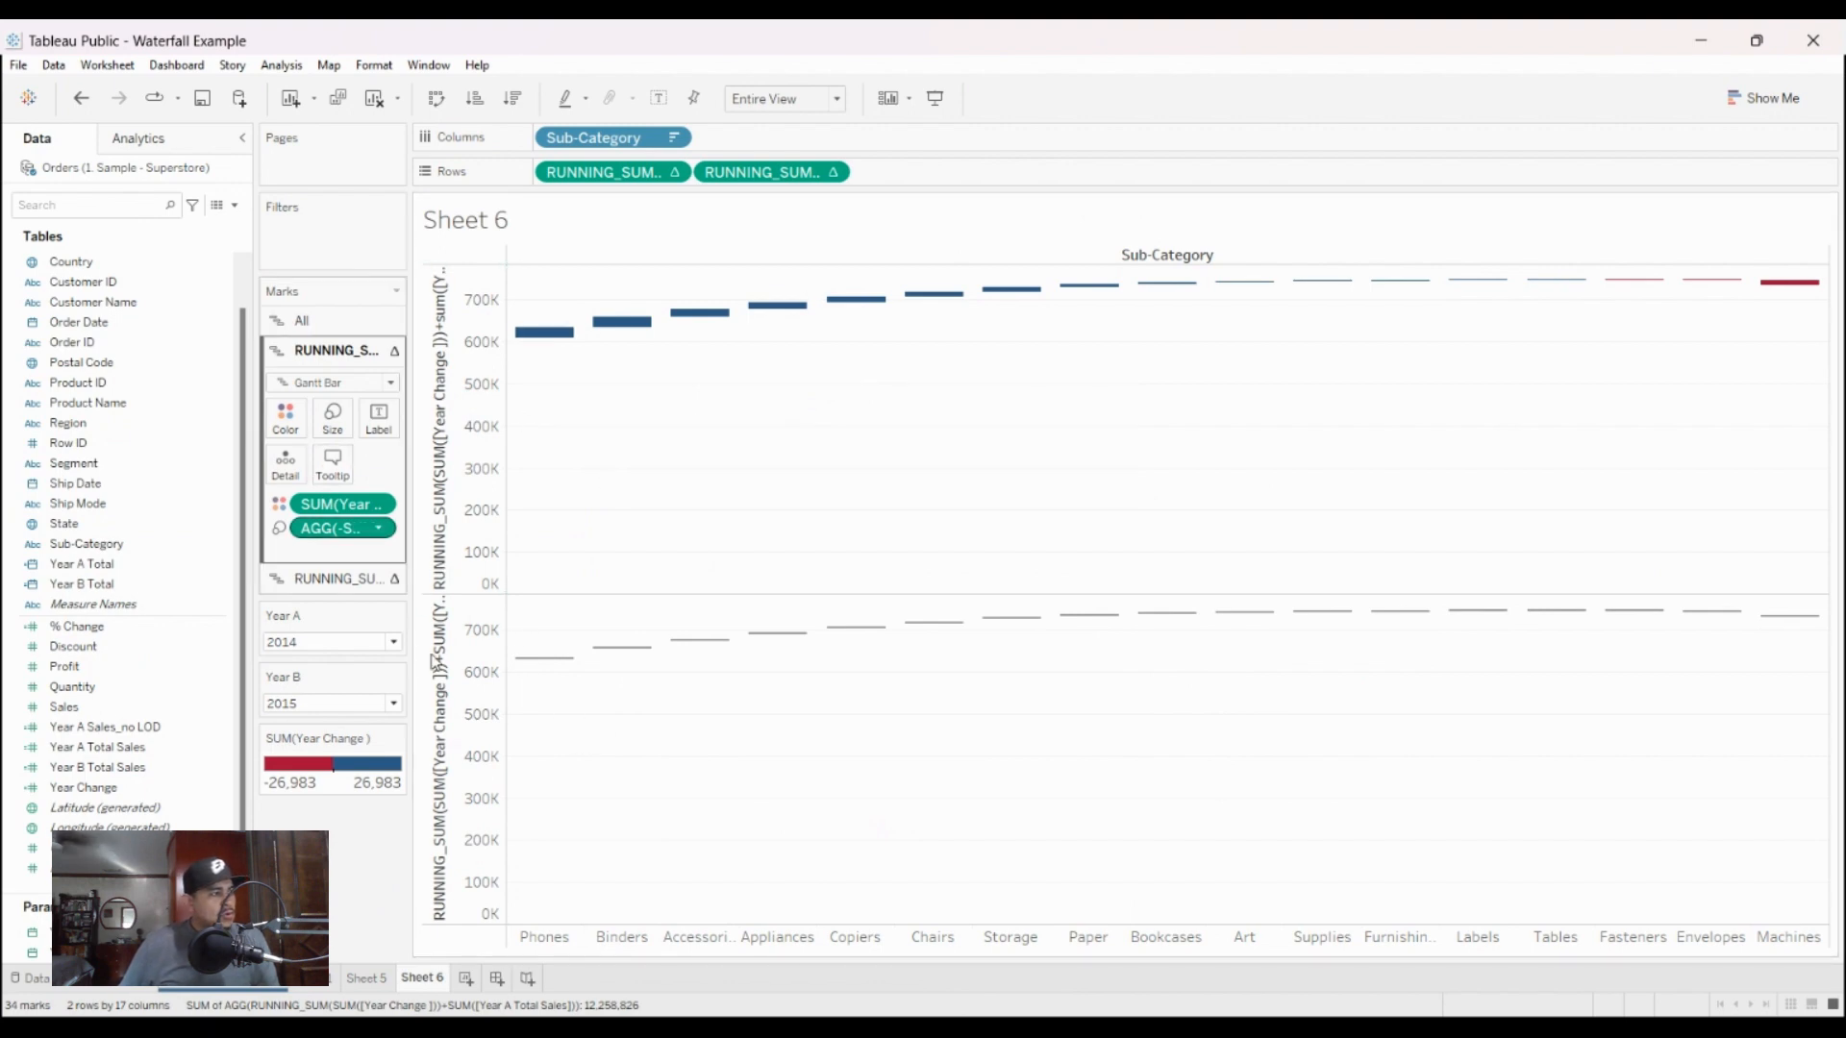
pyautogui.click(438, 678)
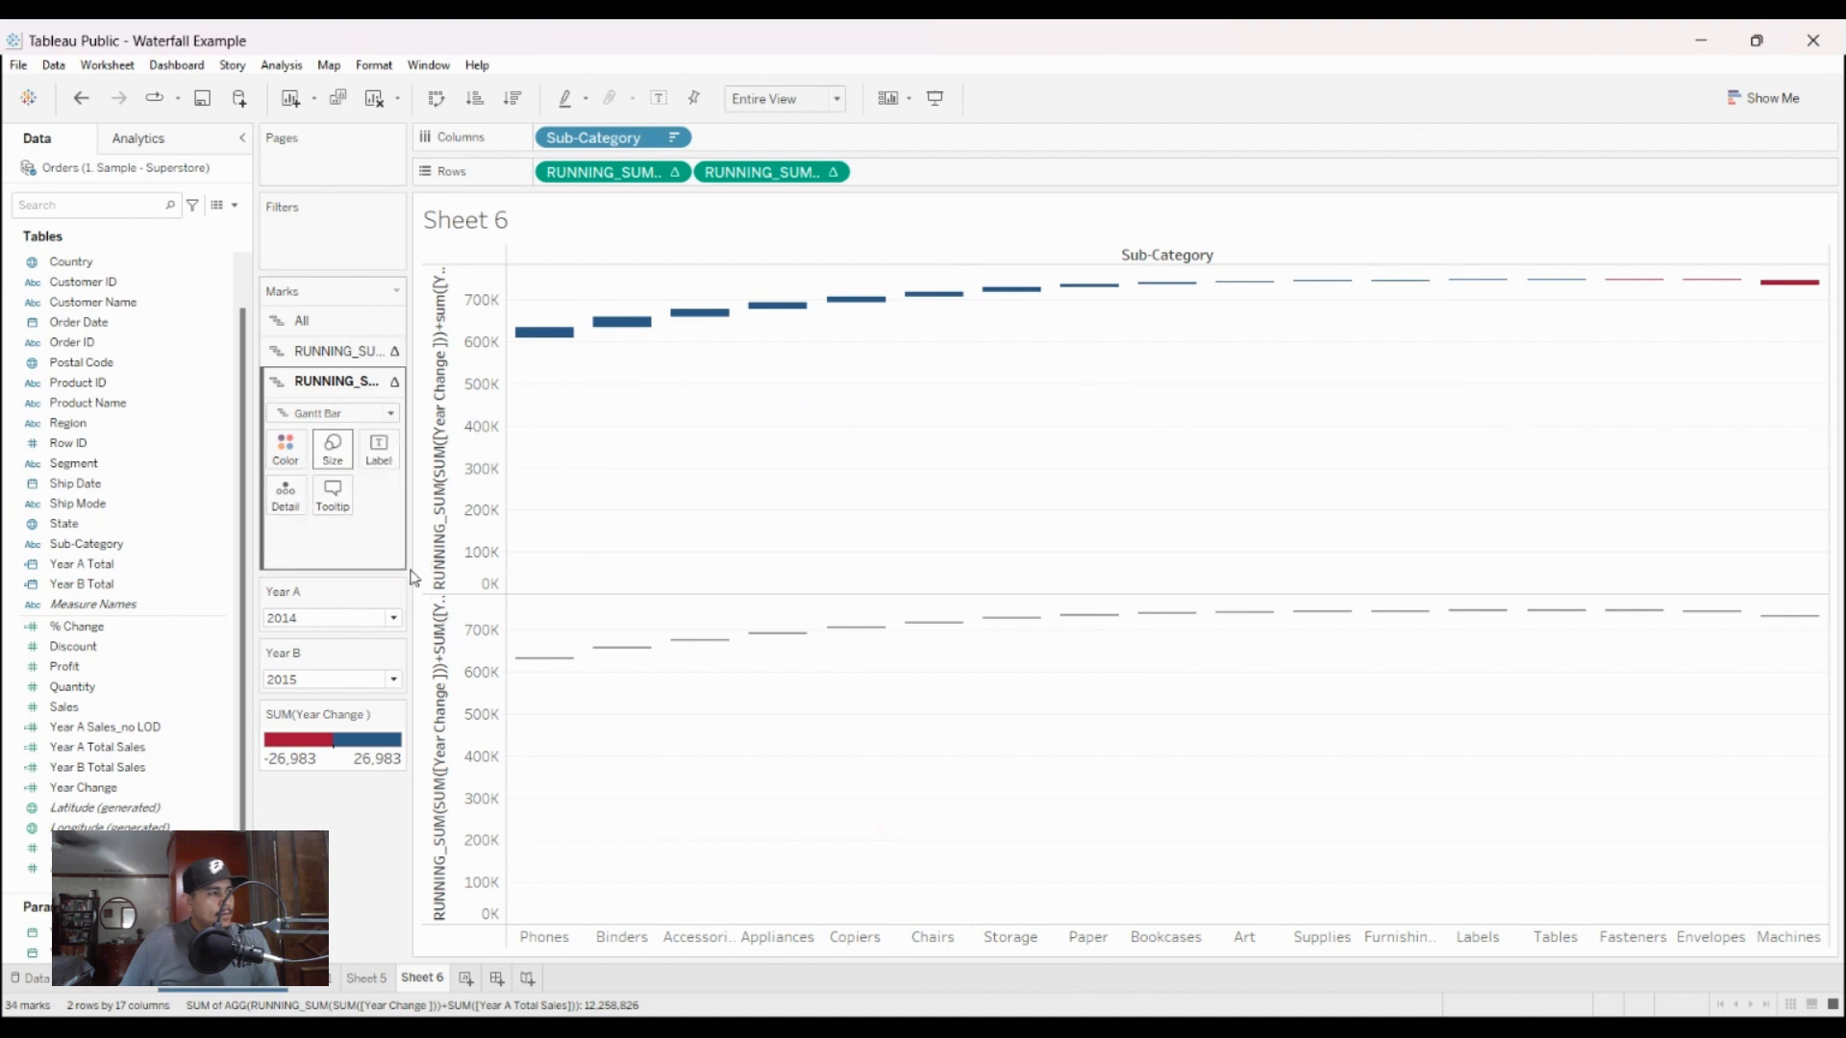
pyautogui.click(332, 455)
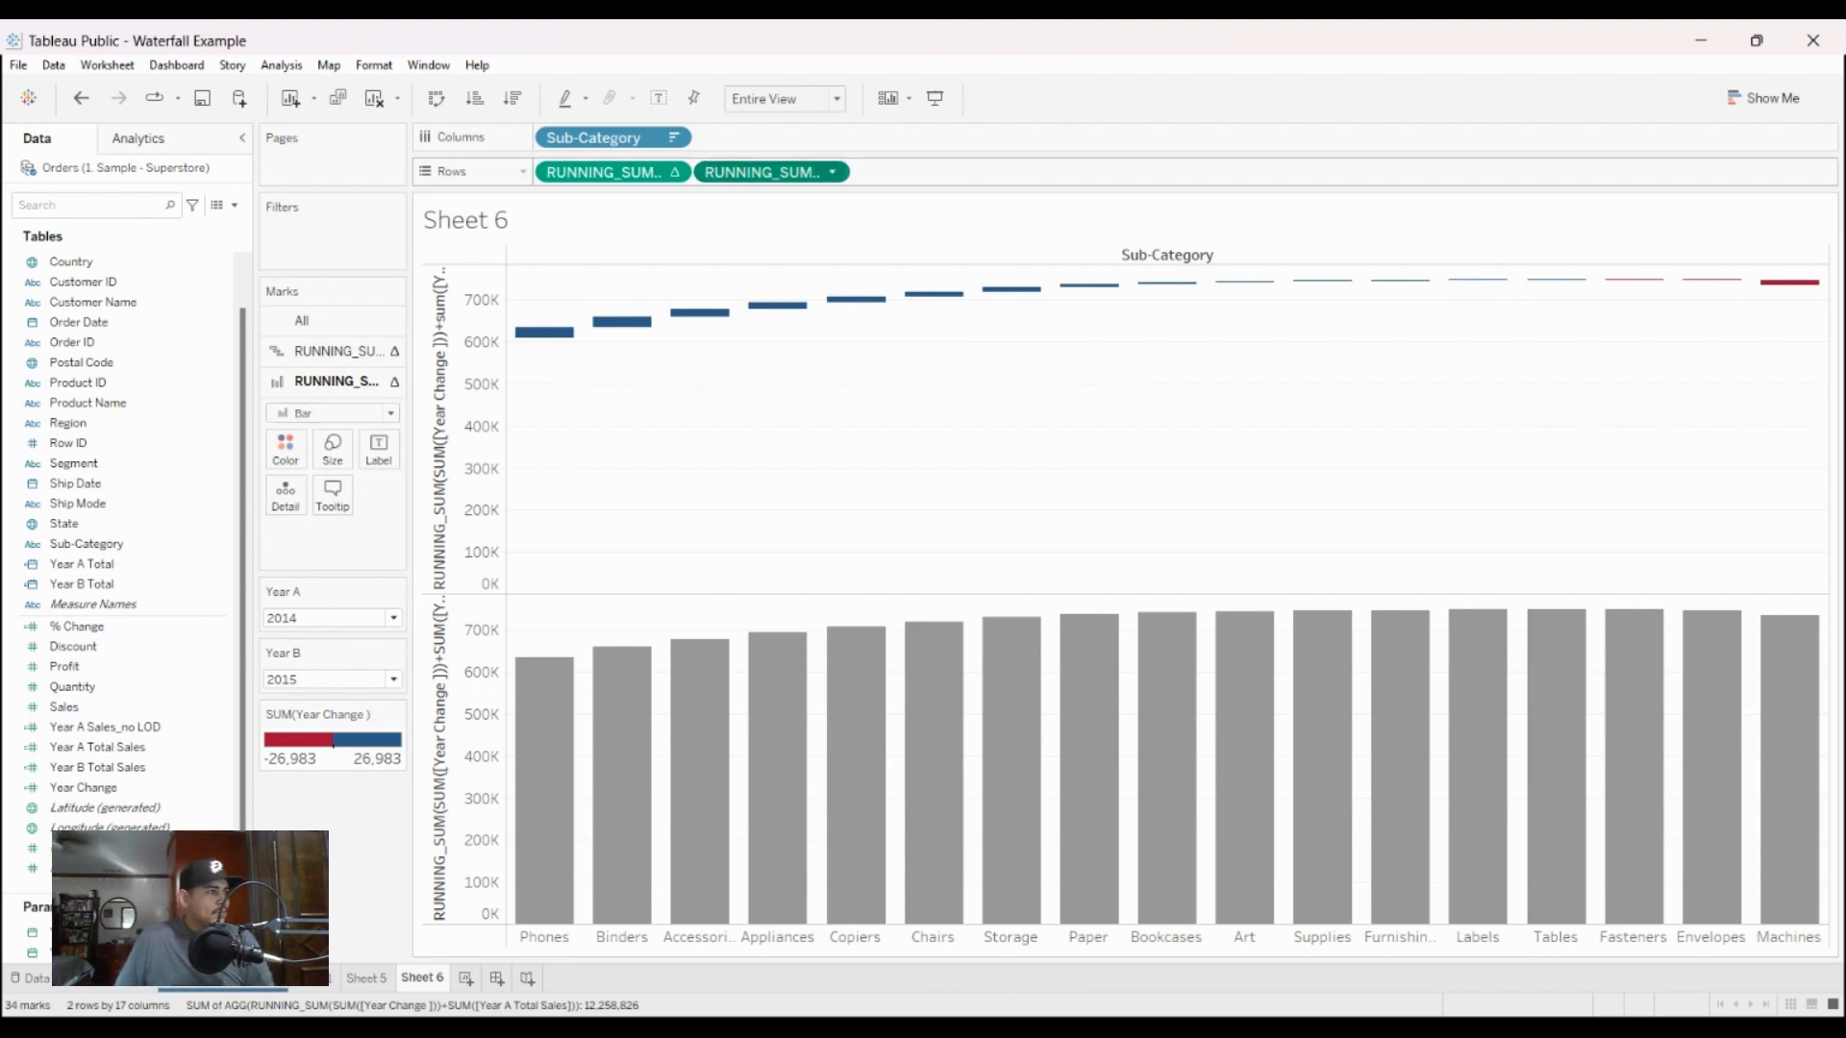
# Step: Combine the two running-sum measures on a synchronized dual axis and place the bar measure first on Rows
pyautogui.click(1051, 507)
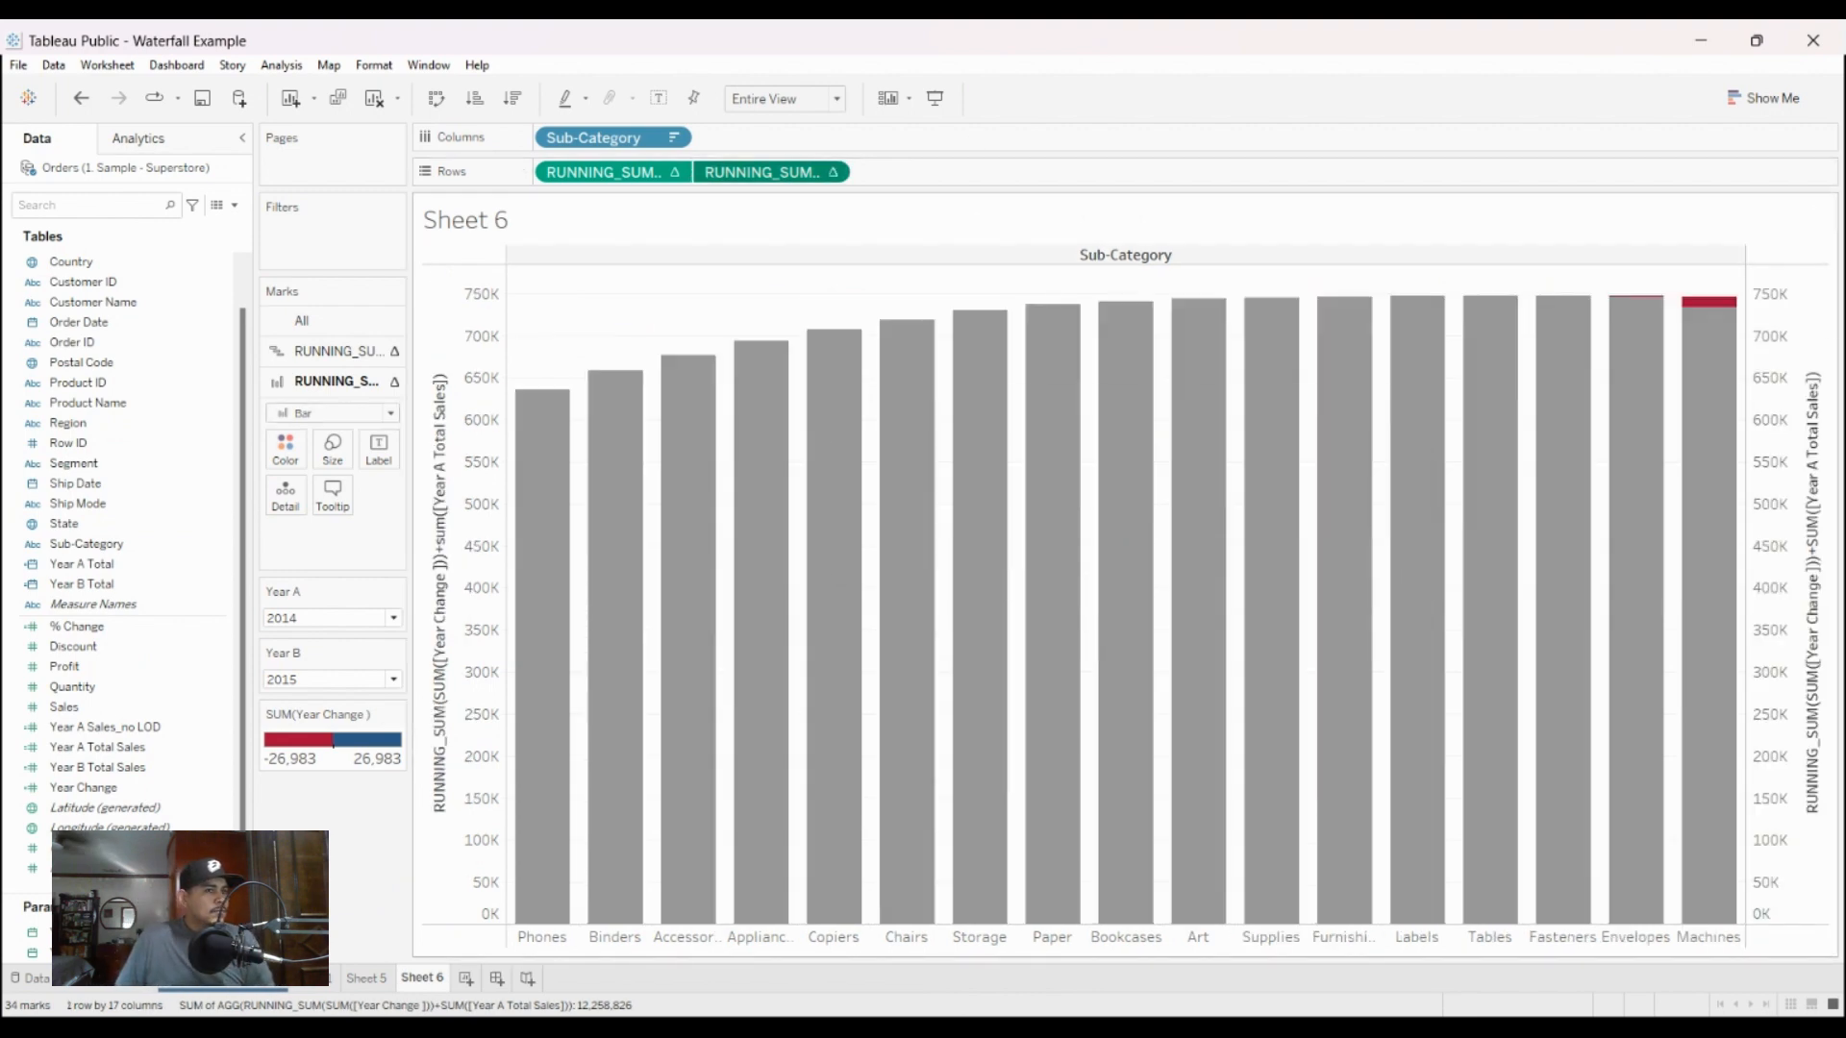
pyautogui.rightClick(1787, 543)
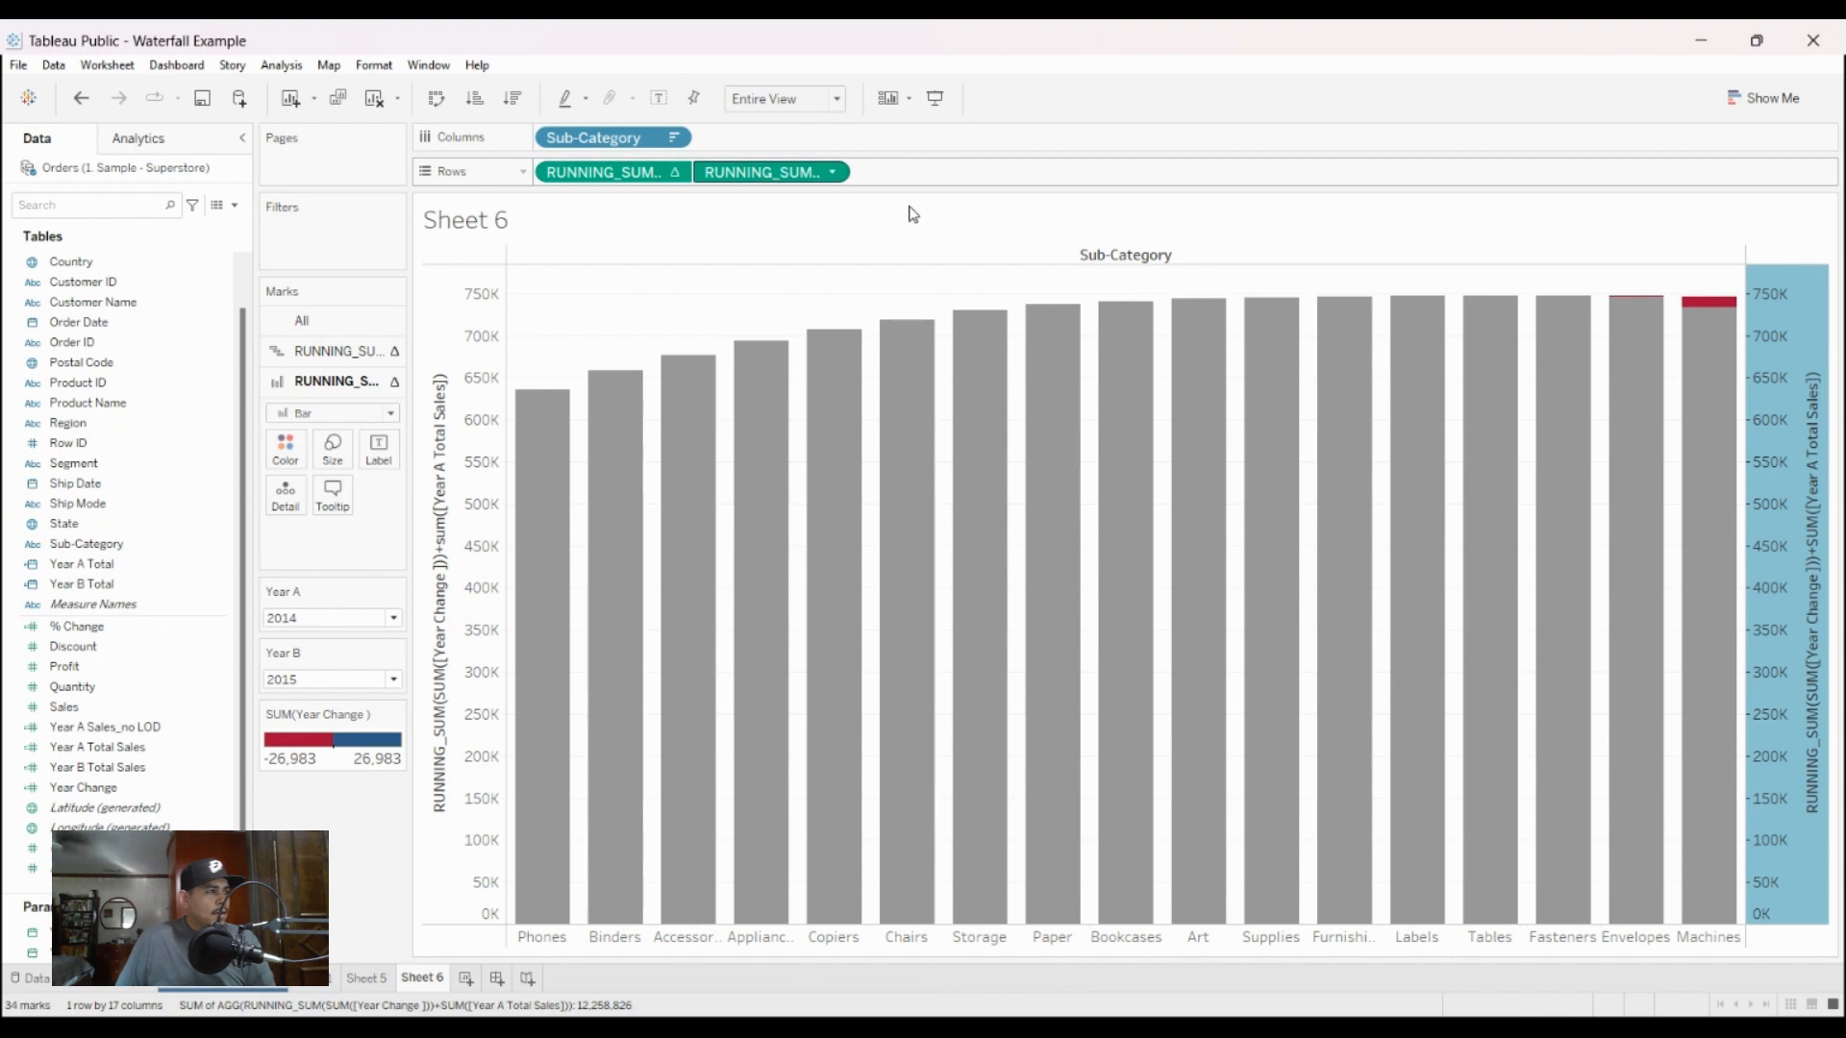
pyautogui.moveTo(734, 172); pyautogui.dragTo(550, 172)
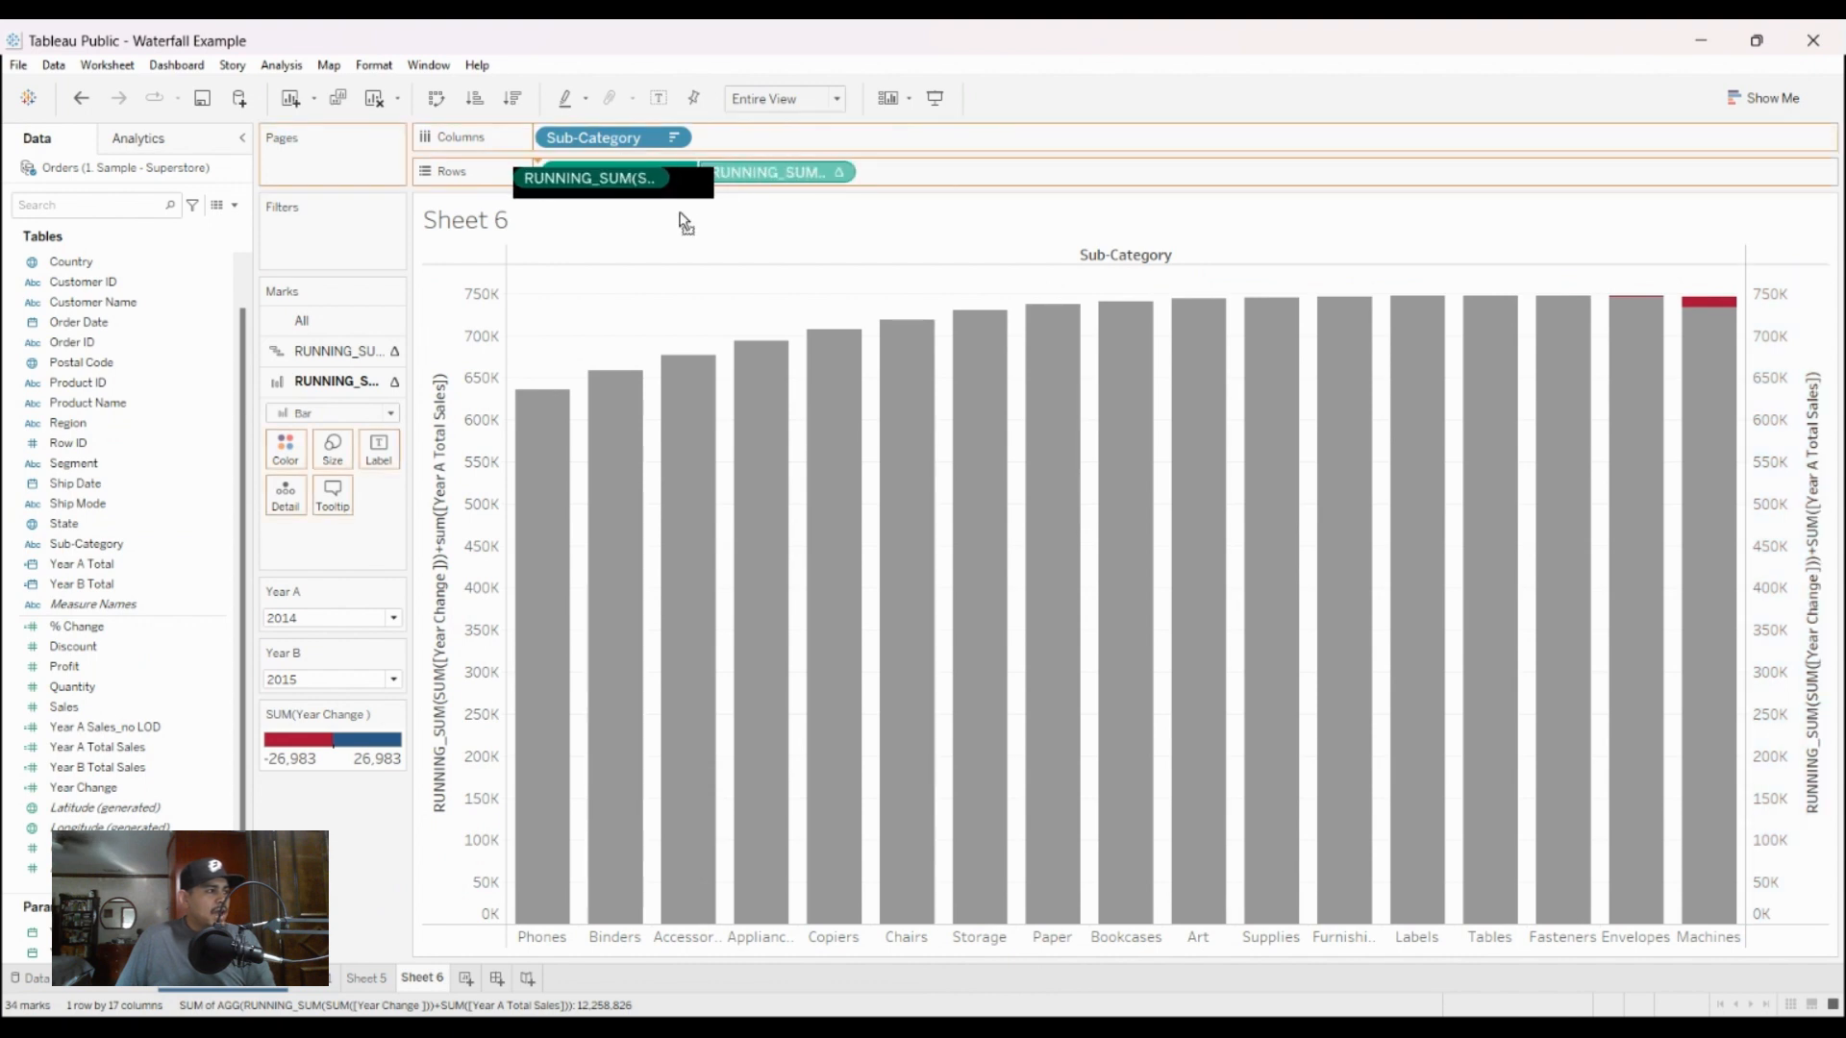
pyautogui.moveTo(684, 223); pyautogui.dragTo(567, 173)
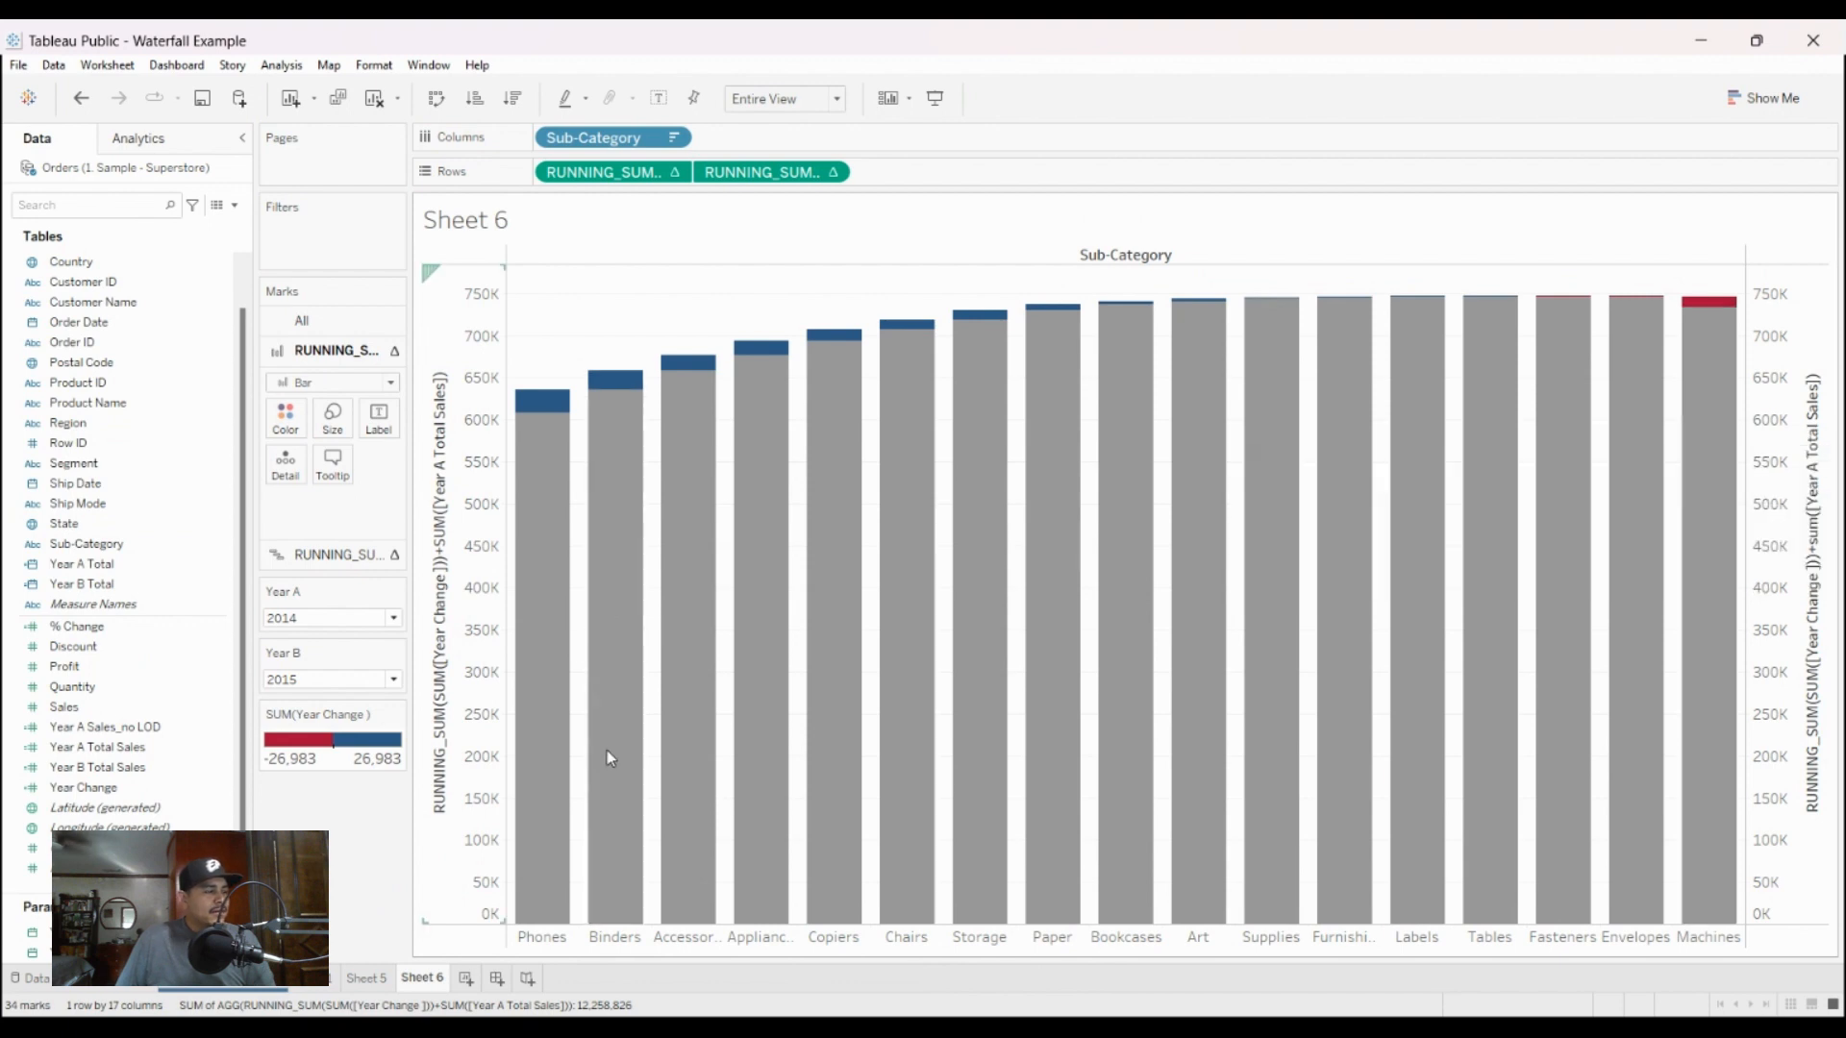
# Step: Hide the axis headers of both running-sum measures in the waterfall chart
pyautogui.moveTo(650, 548)
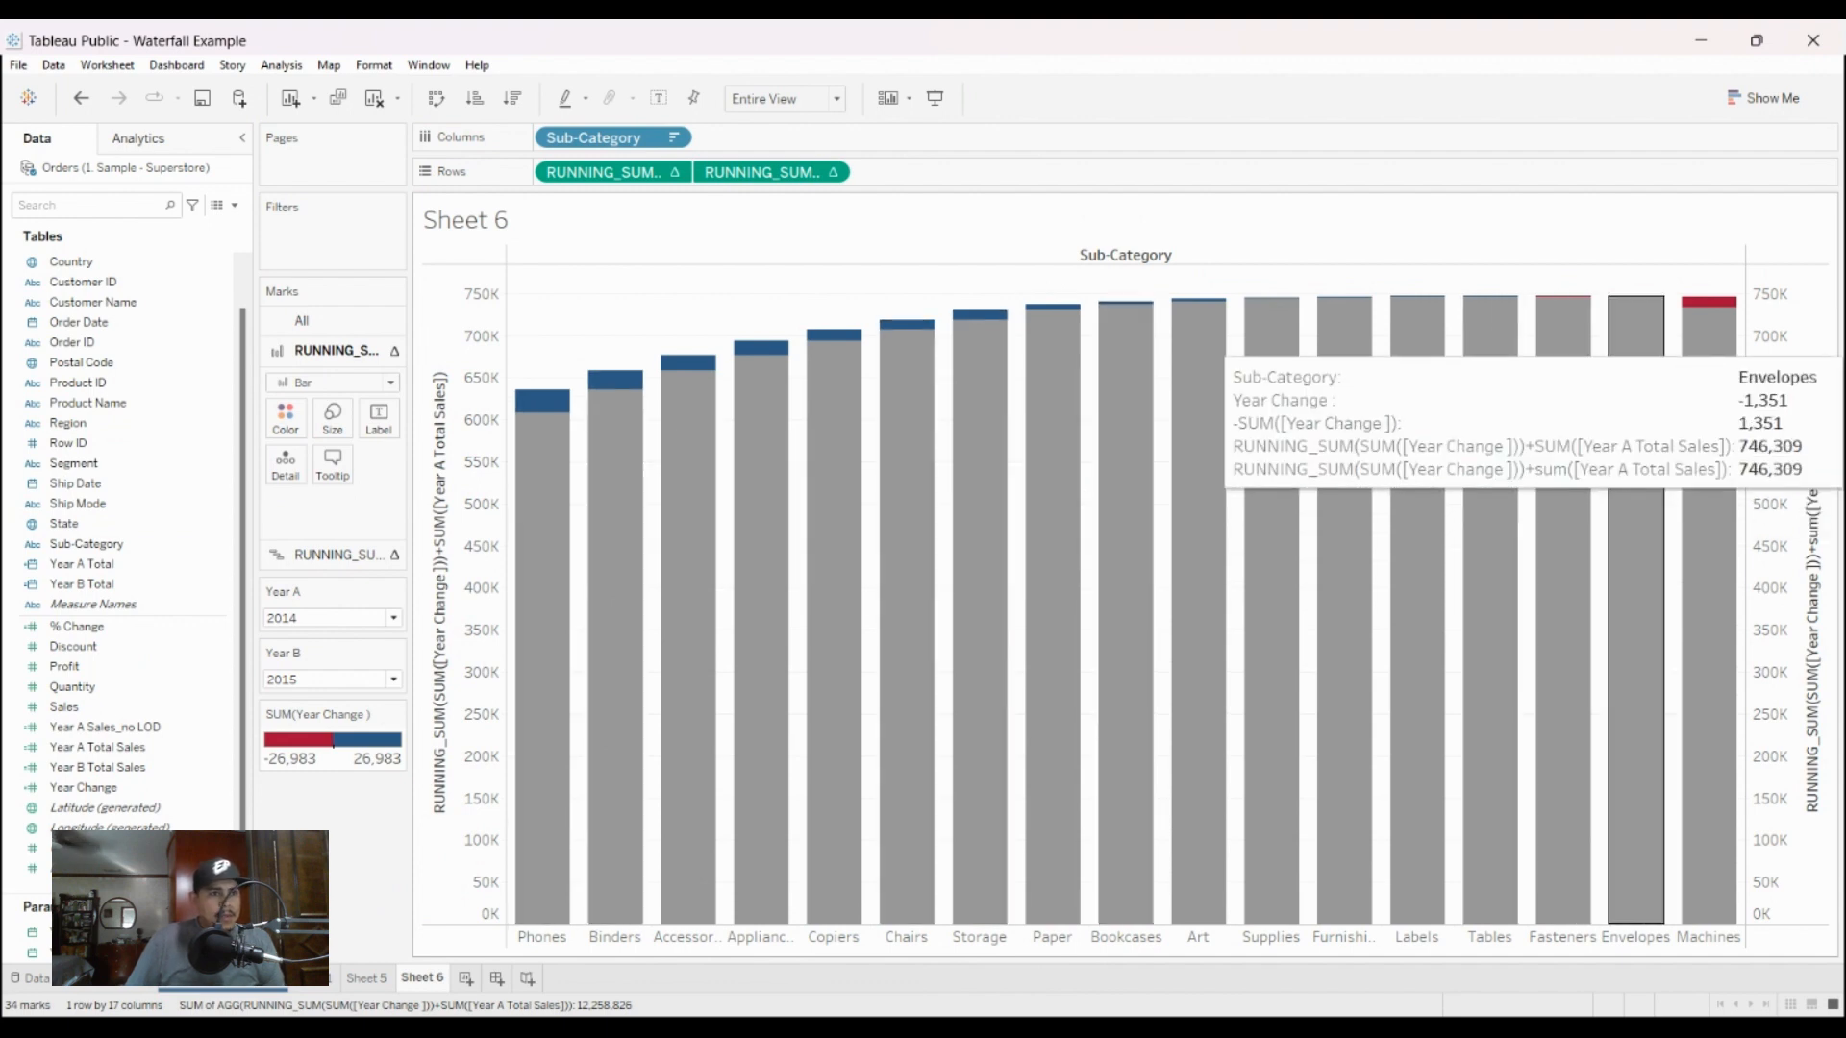
pyautogui.moveTo(1709, 404)
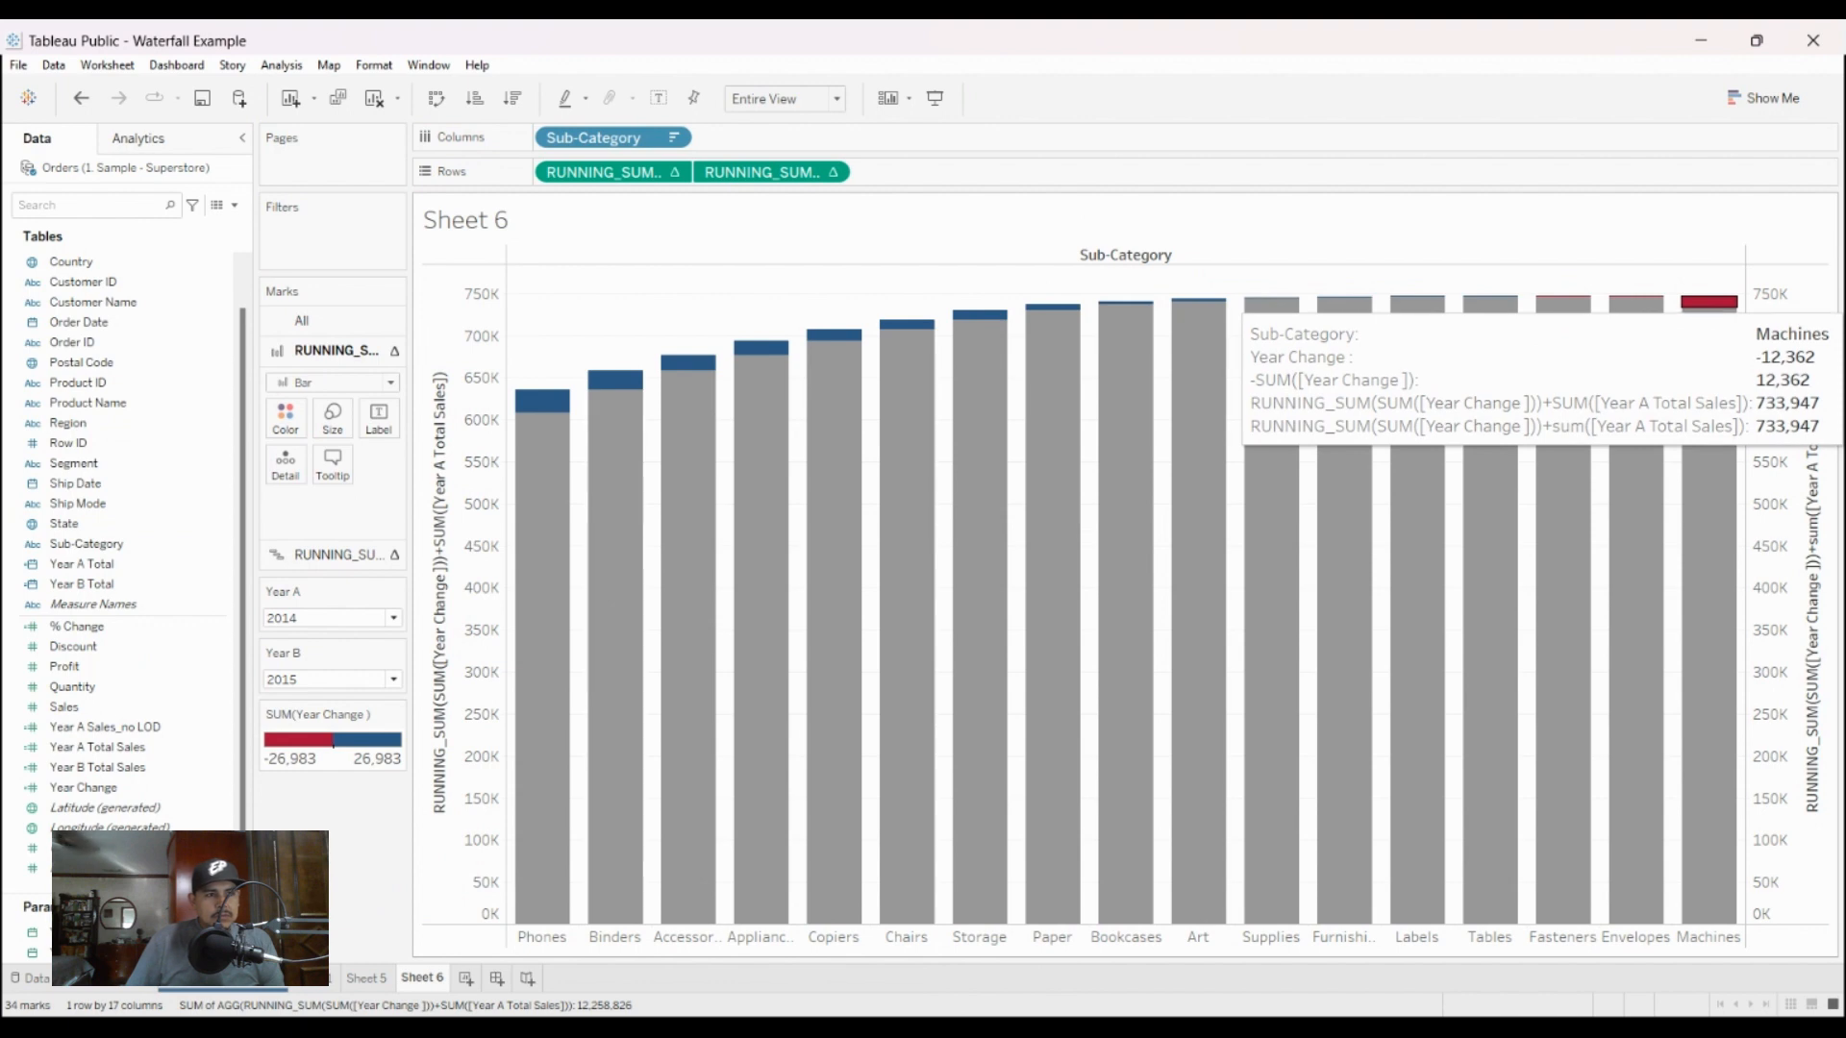
pyautogui.moveTo(1563, 403)
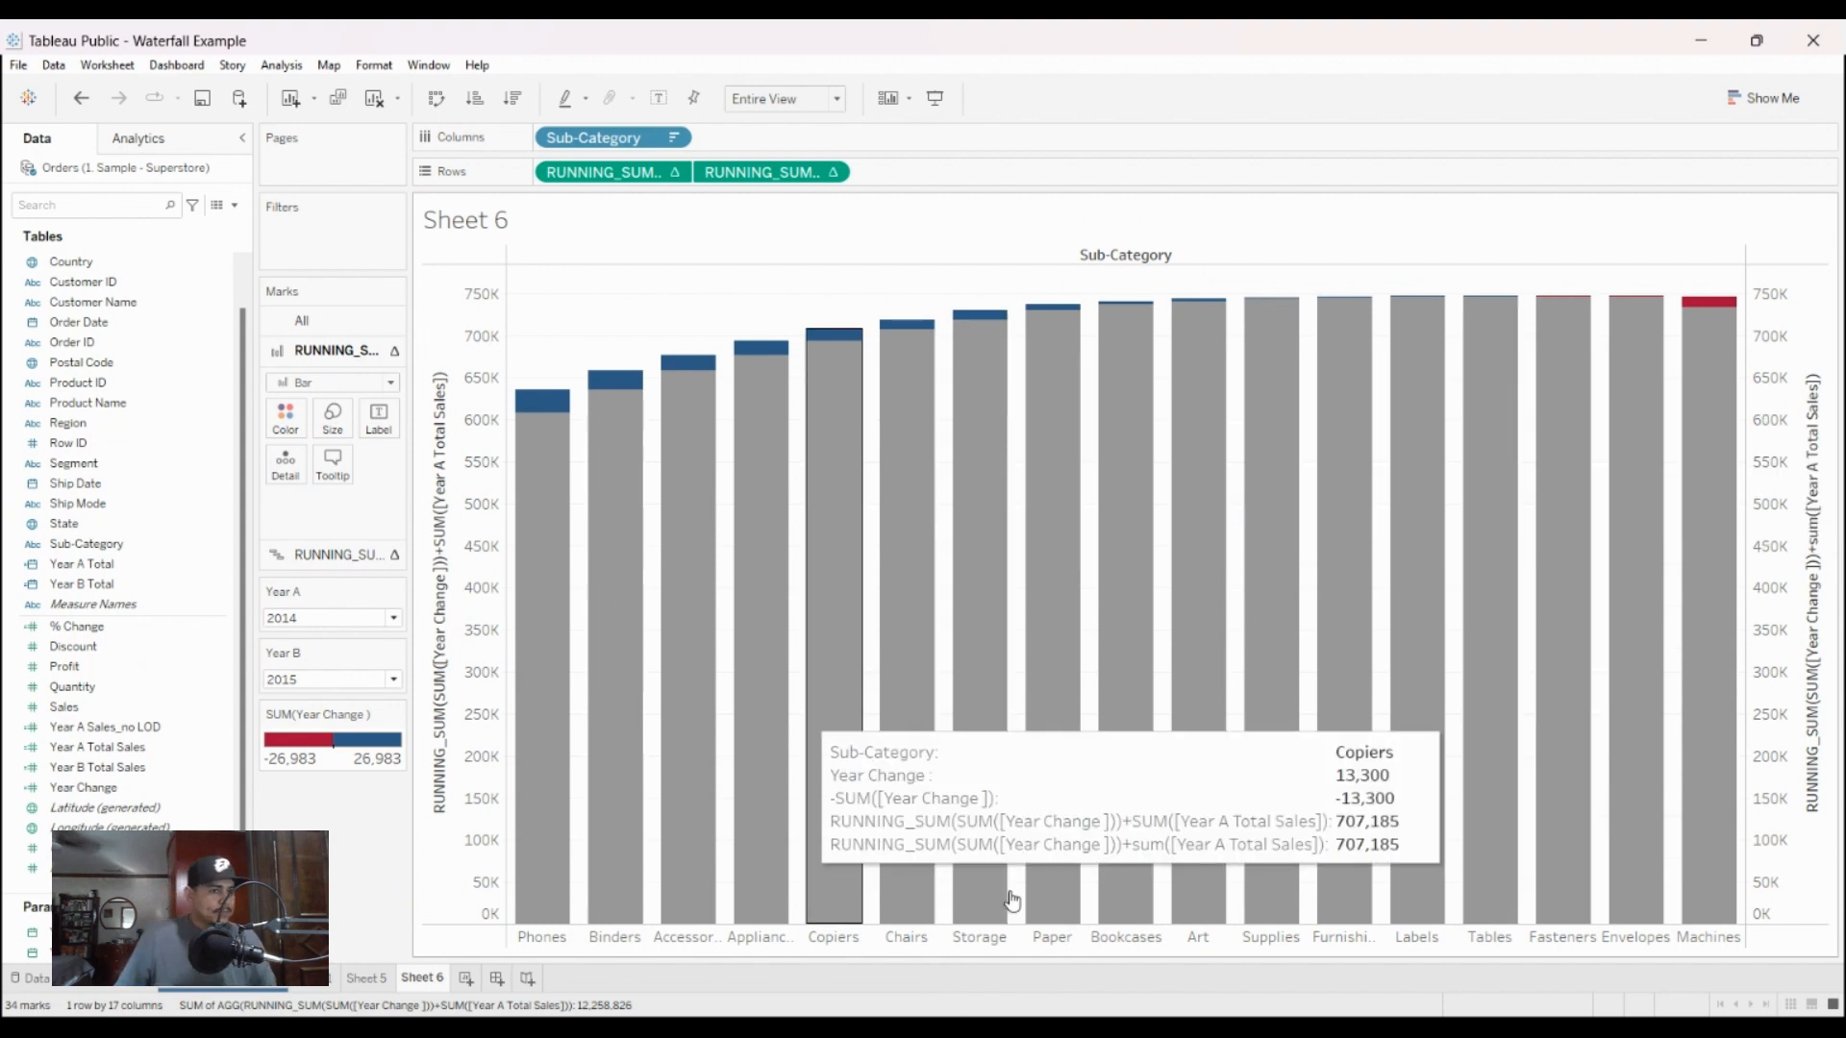
pyautogui.click(1786, 596)
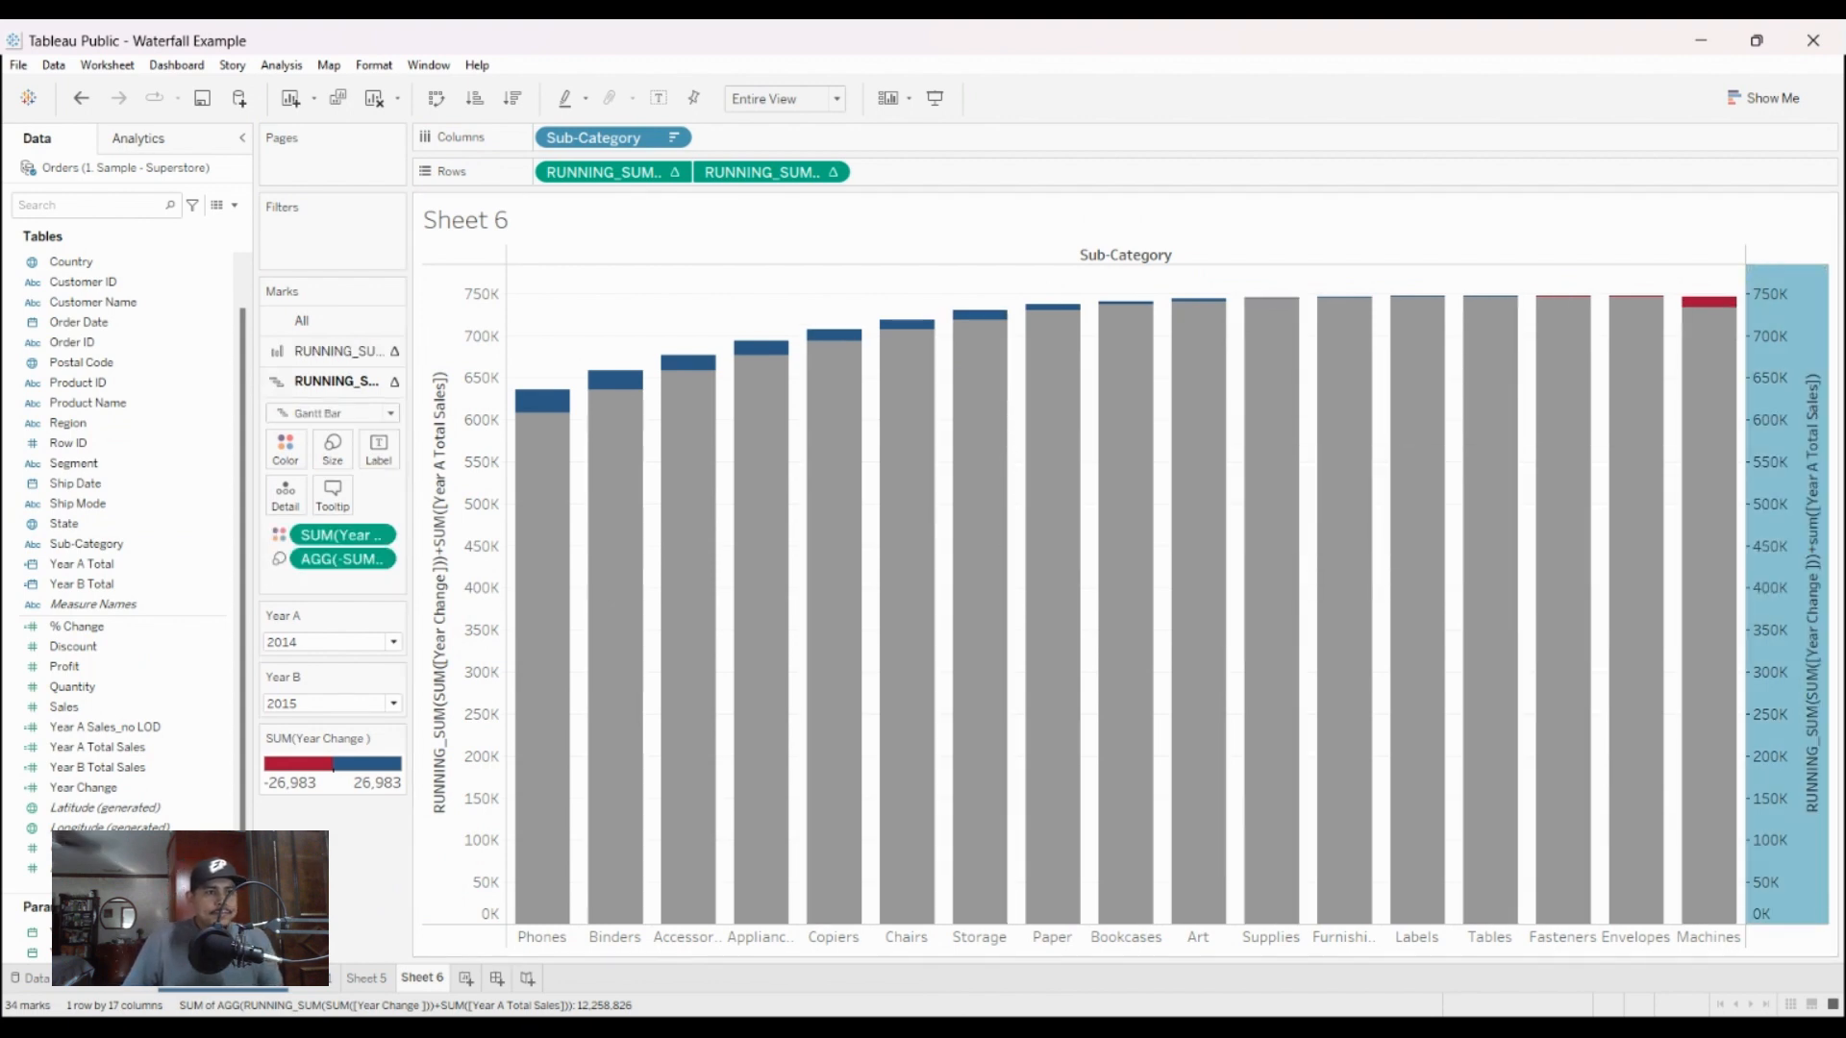
pyautogui.click(1716, 679)
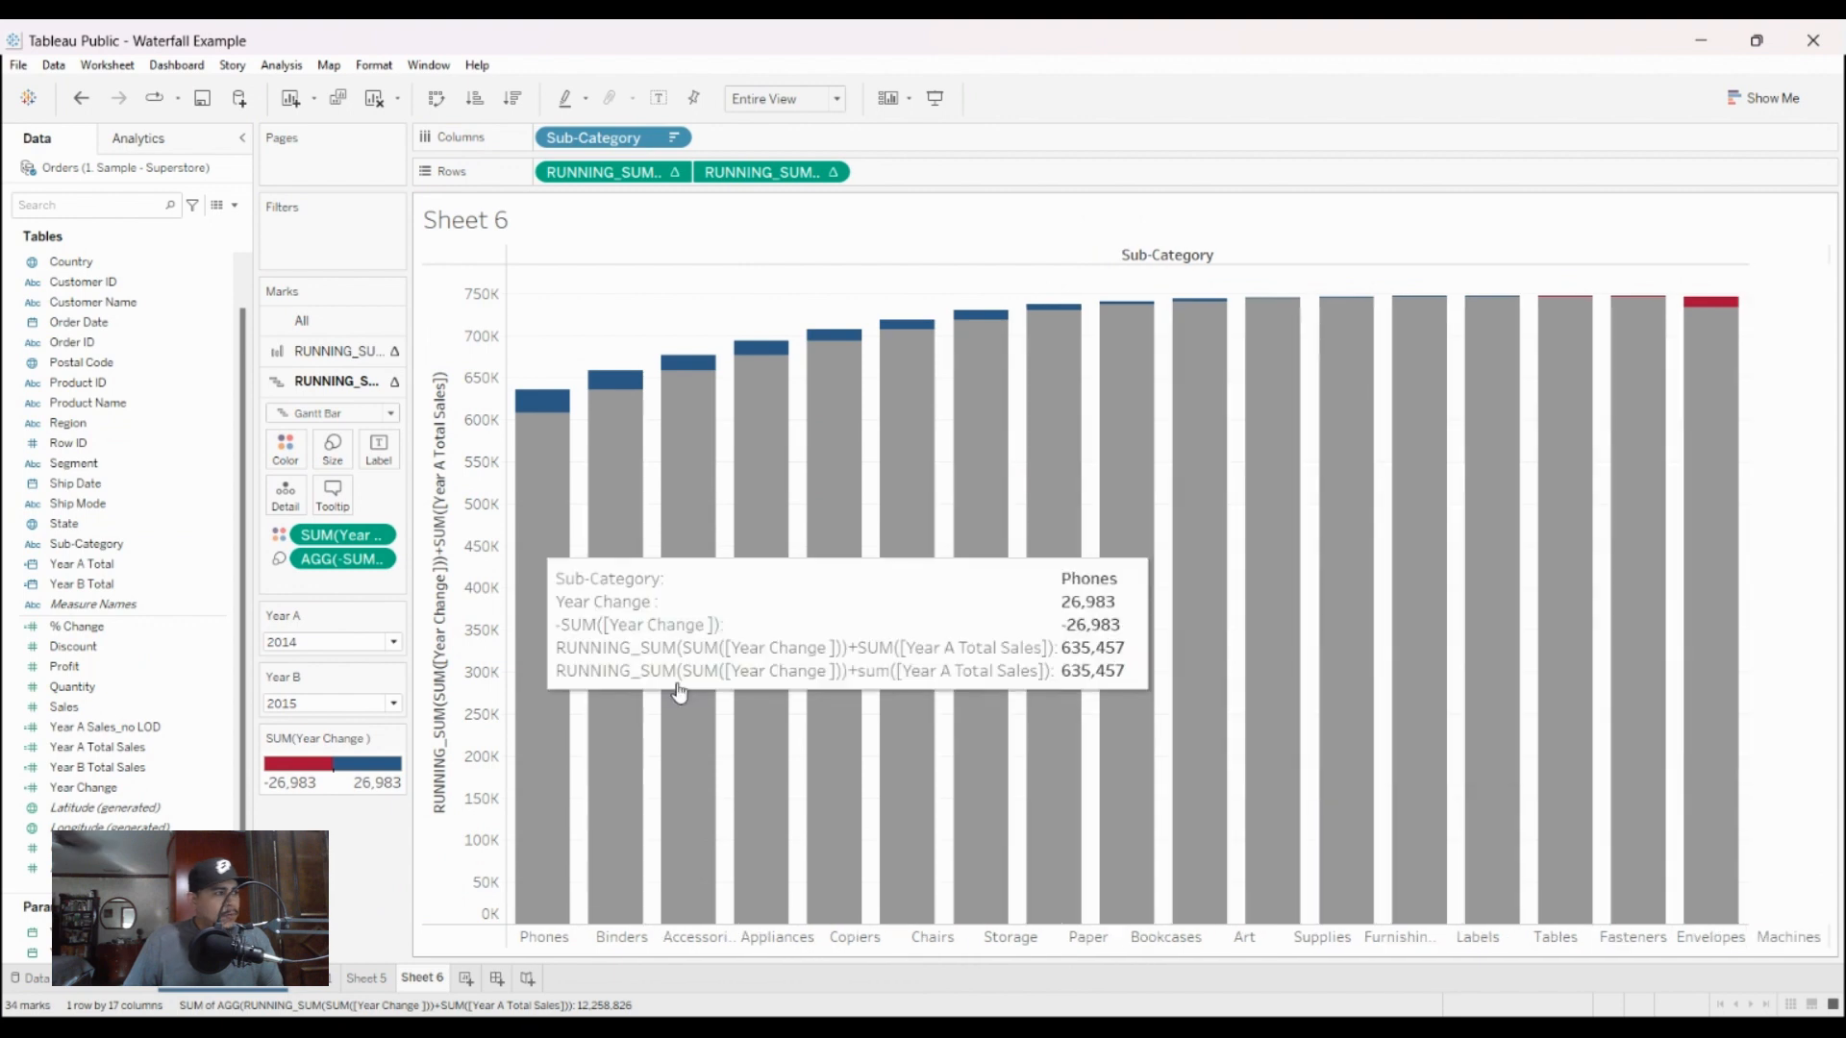
pyautogui.rightClick(467, 596)
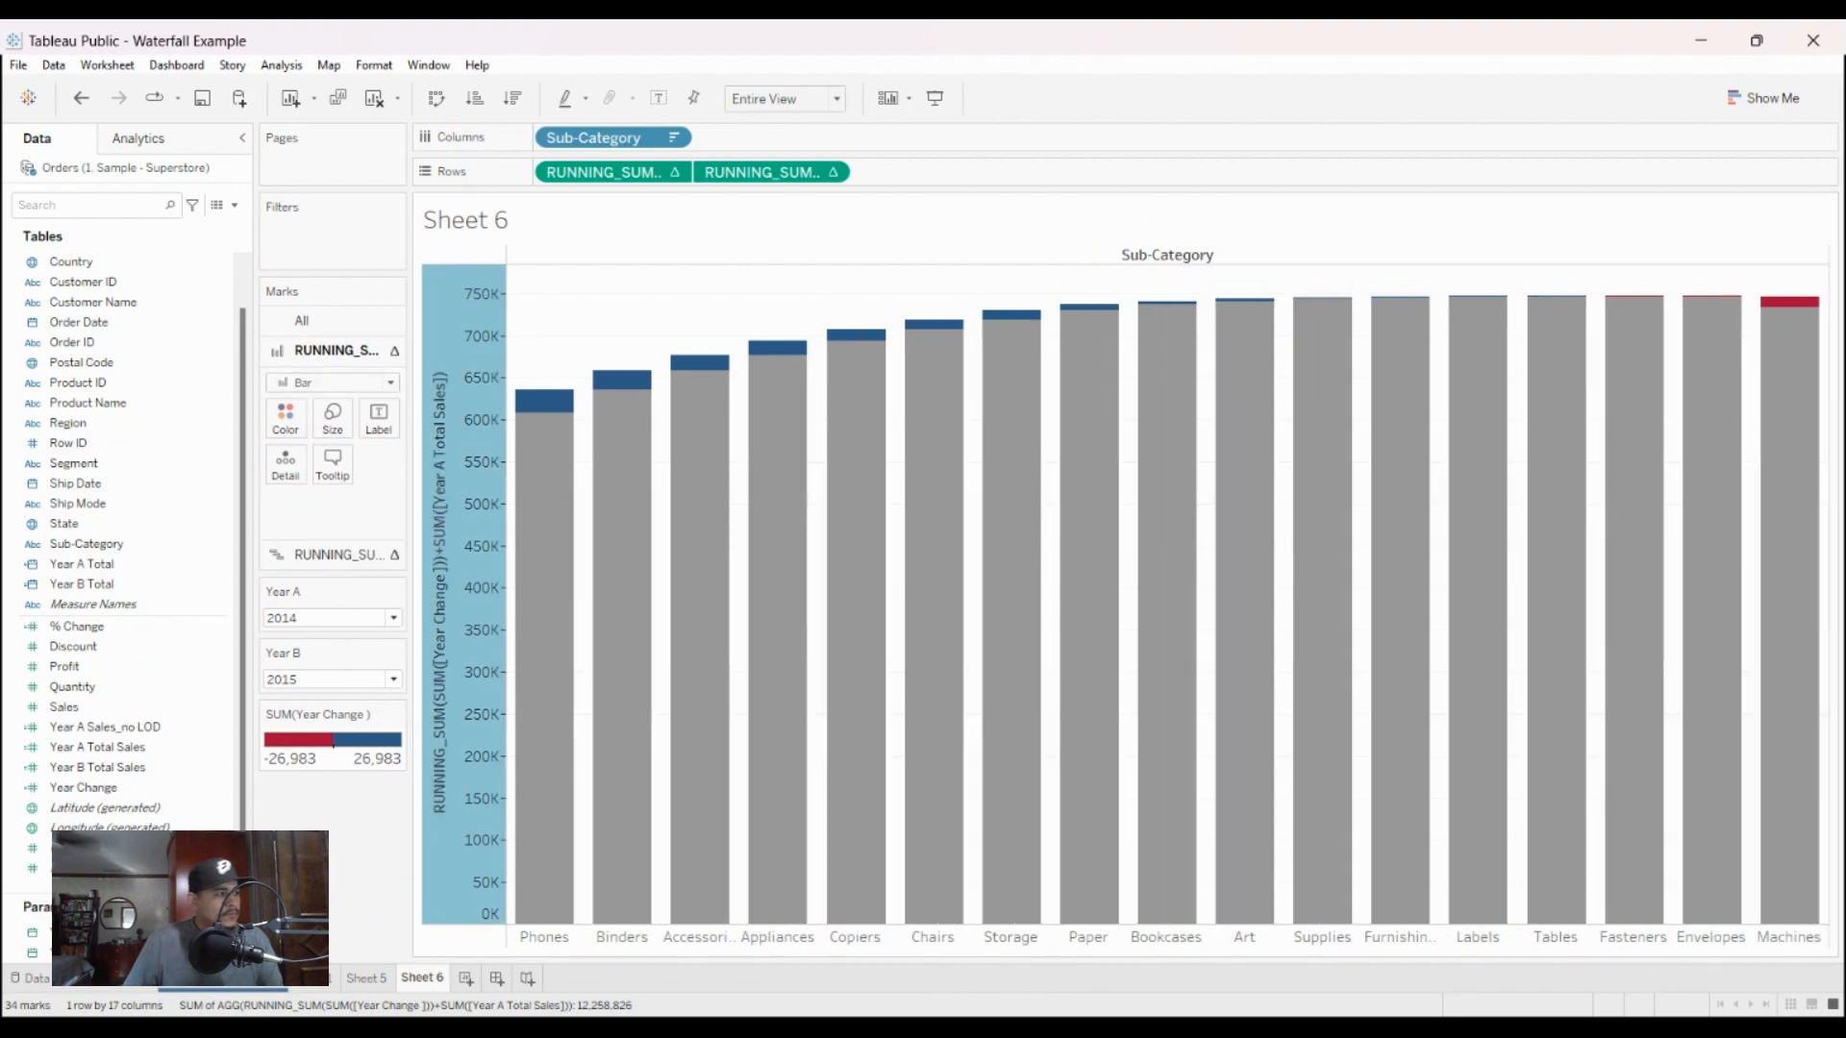
pyautogui.click(696, 896)
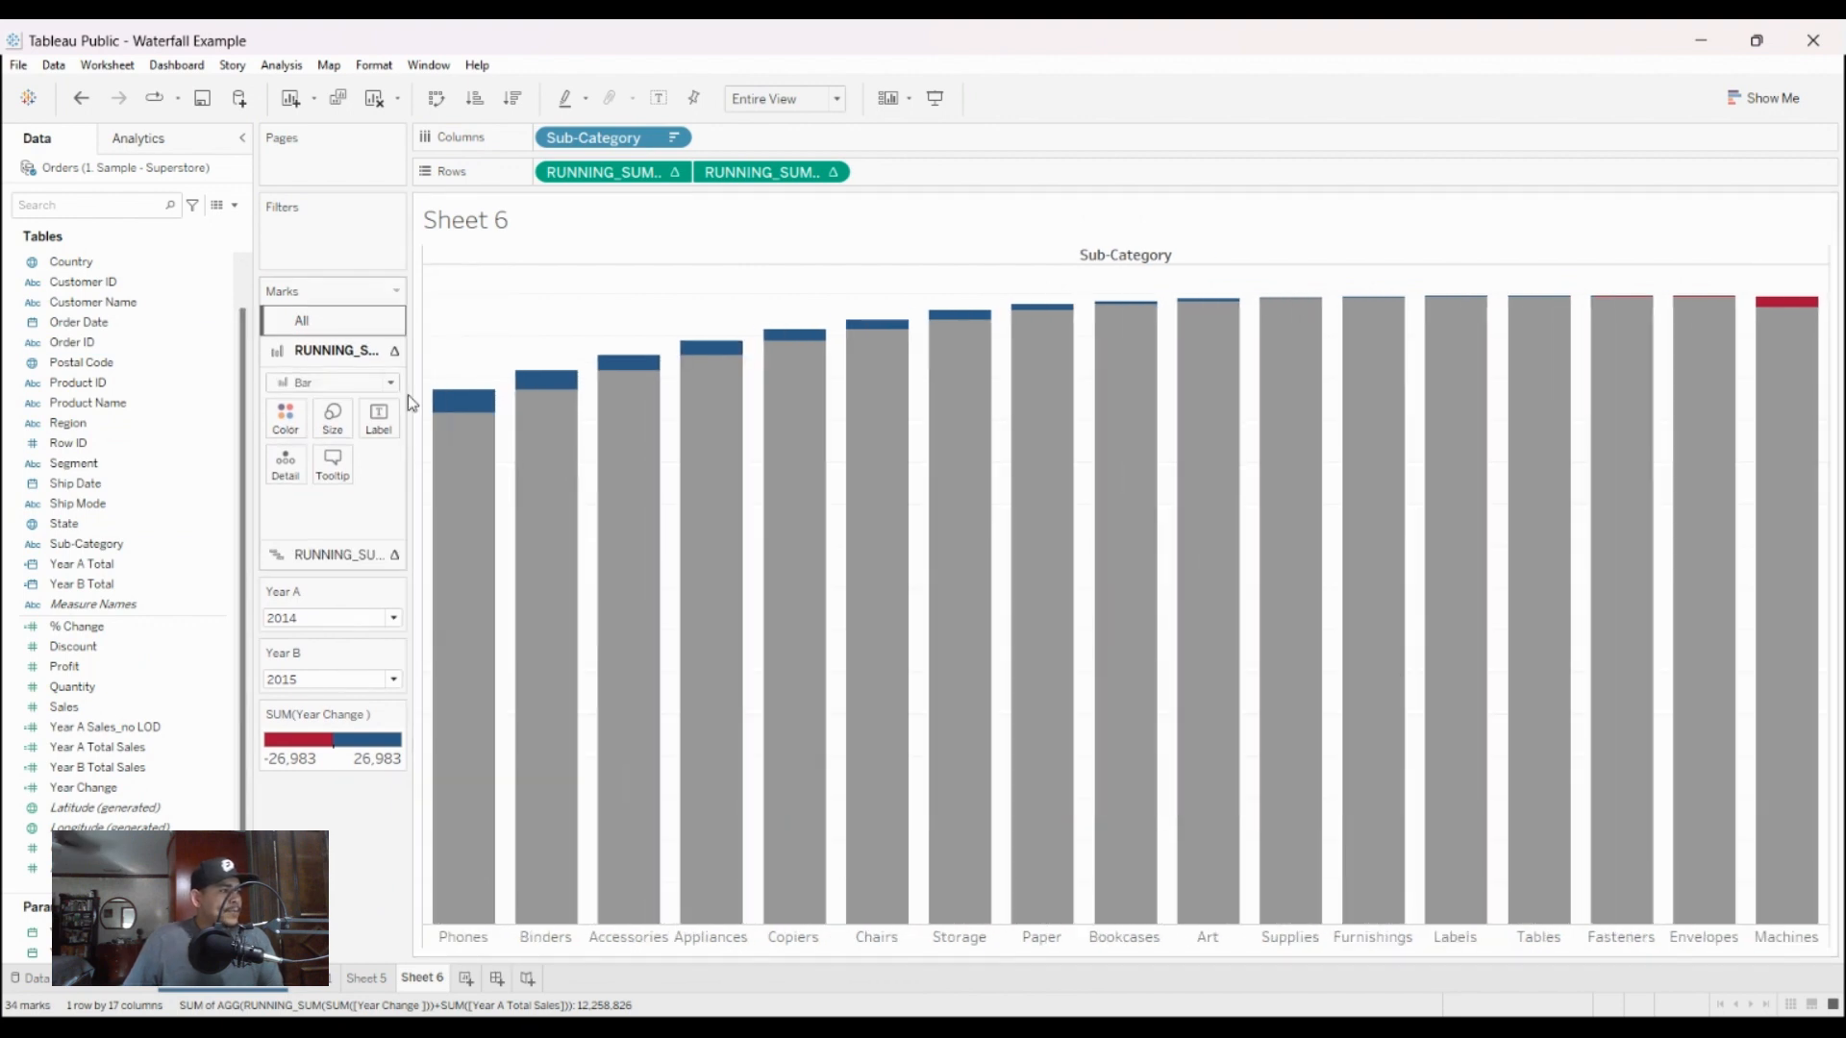
# Step: Add % Change to the Gantt bar tooltip and delete the negated Year Change and running-sum lines from its text
pyautogui.click(333, 554)
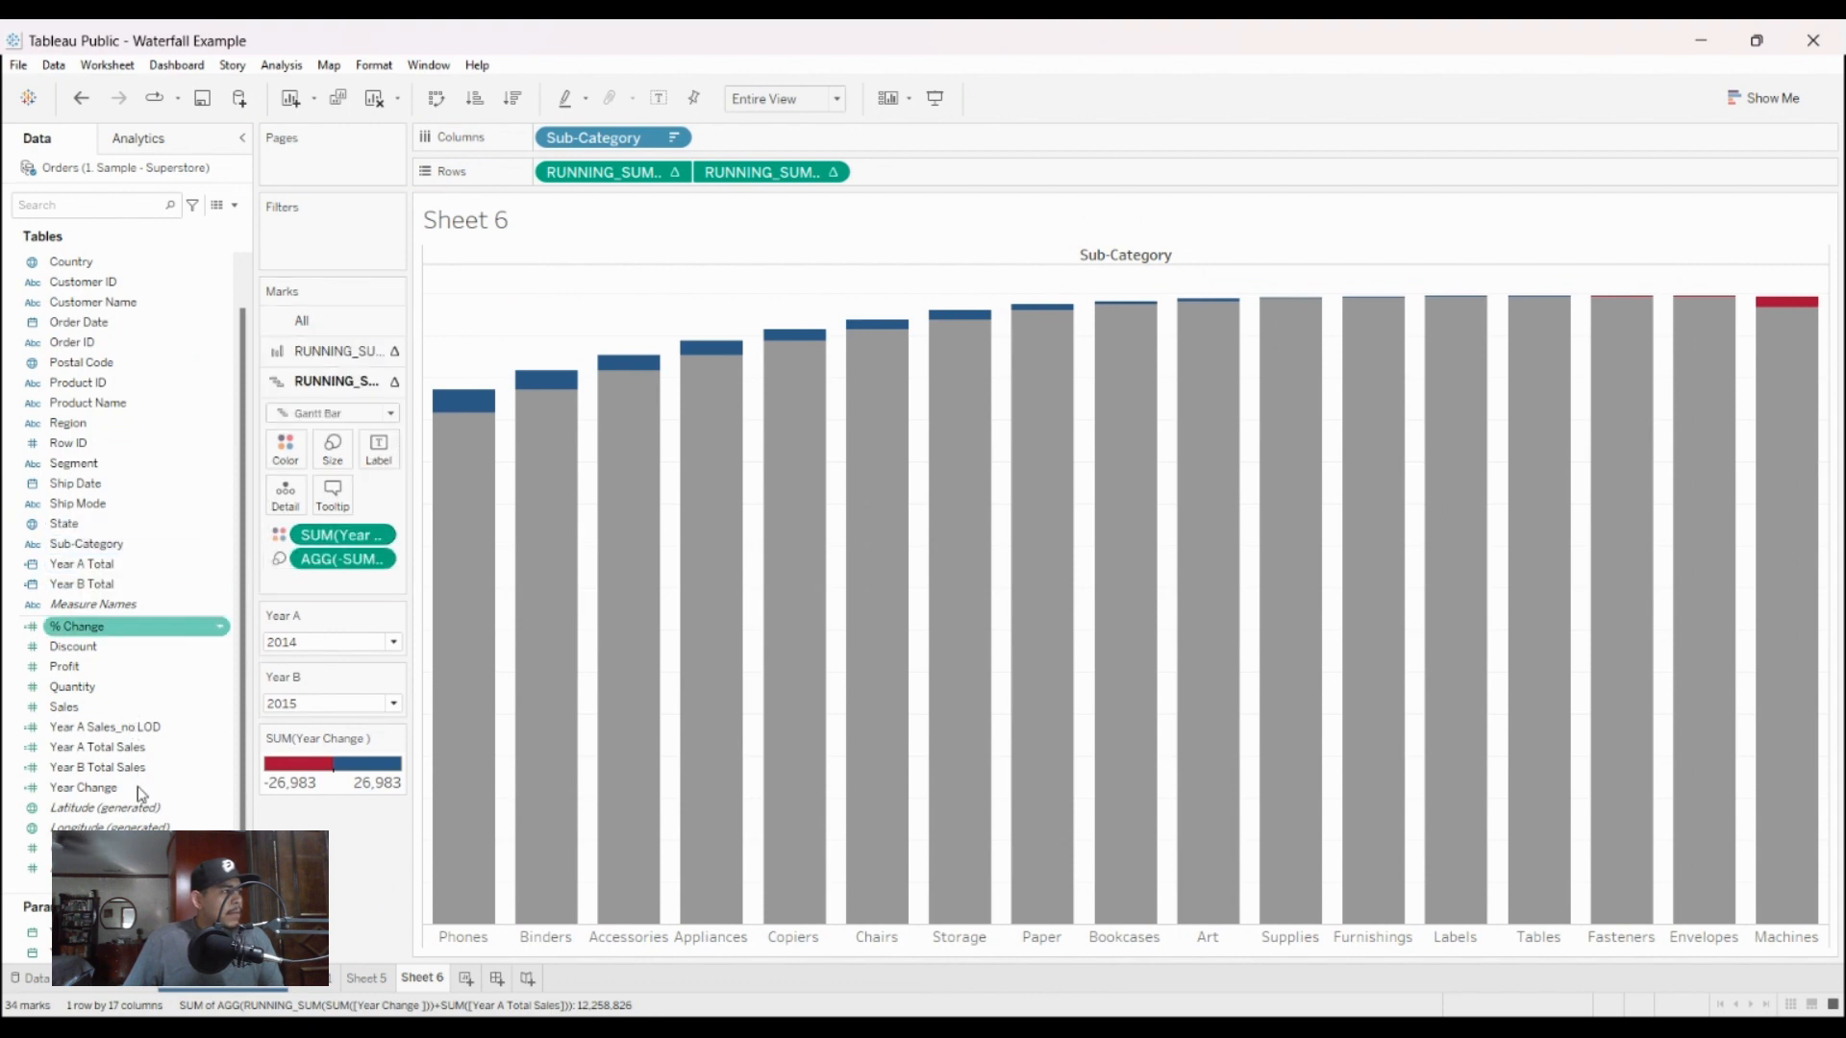
pyautogui.moveTo(134, 626); pyautogui.dragTo(398, 615)
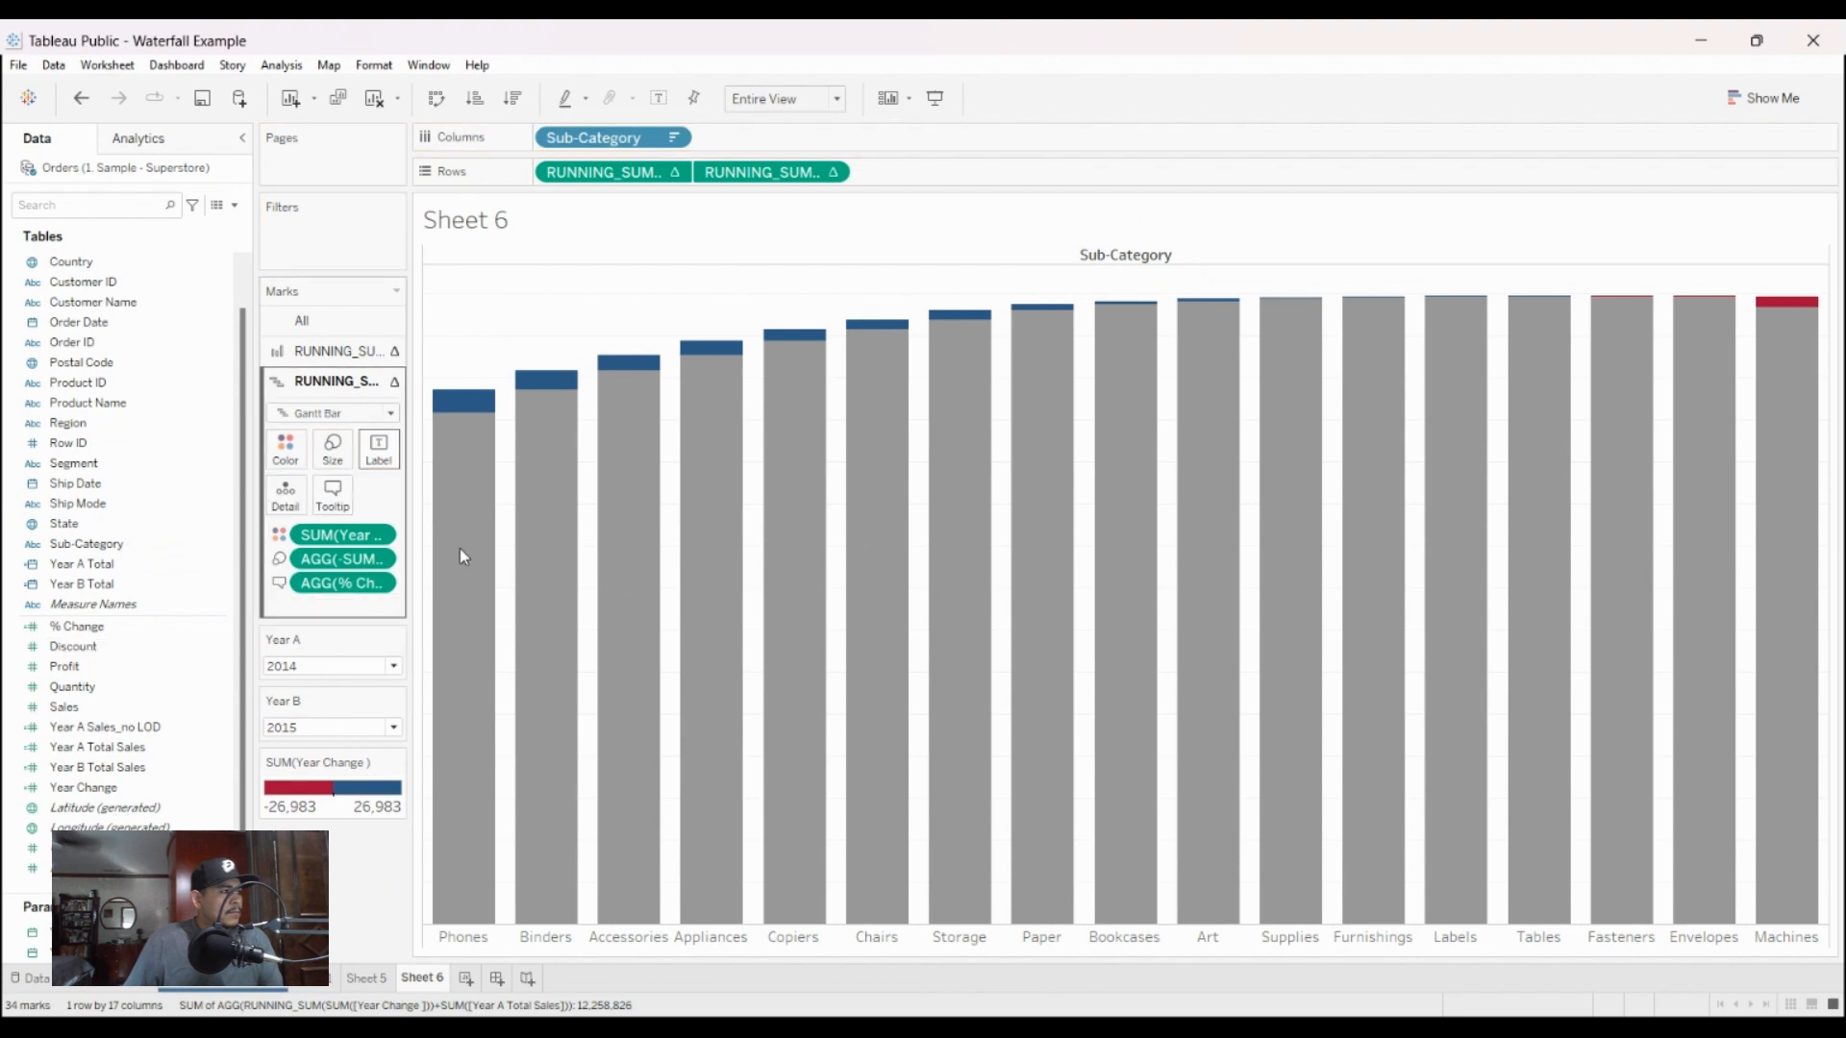
pyautogui.click(333, 492)
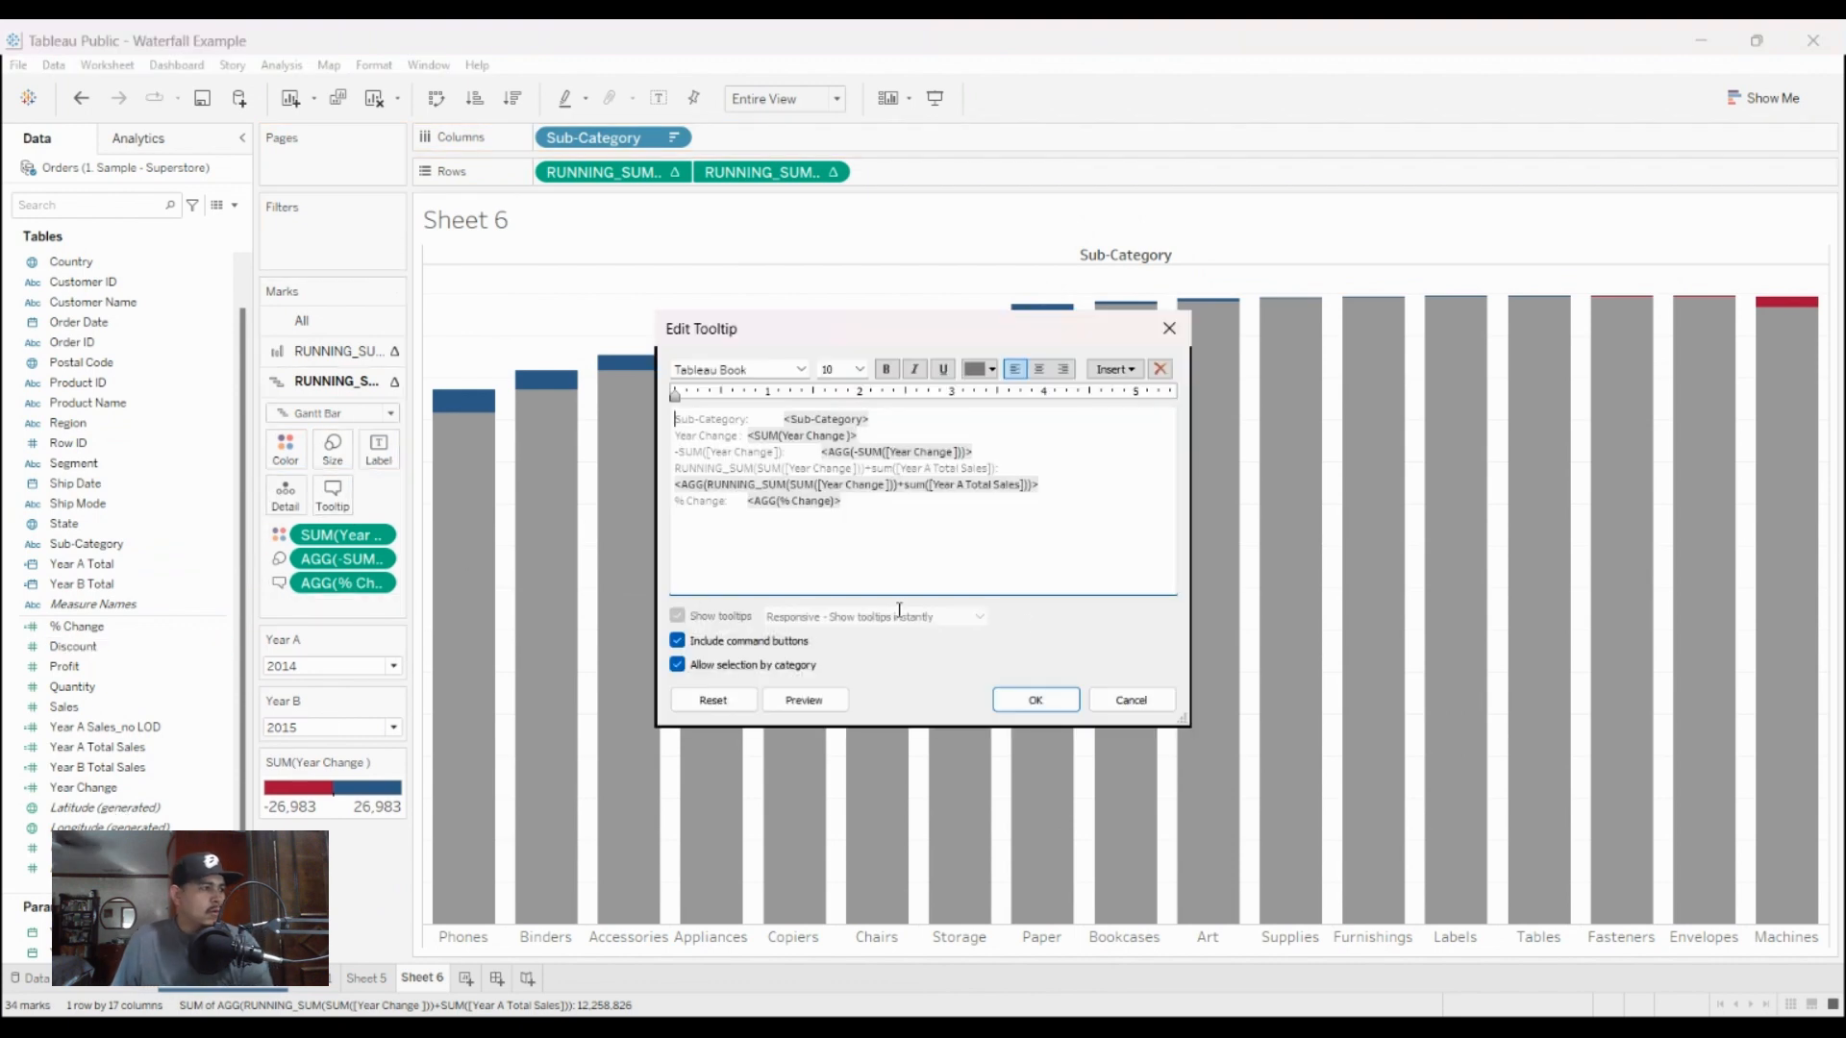
pyautogui.moveTo(822, 451); pyautogui.dragTo(1040, 485)
pyautogui.moveTo(1102, 573); pyautogui.dragTo(827, 565)
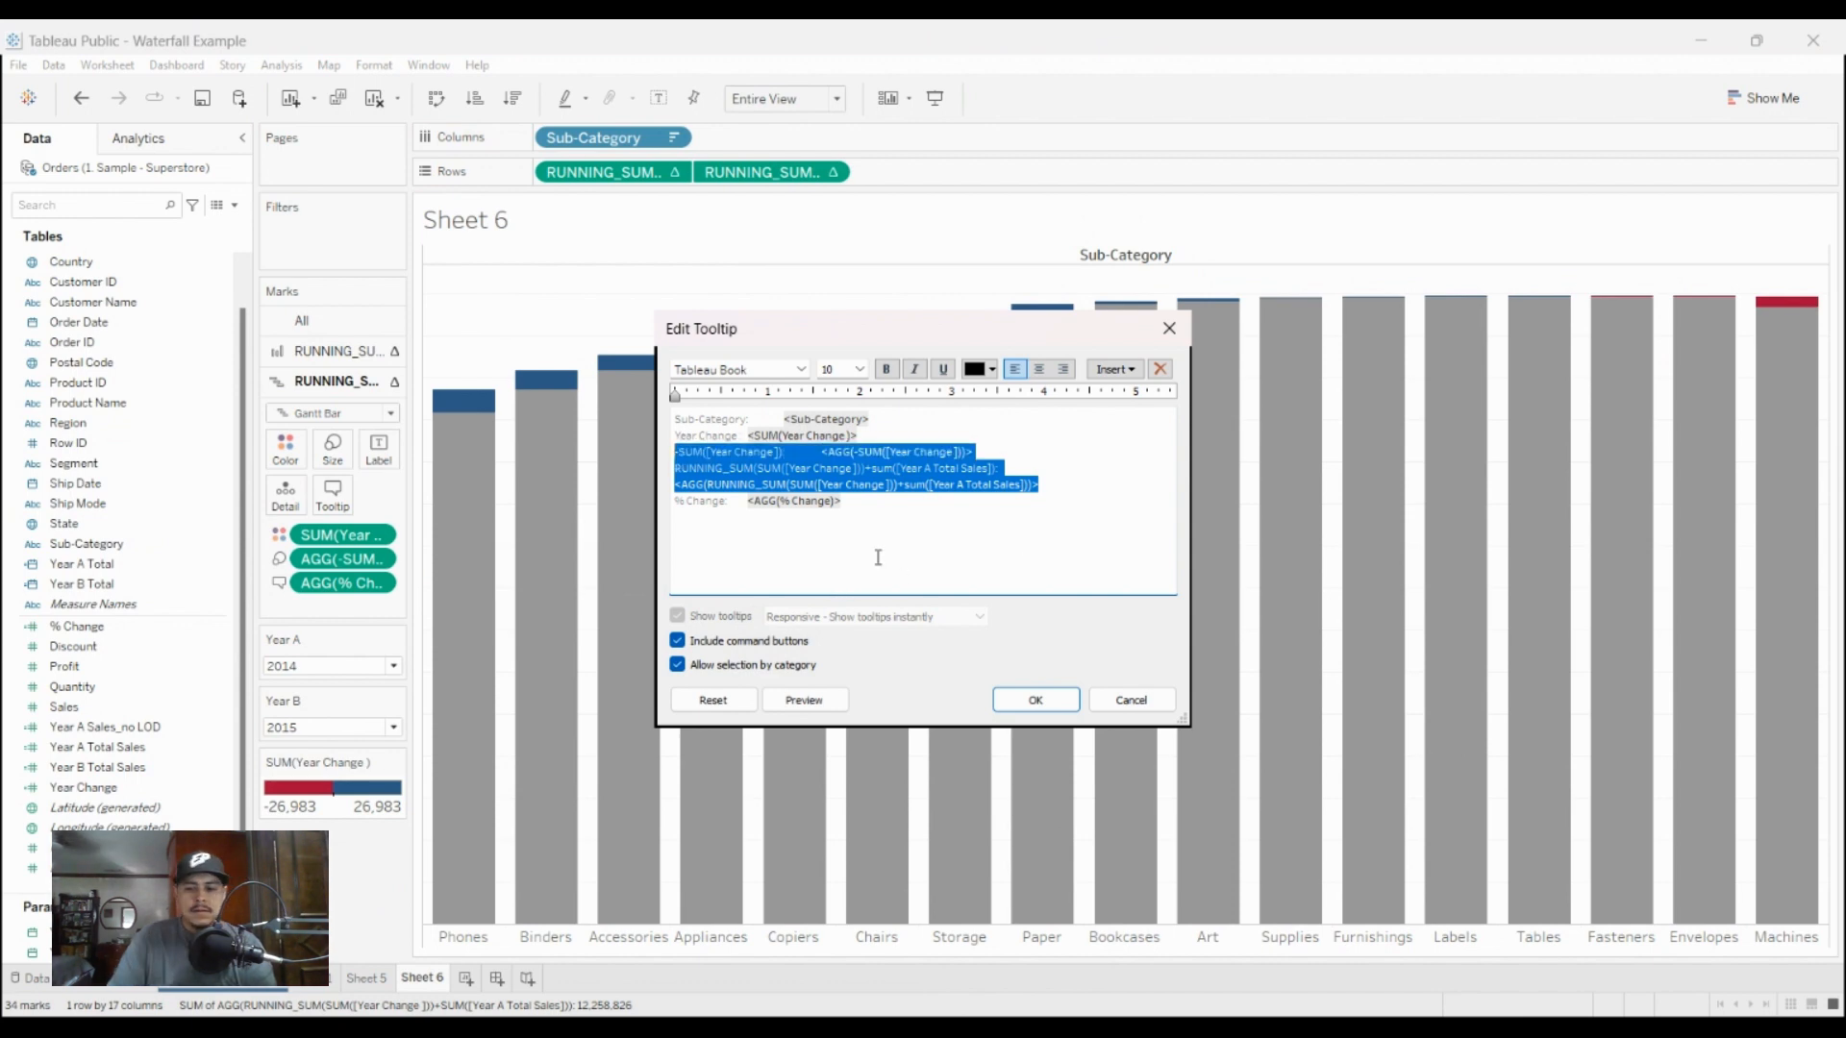
pyautogui.press('BackSpace')
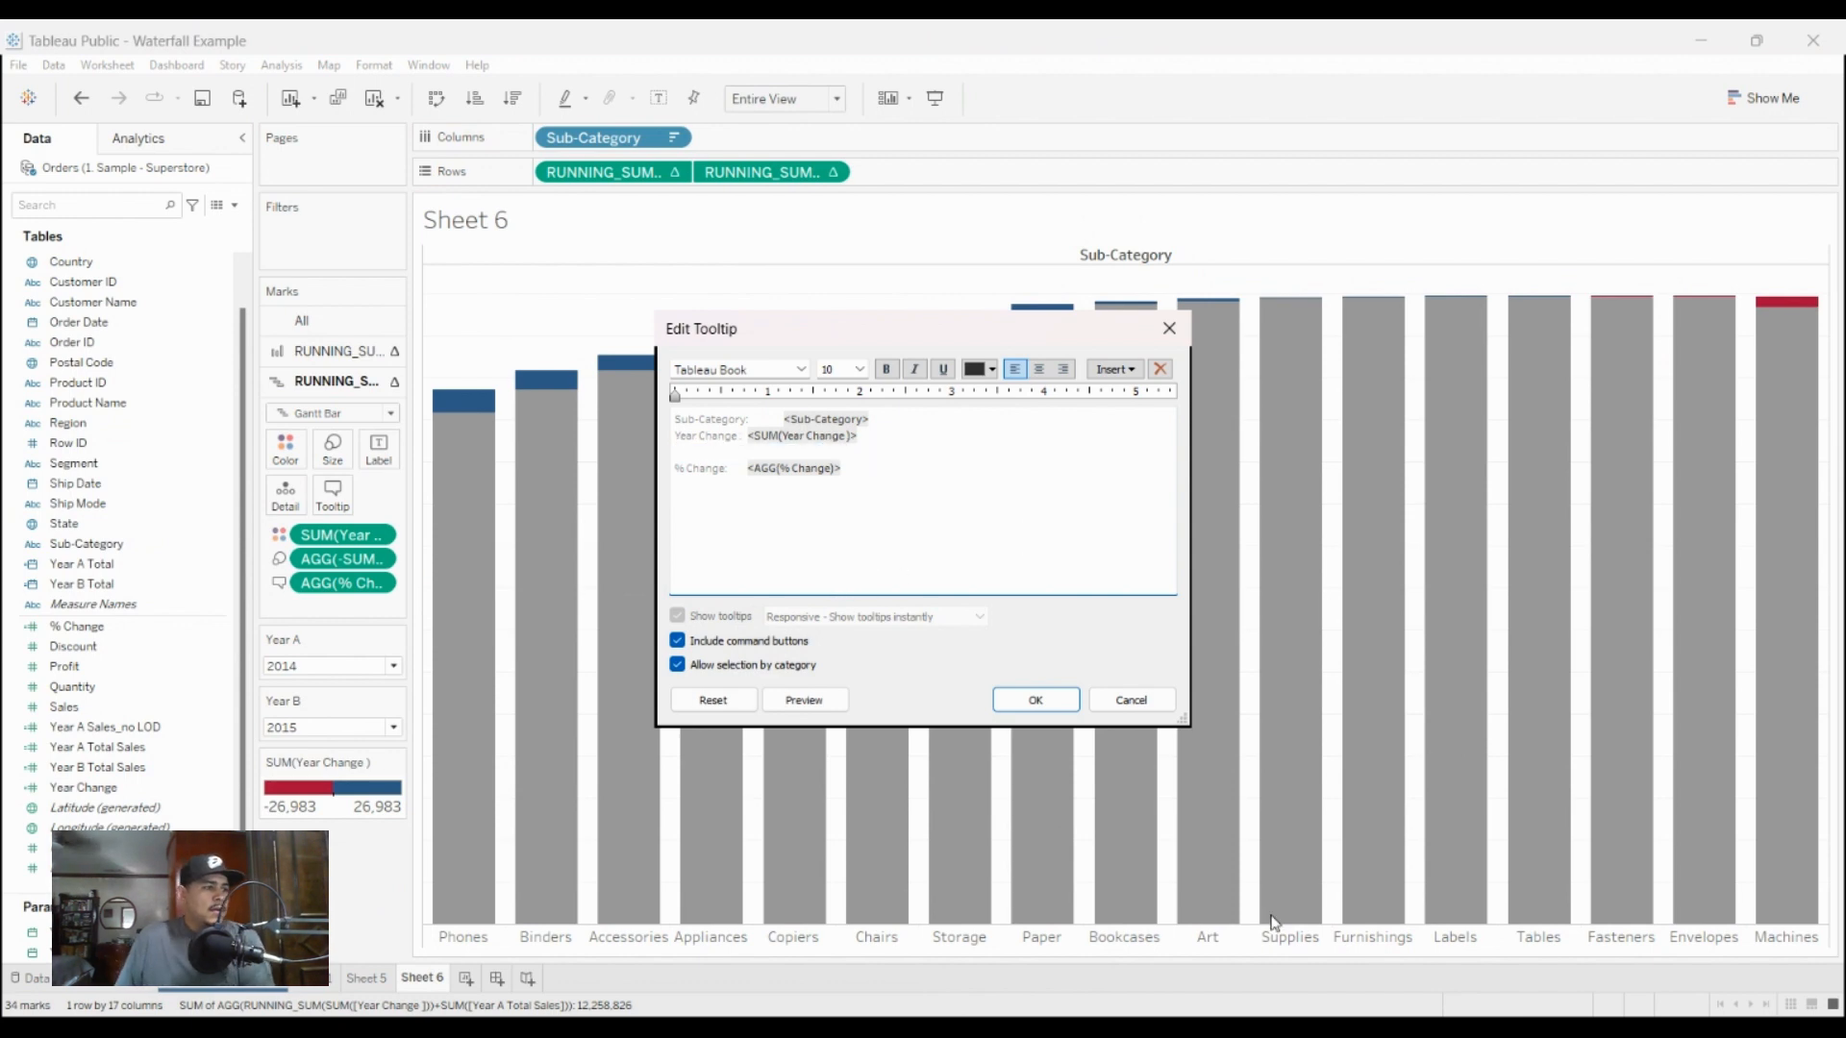
pyautogui.click(1036, 699)
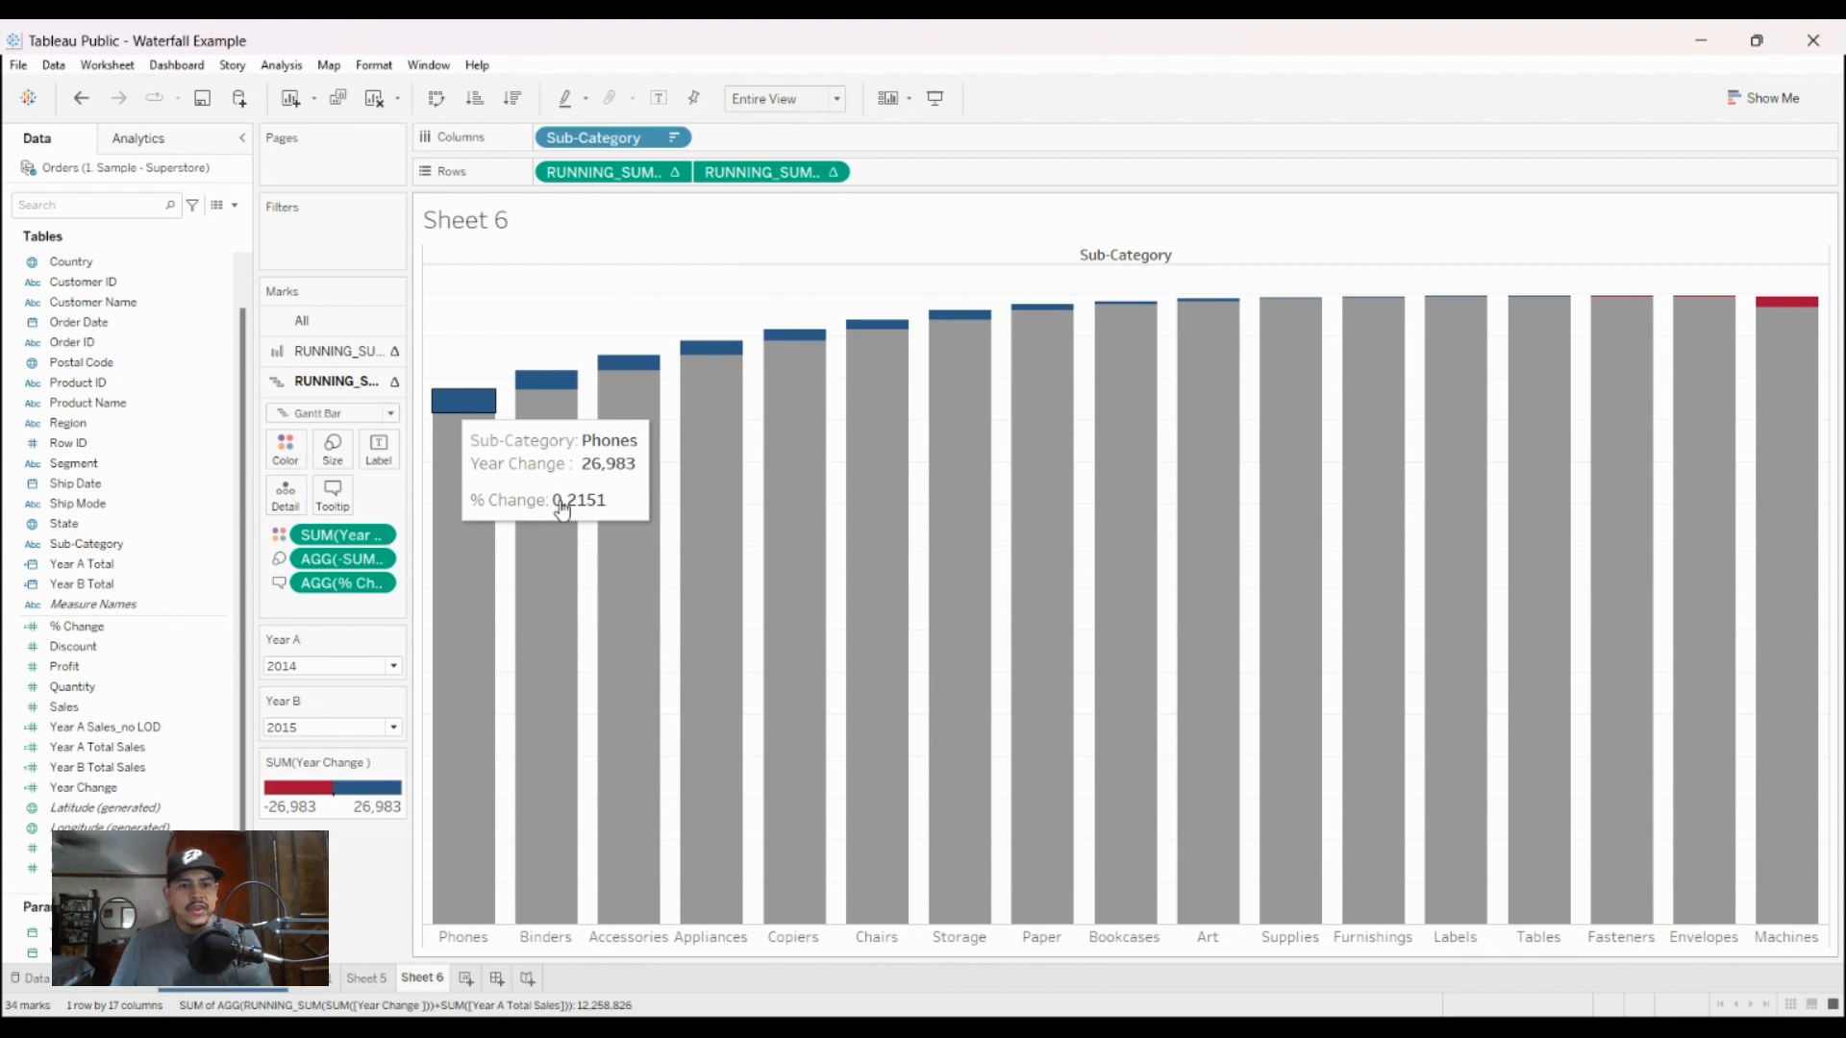
# Step: Format the % Change measure in the pane as a percentage with one decimal place
pyautogui.click(483, 862)
pyautogui.click(86, 211)
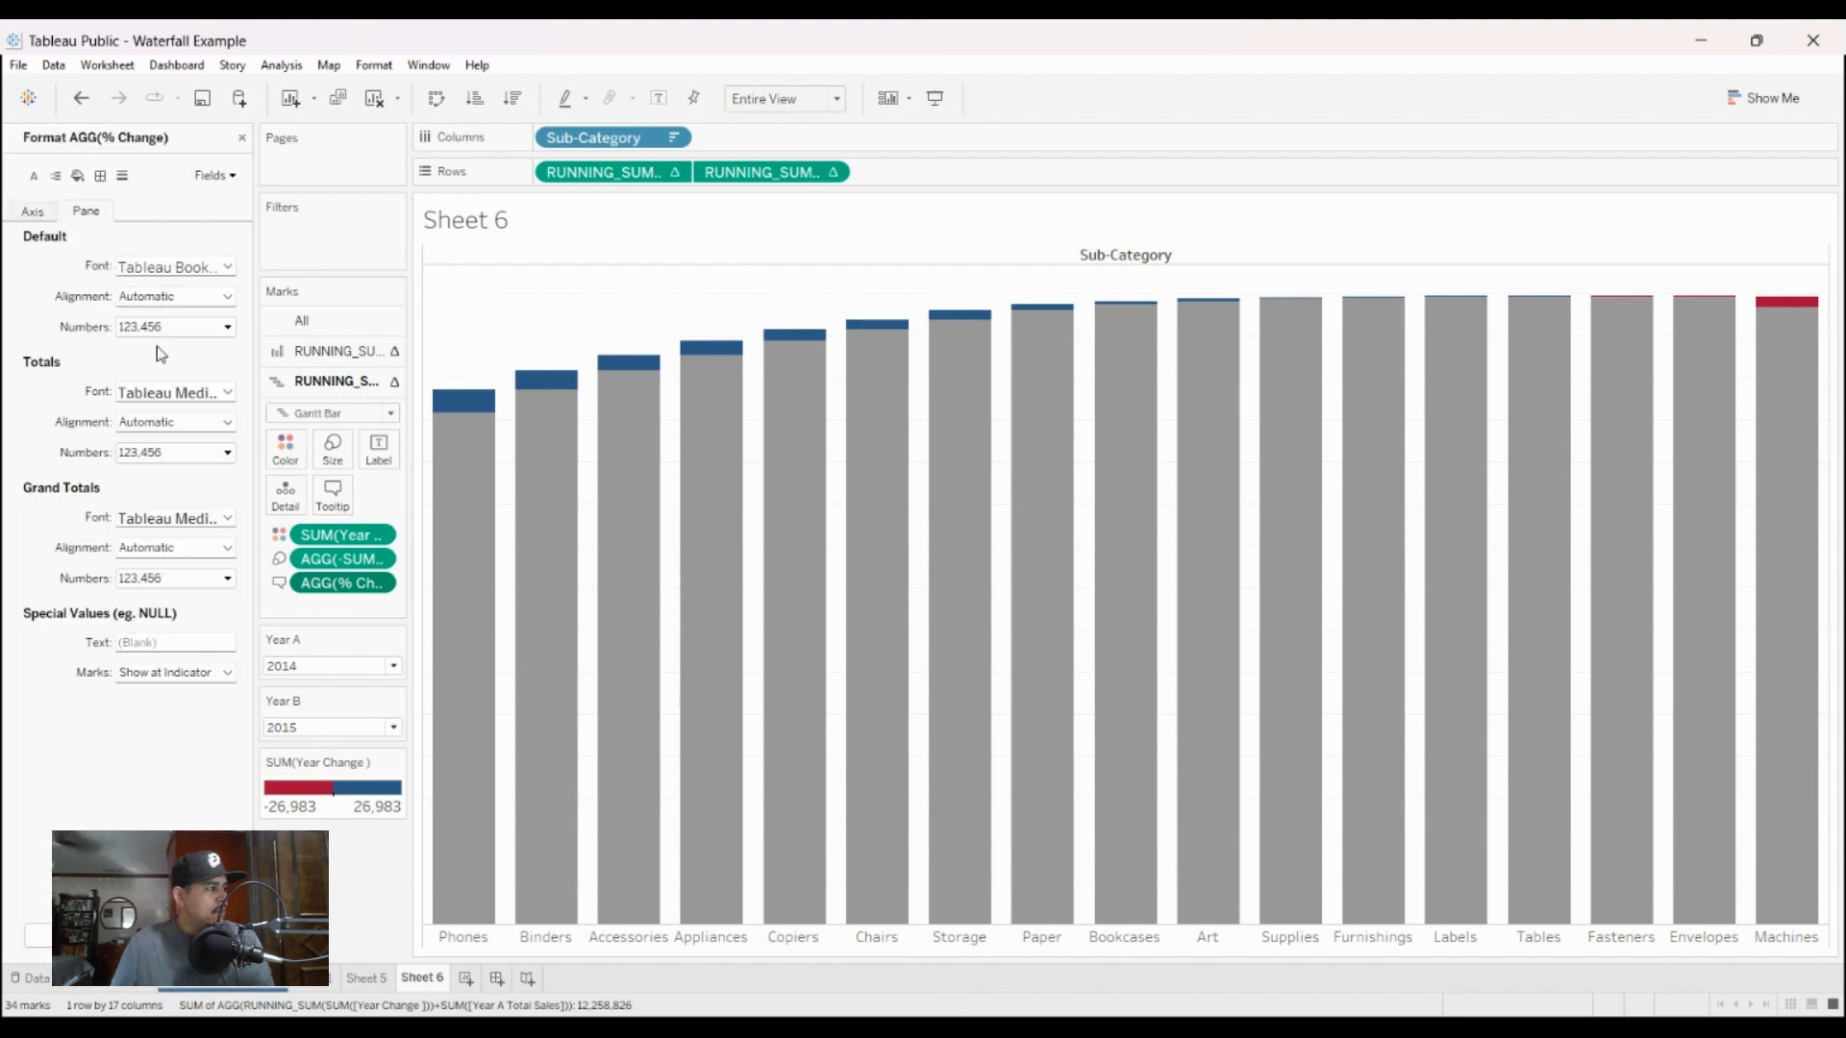
pyautogui.click(157, 445)
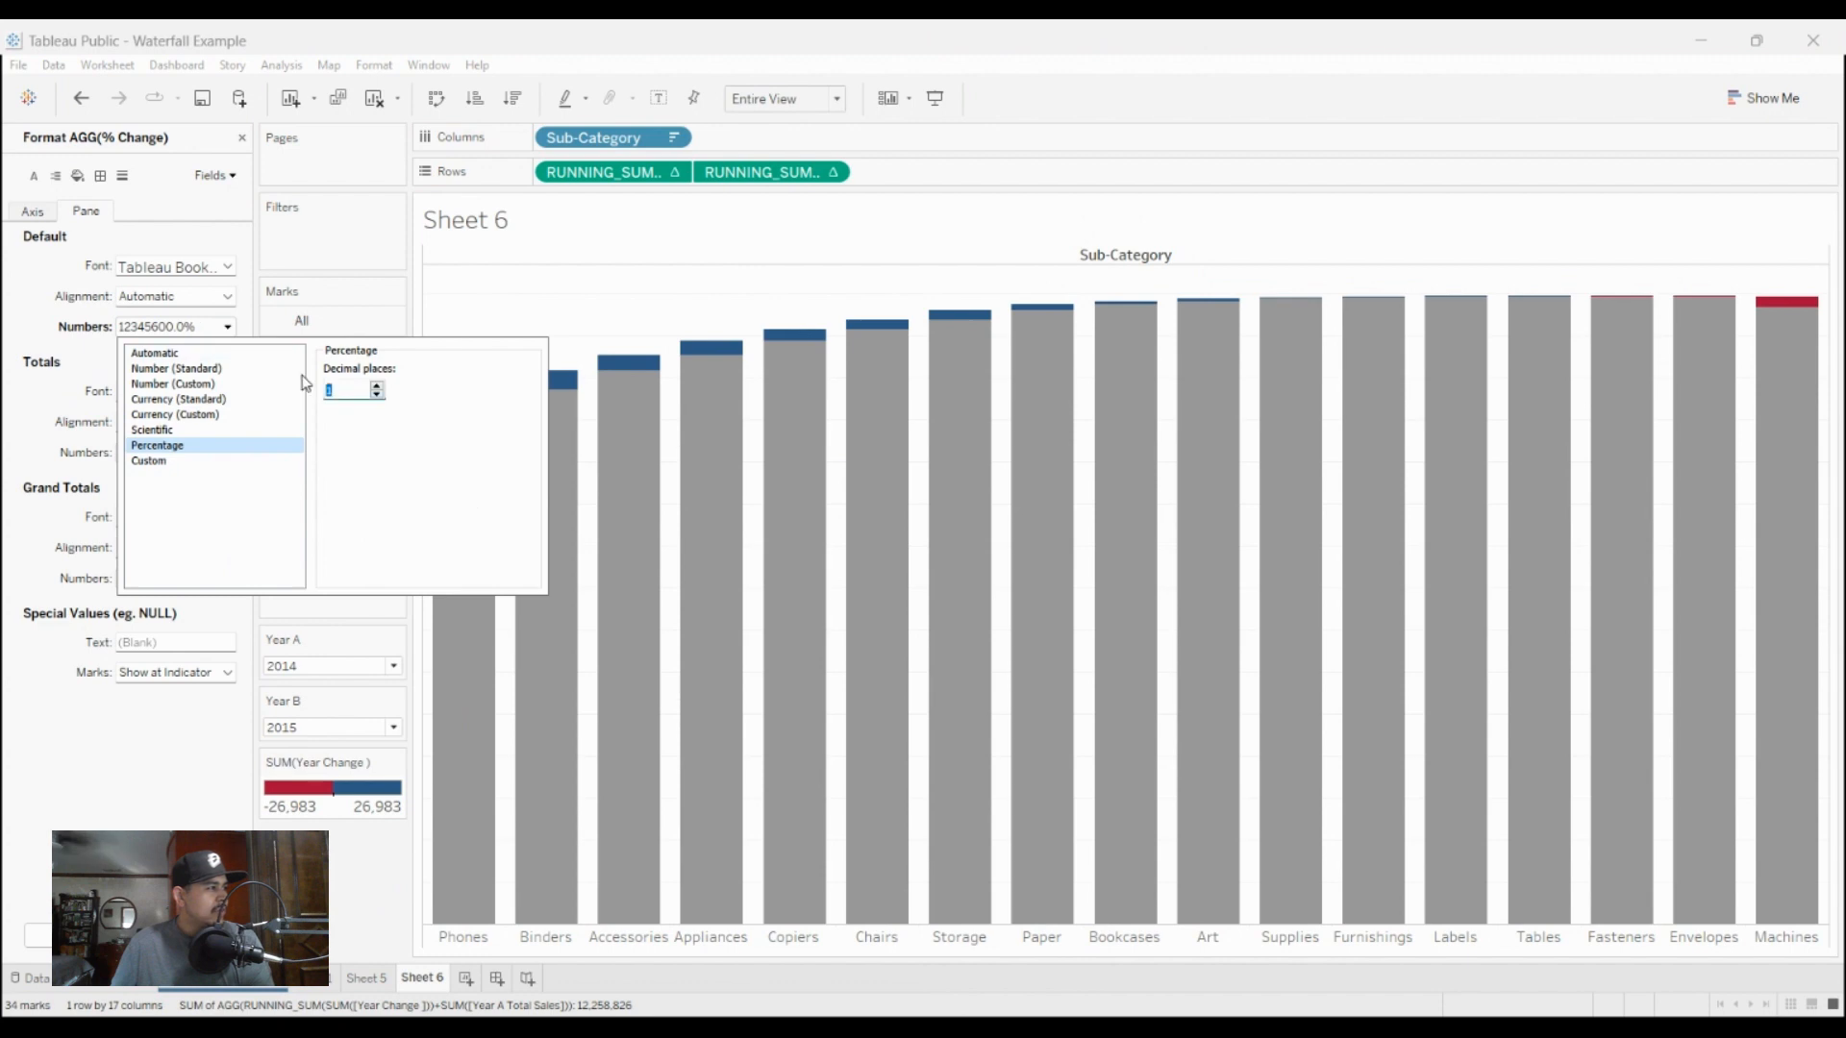
pyautogui.press('Escape')
# Step: Center all the text in the Gantt bar tooltip
pyautogui.moveTo(456, 400)
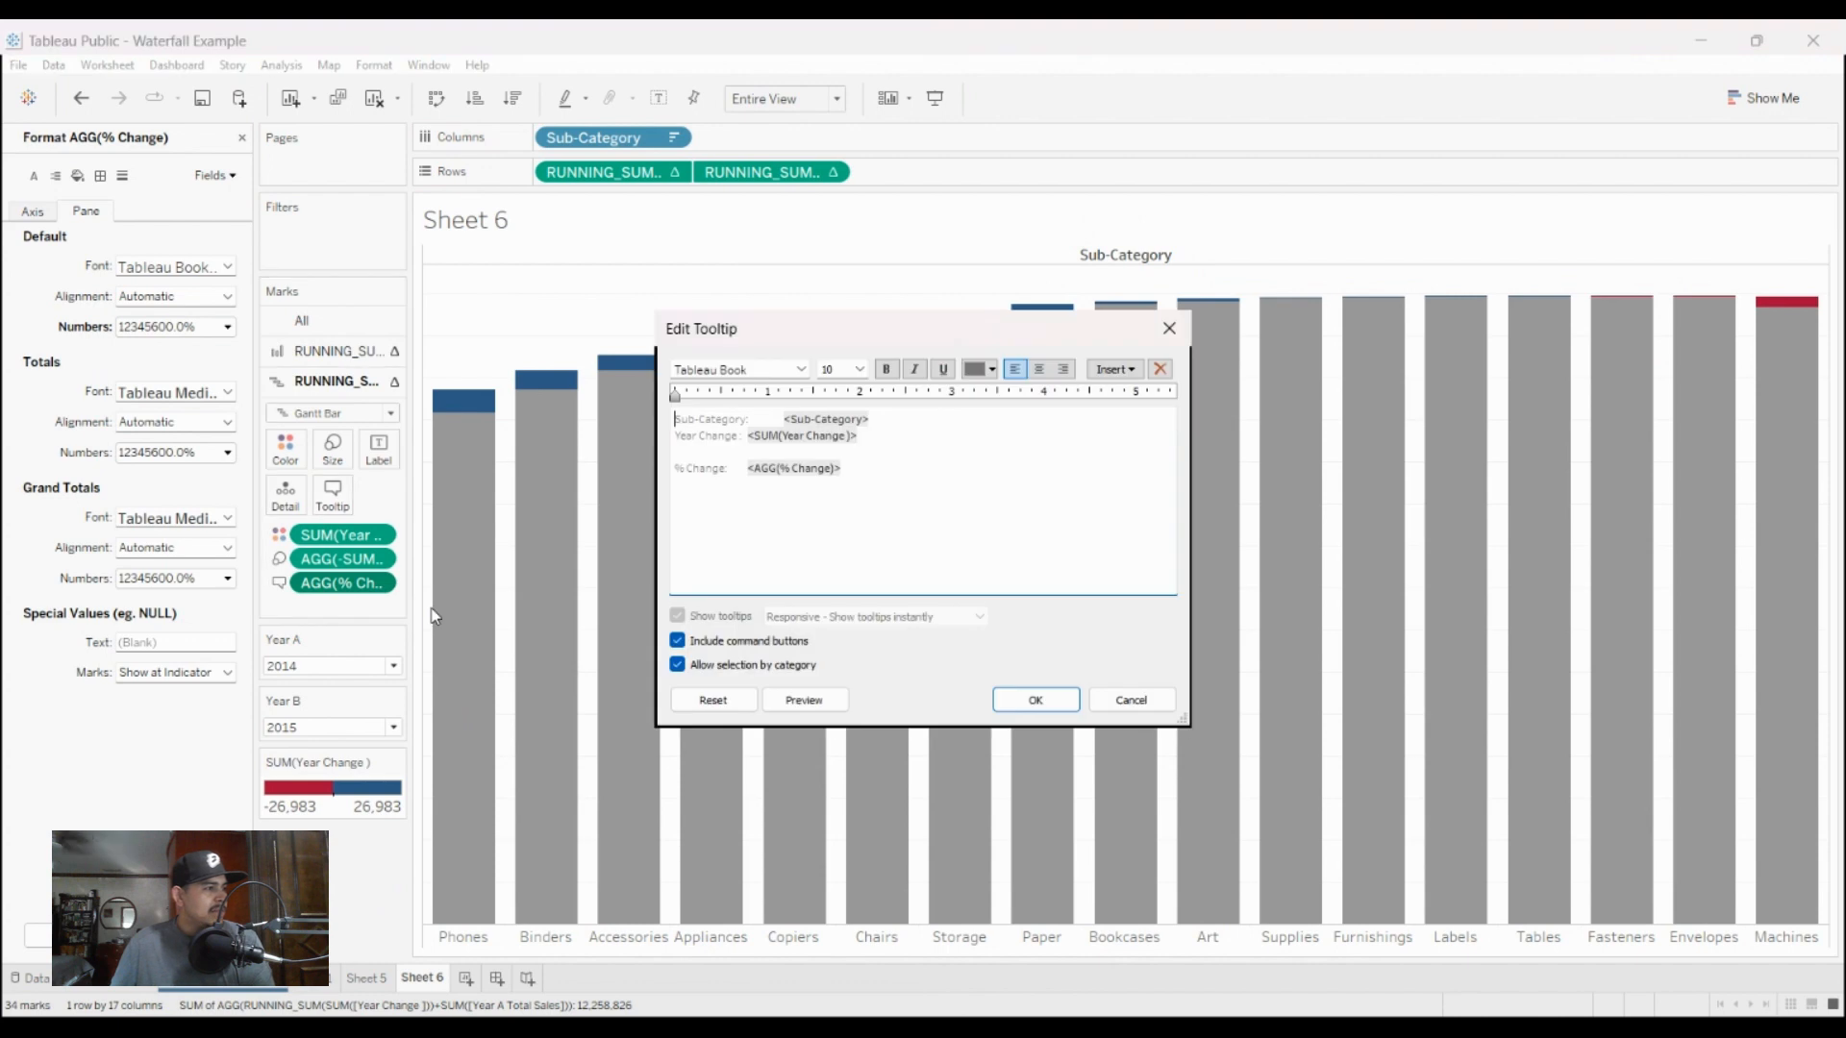
pyautogui.hotkey('ctrl', 'a')
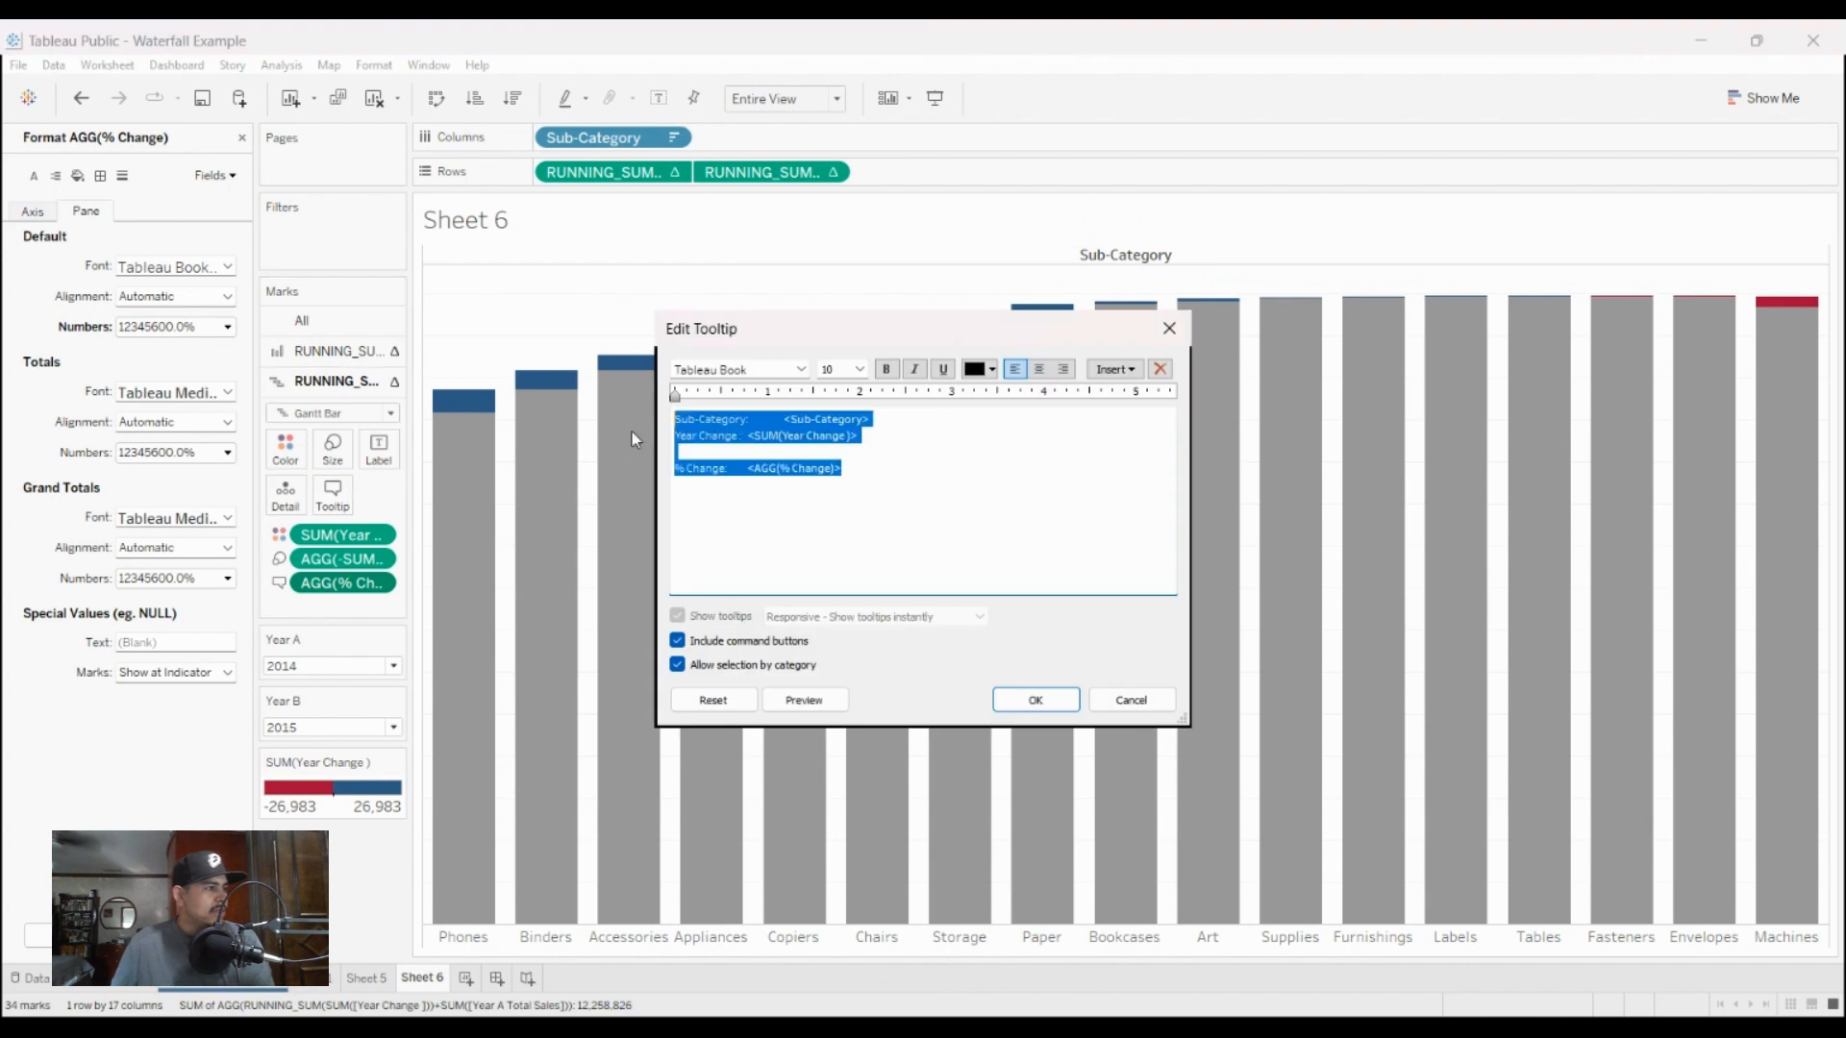
pyautogui.hotkey('ctrl', 'e')
pyautogui.click(1043, 531)
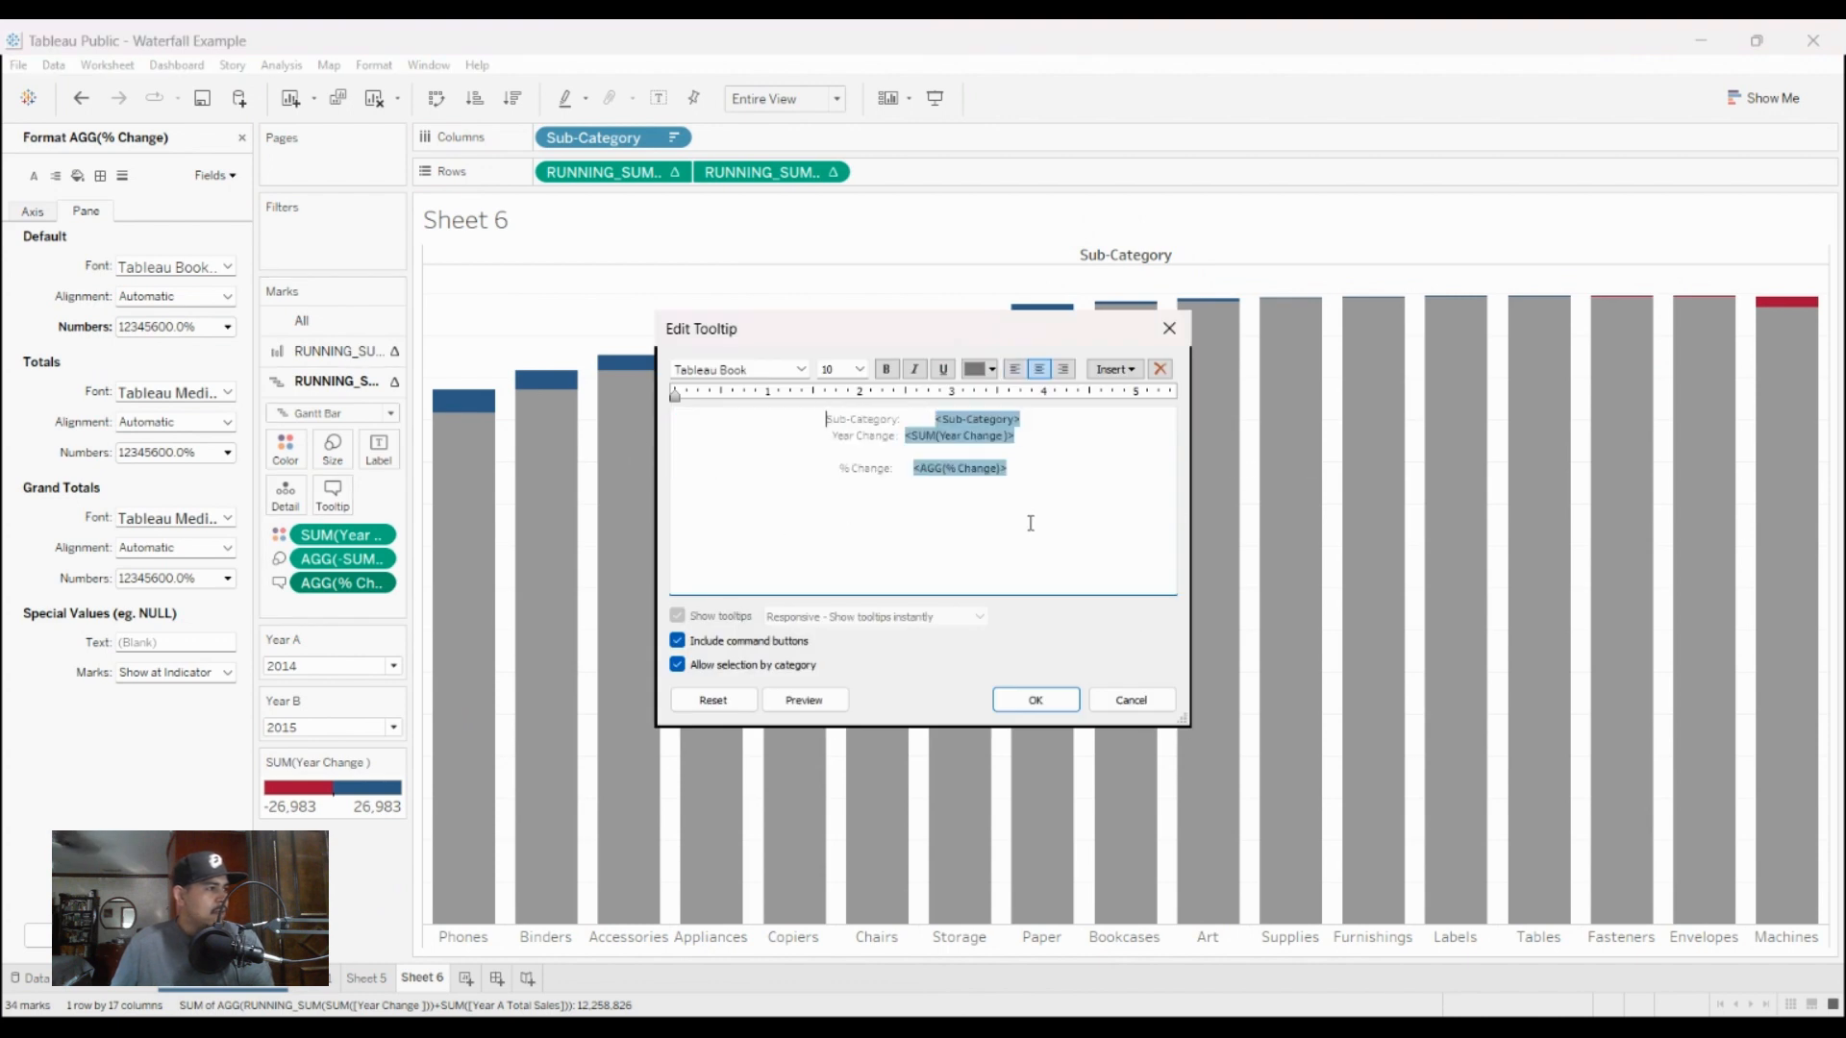
# Step: Add the heading line "<Parameters.Year A> vs. <Parameters.Year B>" above the tooltip's Sub-Category line, leaving a blank line between them
pyautogui.press('Return')
pyautogui.press('Return')
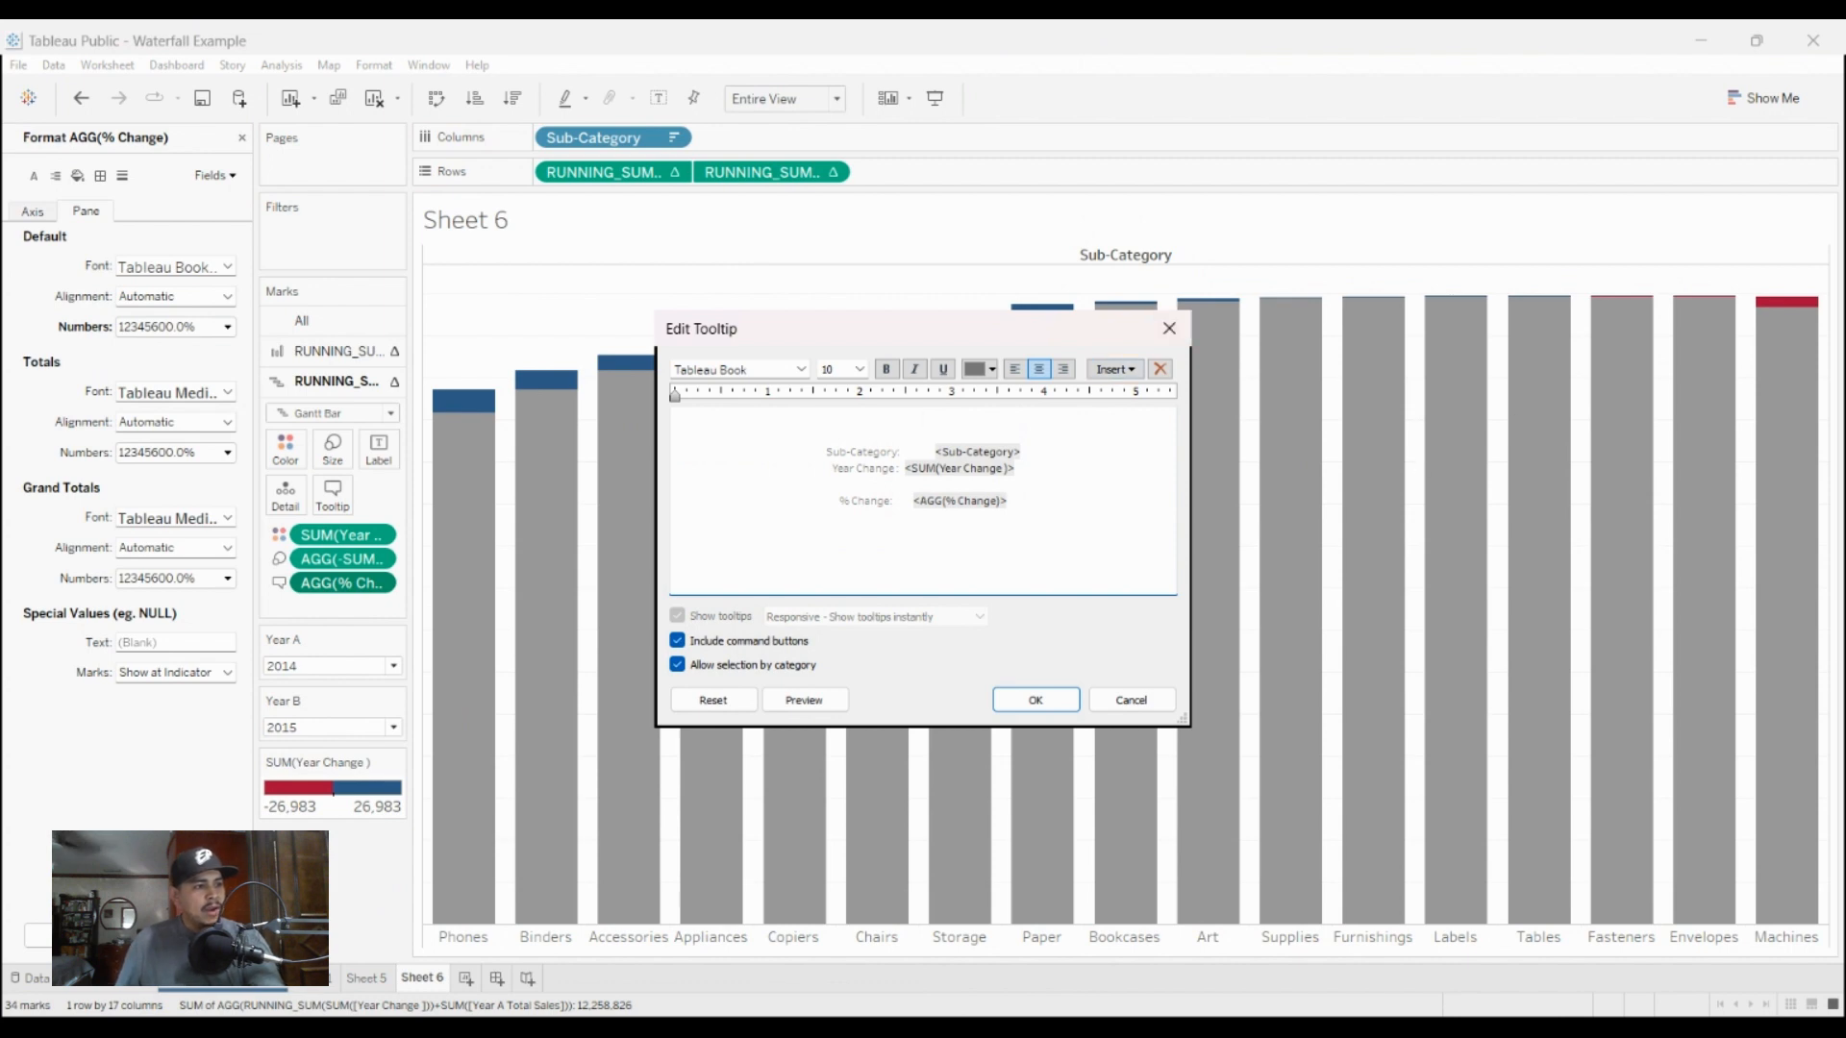
pyautogui.click(1504, 898)
pyautogui.write('vs.')
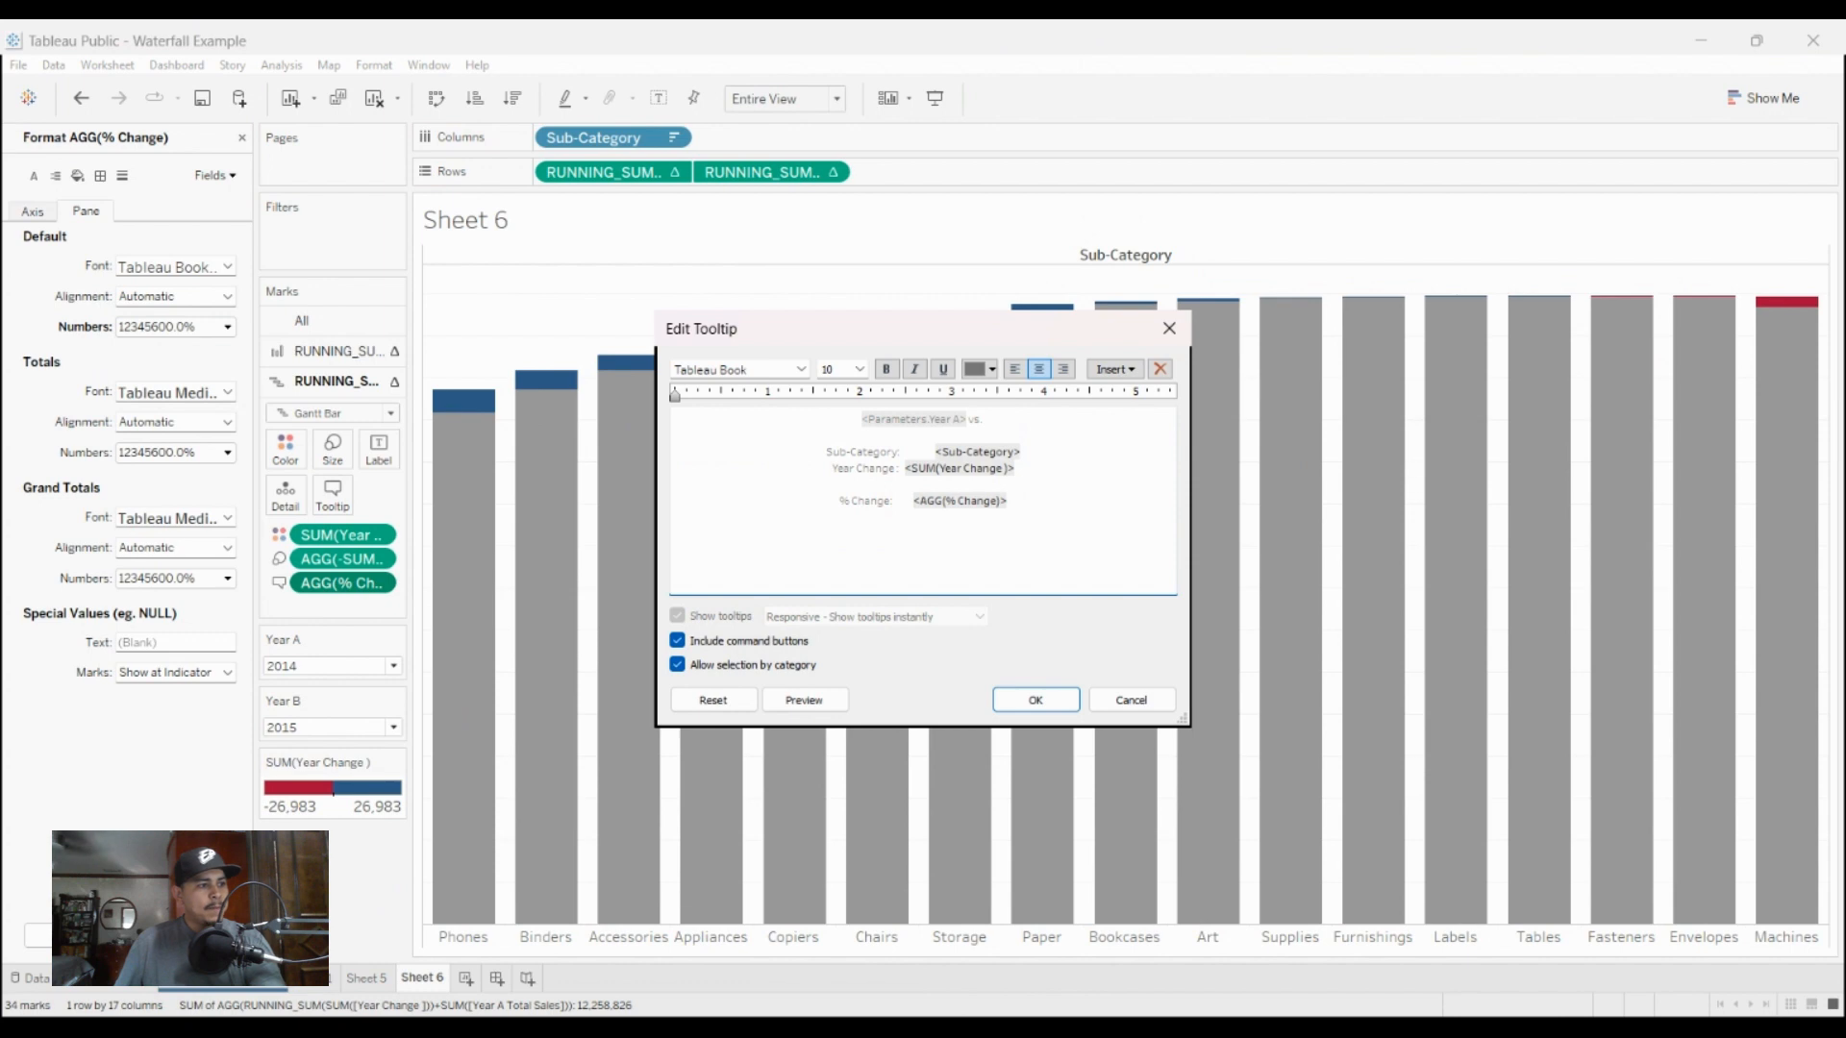
pyautogui.click(1552, 916)
# Step: Set the font size of the Year B parameter in the tooltip's heading line to 20
pyautogui.hotkey('shift', 'Home')
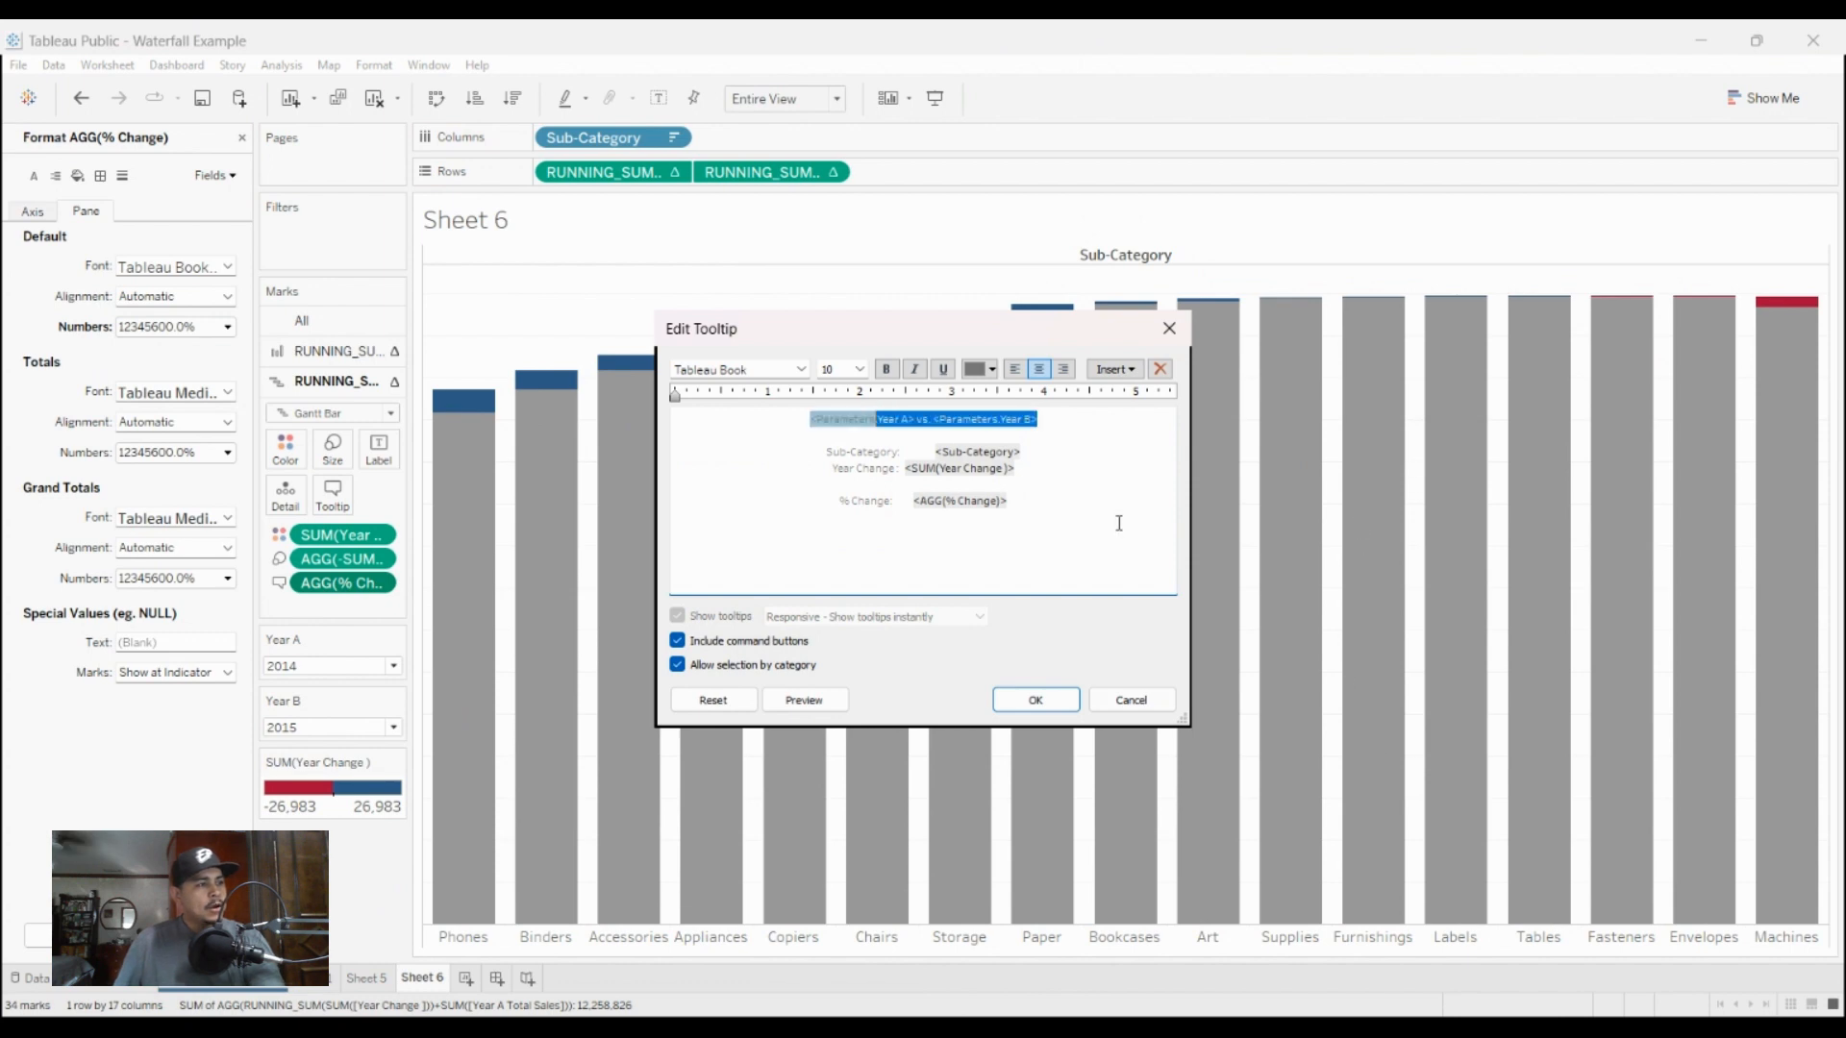
pyautogui.hotkey('ctrl', 'shift', 'Right')
pyautogui.hotkey('ctrl', 'shift', 'Right')
pyautogui.hotkey('ctrl', 'shift', 'Right')
pyautogui.hotkey('ctrl', 'shift', 'Right')
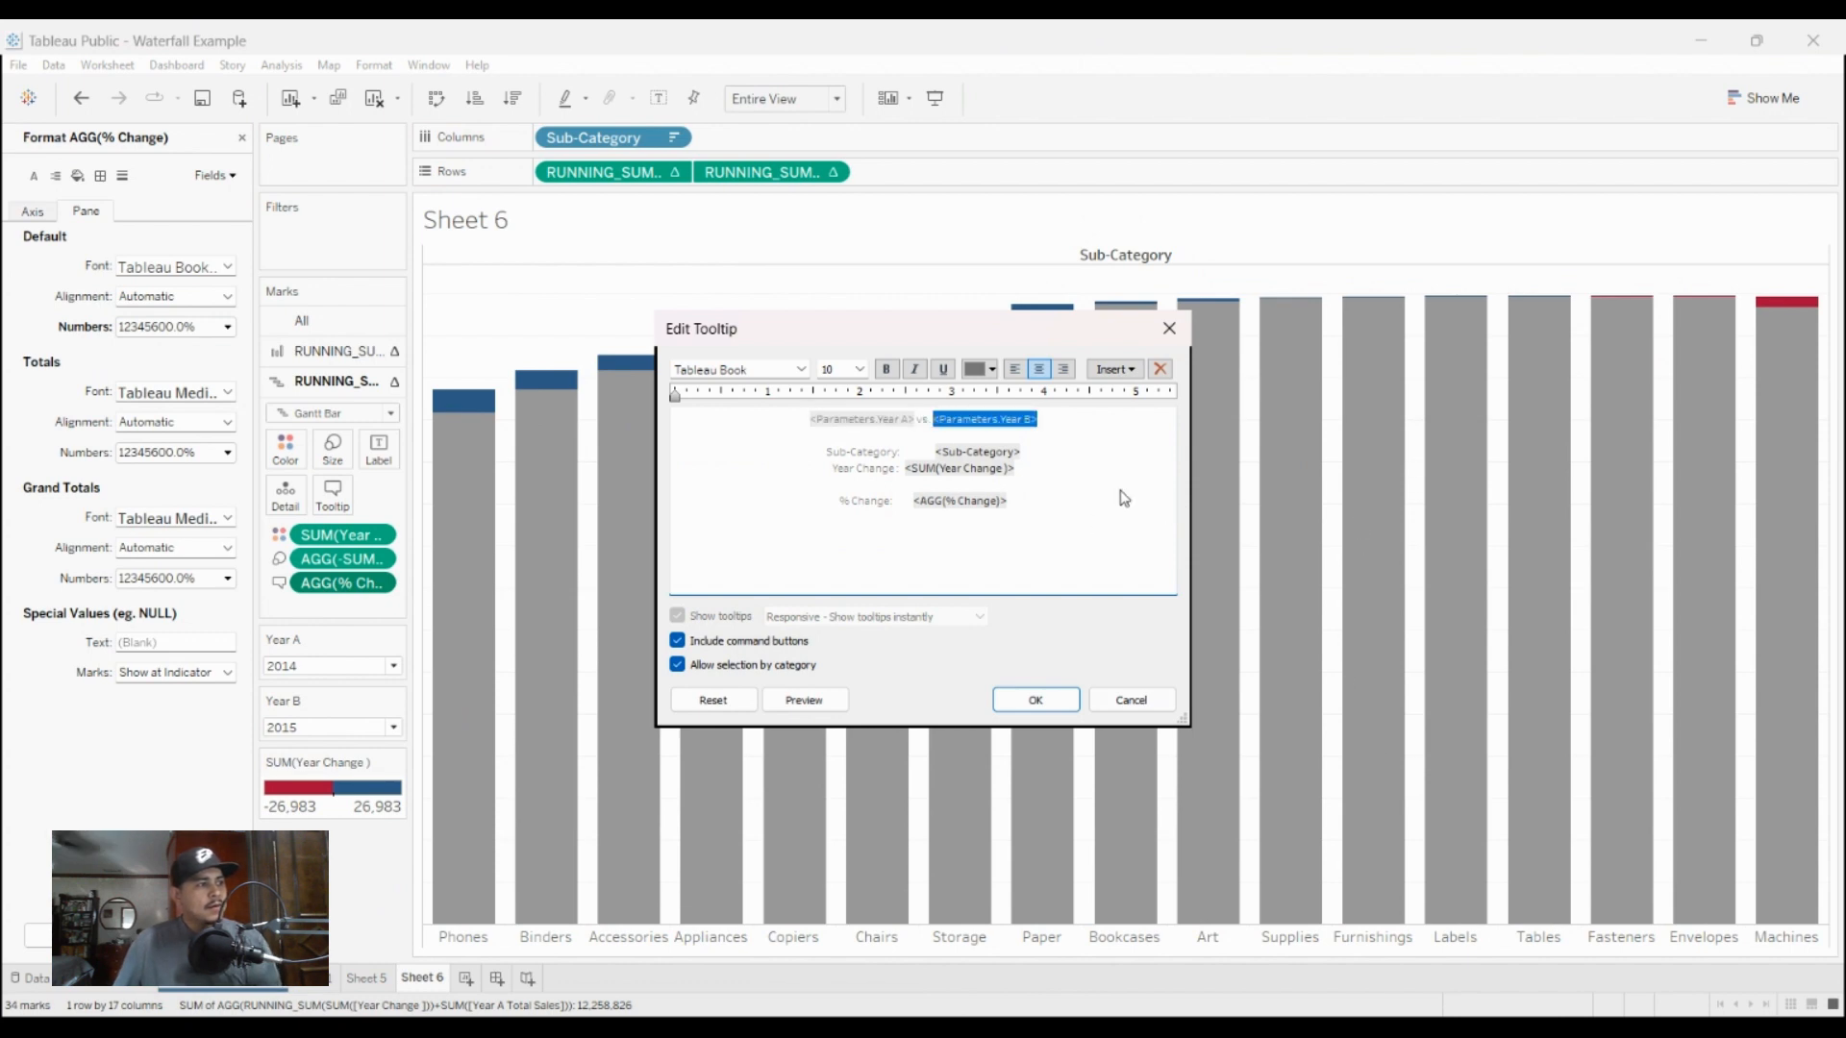
pyautogui.click(861, 369)
pyautogui.click(834, 524)
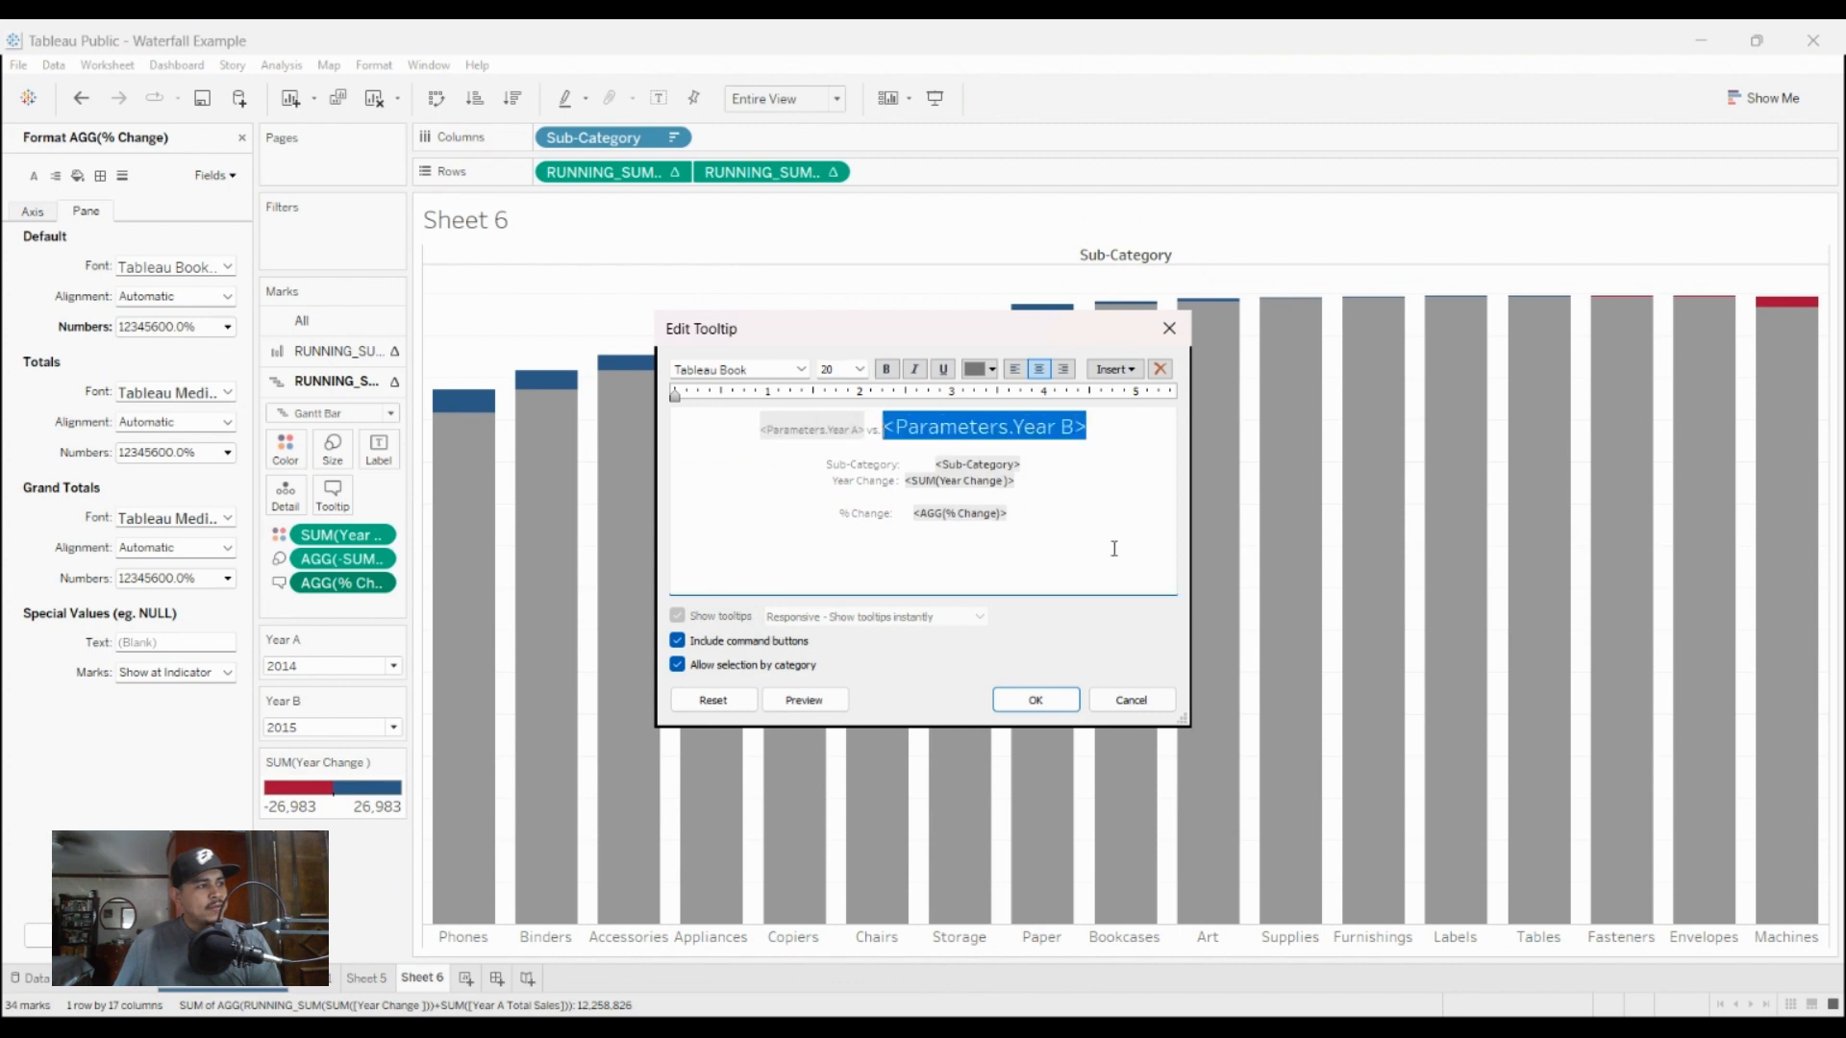
# Step: Set the font size of the Year A parameter in the tooltip's heading line to match Year B's
pyautogui.hotkey('ctrl', 'Left')
pyautogui.hotkey('ctrl', 'Left')
pyautogui.hotkey('shift', 'Home')
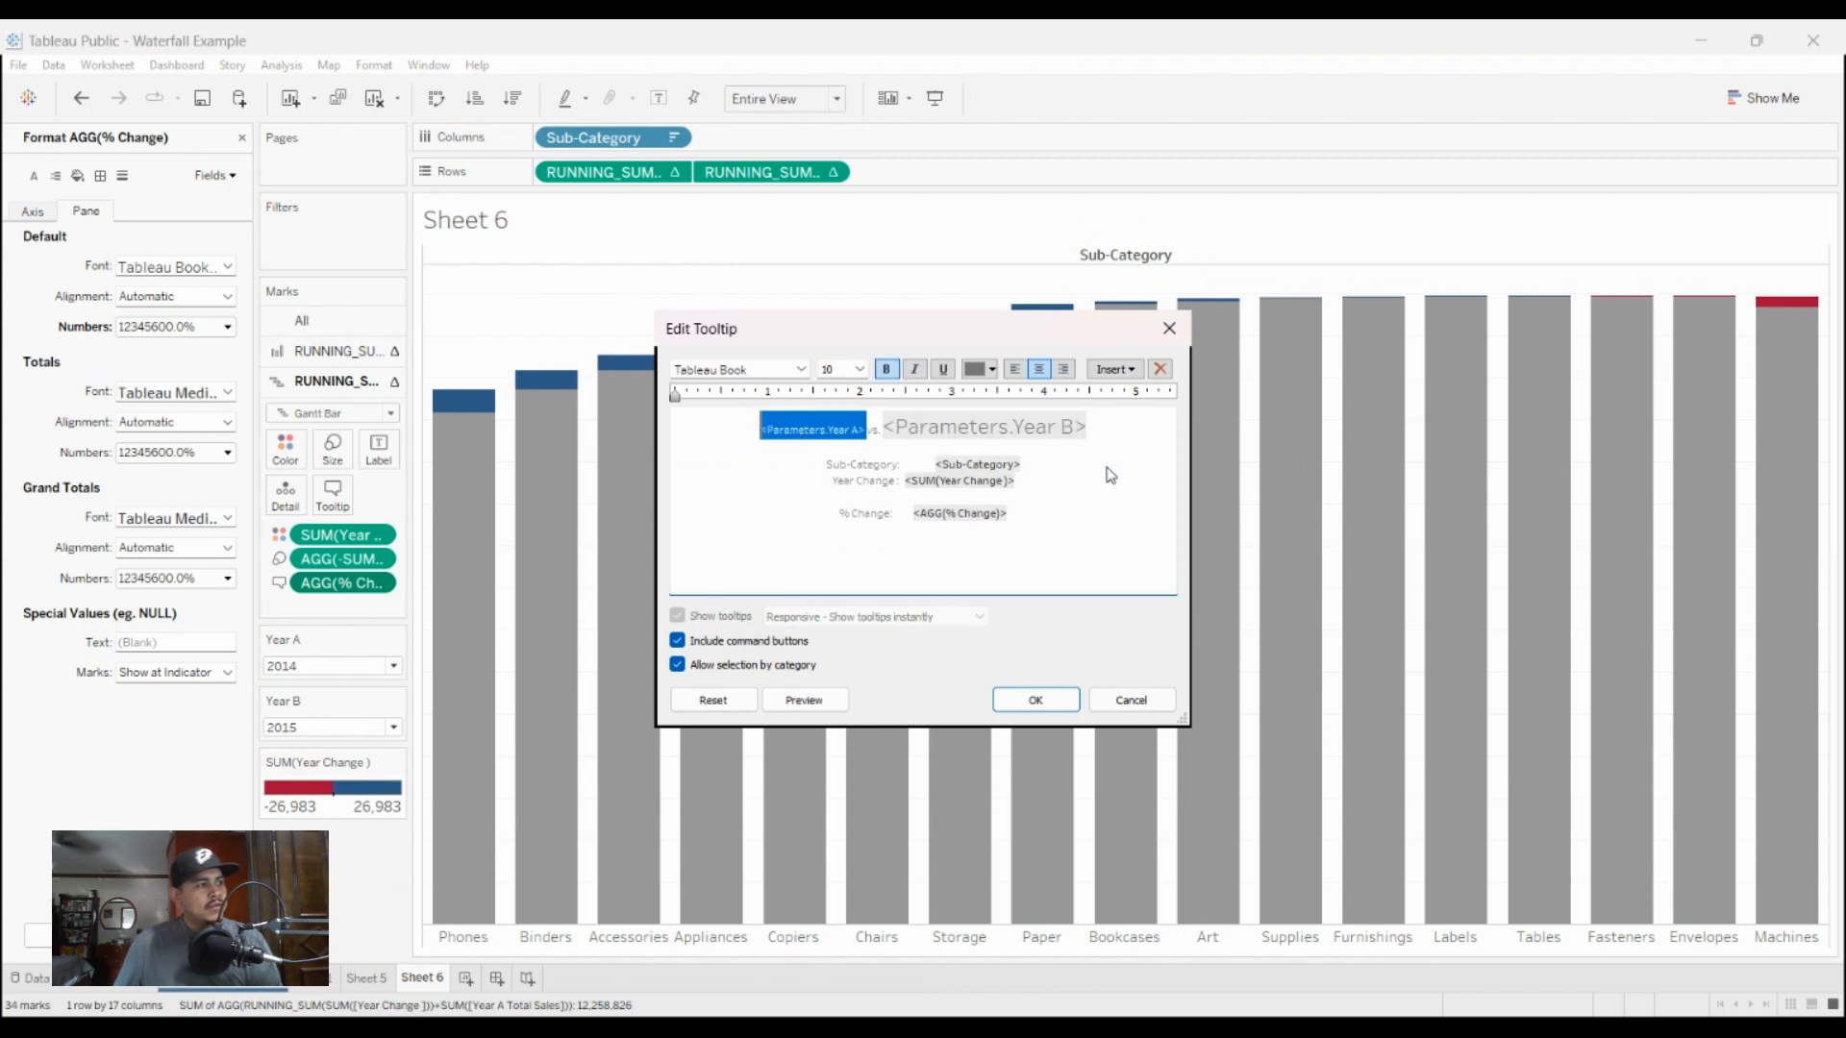
pyautogui.click(861, 369)
pyautogui.click(834, 510)
# Step: Italicize the Sub-Category, Year Change and % Change labels in the Gantt bar tooltip and apply the tooltip edits
pyautogui.click(924, 496)
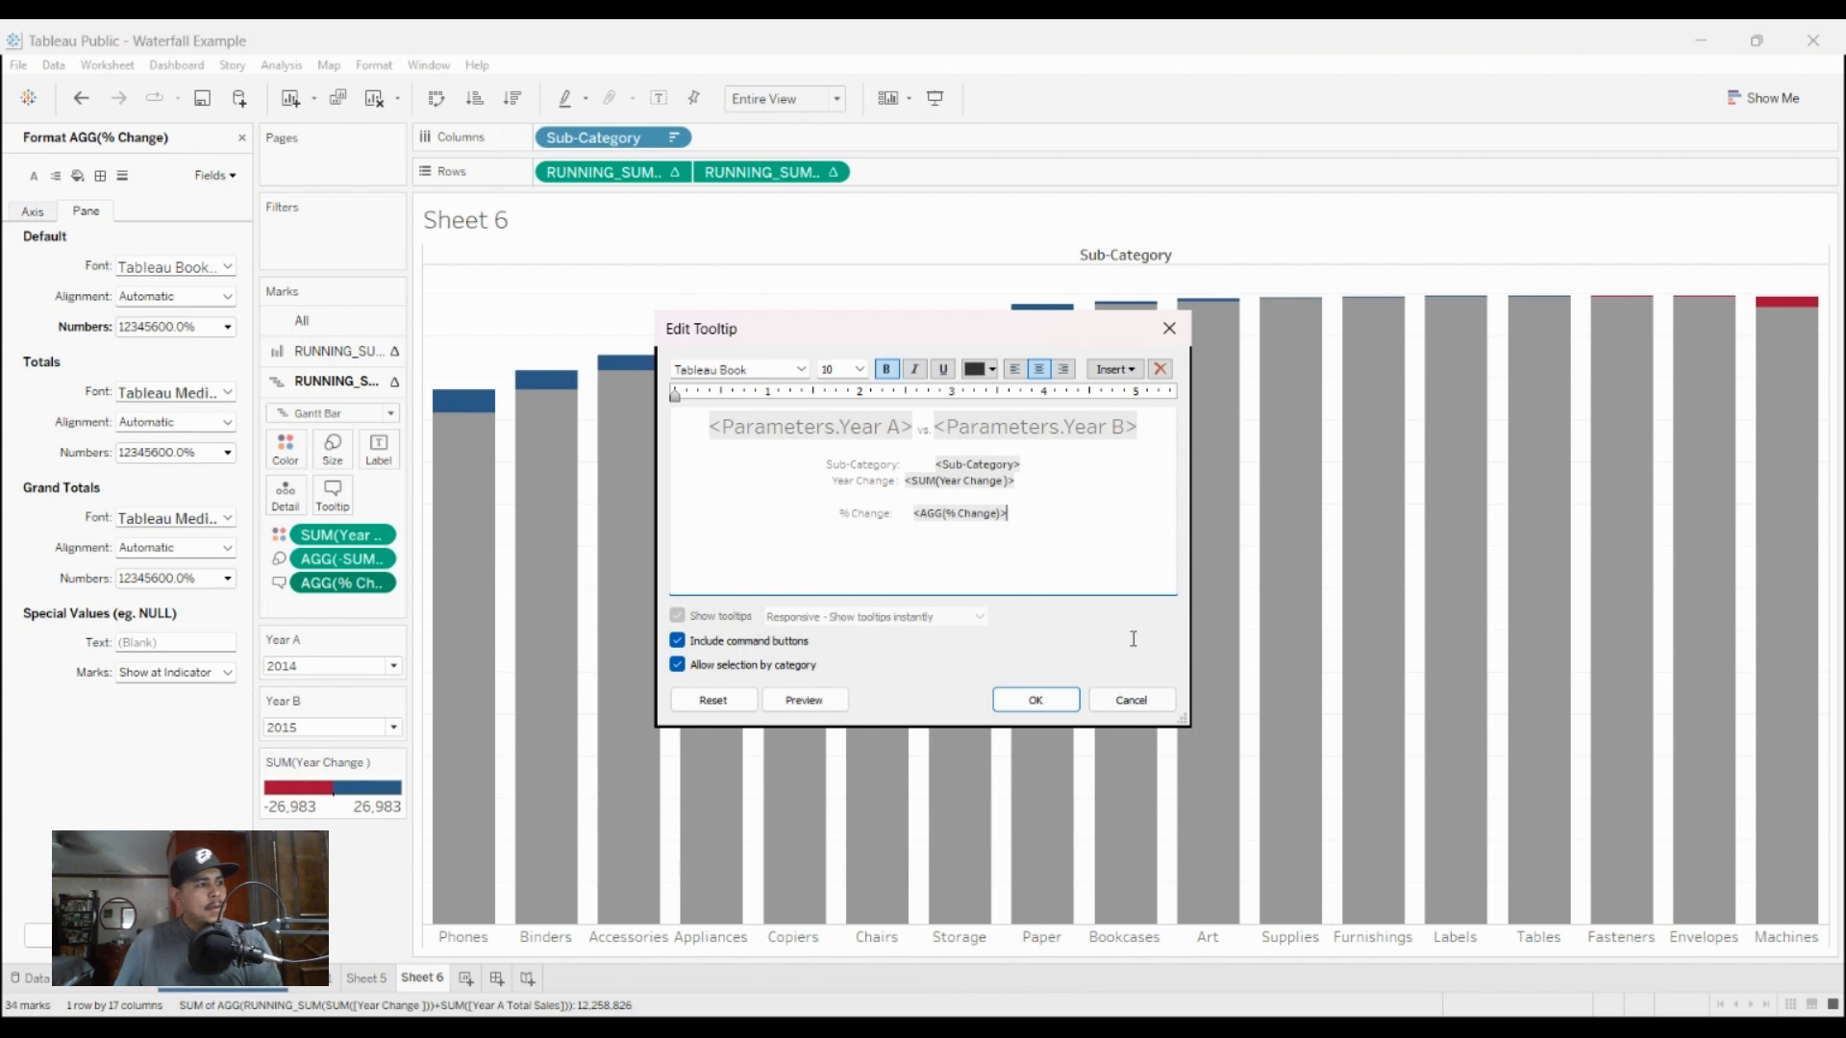
pyautogui.hotkey('shift', 'Down')
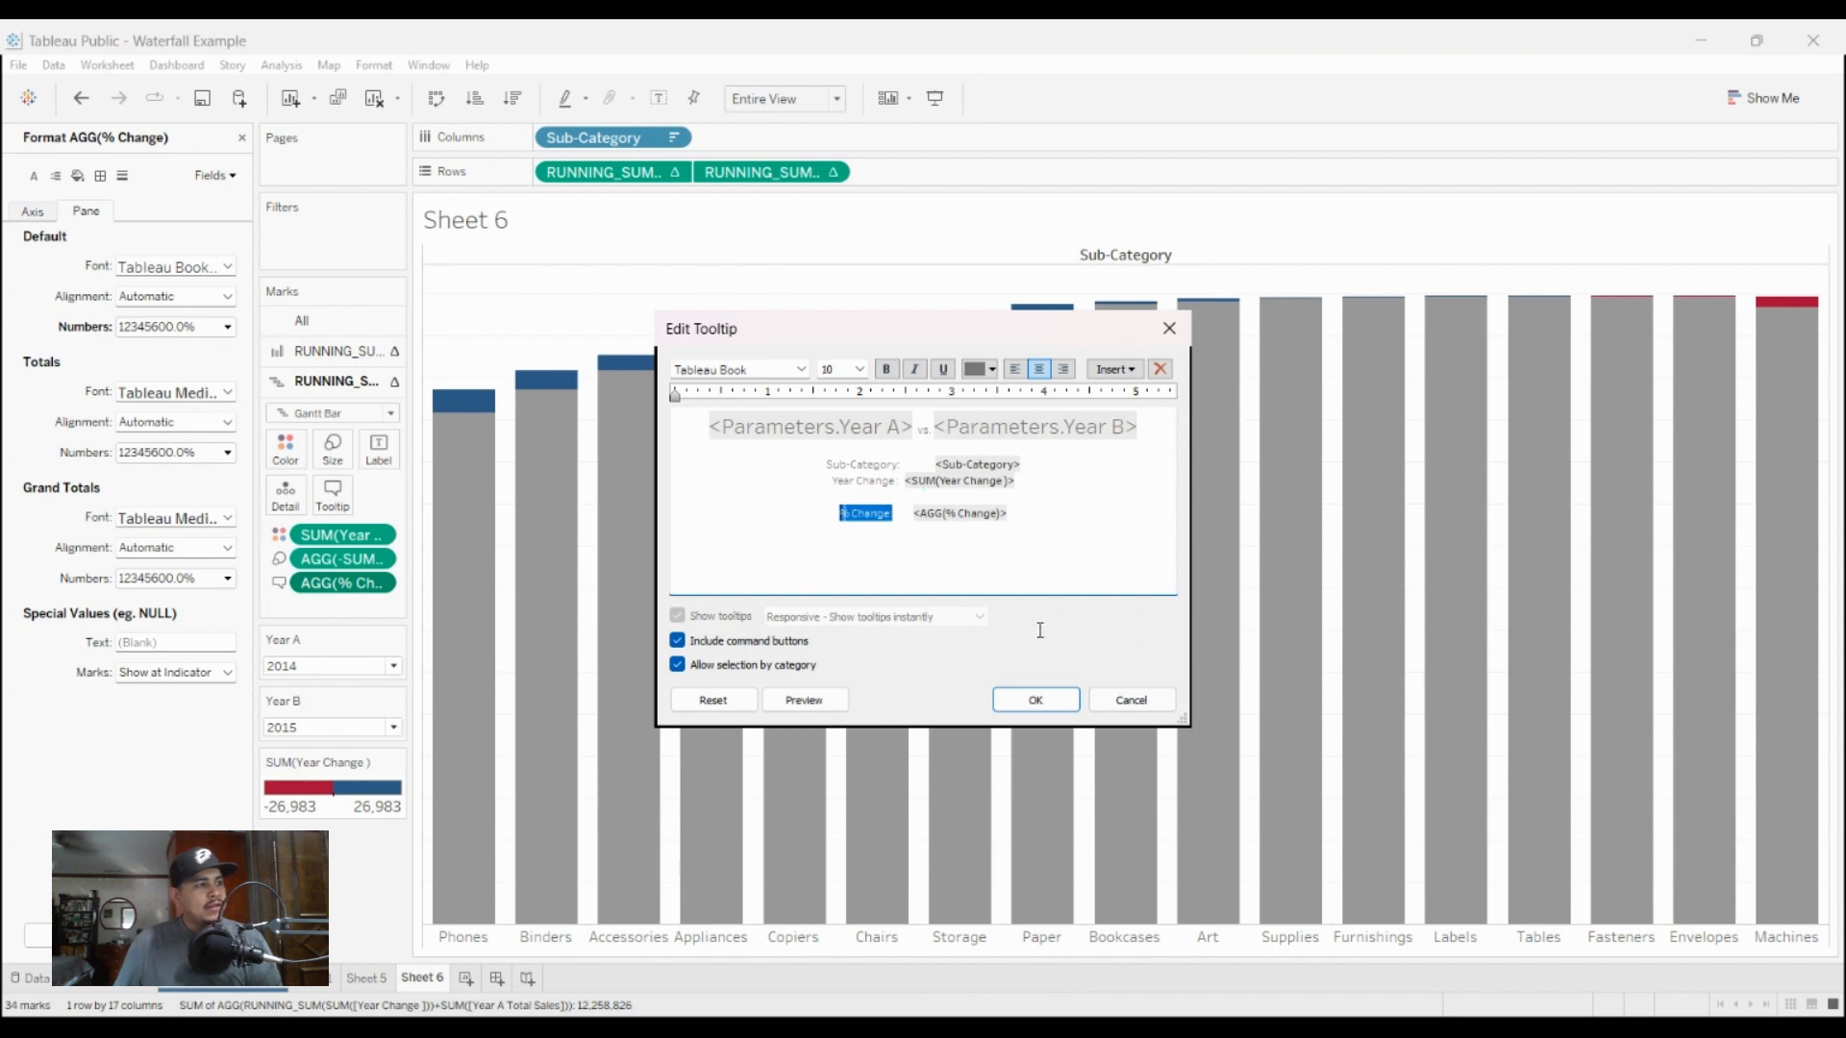
pyautogui.moveTo(900, 479); pyautogui.dragTo(825, 464)
pyautogui.click(1043, 699)
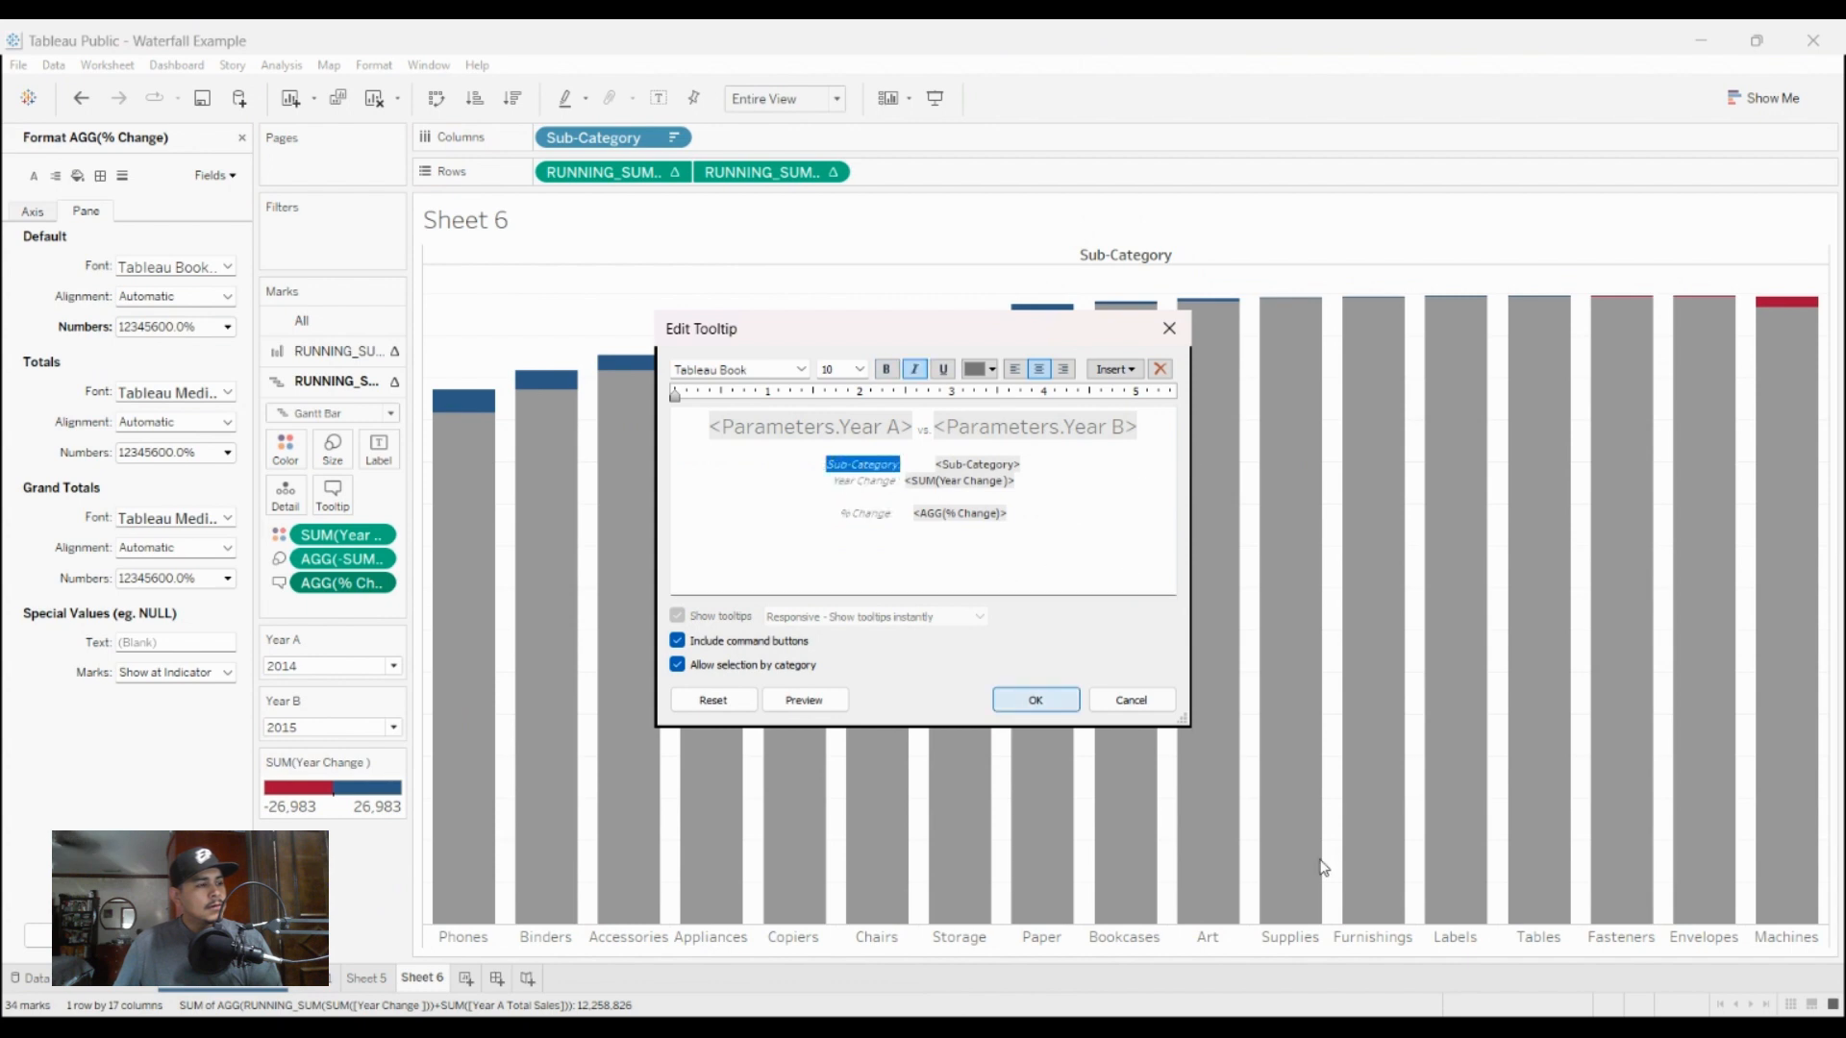
# Step: Delete all the tooltip text of the grey bar marks so only the Gantt bars keep a tooltip
pyautogui.moveTo(649, 362)
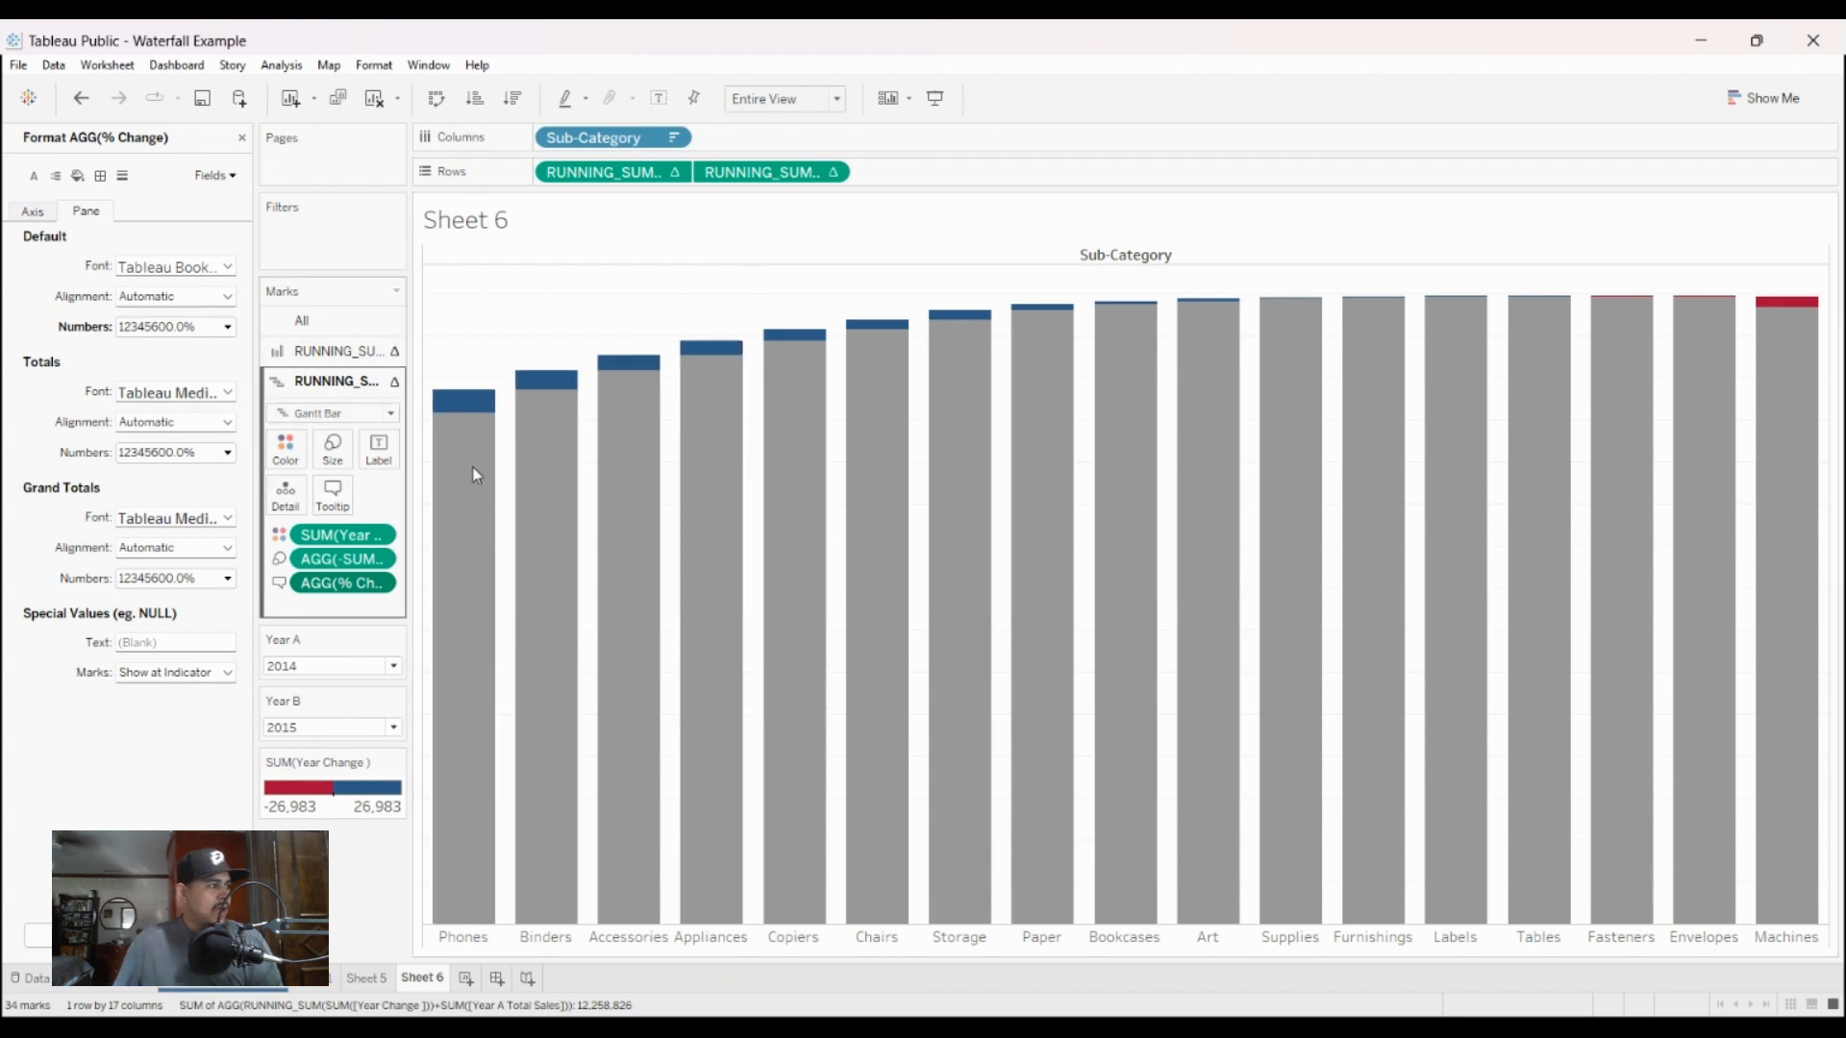
pyautogui.moveTo(544, 533)
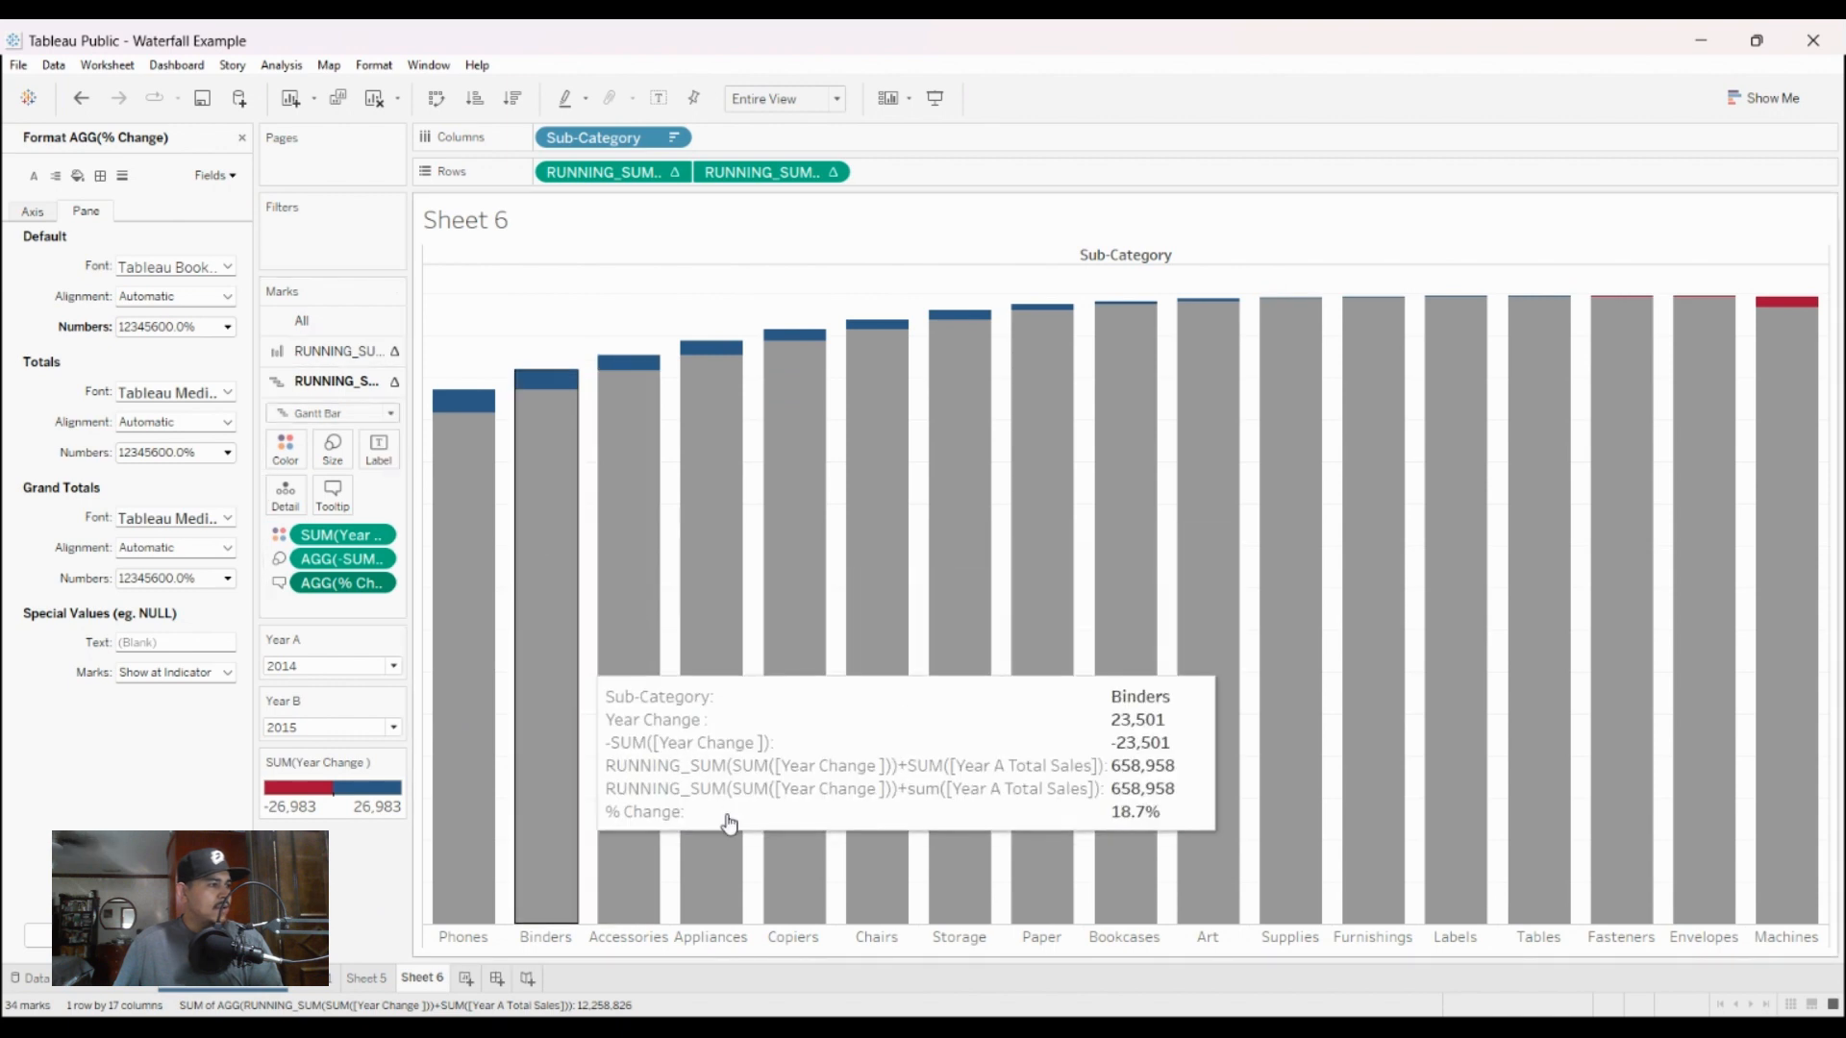
pyautogui.click(336, 352)
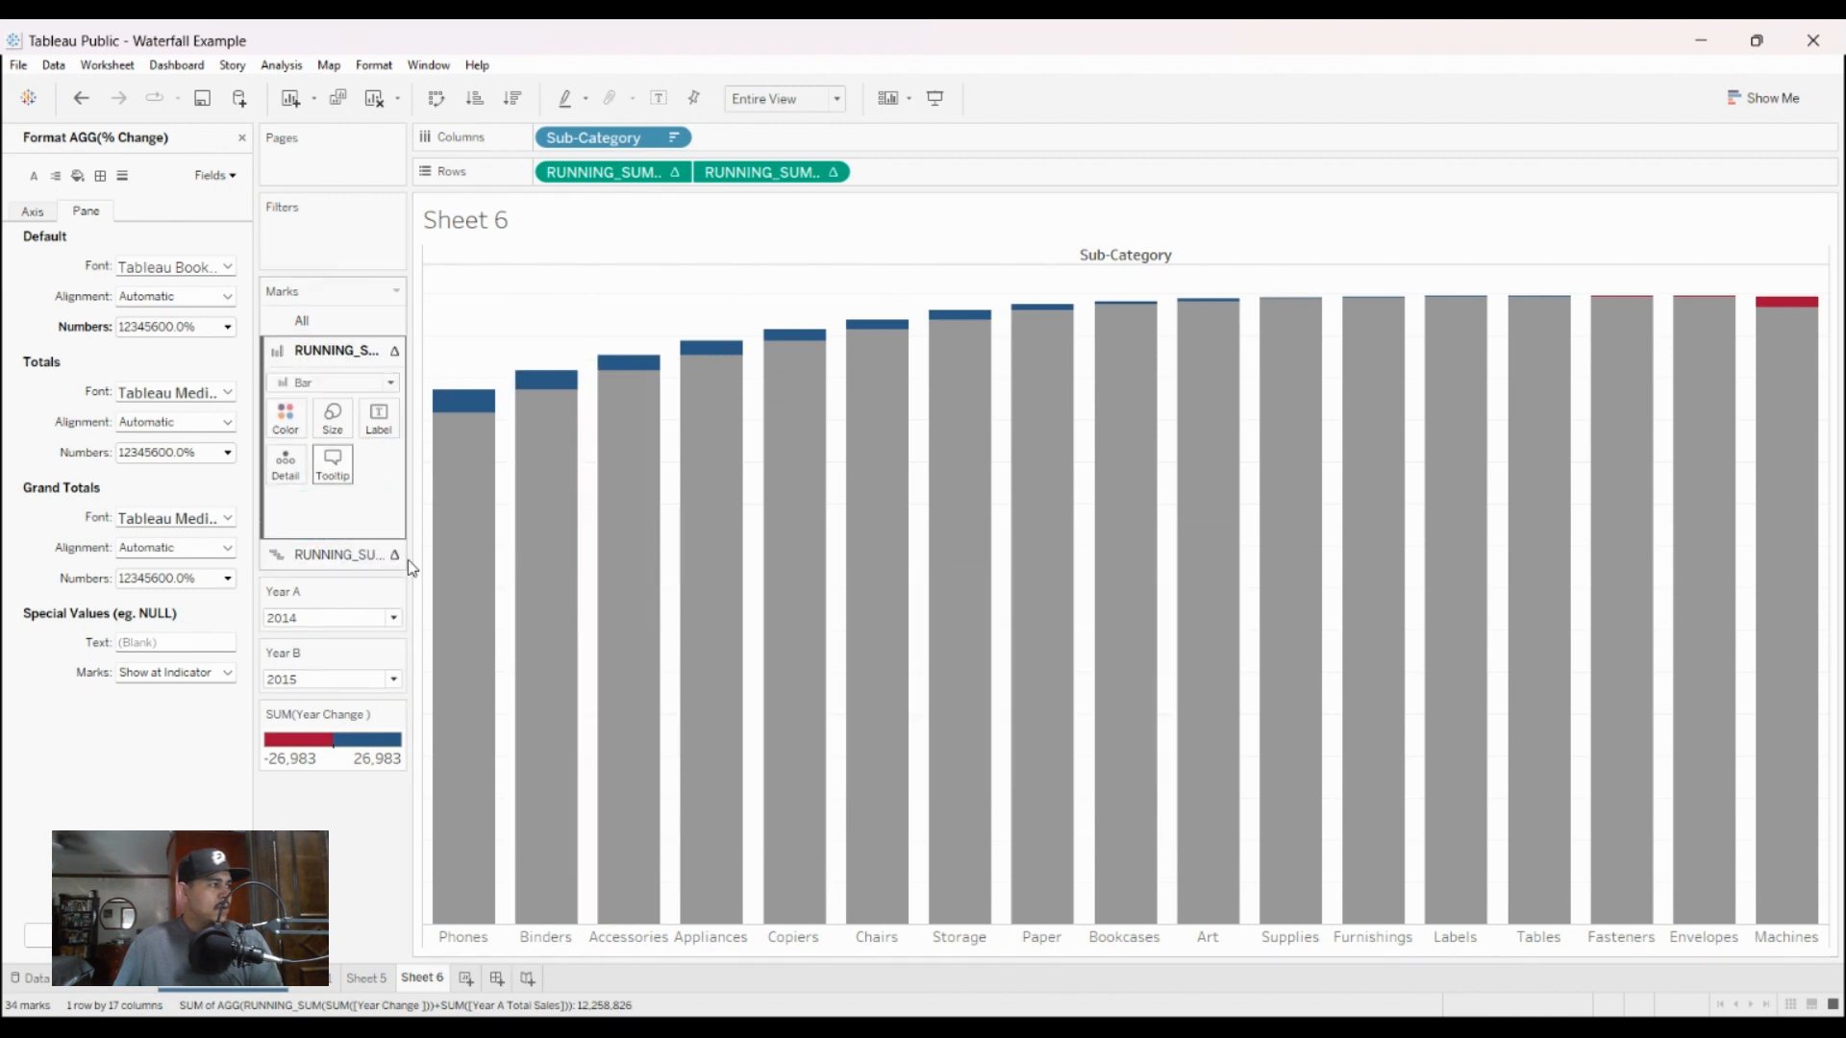
pyautogui.click(333, 465)
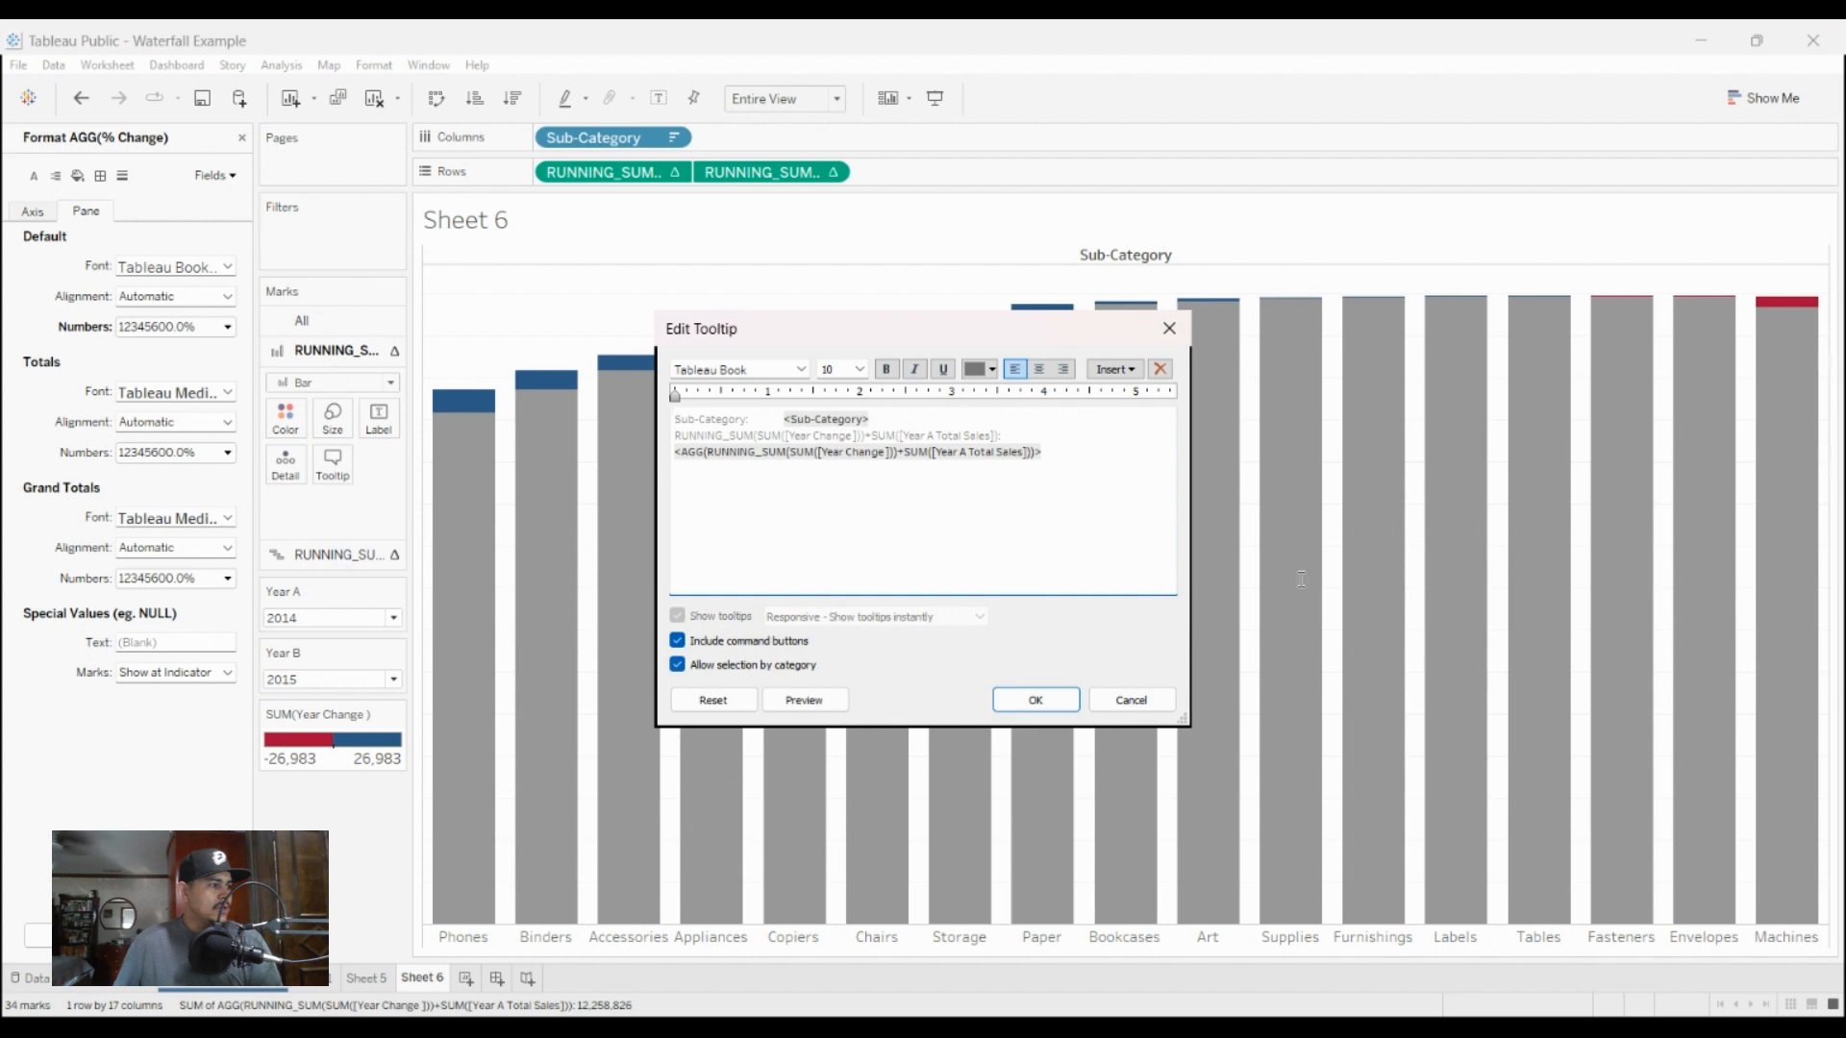
pyautogui.hotkey('ctrl', 'a')
pyautogui.press('Delete')
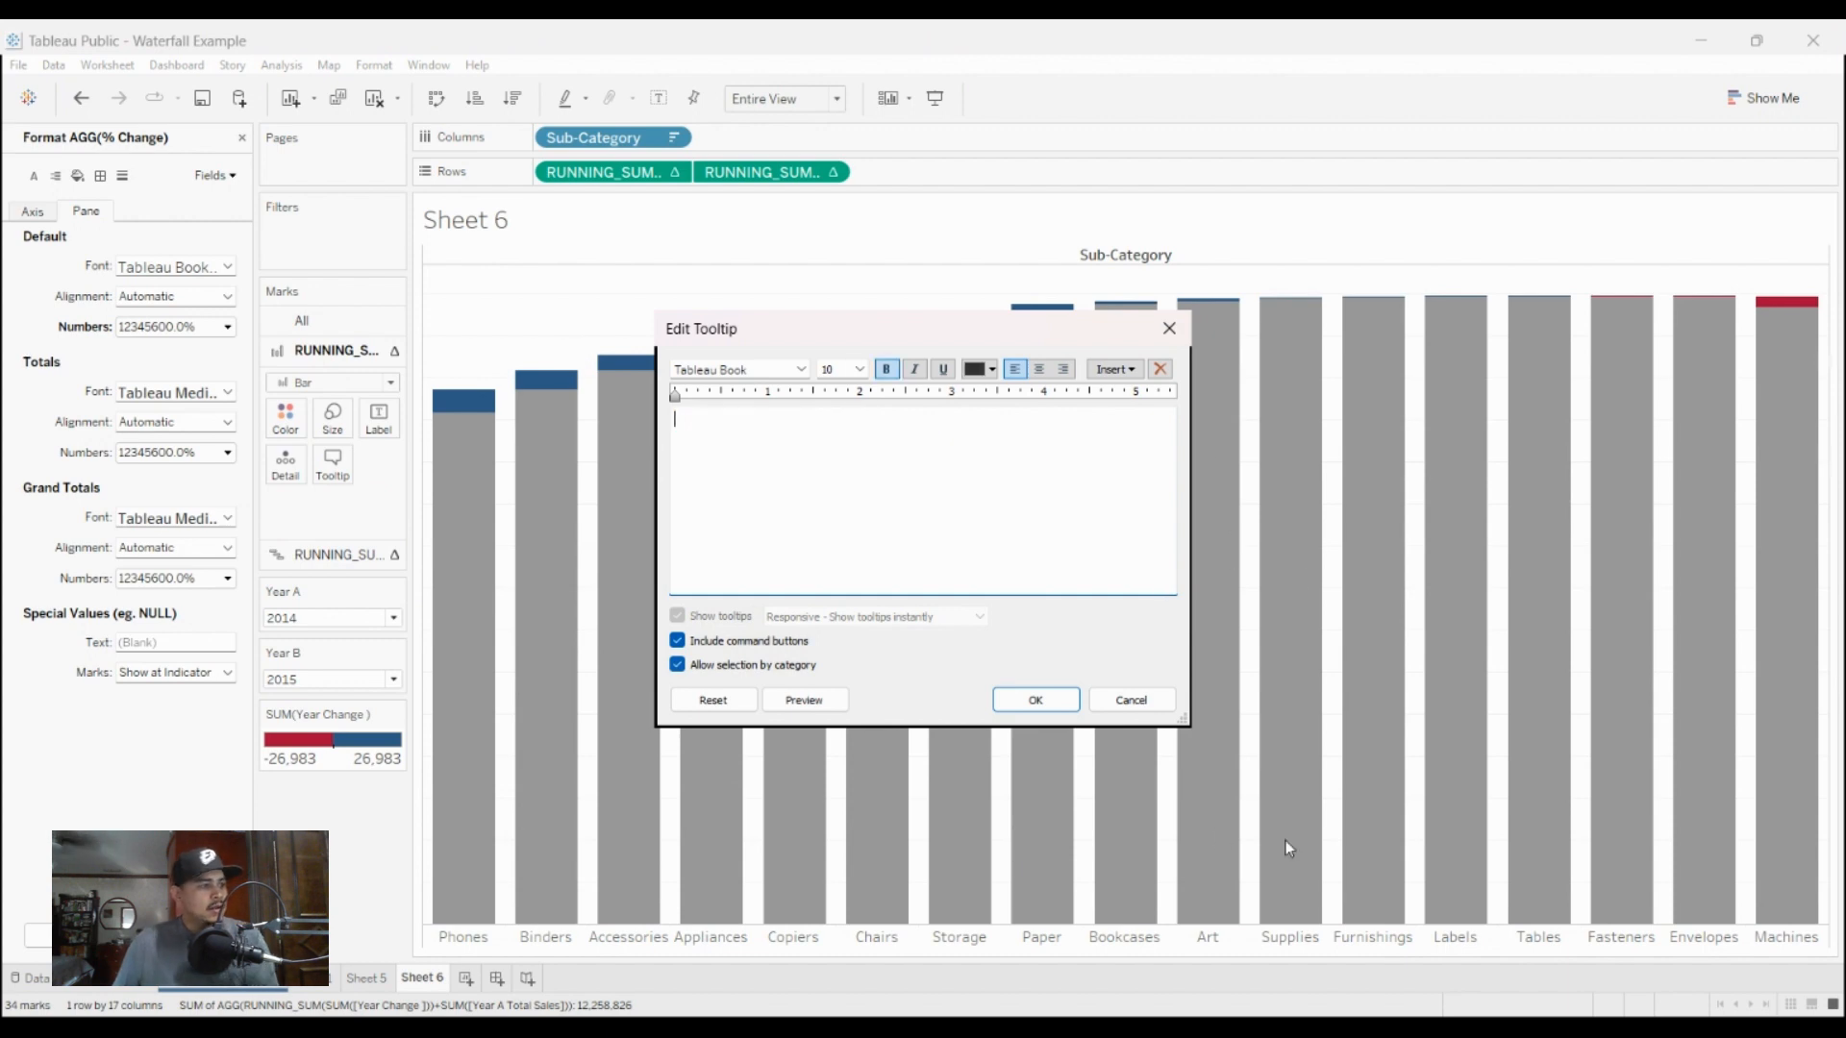
pyautogui.click(1043, 696)
pyautogui.moveTo(1047, 308)
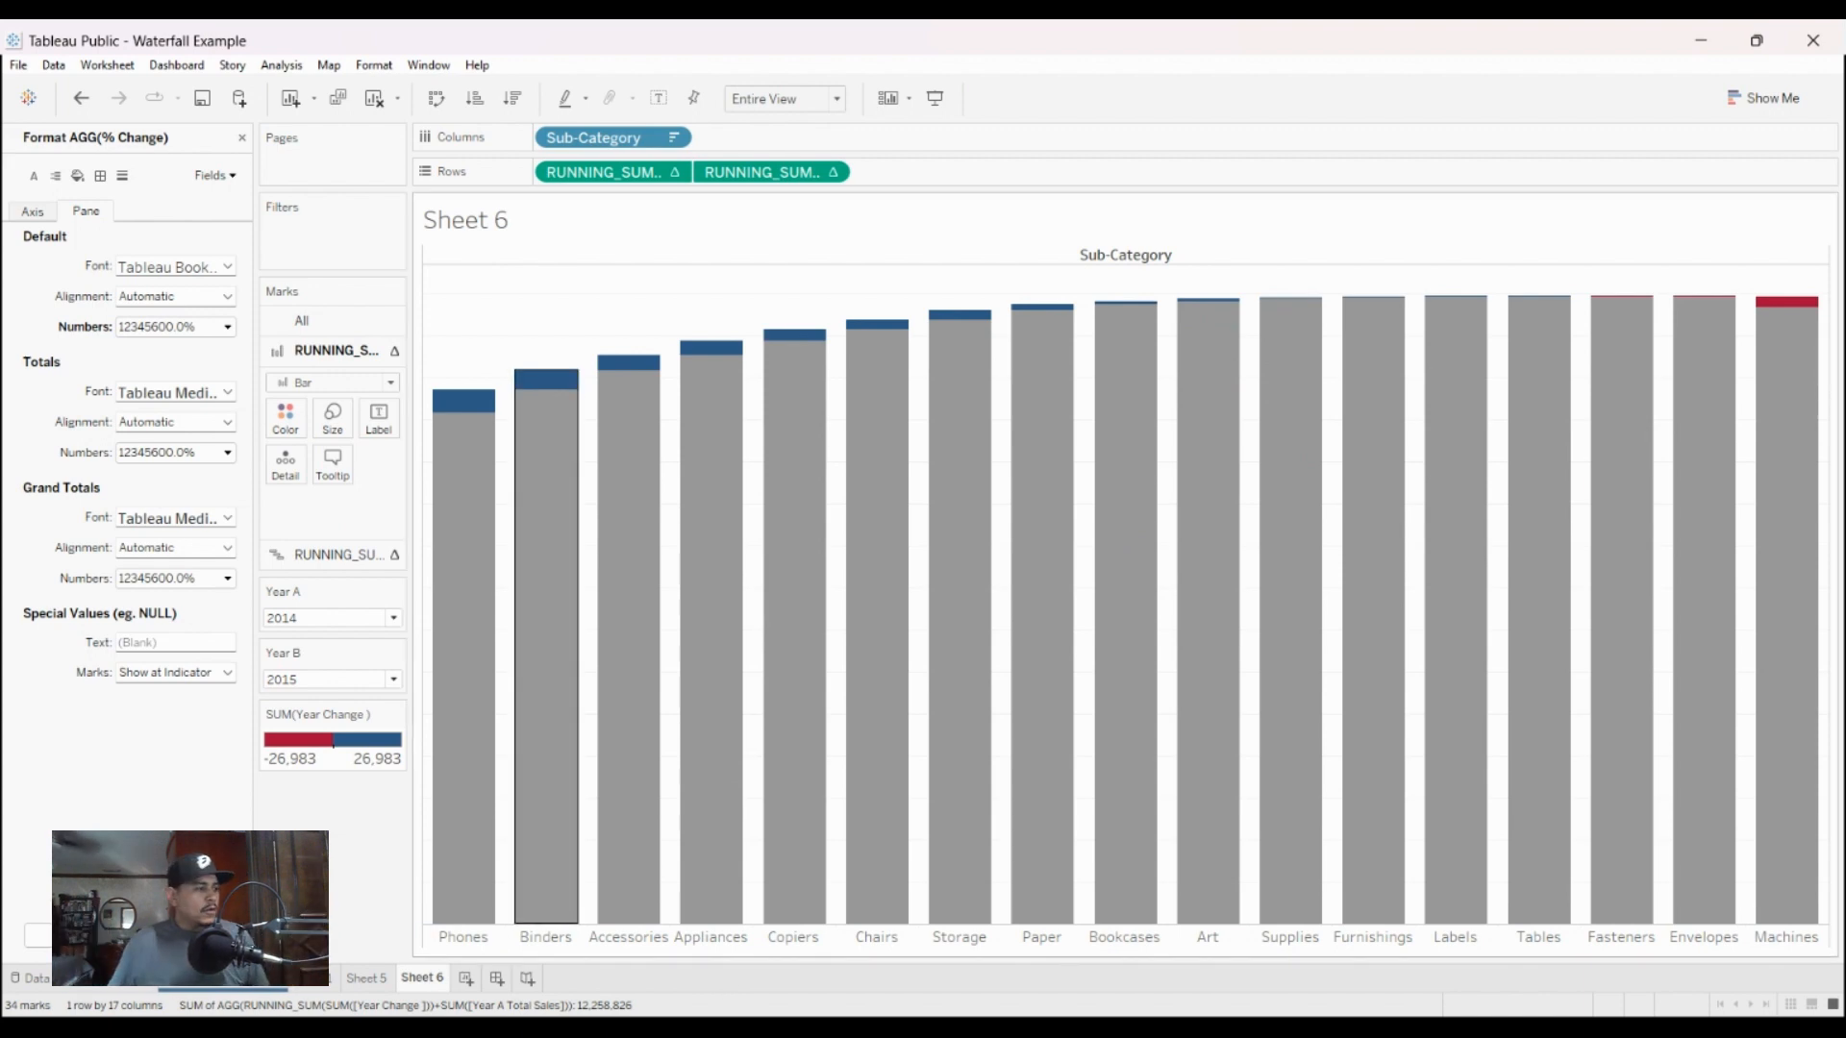
# Step: Build a new worksheet showing Year A Total Sales by the year of Year A Total as a bar, fitted to Entire View
pyautogui.click(466, 978)
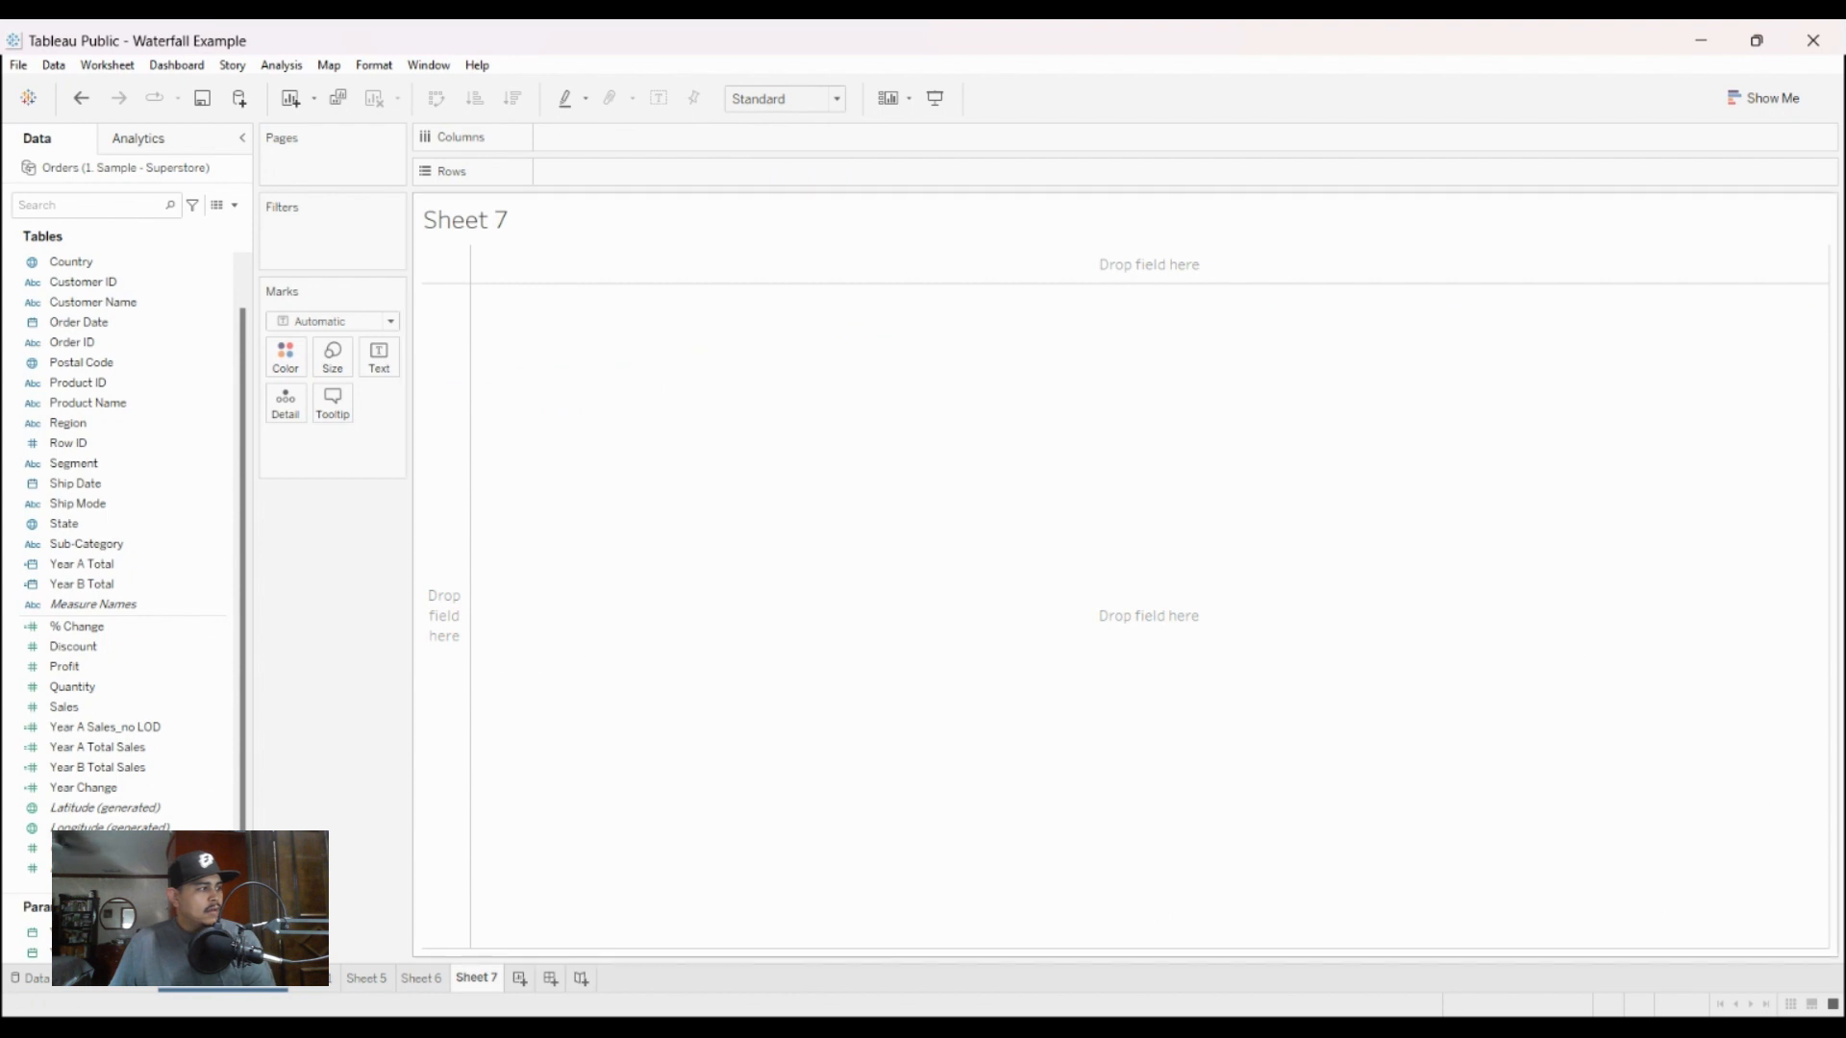
pyautogui.moveTo(135, 747)
pyautogui.mouseDown()
pyautogui.moveTo(429, 412)
pyautogui.moveTo(758, 227)
pyautogui.mouseUp()
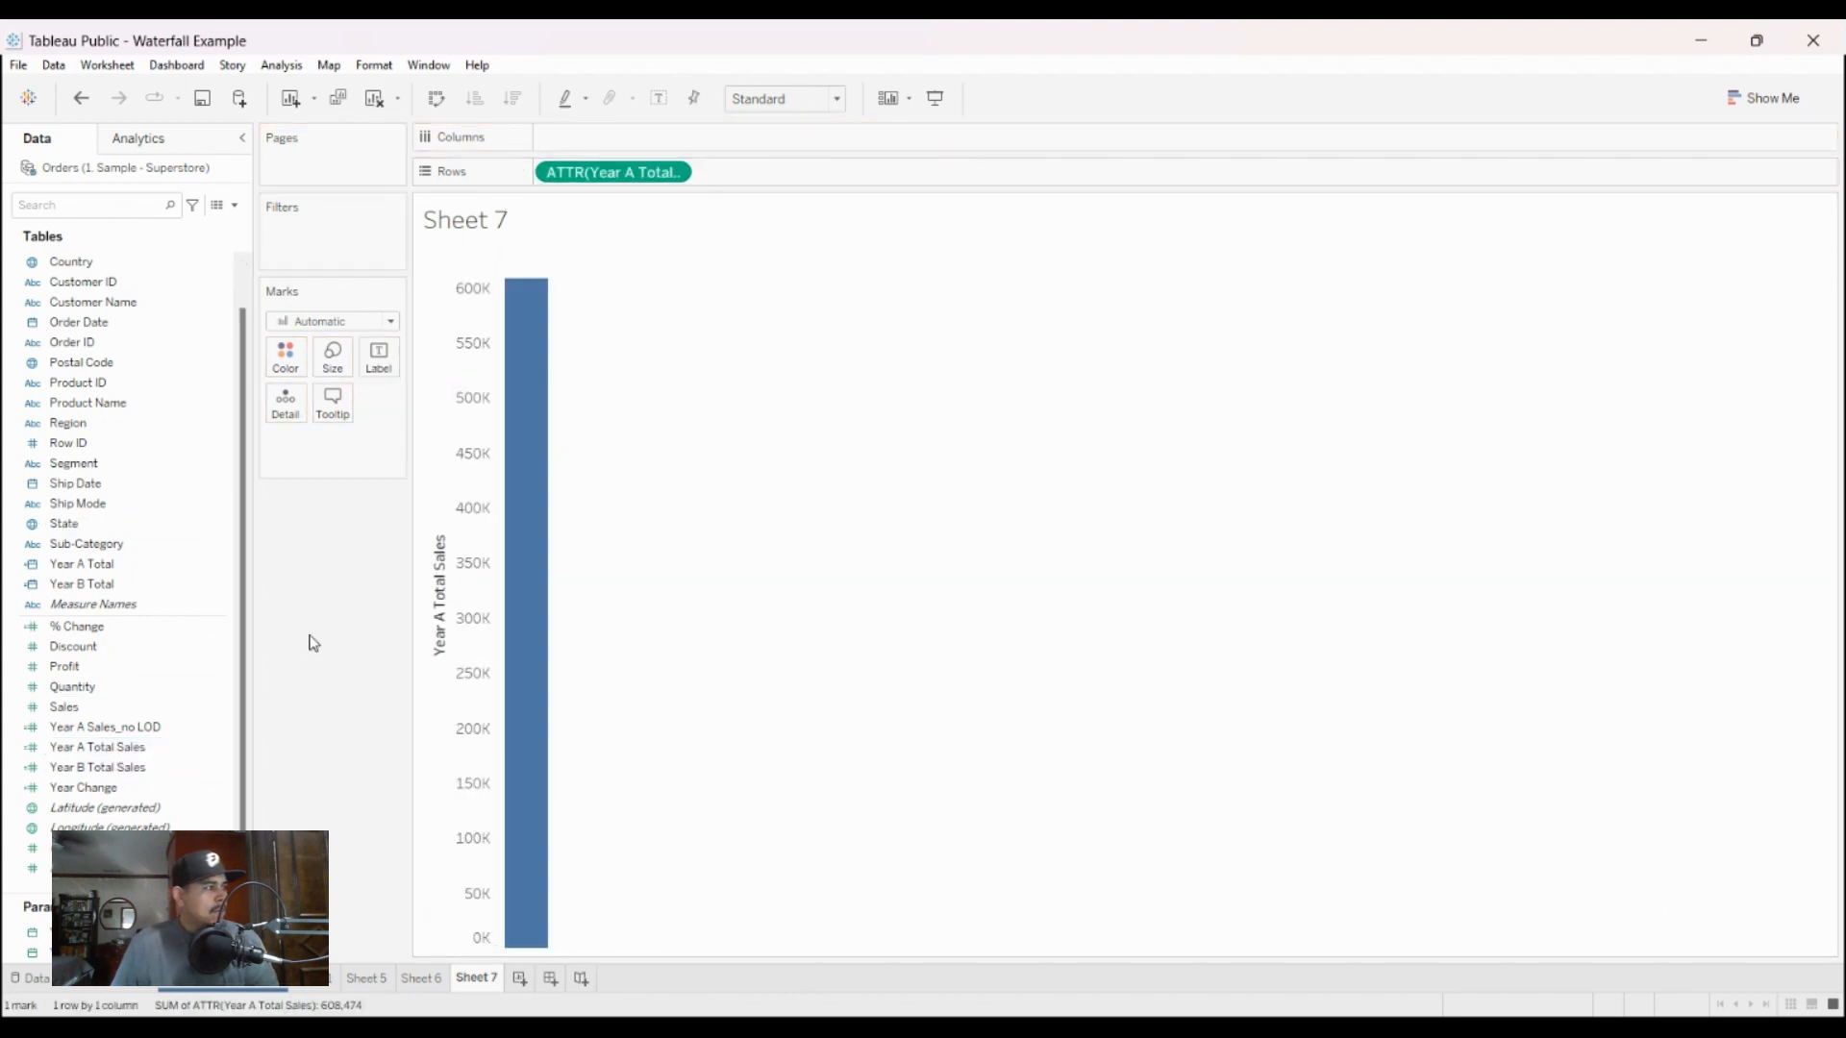
pyautogui.moveTo(125, 563); pyautogui.dragTo(828, 181)
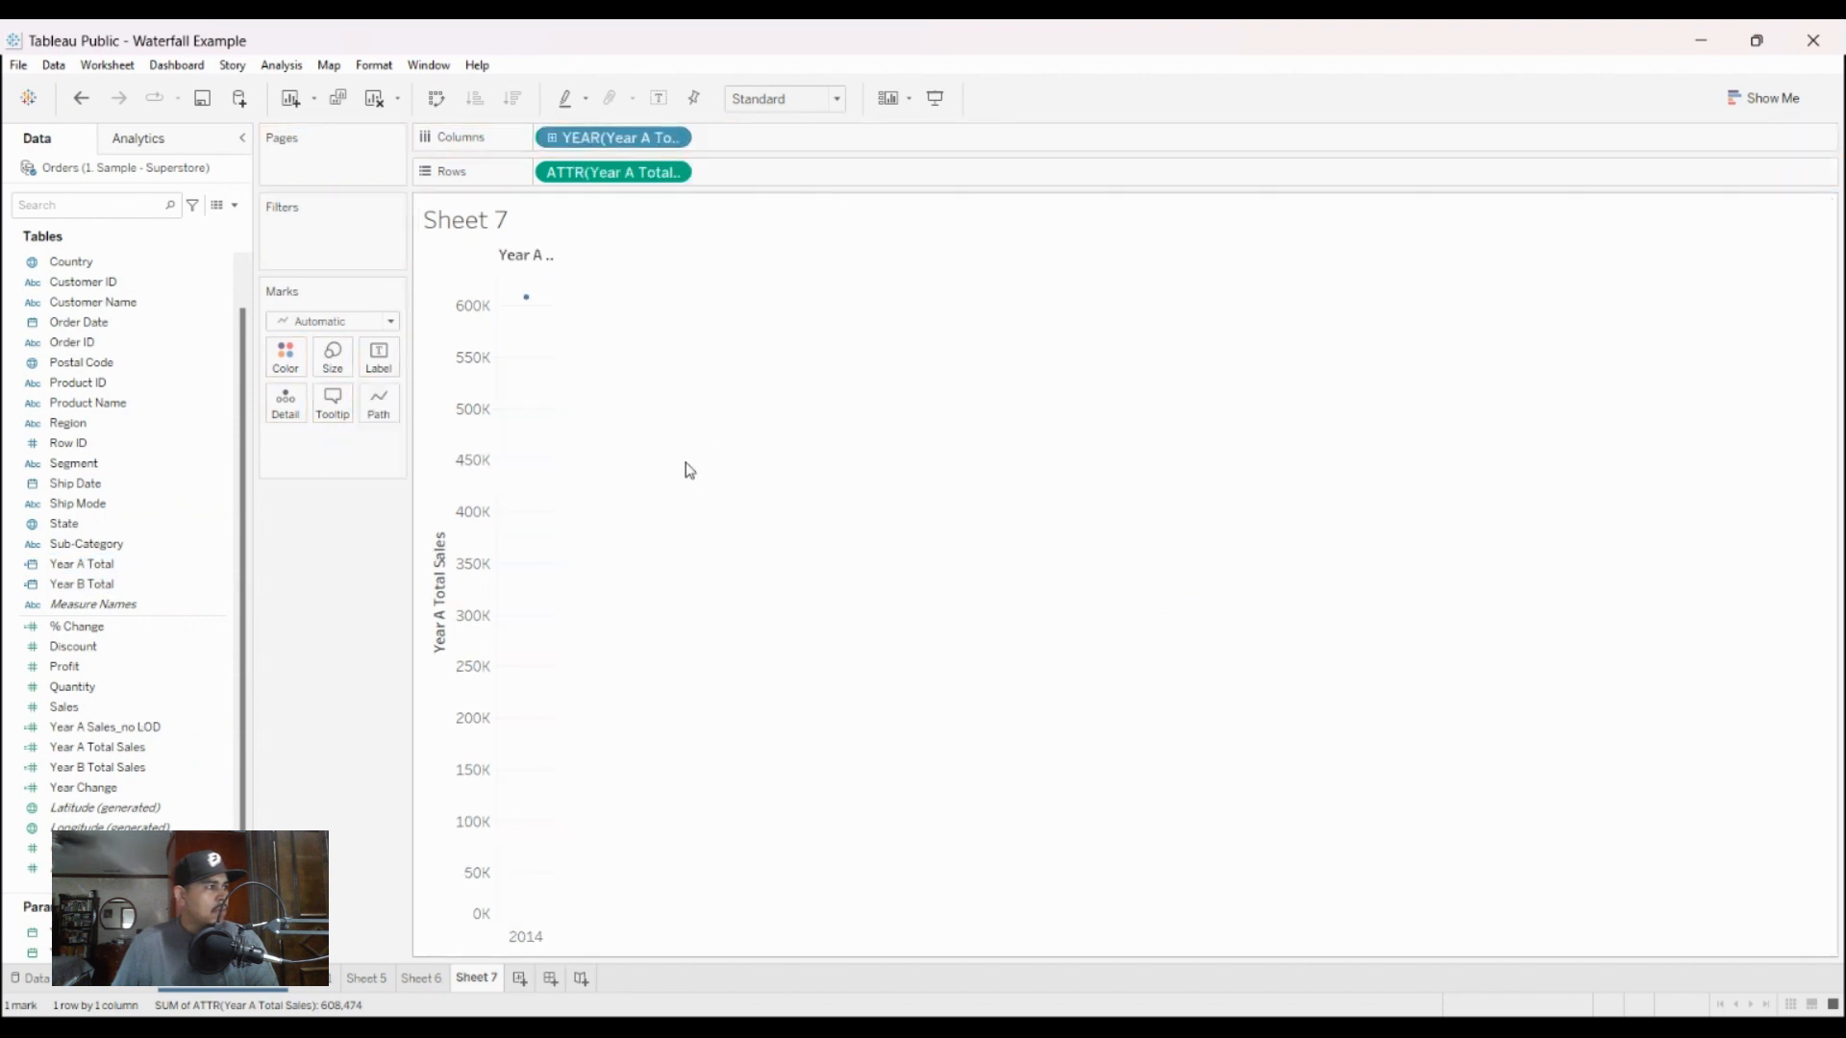
pyautogui.click(346, 367)
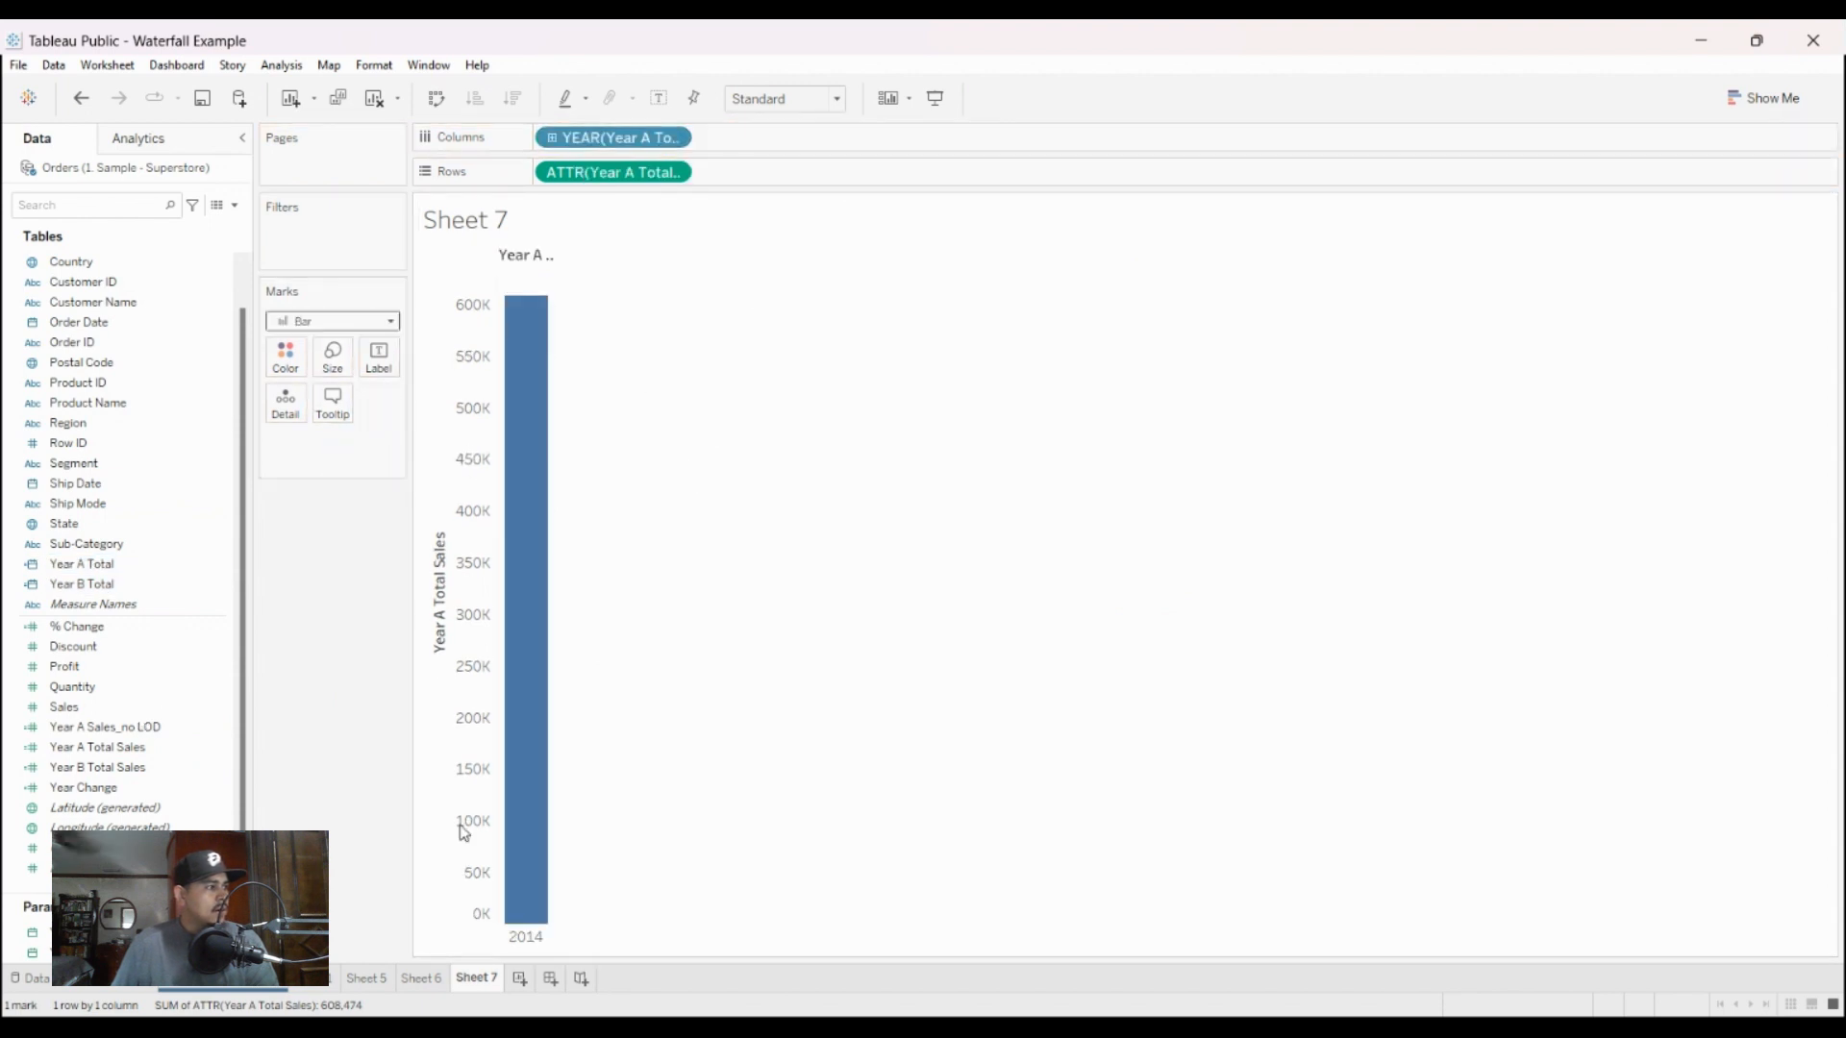
pyautogui.click(835, 99)
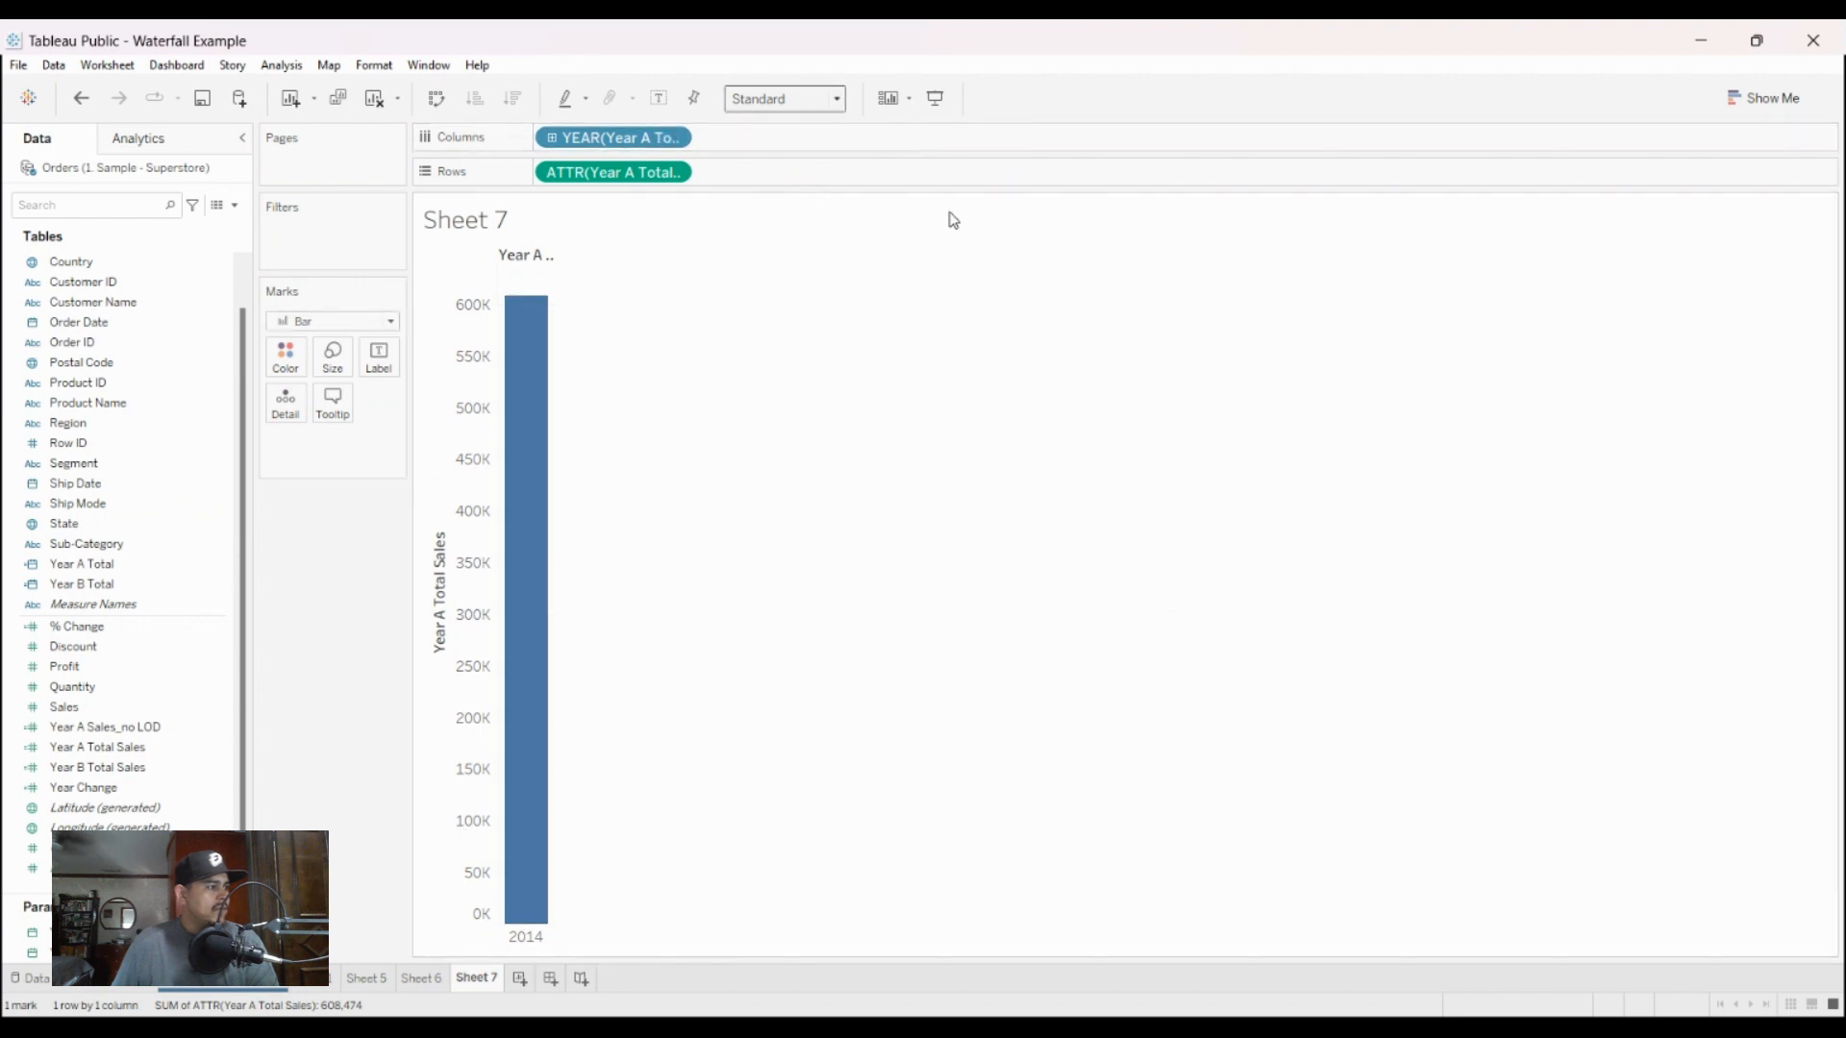
pyautogui.click(795, 180)
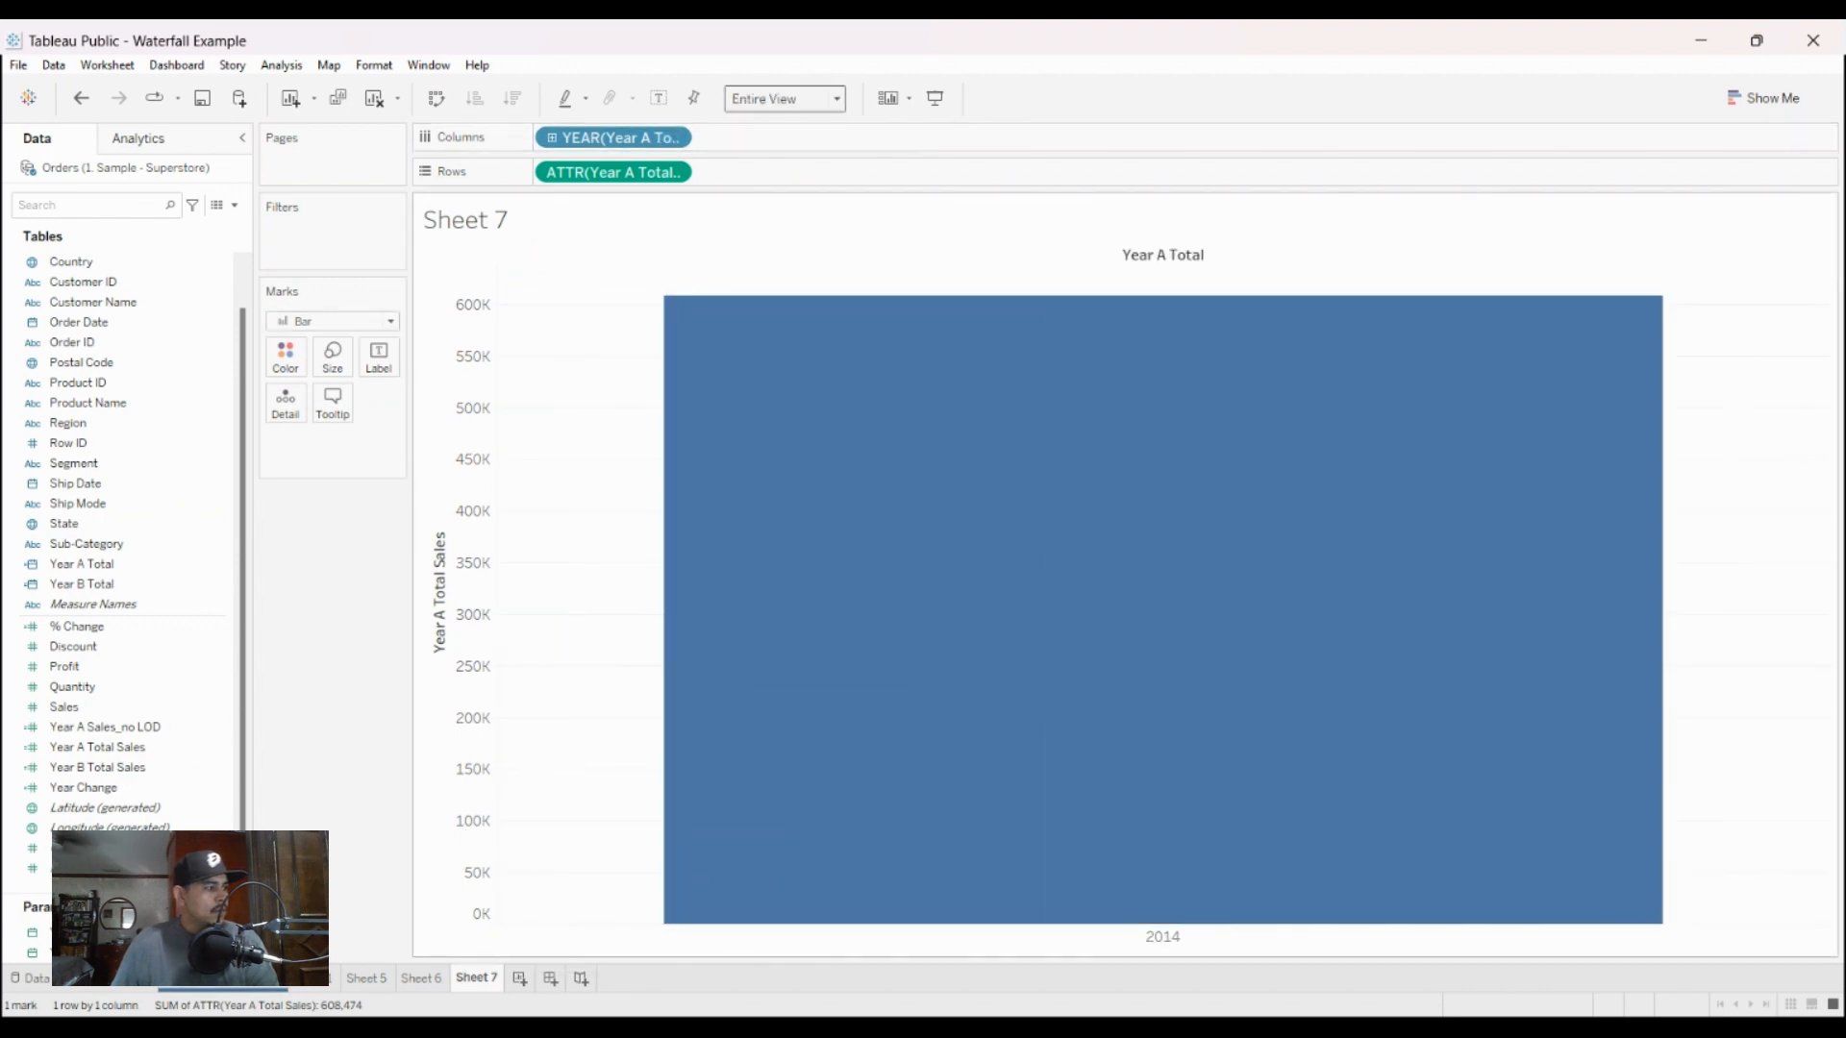
# Step: Build another worksheet showing Year B Total Sales by the year of Year B Total as a bar, fitted to Entire View
pyautogui.click(519, 978)
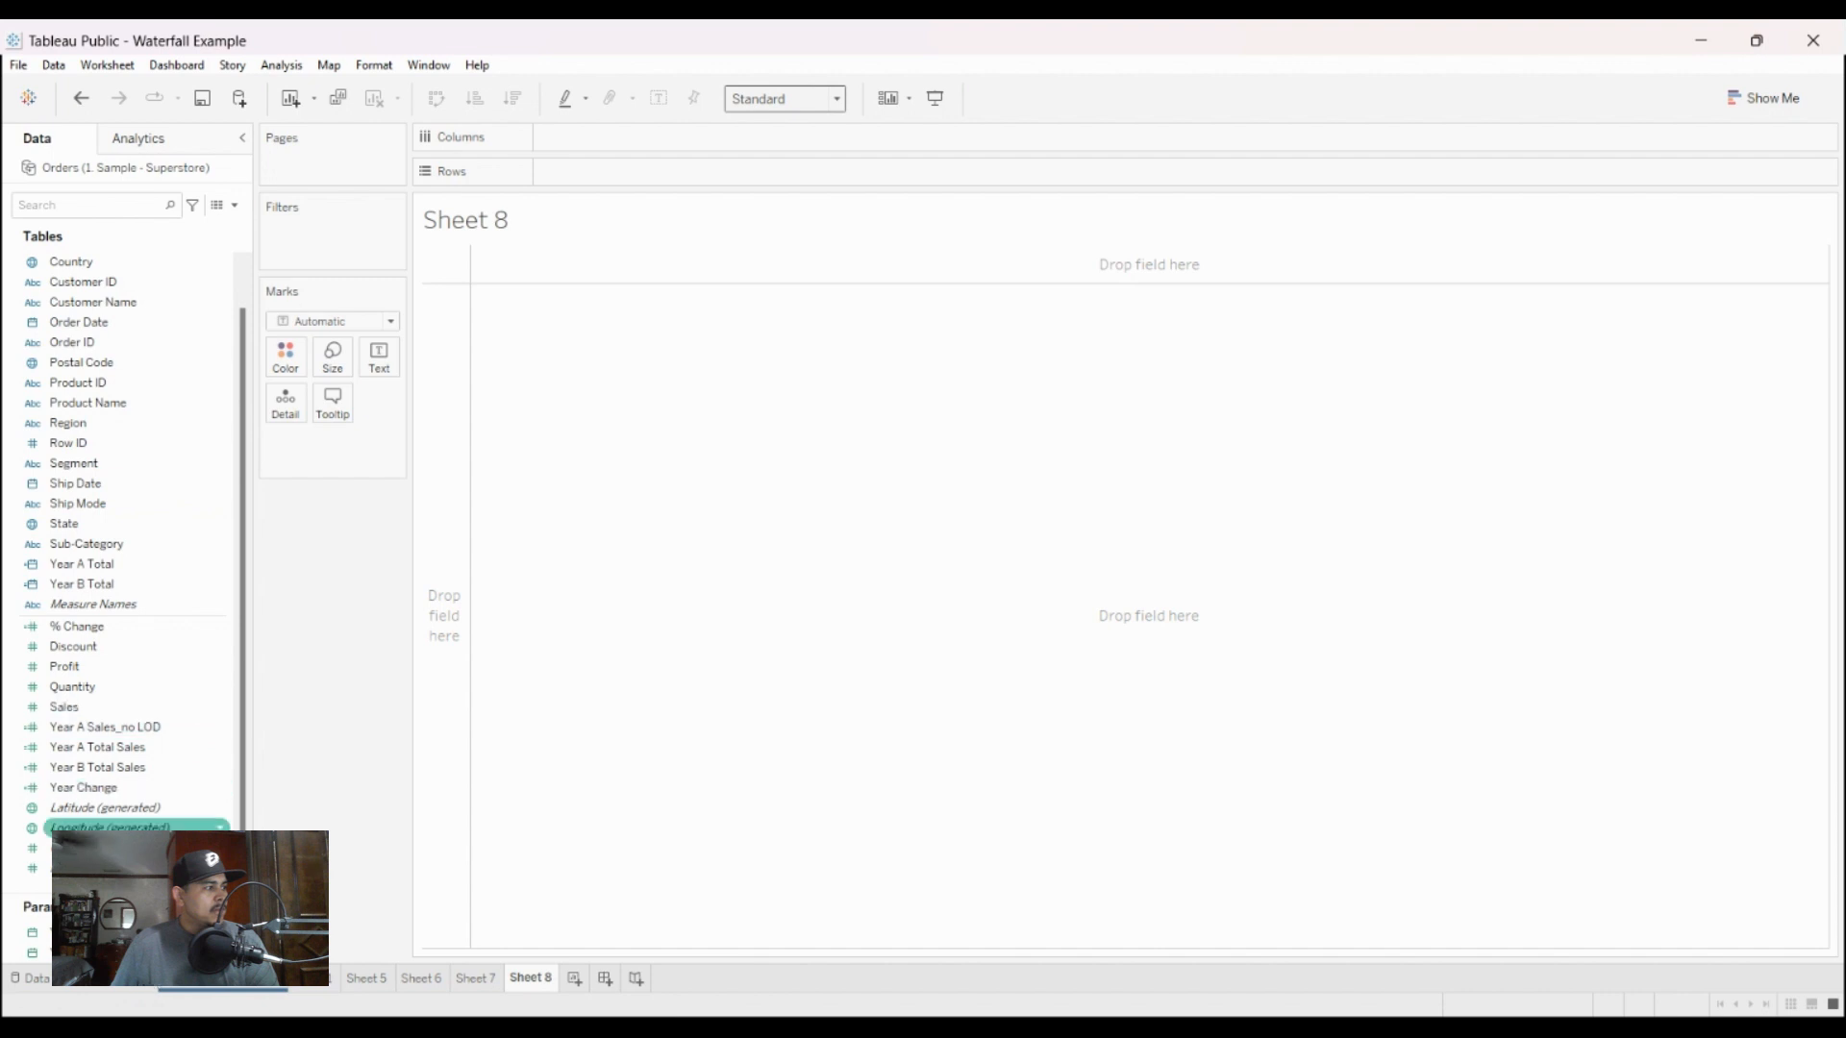
pyautogui.moveTo(96, 767)
pyautogui.mouseDown()
pyautogui.moveTo(572, 332)
pyautogui.moveTo(861, 206)
pyautogui.moveTo(673, 172)
pyautogui.mouseUp()
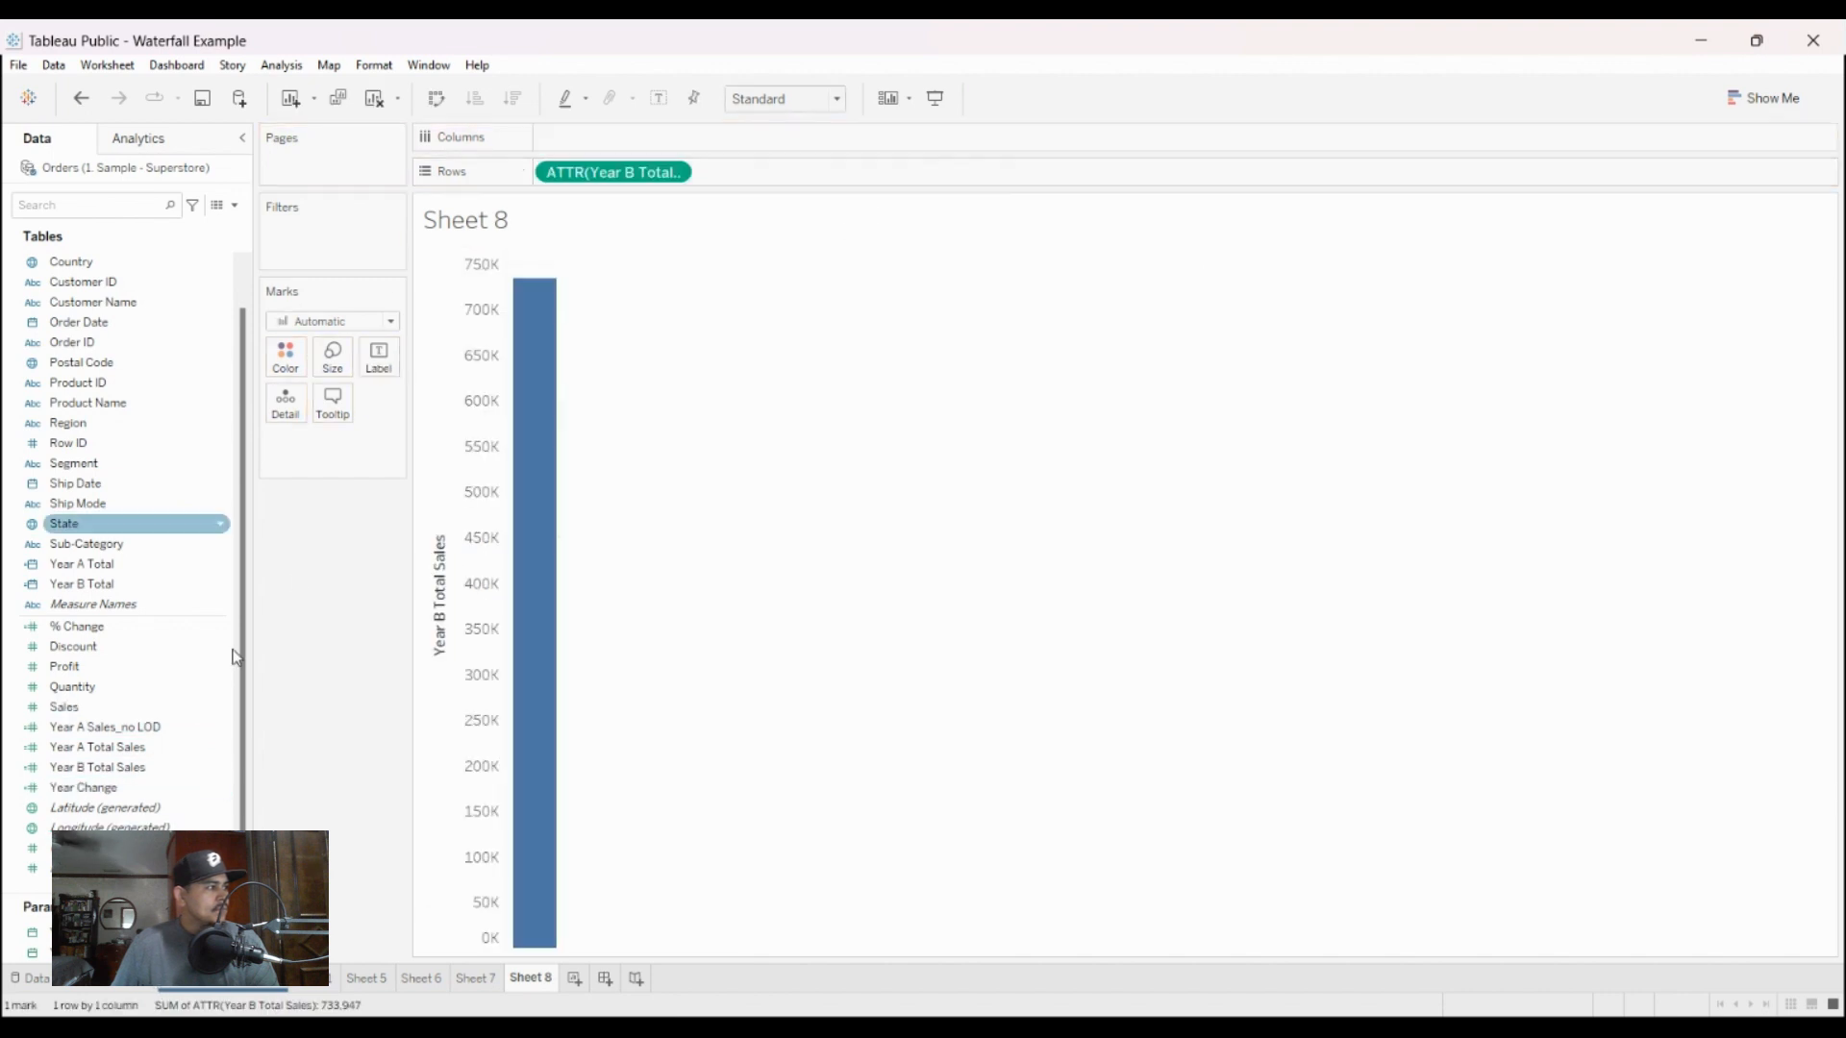
pyautogui.moveTo(81, 584); pyautogui.dragTo(795, 157)
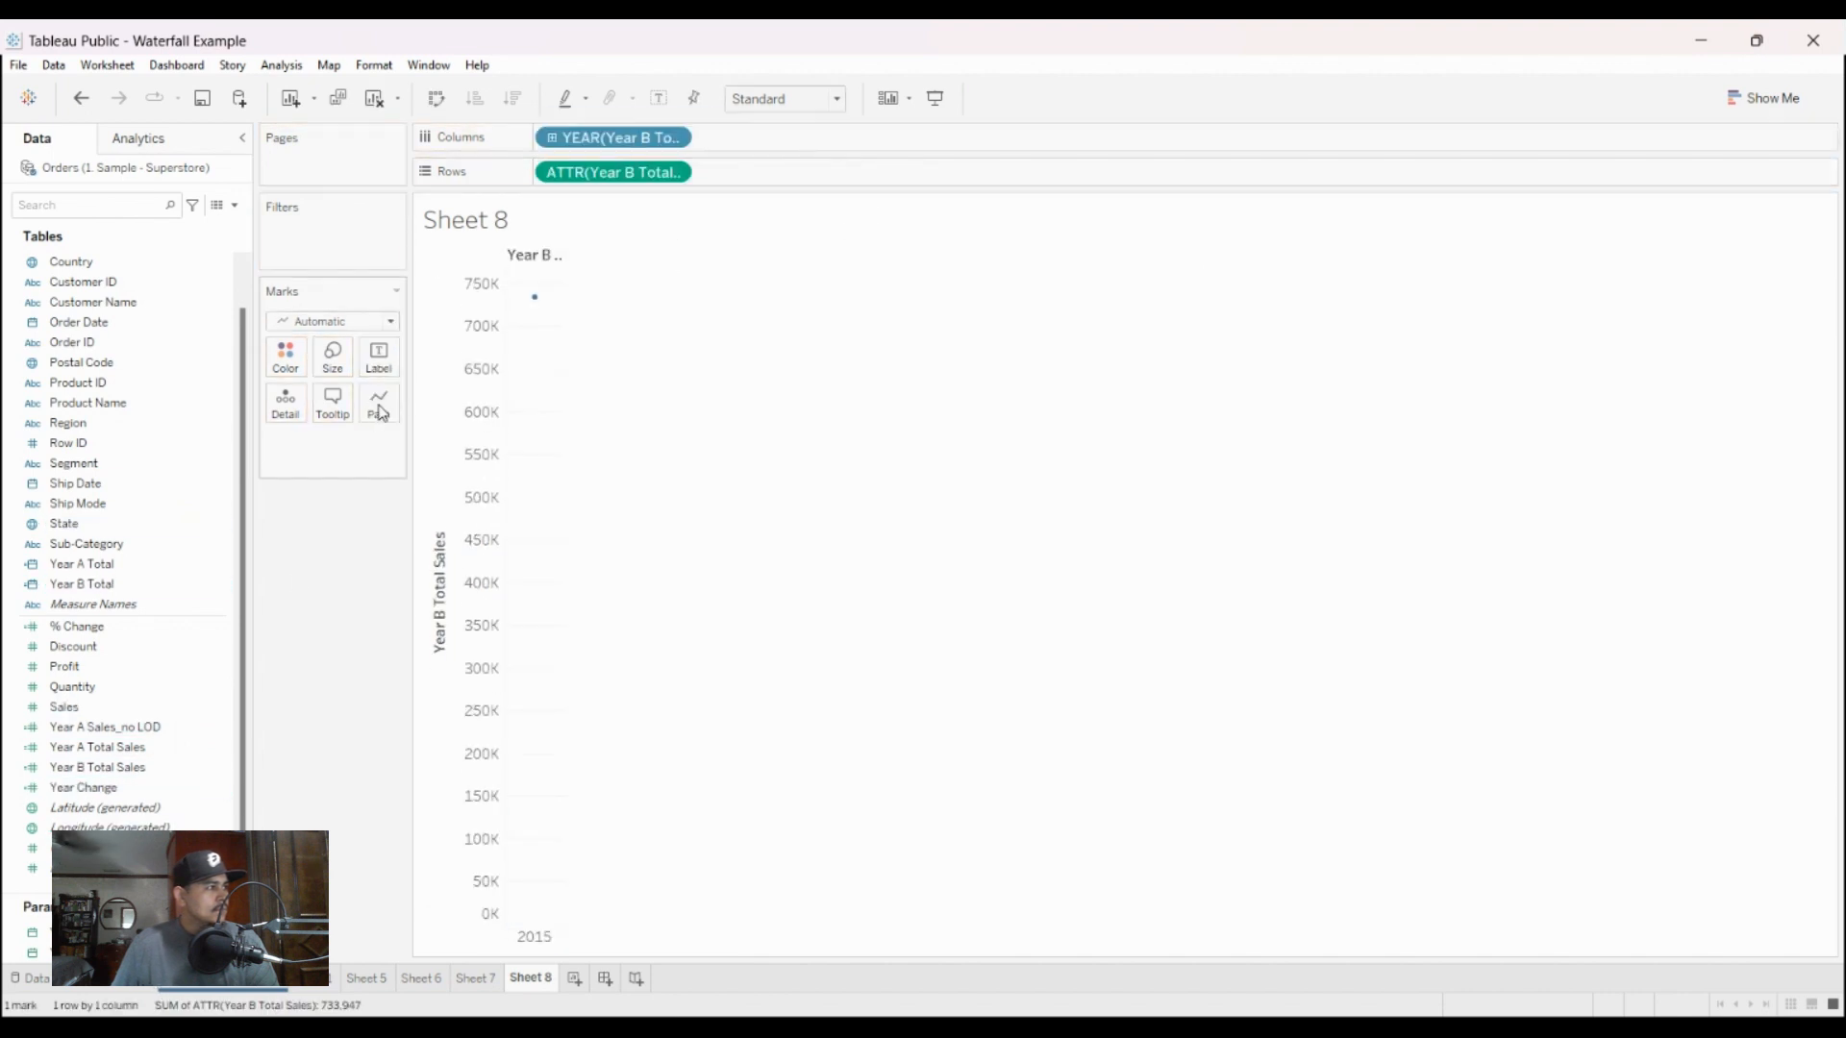
pyautogui.click(310, 362)
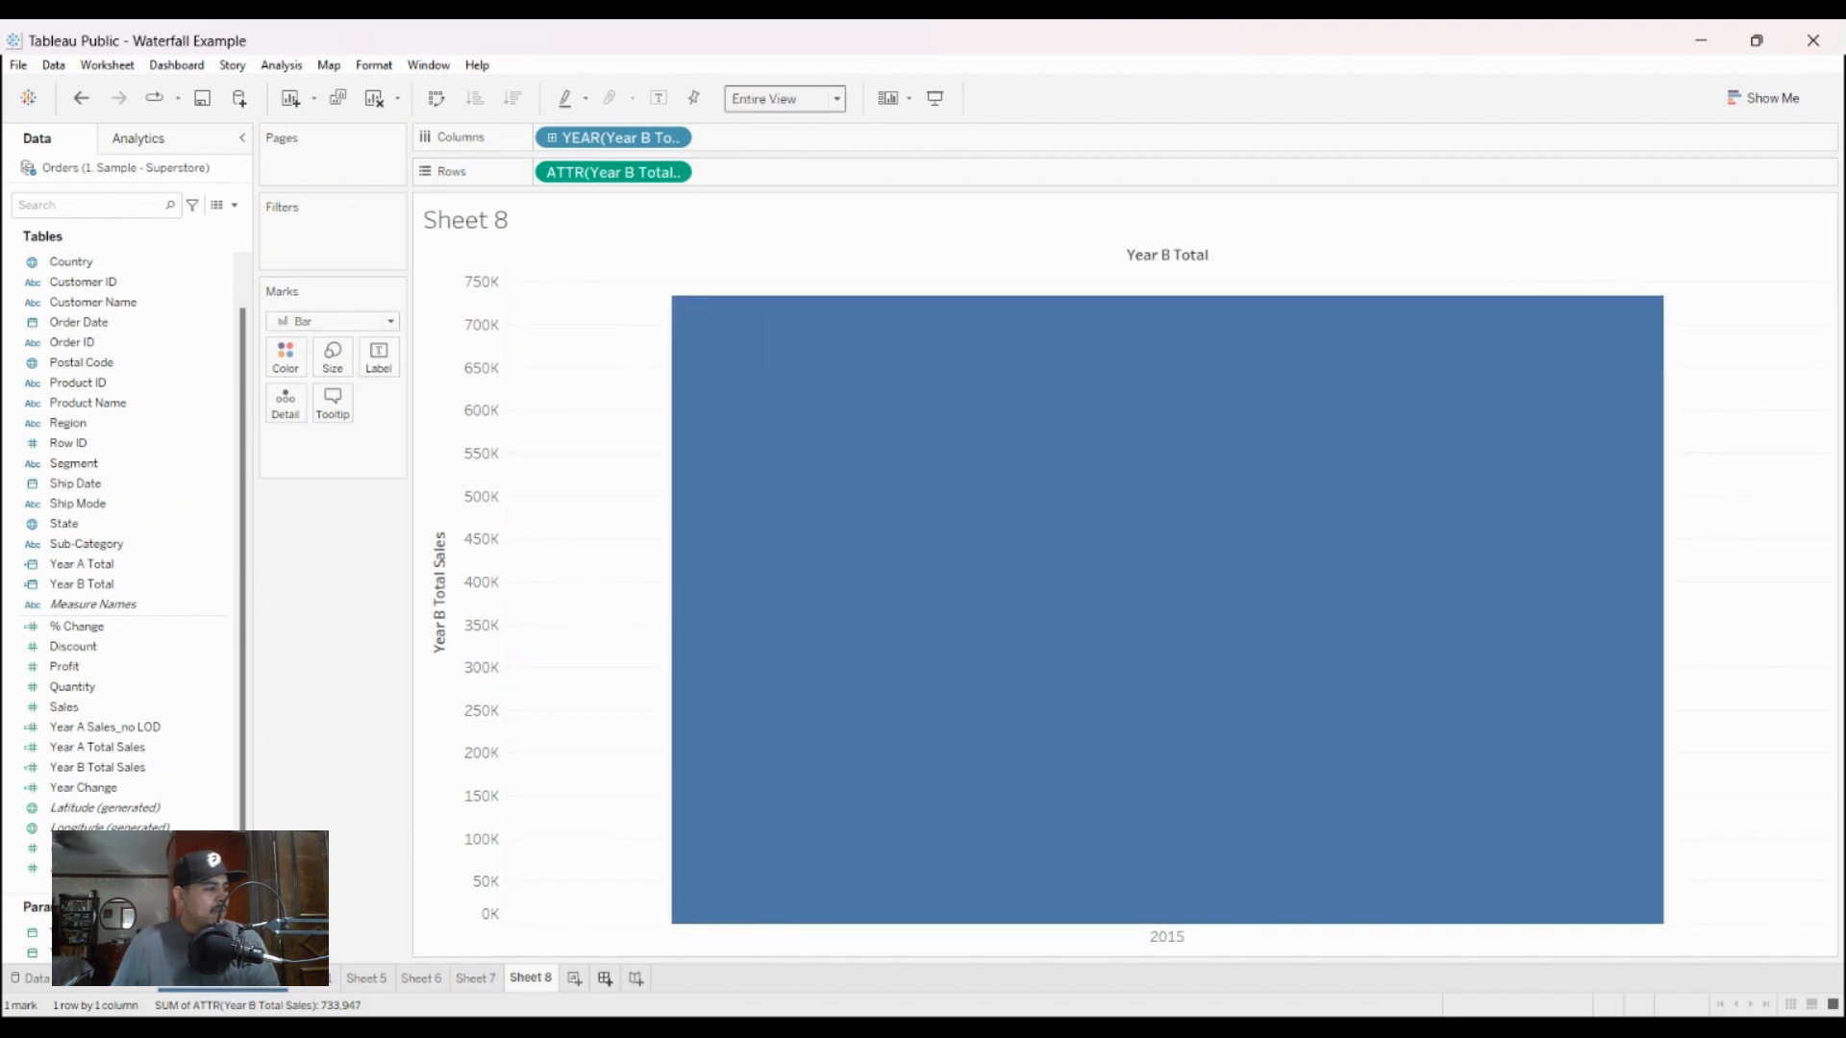
# Step: Create a new dashboard and set its size to Automatic
pyautogui.click(604, 978)
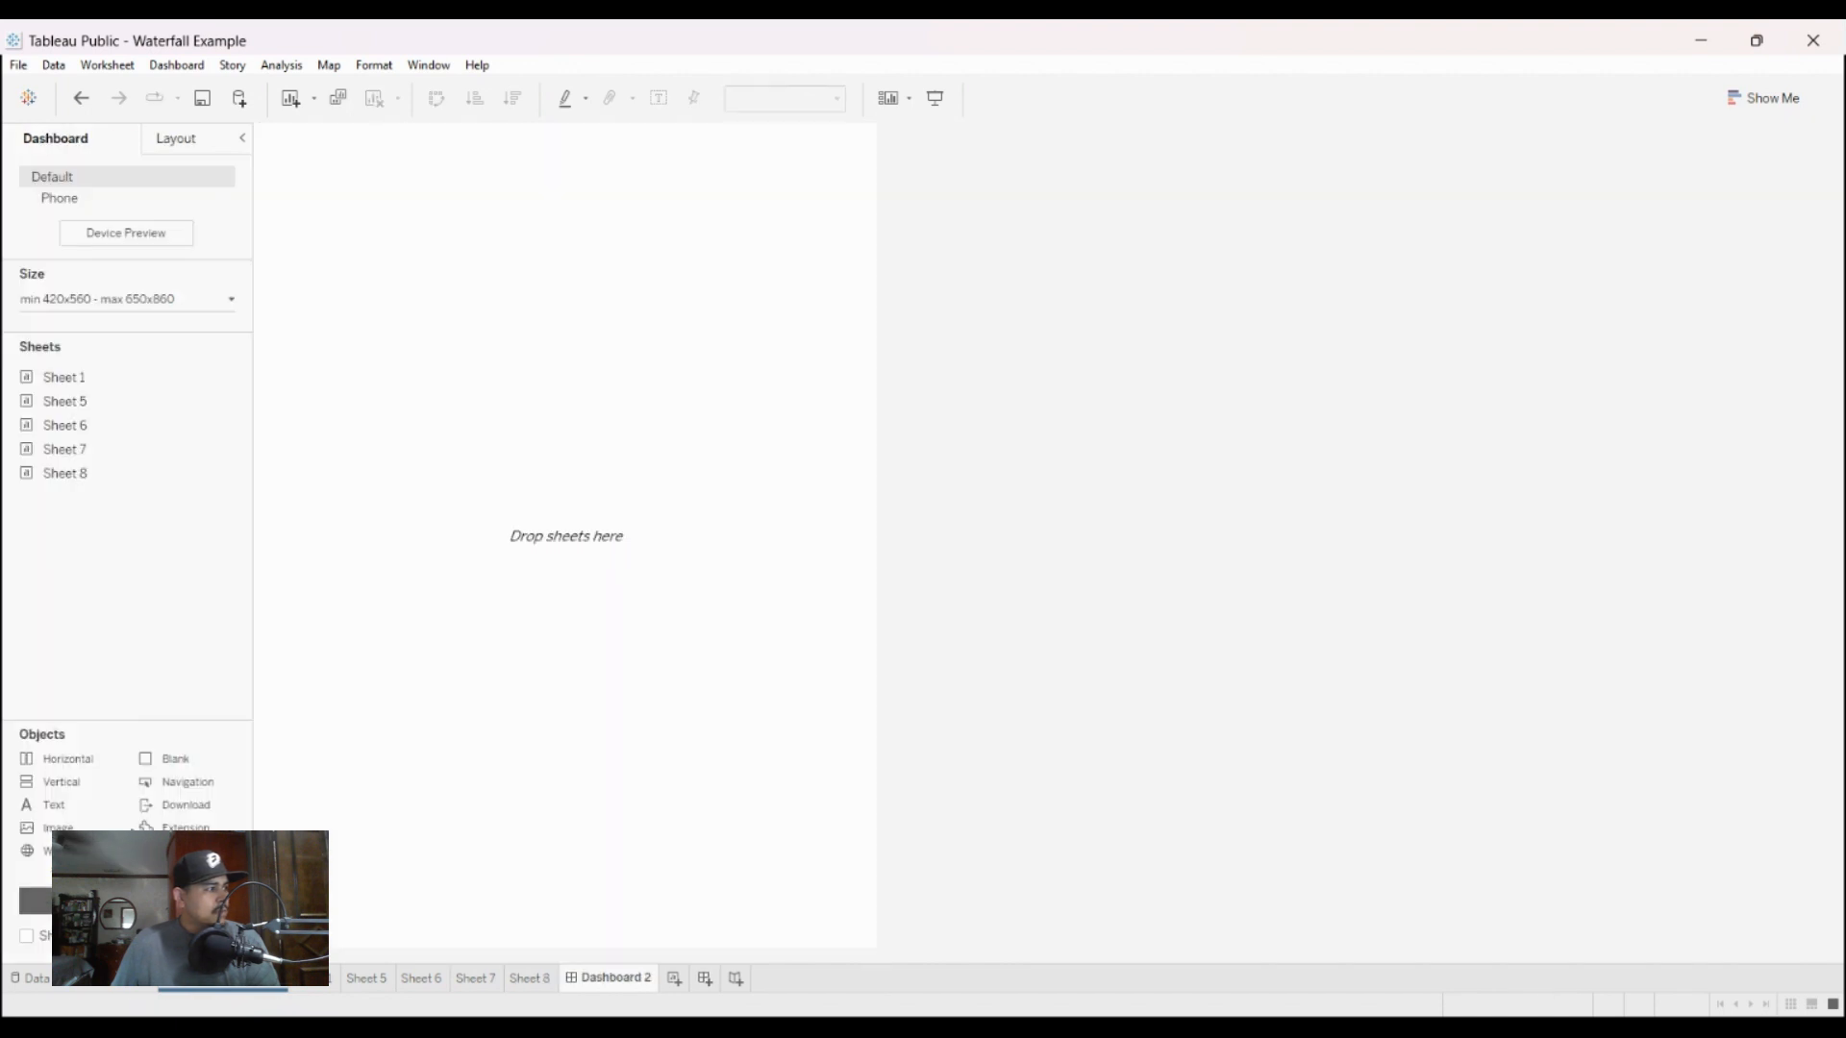
pyautogui.click(510, 856)
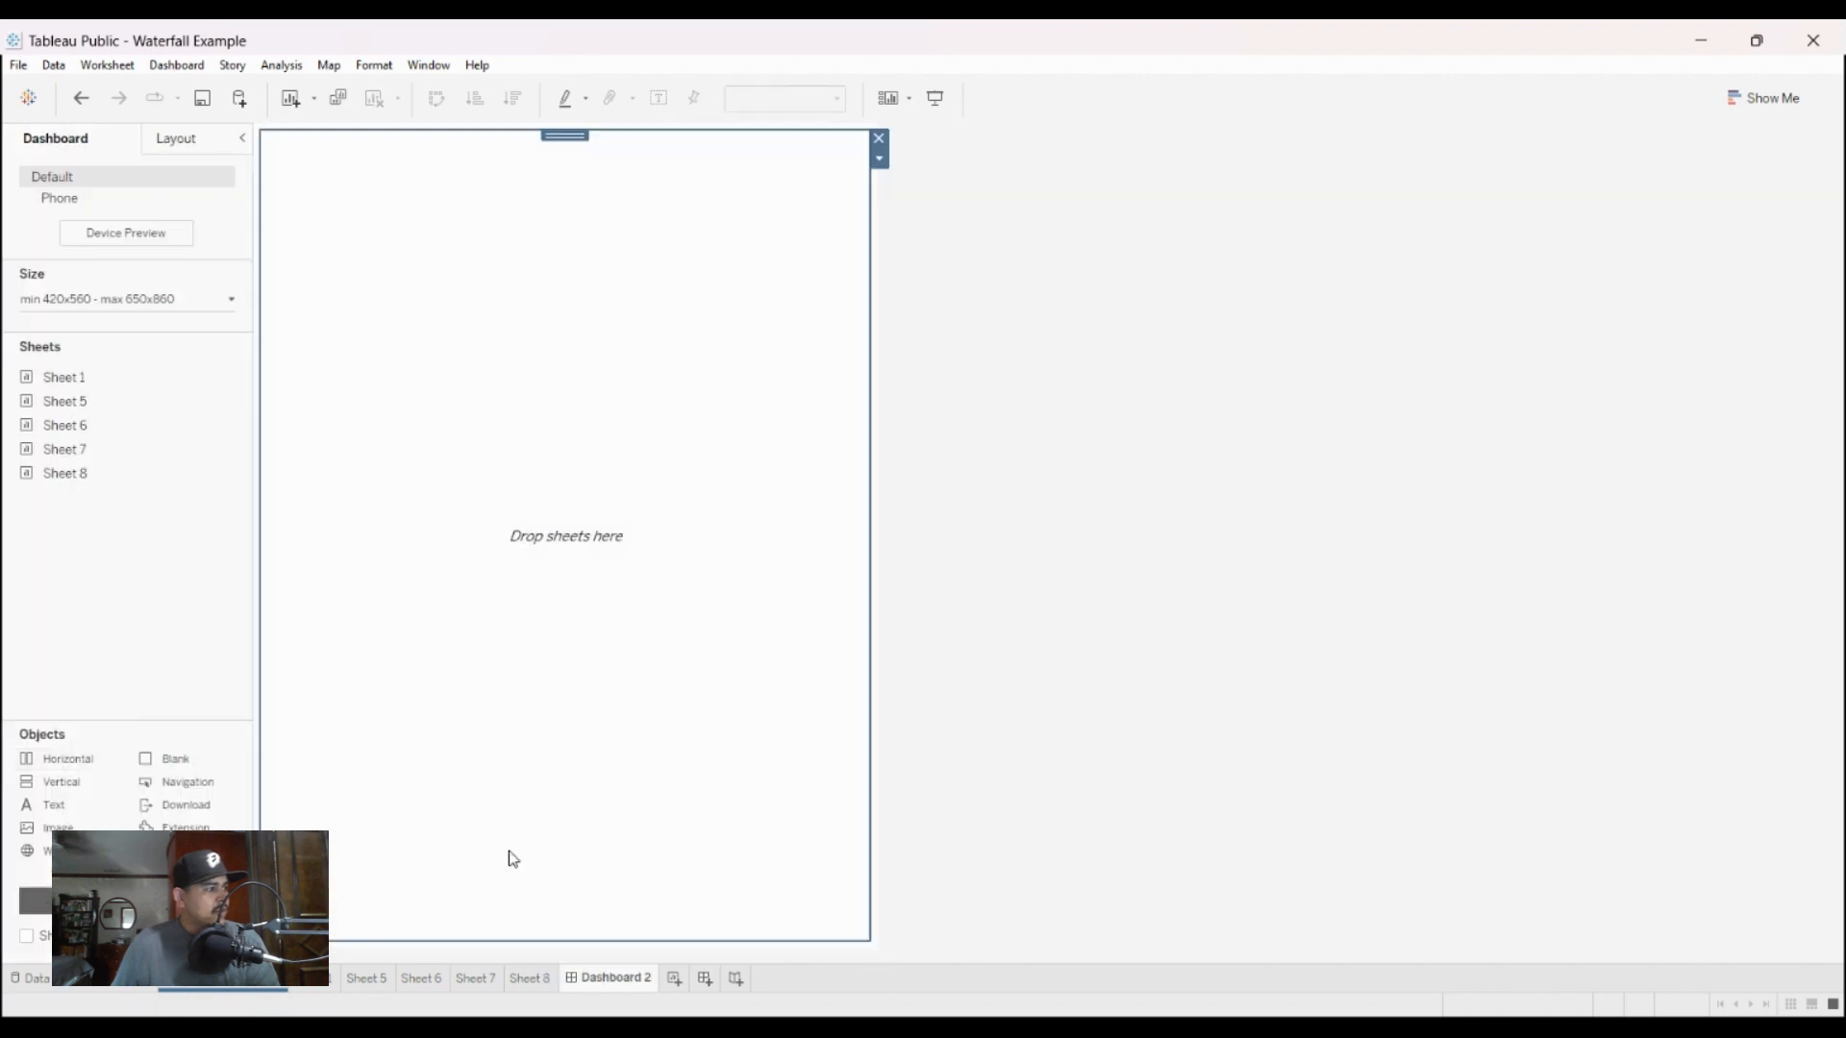
pyautogui.click(84, 299)
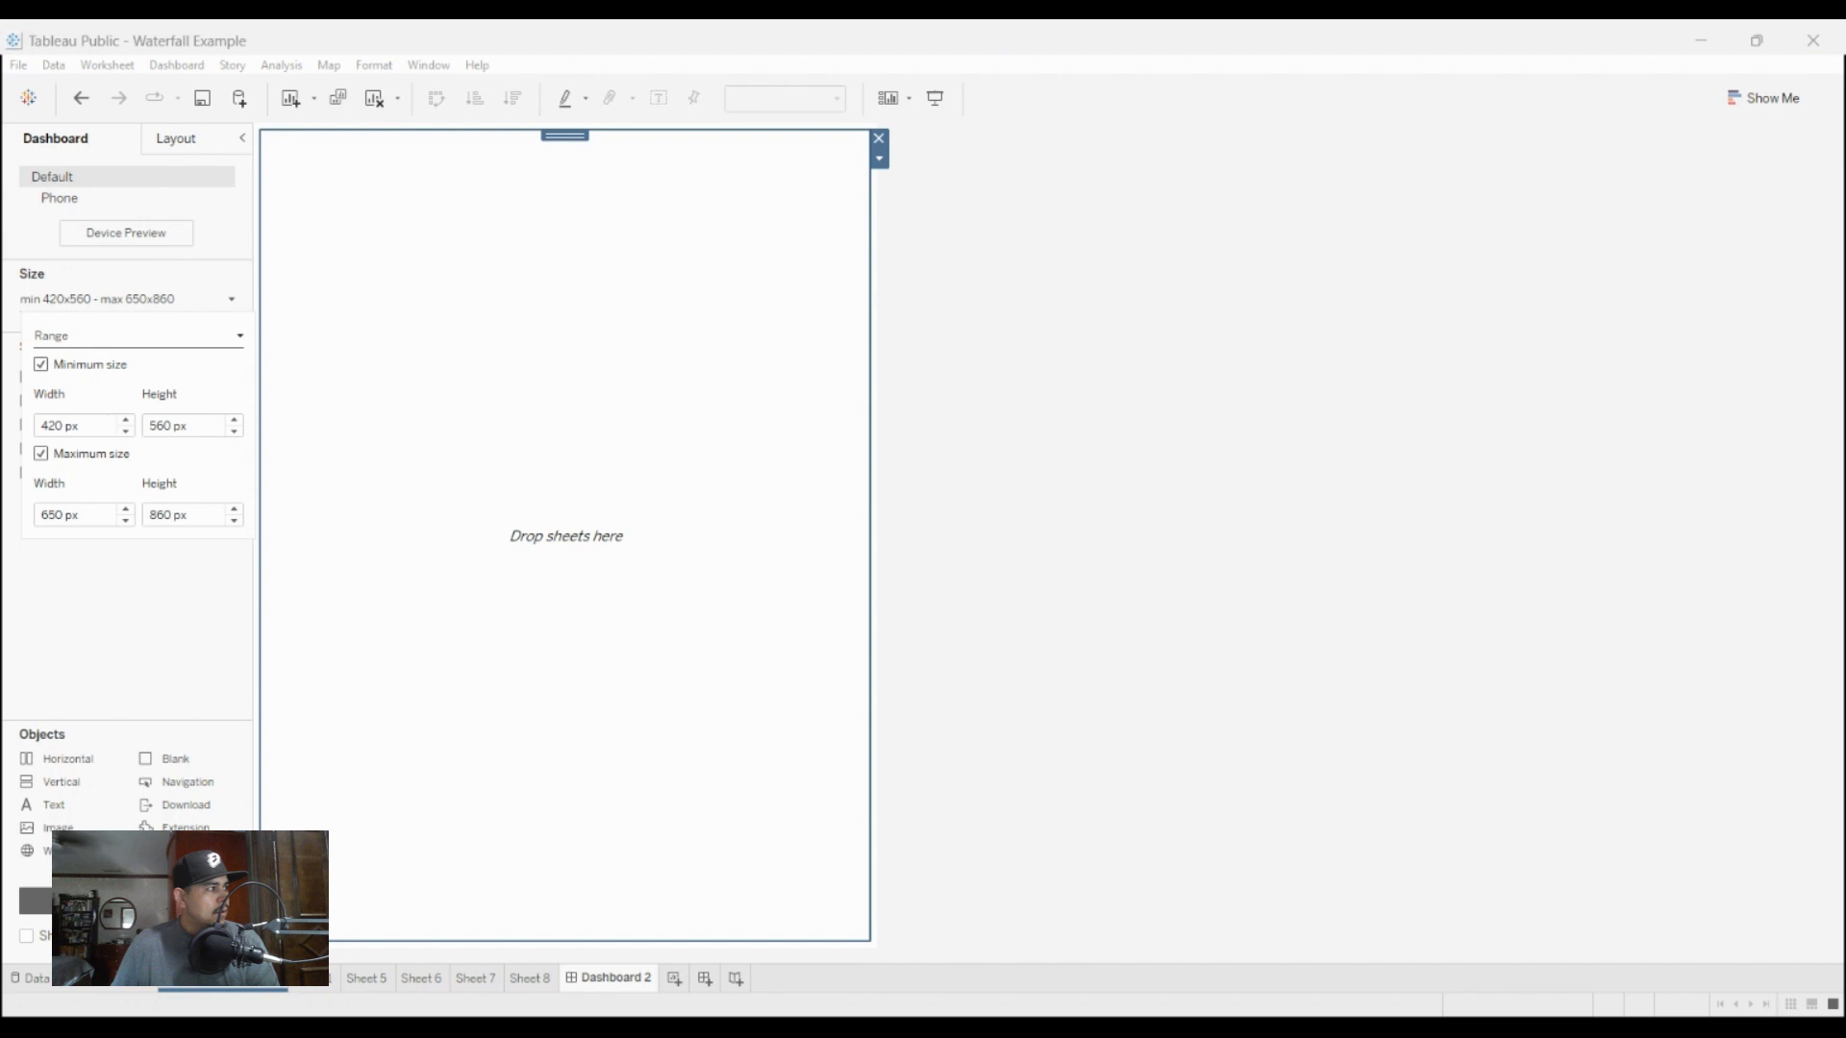
pyautogui.click(96, 381)
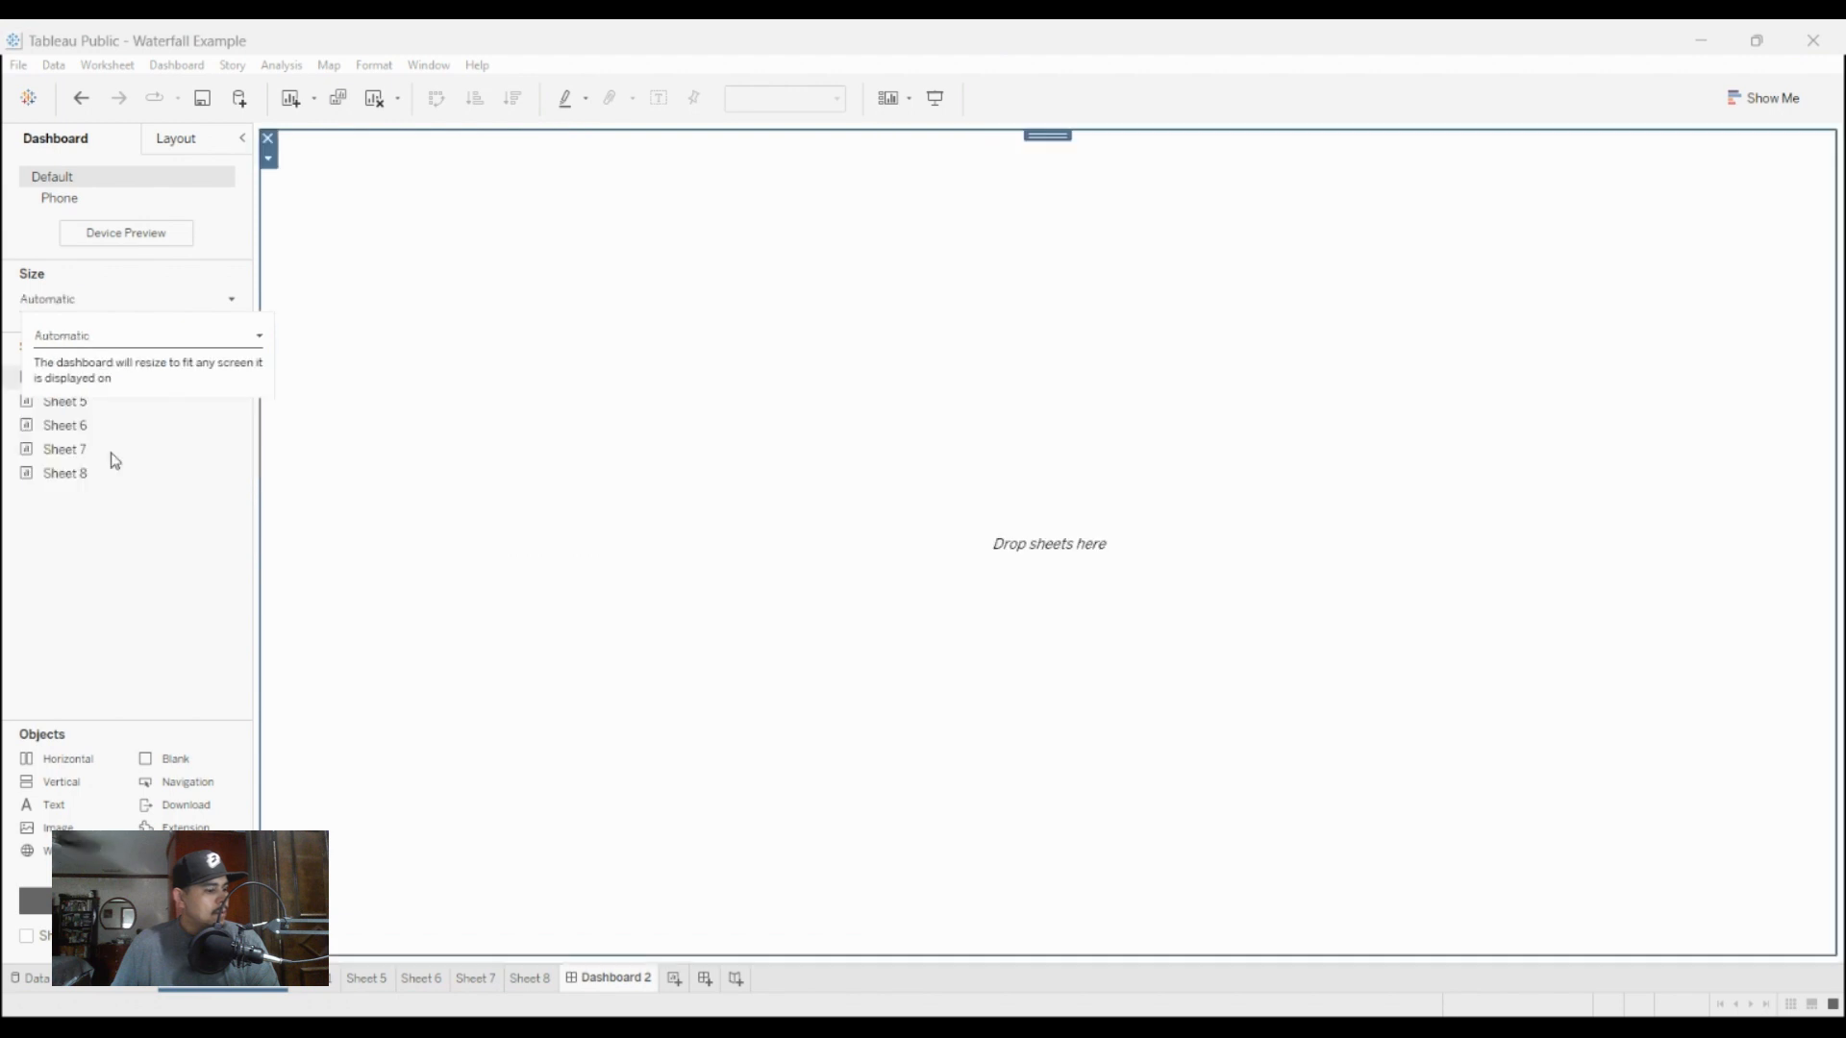
pyautogui.click(248, 750)
# Step: Place Sheet 6 on the dashboard with its title hidden, and move the Year Change legend and year selectors above the chart
pyautogui.moveTo(135, 546); pyautogui.dragTo(1259, 571)
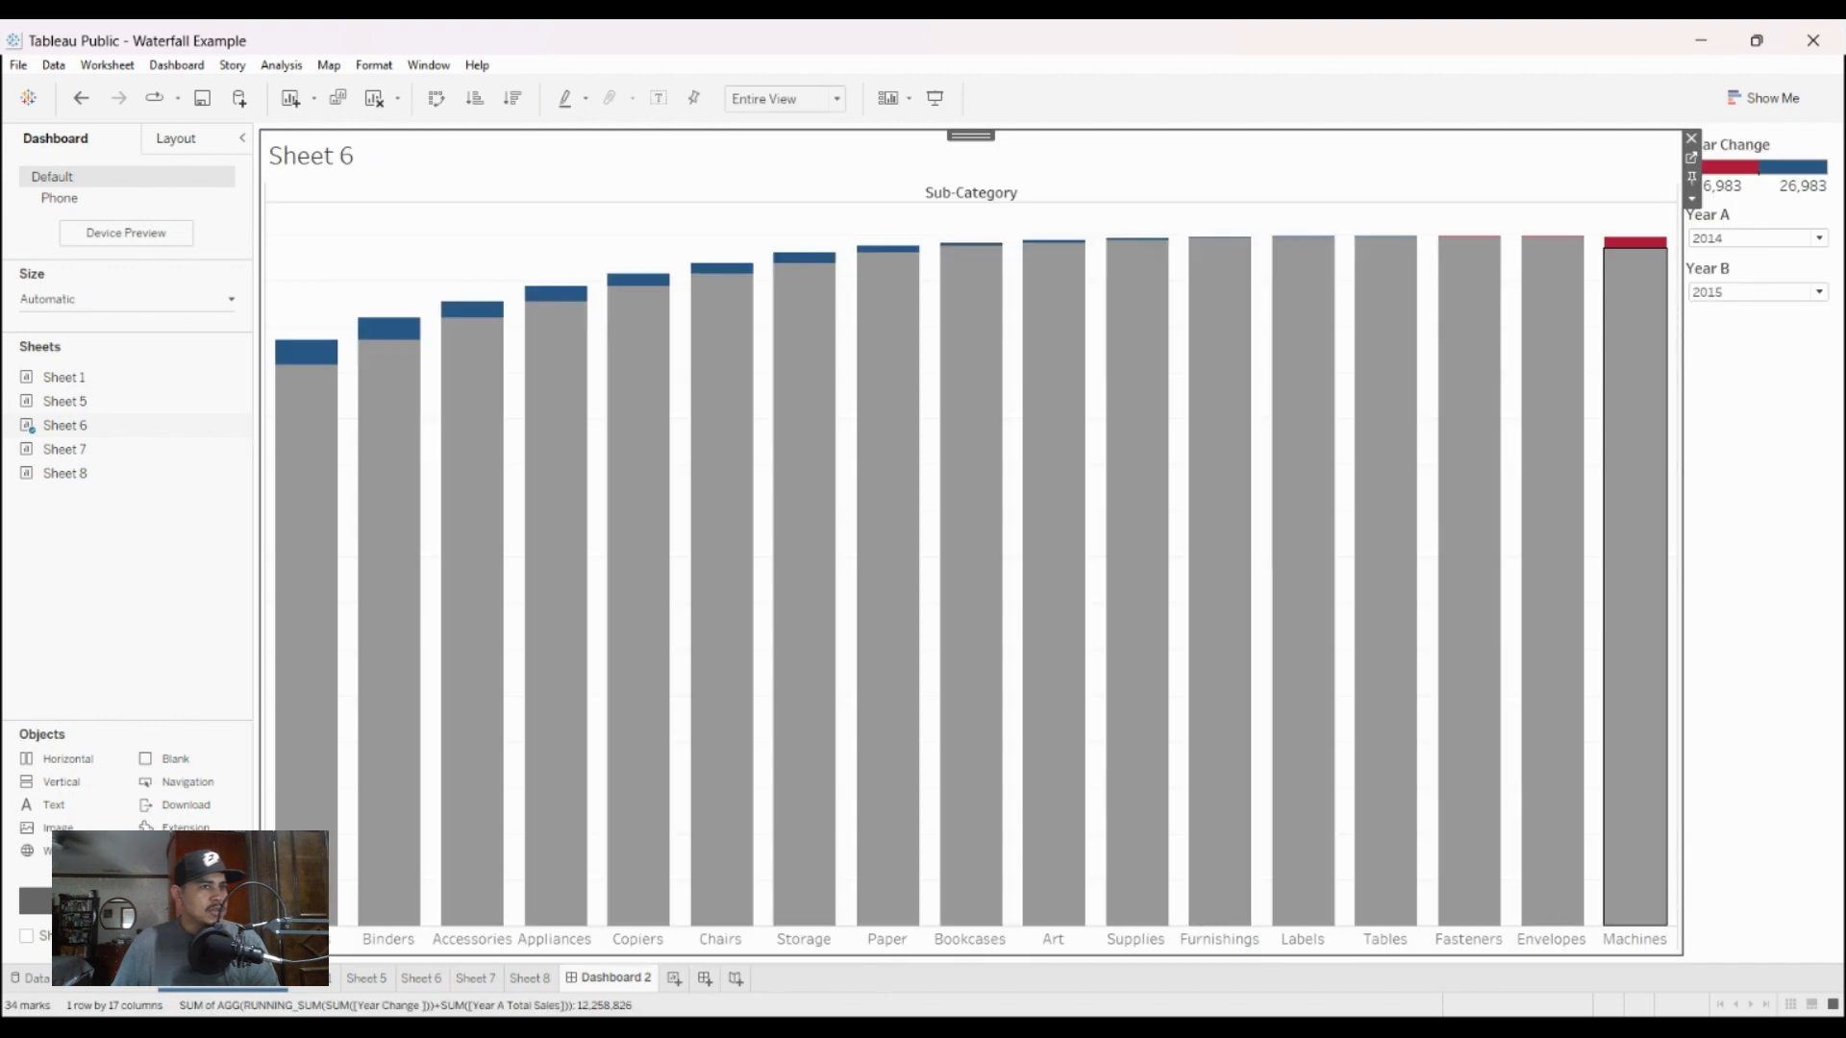
pyautogui.press('Delete')
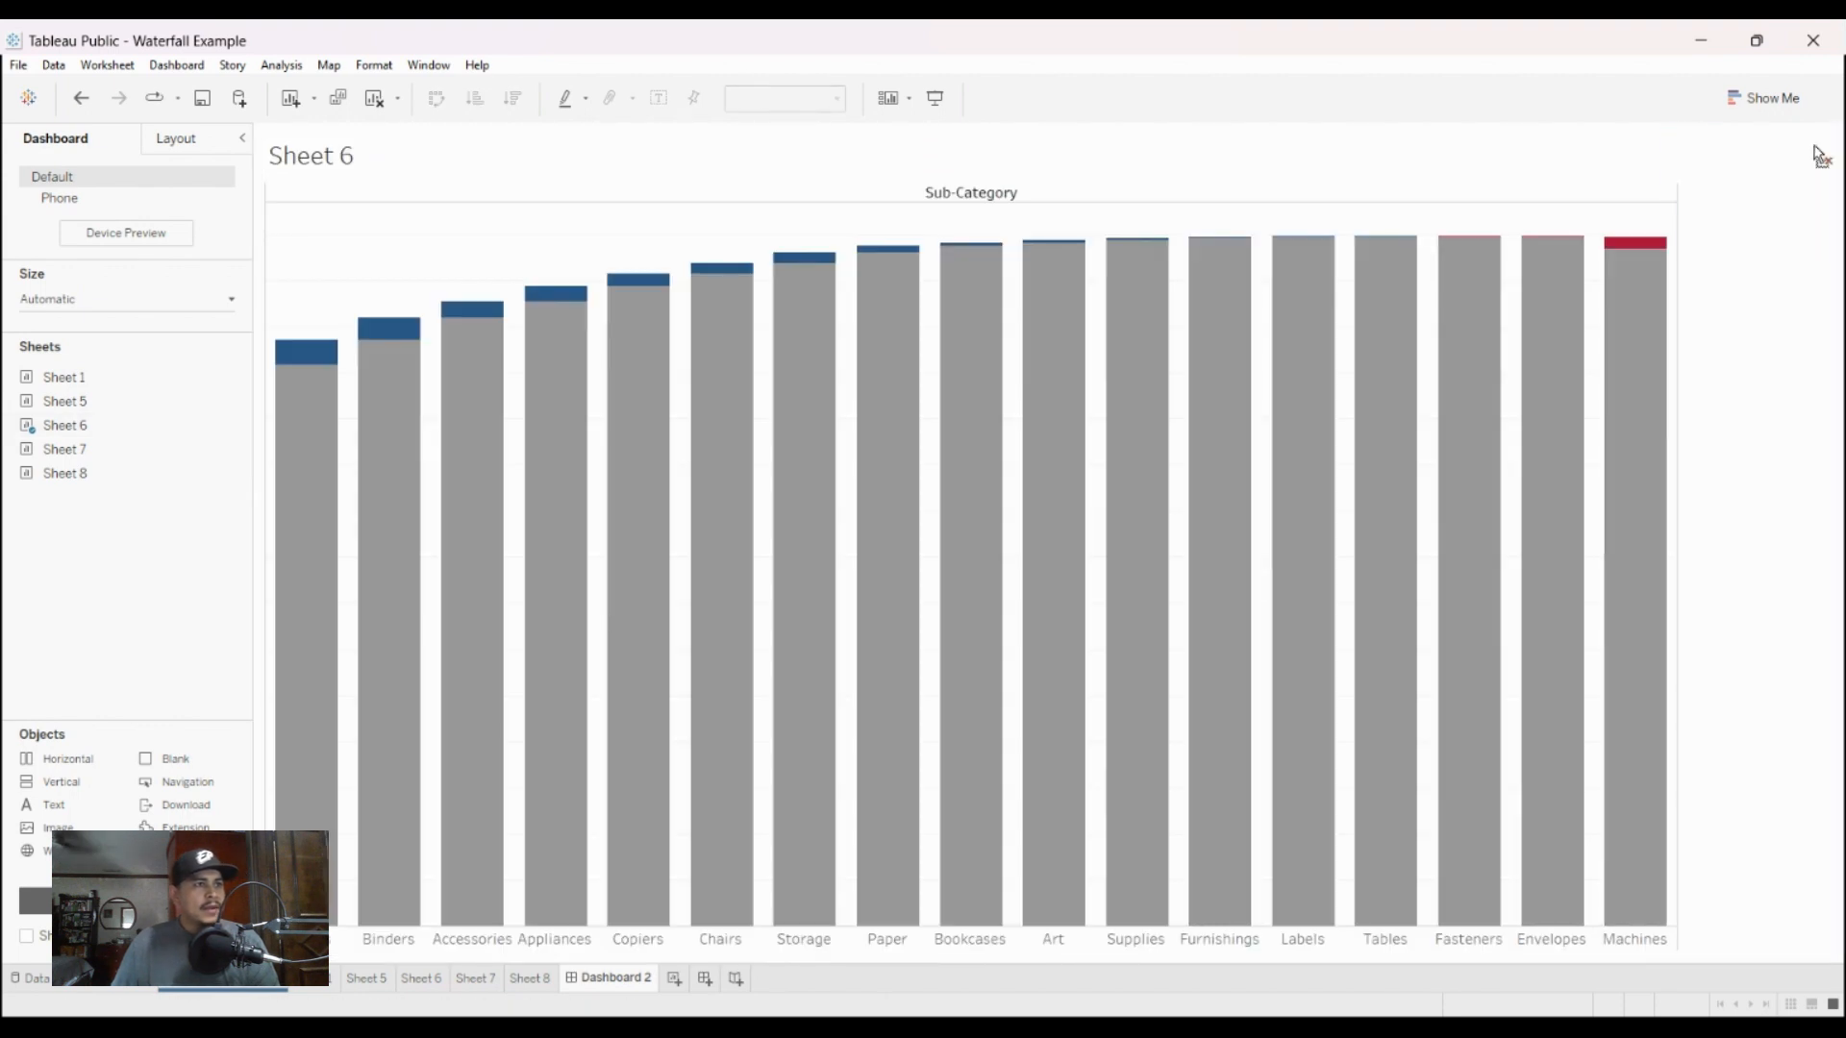
pyautogui.moveTo(1815, 150)
pyautogui.mouseDown()
pyautogui.moveTo(1628, 139)
pyautogui.moveTo(1463, 147)
pyautogui.moveTo(1455, 165)
pyautogui.moveTo(1249, 140)
pyautogui.mouseUp()
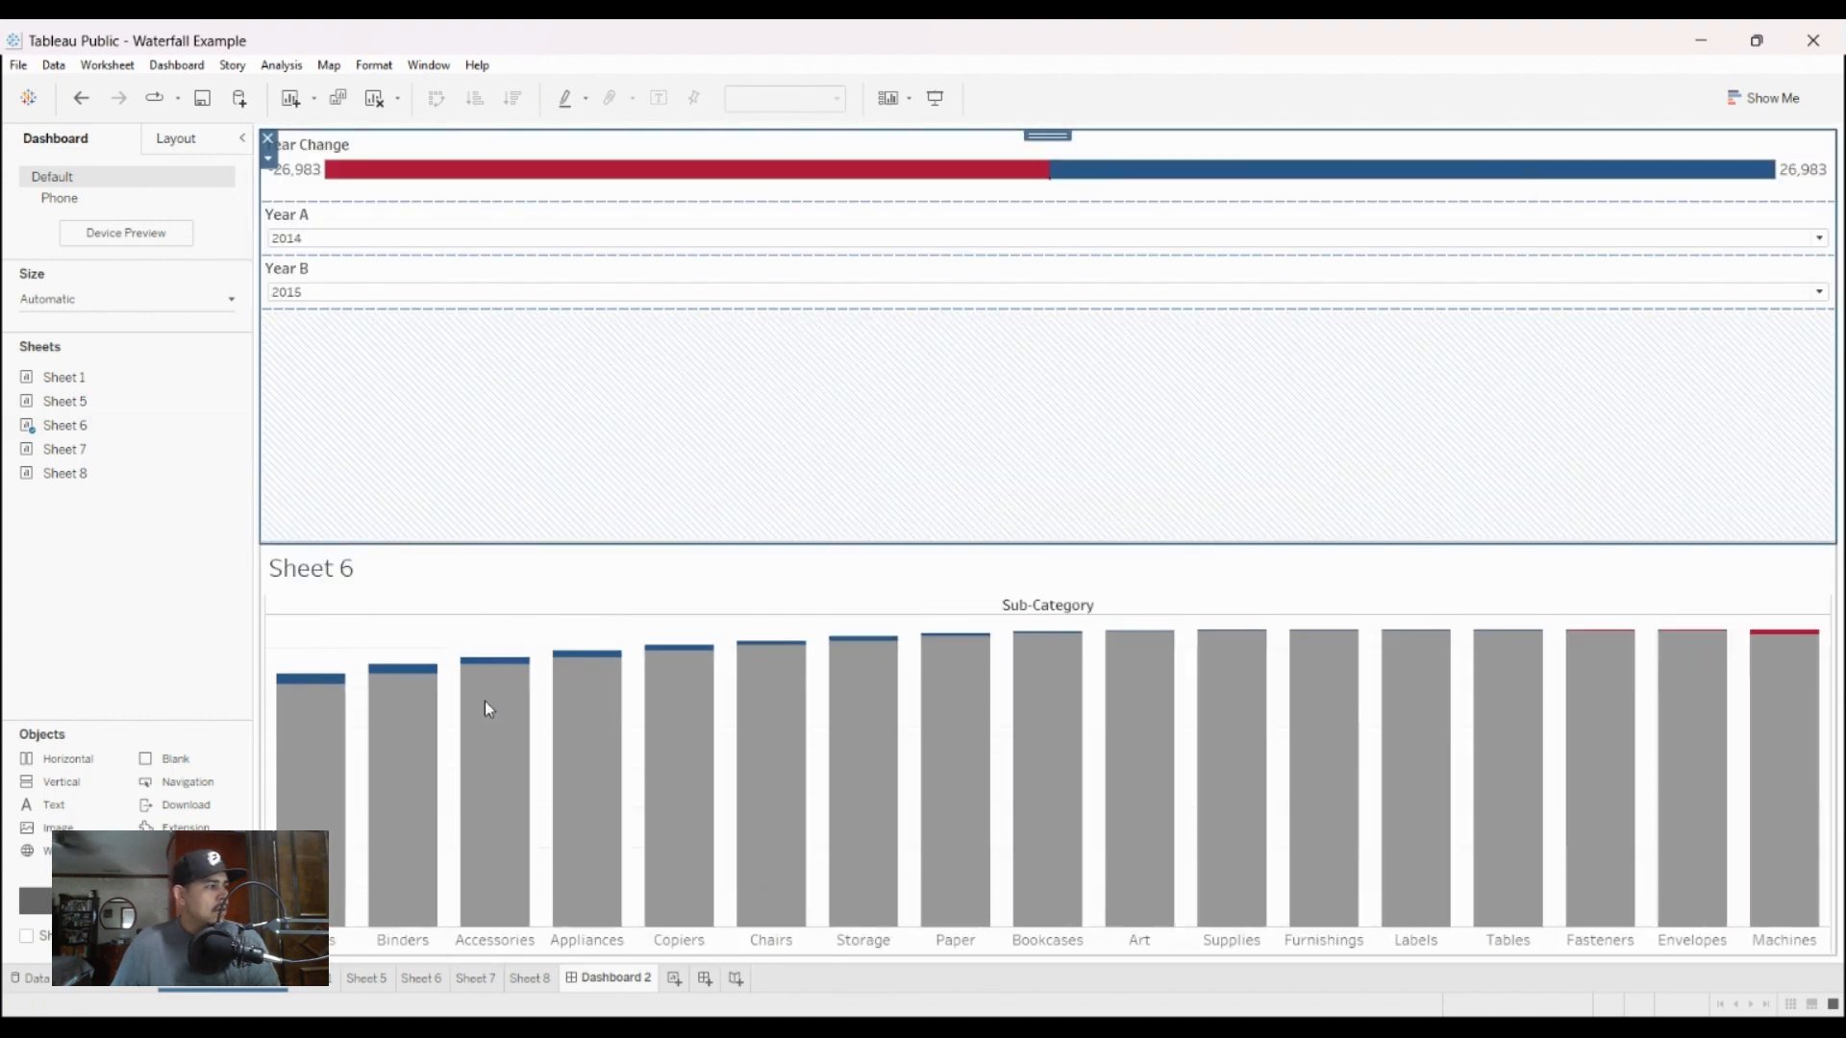
pyautogui.click(488, 710)
pyautogui.click(546, 791)
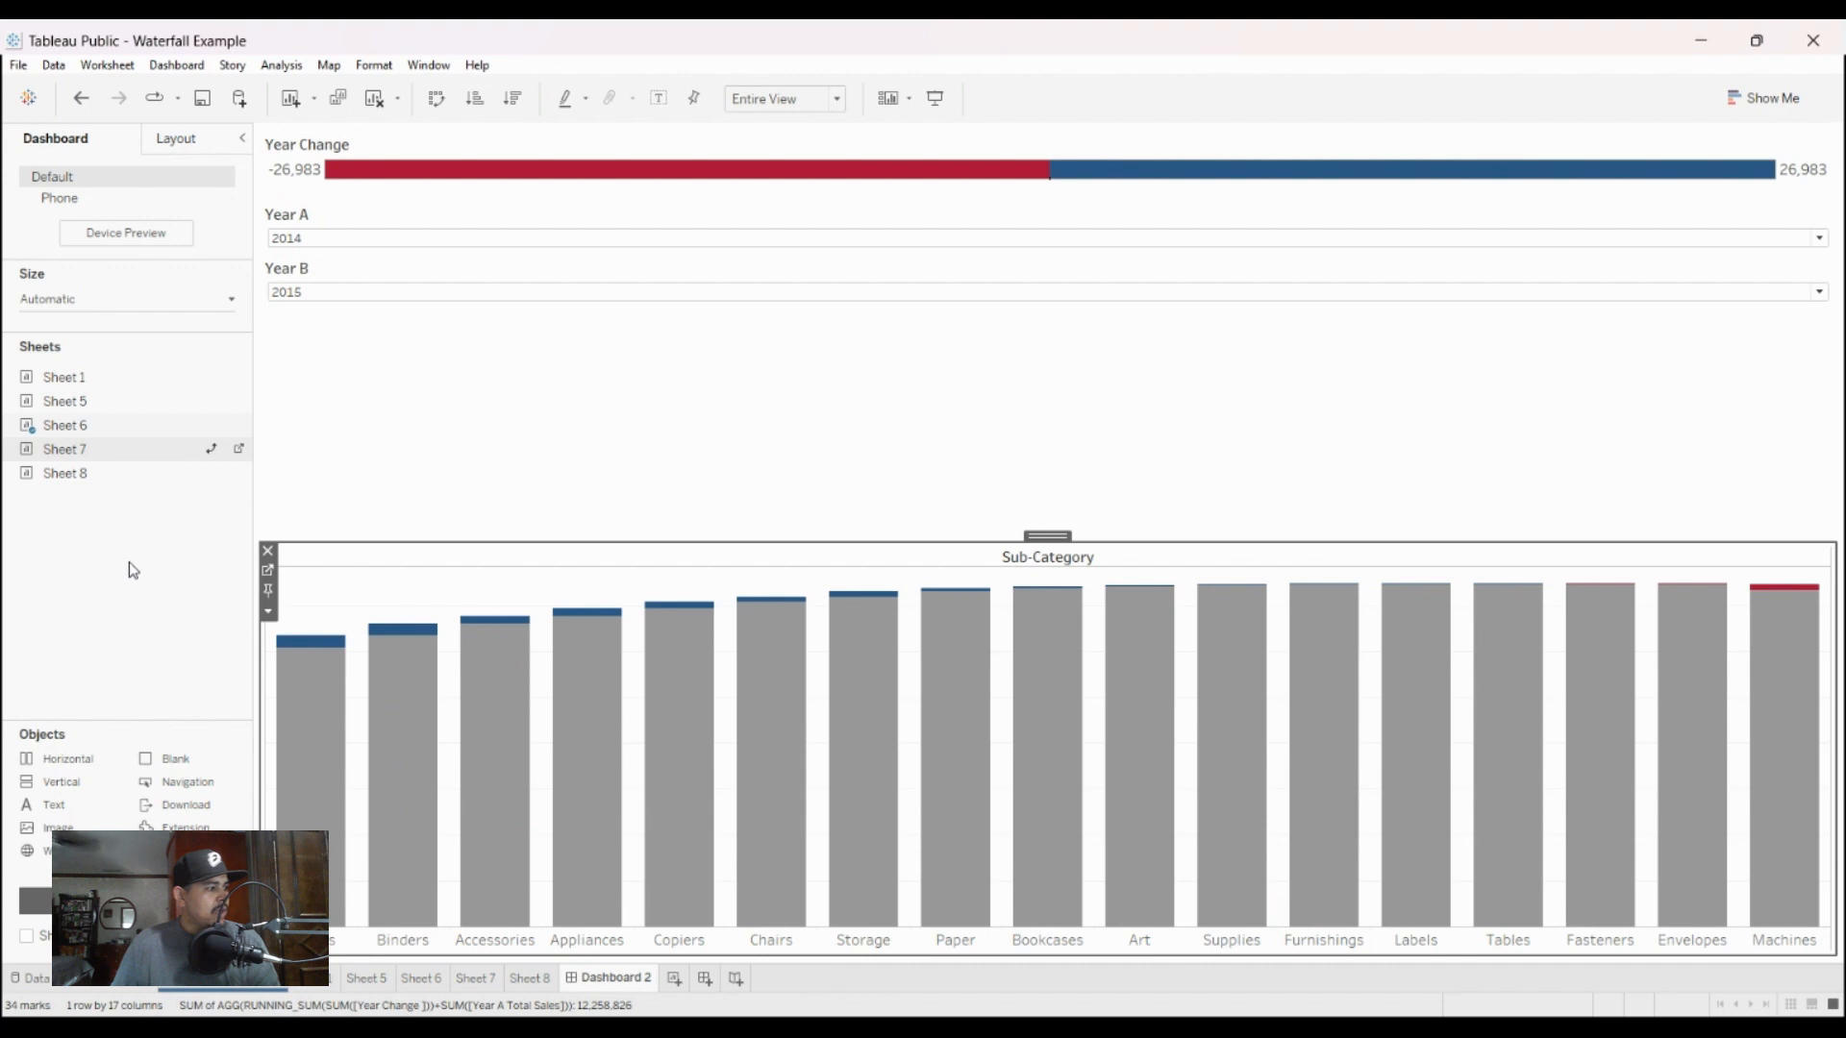
# Step: Place Sheet 7 to the left of the waterfall chart and Sheet 8 to its right, both narrow and with titles hidden
pyautogui.moveTo(85, 474)
pyautogui.mouseDown()
pyautogui.moveTo(274, 692)
pyautogui.moveTo(298, 846)
pyautogui.moveTo(334, 873)
pyautogui.mouseUp()
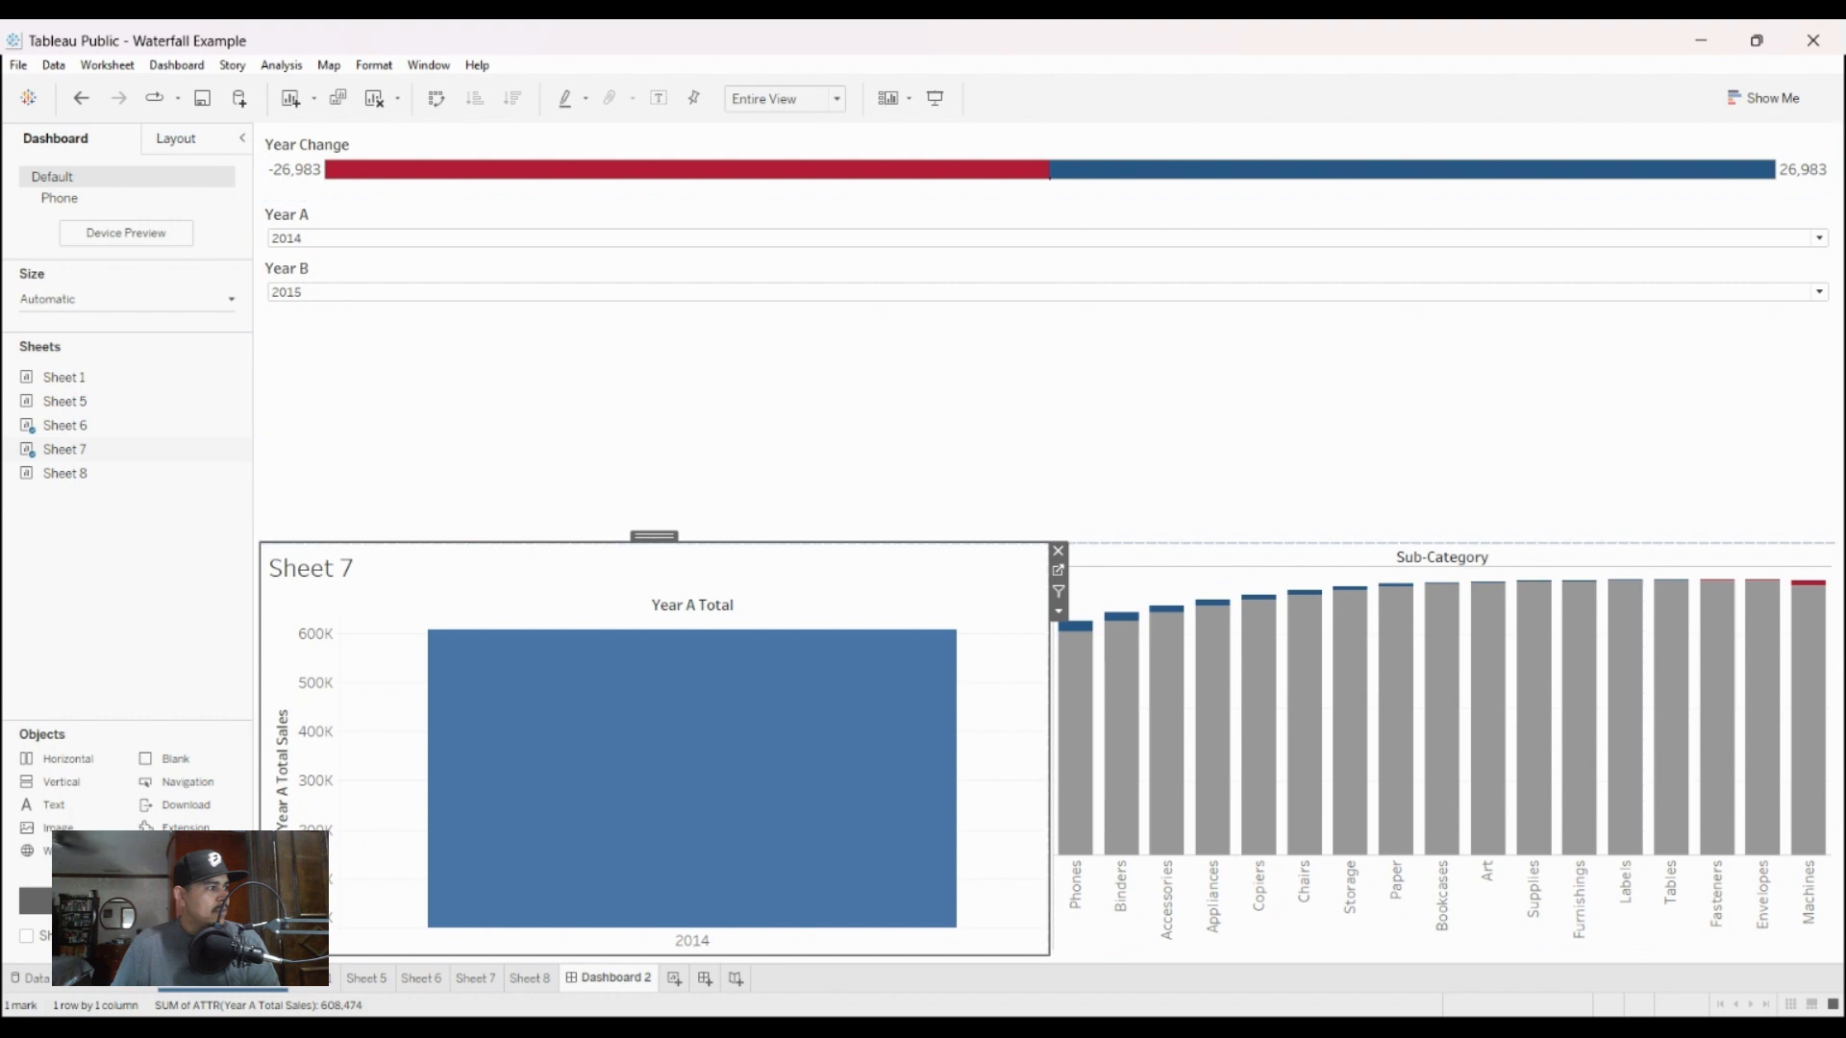
pyautogui.moveTo(72, 474); pyautogui.dragTo(1822, 672)
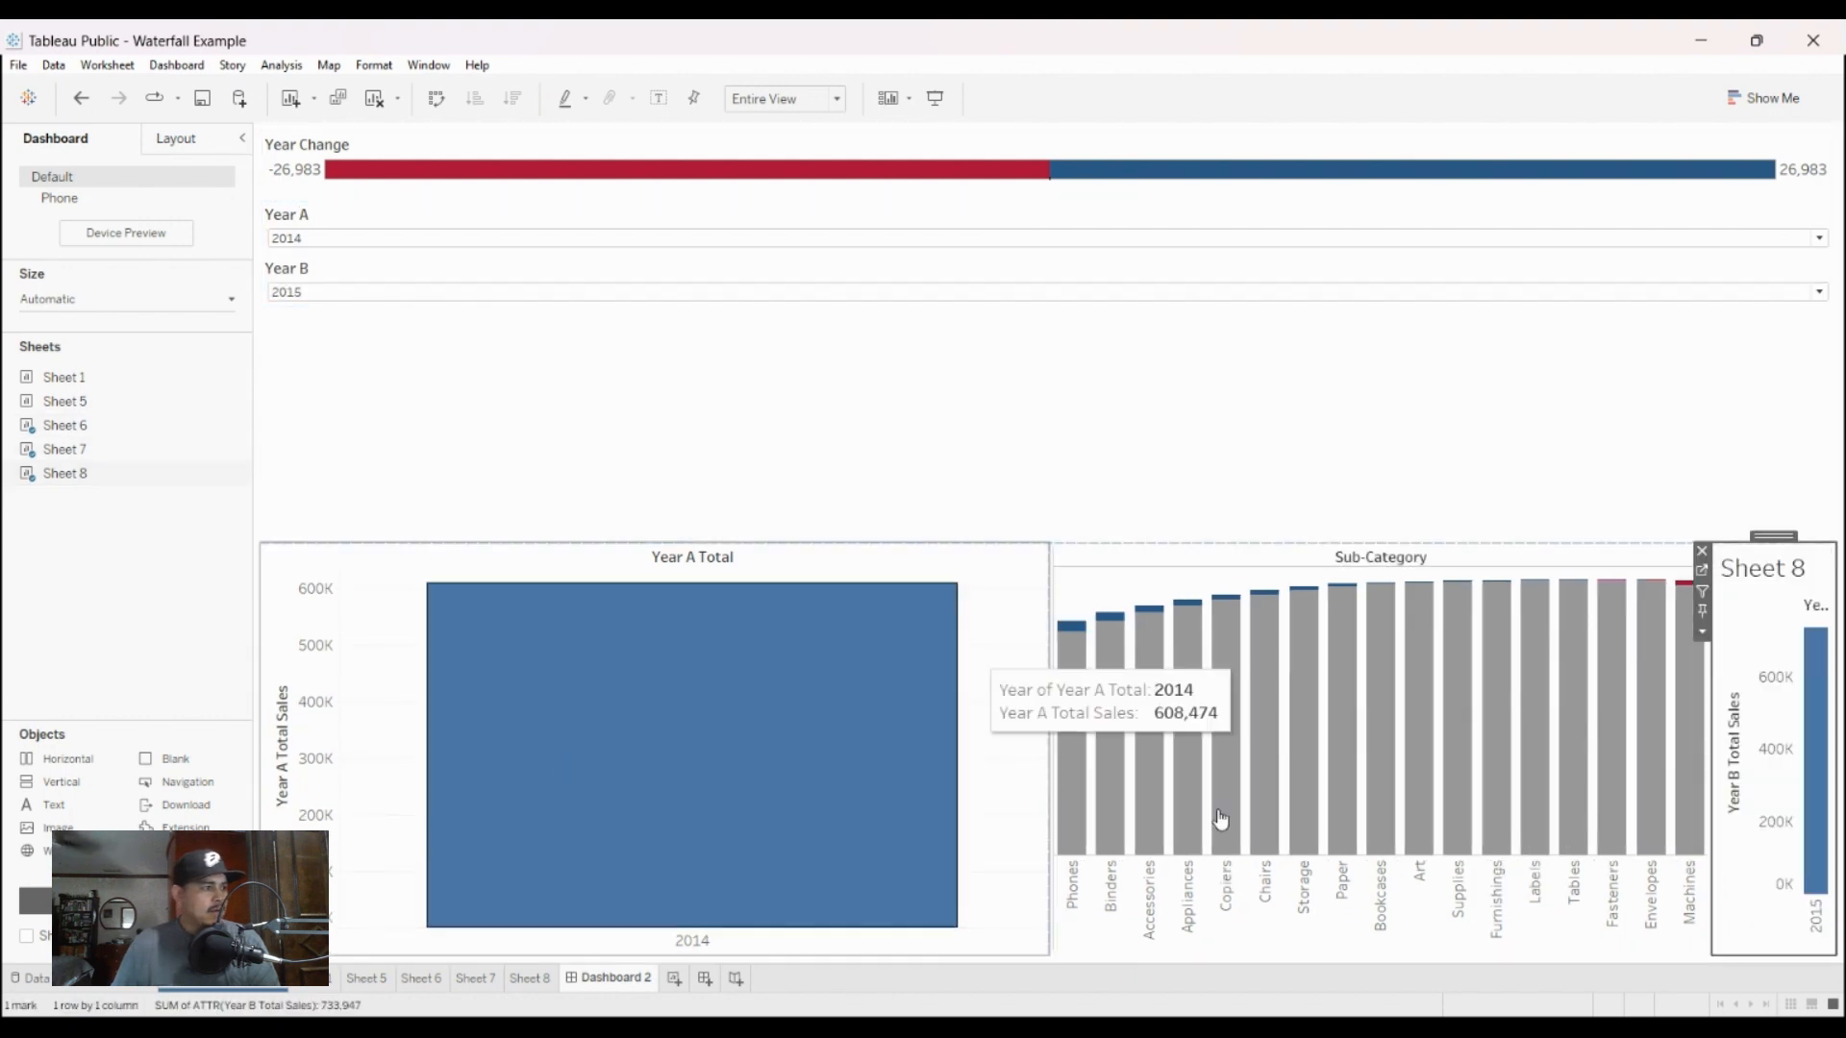
pyautogui.click(846, 649)
pyautogui.moveTo(822, 661); pyautogui.dragTo(1364, 792)
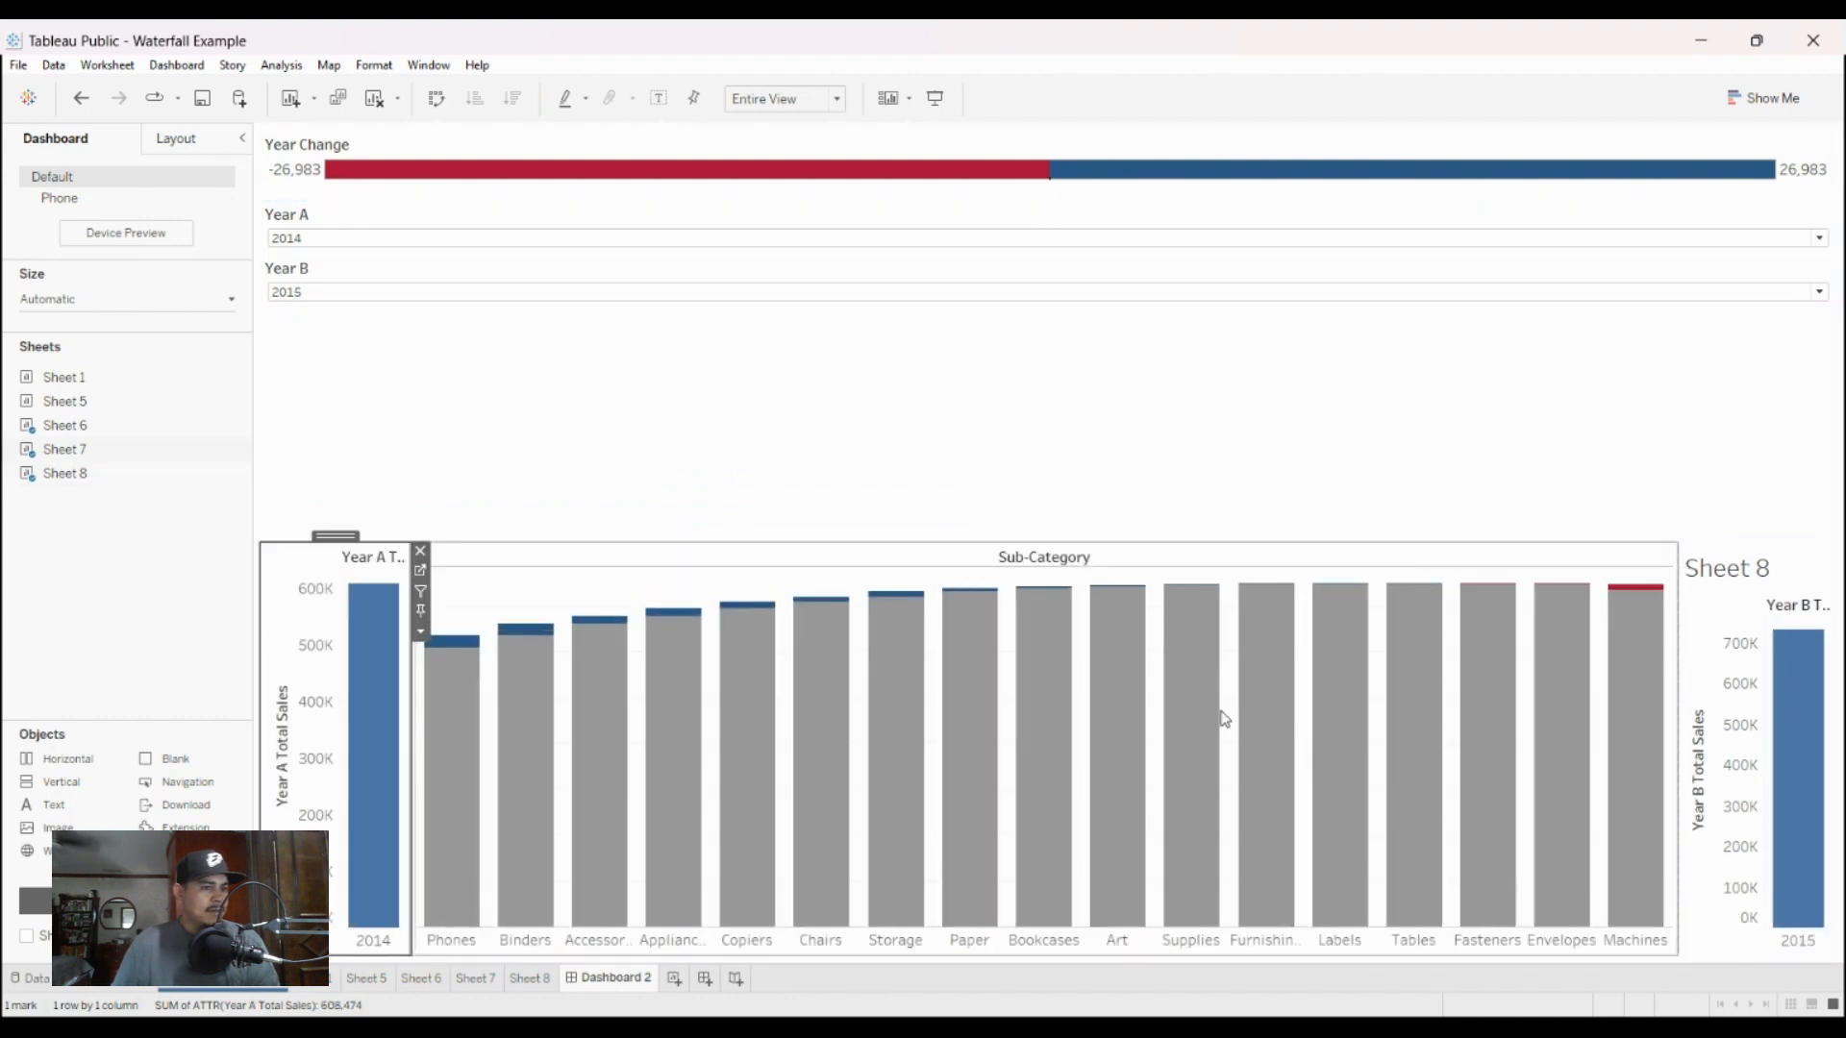
pyautogui.click(1726, 625)
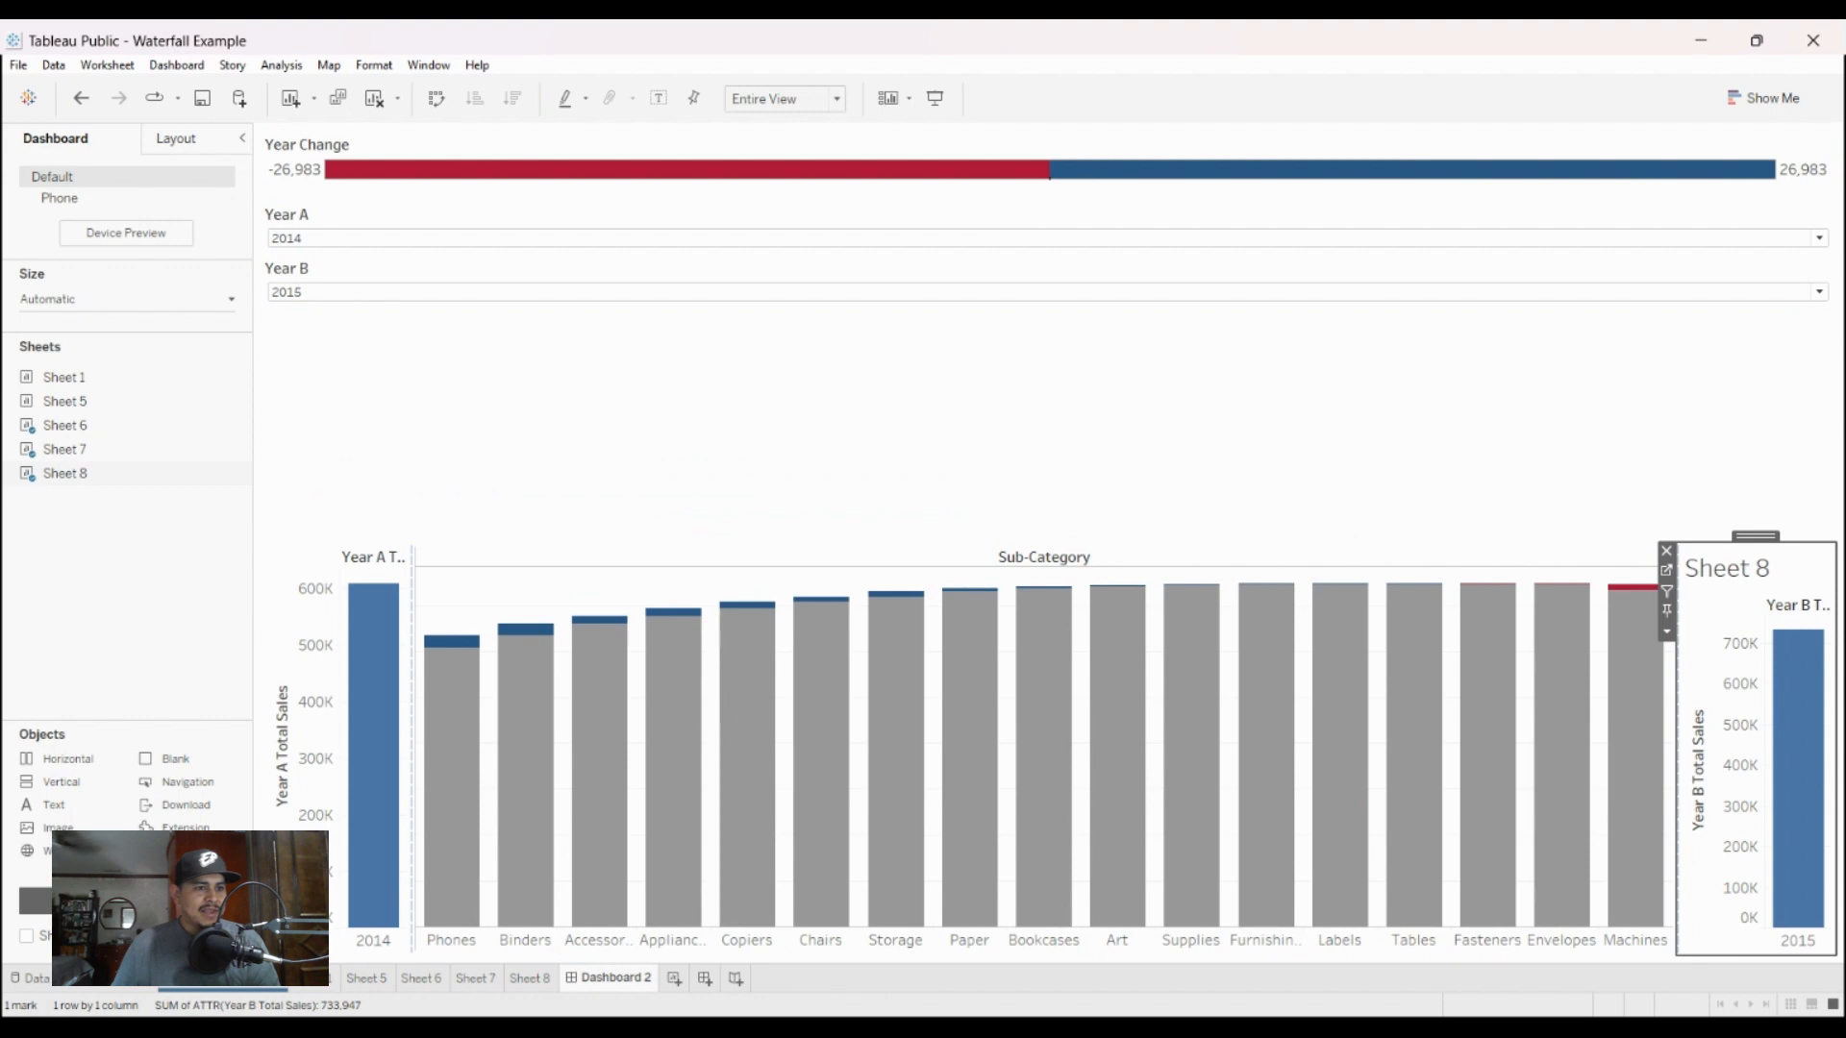
pyautogui.click(1761, 642)
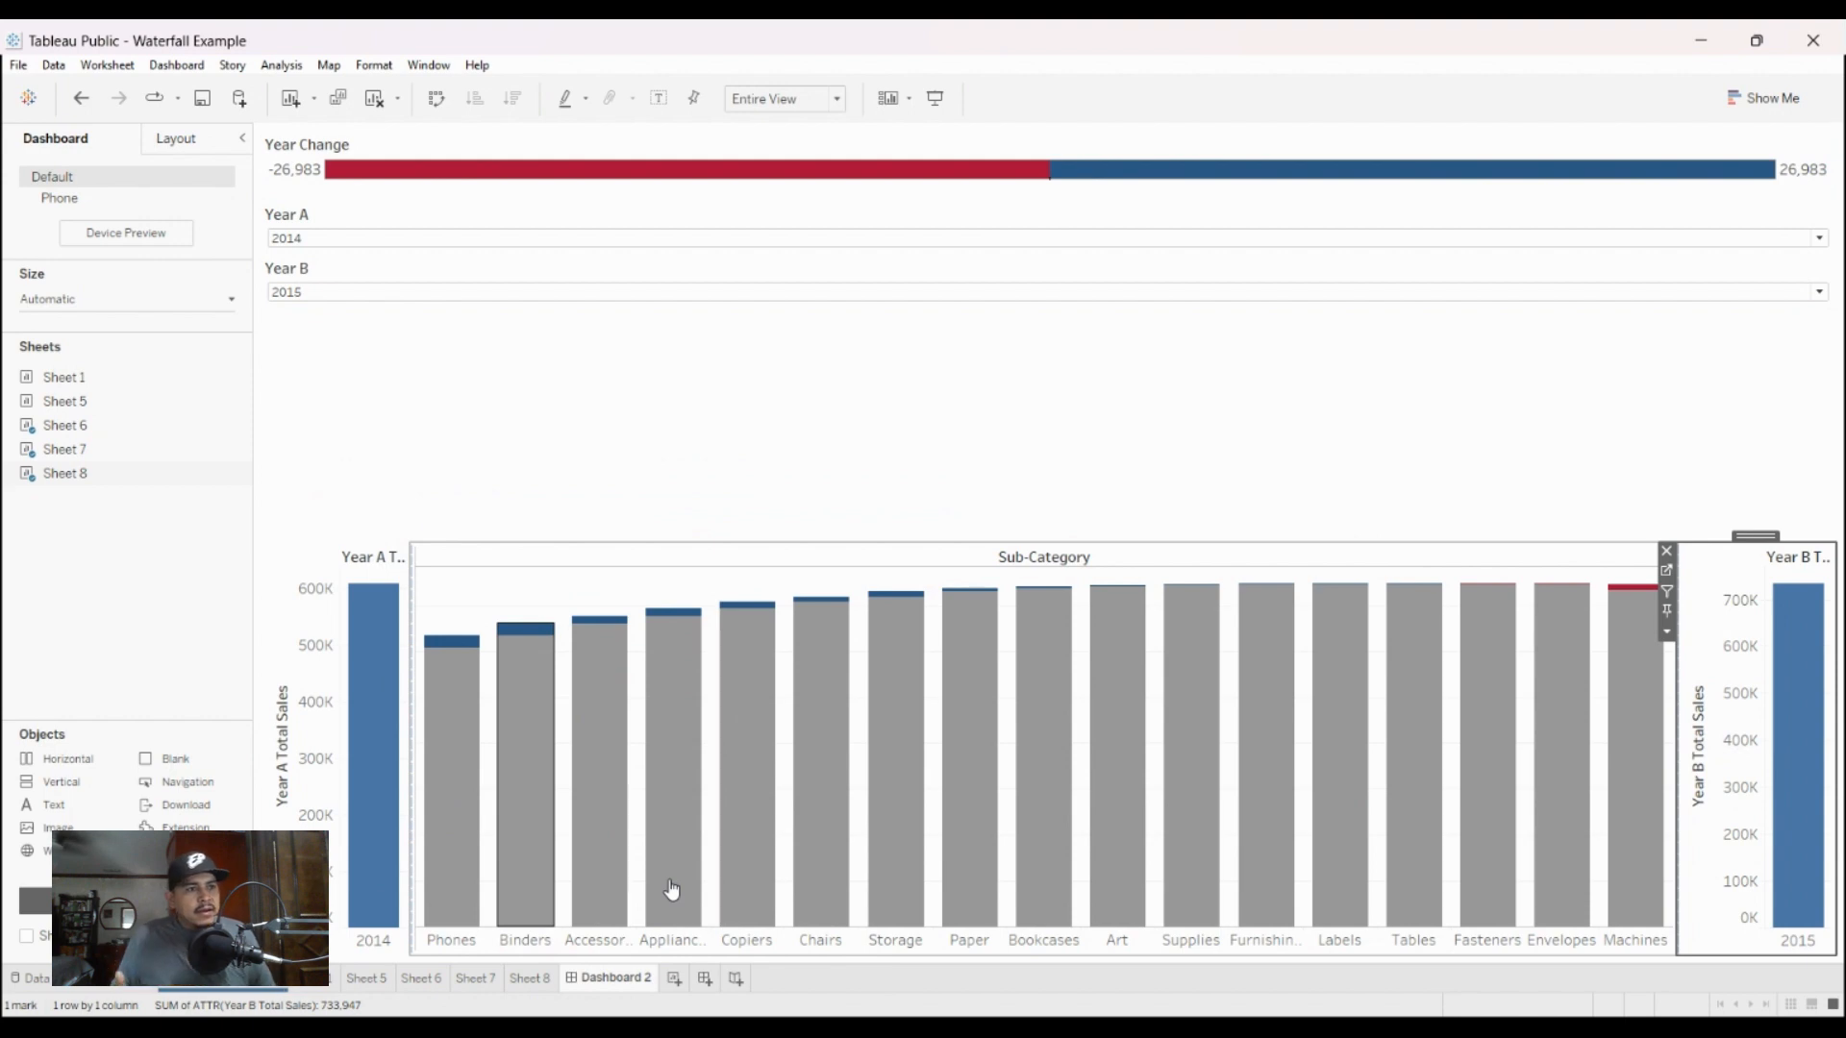
# Step: Hide the value axes of the Year A Total and Year B Total charts on the dashboard
pyautogui.click(408, 852)
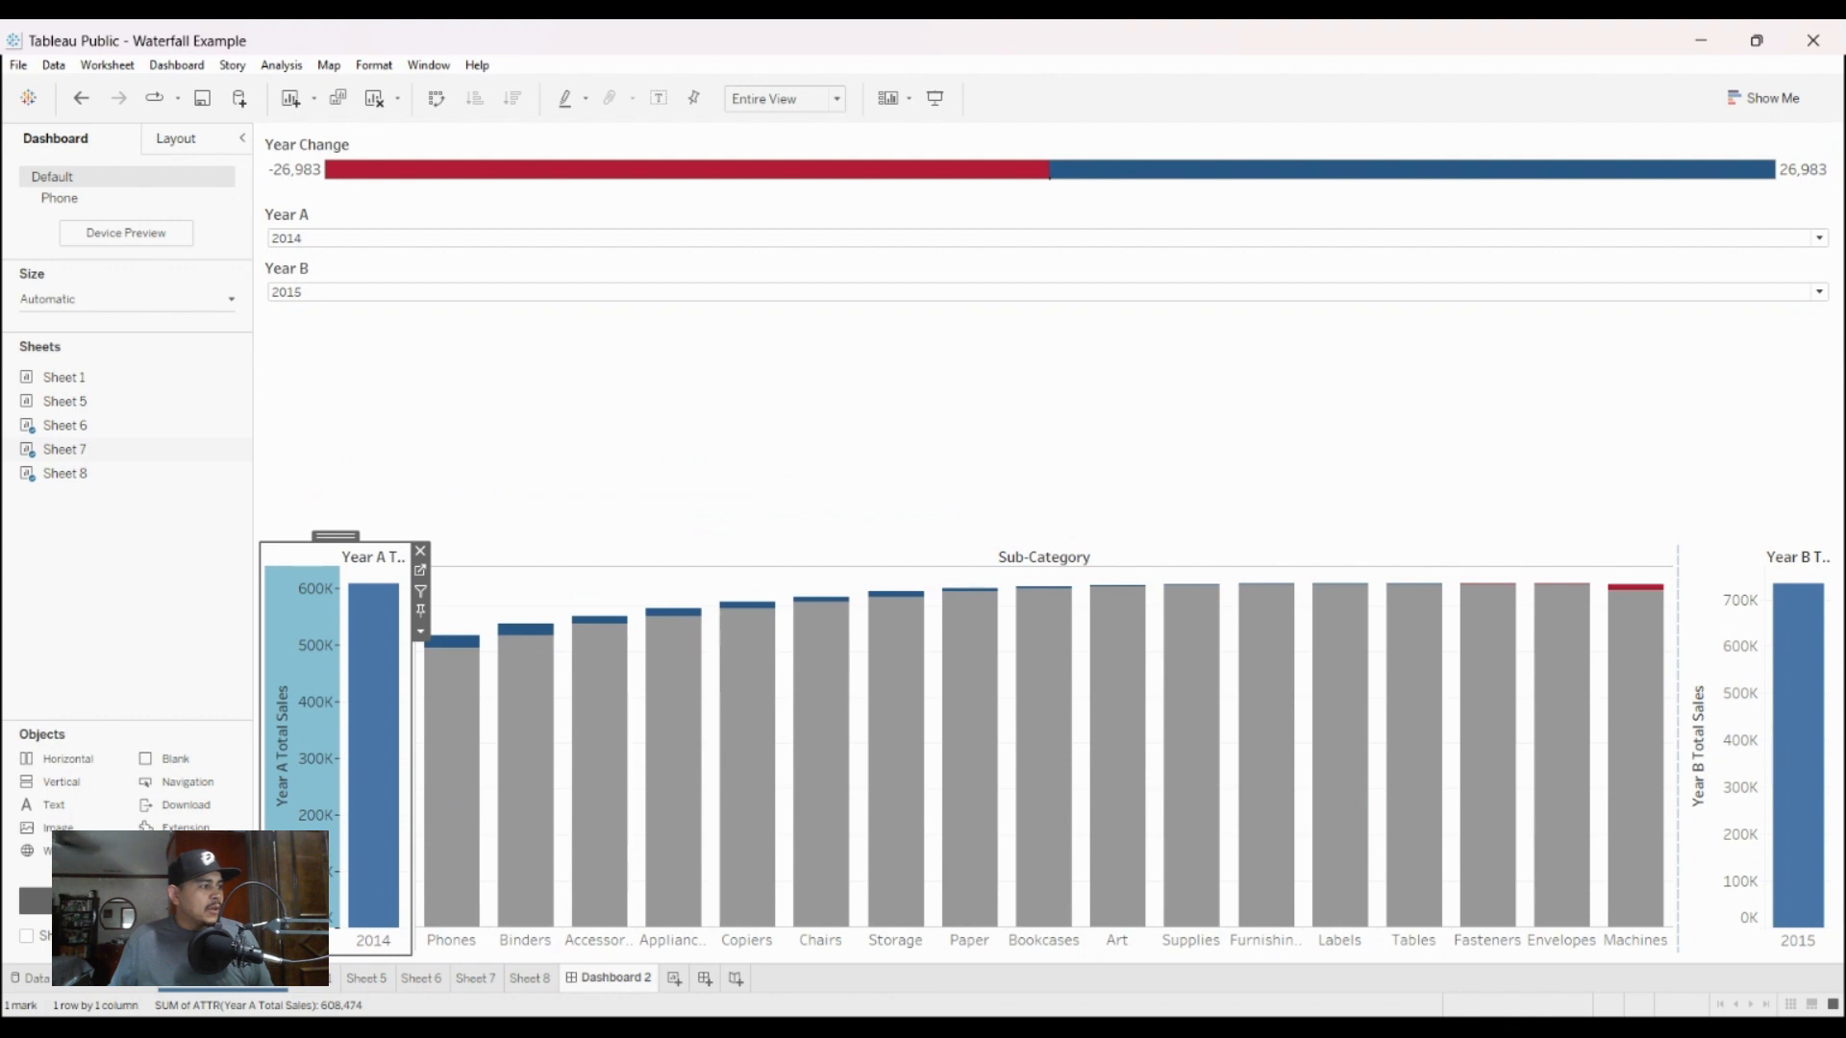
pyautogui.click(454, 998)
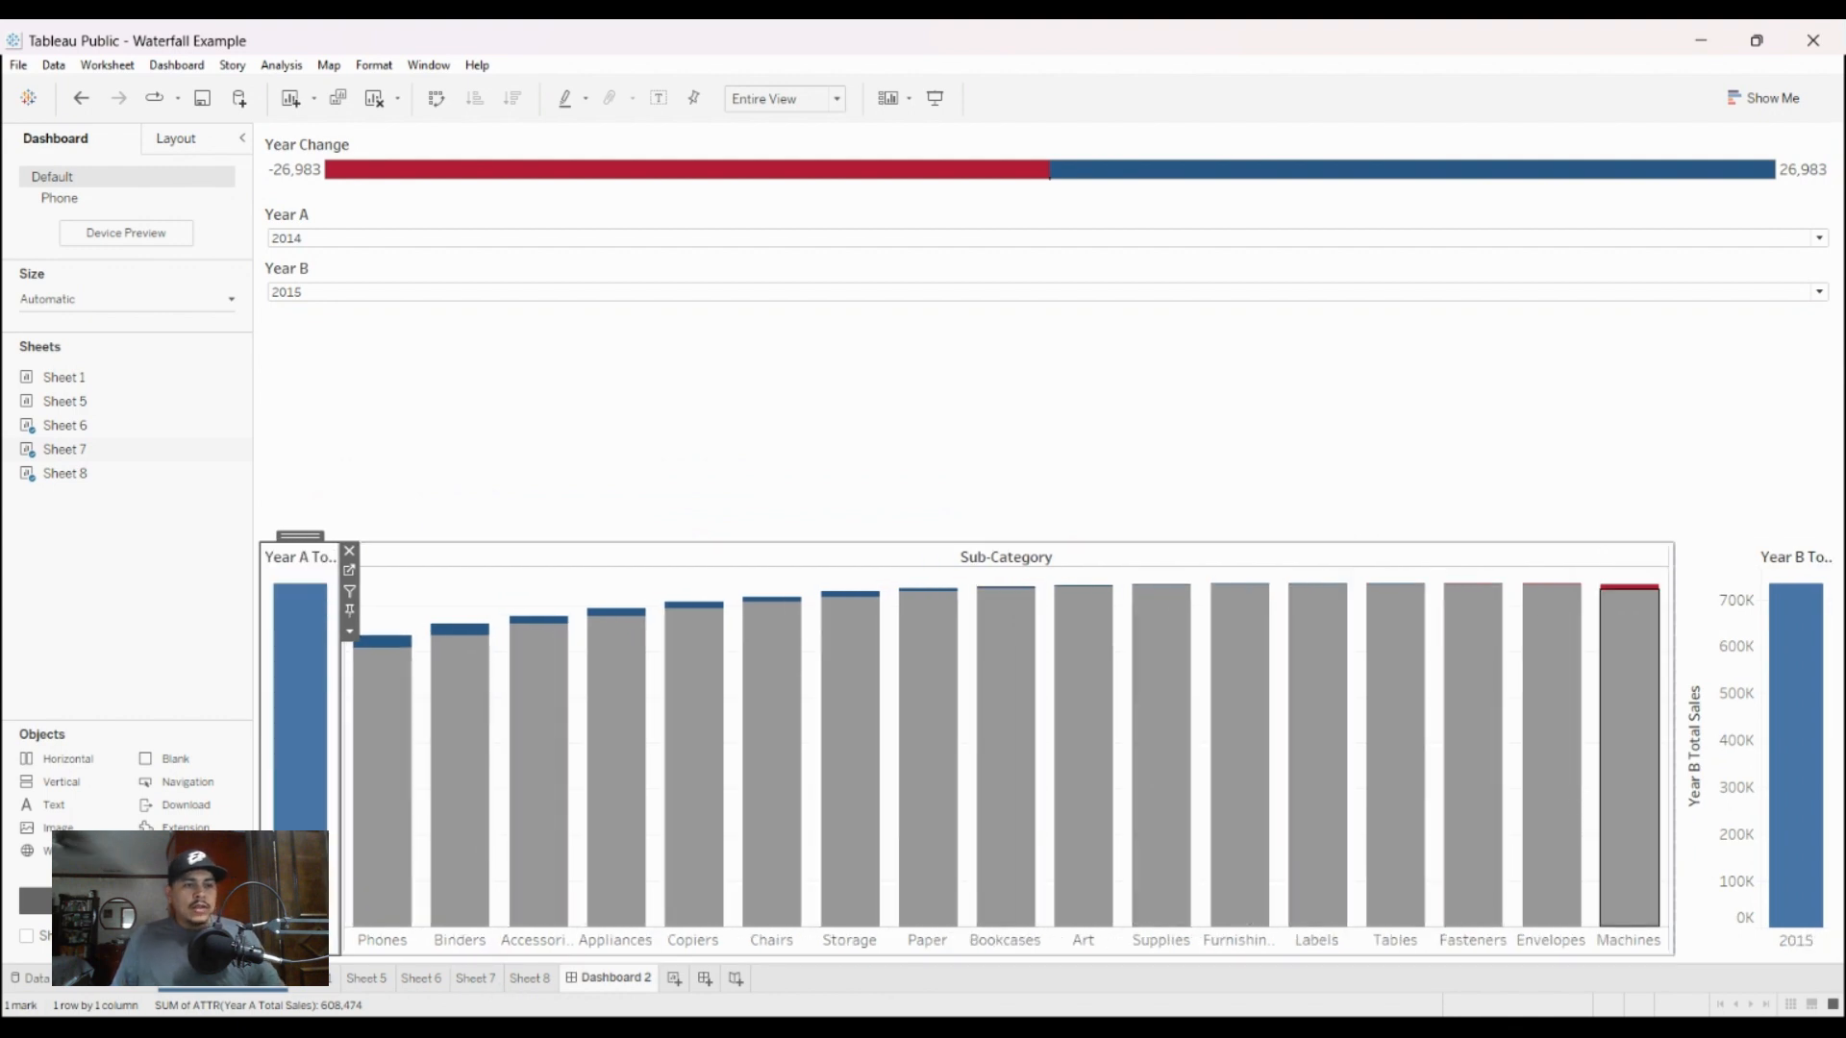
pyautogui.rightClick(1721, 783)
pyautogui.click(1761, 927)
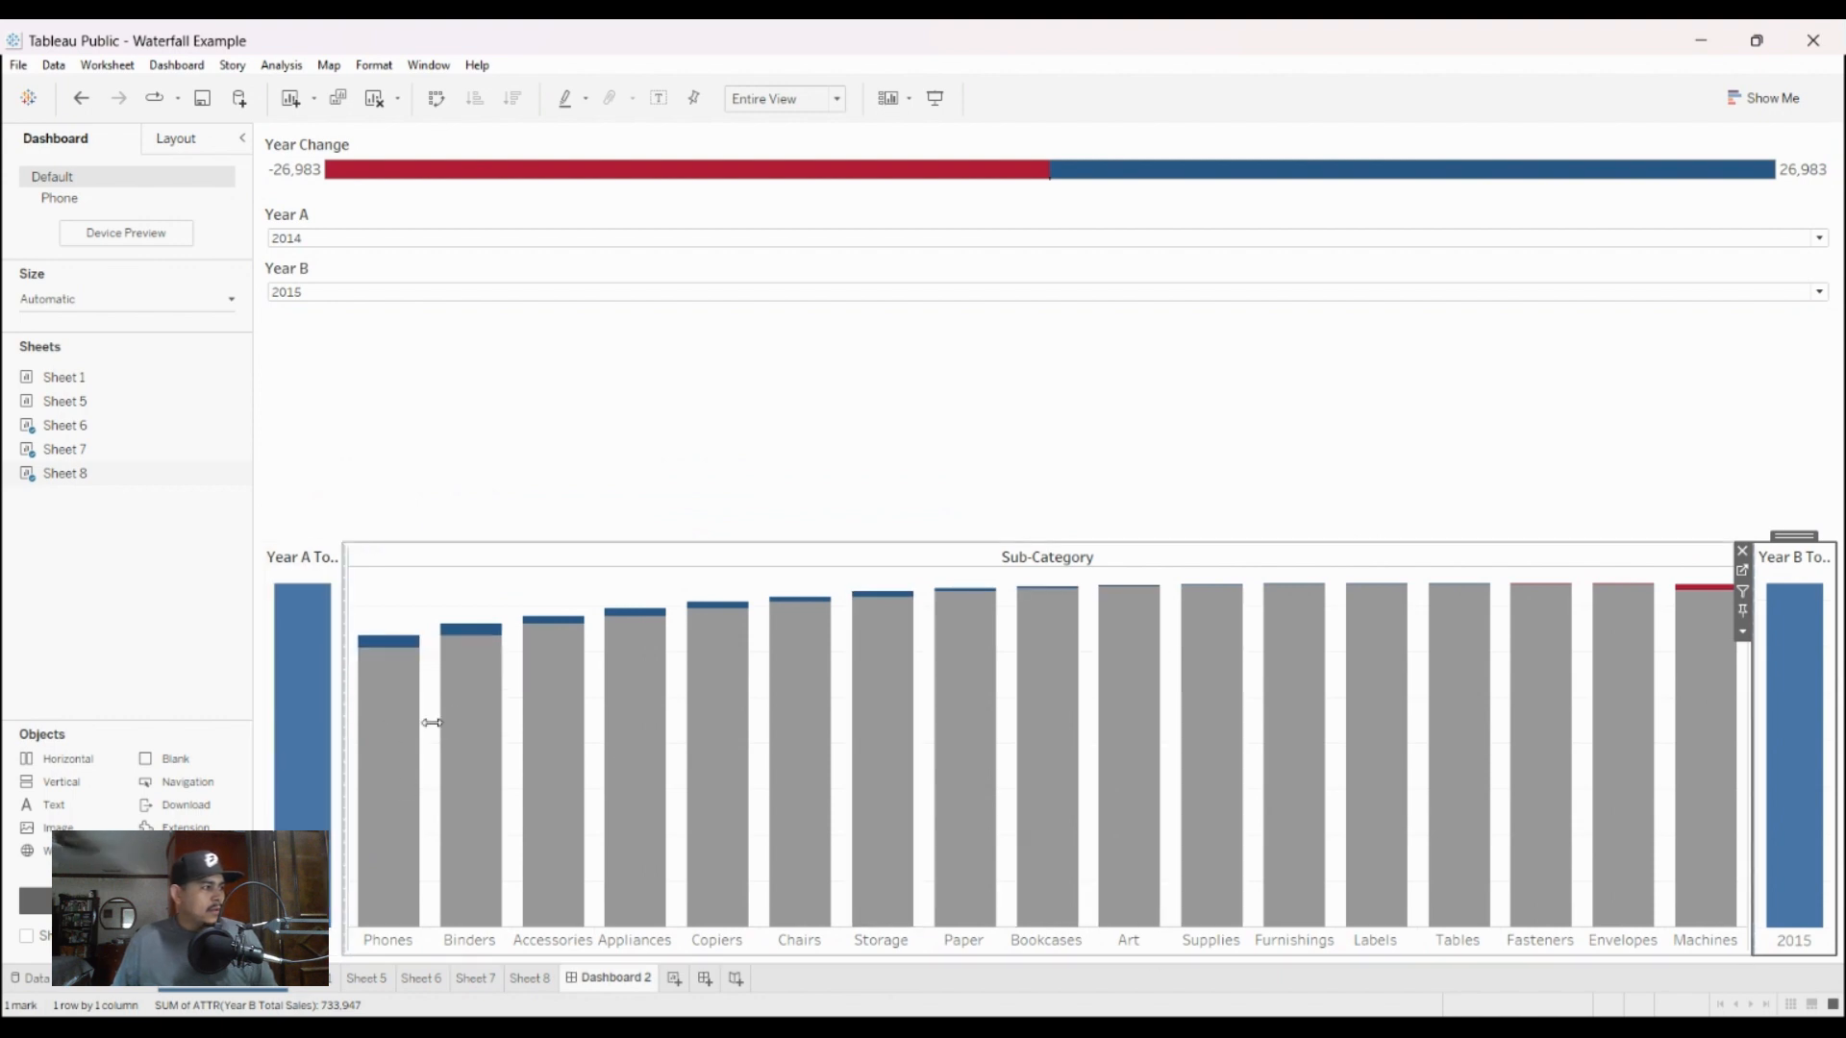
# Step: Set the widths of the Year A Total and Year B Total charts to 300 pixels each
pyautogui.moveTo(344, 725); pyautogui.dragTo(458, 727)
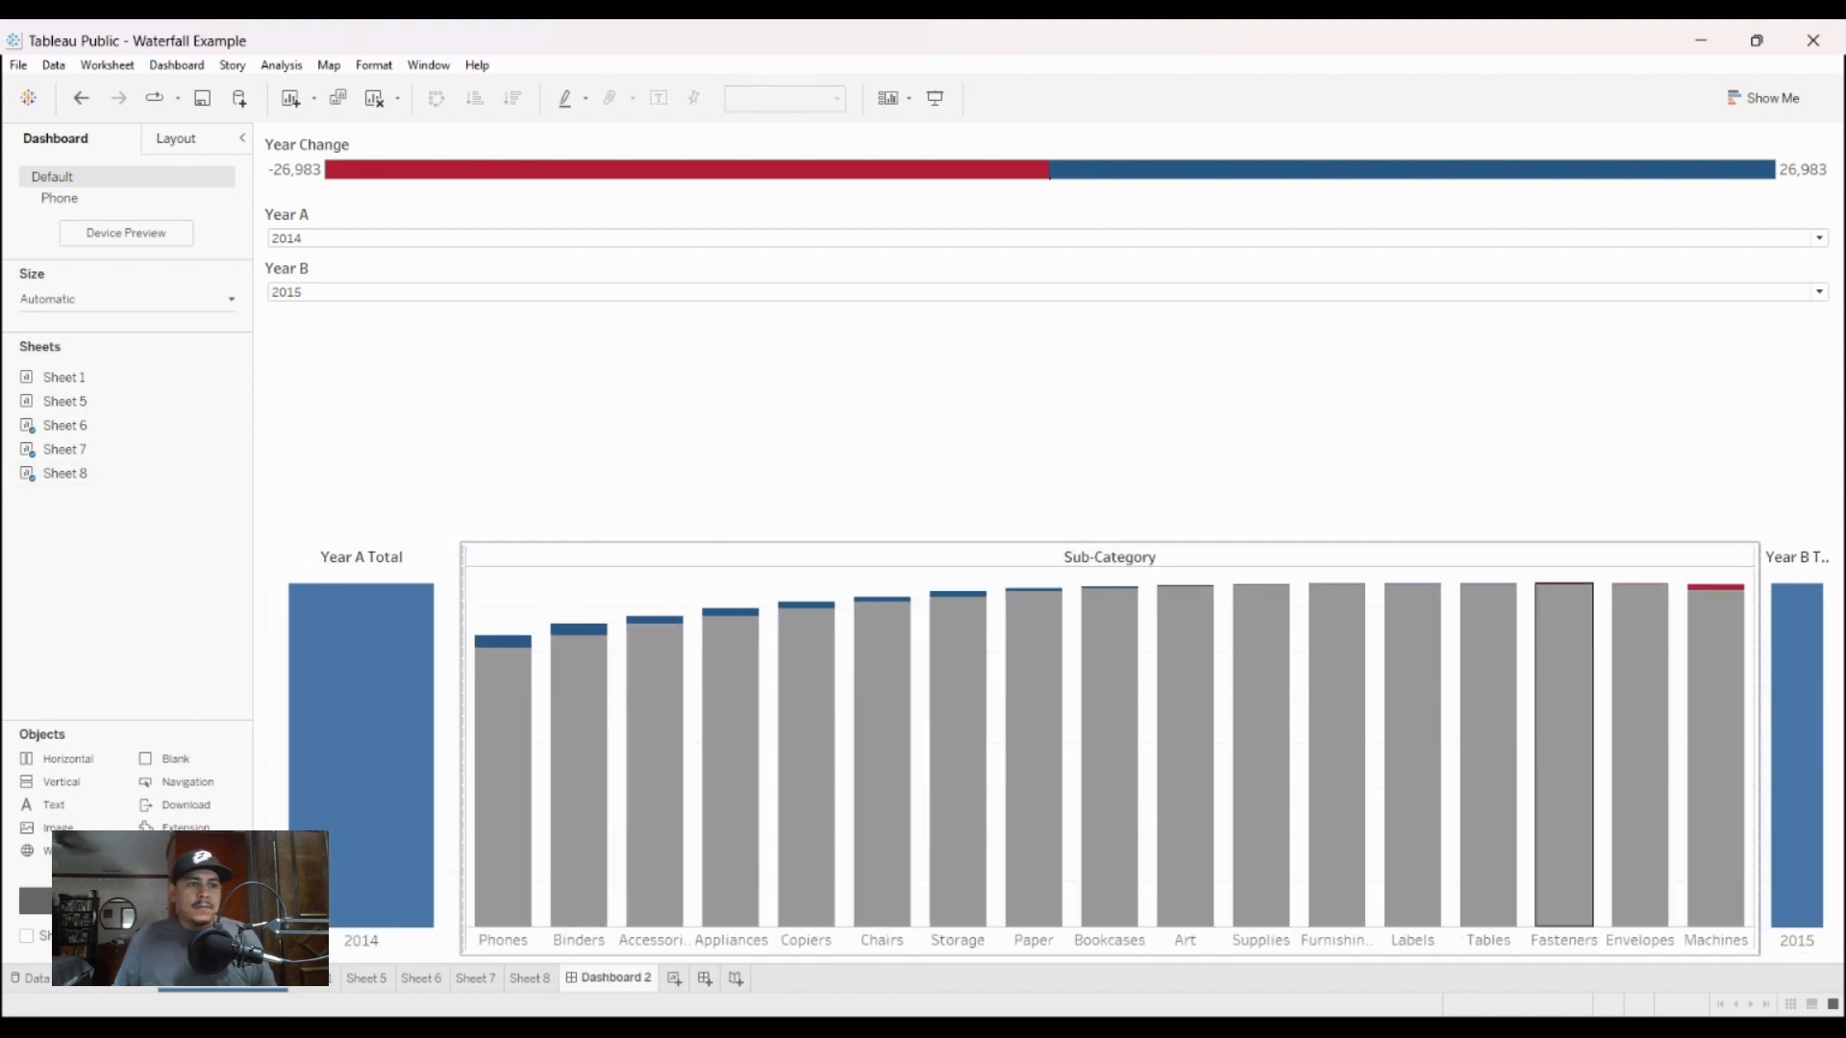
pyautogui.click(438, 719)
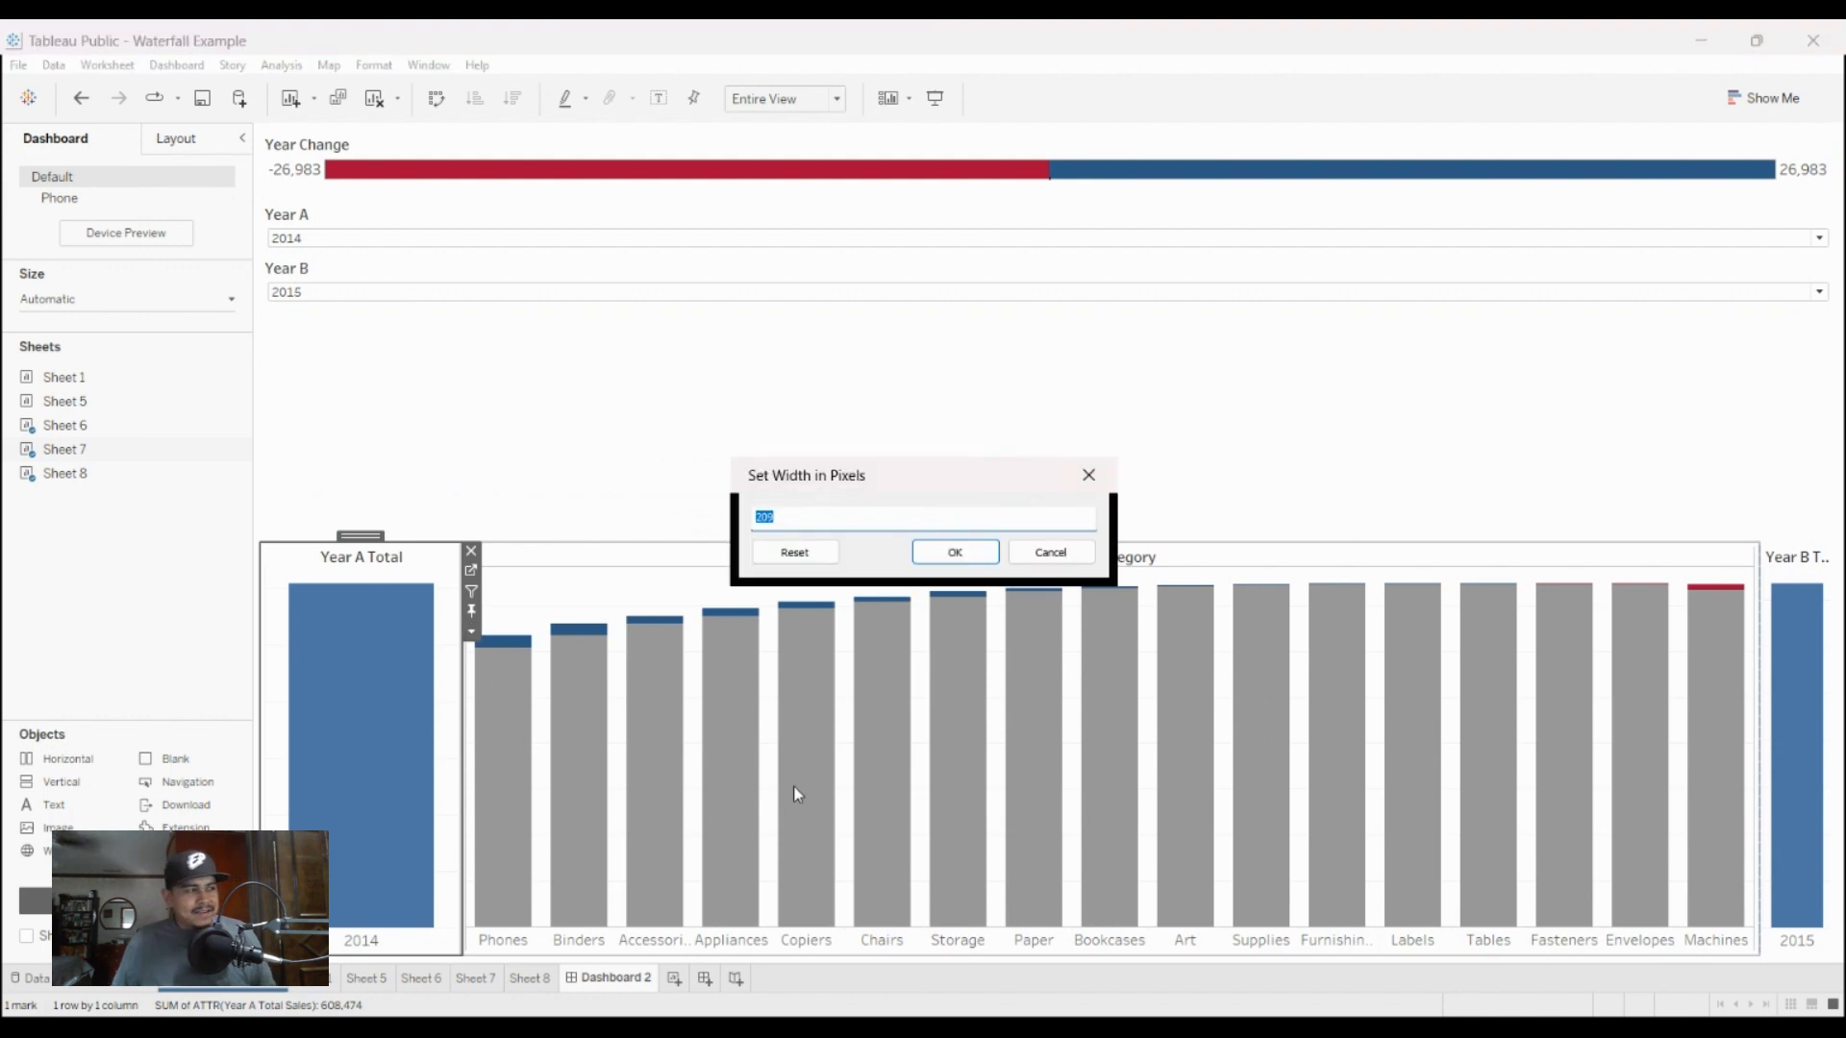
pyautogui.write('300')
pyautogui.press('Return')
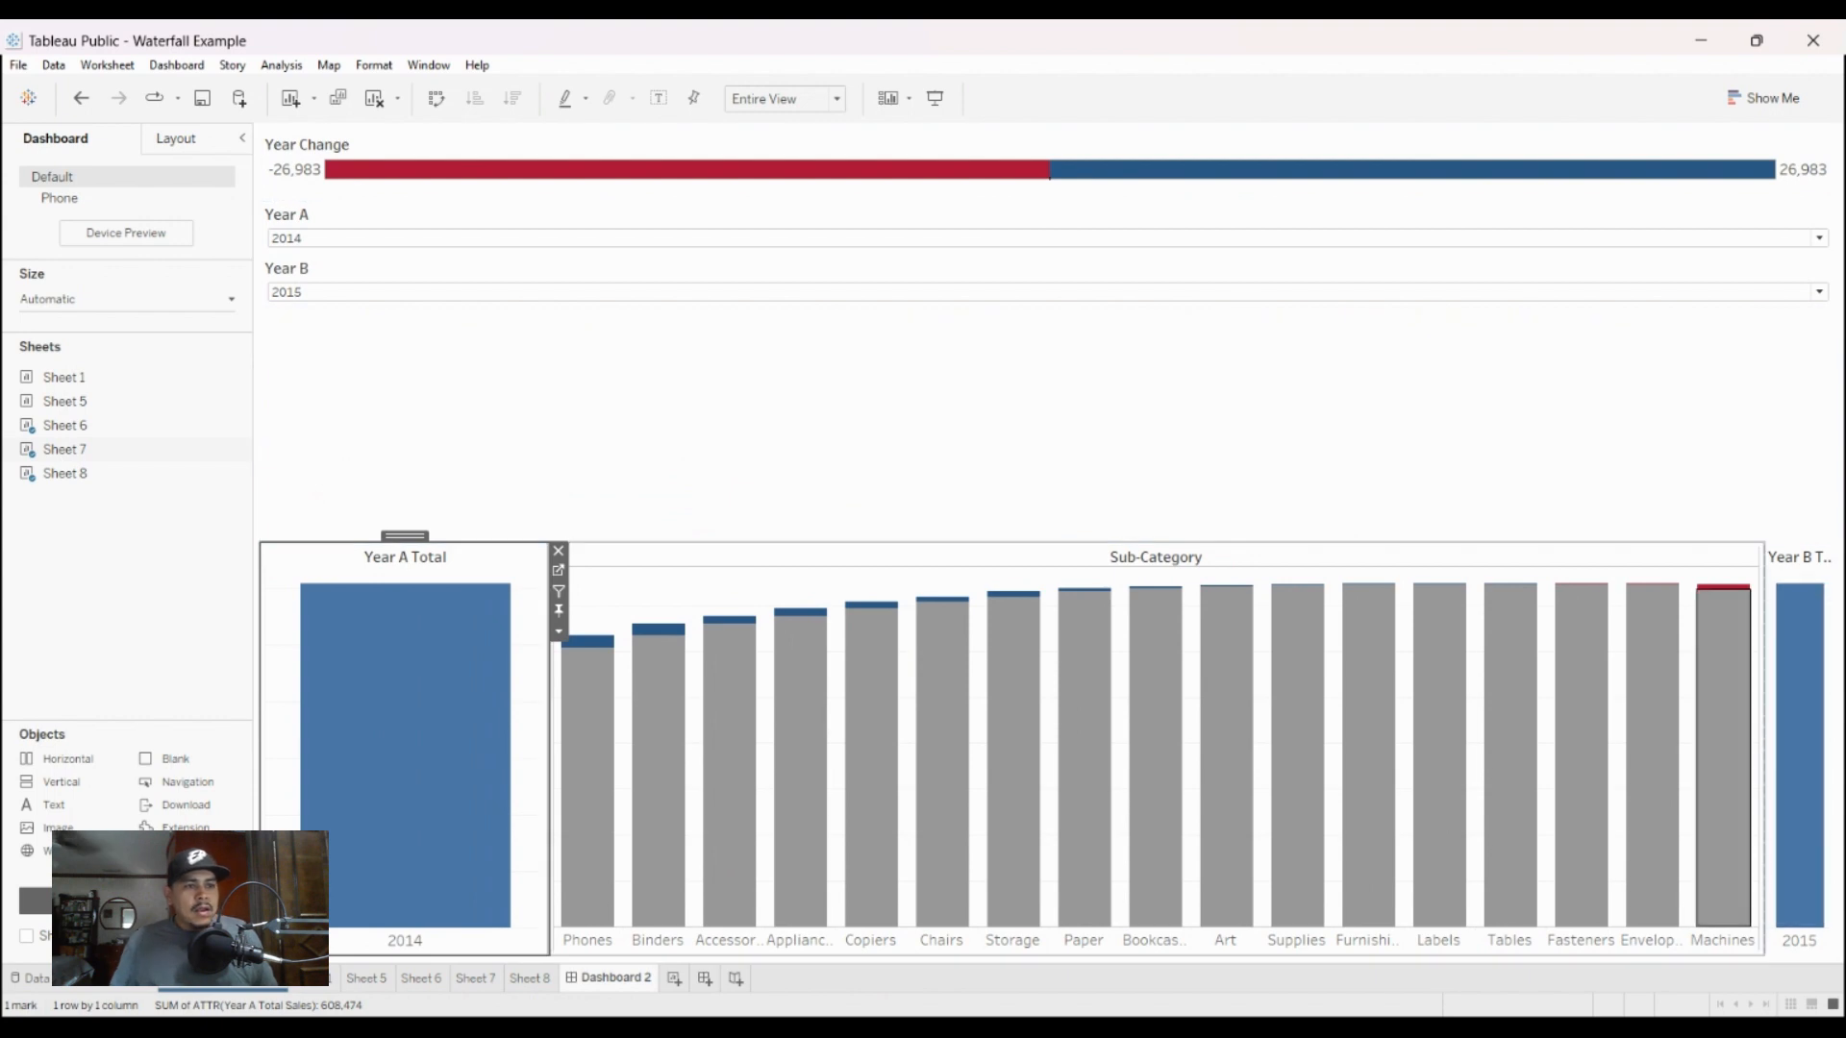
pyautogui.click(1799, 646)
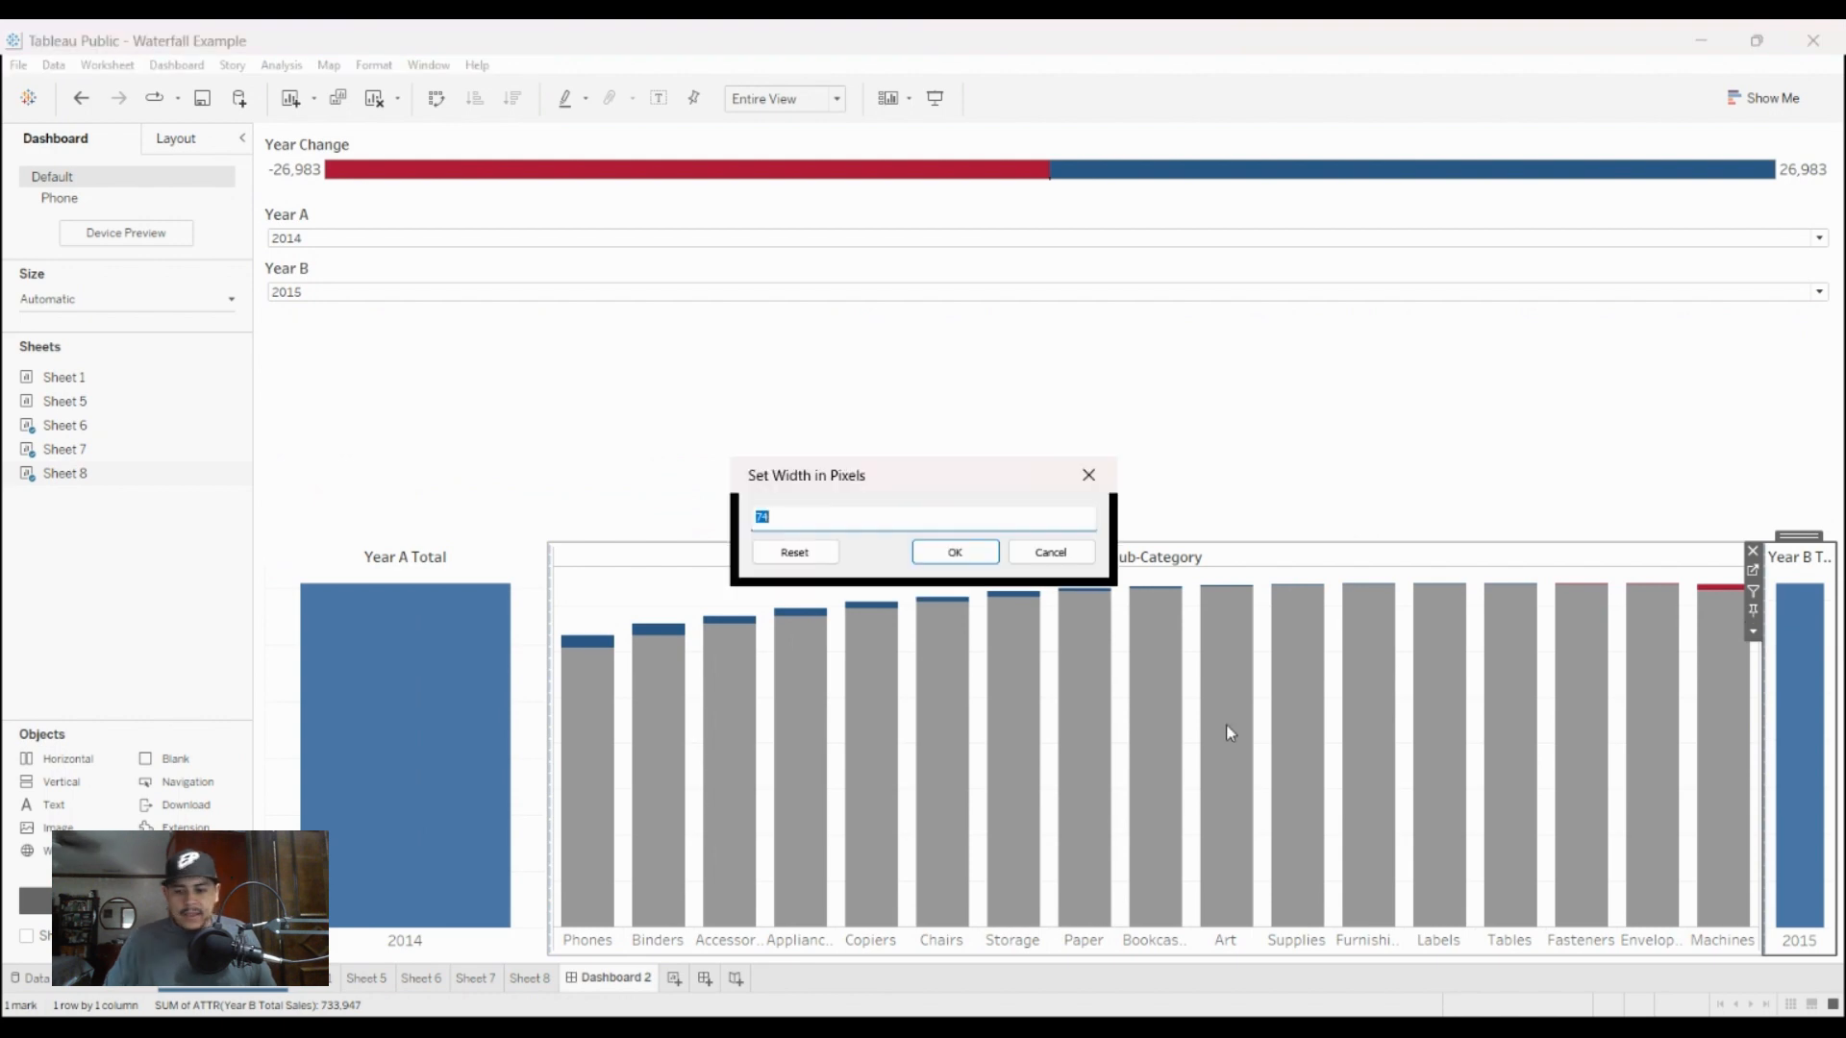
pyautogui.write('300')
pyautogui.press('Return')
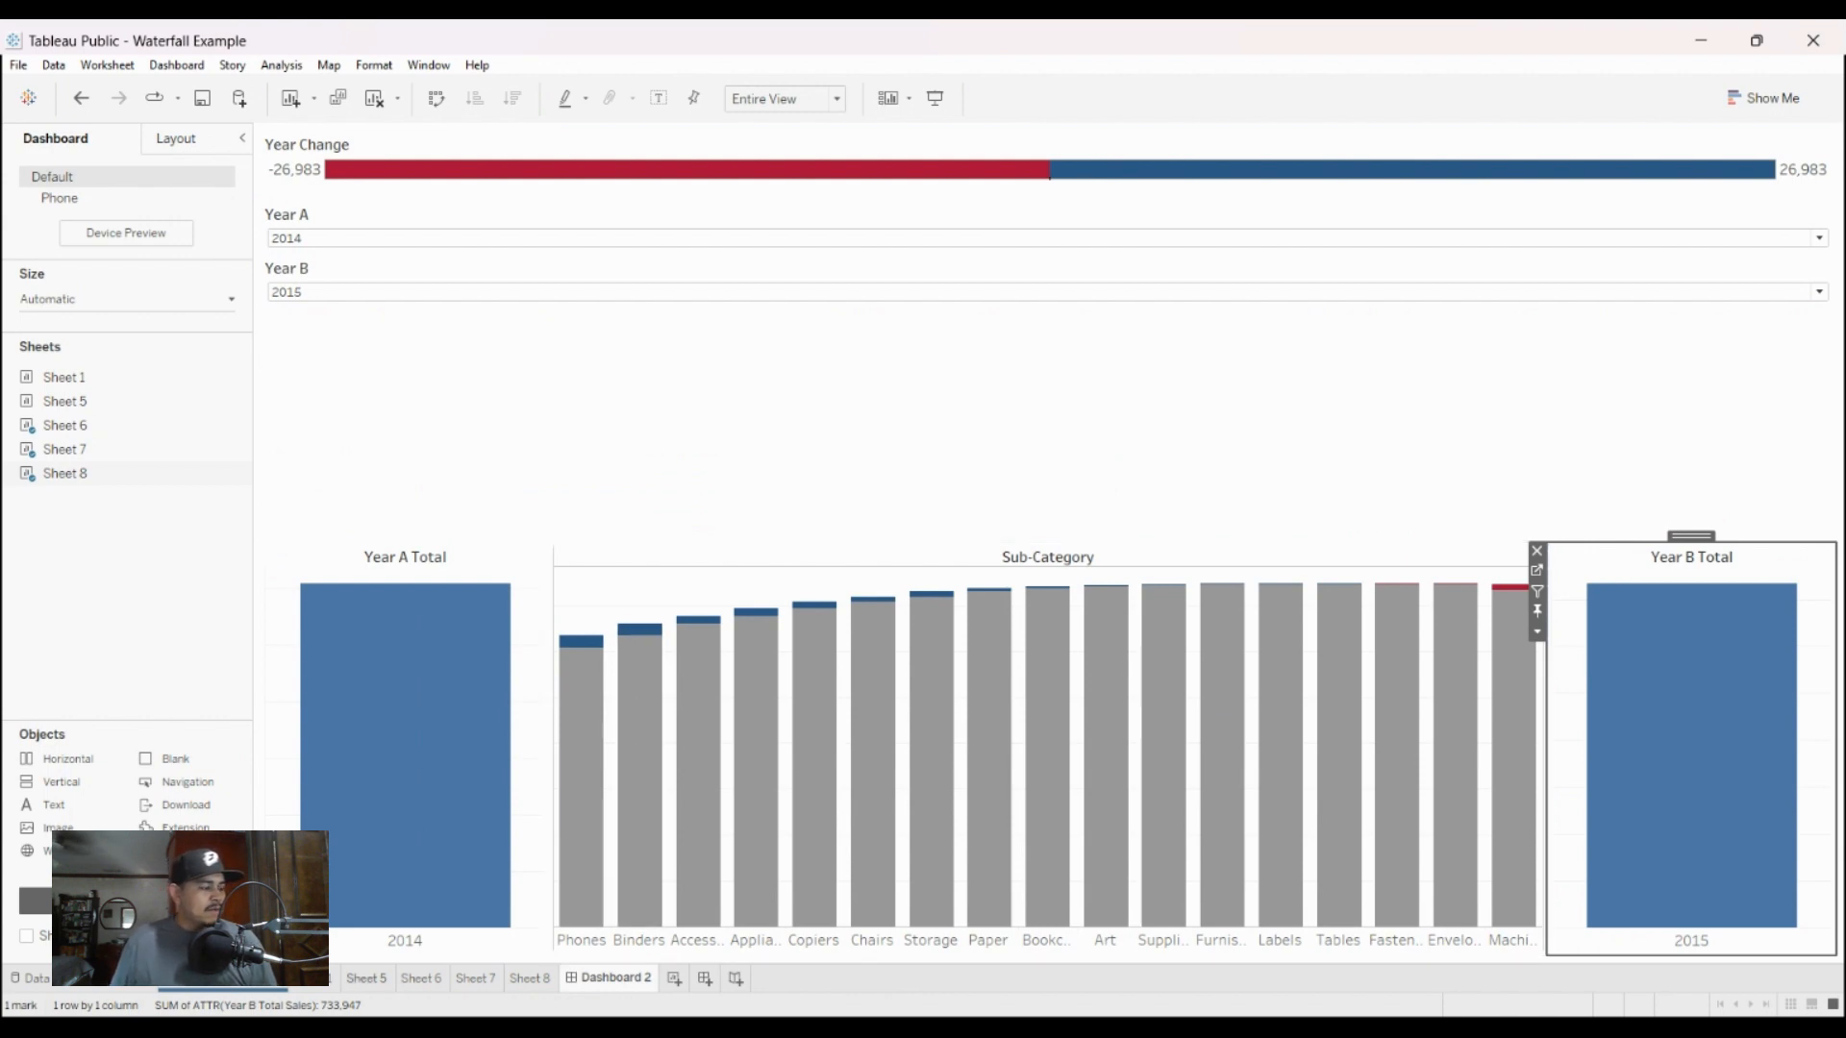
# Step: Show the running-sum axis of the waterfall on Sheet 6 and fix its range from 0 to 800000
pyautogui.click(366, 978)
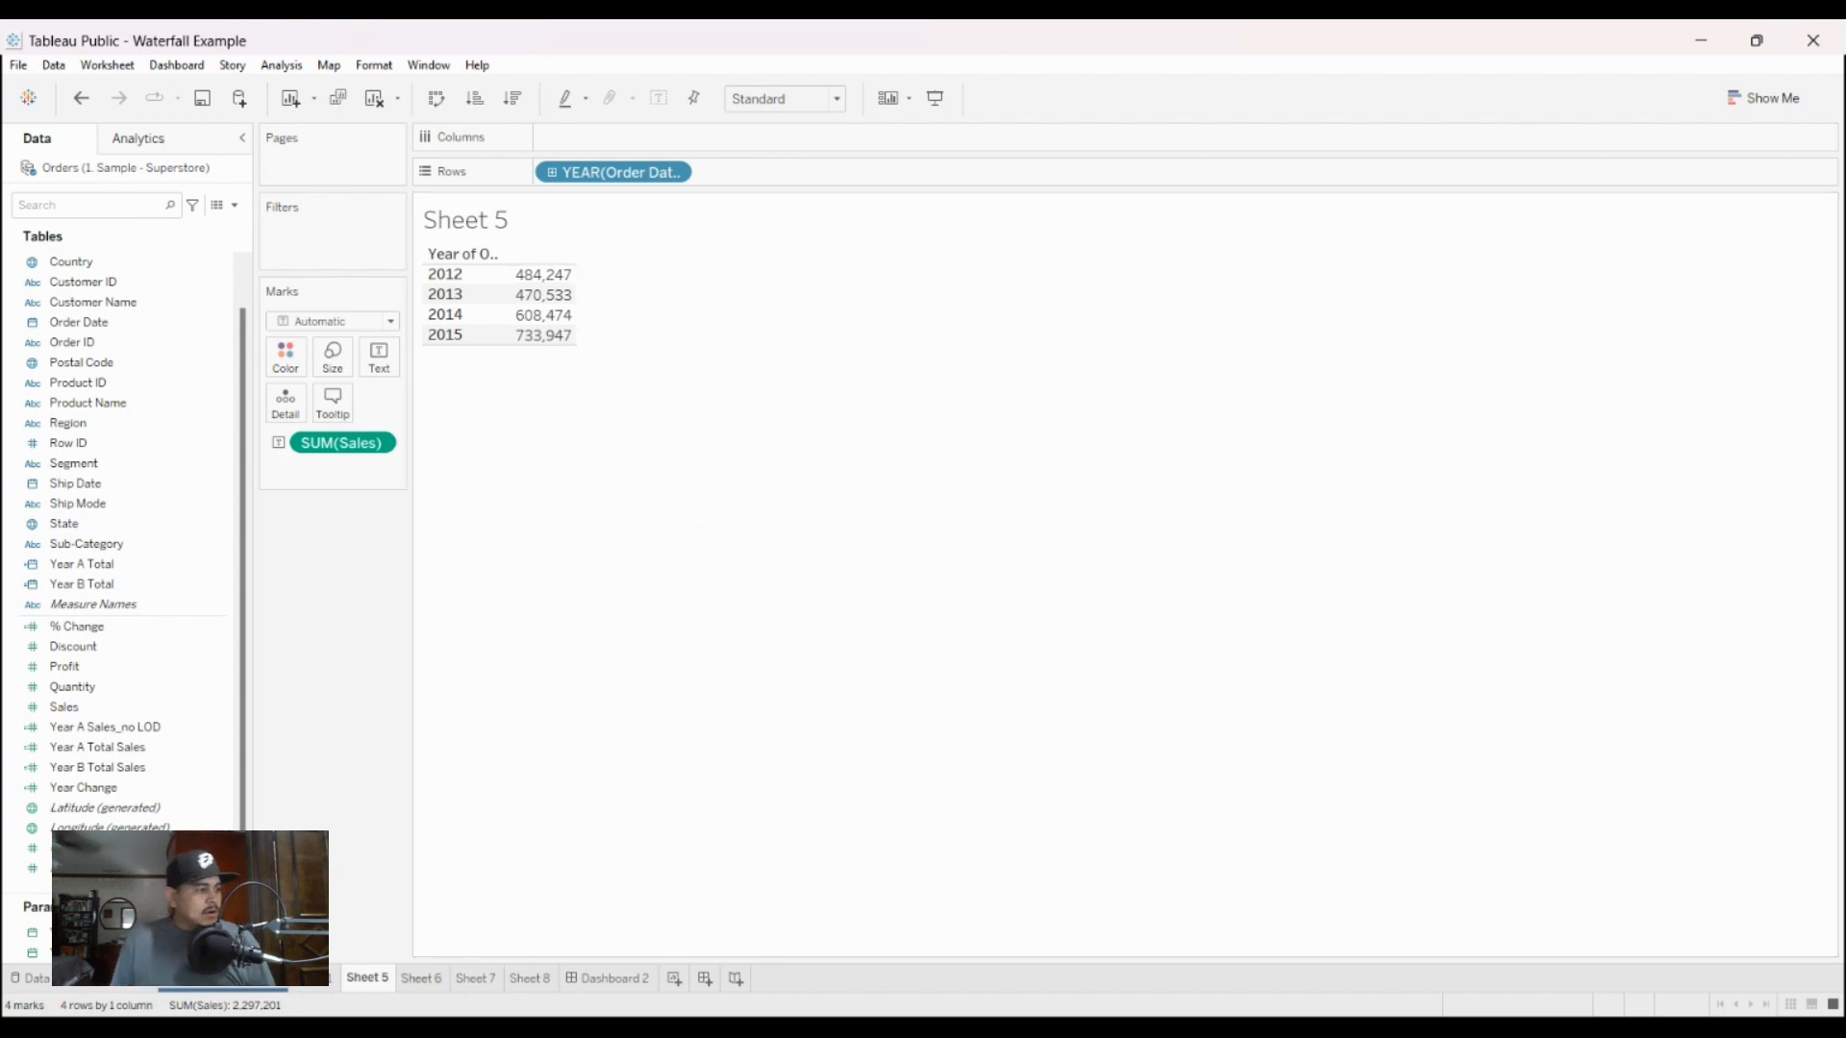
pyautogui.click(421, 979)
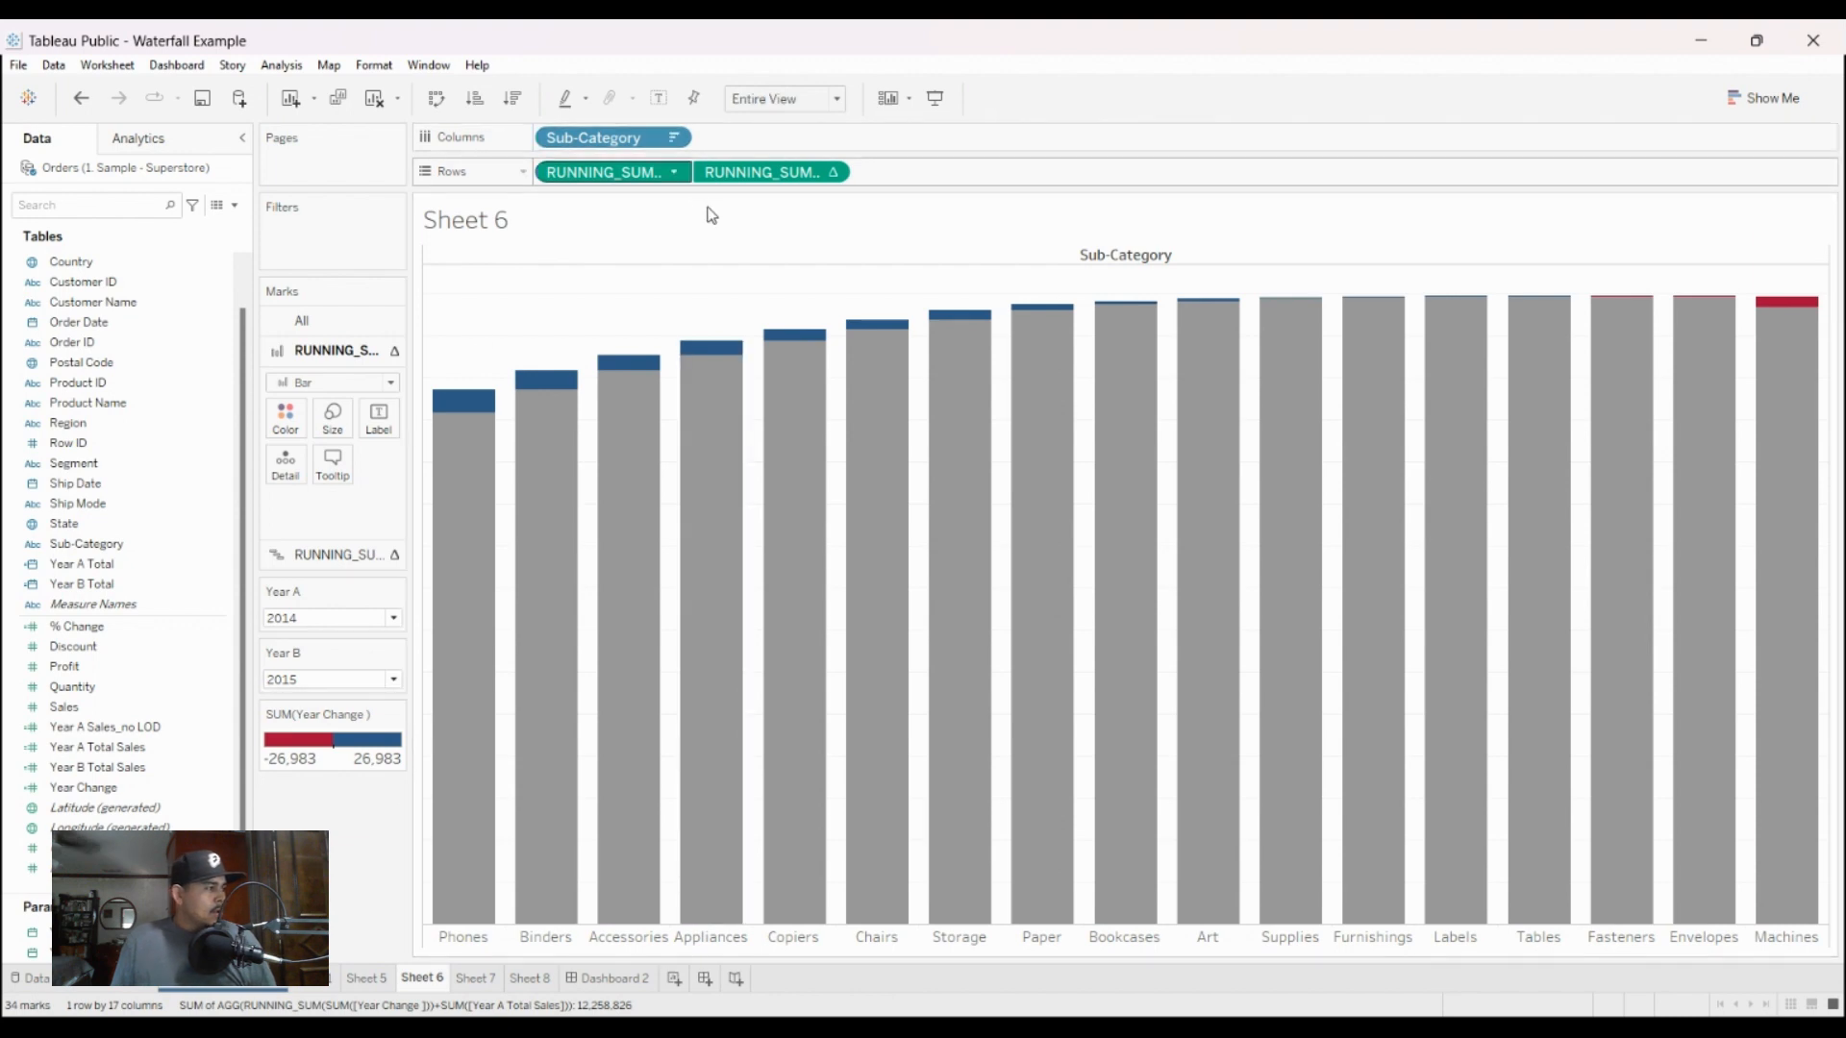
pyautogui.click(768, 261)
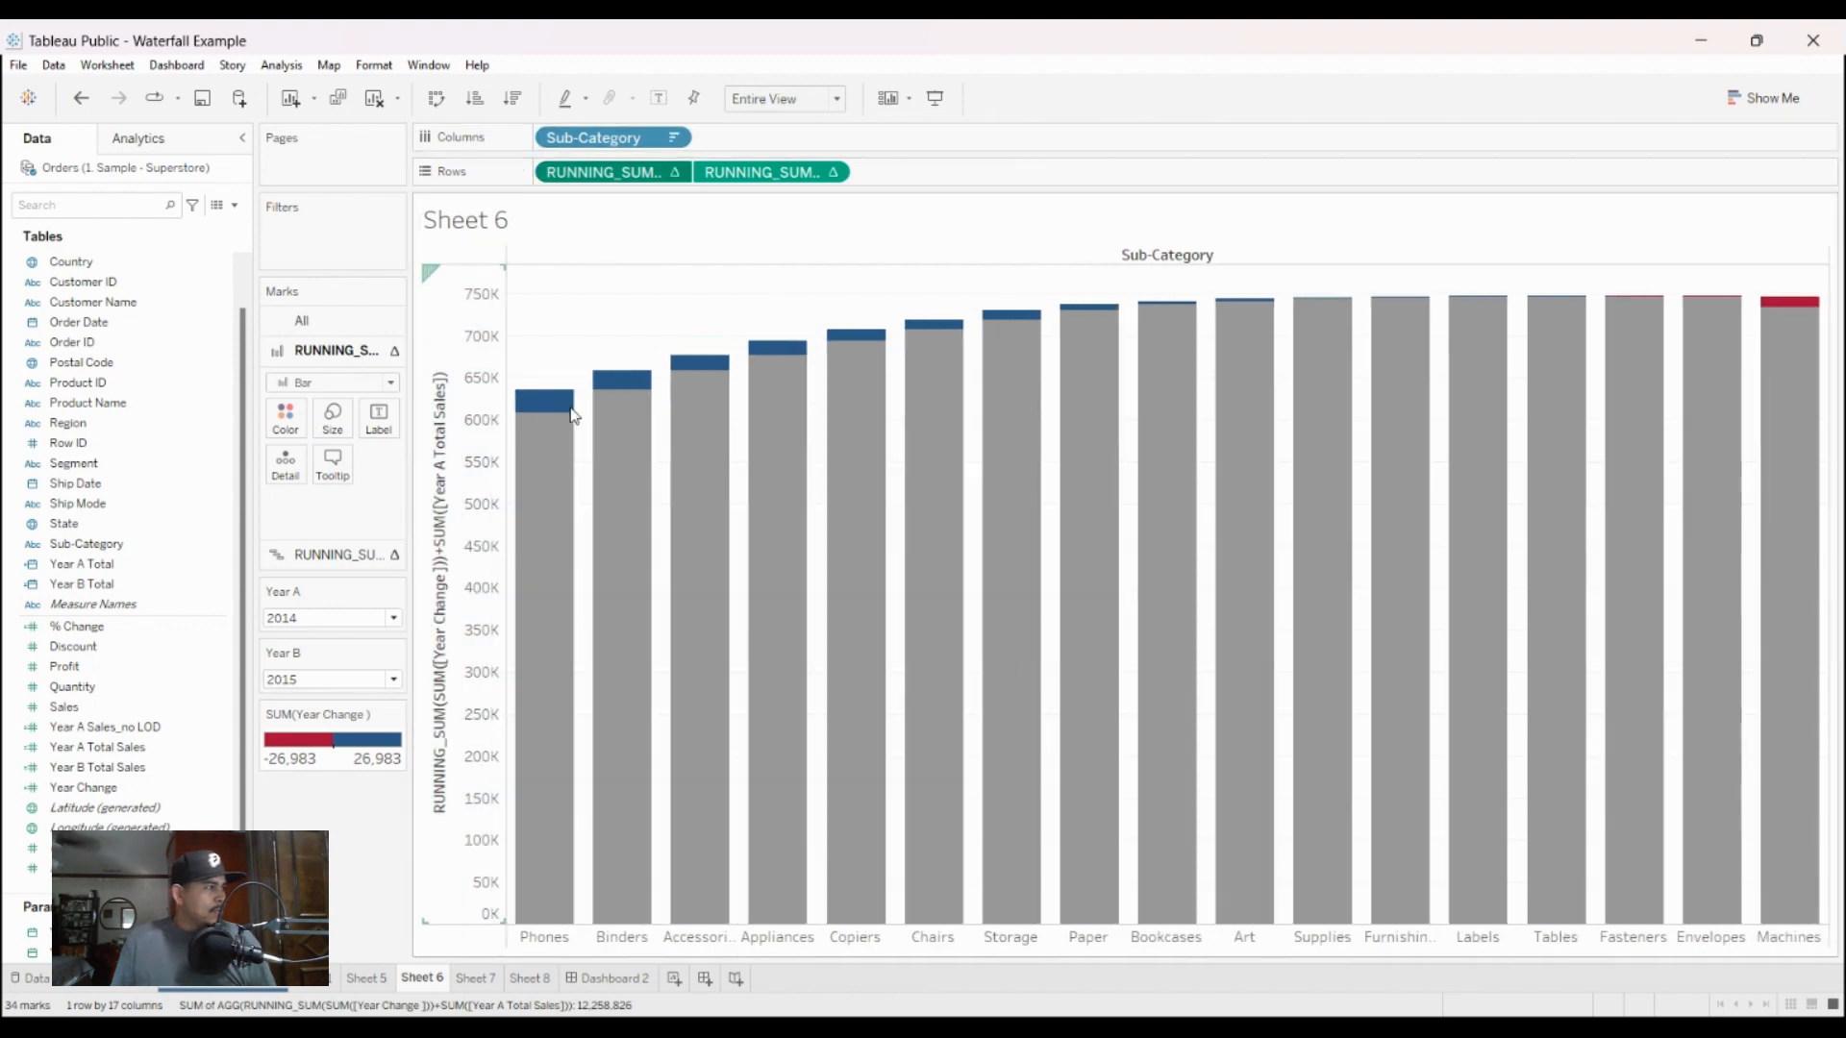
pyautogui.rightClick(475, 438)
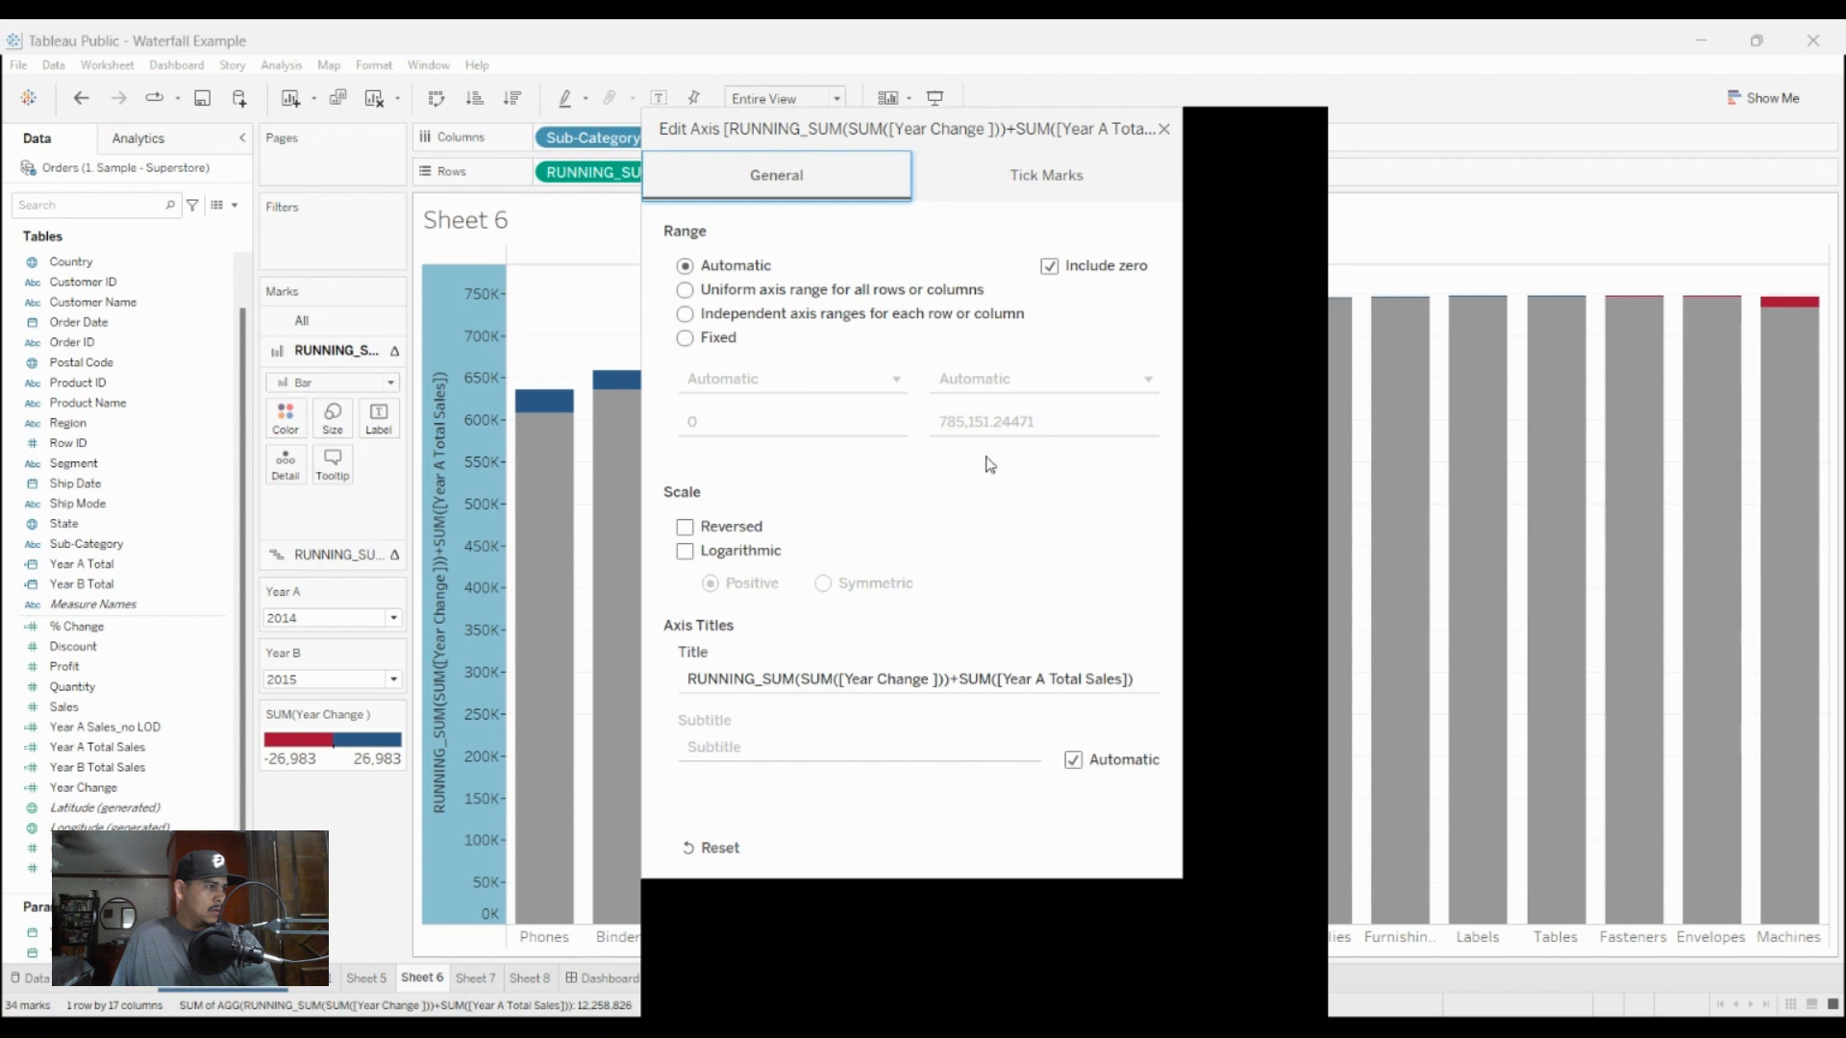
pyautogui.click(685, 339)
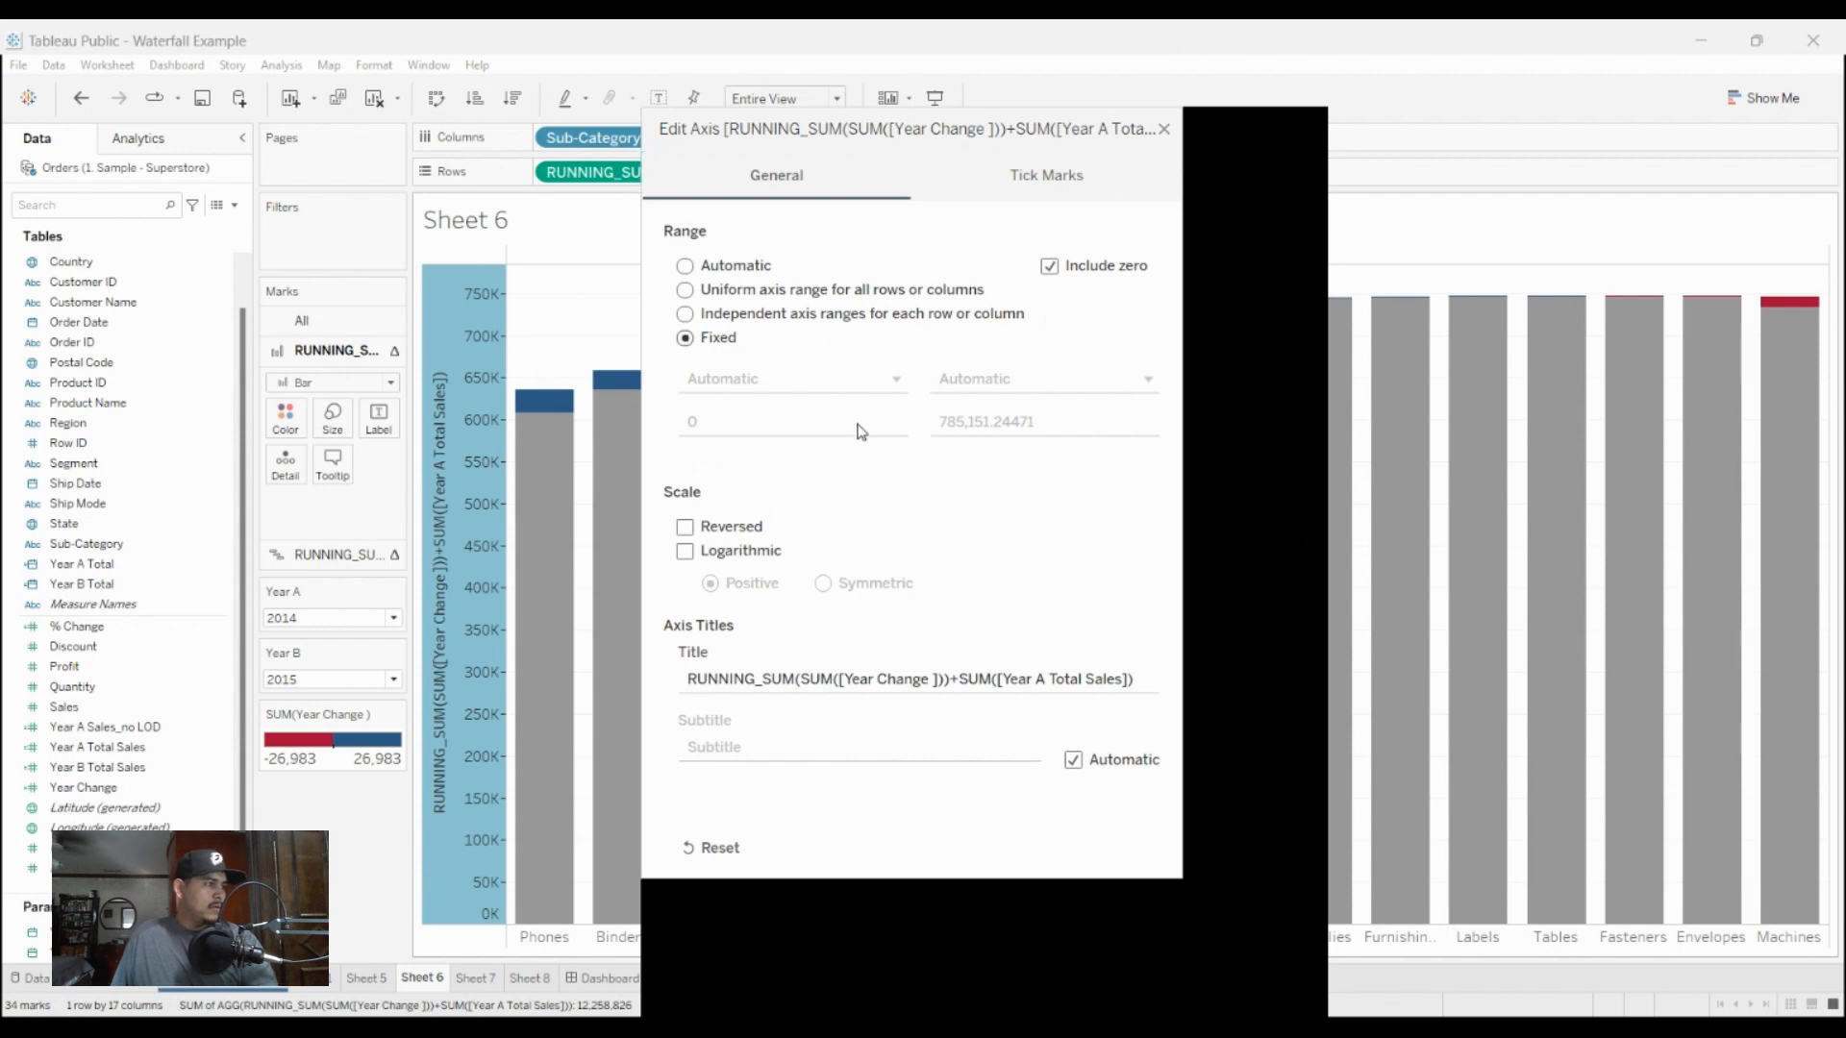
pyautogui.moveTo(937, 423); pyautogui.dragTo(1215, 507)
pyautogui.write('800000')
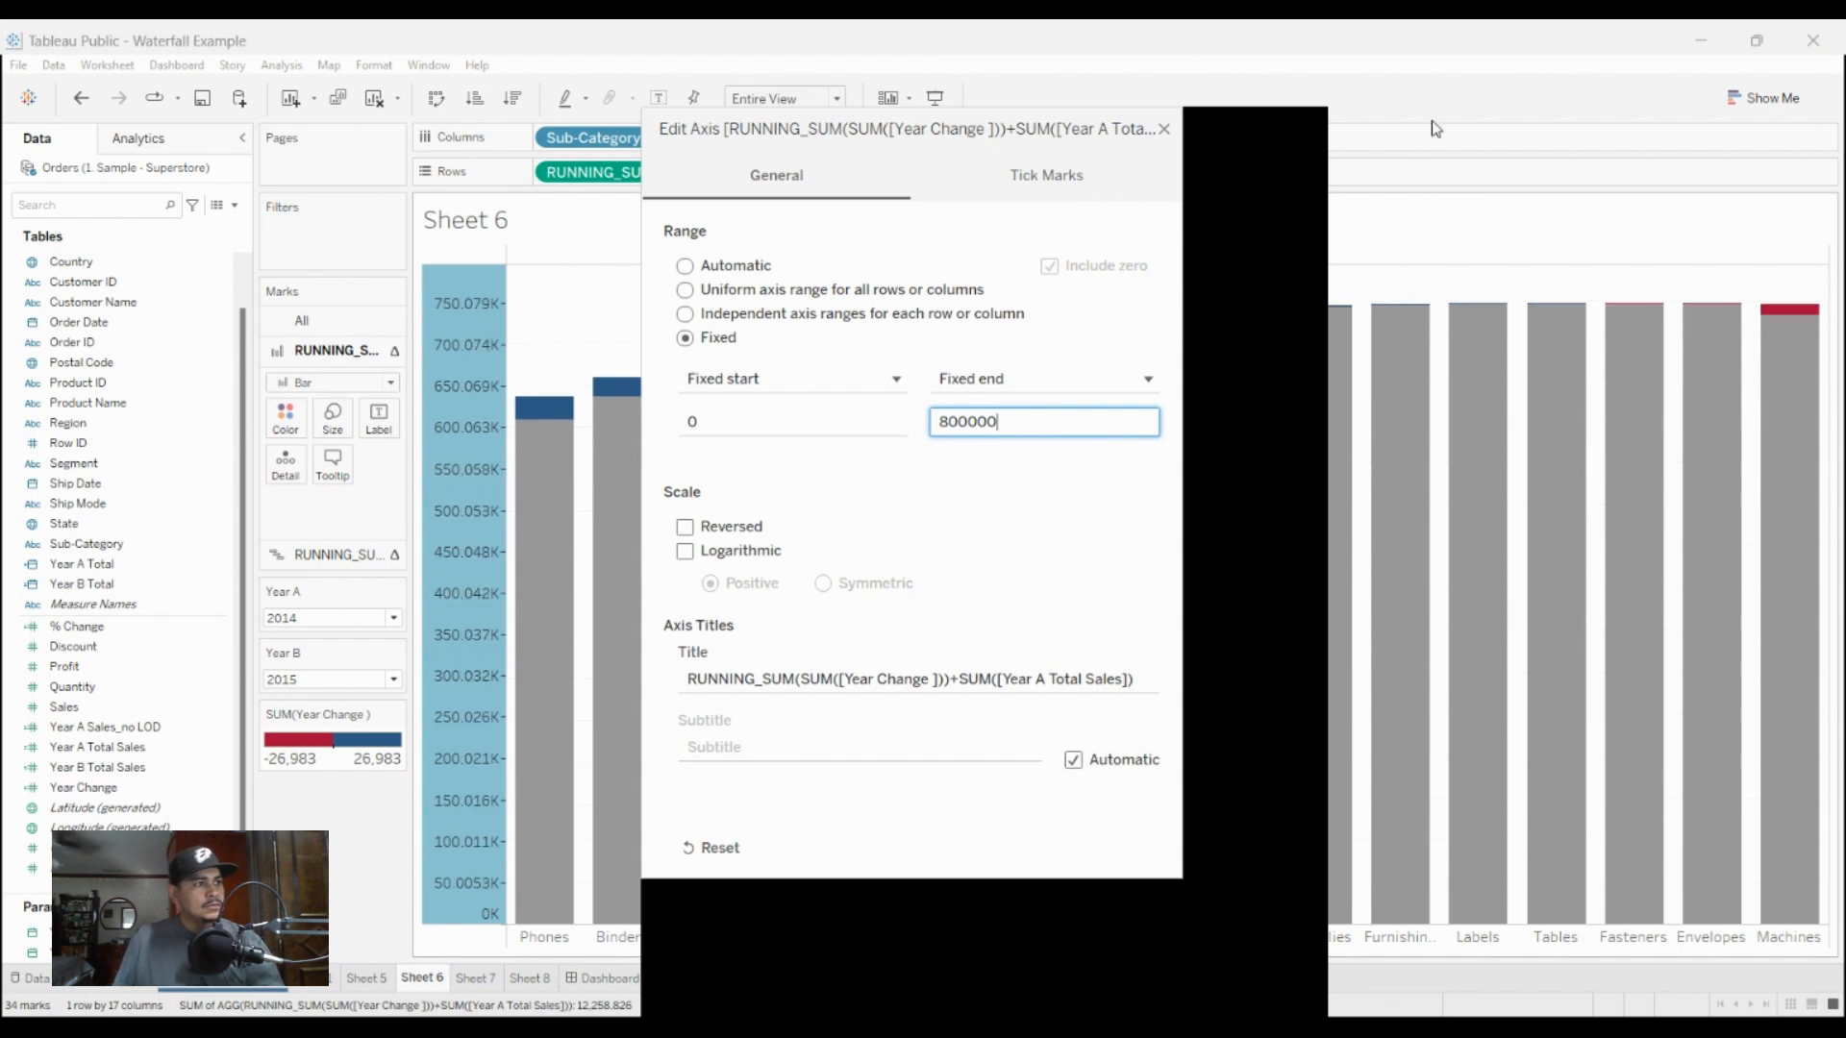
pyautogui.click(1457, 171)
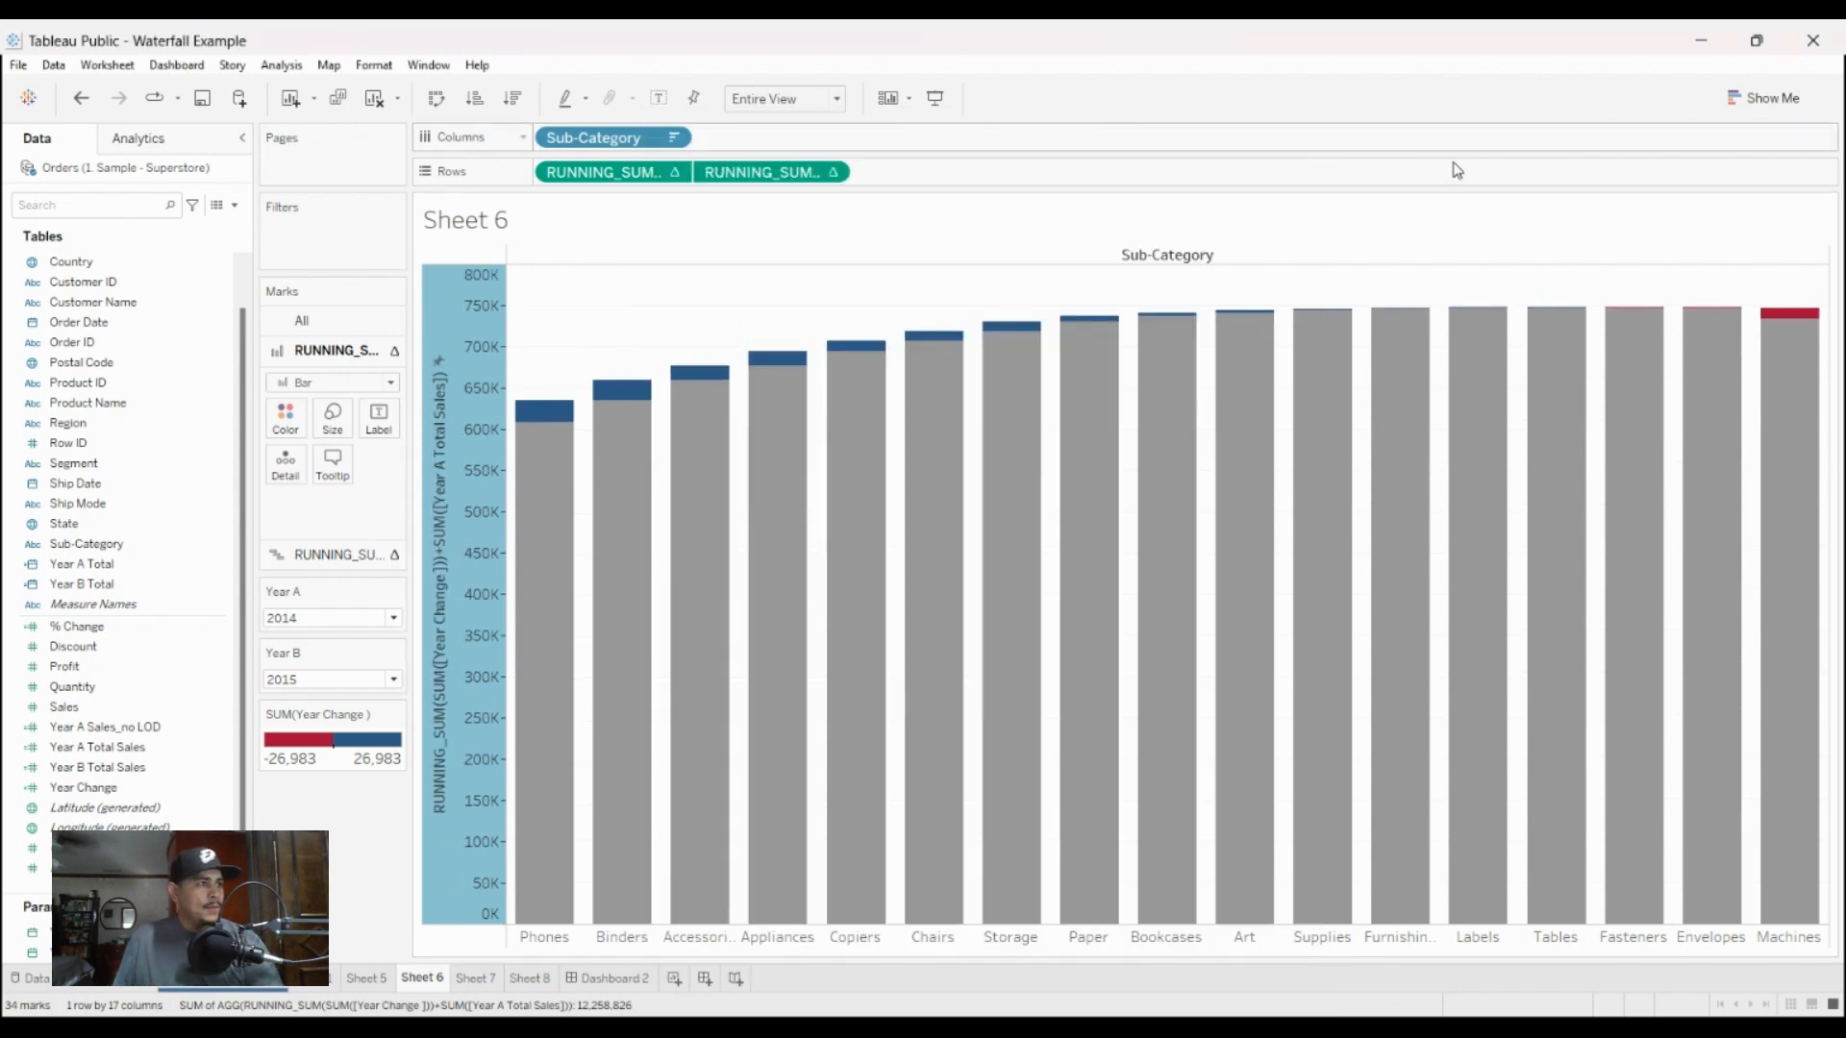
# Step: Show the Year A Total Sales axis on Sheet 7 and fix its range from 0 to 800000
pyautogui.click(475, 978)
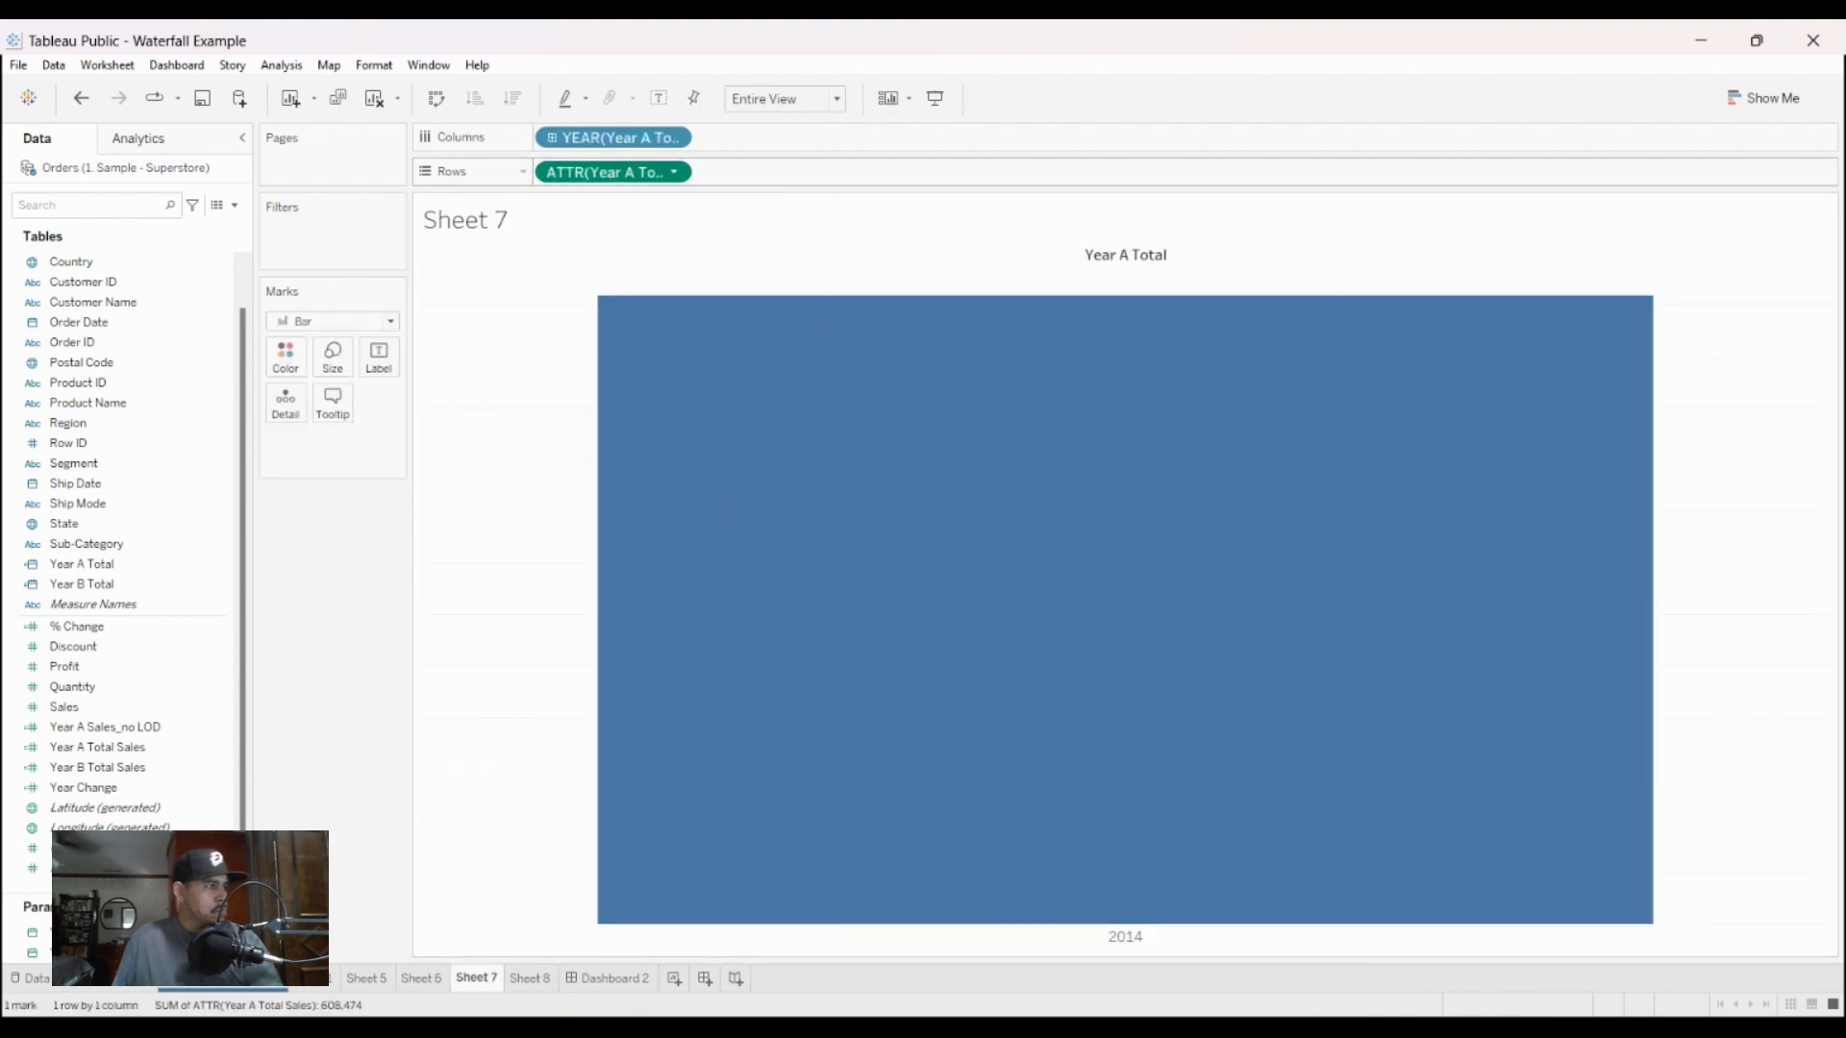
pyautogui.click(792, 369)
pyautogui.rightClick(474, 483)
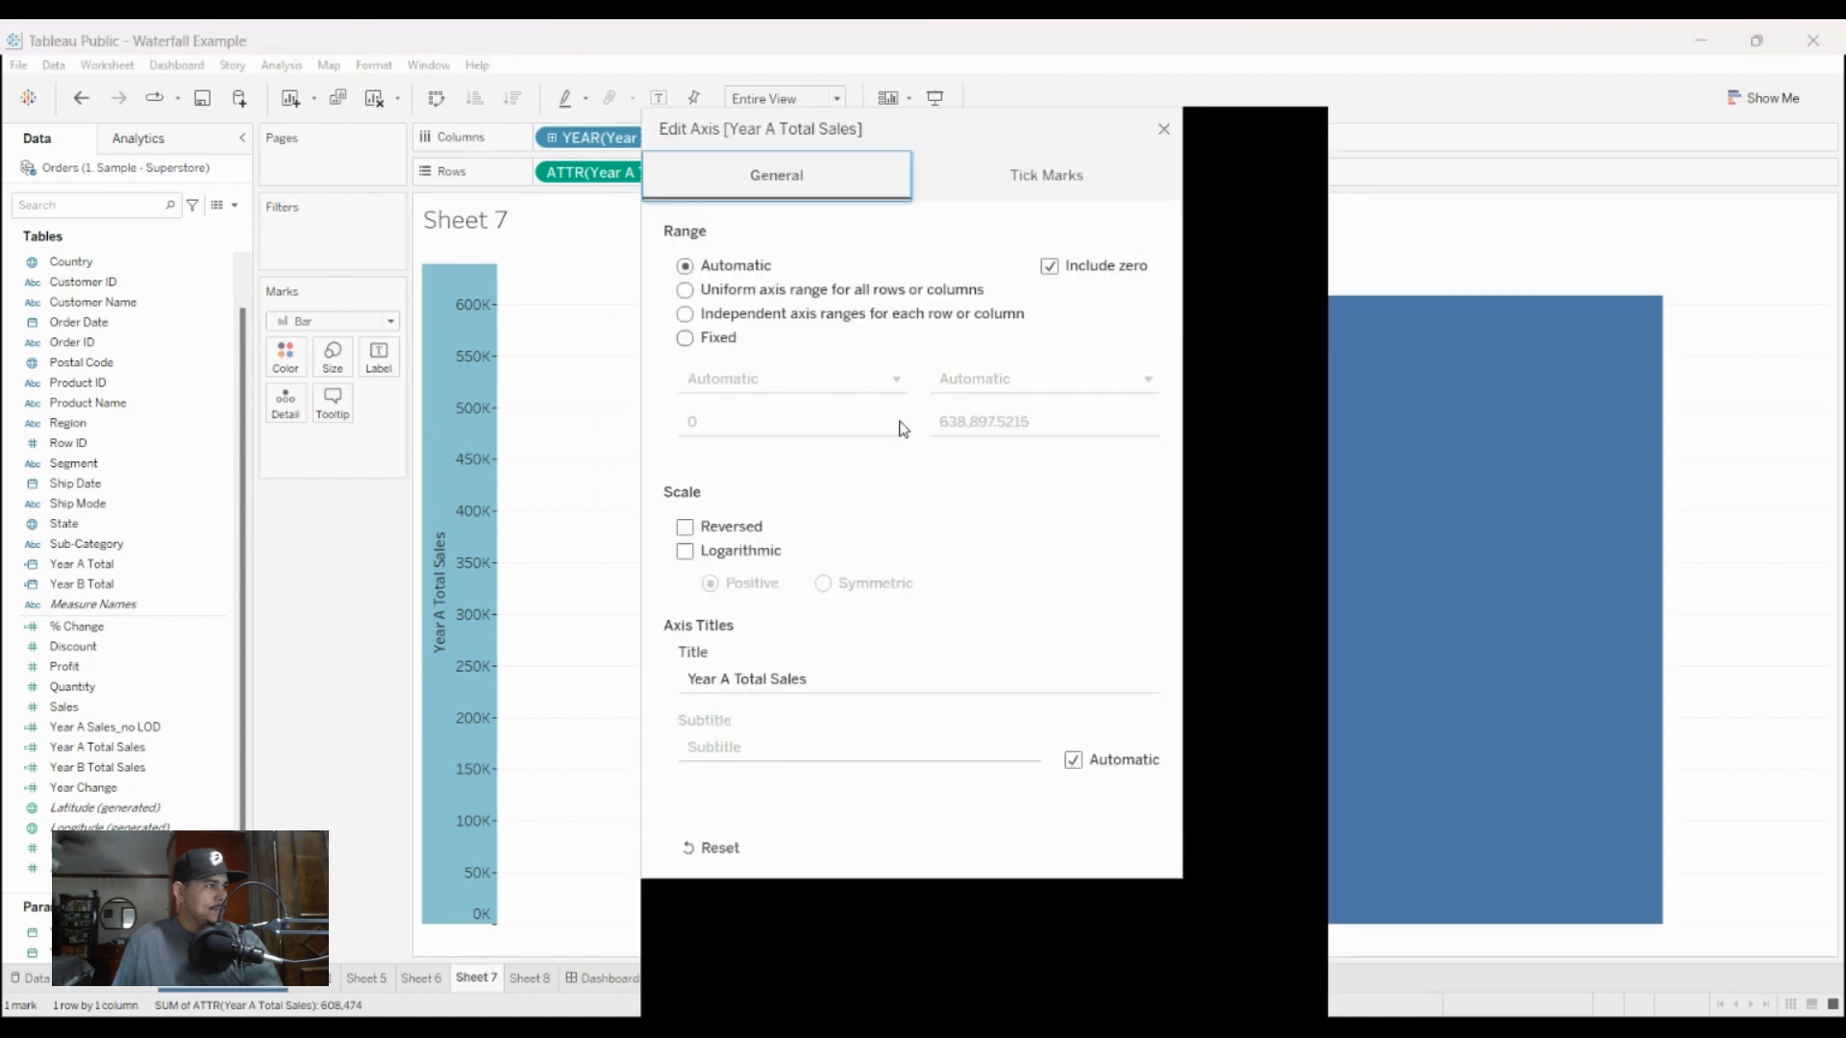
pyautogui.click(1010, 423)
pyautogui.write('80')
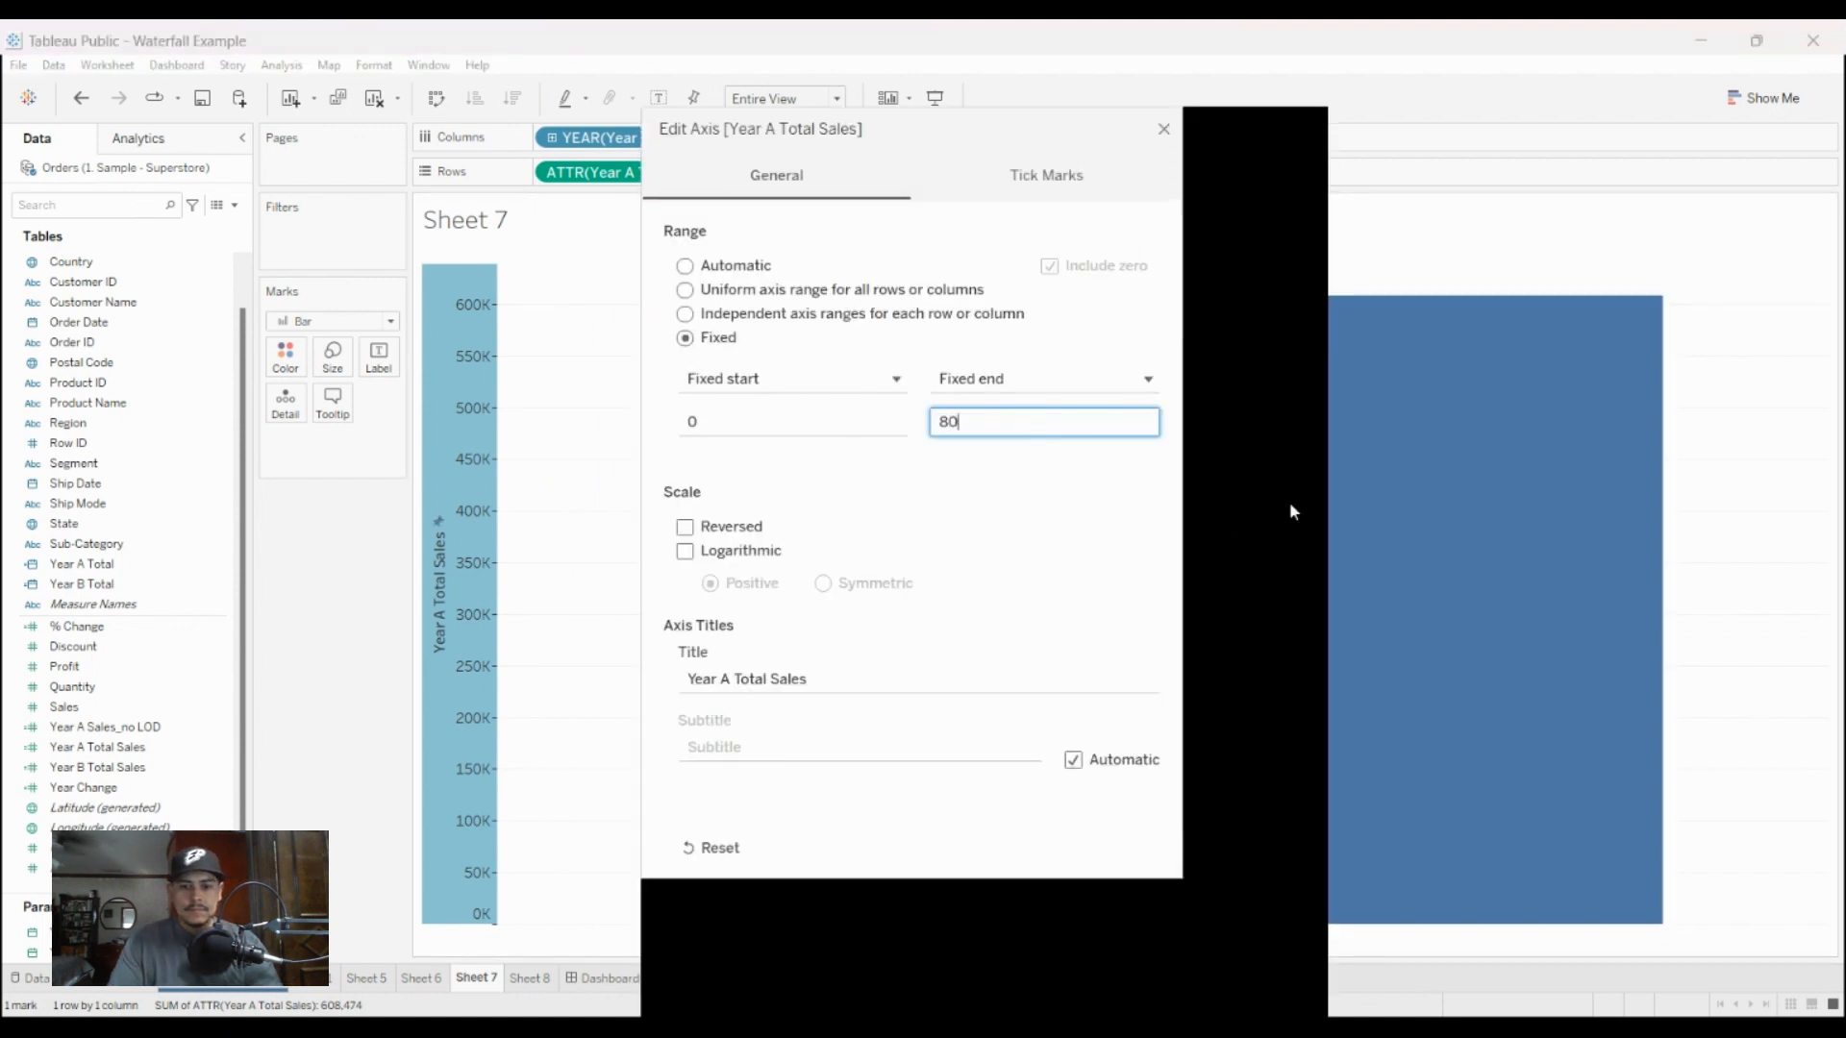
pyautogui.write('0000')
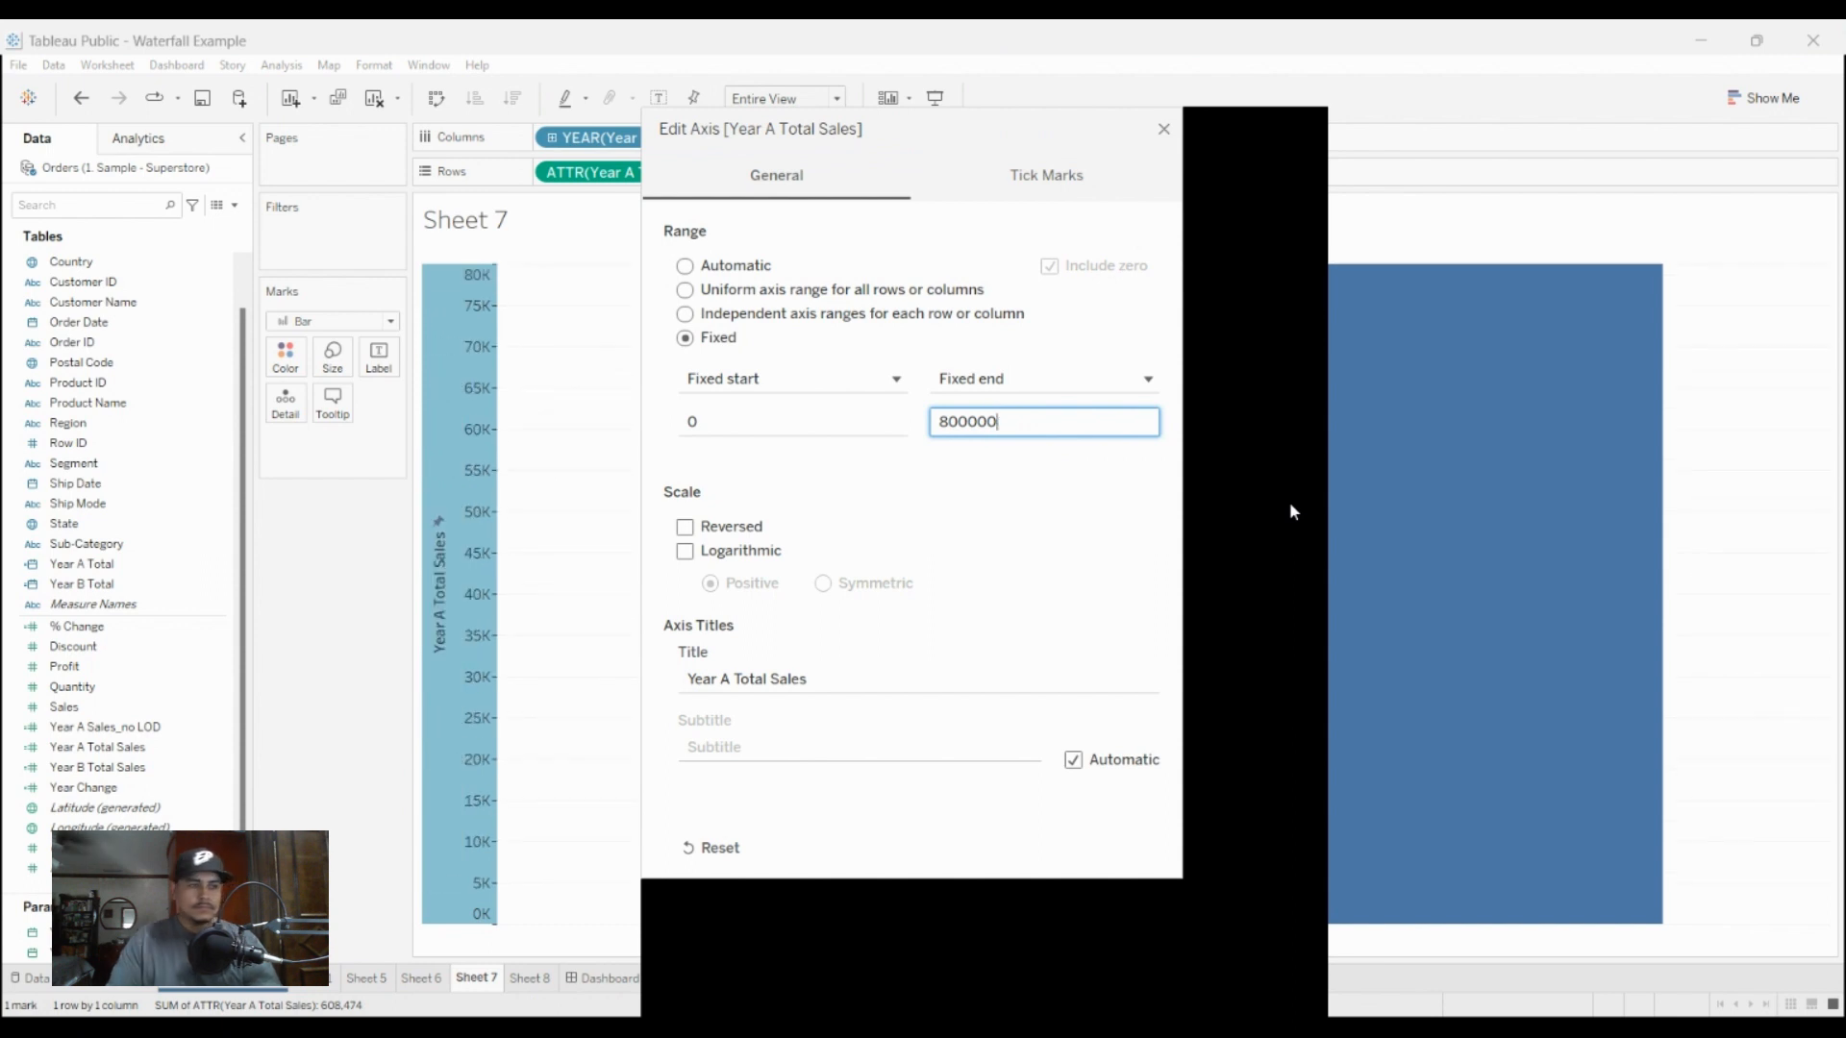
pyautogui.click(1452, 153)
# Step: Fix the Year B Total Sales axis on Sheet 8 to a range from 0 to 800000
pyautogui.click(529, 978)
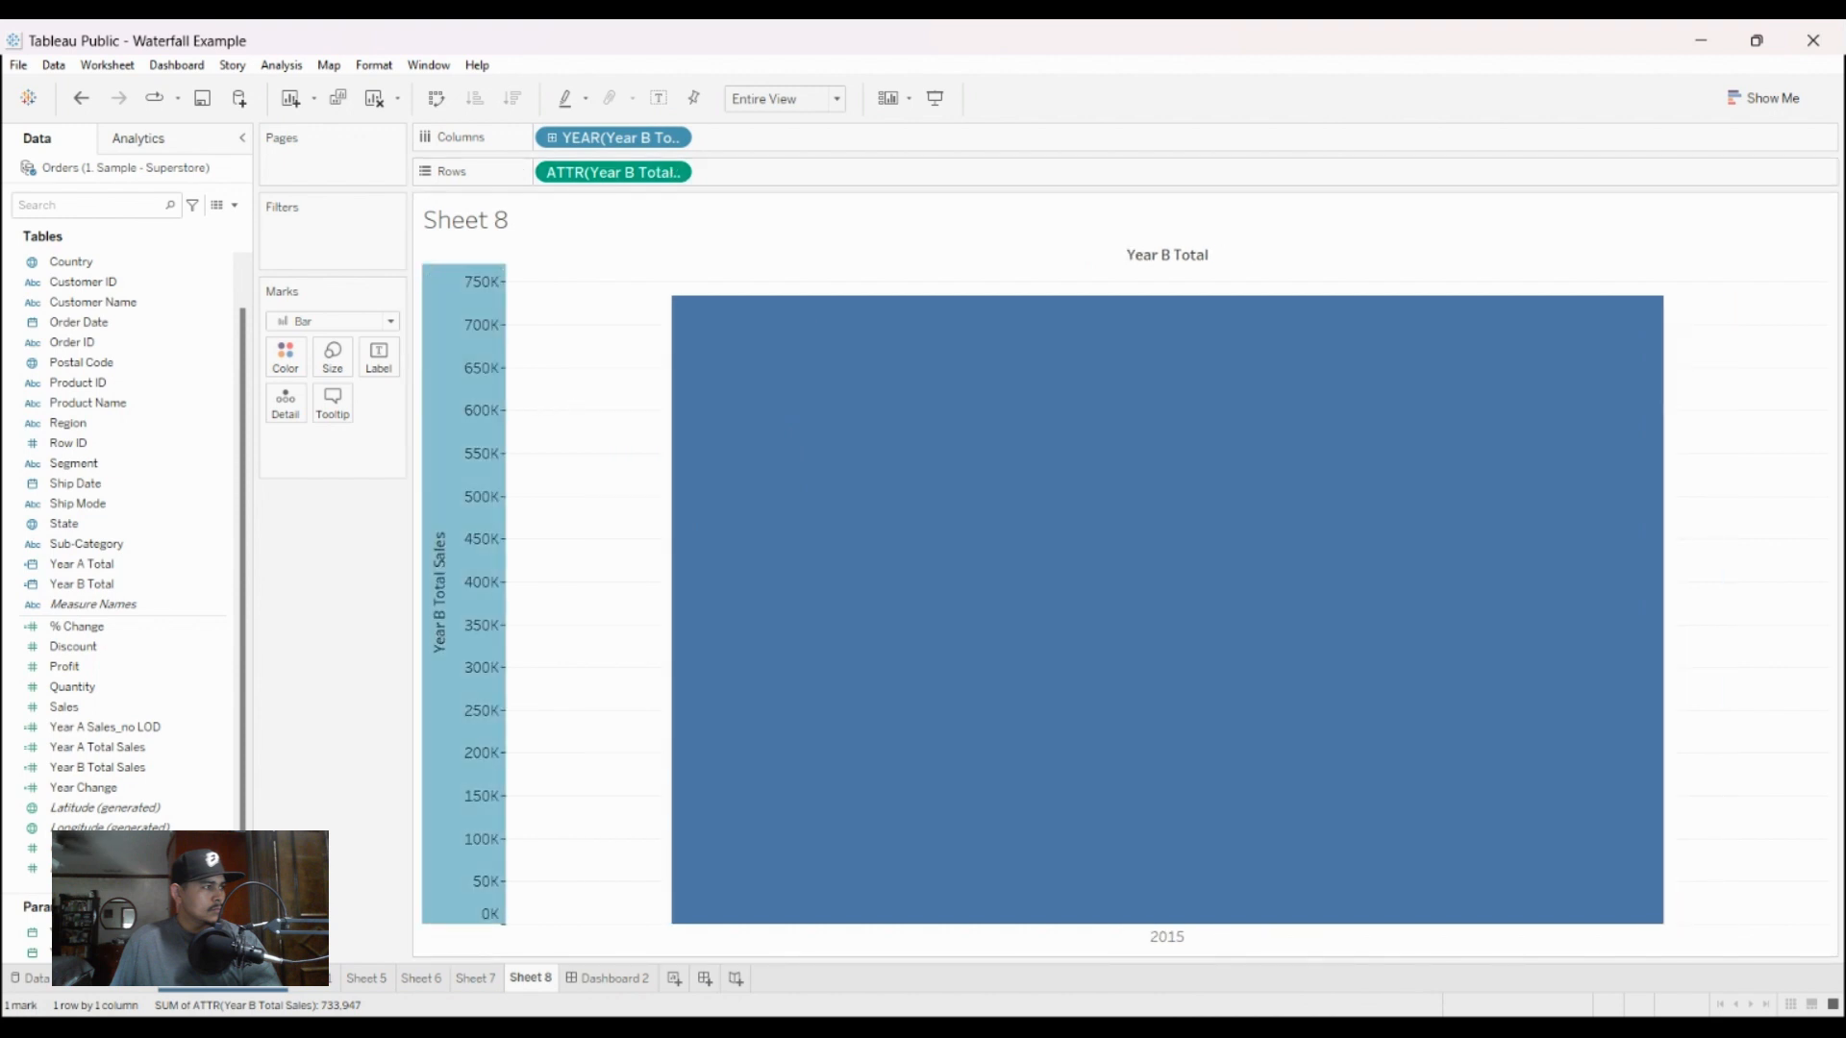
pyautogui.doubleClick(468, 427)
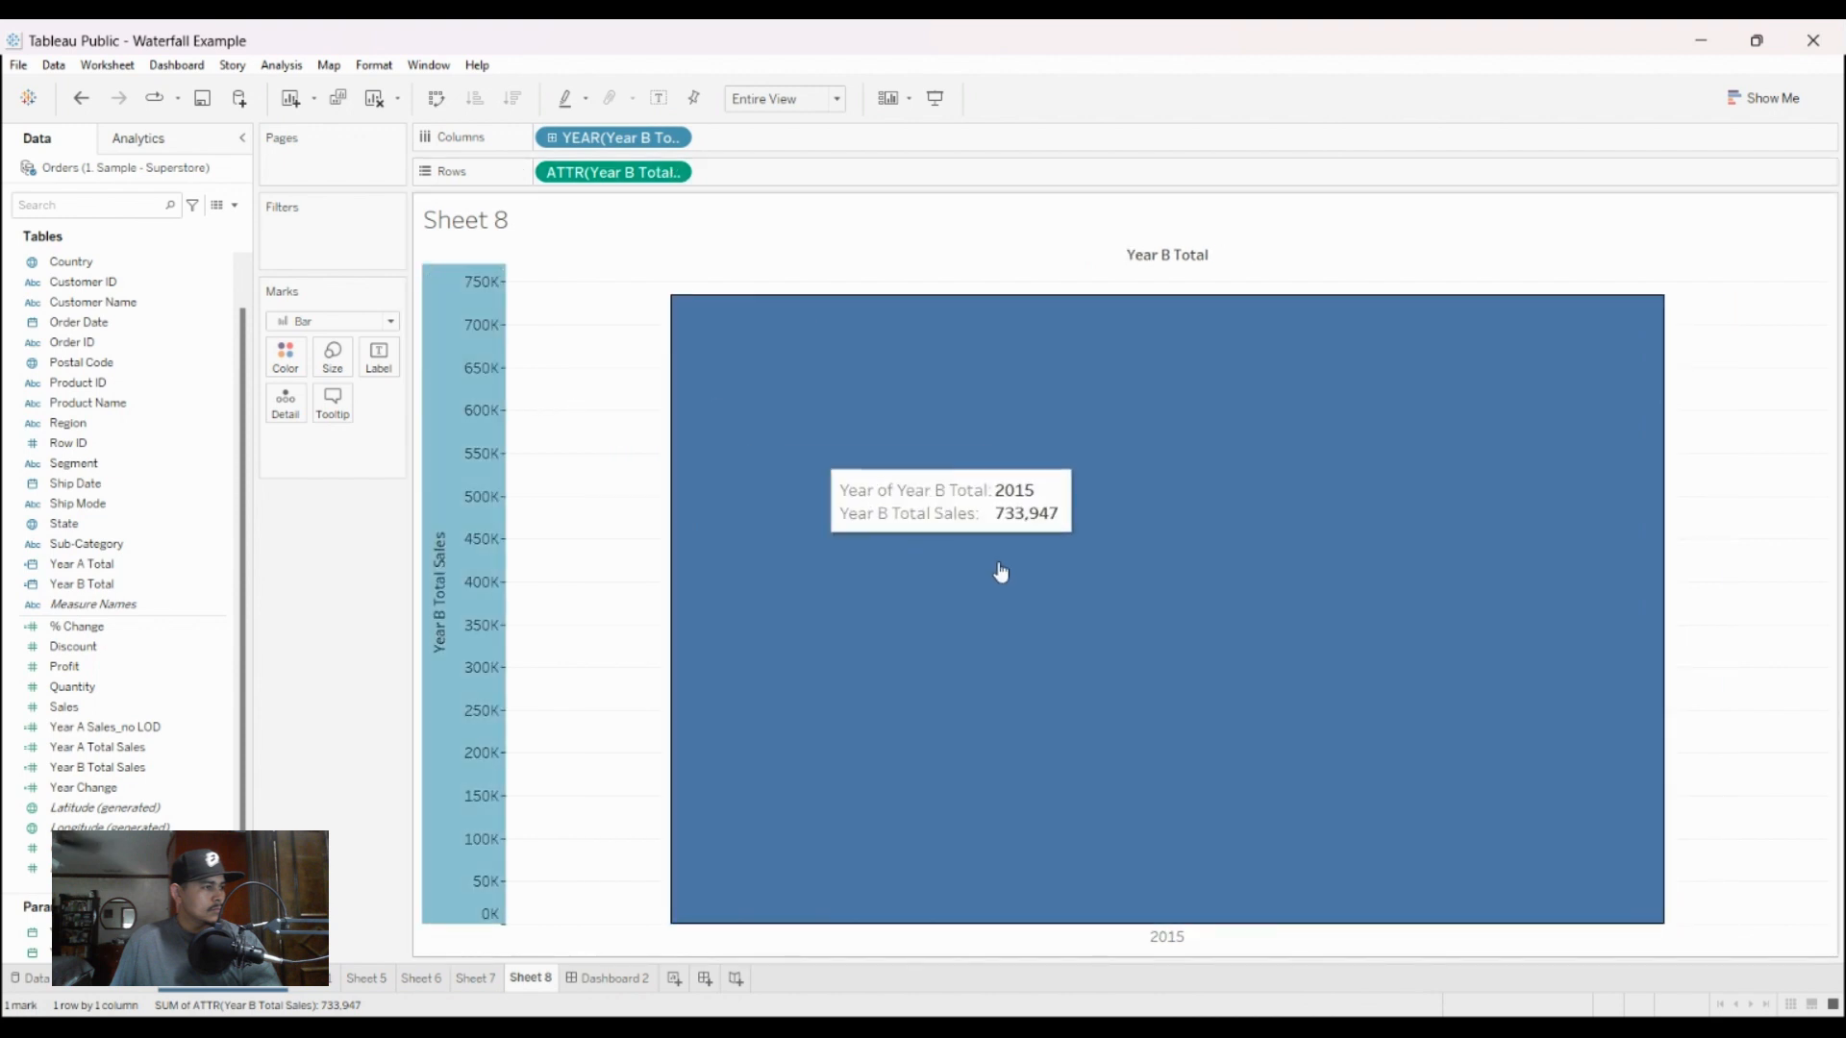
pyautogui.click(862, 429)
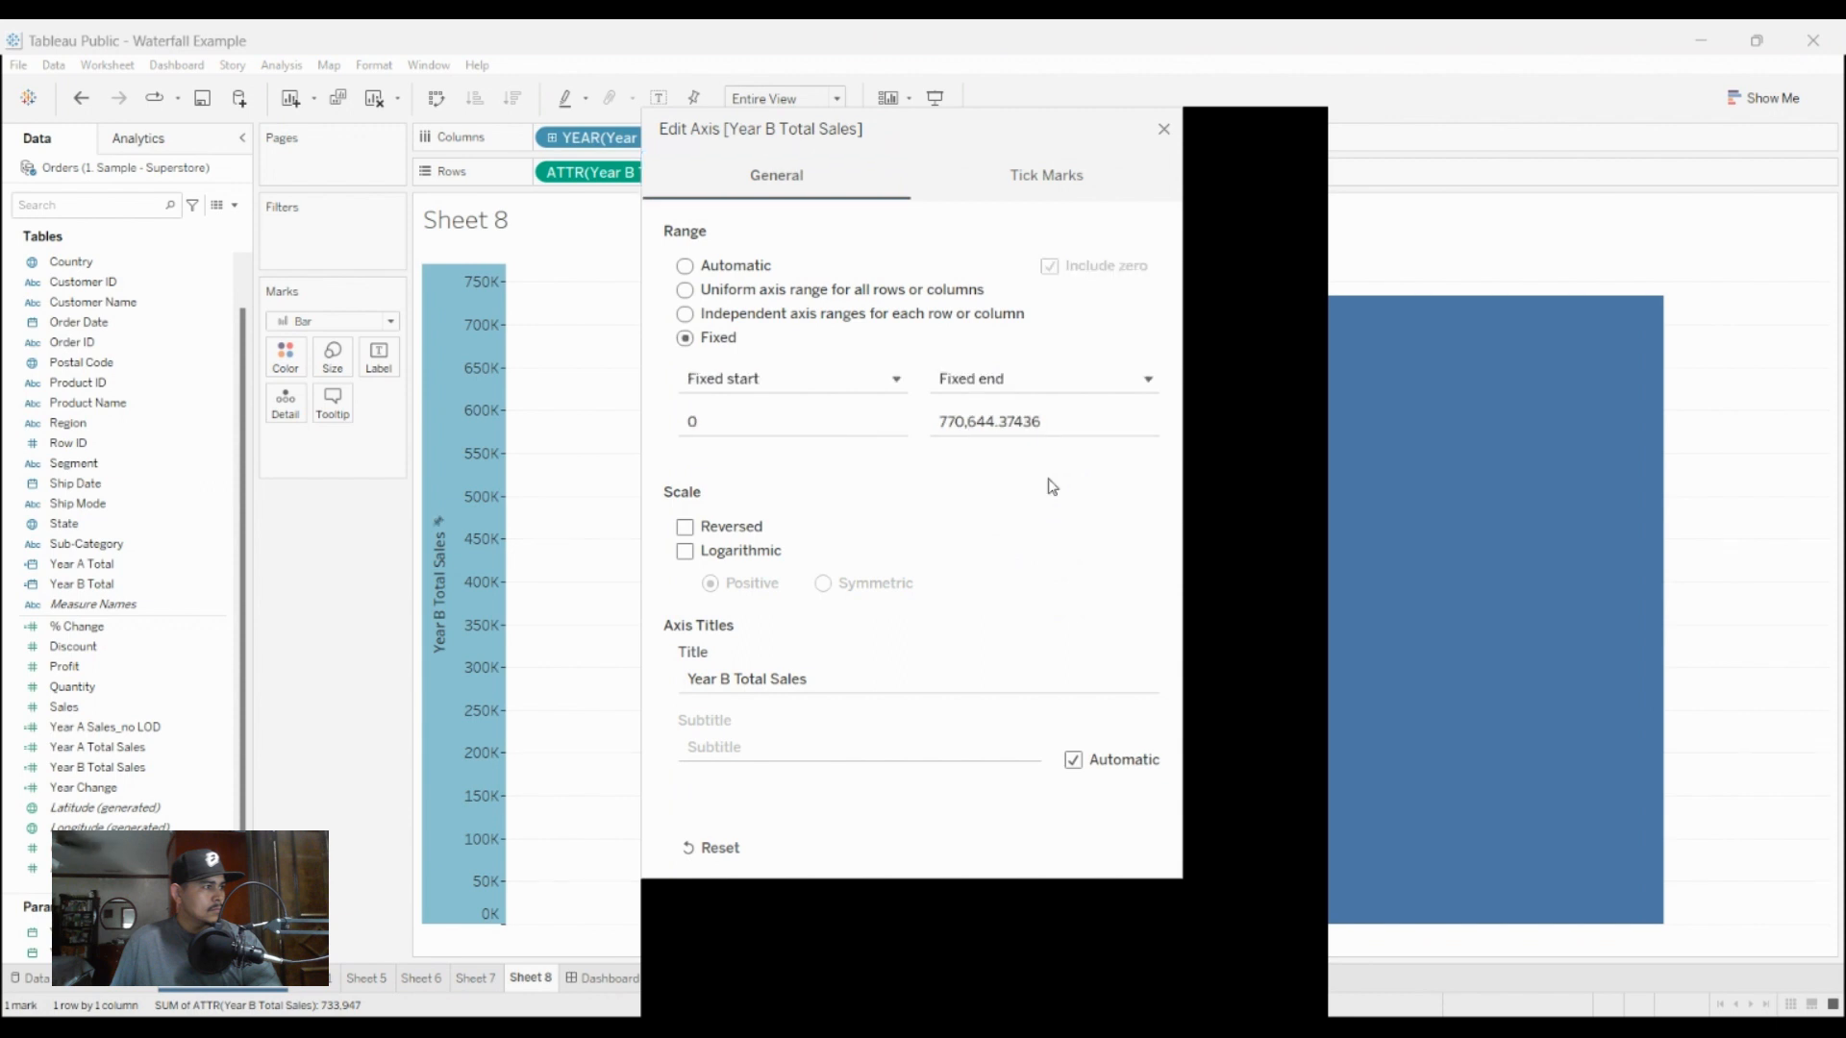
pyautogui.press('Tab')
pyautogui.write('80')
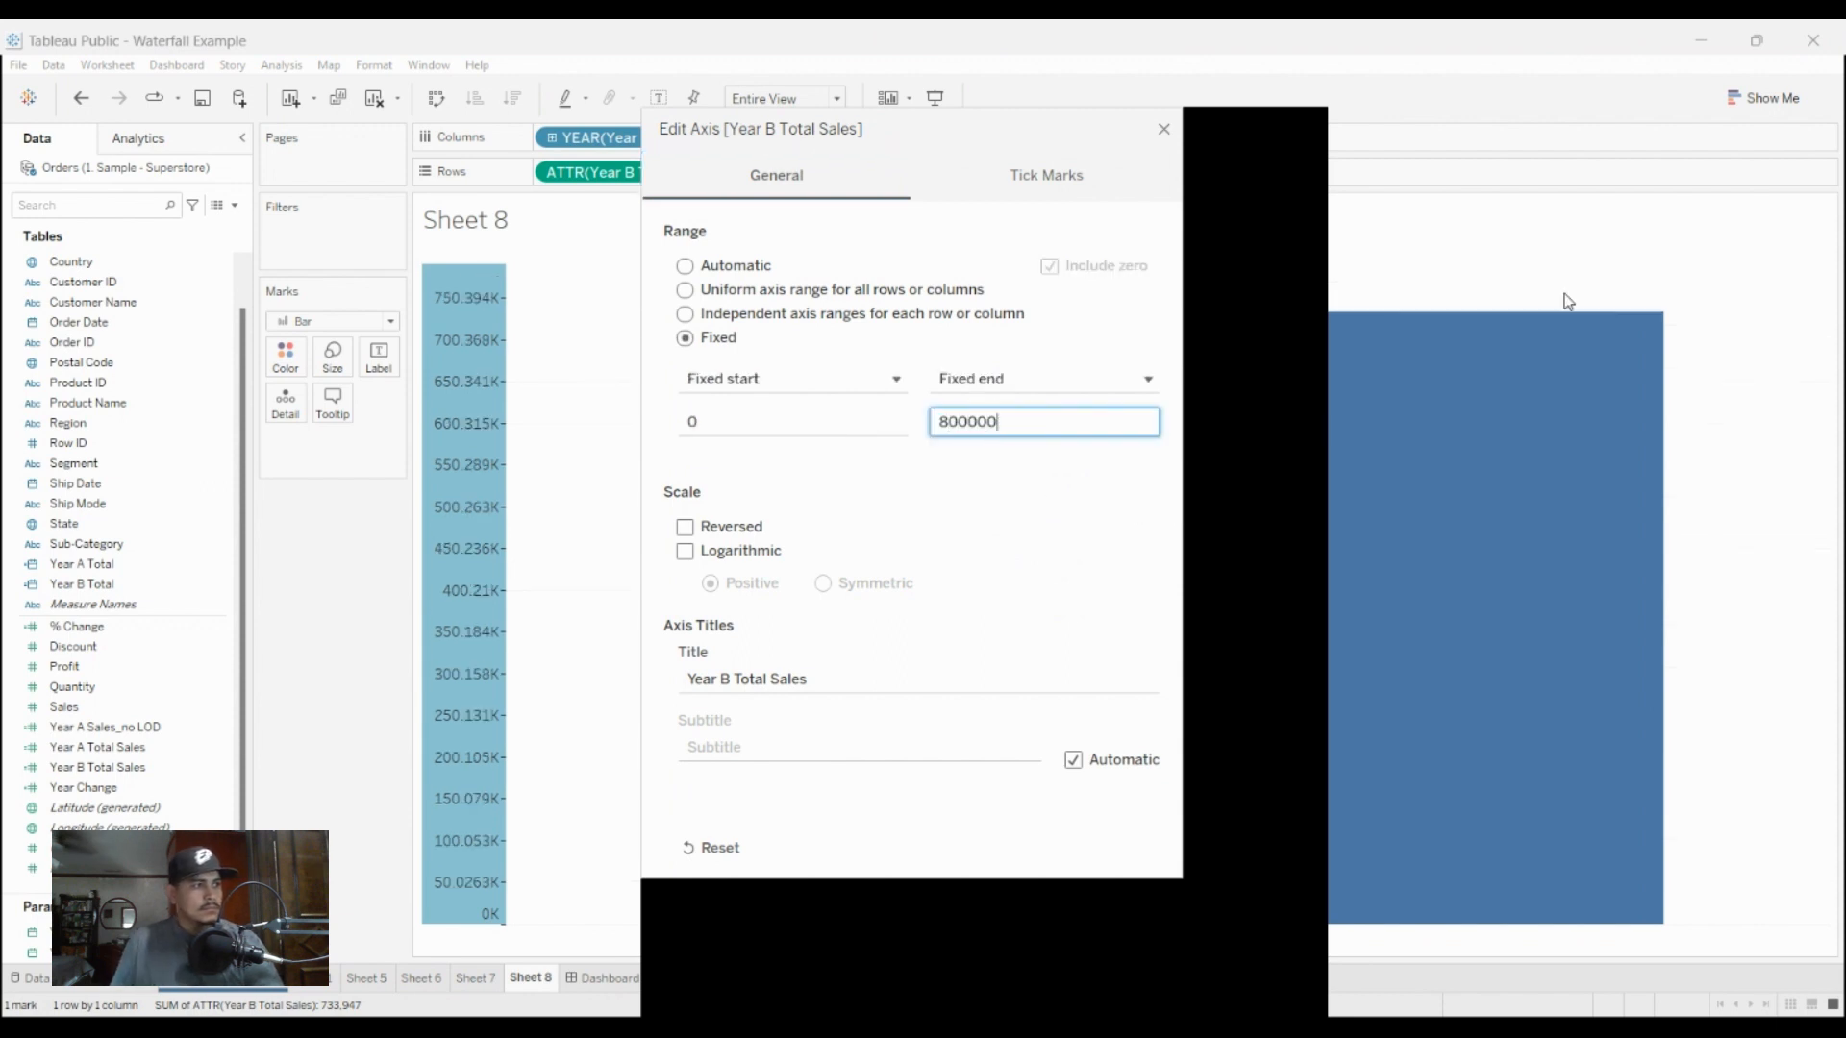
pyautogui.click(1456, 164)
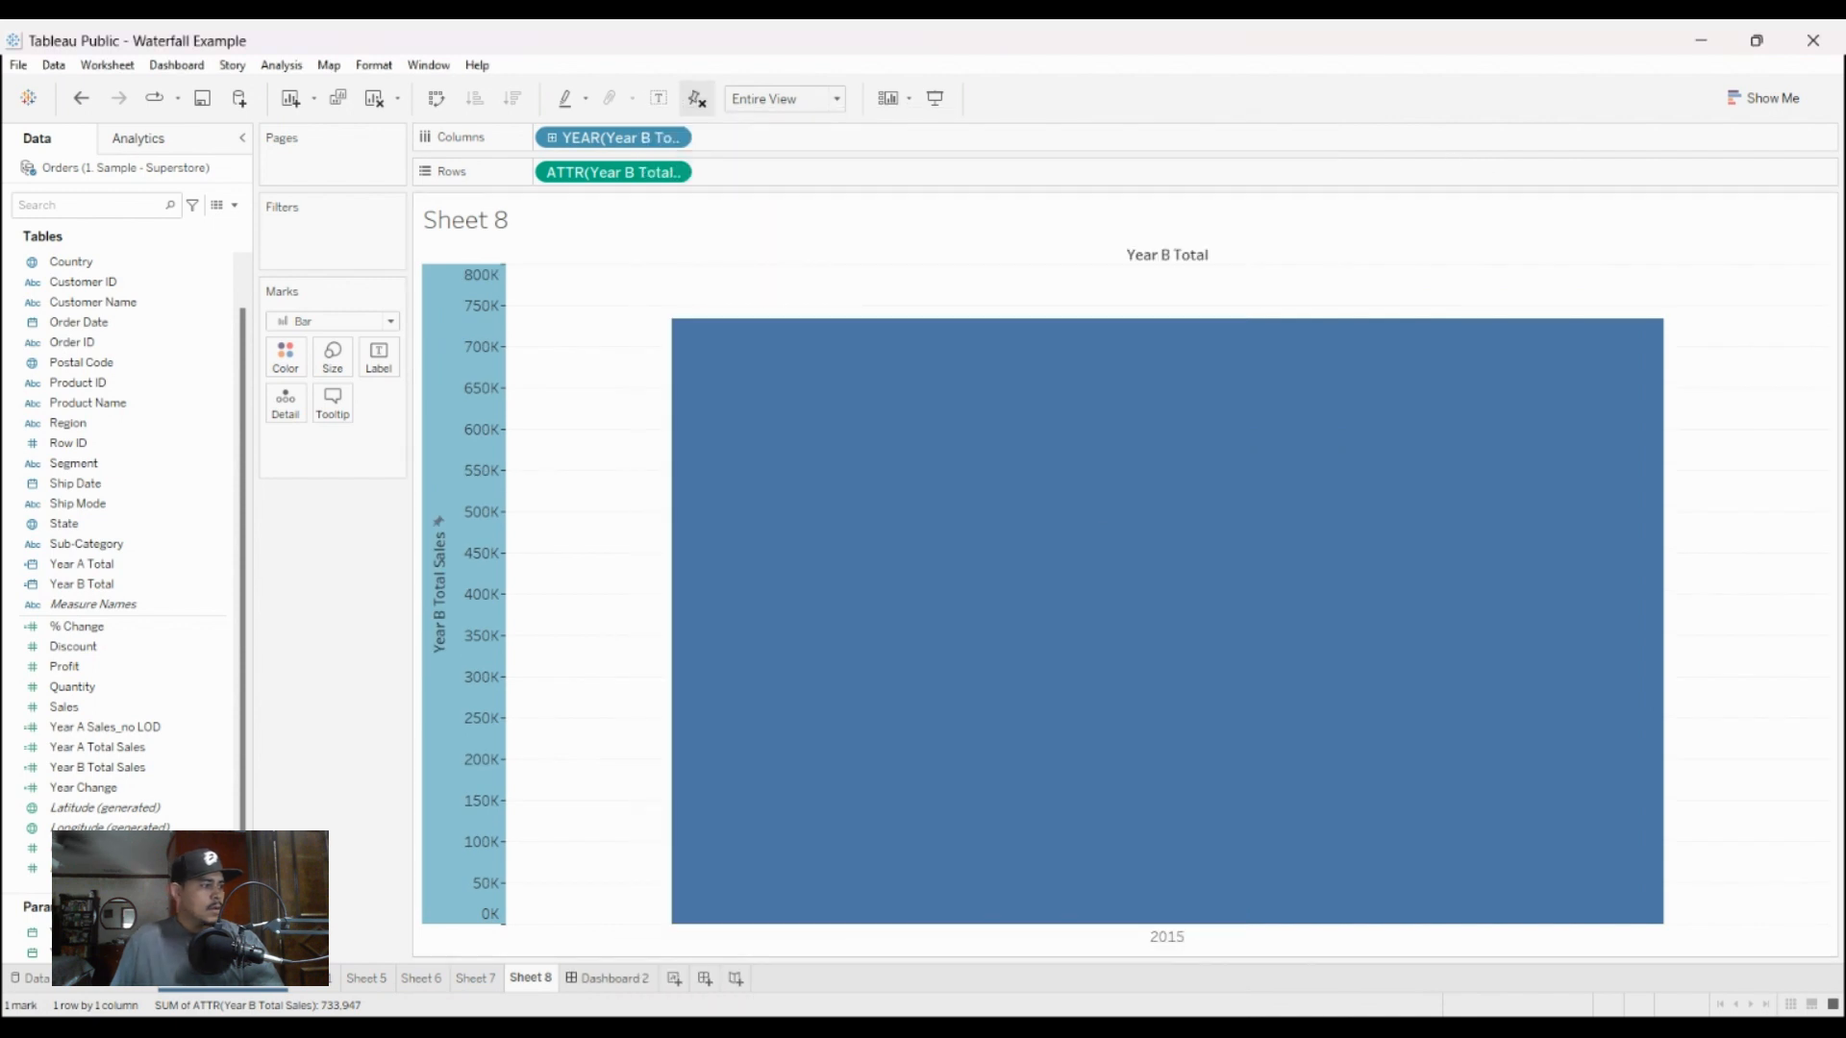
# Step: On Dashboard 2, make the chart row taller and raise the baselines of both total bars to match the waterfall's baseline
pyautogui.click(609, 978)
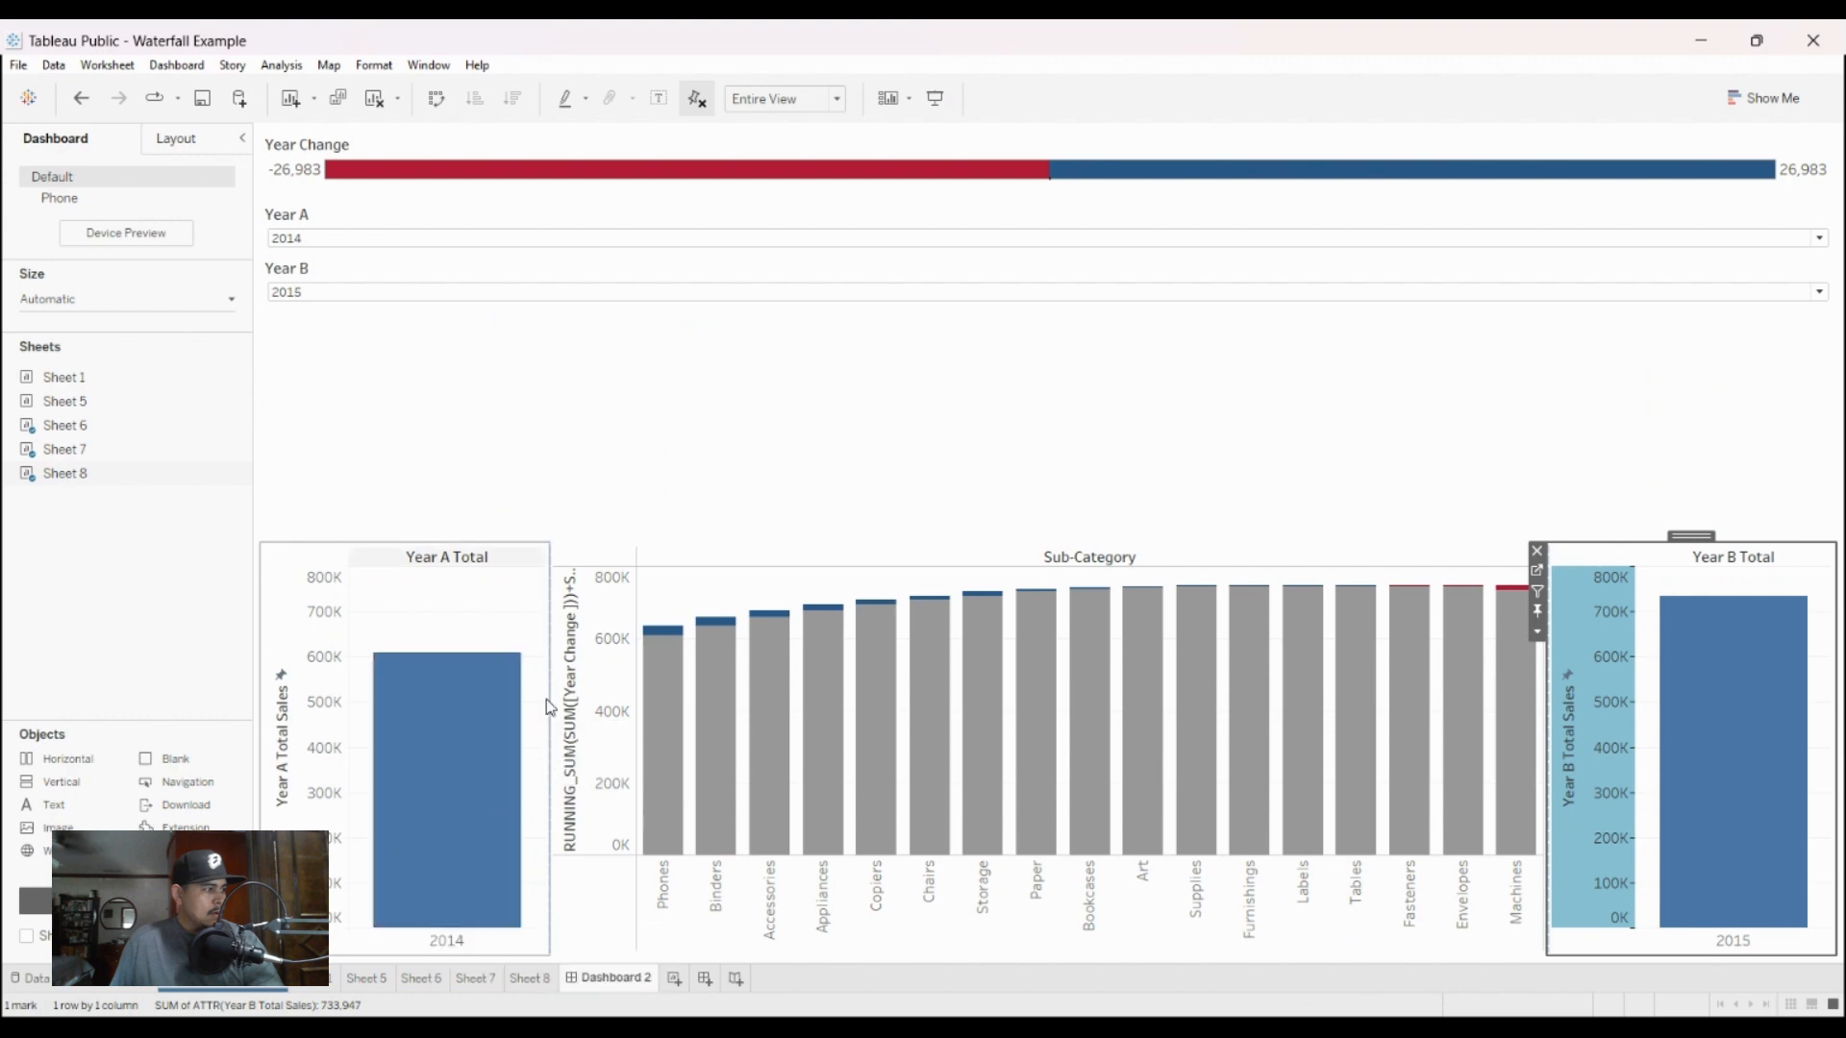
pyautogui.click(748, 675)
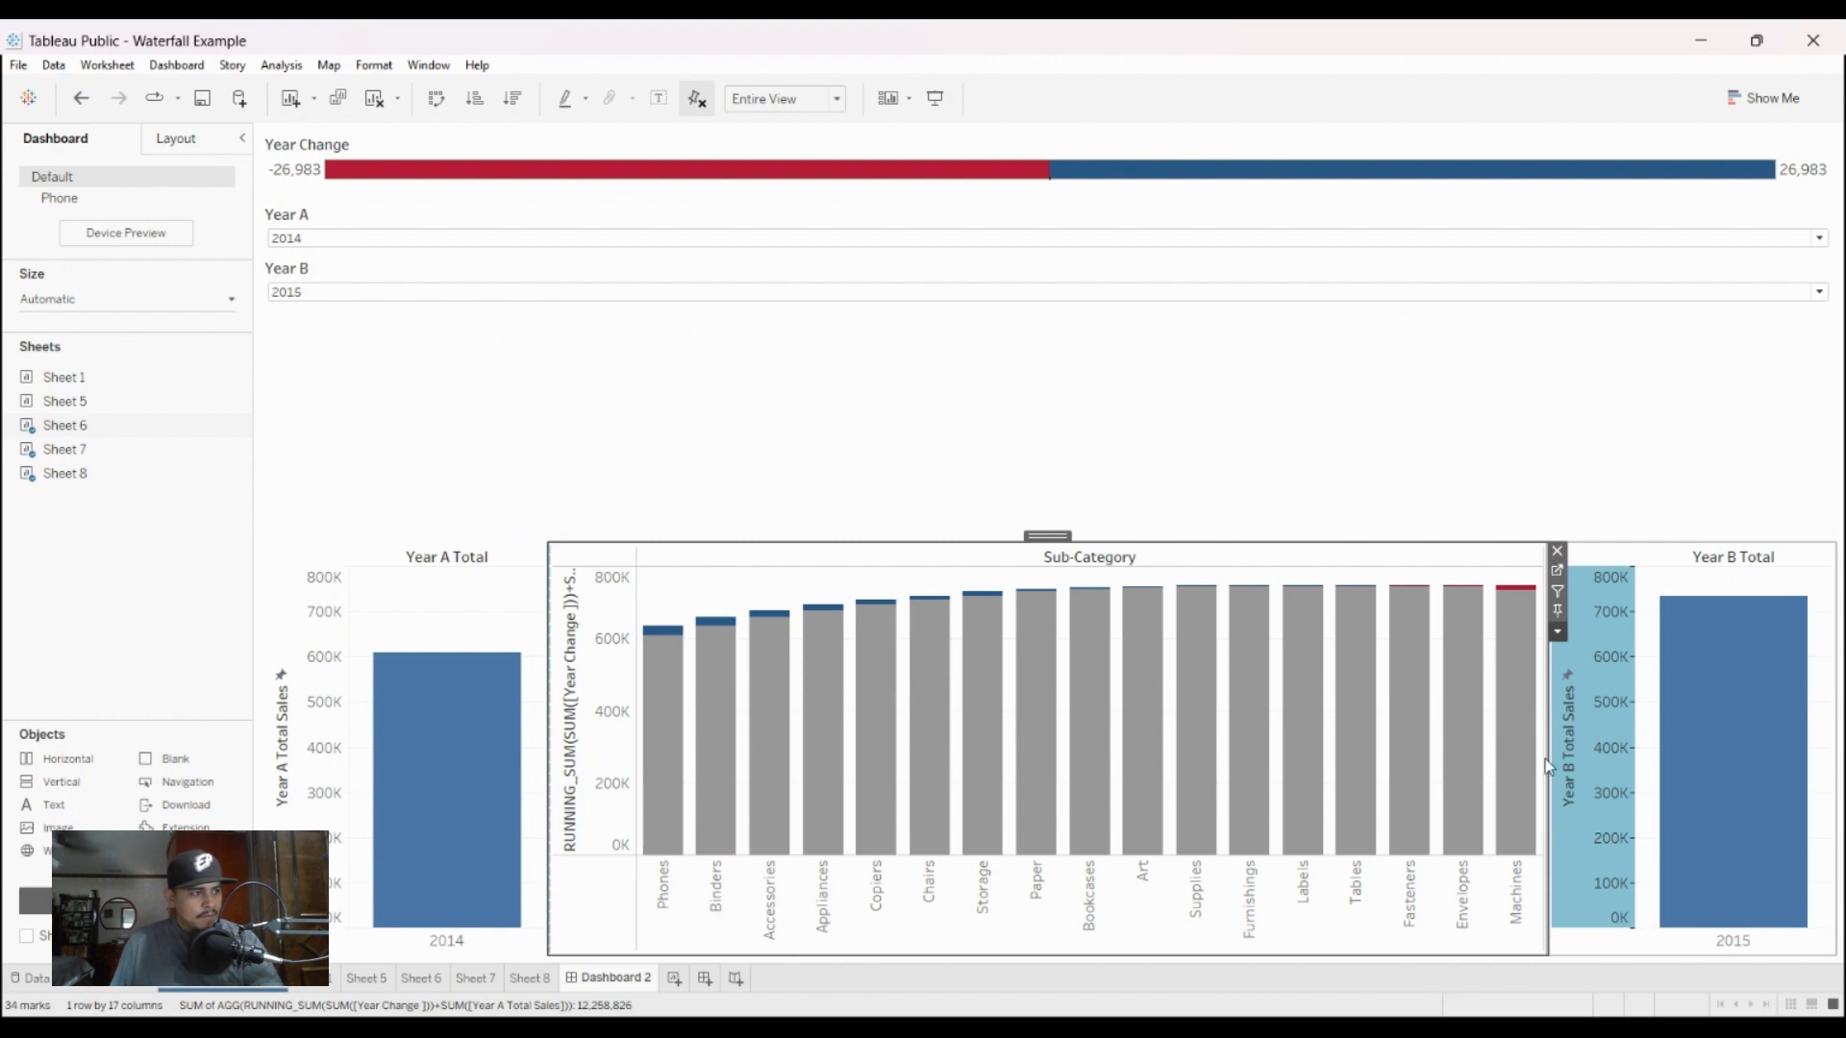
pyautogui.click(1447, 658)
pyautogui.moveTo(1454, 673); pyautogui.dragTo(1437, 456)
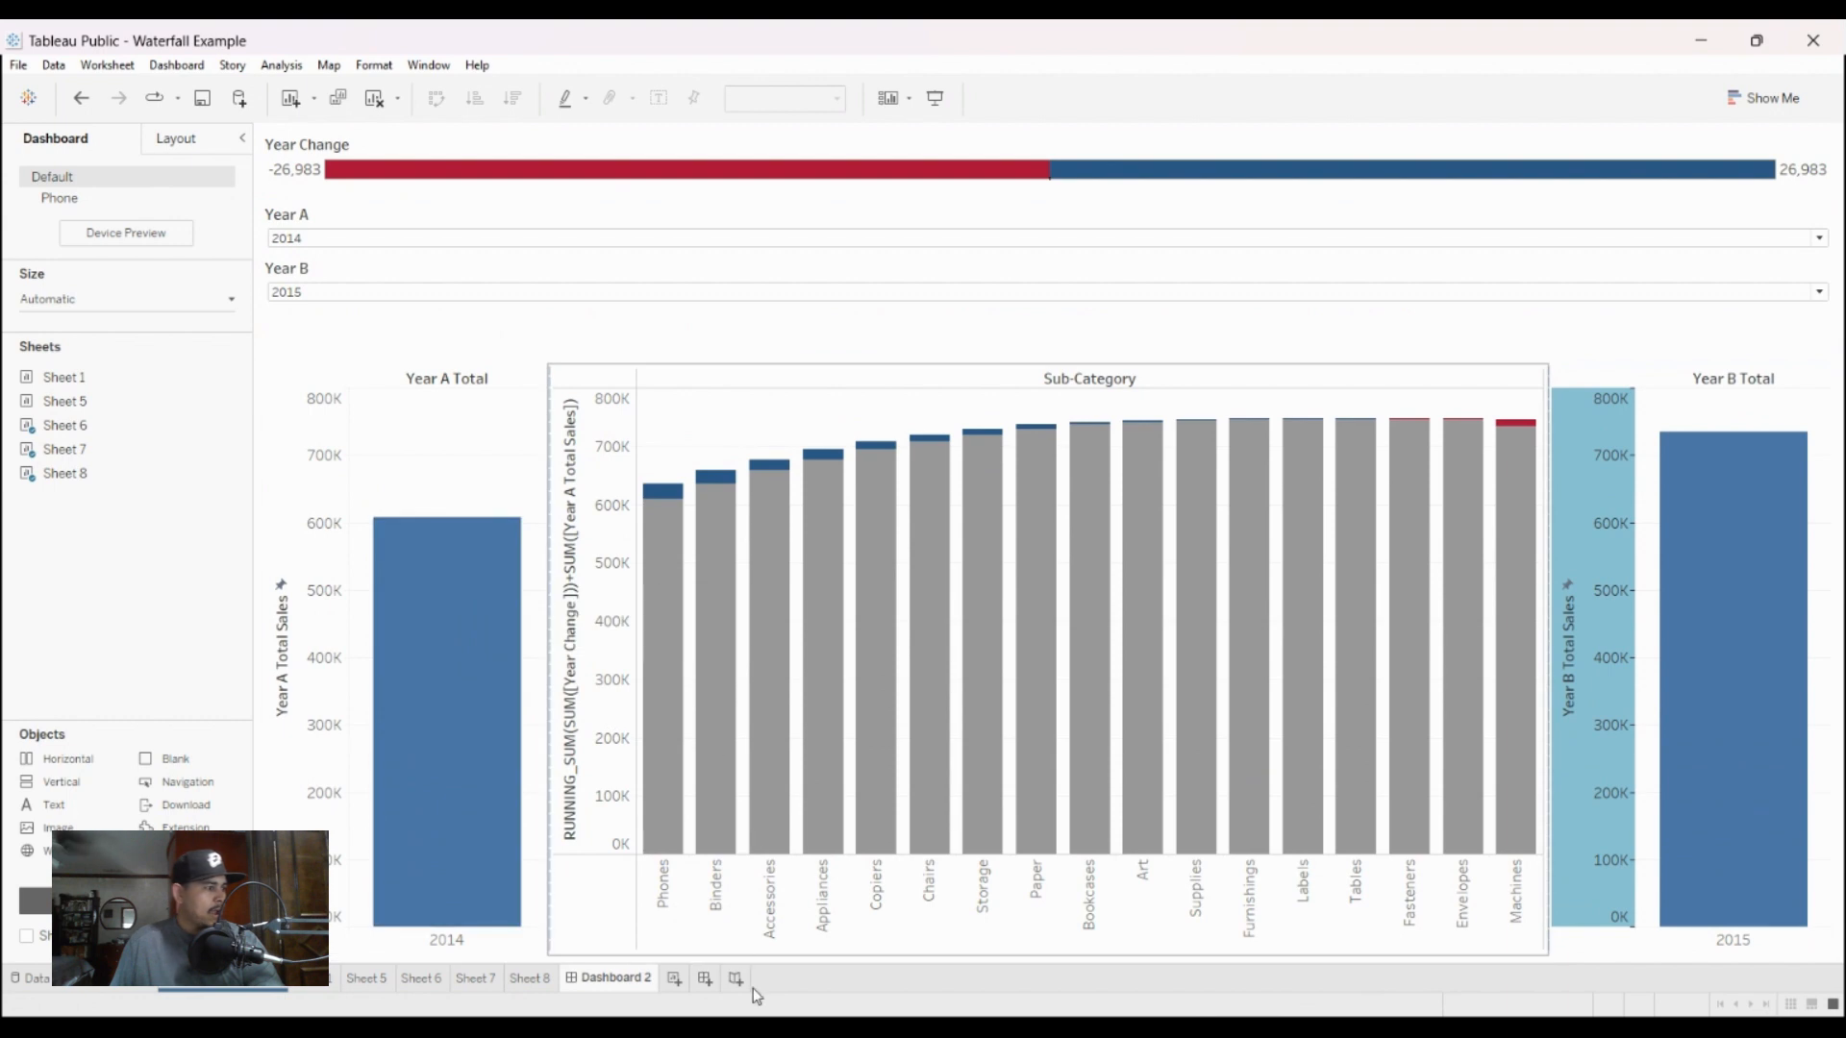
pyautogui.moveTo(446, 928); pyautogui.dragTo(446, 854)
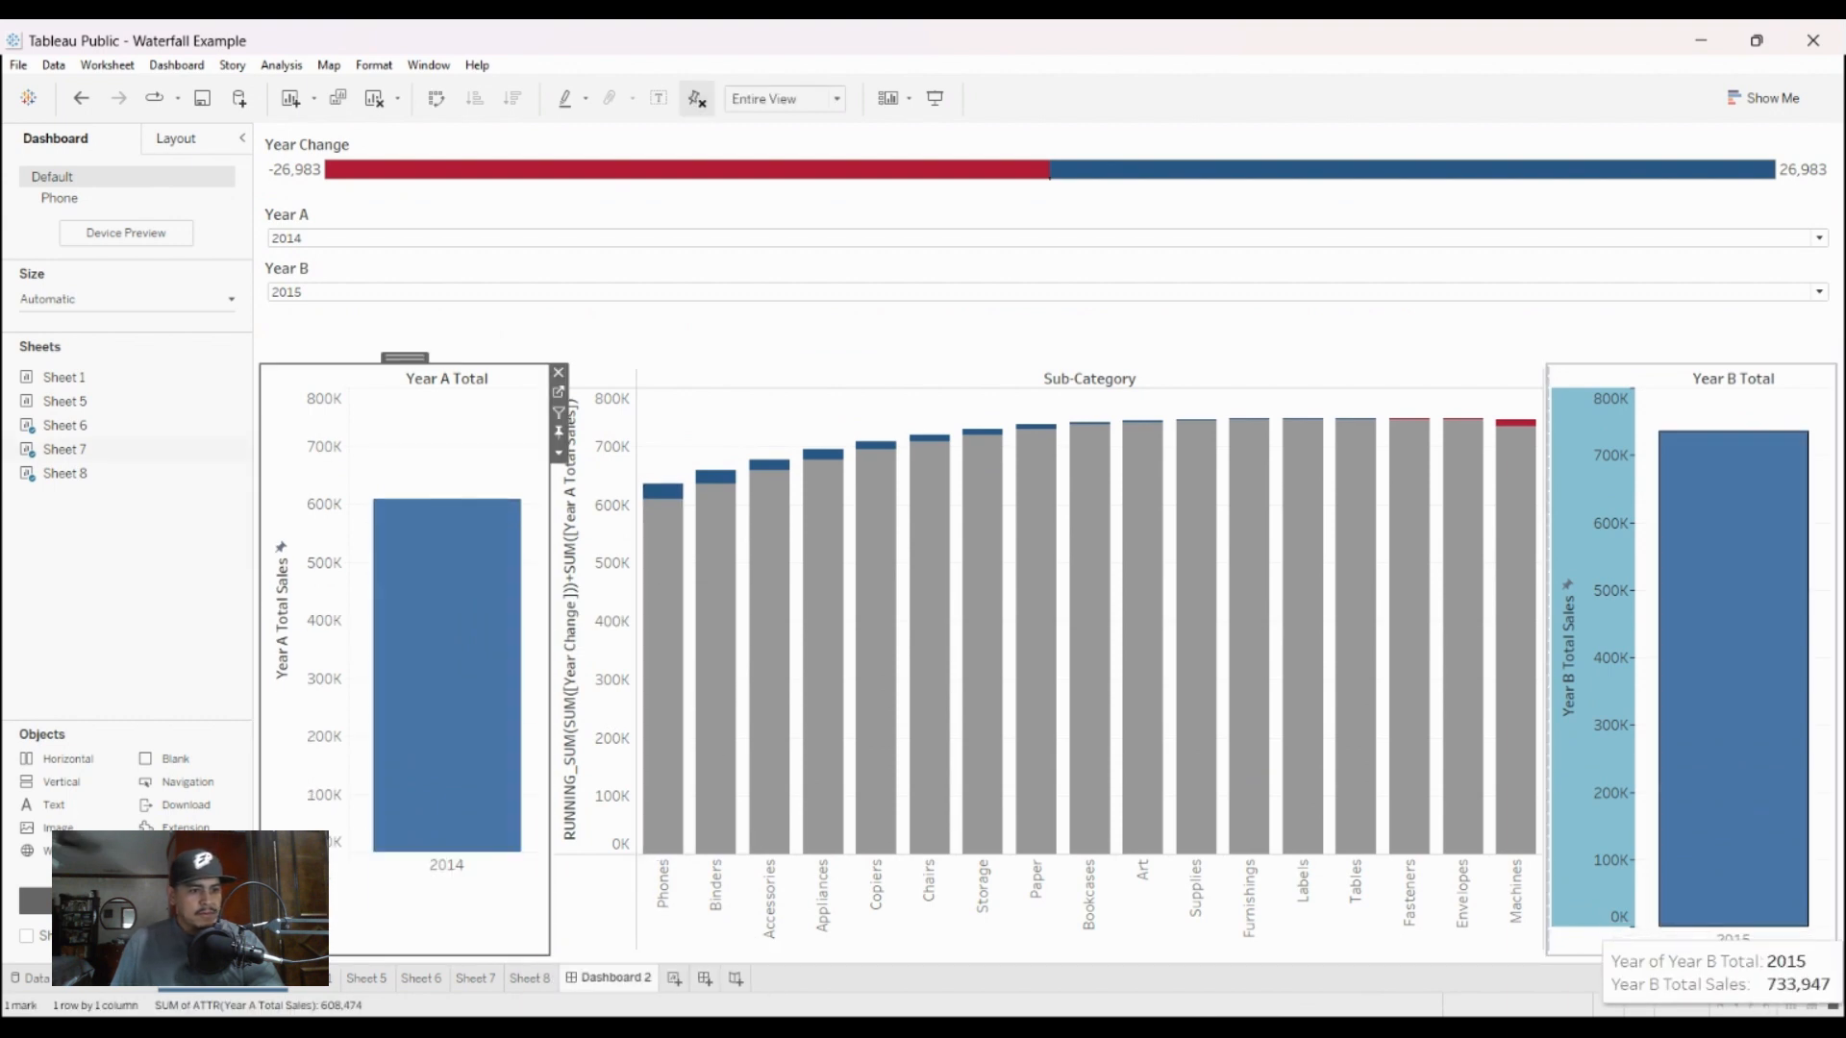
pyautogui.moveTo(1733, 928); pyautogui.dragTo(1734, 855)
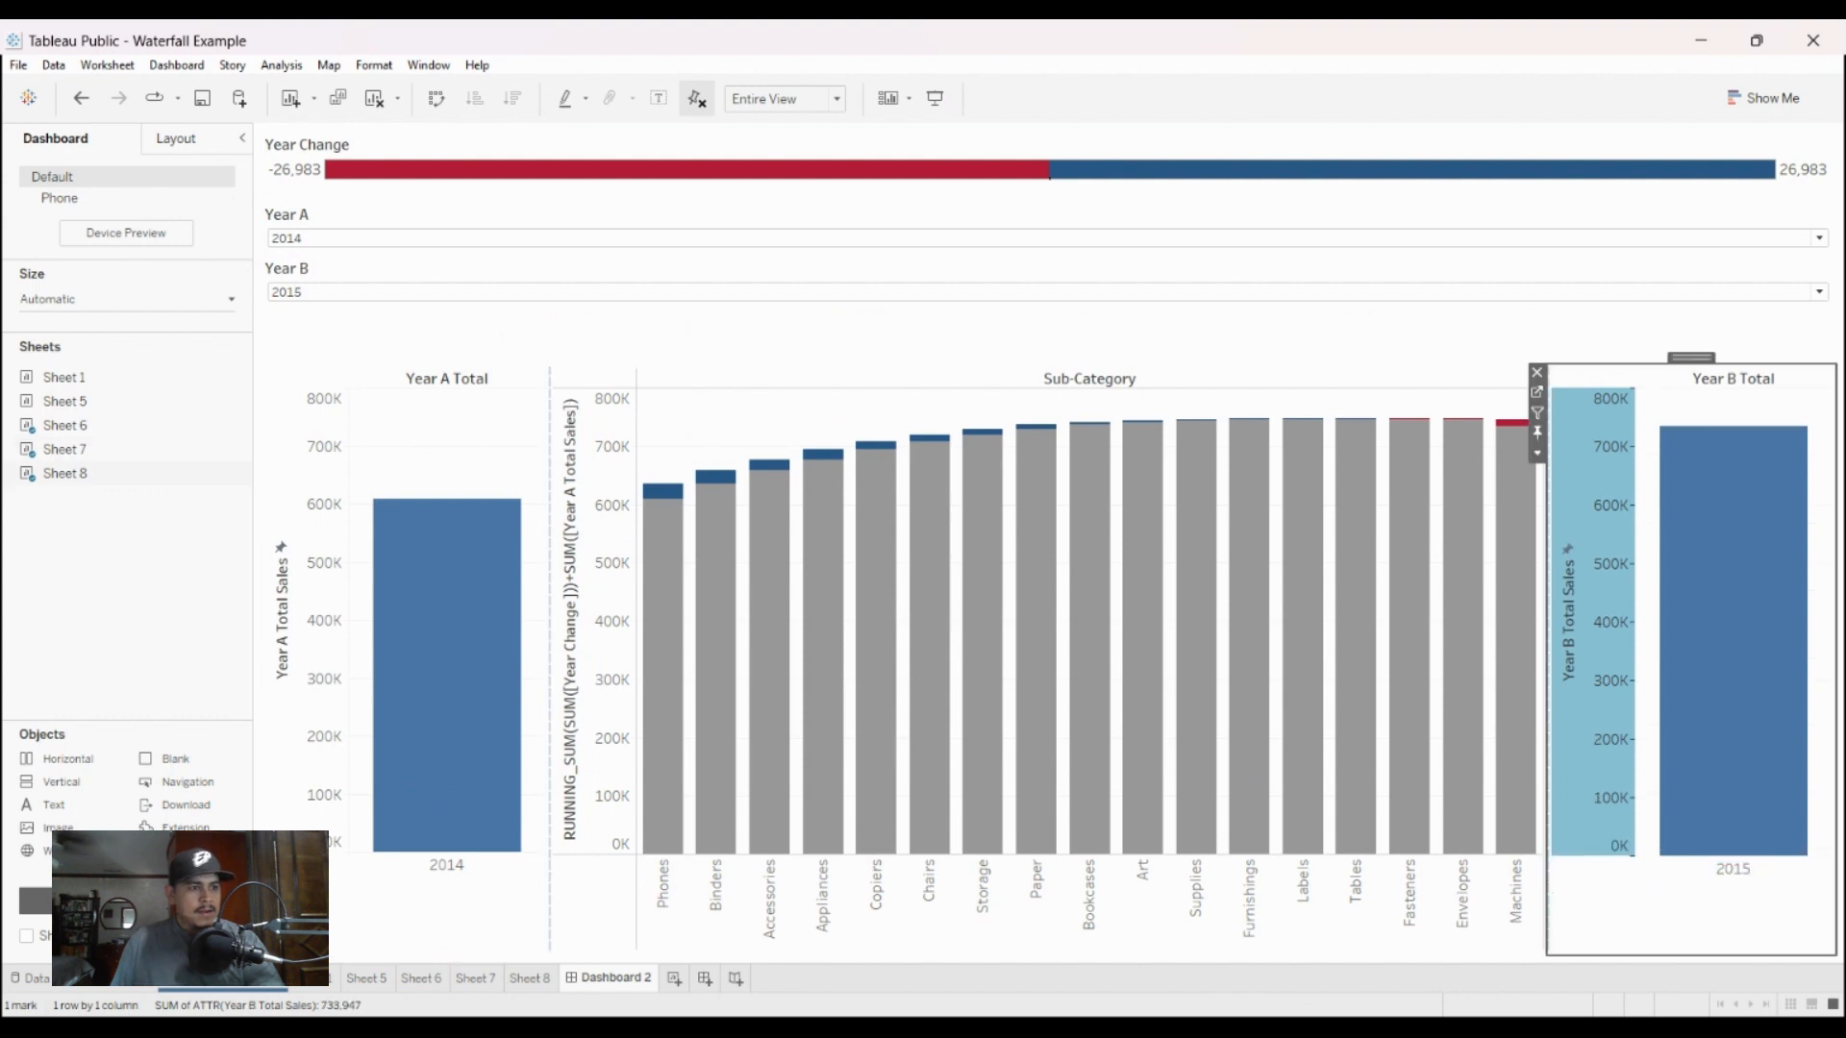
# Step: Hide the value axes of the Year B and Year A total bars on Dashboard 2
pyautogui.click(421, 862)
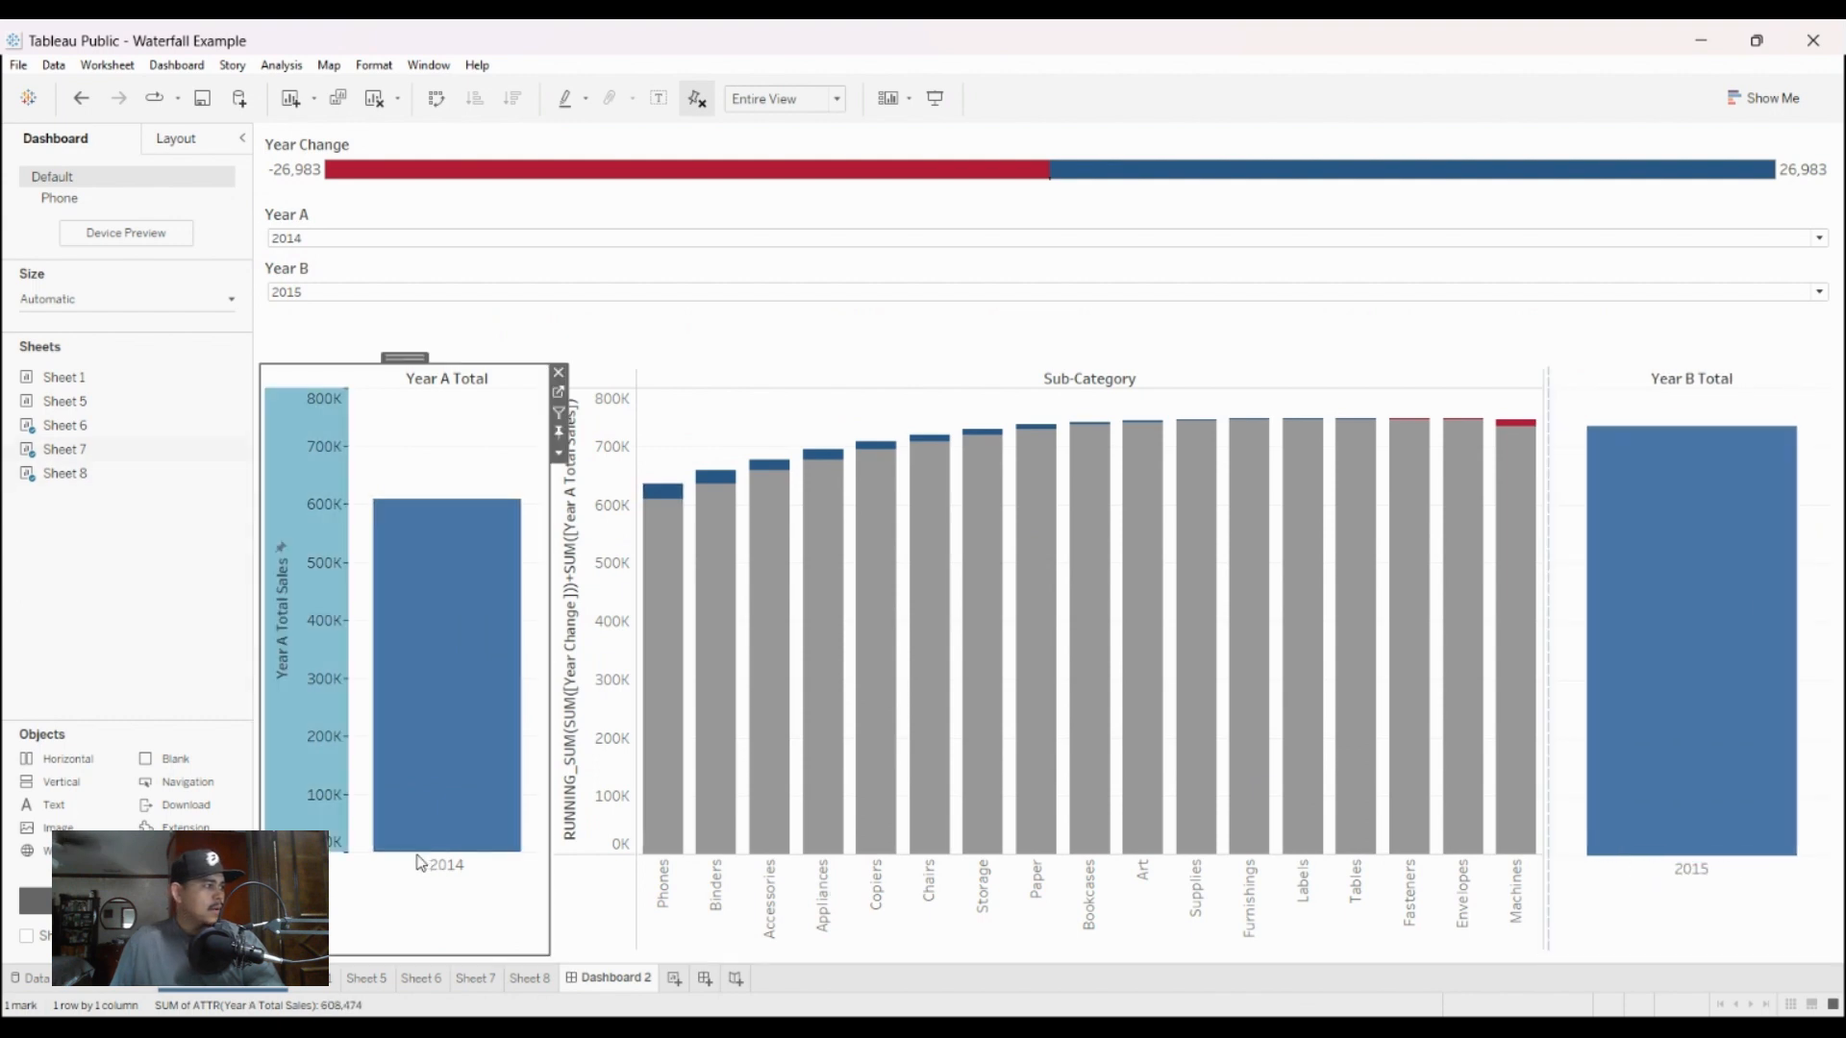
pyautogui.click(506, 1010)
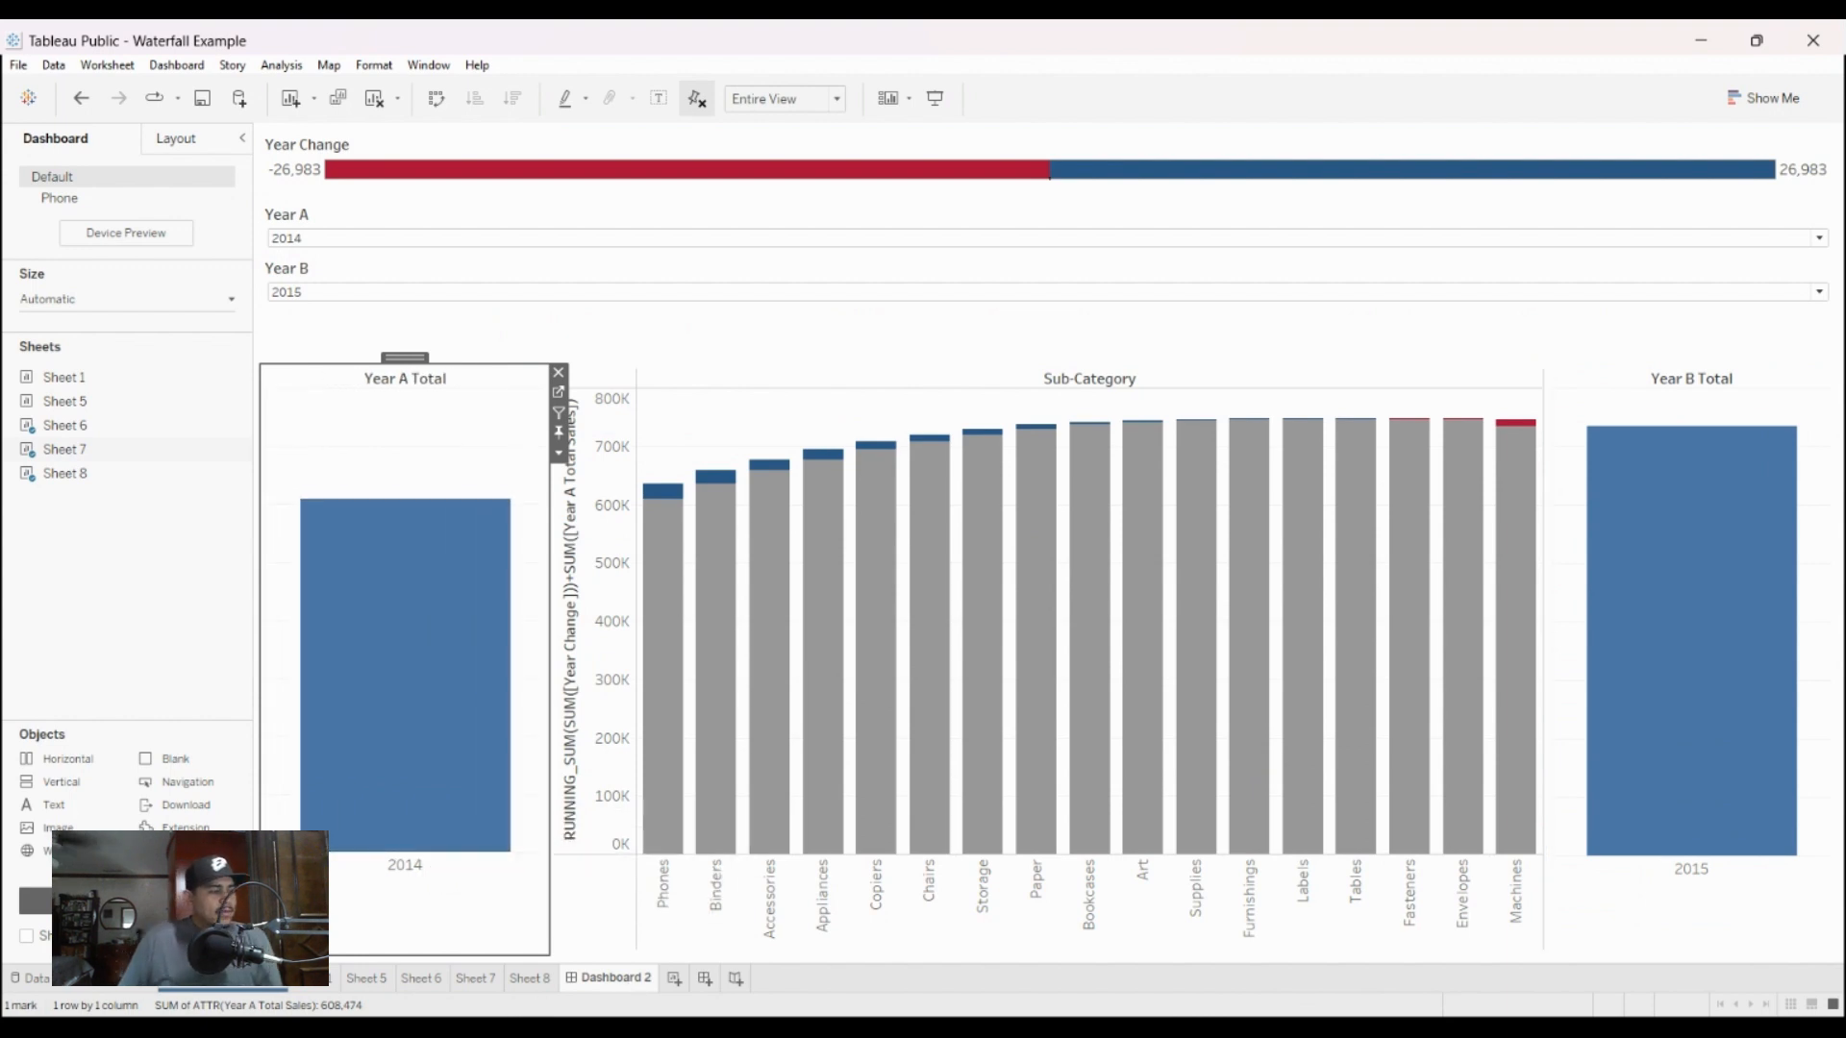
# Step: Set the font size of the year label below the Year A Total bar to 20
pyautogui.click(430, 886)
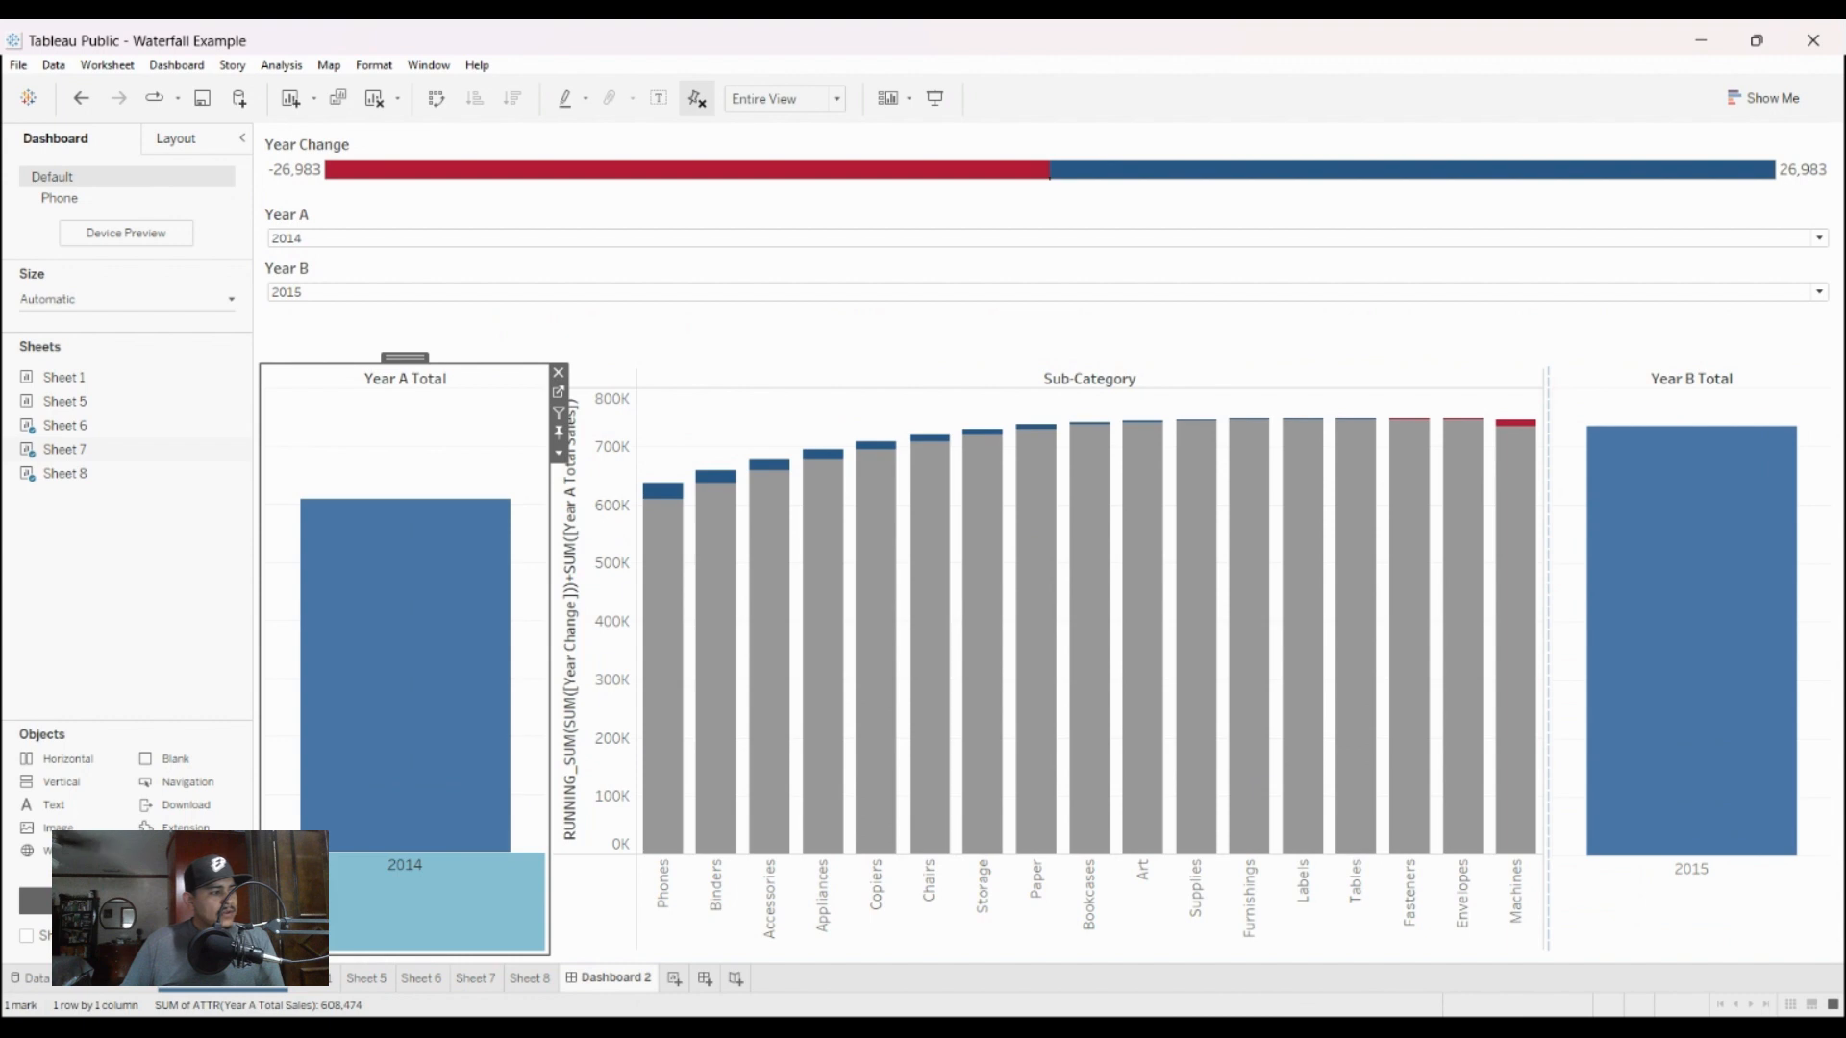
pyautogui.click(587, 980)
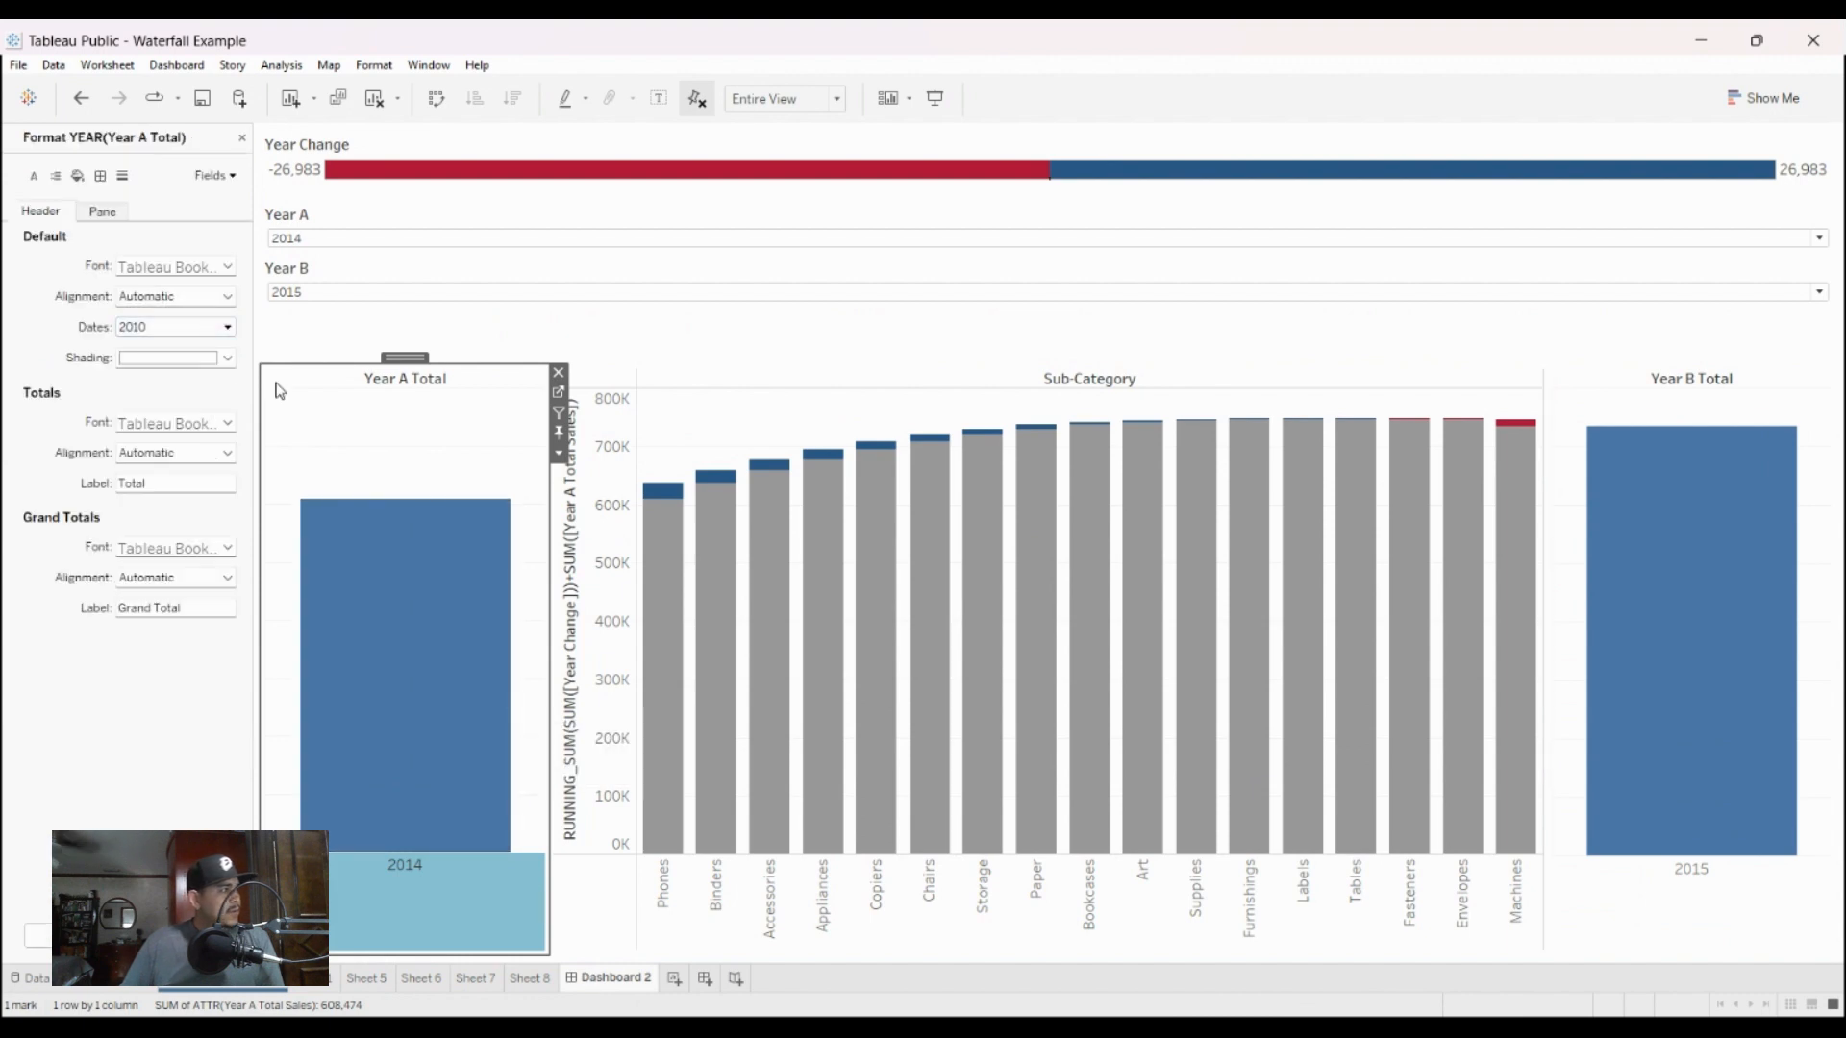
pyautogui.click(175, 267)
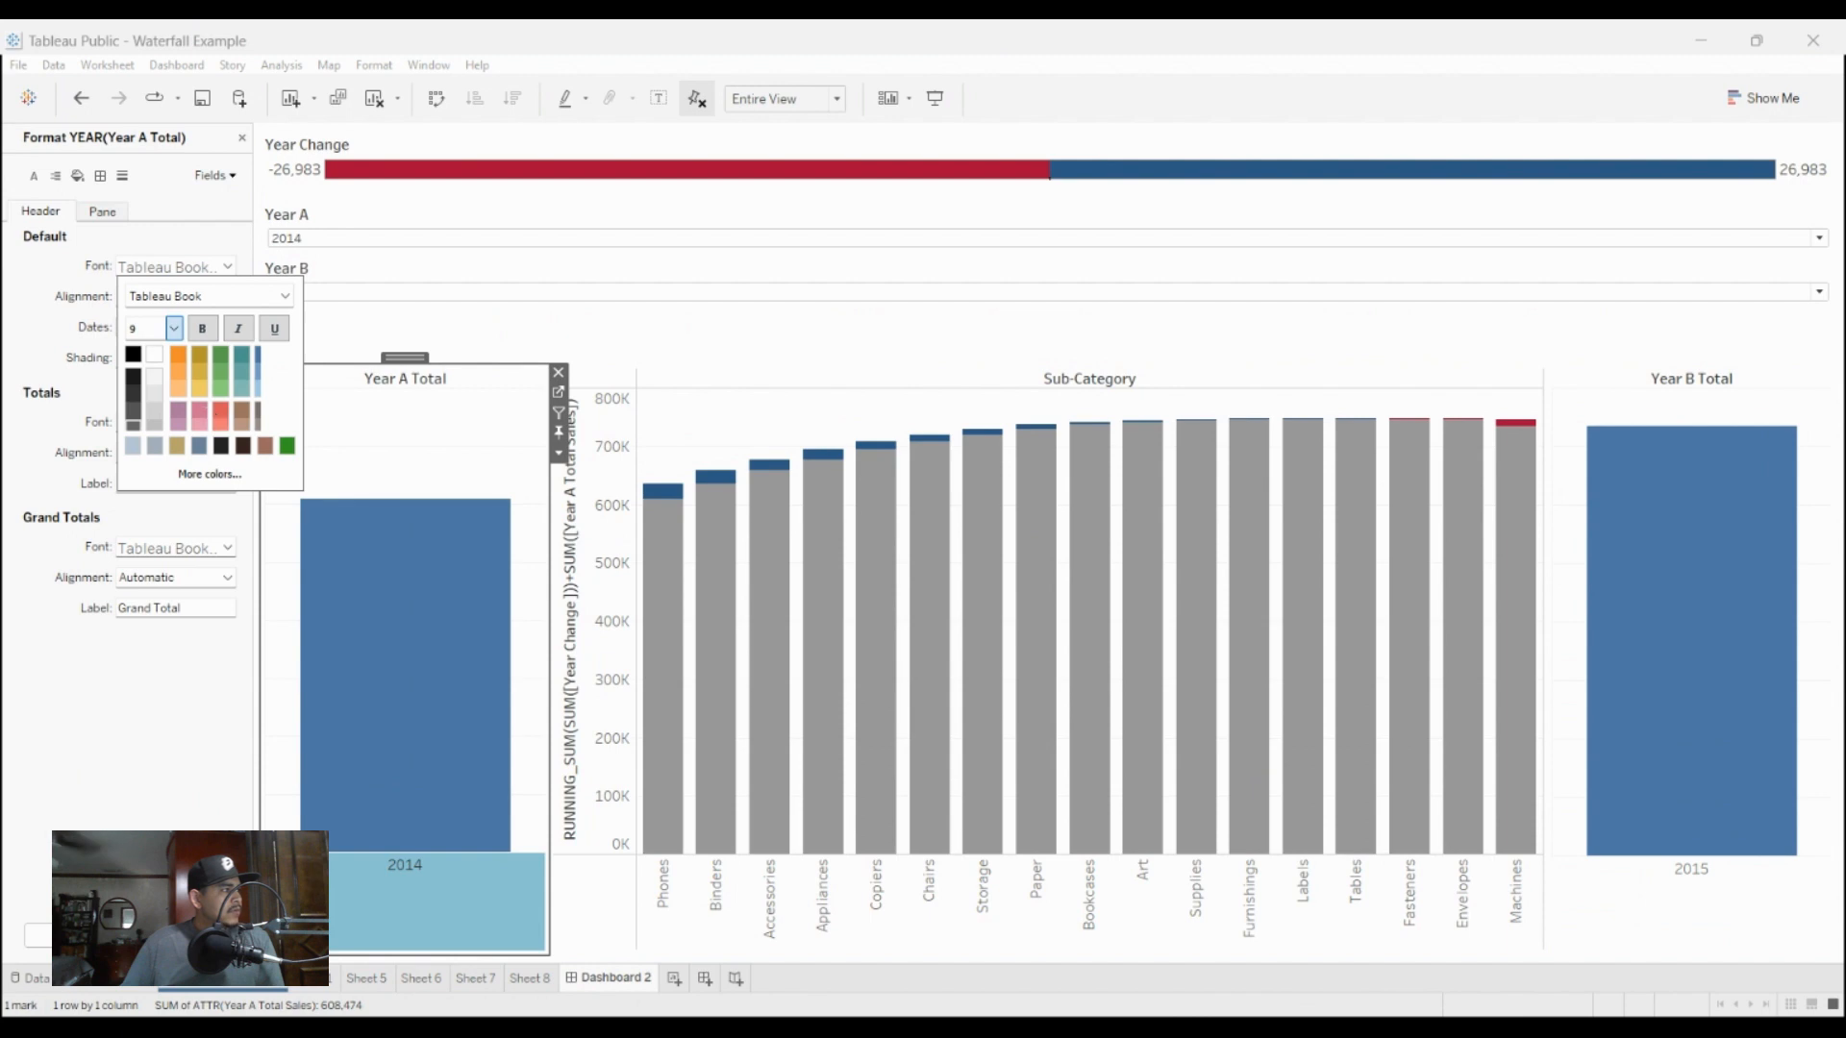
pyautogui.click(162, 578)
pyautogui.click(50, 394)
# Step: Set the font size of the year label below the Year B Total bar to 20 and close the formatting options
pyautogui.click(1575, 900)
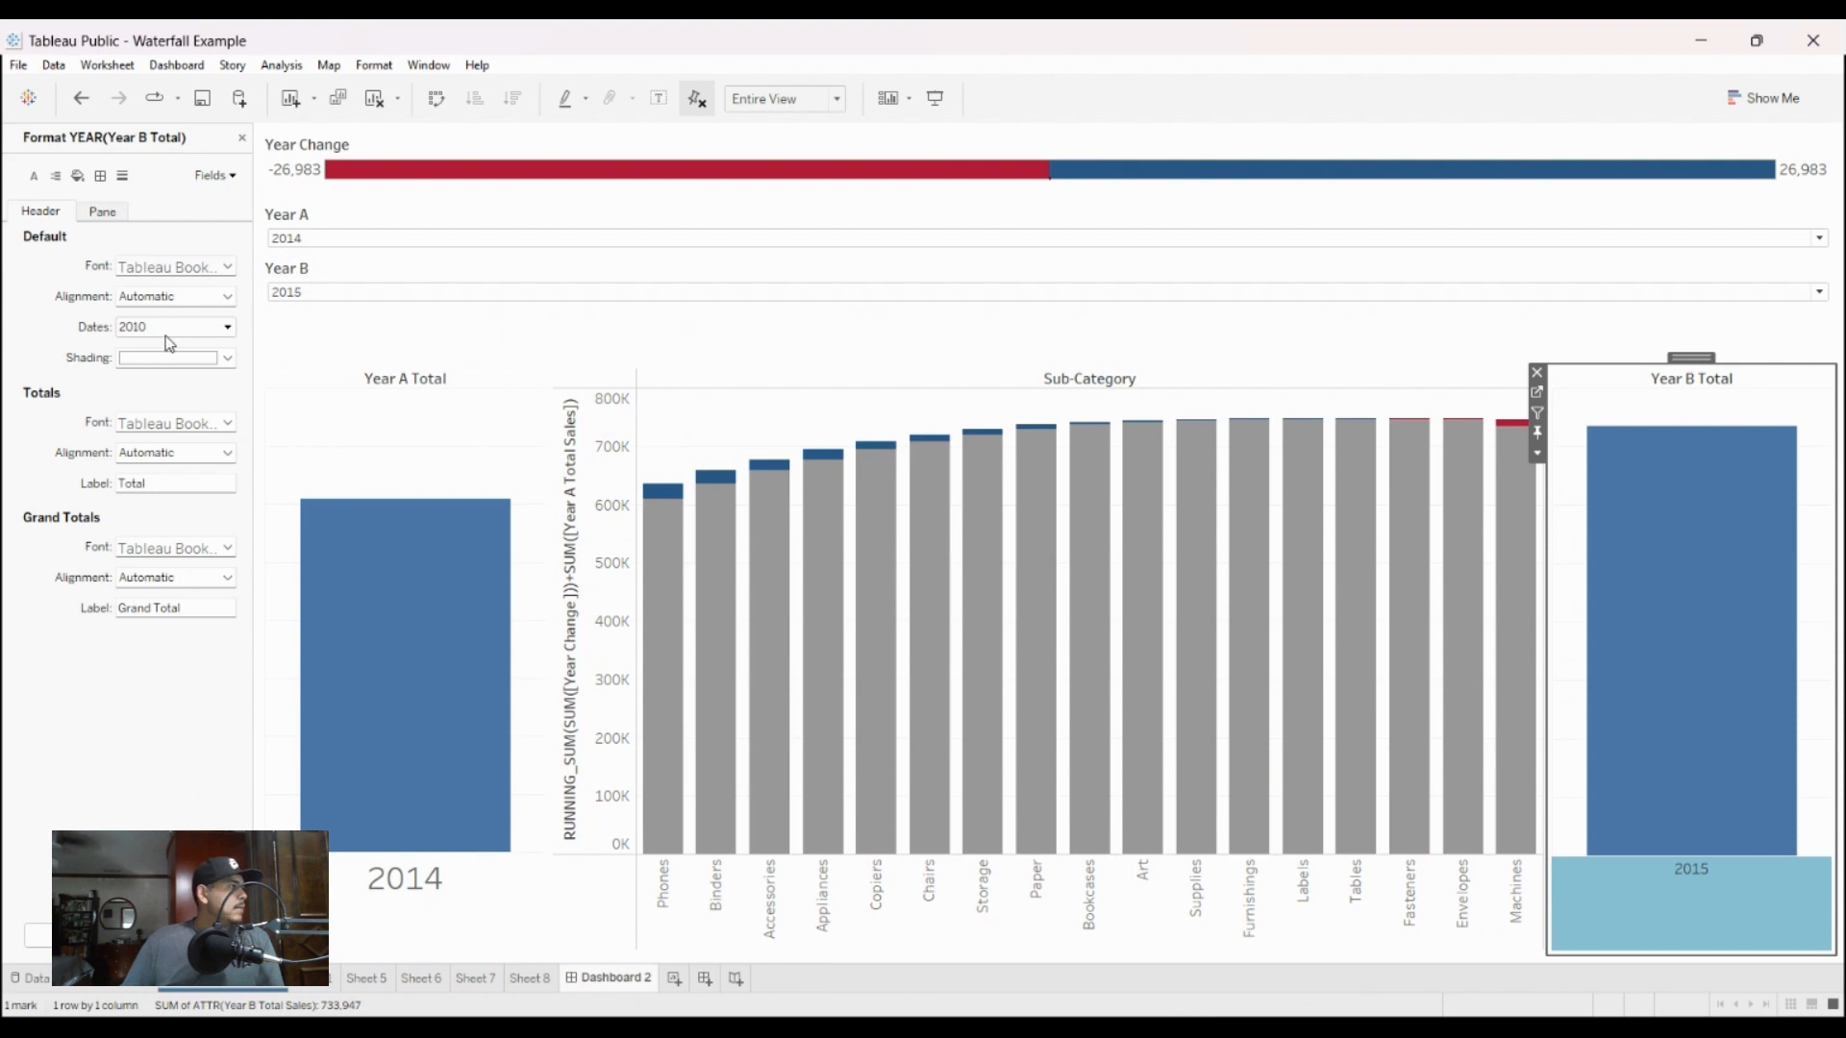
pyautogui.click(173, 266)
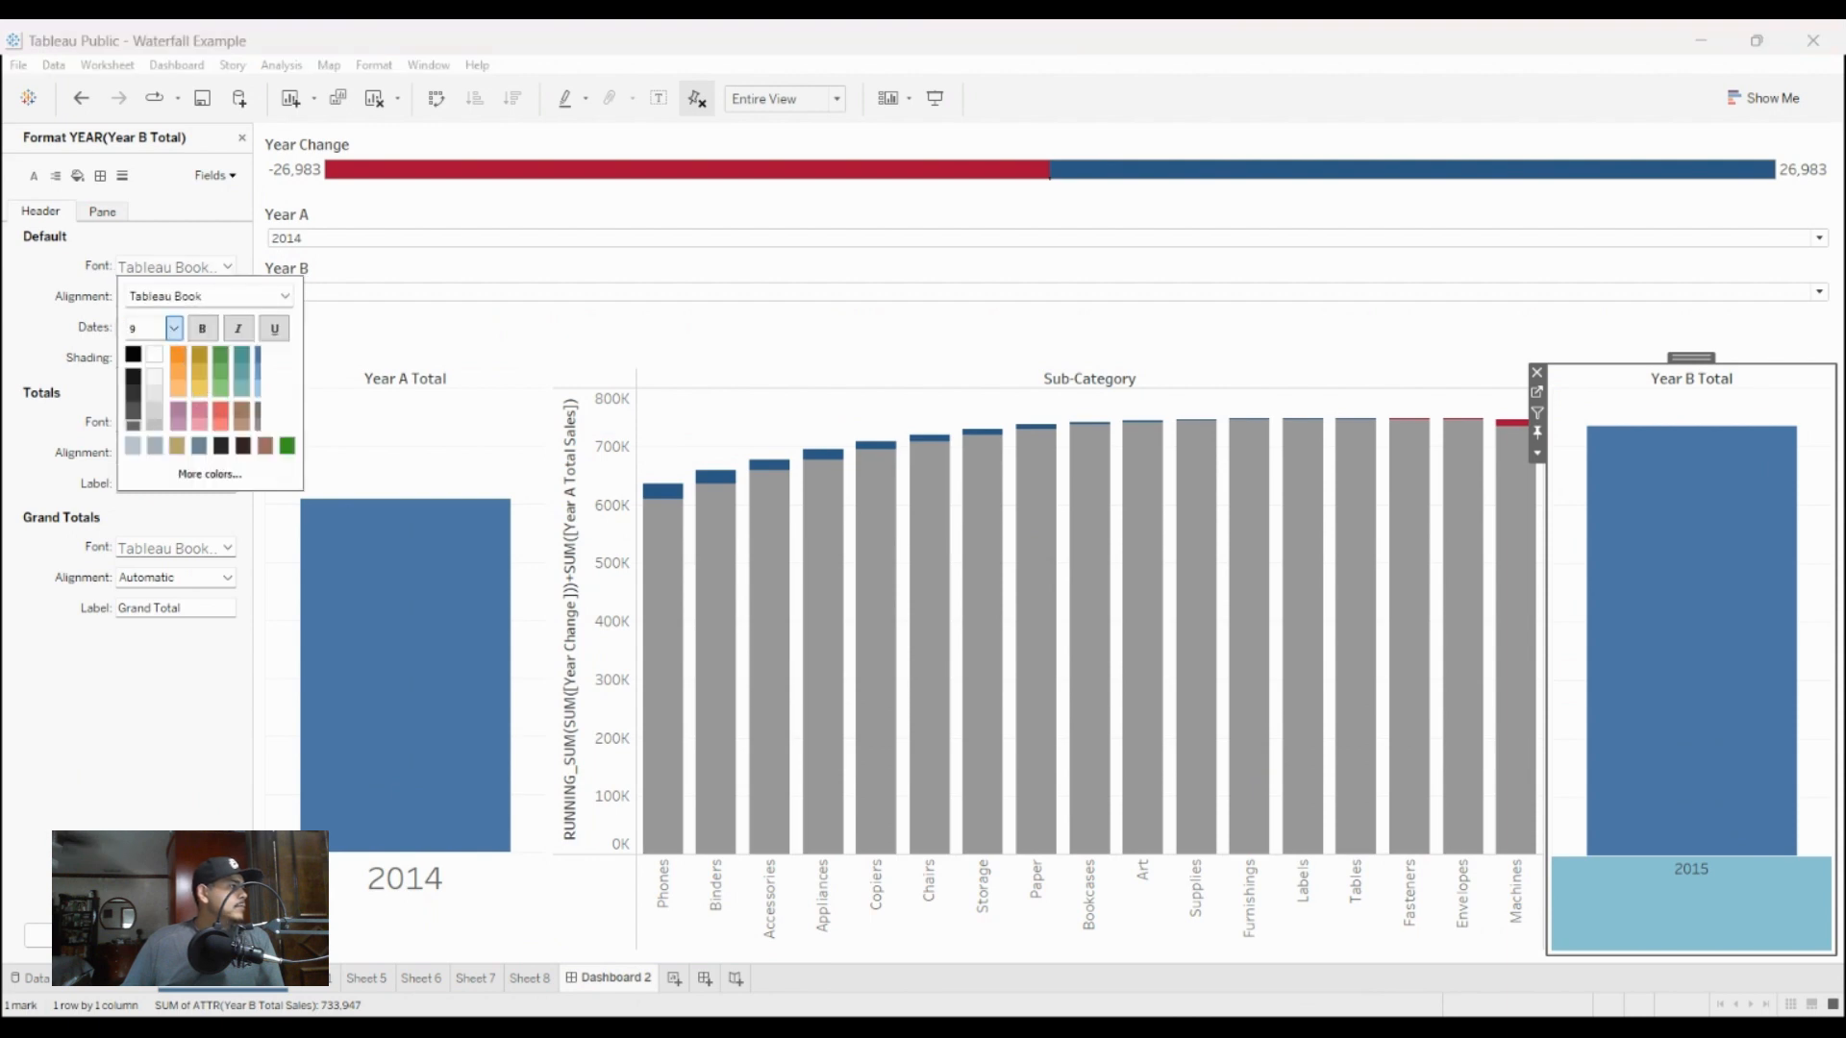
pyautogui.click(173, 328)
pyautogui.click(173, 595)
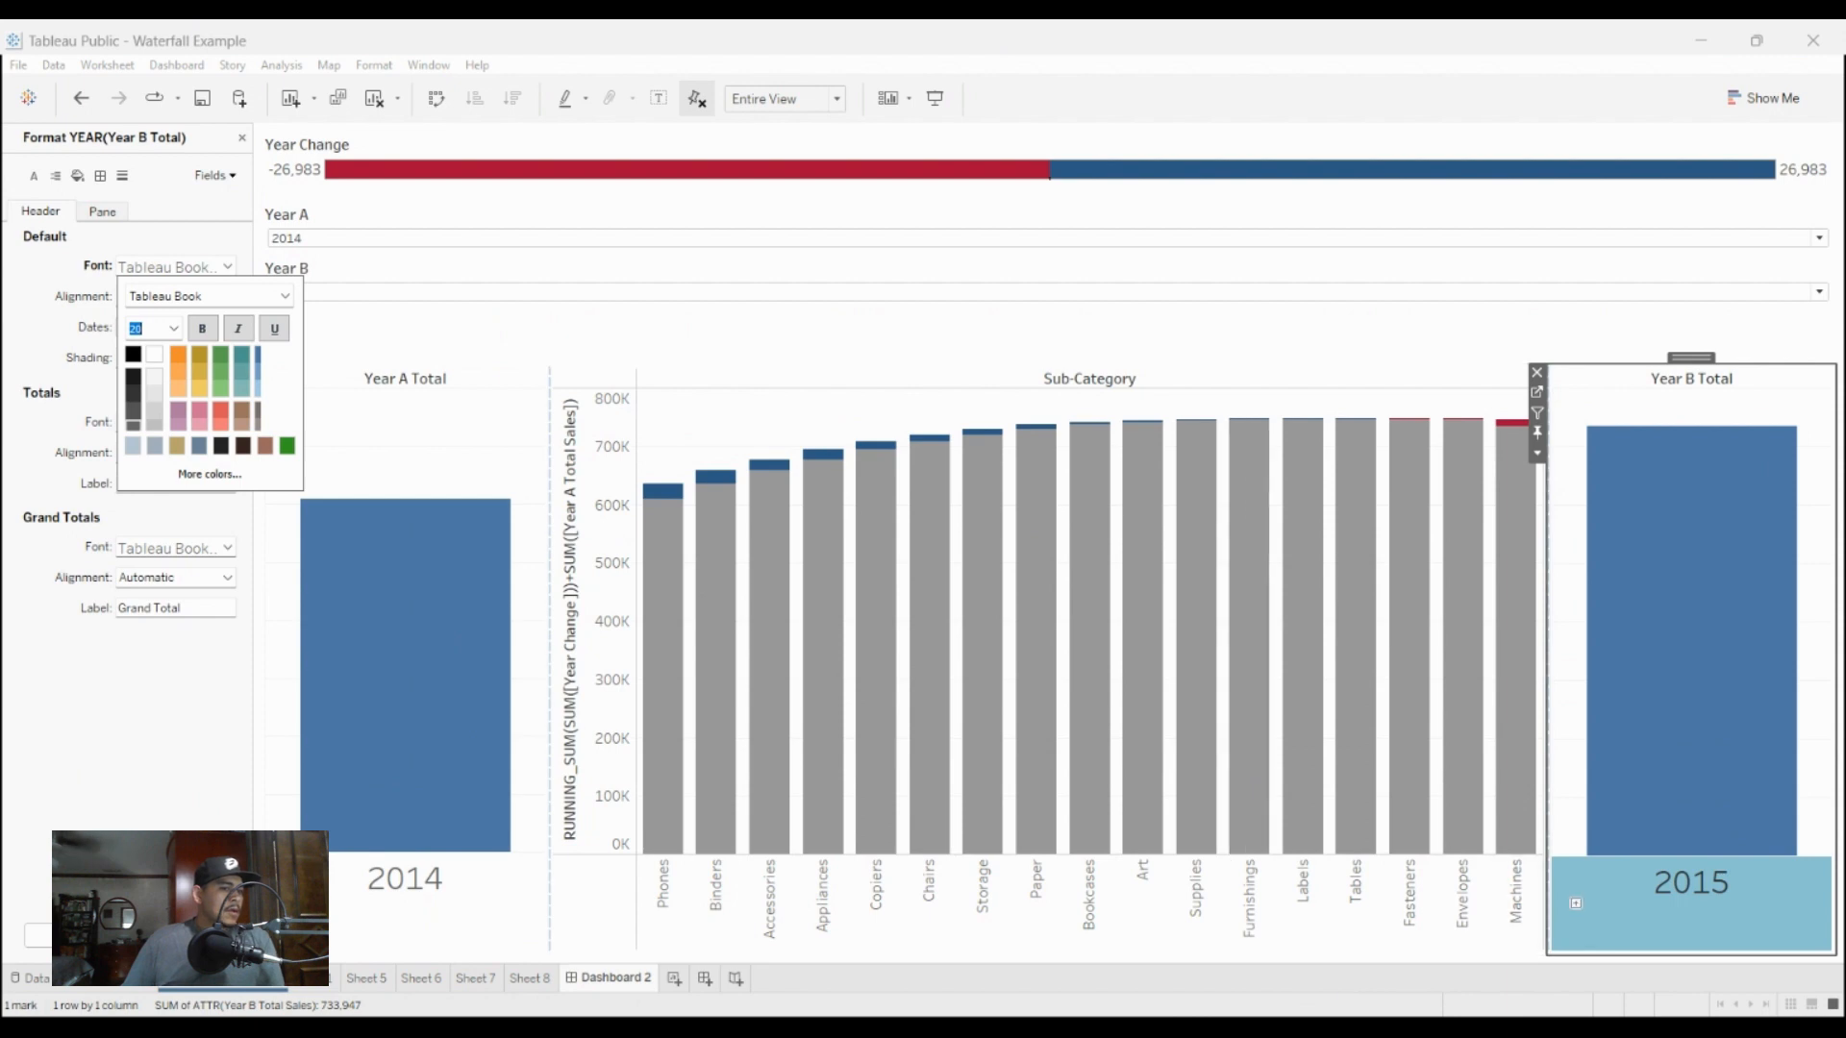
pyautogui.click(241, 138)
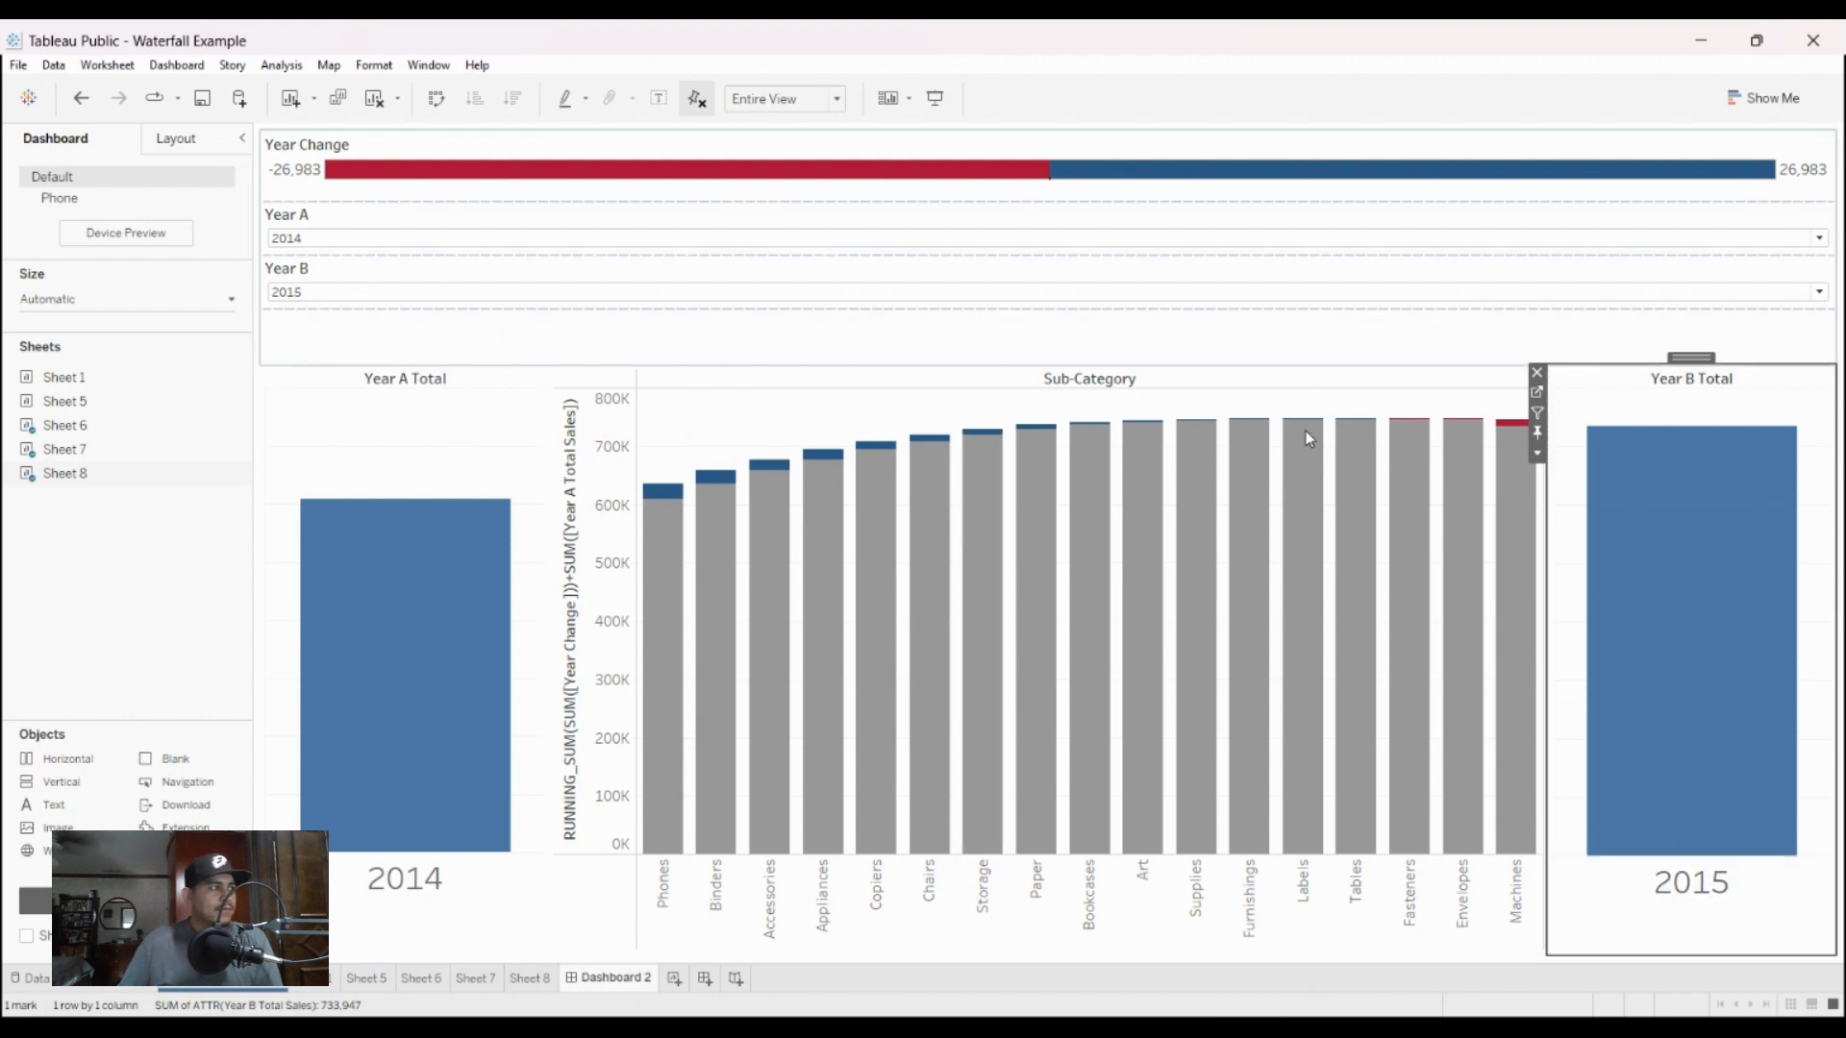
# Step: Remove the Year Change color legend from the dashboard and insert a horizontal container between the Year A and Year B selectors
pyautogui.click(621, 189)
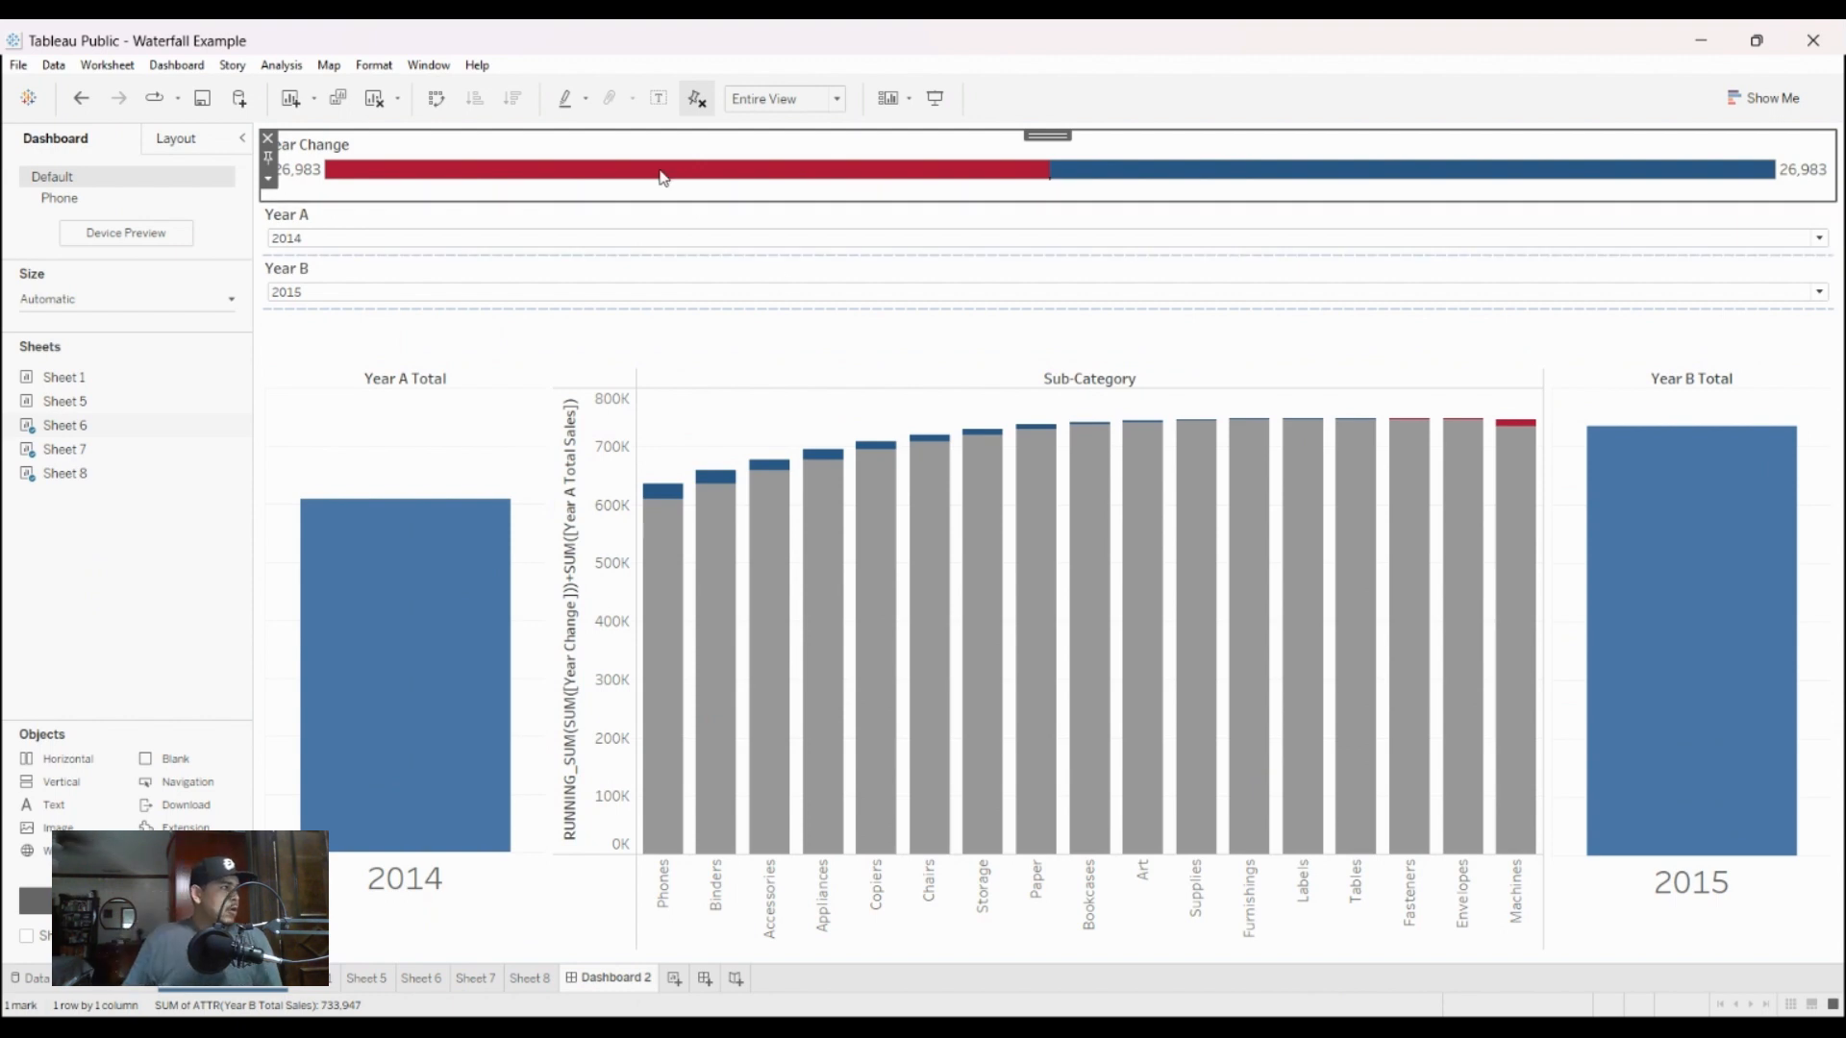
pyautogui.click(269, 138)
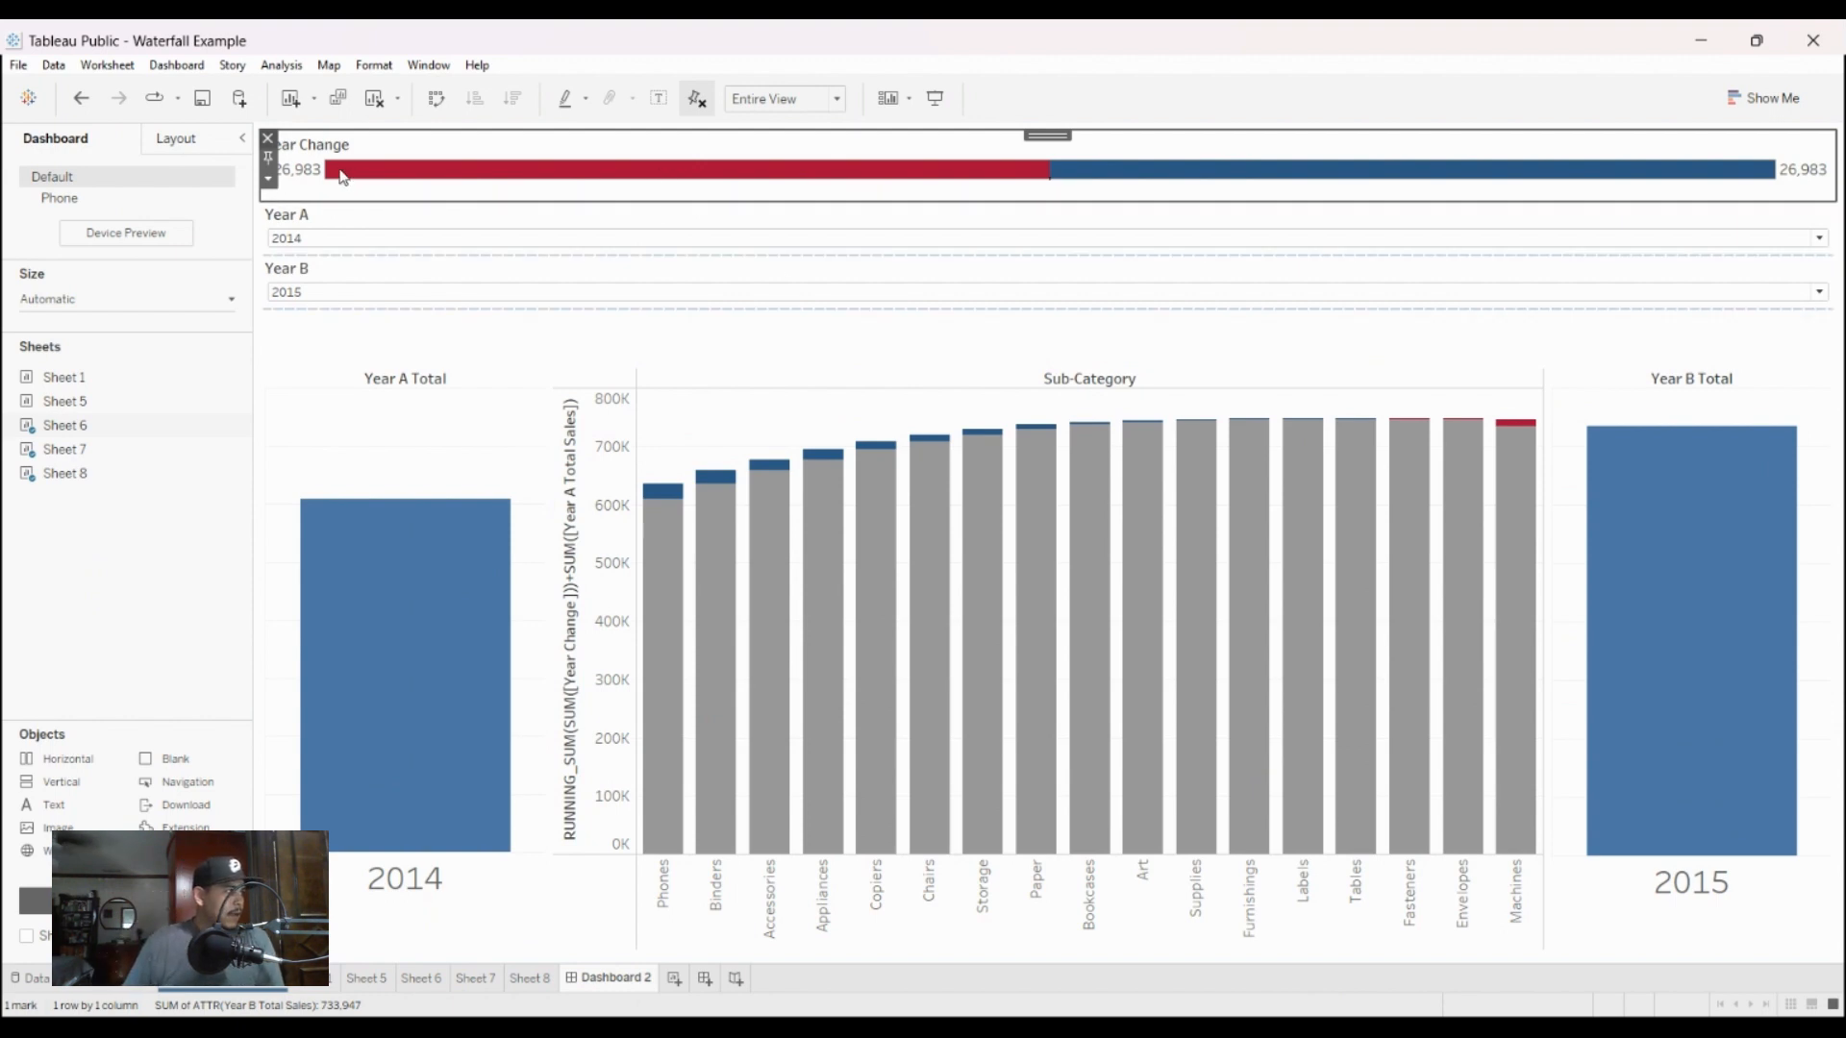
pyautogui.moveTo(58, 759)
pyautogui.mouseDown()
pyautogui.moveTo(306, 805)
pyautogui.moveTo(968, 227)
pyautogui.mouseUp()
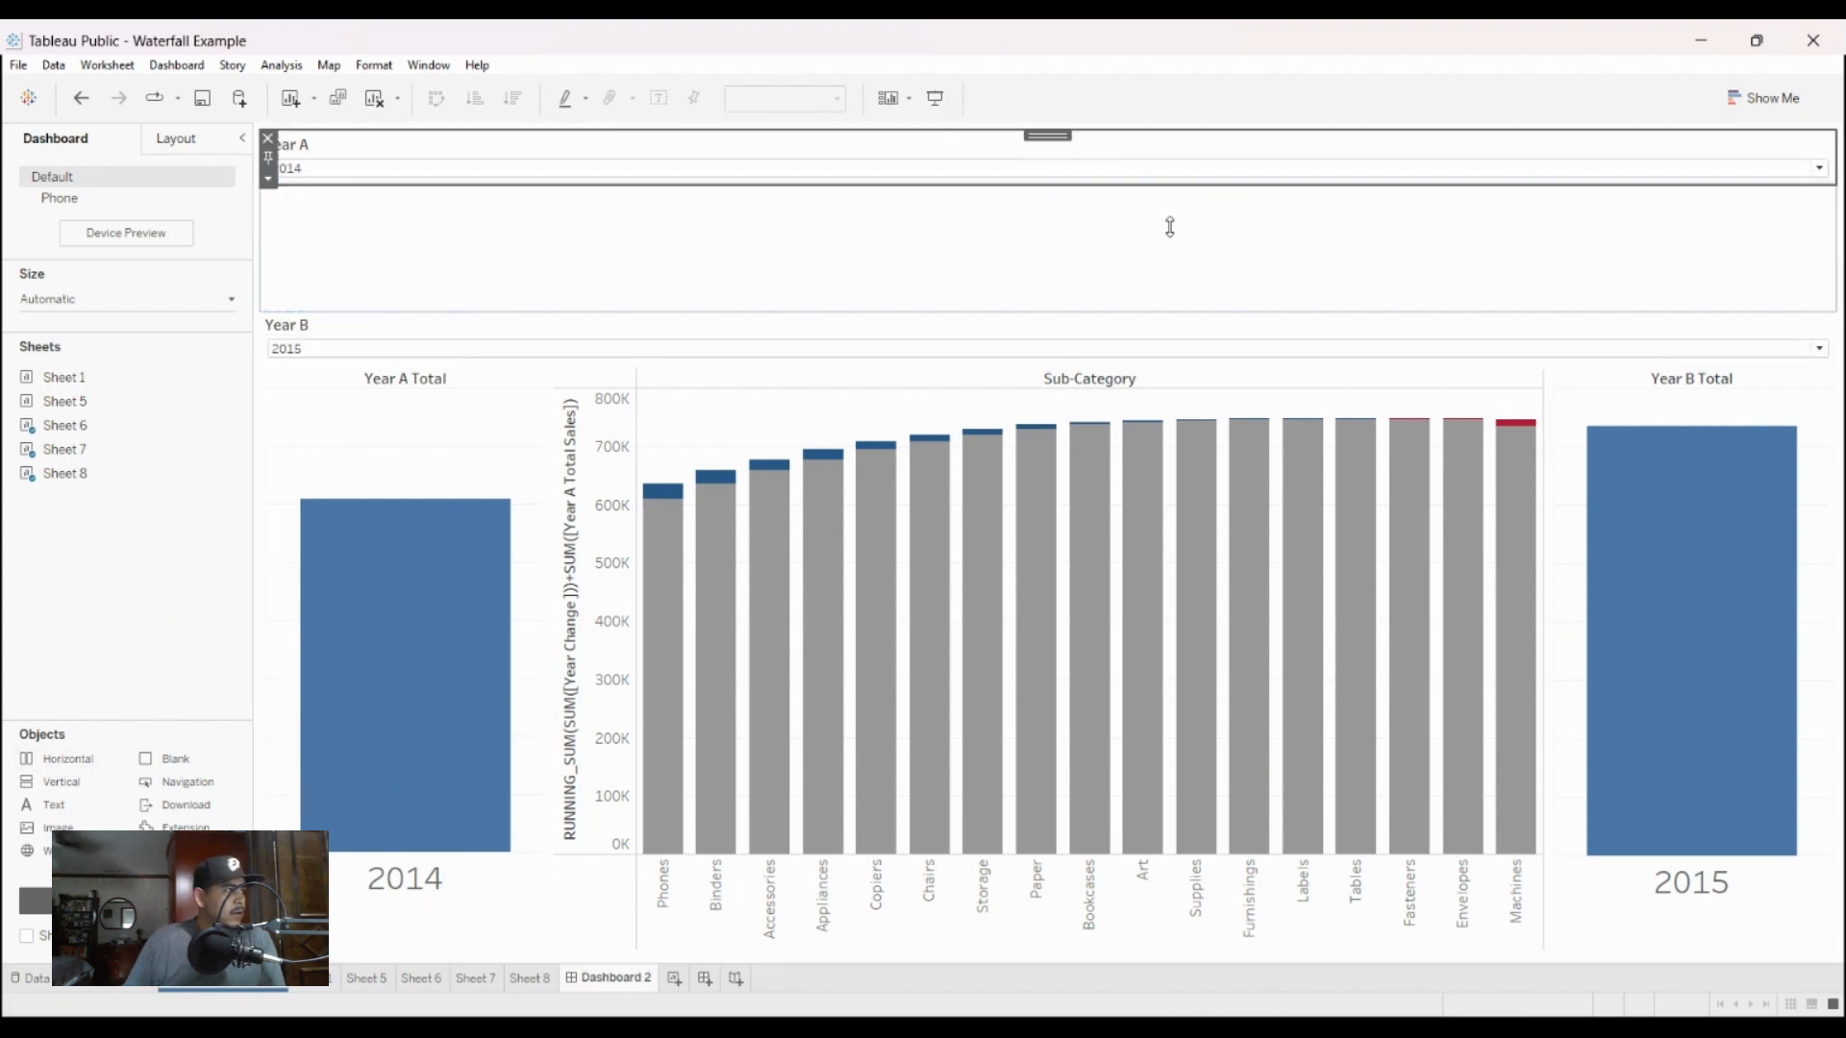
# Step: Move the Year A and Year B selectors side by side into the horizontal container
pyautogui.moveTo(1297, 169); pyautogui.dragTo(966, 327)
pyautogui.click(607, 231)
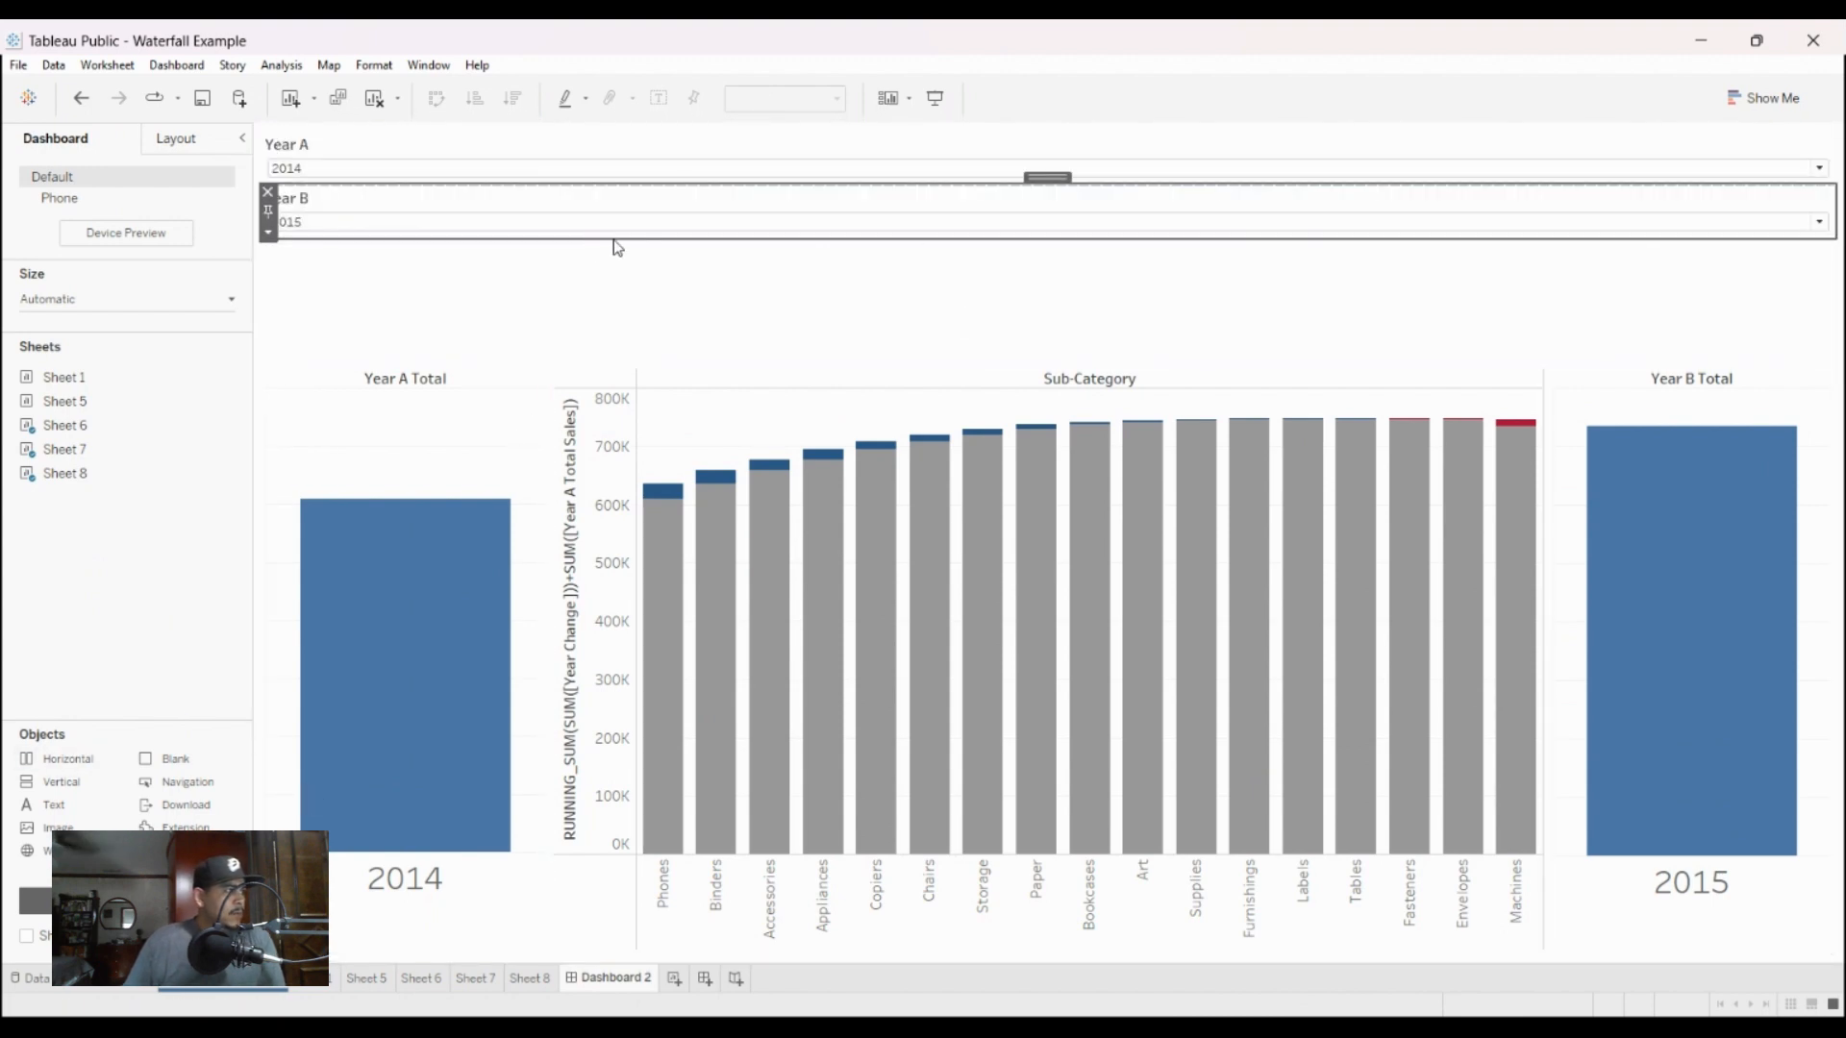
pyautogui.moveTo(1314, 214); pyautogui.dragTo(1836, 204)
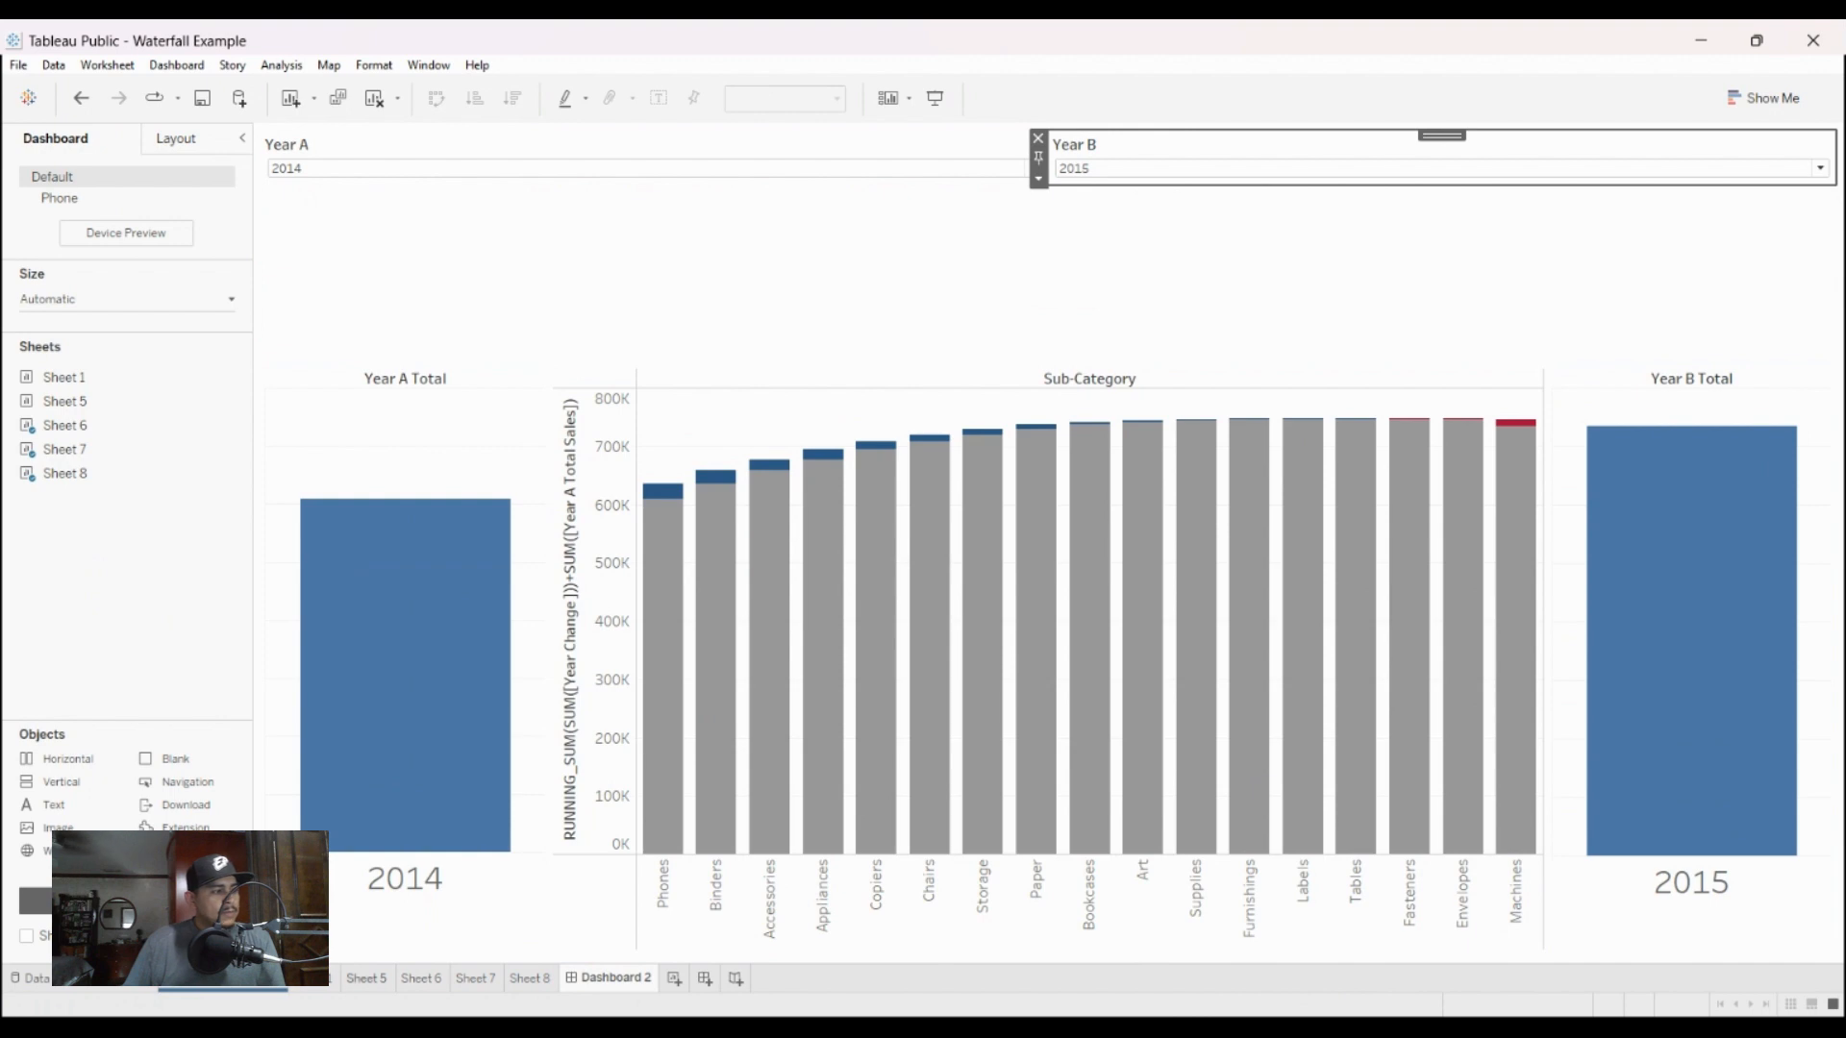
# Step: Add Region as a filter on Sheet 6 with all values included
pyautogui.click(366, 978)
pyautogui.click(421, 979)
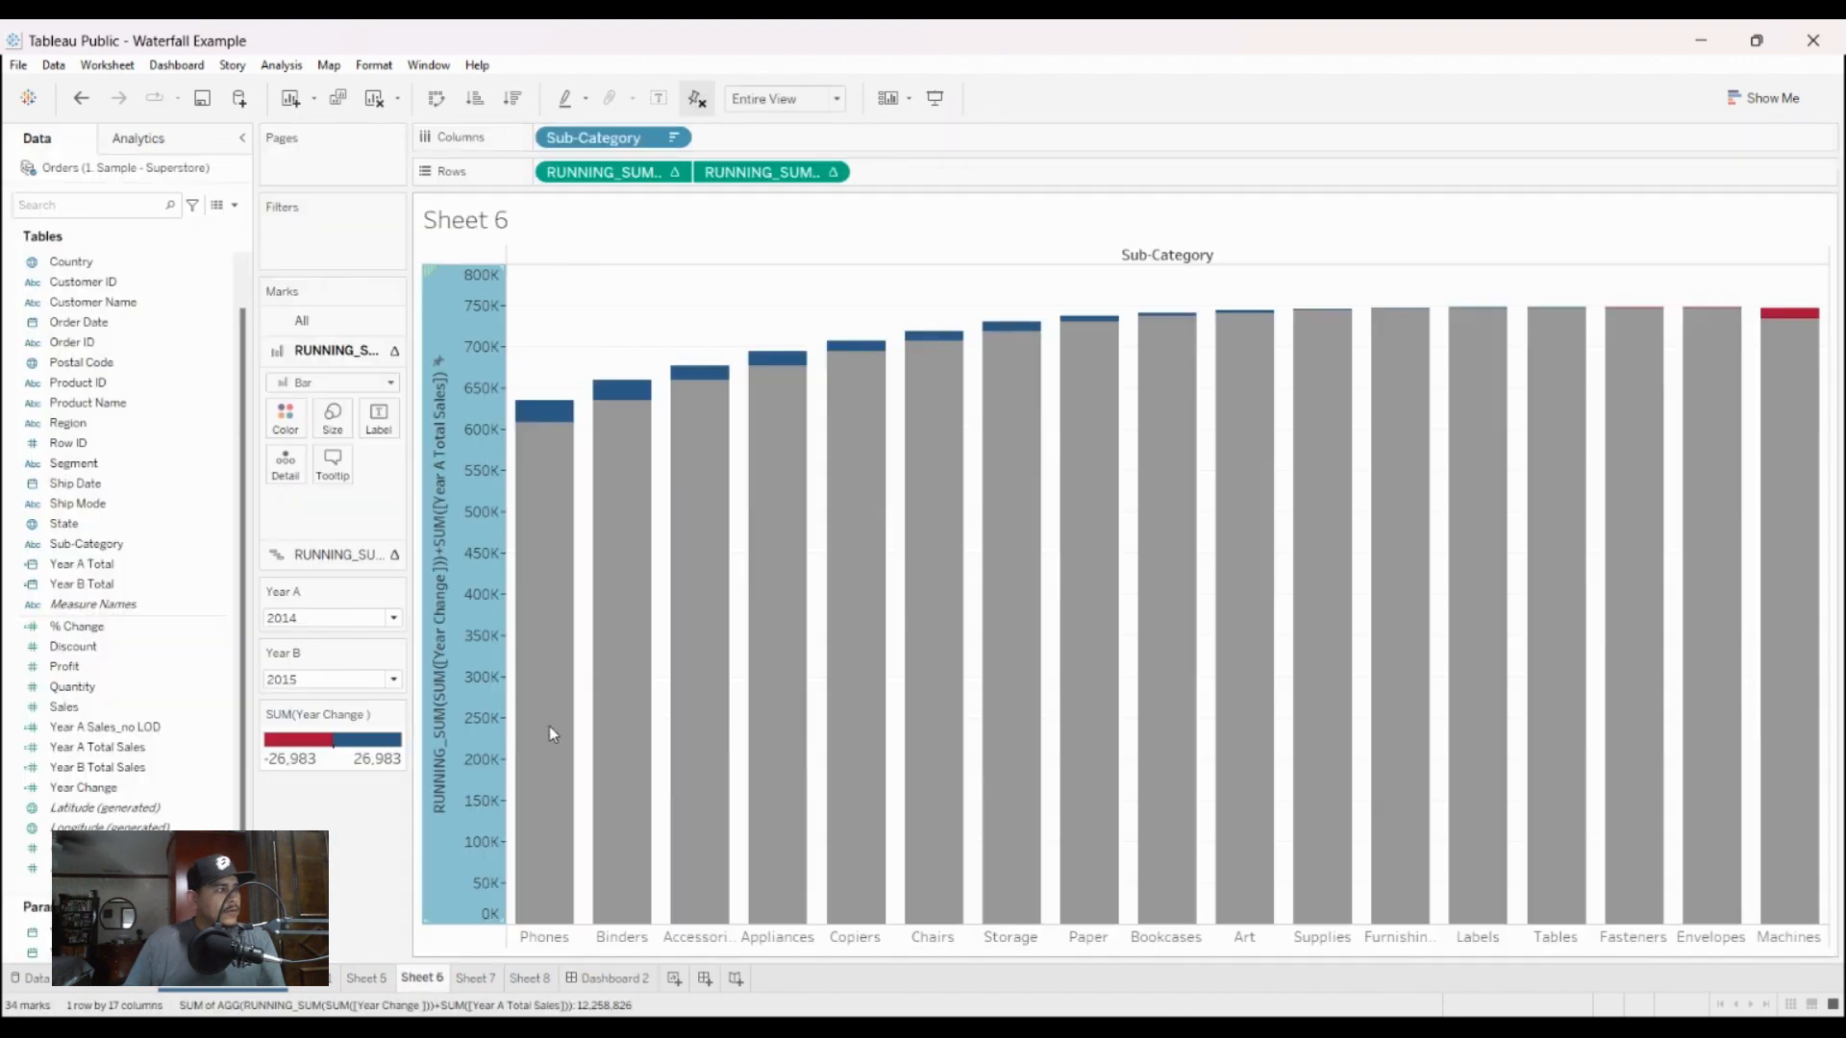
pyautogui.moveTo(57, 423); pyautogui.dragTo(351, 273)
pyautogui.moveTo(68, 423); pyautogui.dragTo(346, 317)
pyautogui.click(913, 297)
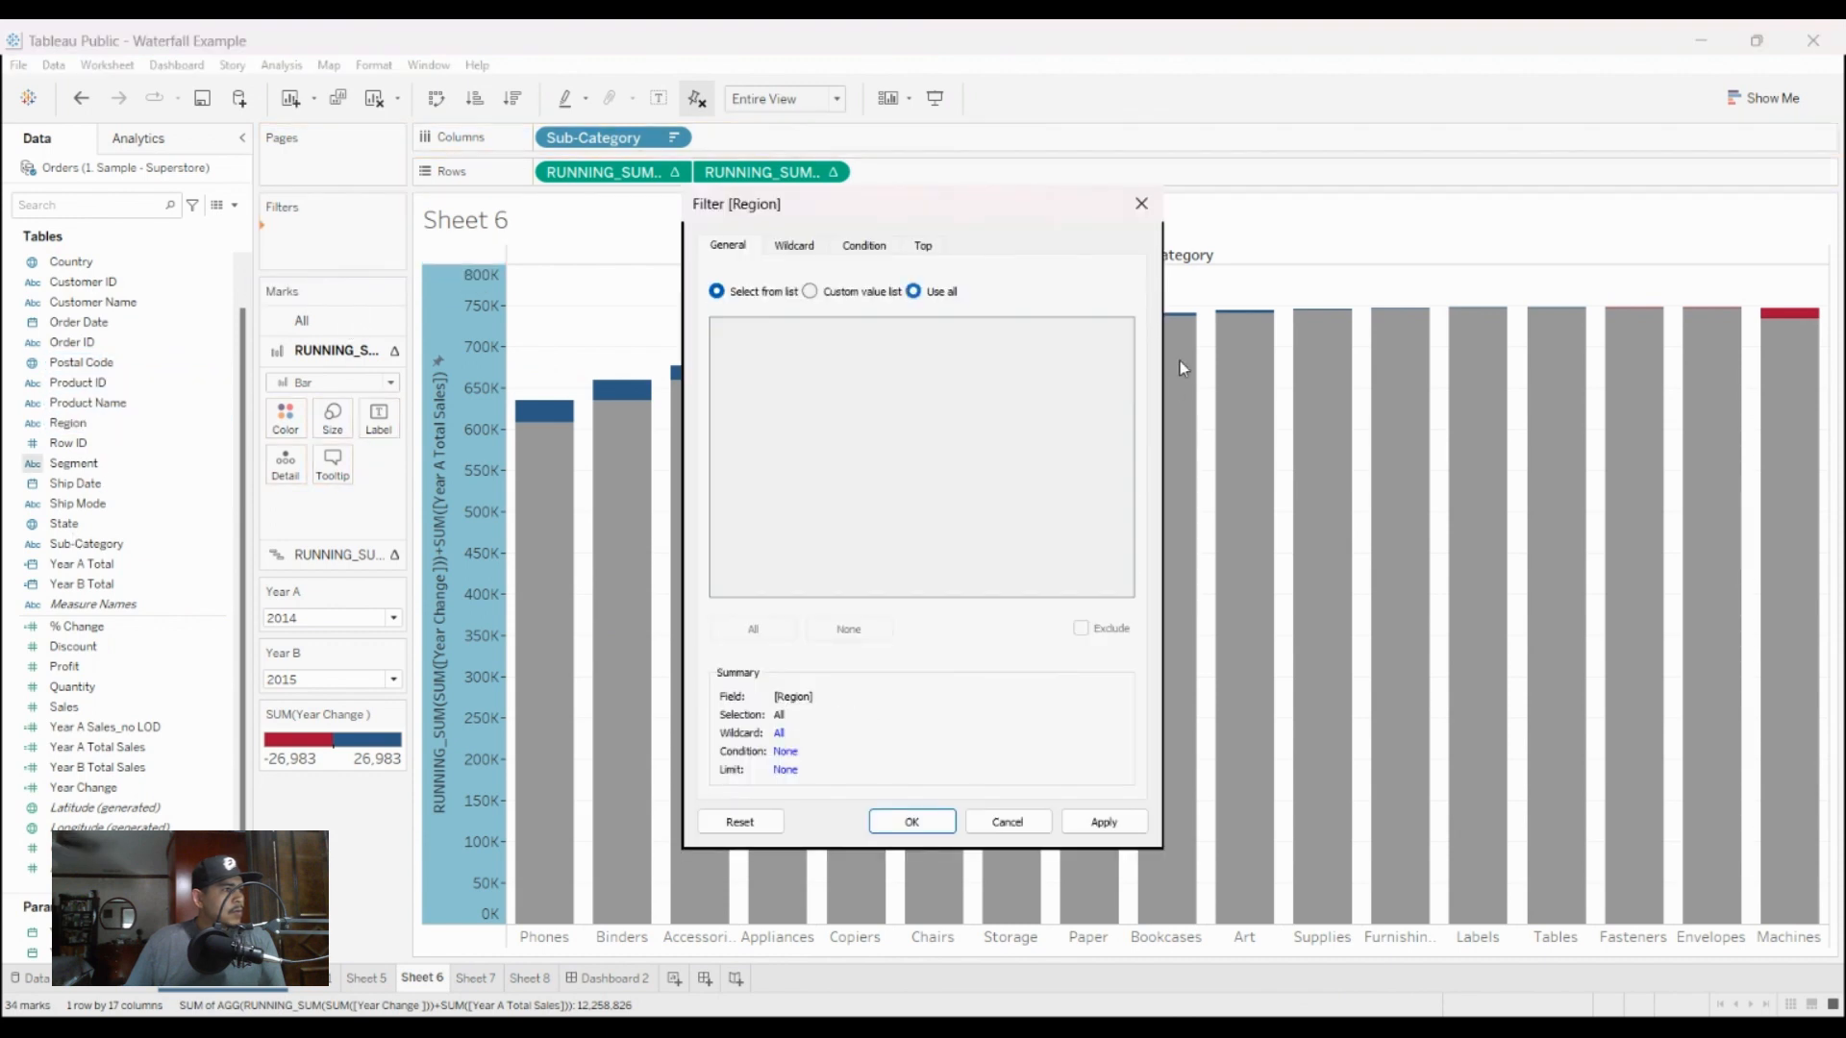
pyautogui.click(1104, 821)
pyautogui.click(912, 822)
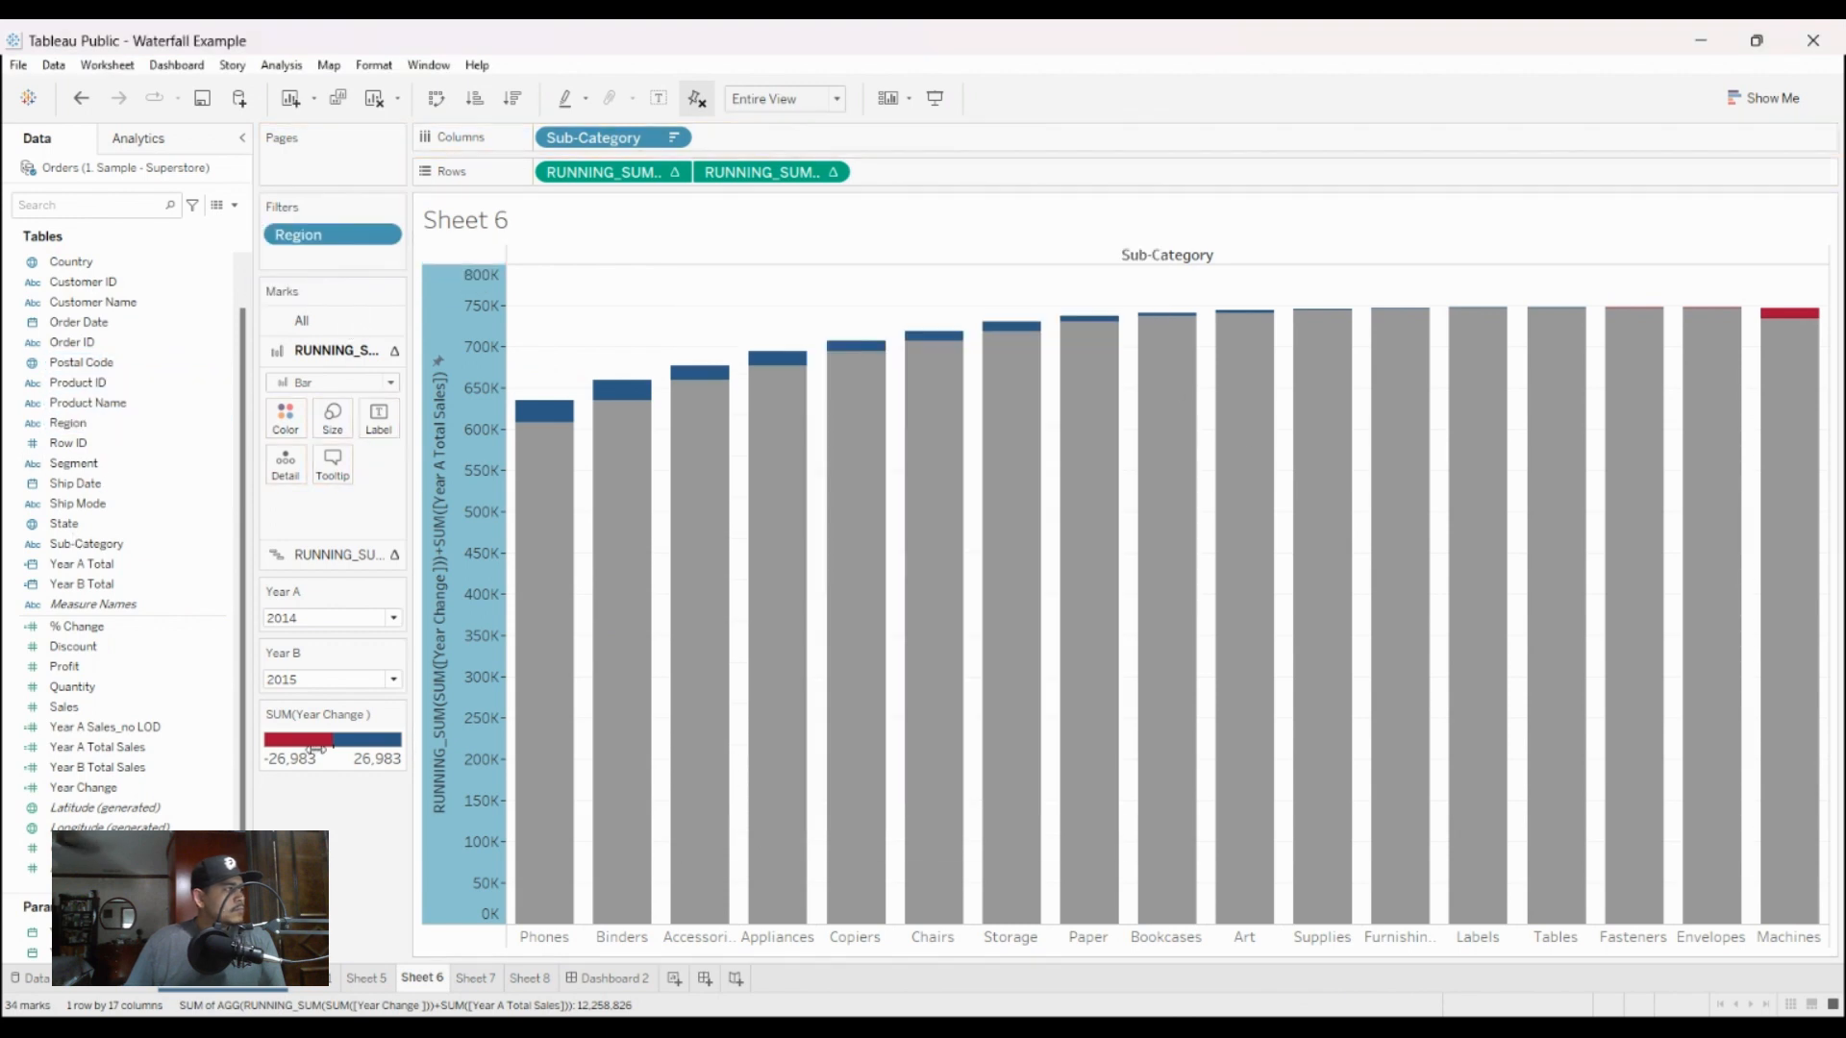
# Step: Add Category as a second filter on Sheet 6 with all values included
pyautogui.scroll(1, 93, 358)
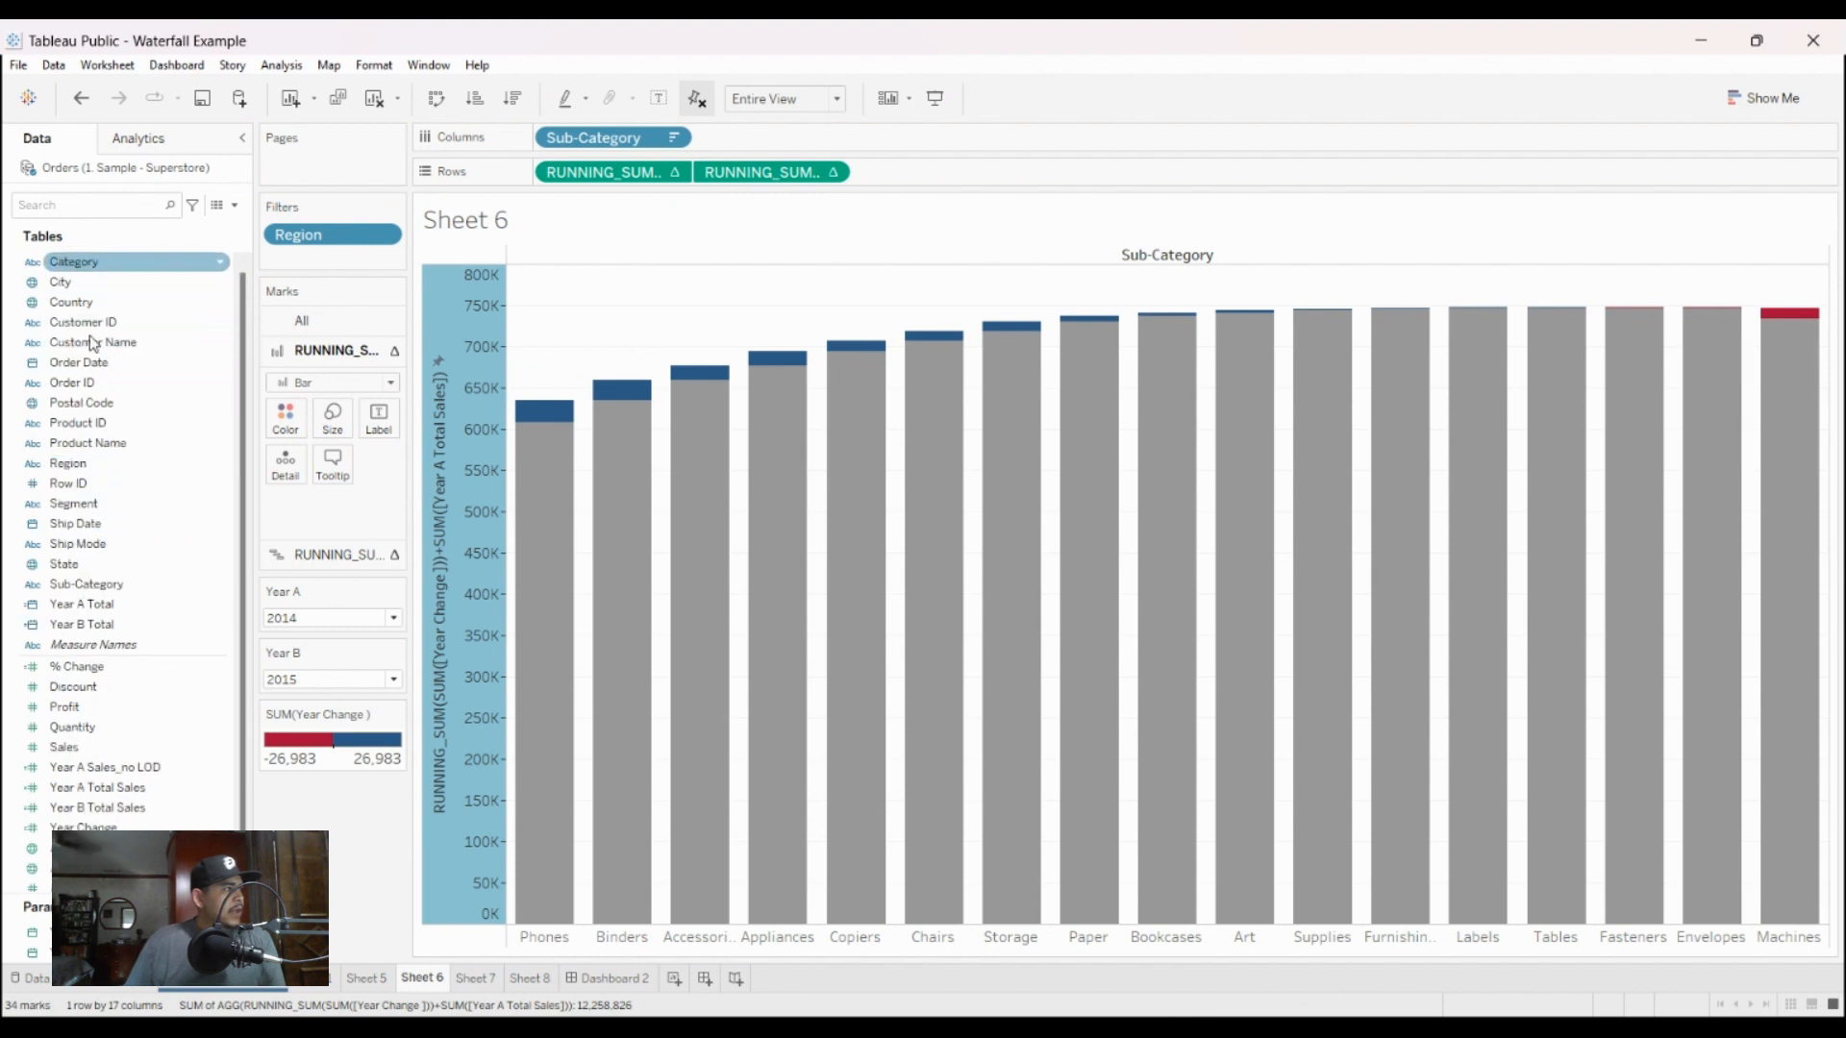
pyautogui.moveTo(72, 262); pyautogui.dragTo(307, 254)
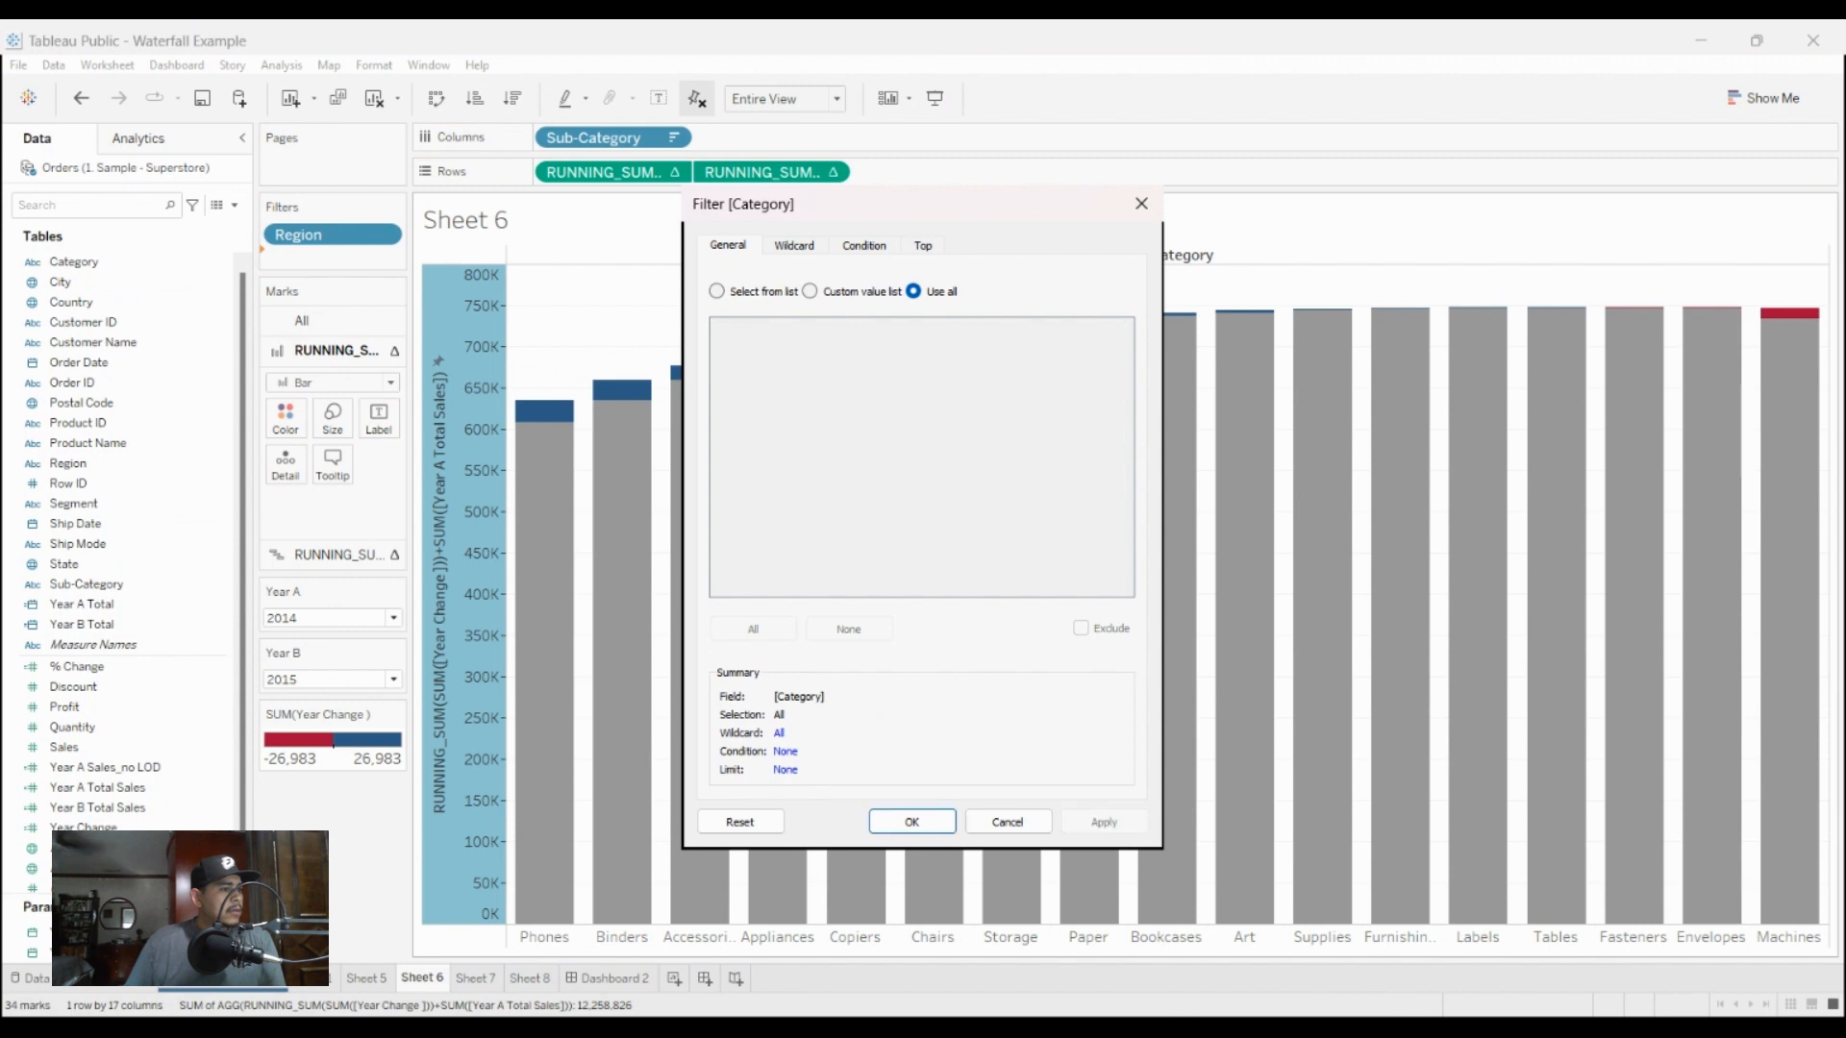
pyautogui.click(912, 822)
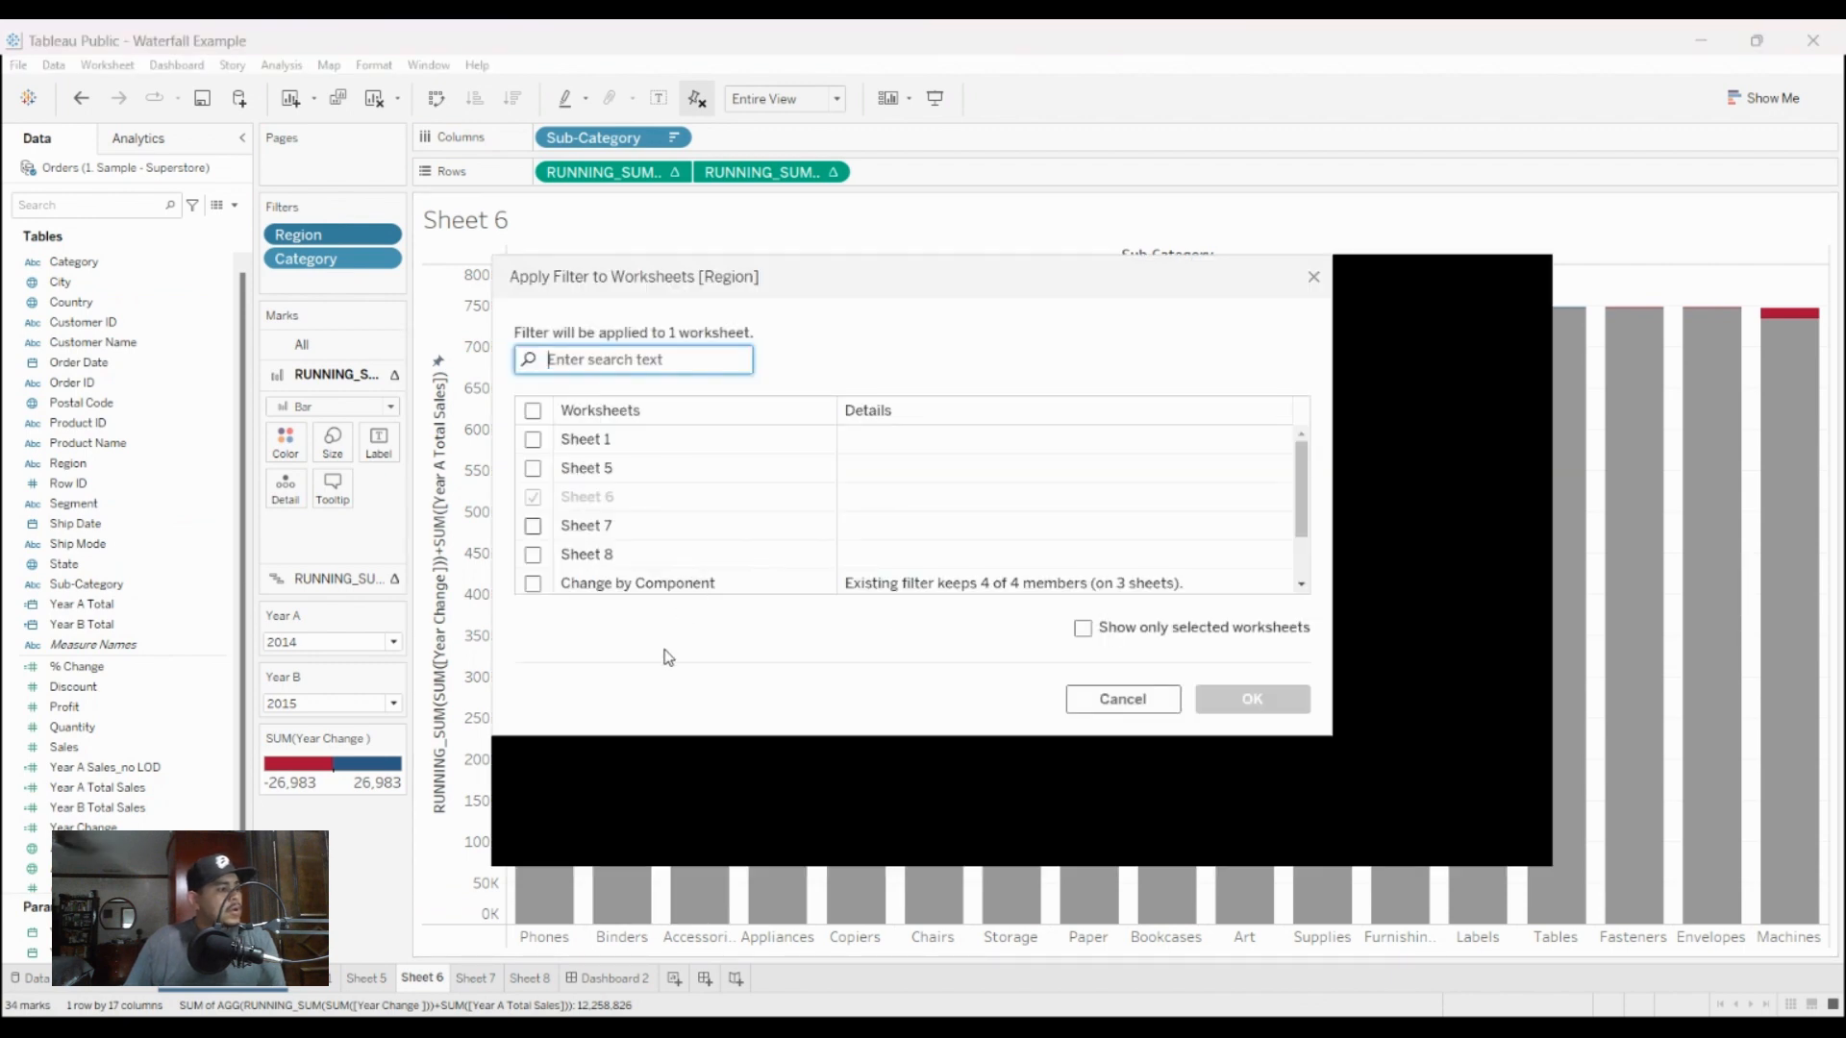
# Step: Apply the Region filter to Sheet 7 and Sheet 8 as well
pyautogui.click(664, 651)
pyautogui.click(664, 696)
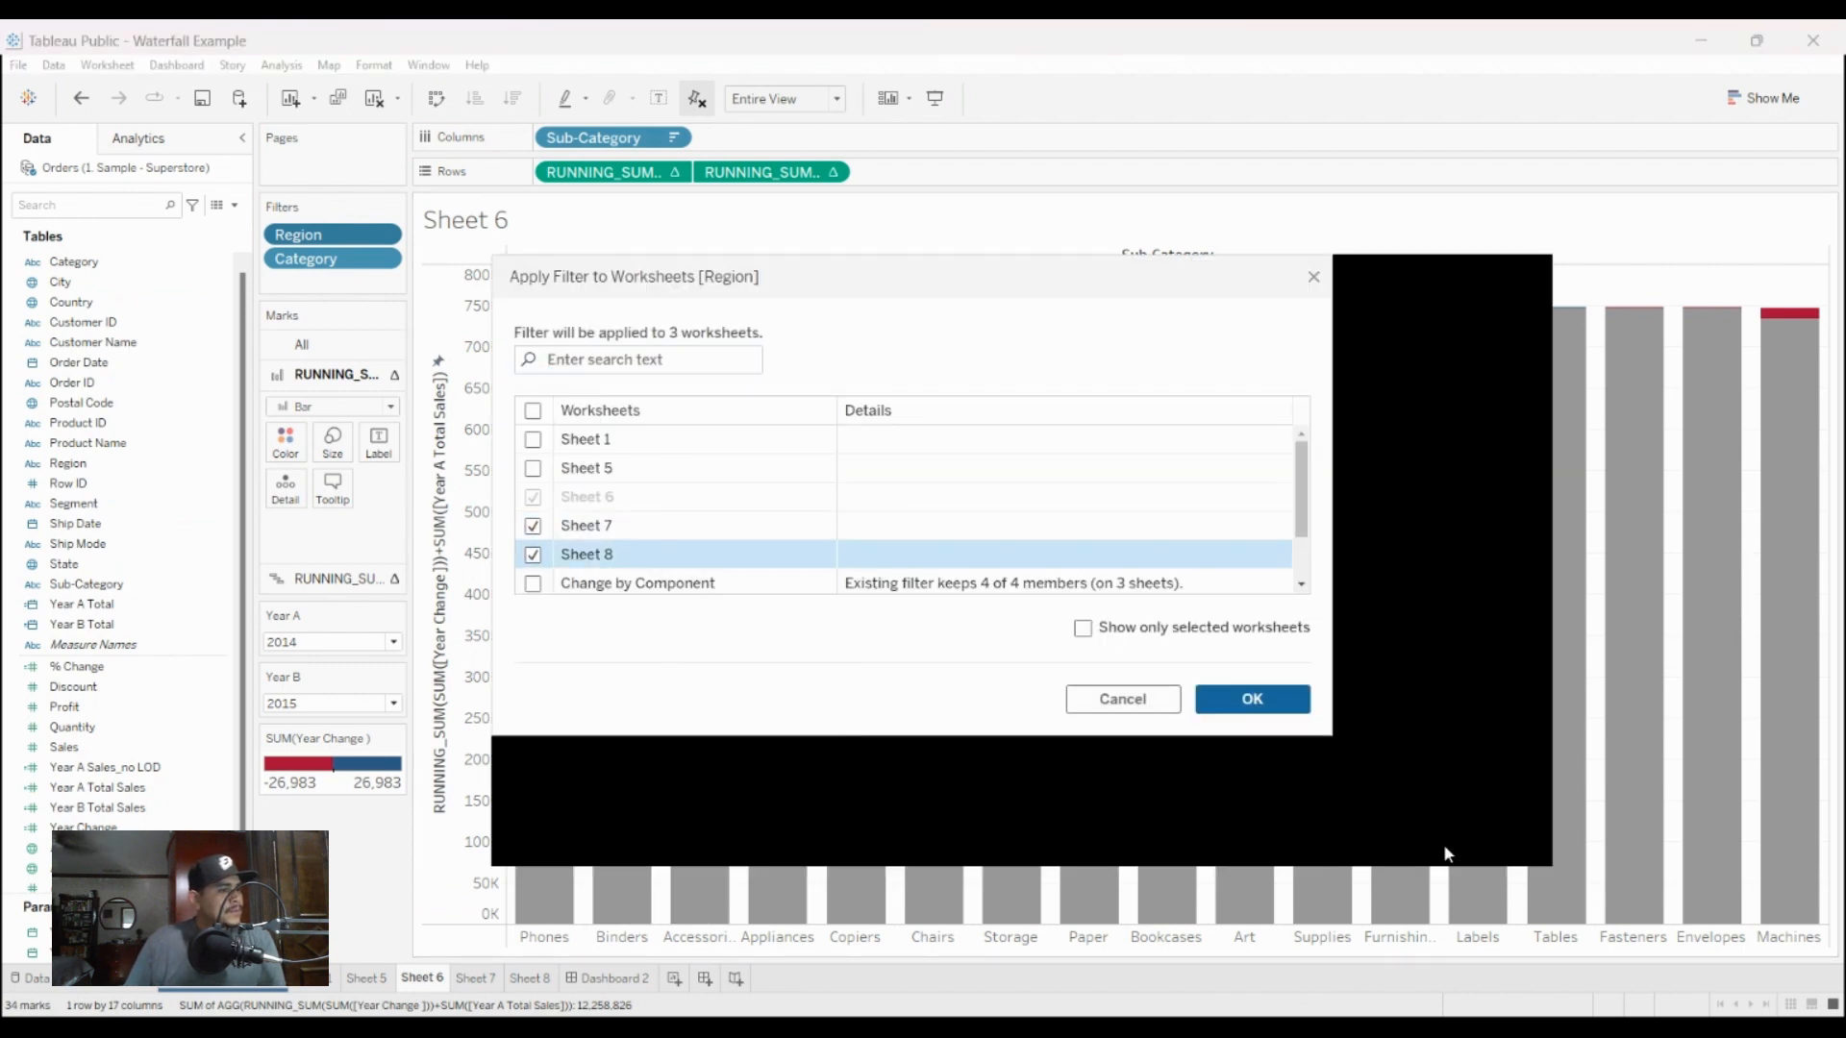
pyautogui.click(1508, 880)
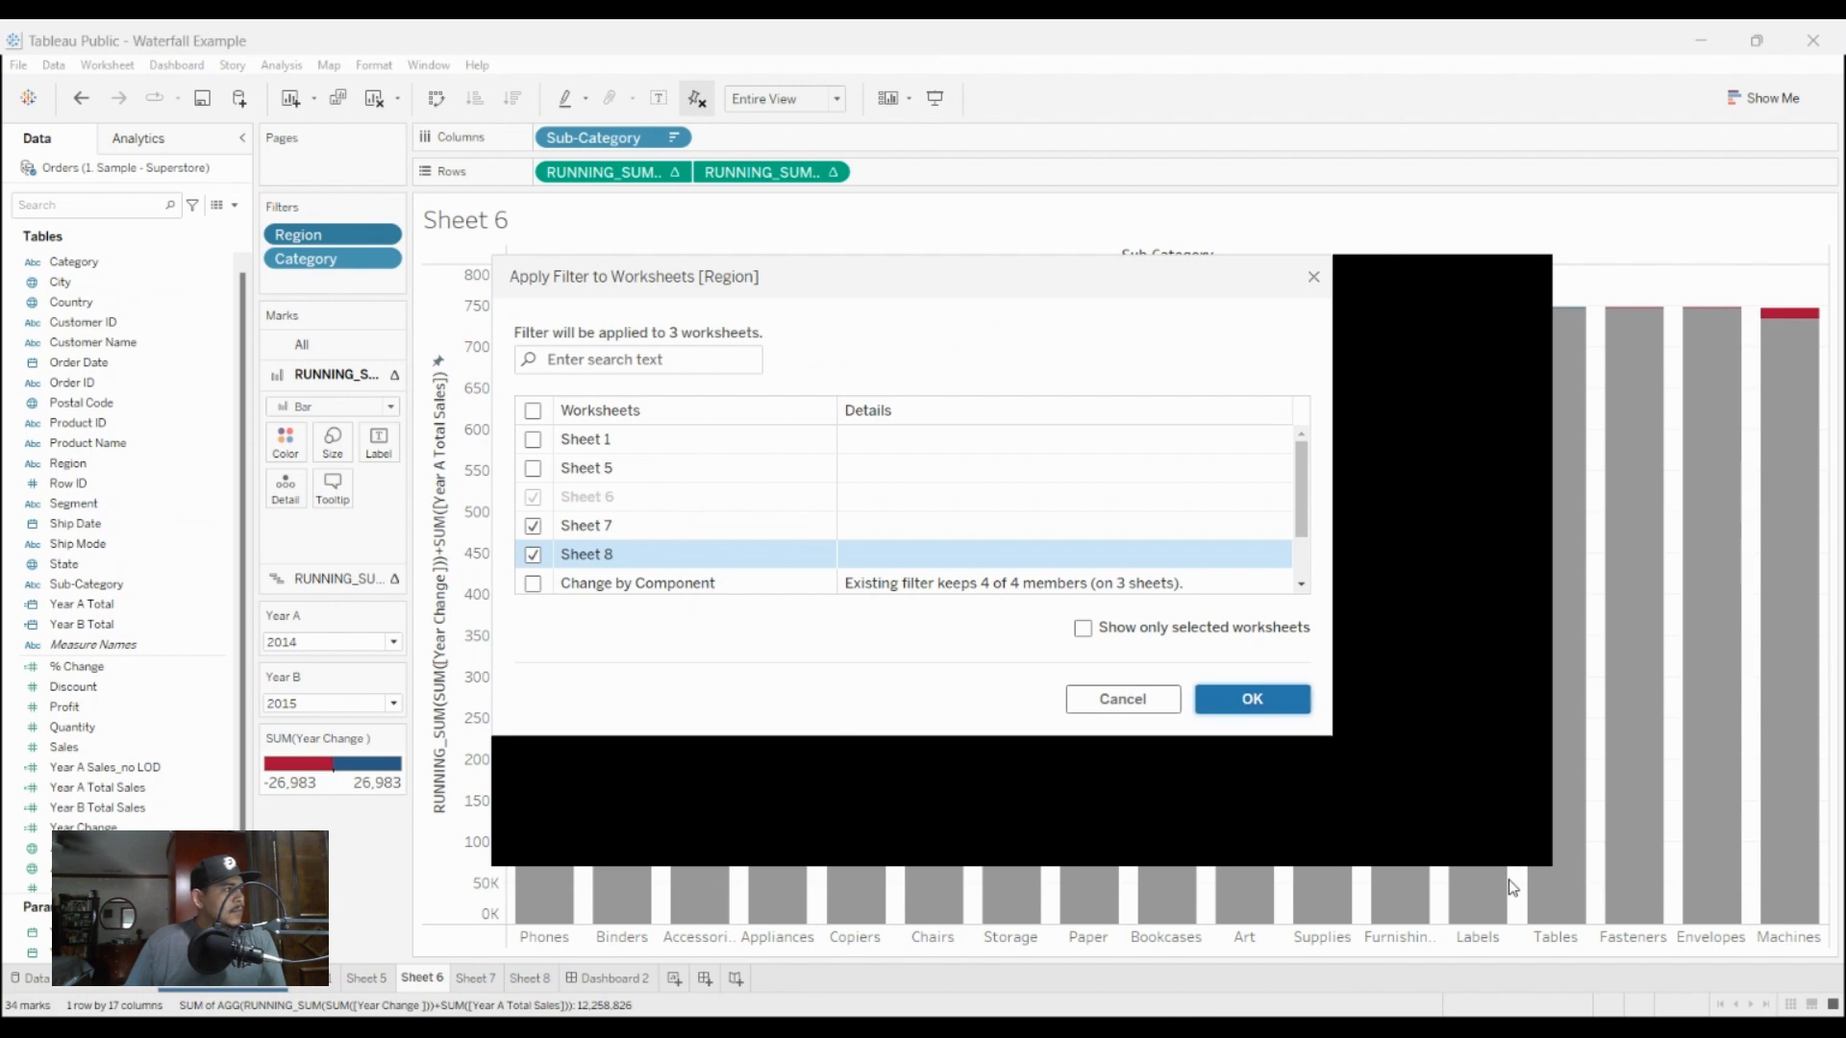
pyautogui.press('Return')
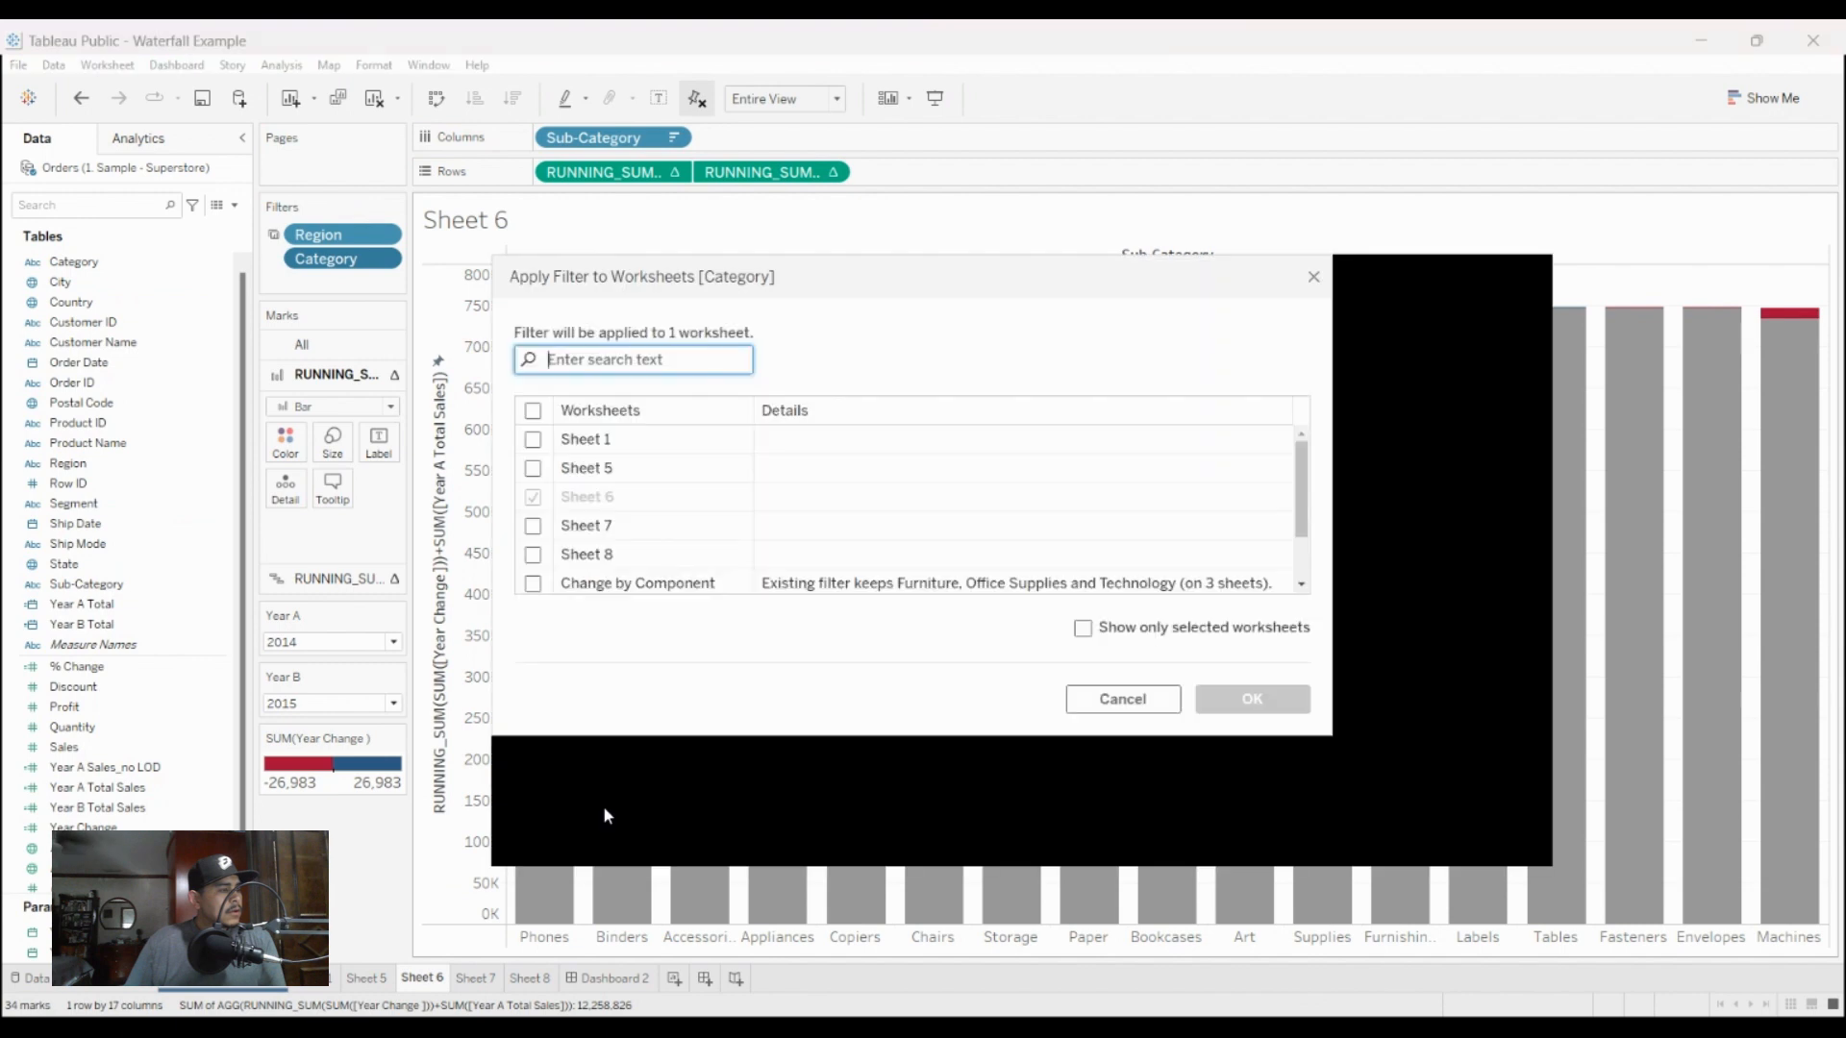
# Step: Apply the Category filter to Sheet 7 and Sheet 8 as well
pyautogui.click(533, 526)
pyautogui.click(532, 554)
pyautogui.press('Return')
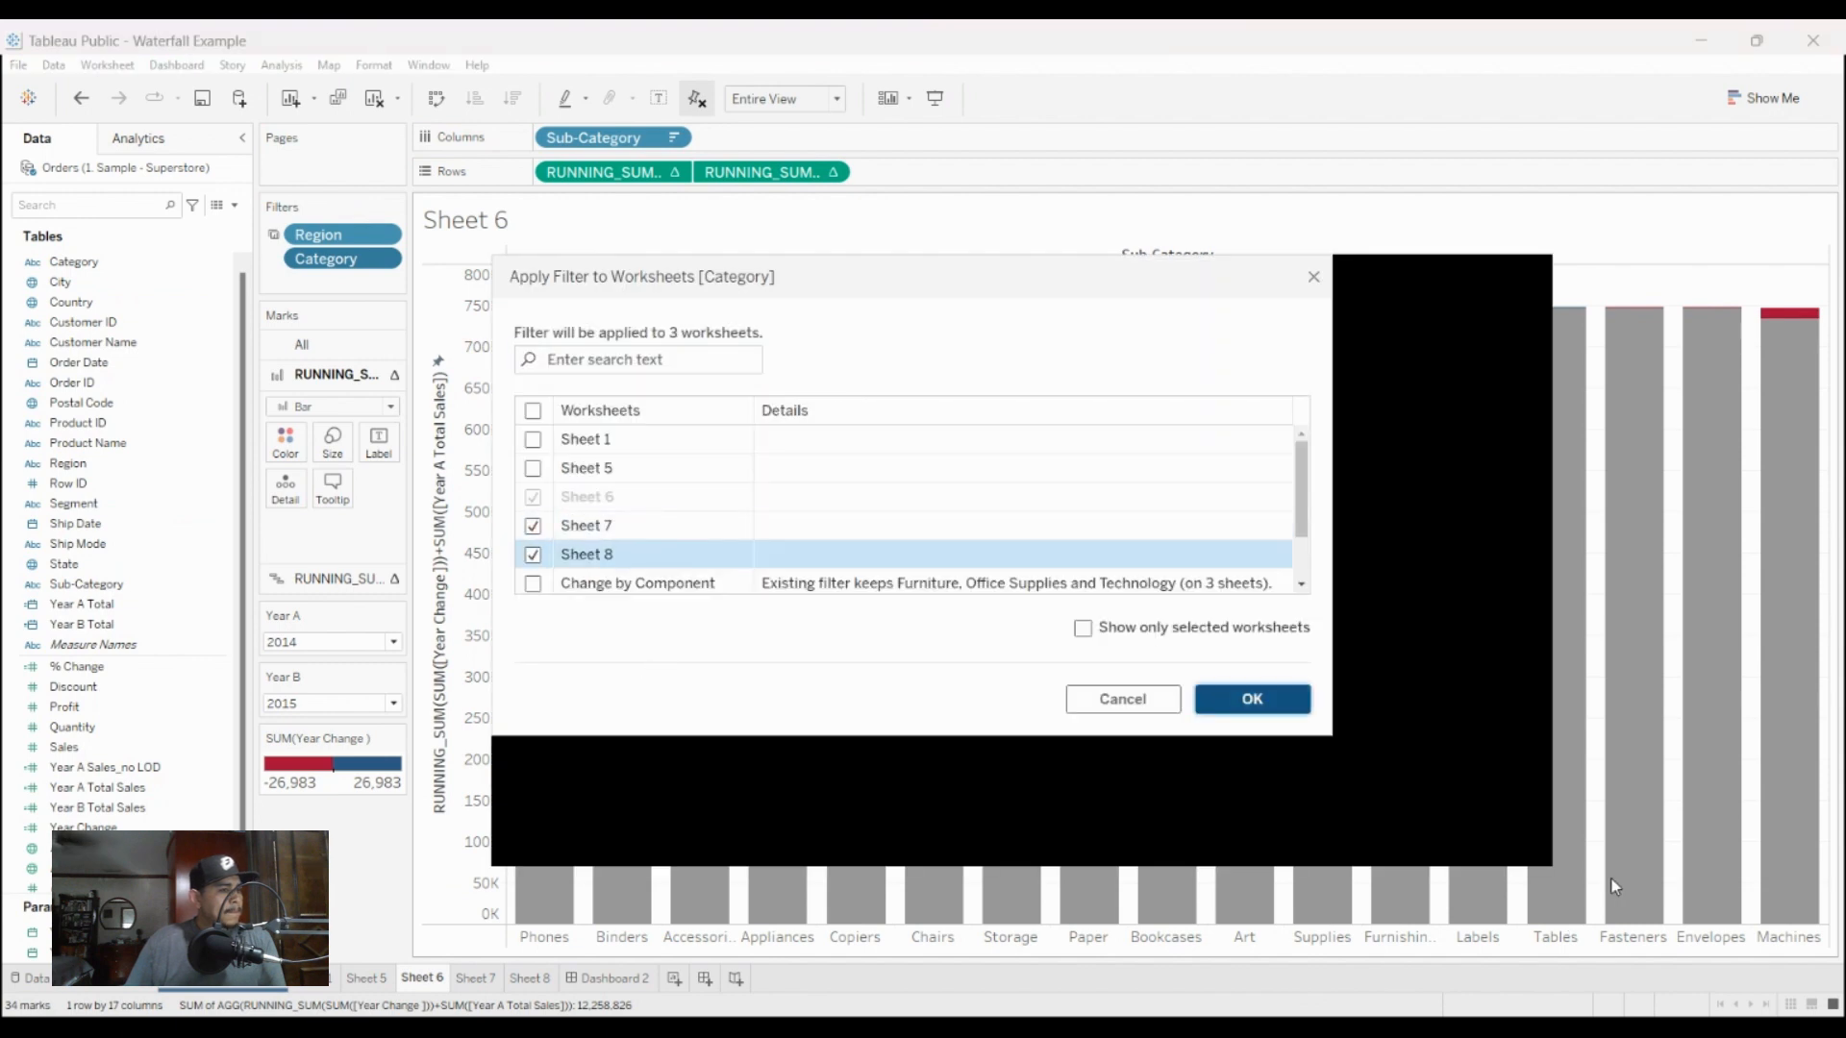
# Step: Show the waterfall's Category and Region filters on Dashboard 2 and place them between the Year A and Year B selectors
pyautogui.click(609, 978)
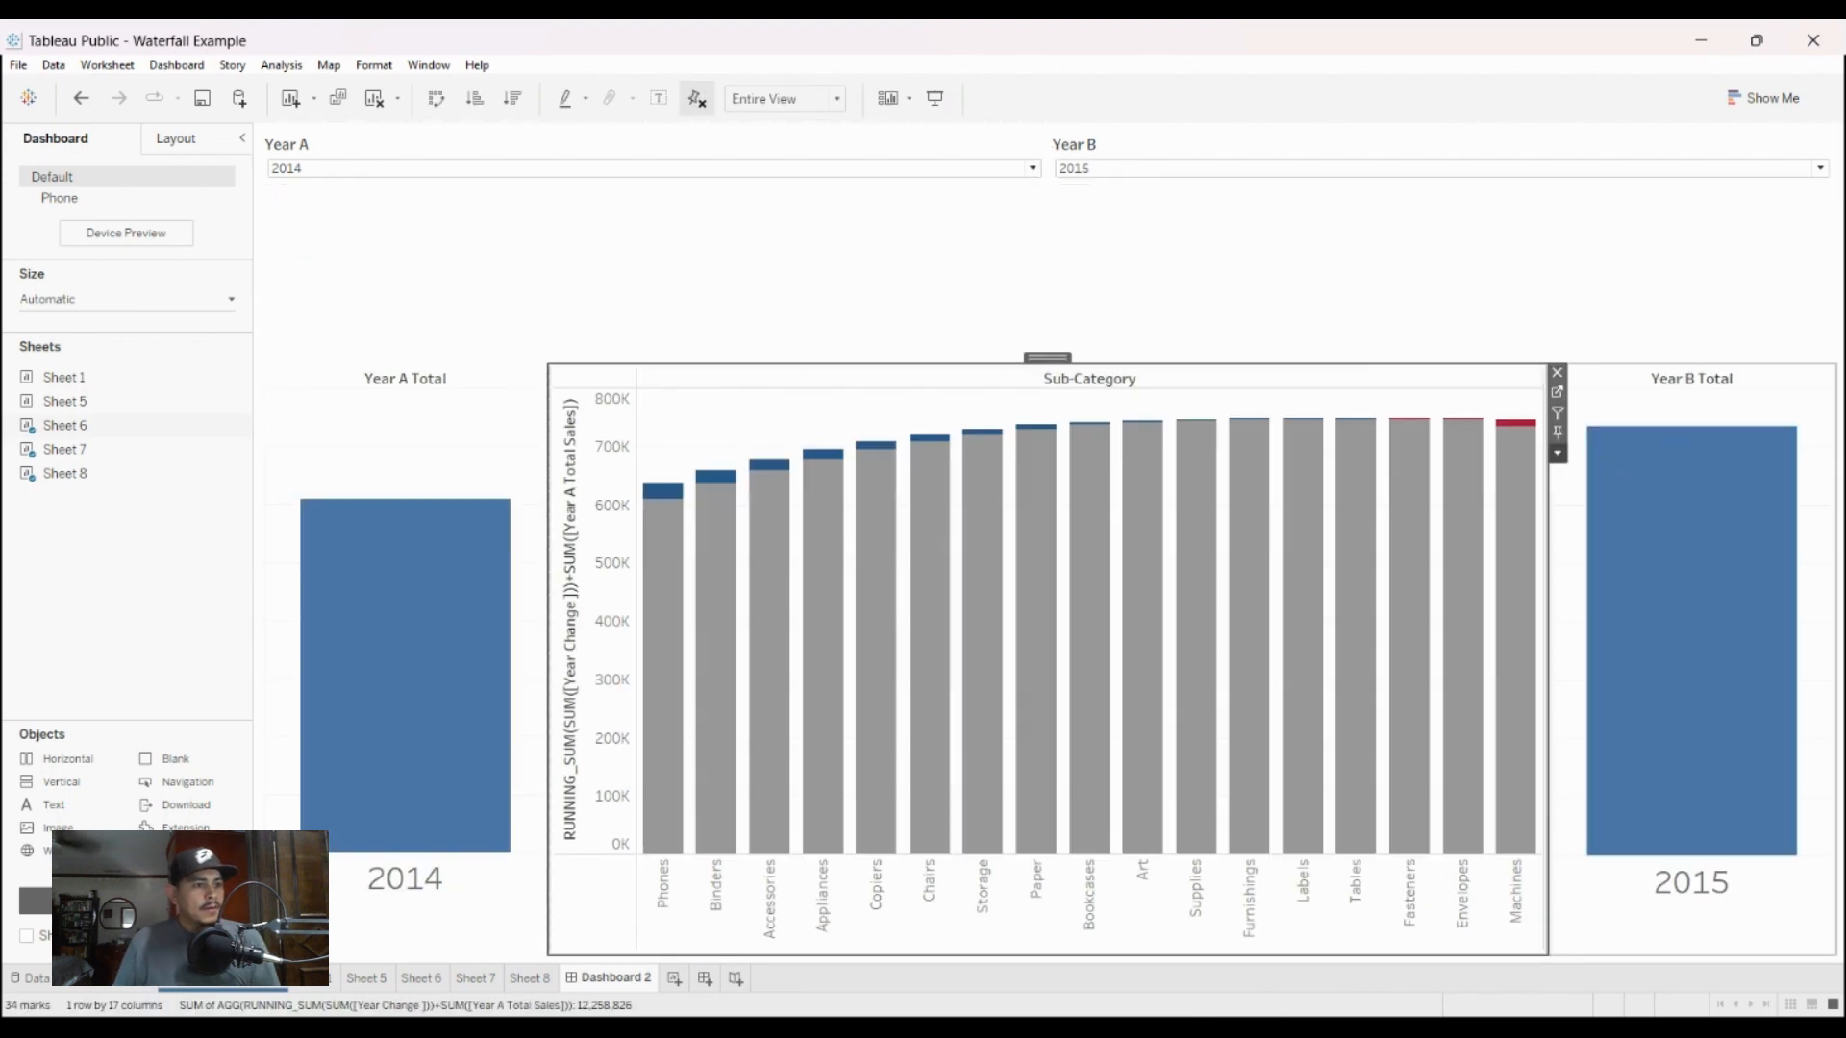
pyautogui.click(1463, 575)
pyautogui.click(1557, 454)
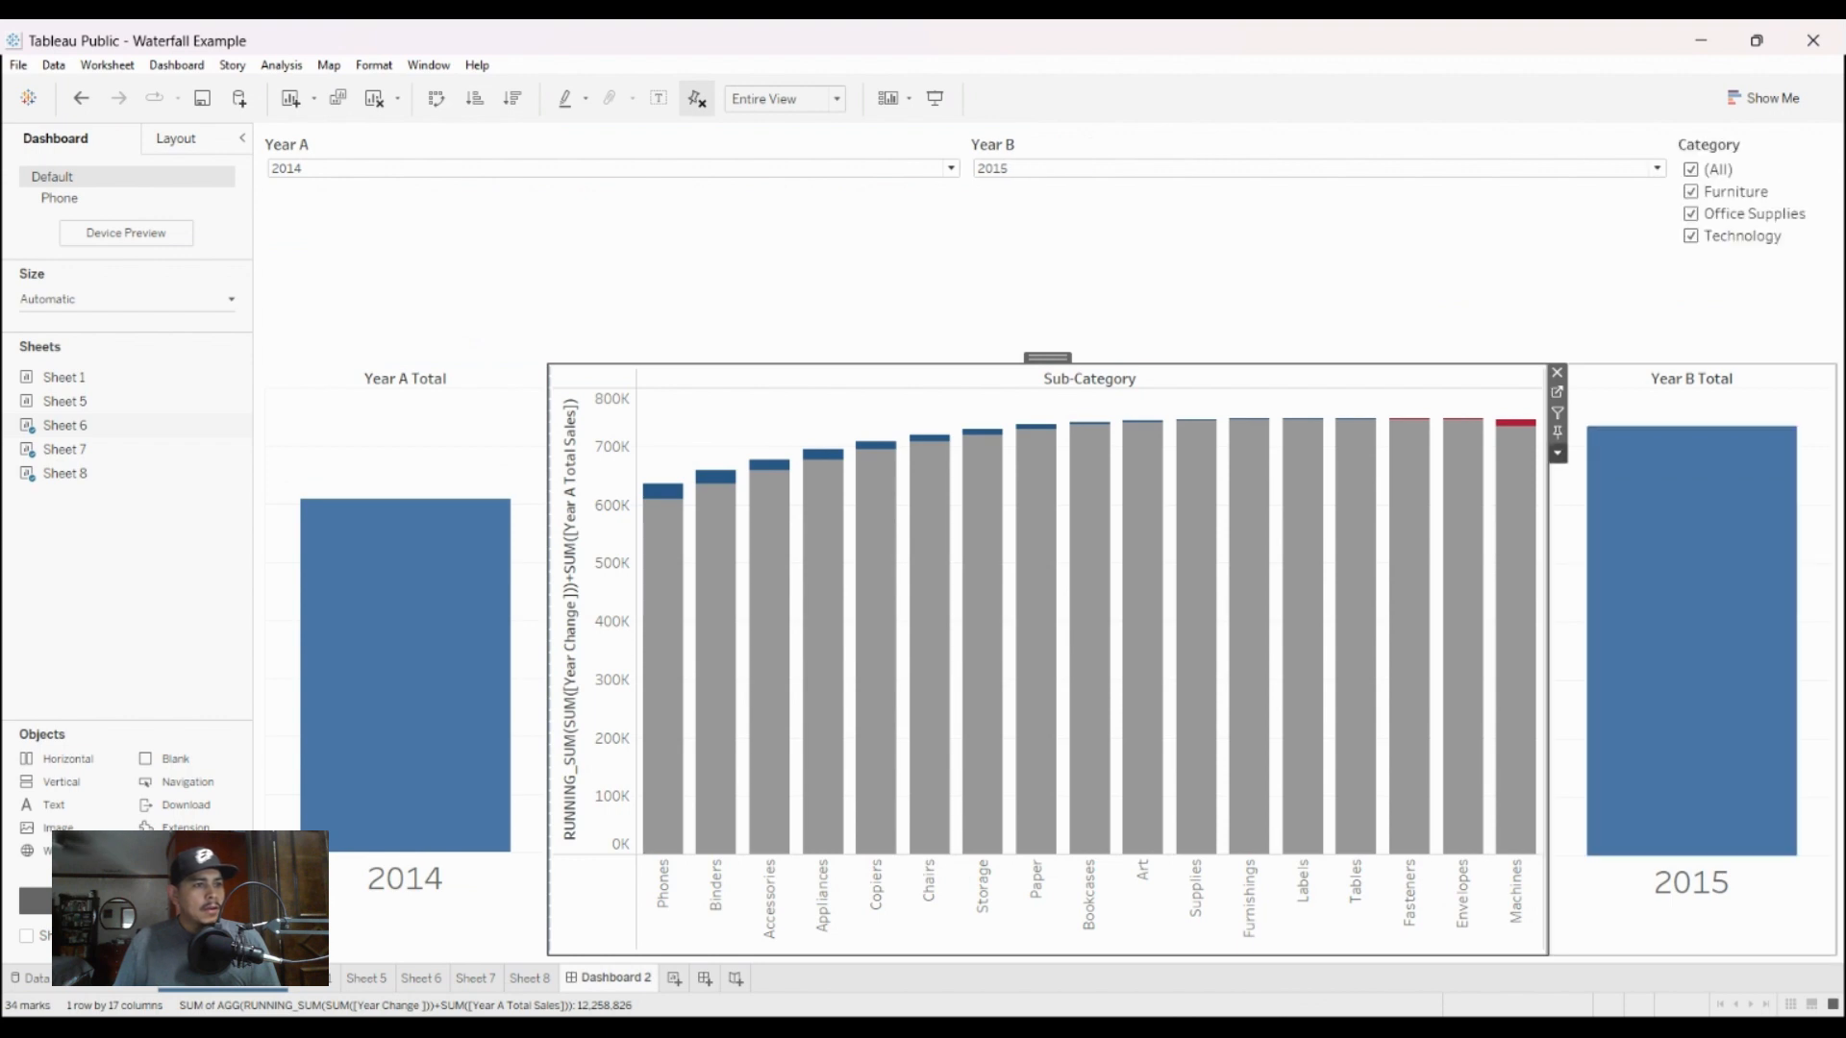
pyautogui.click(1593, 146)
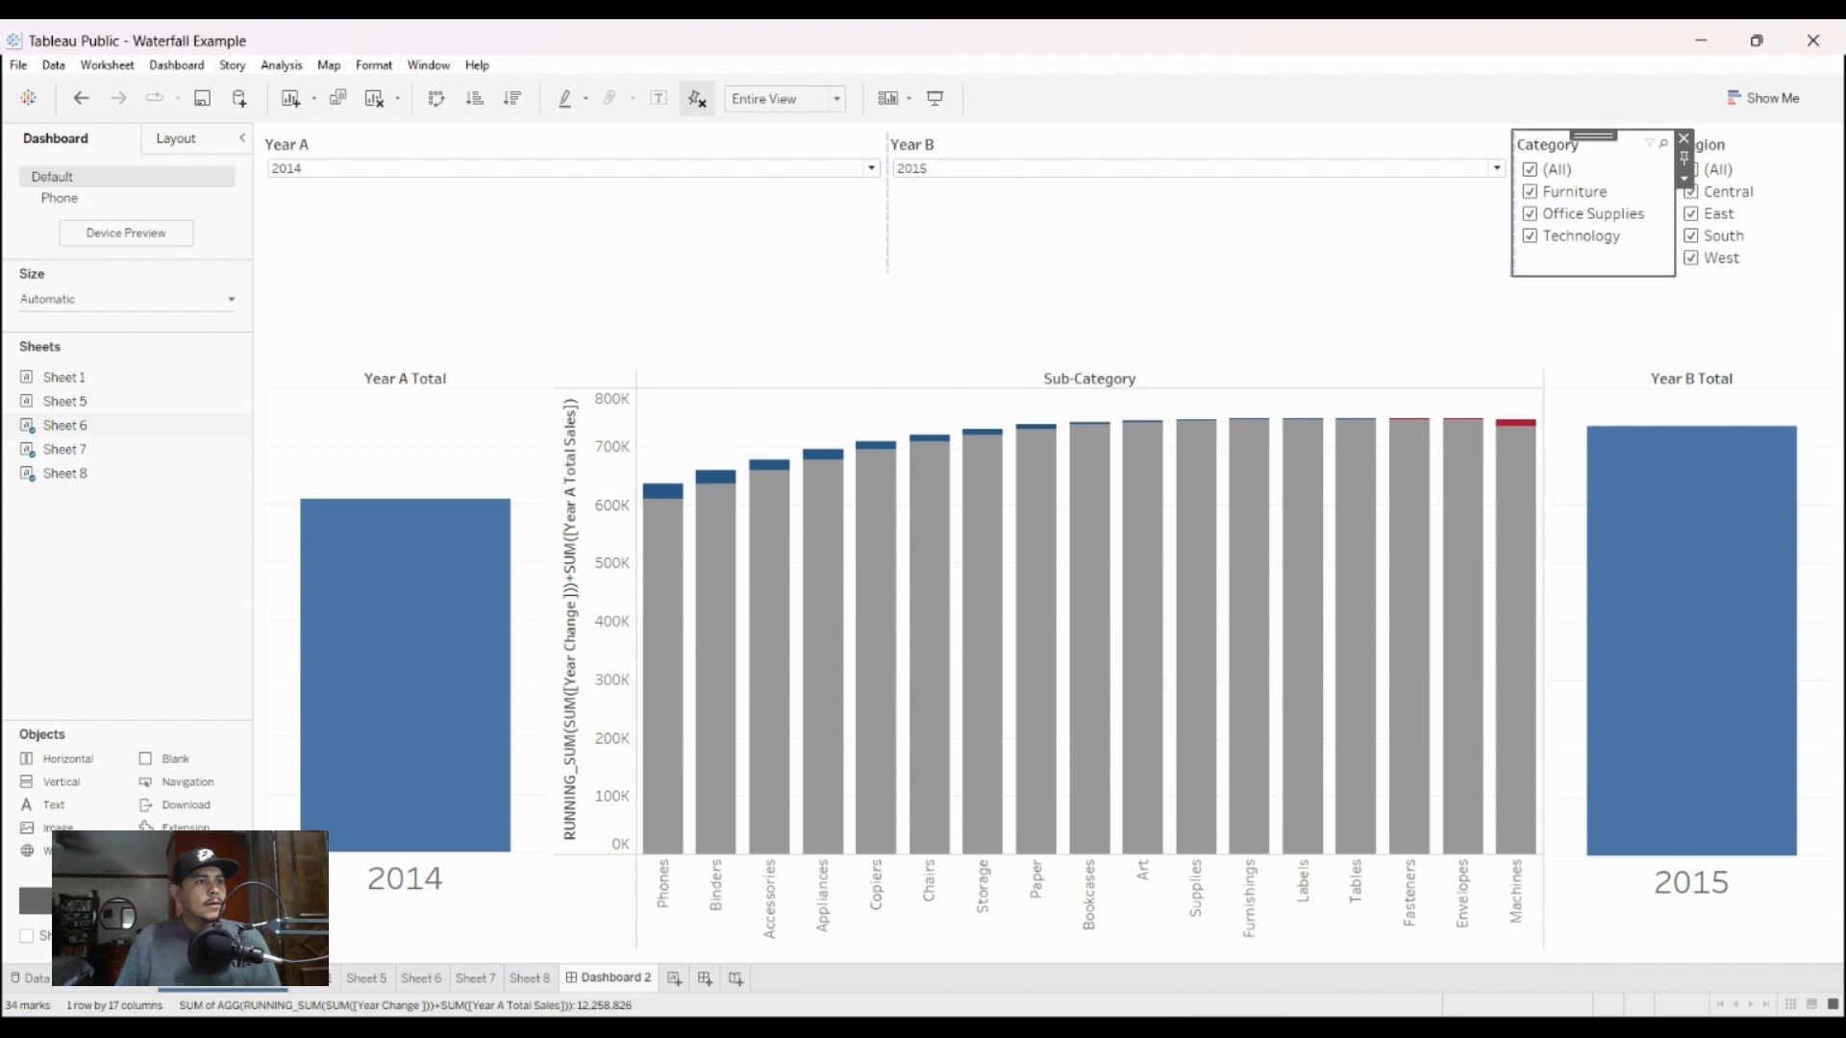
pyautogui.moveTo(1593, 129); pyautogui.dragTo(1145, 231)
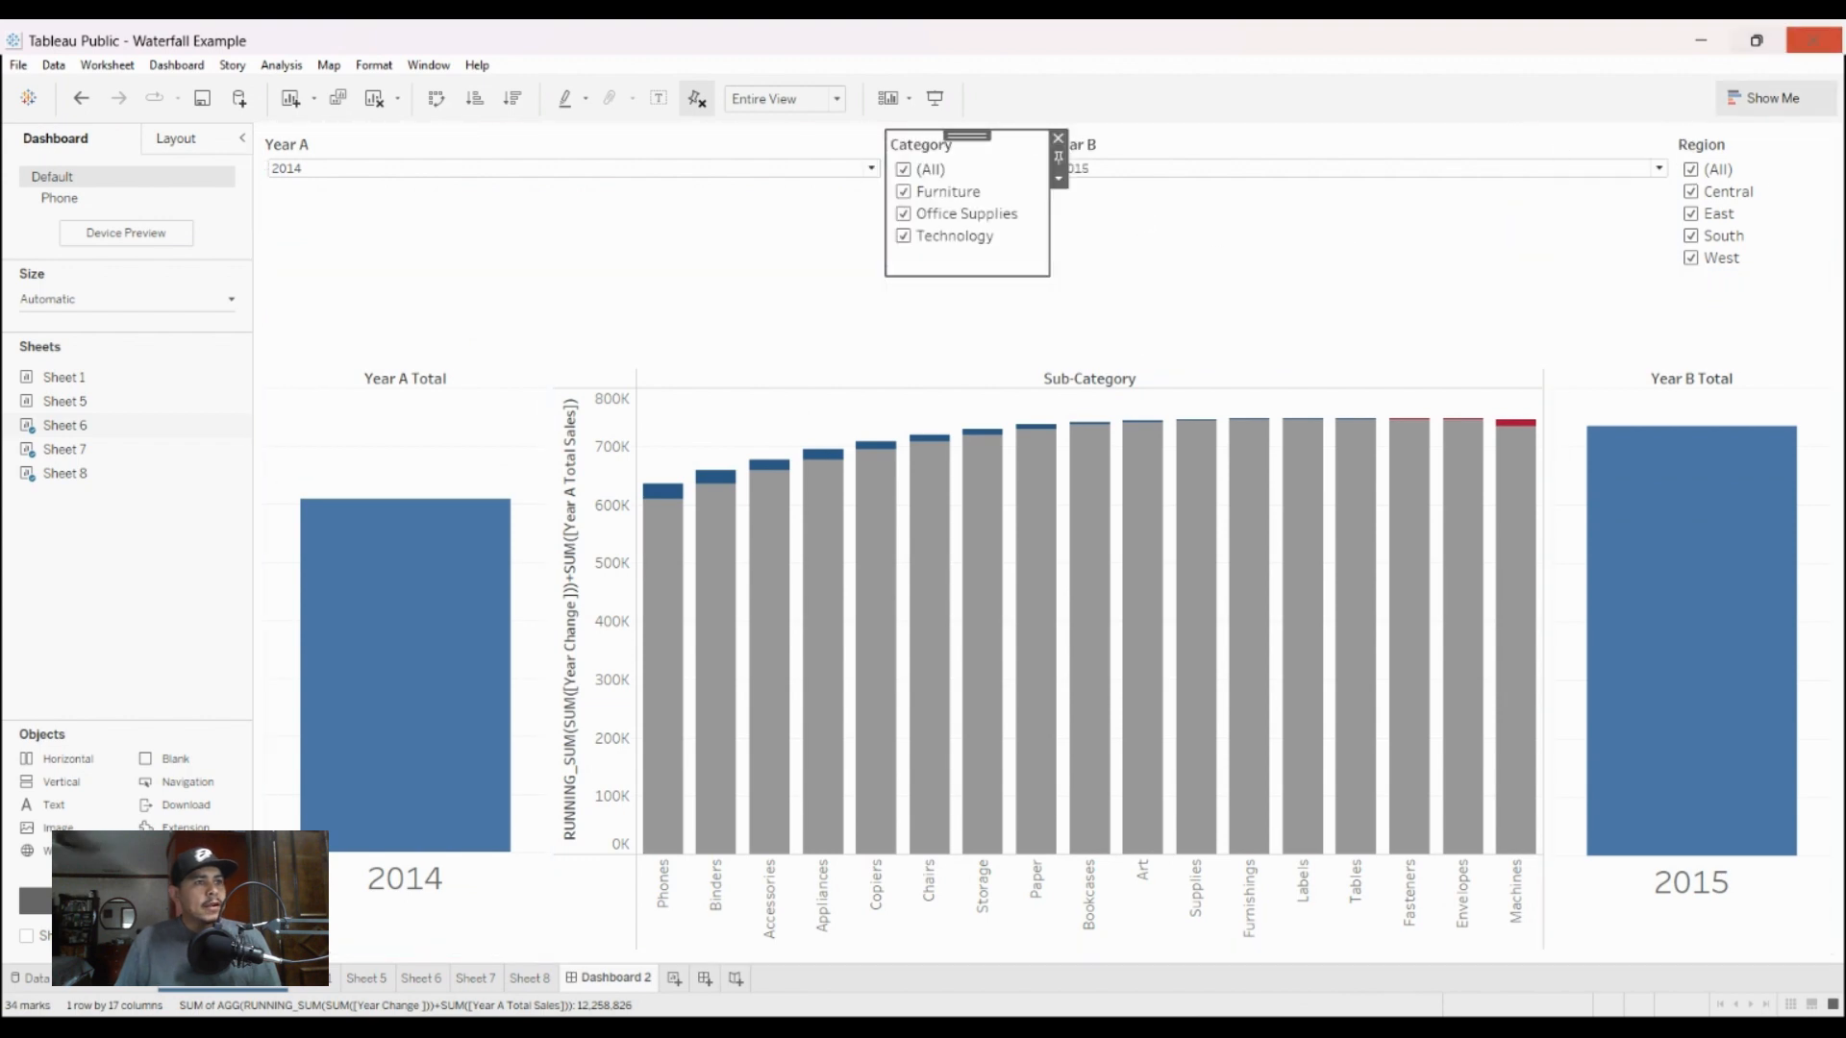
pyautogui.moveTo(1755, 136); pyautogui.dragTo(1265, 211)
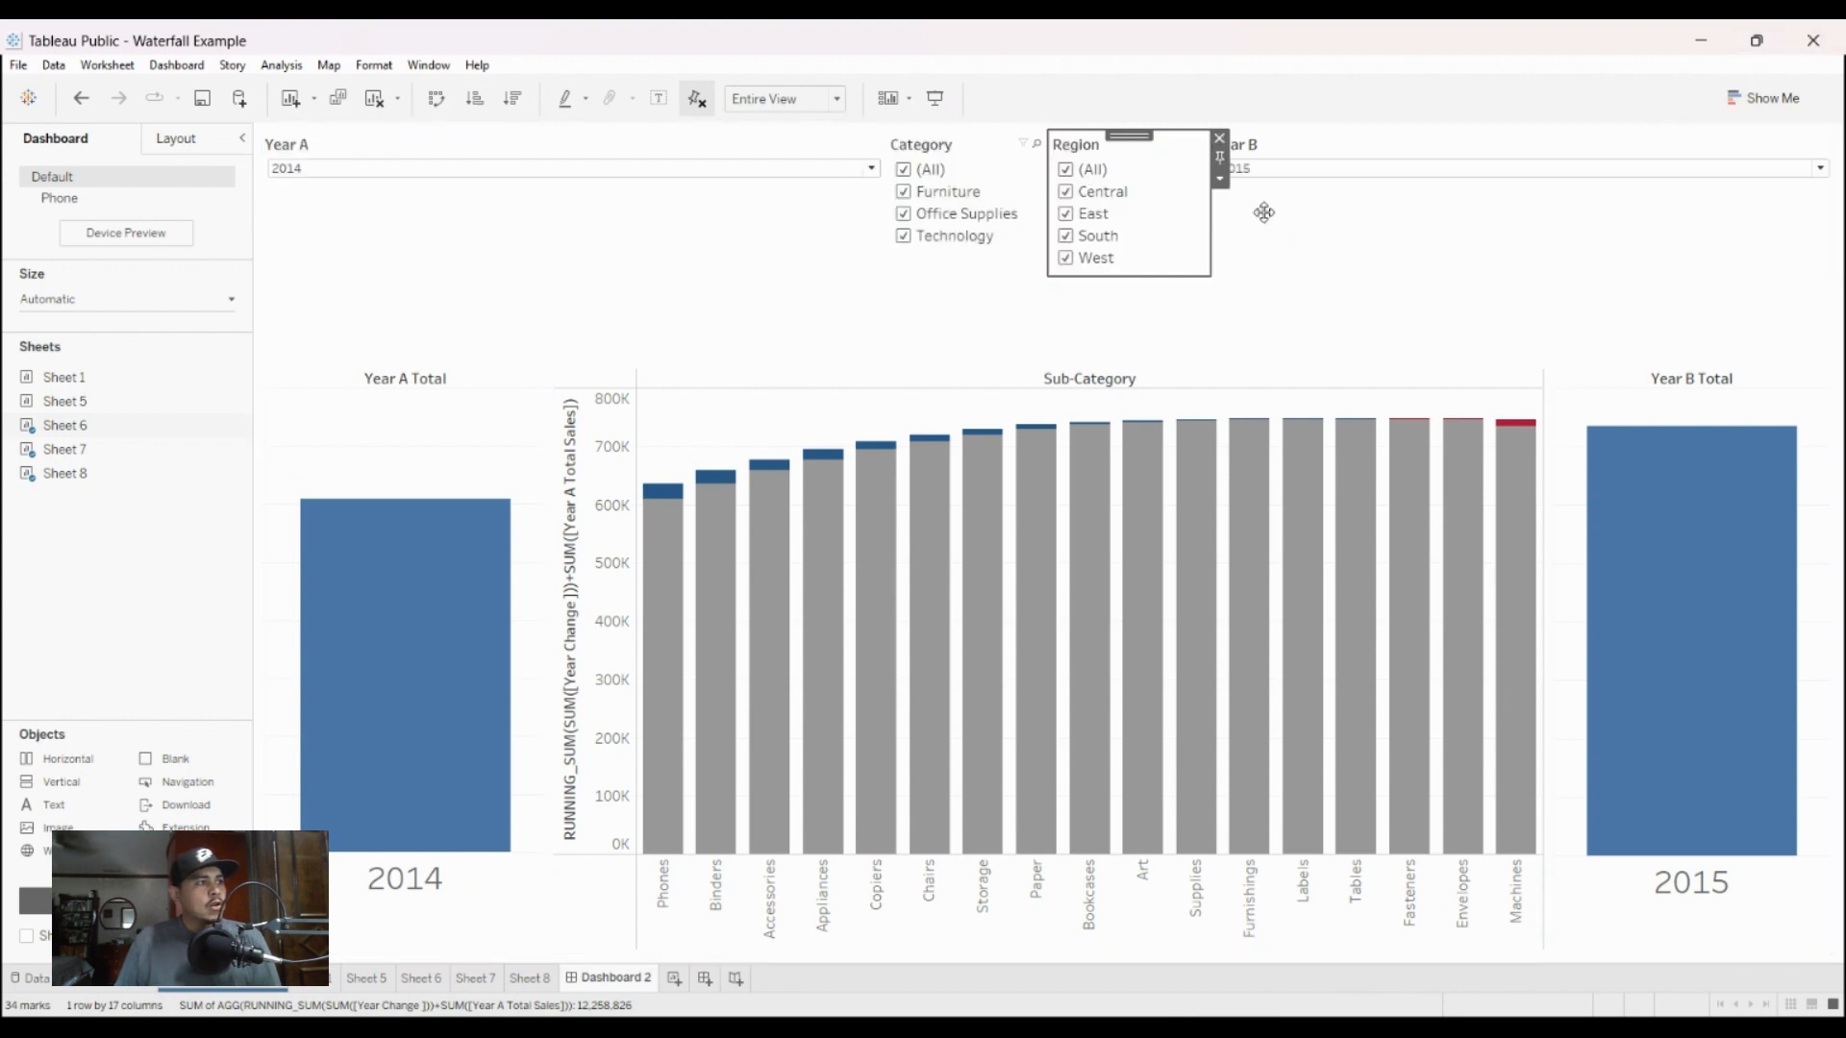
# Step: Change the Category and Region filters to dropdown lists and shrink their container row so the charts gain height
pyautogui.click(1024, 228)
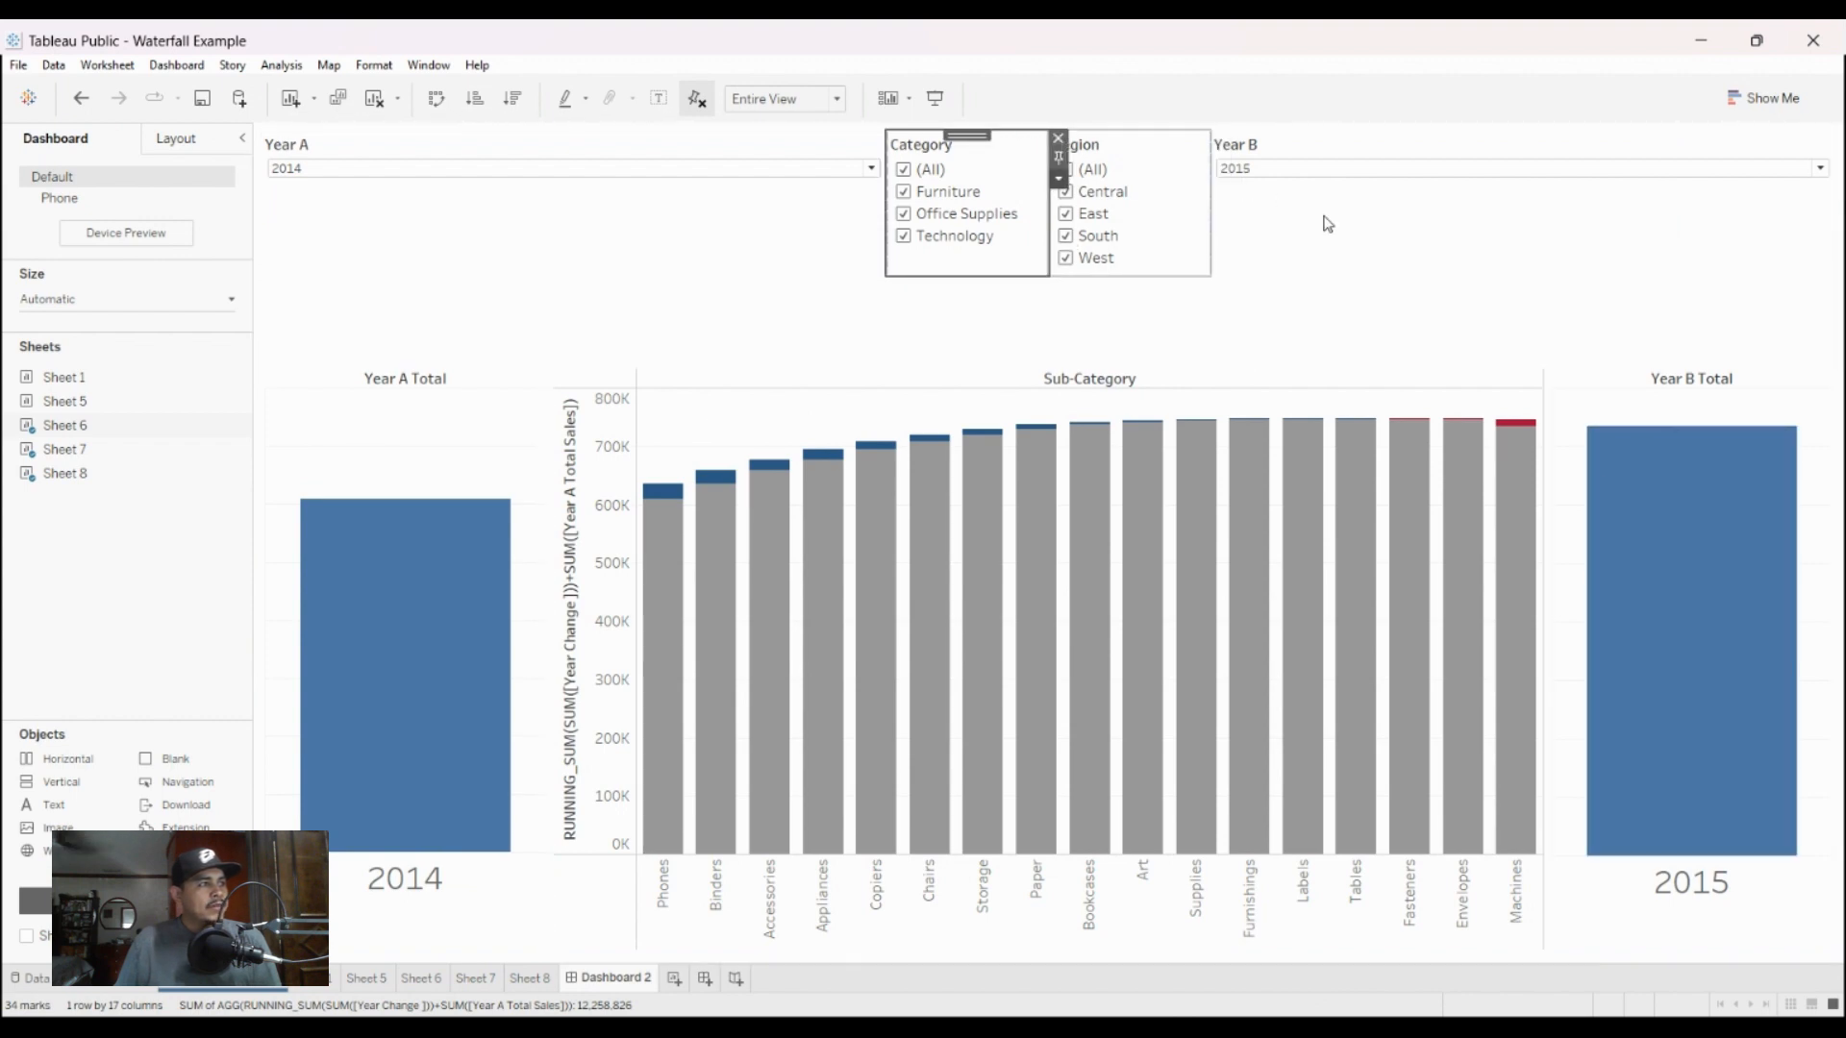
pyautogui.click(1128, 461)
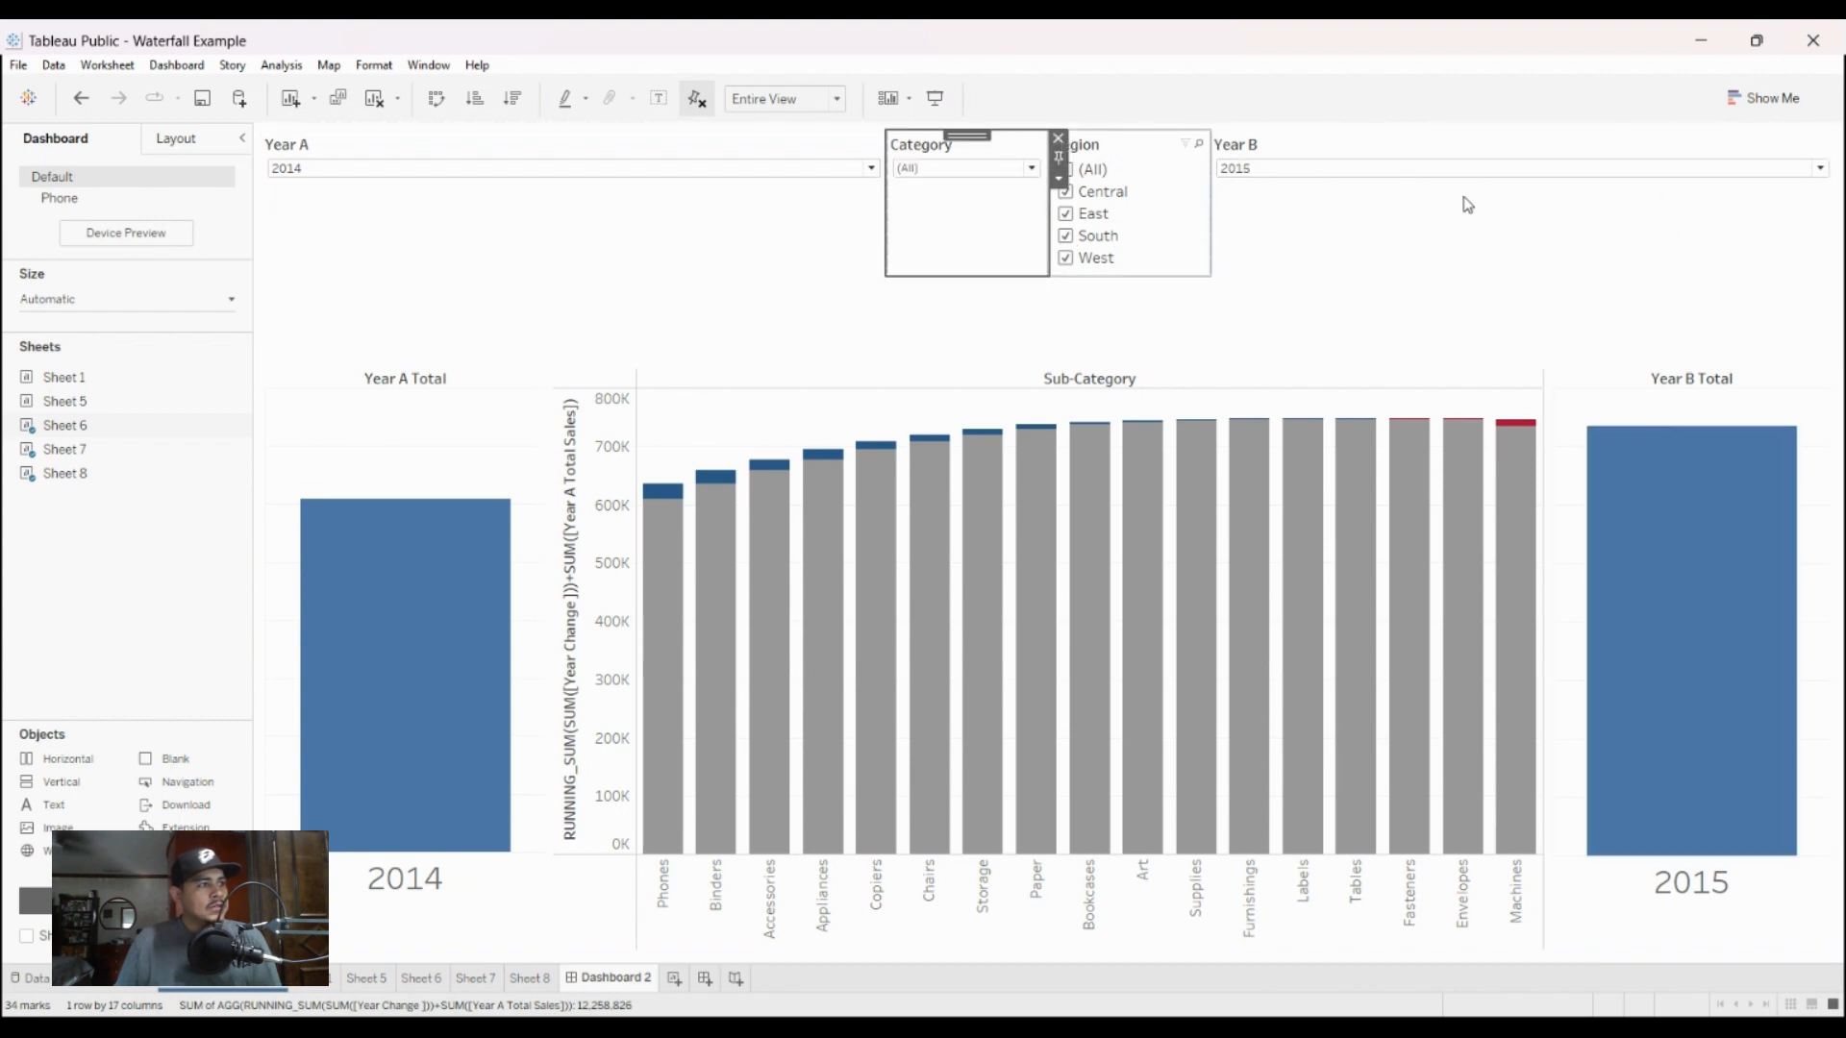
pyautogui.click(1185, 166)
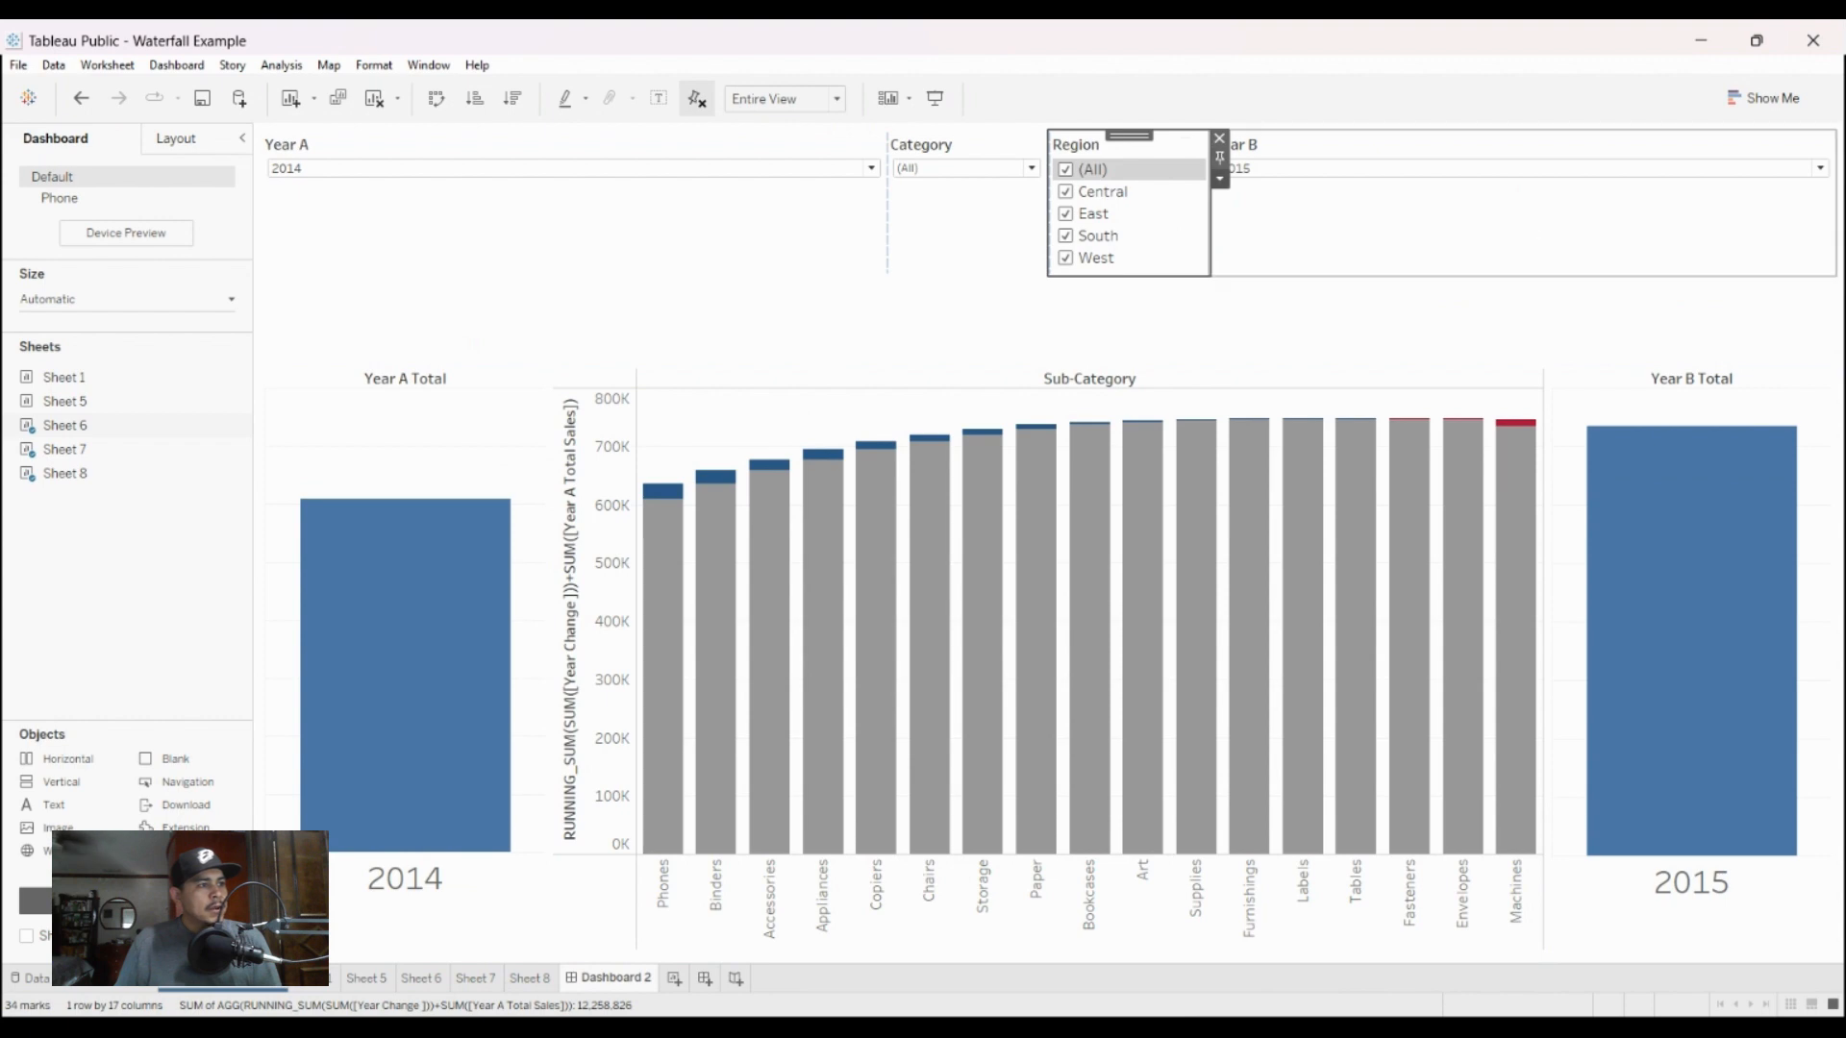
pyautogui.click(1292, 460)
pyautogui.click(1403, 348)
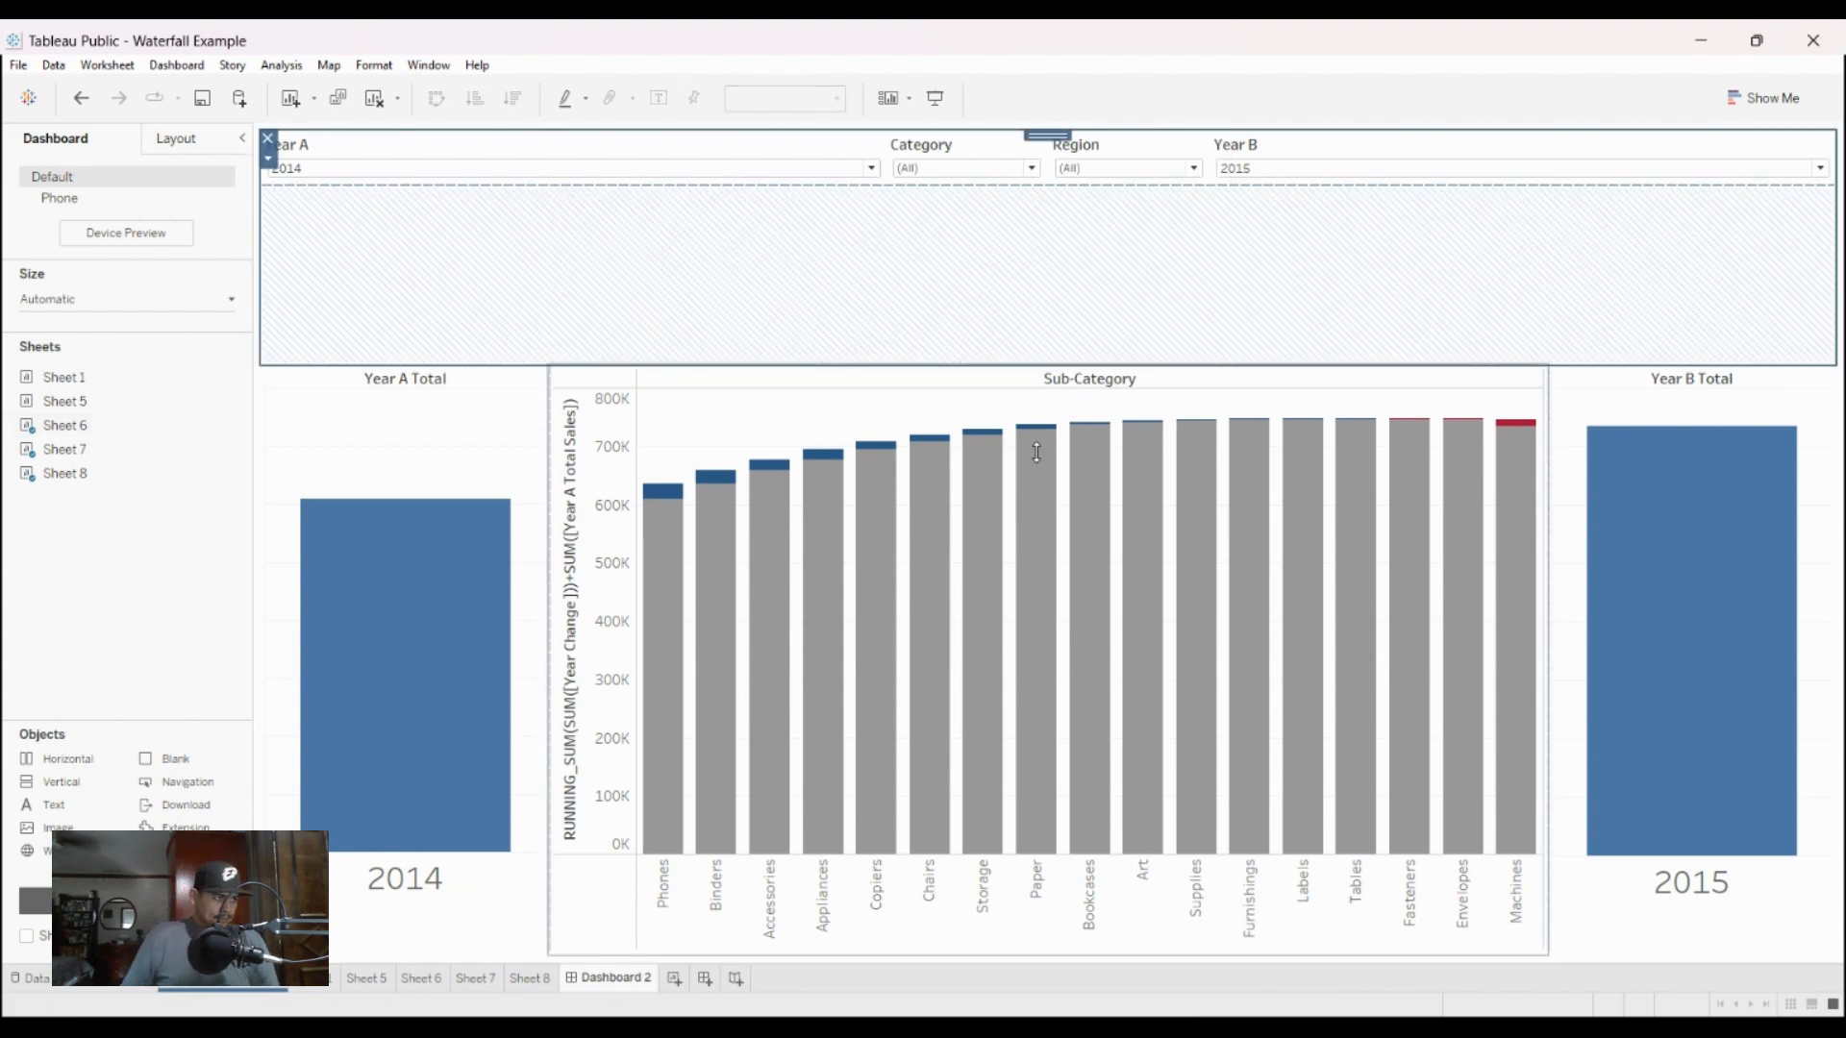
pyautogui.moveTo(1036, 452); pyautogui.dragTo(1059, 260)
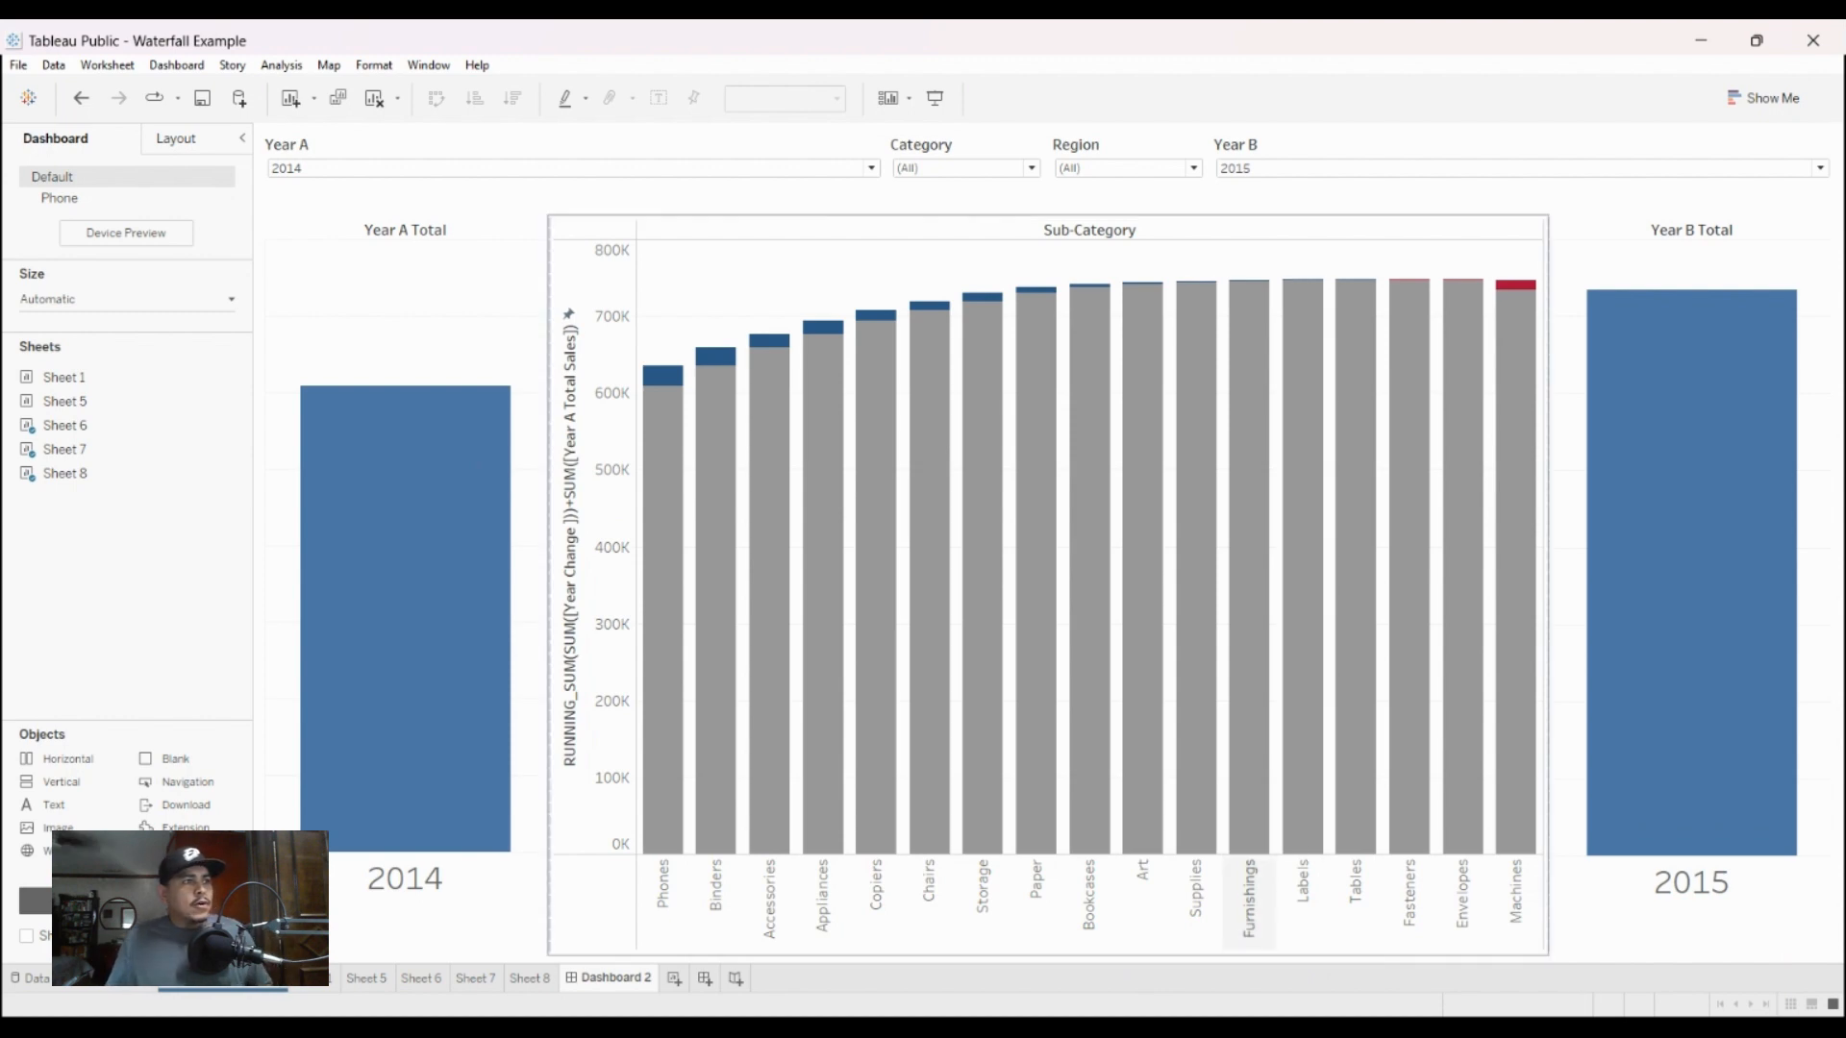
# Step: Set the Year A selector to 2012
pyautogui.click(871, 207)
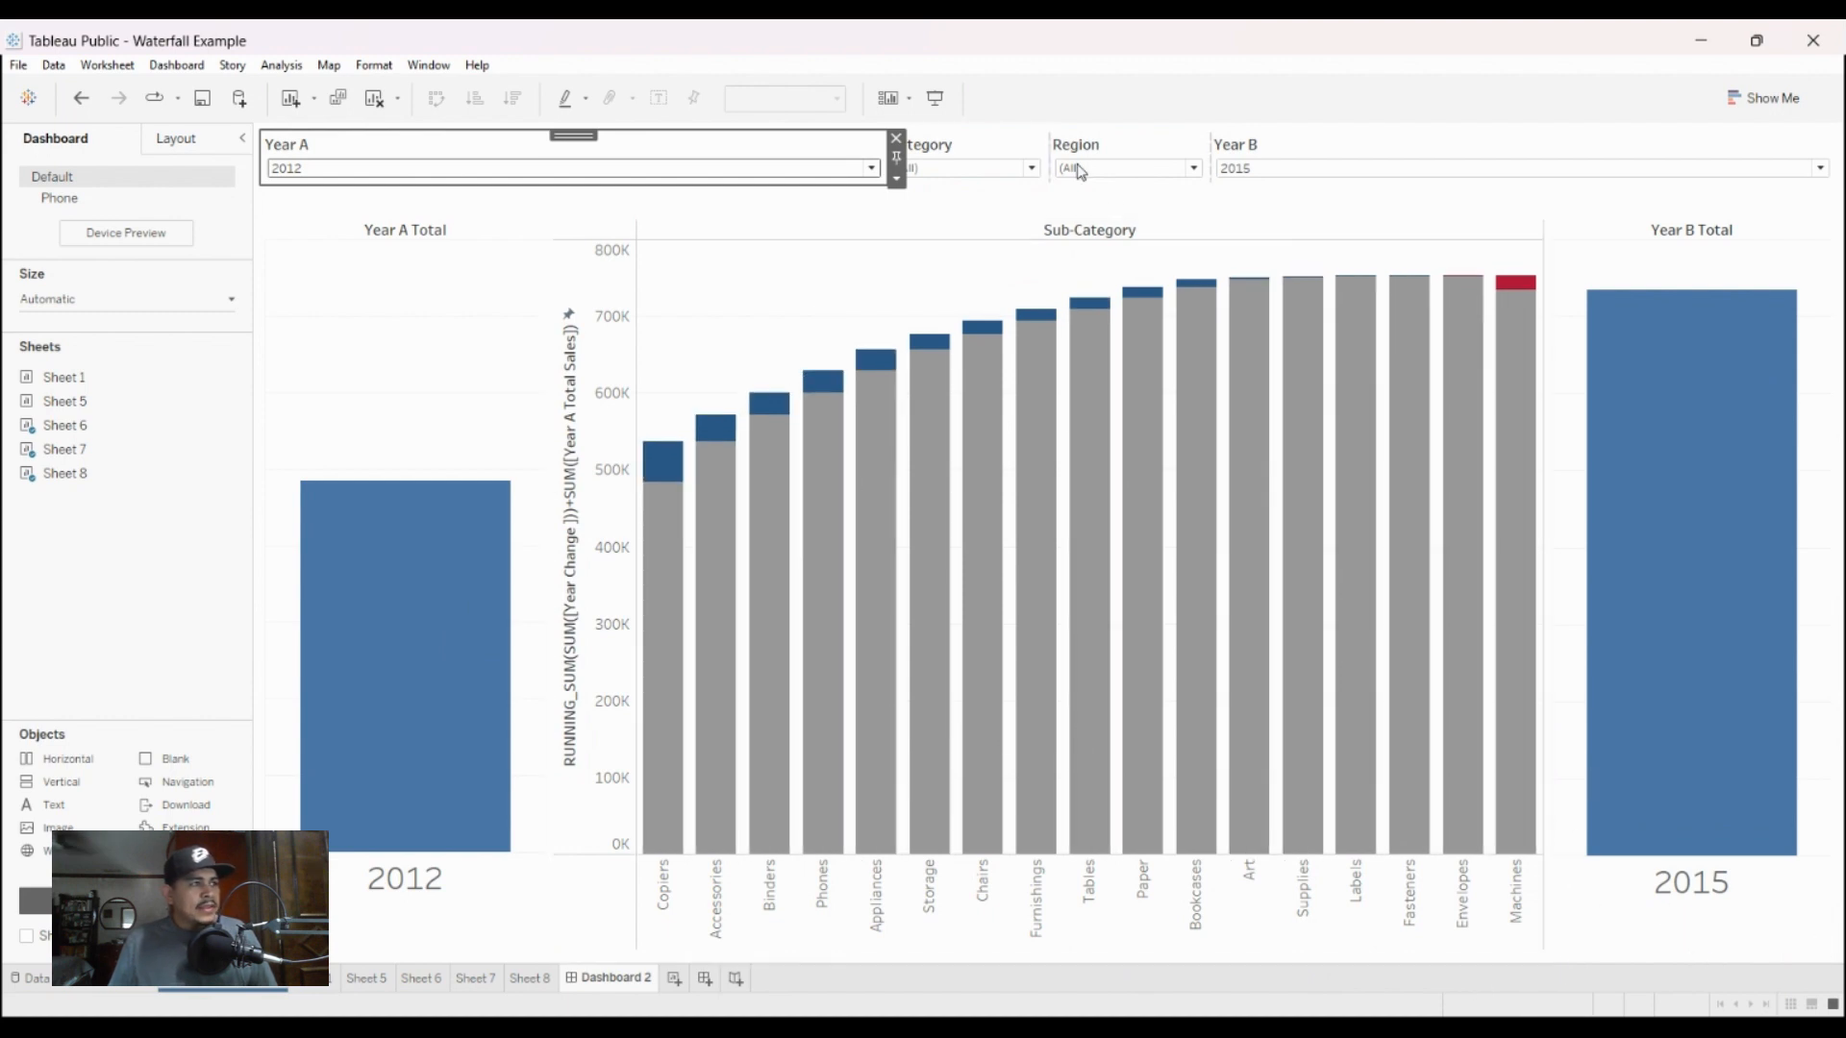
# Step: Filter Dashboard 2 to show only the West region
pyautogui.click(1125, 153)
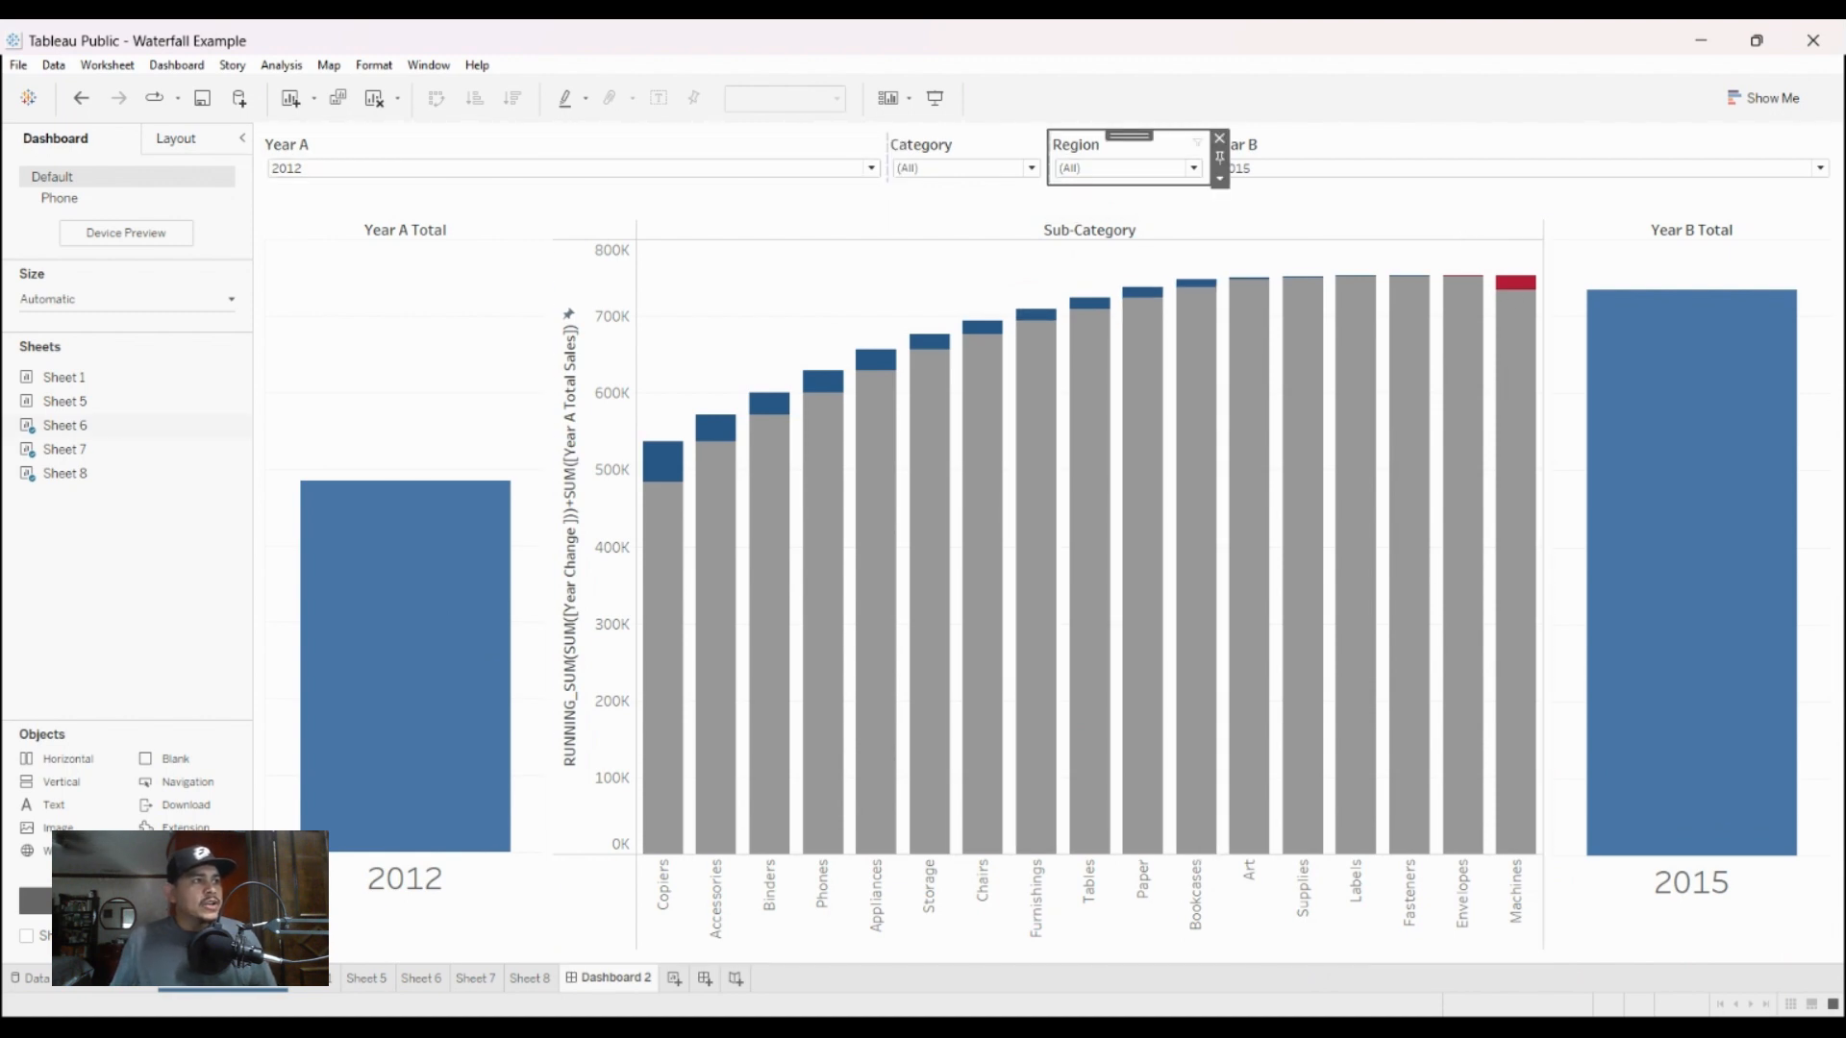
pyautogui.click(1065, 187)
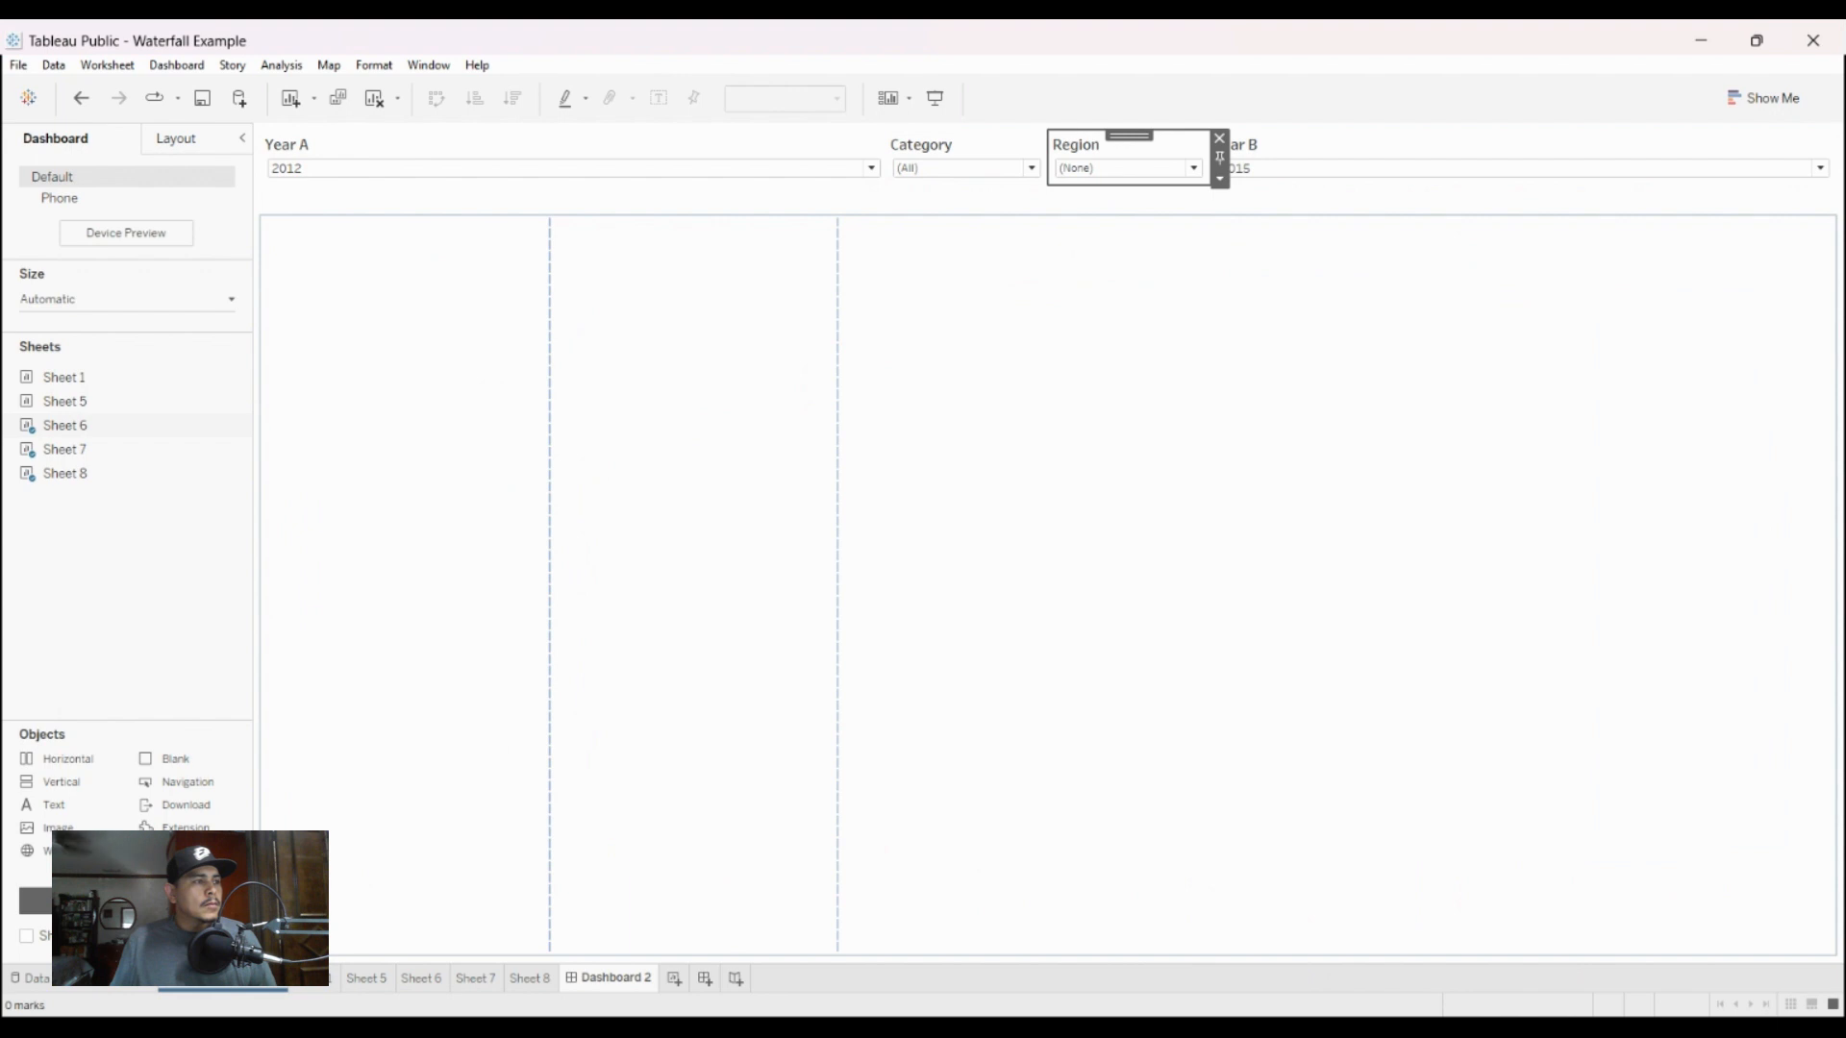
pyautogui.click(1065, 260)
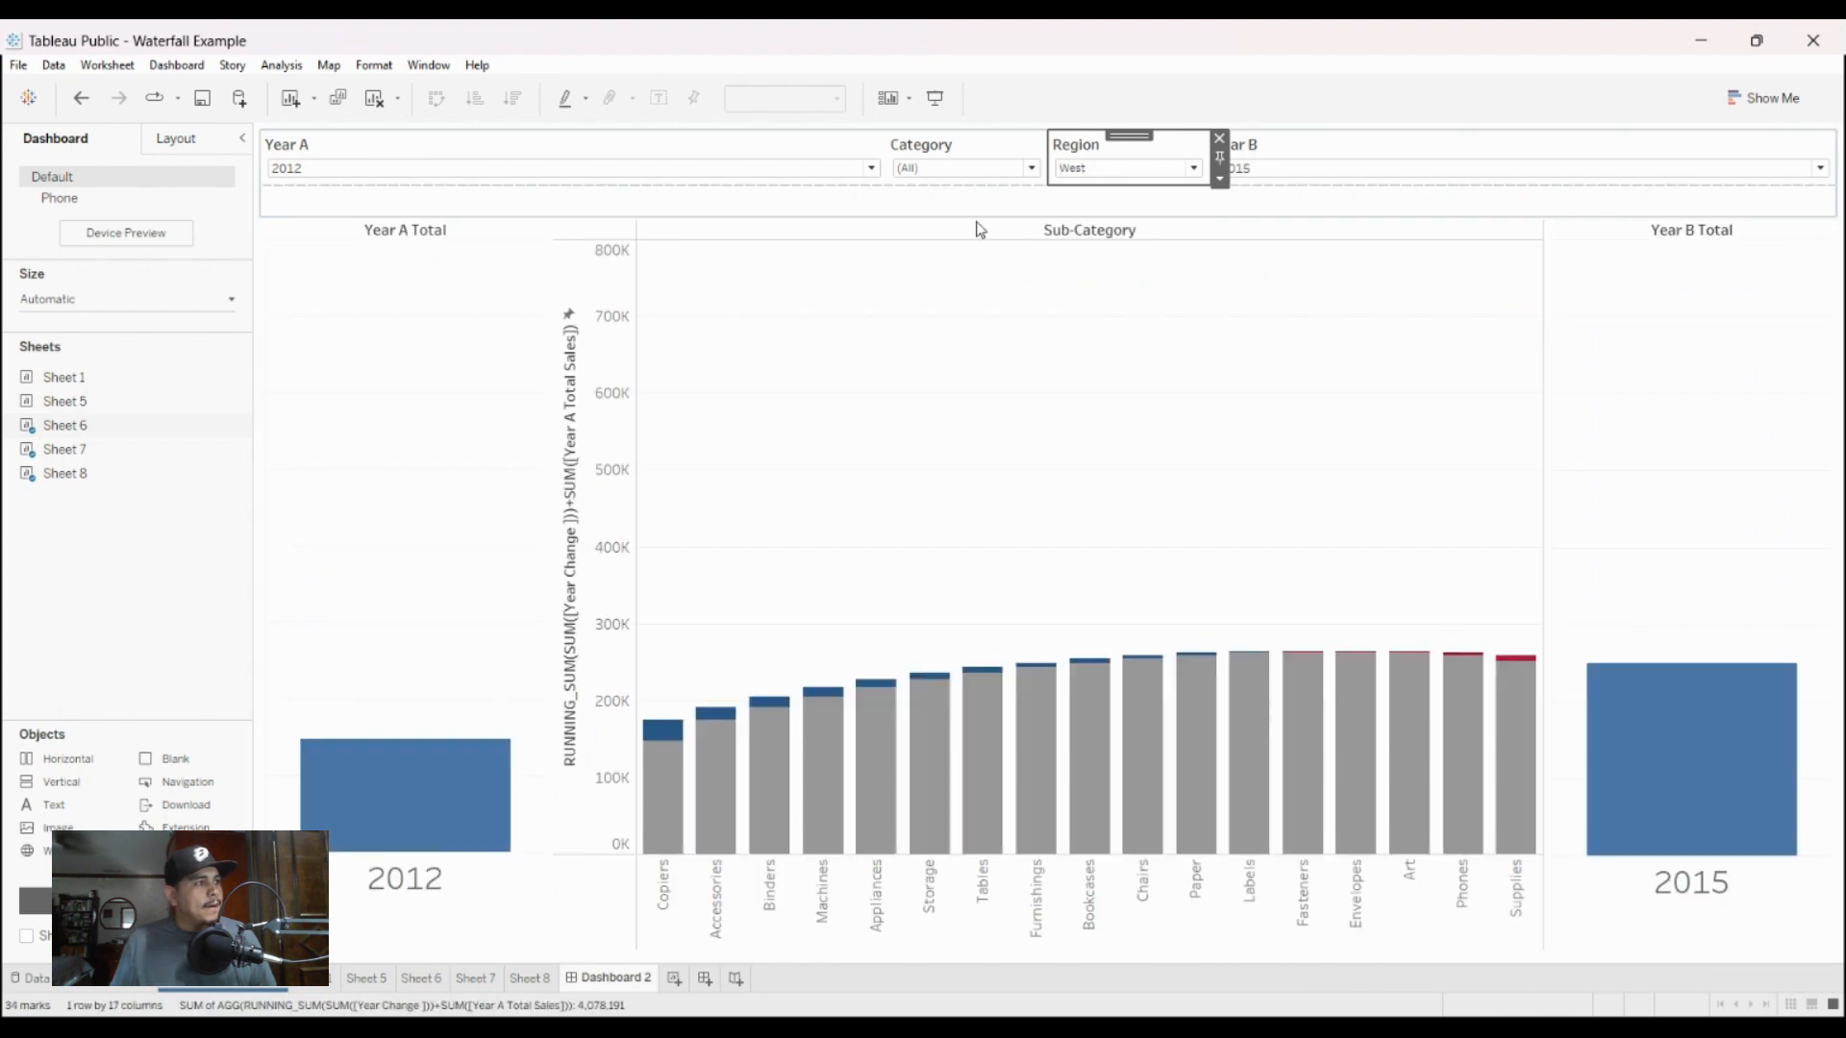
# Step: Filter the dashboard to only the Furniture category, keeping that selection after undoing and redoing it
pyautogui.click(1030, 168)
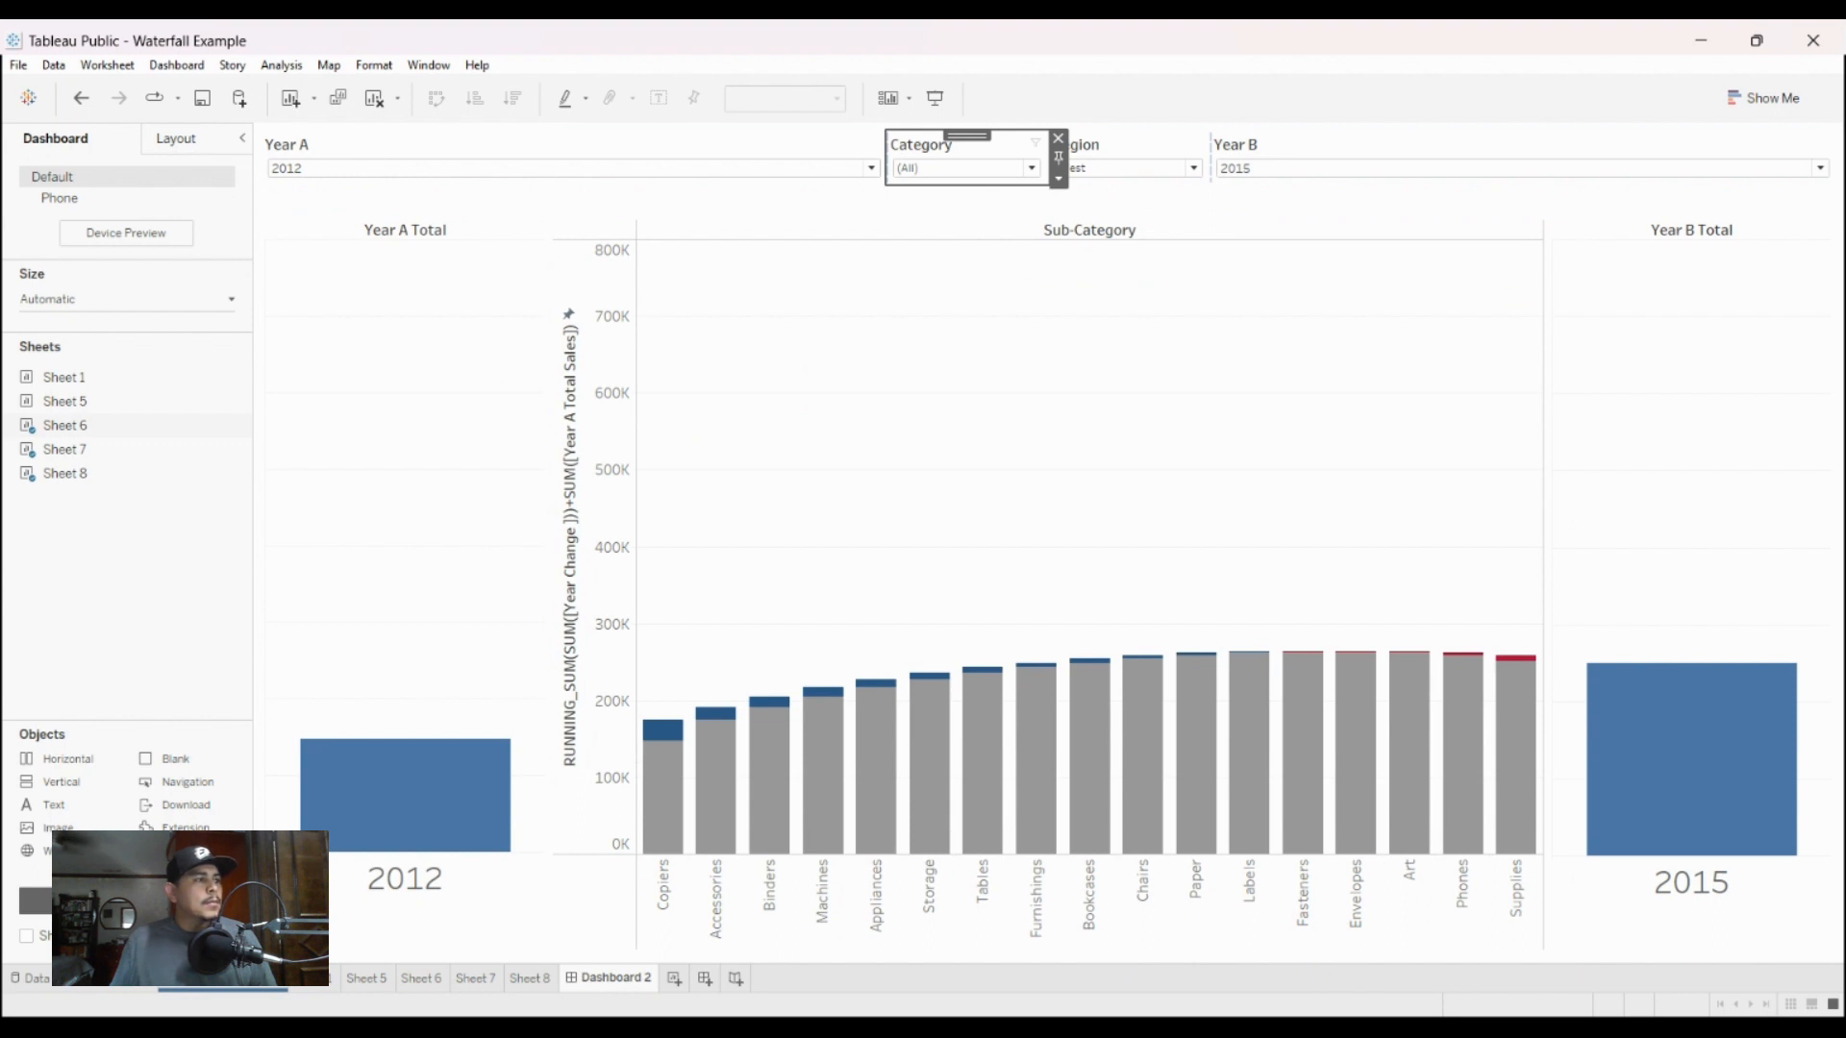
pyautogui.click(904, 188)
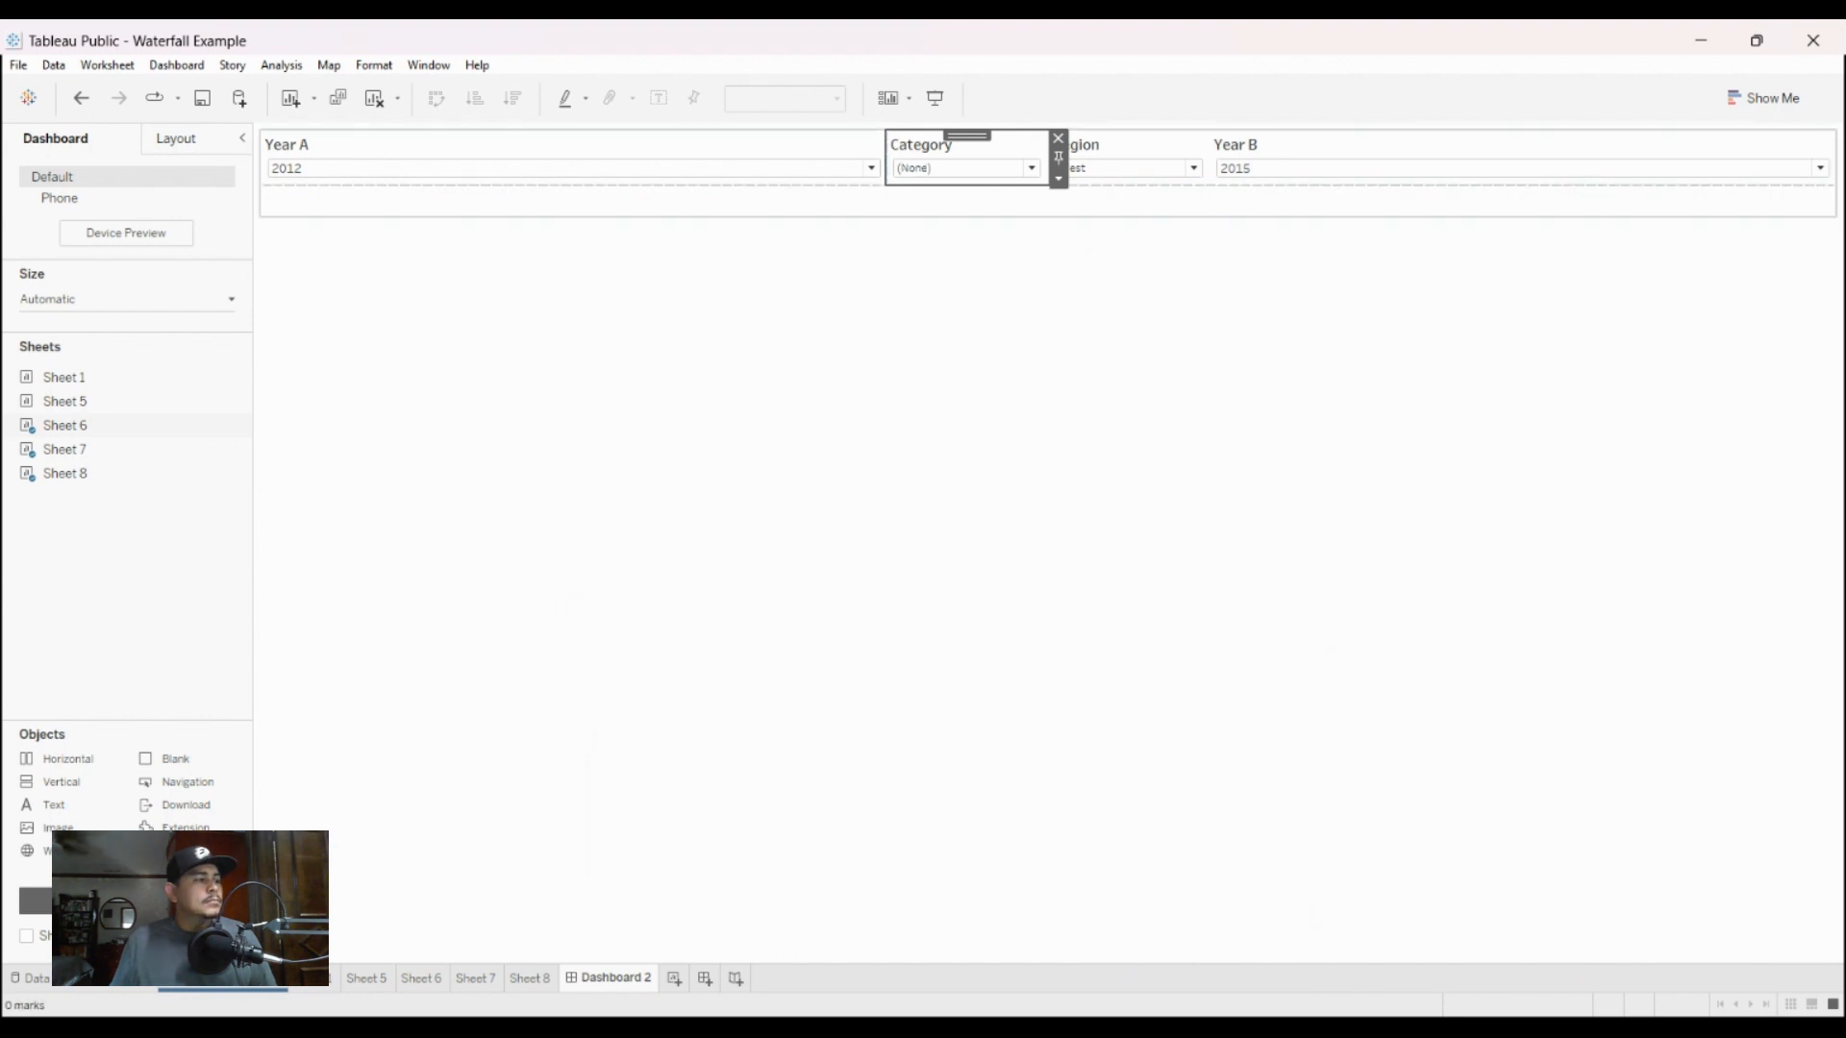
pyautogui.click(904, 206)
pyautogui.hotkey('ctrl', 'z')
pyautogui.hotkey('ctrl', 'y')
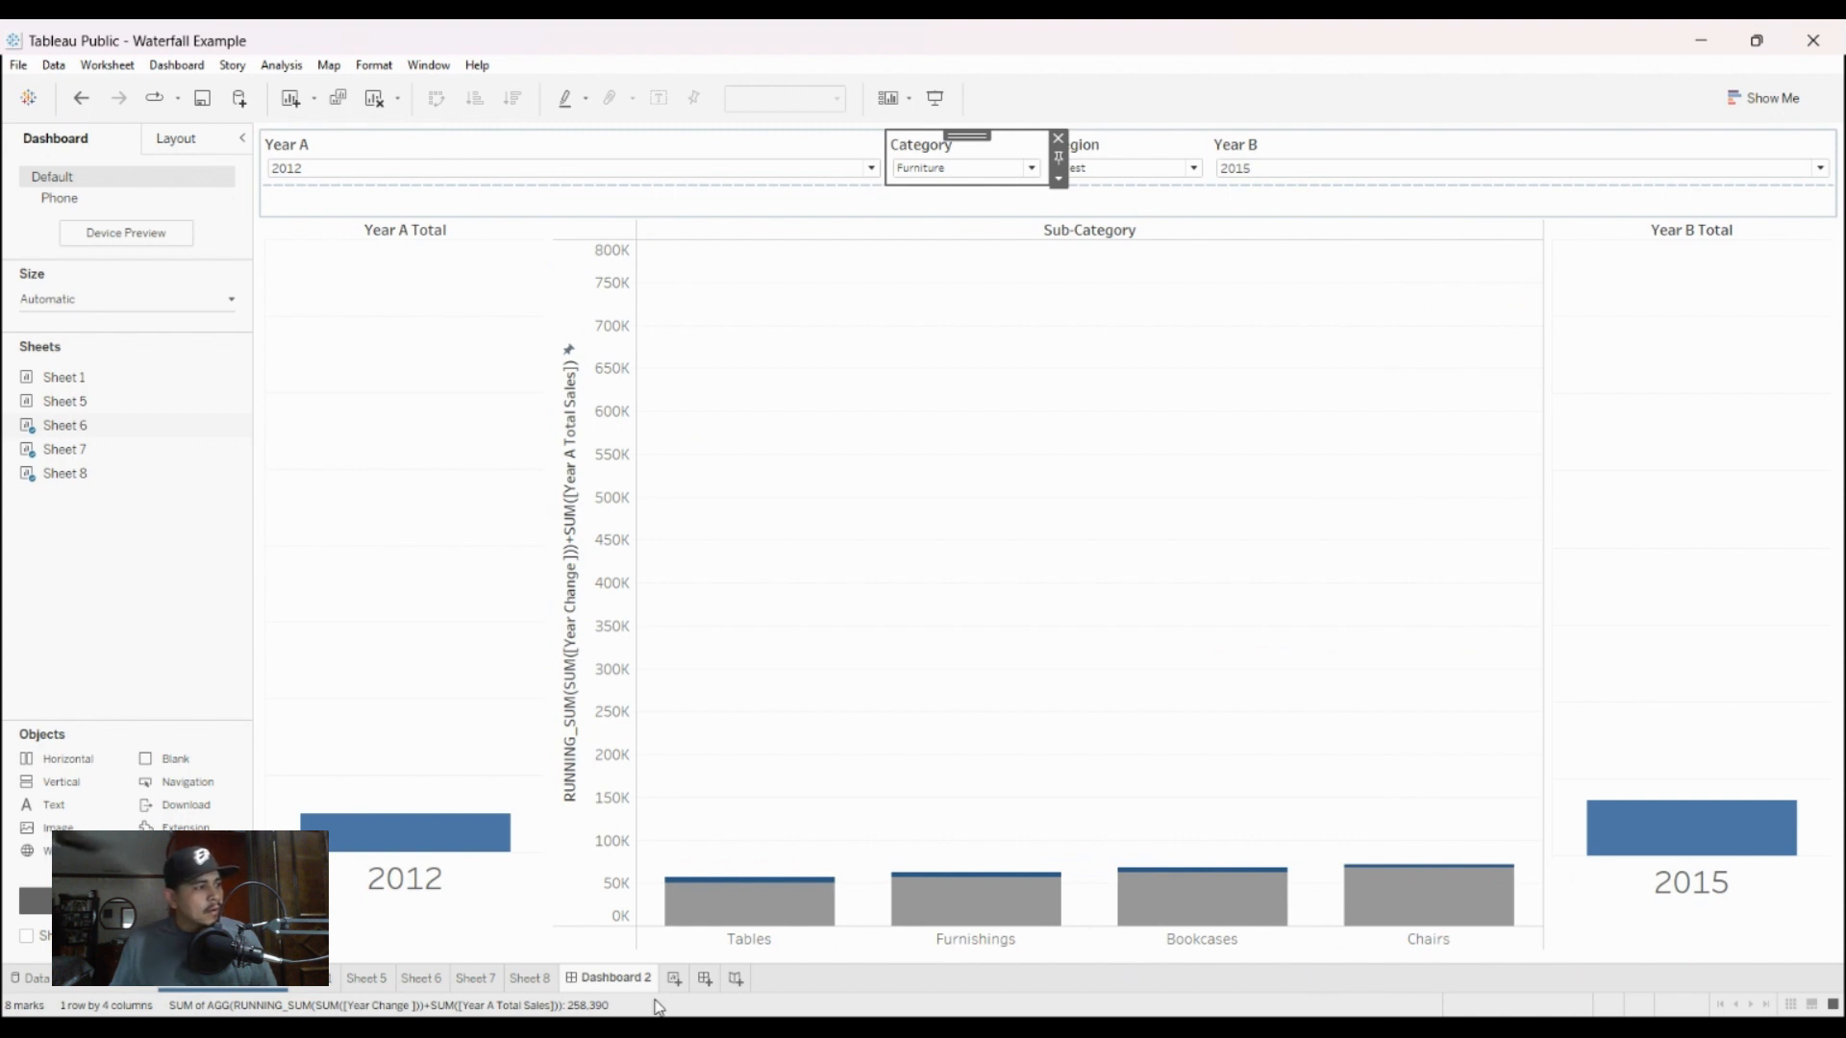
# Step: Hide the vertical axis of the Sub-Category waterfall chart on the dashboard
pyautogui.click(608, 740)
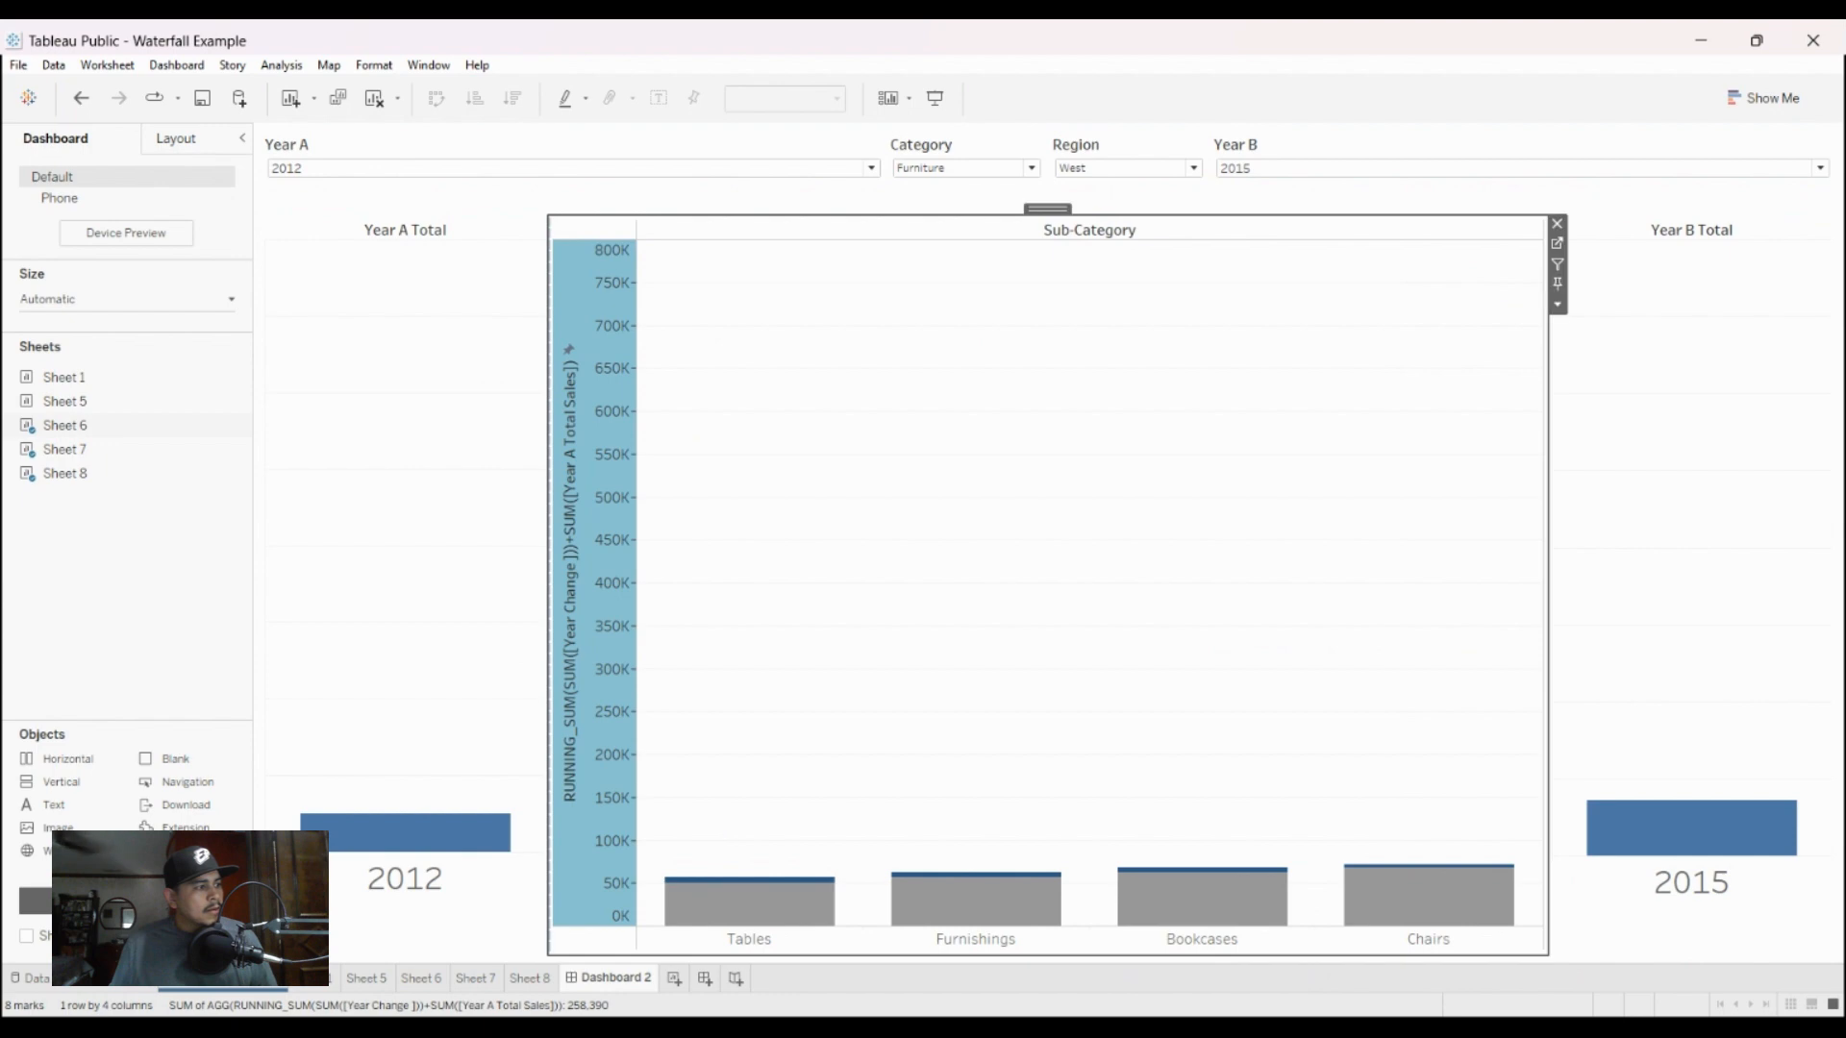
pyautogui.press('Delete')
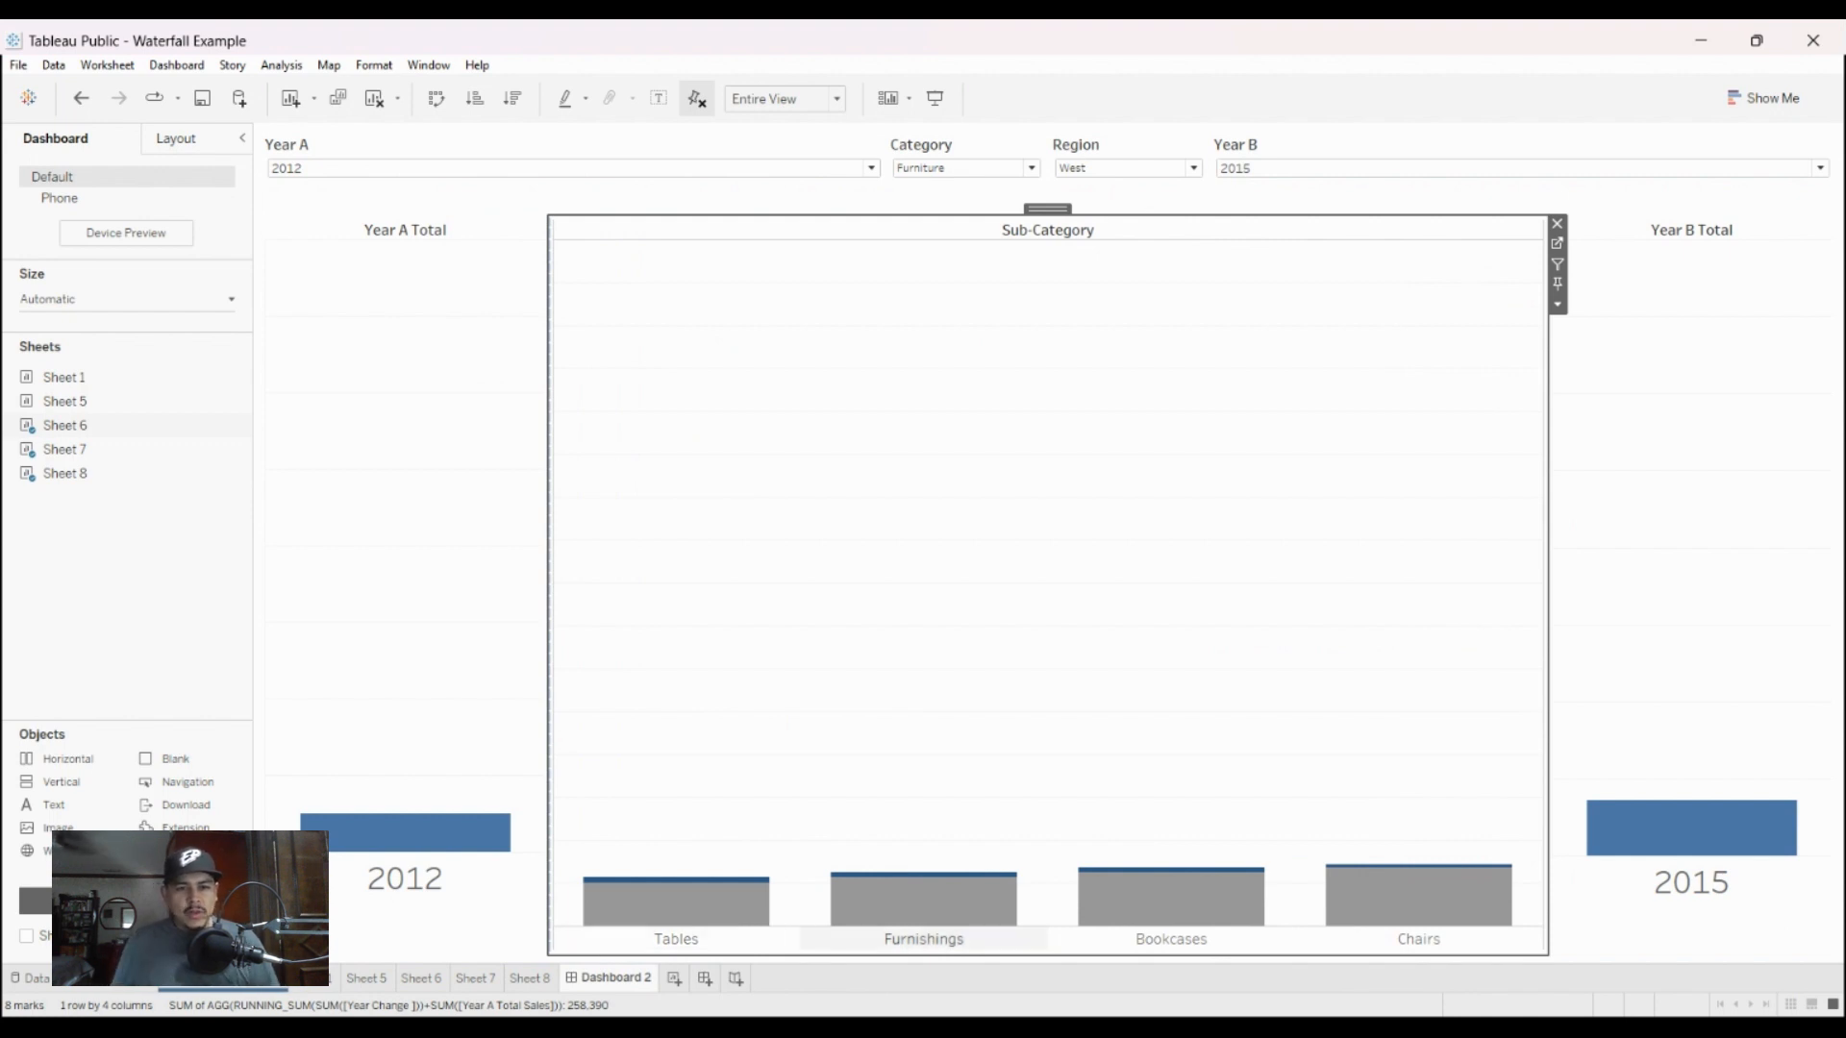
# Step: Reset the Category and Region filters to (All)
pyautogui.click(971, 158)
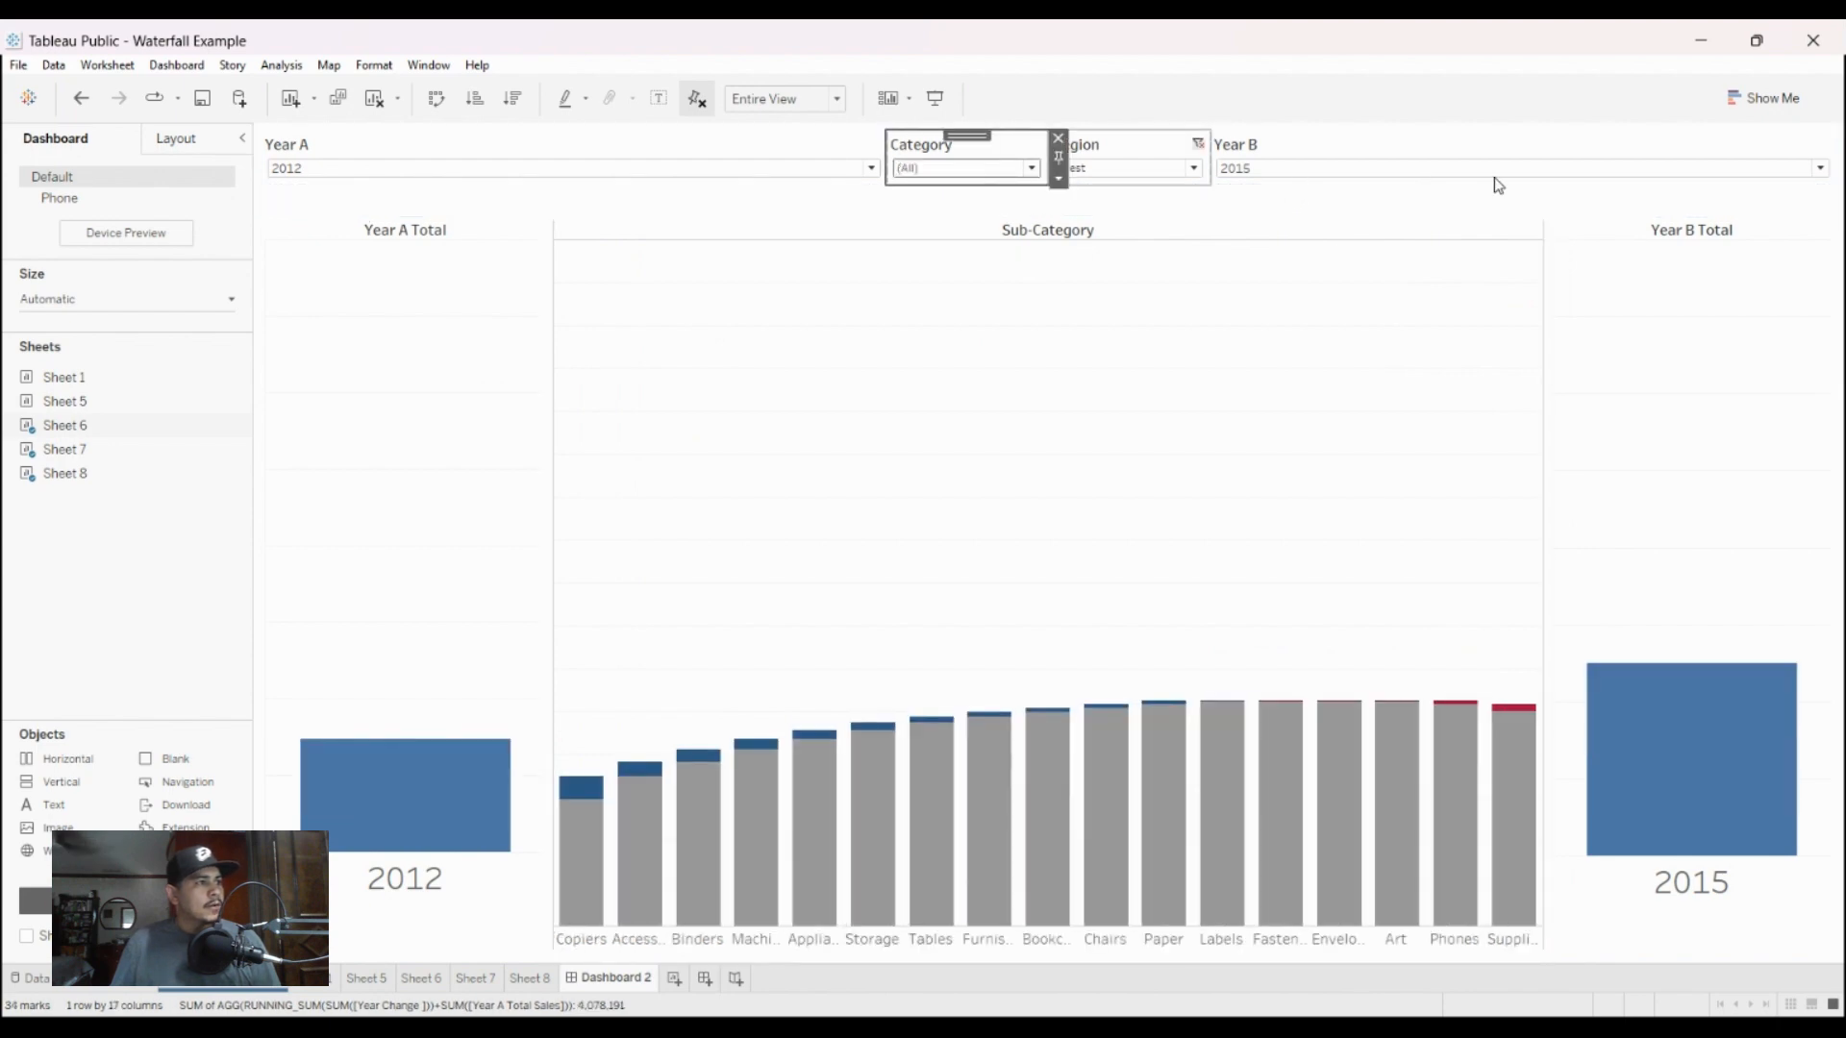
pyautogui.click(1198, 143)
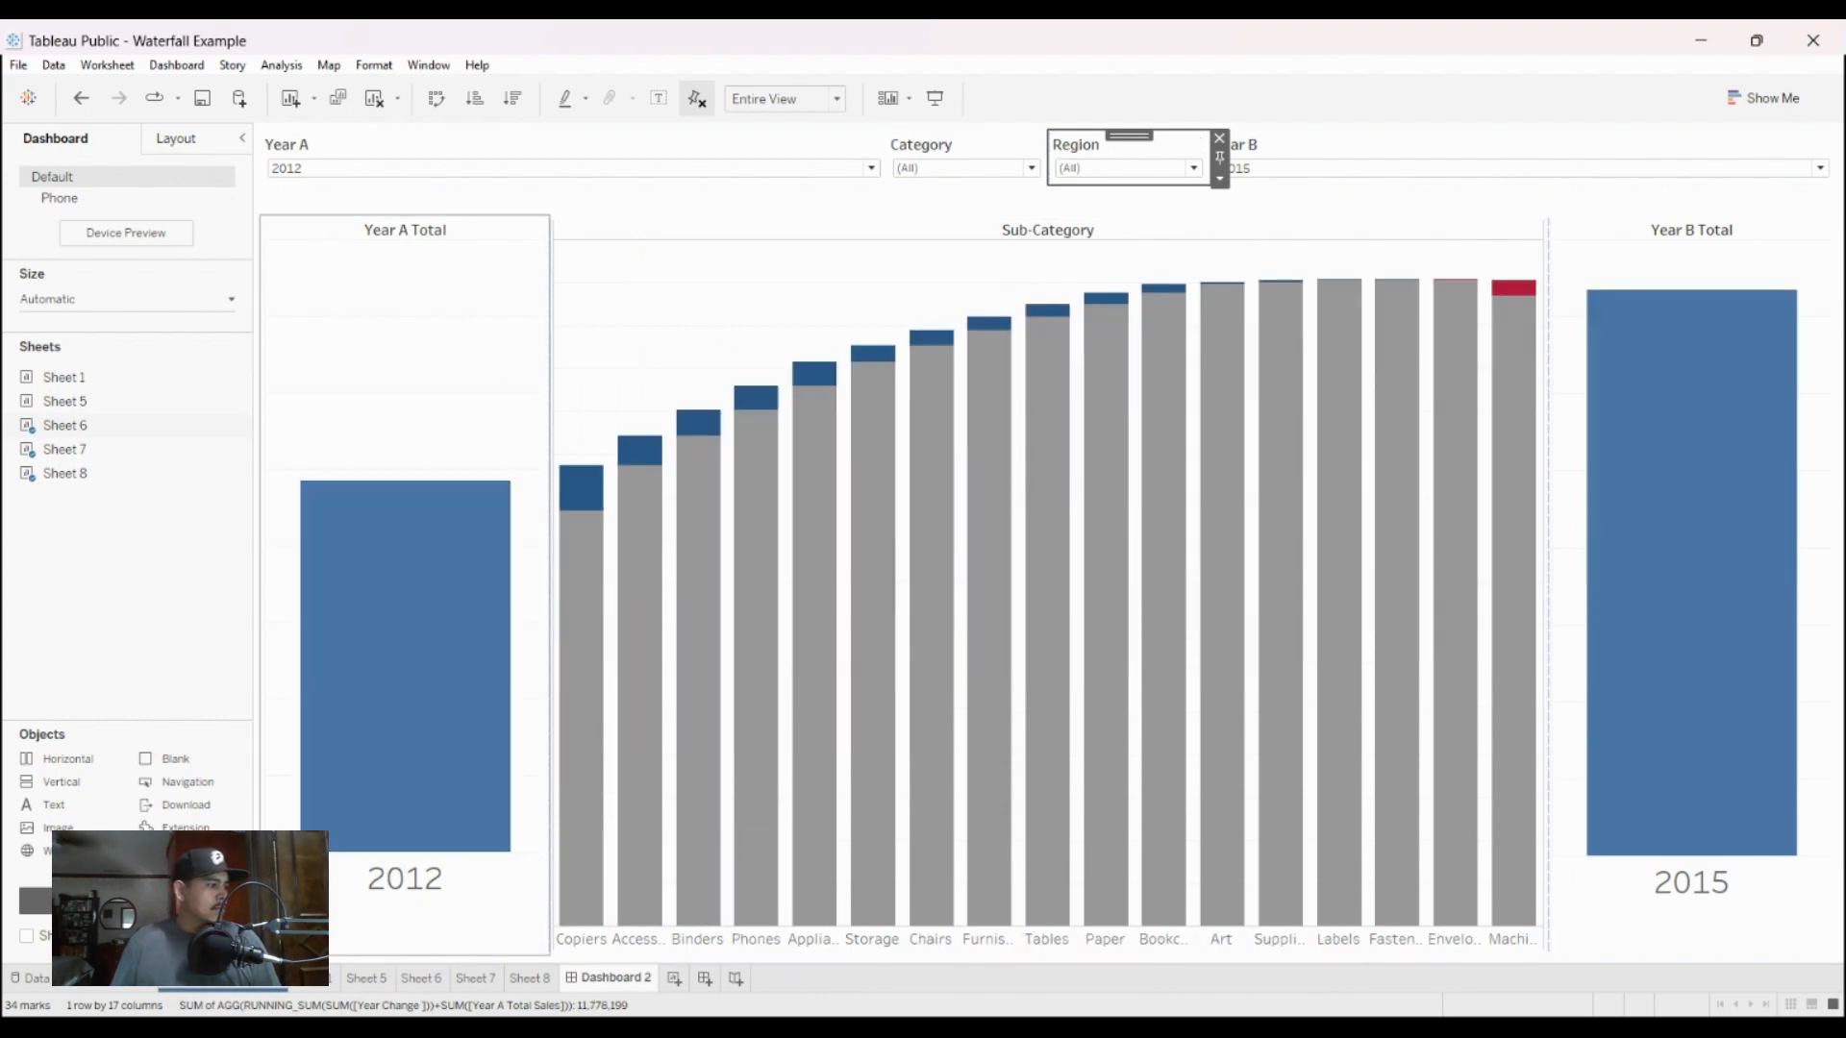
# Step: Shrink the year header areas under the Year A and Year B total bars so their baselines align with the waterfall
pyautogui.moveTo(433, 853); pyautogui.dragTo(433, 928)
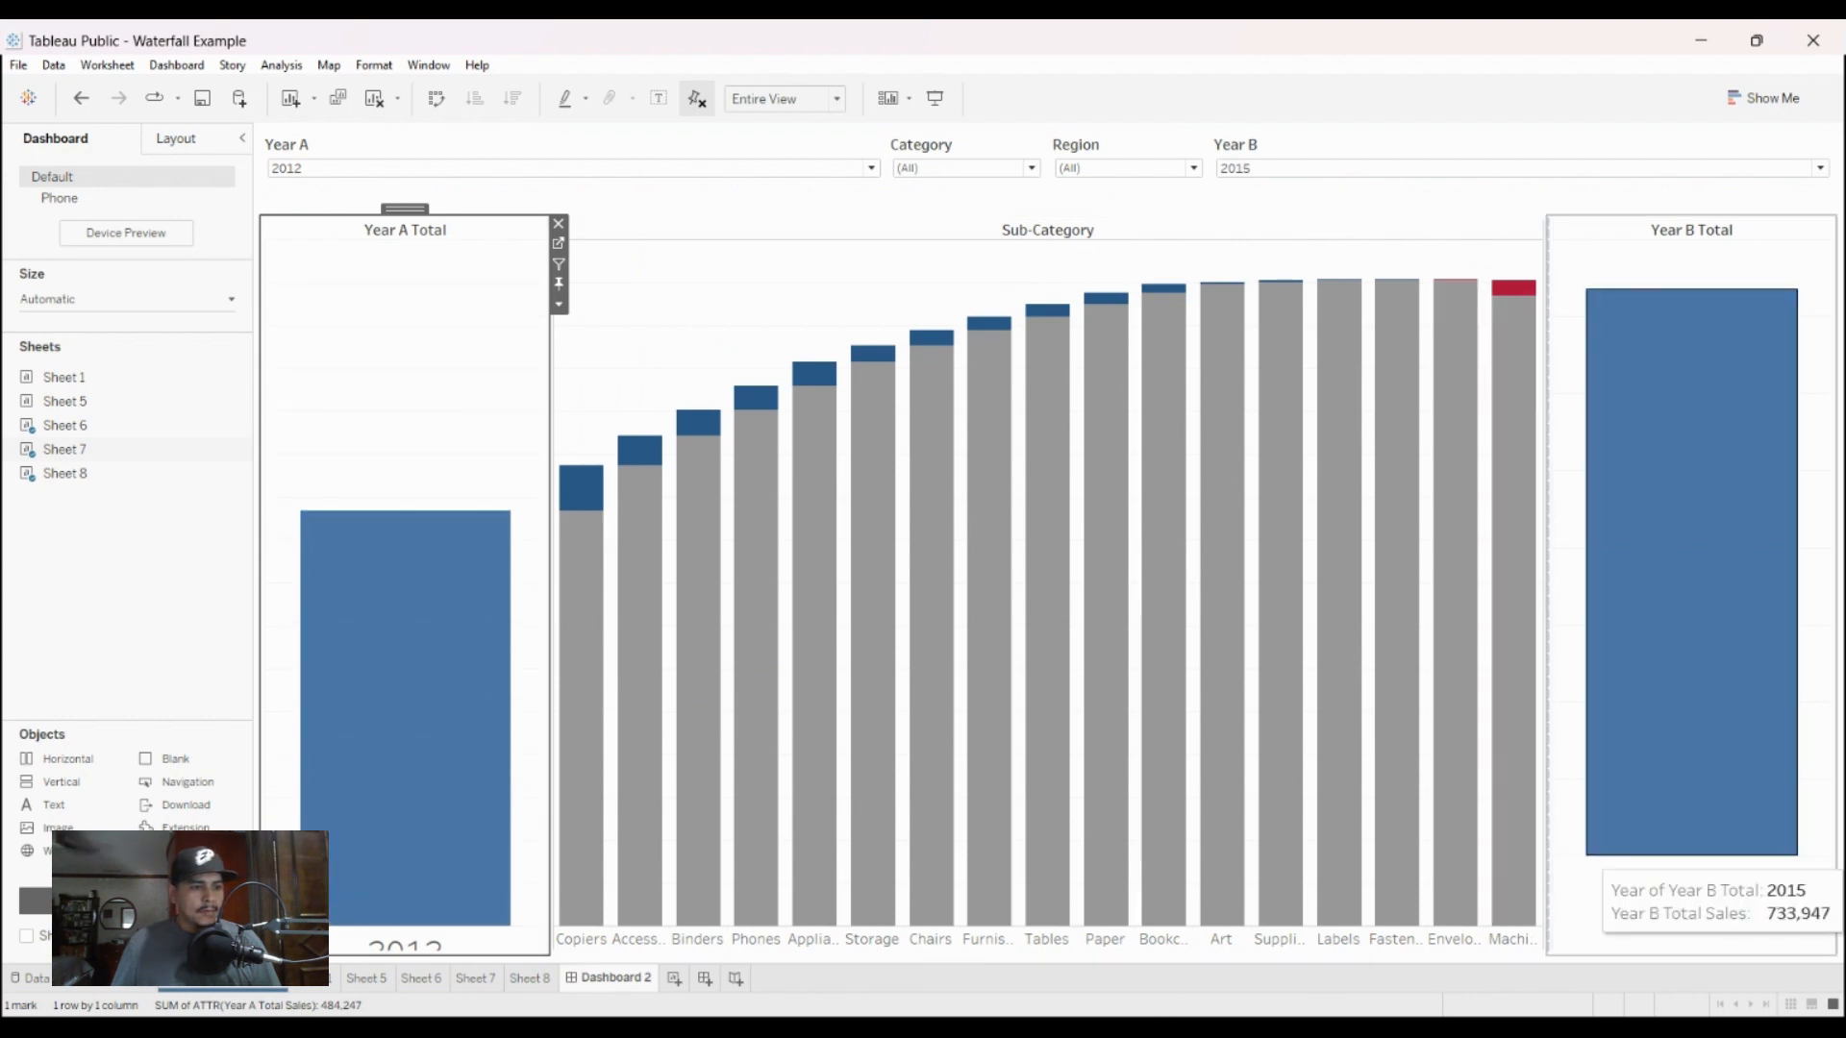
pyautogui.click(1575, 903)
pyautogui.moveTo(1653, 926); pyautogui.dragTo(1653, 927)
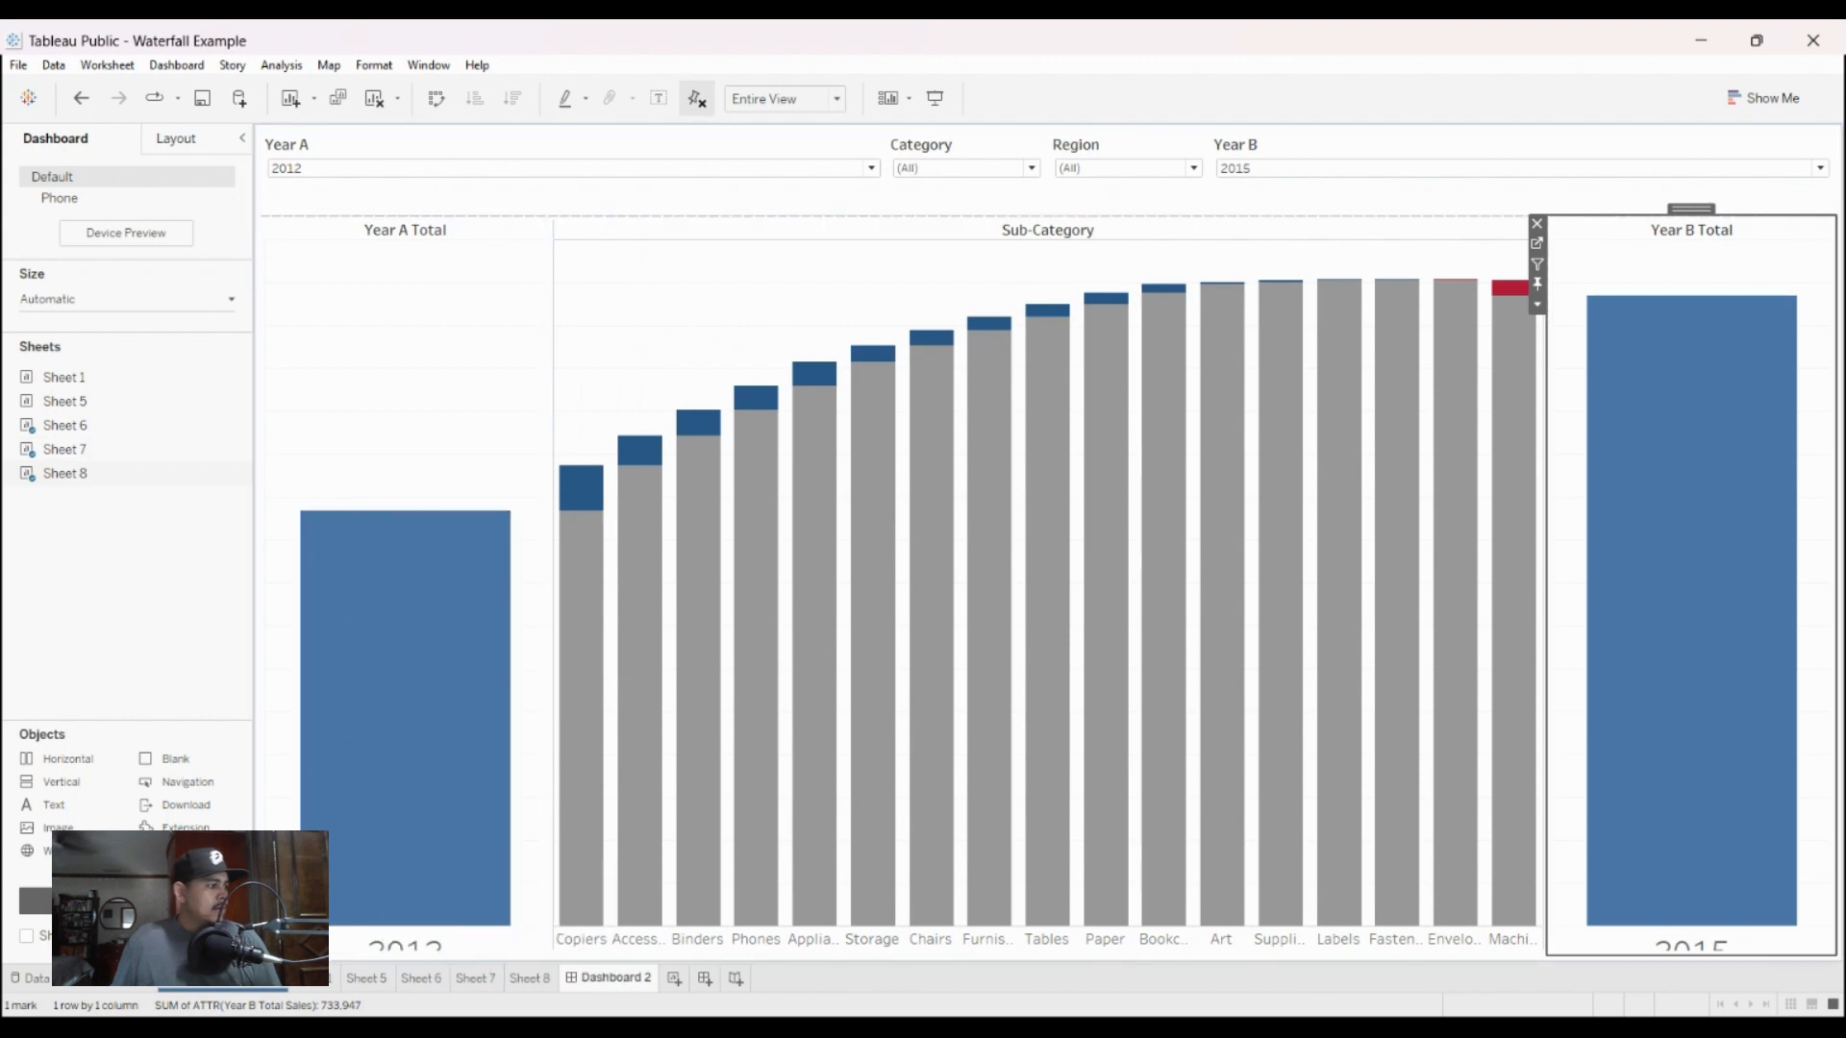
# Step: Set the font size of the Year A Total chart's year header to 10
pyautogui.click(408, 772)
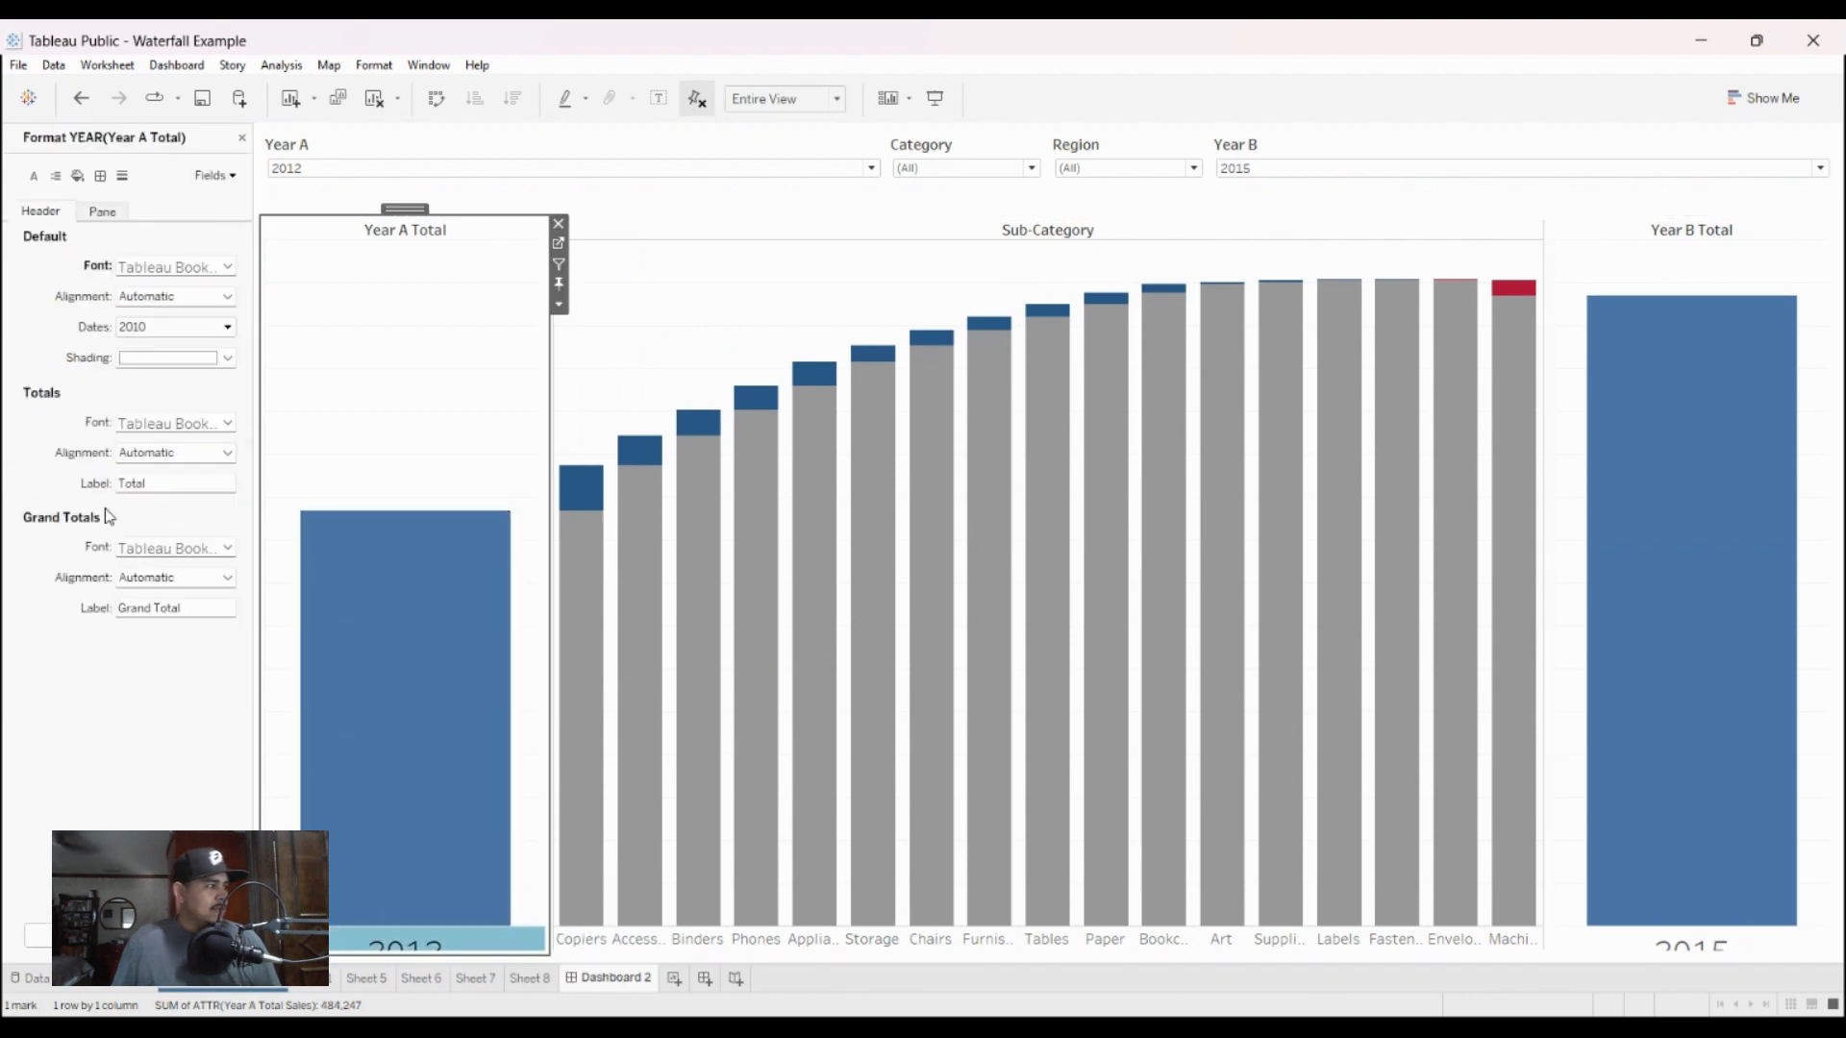
pyautogui.click(210, 329)
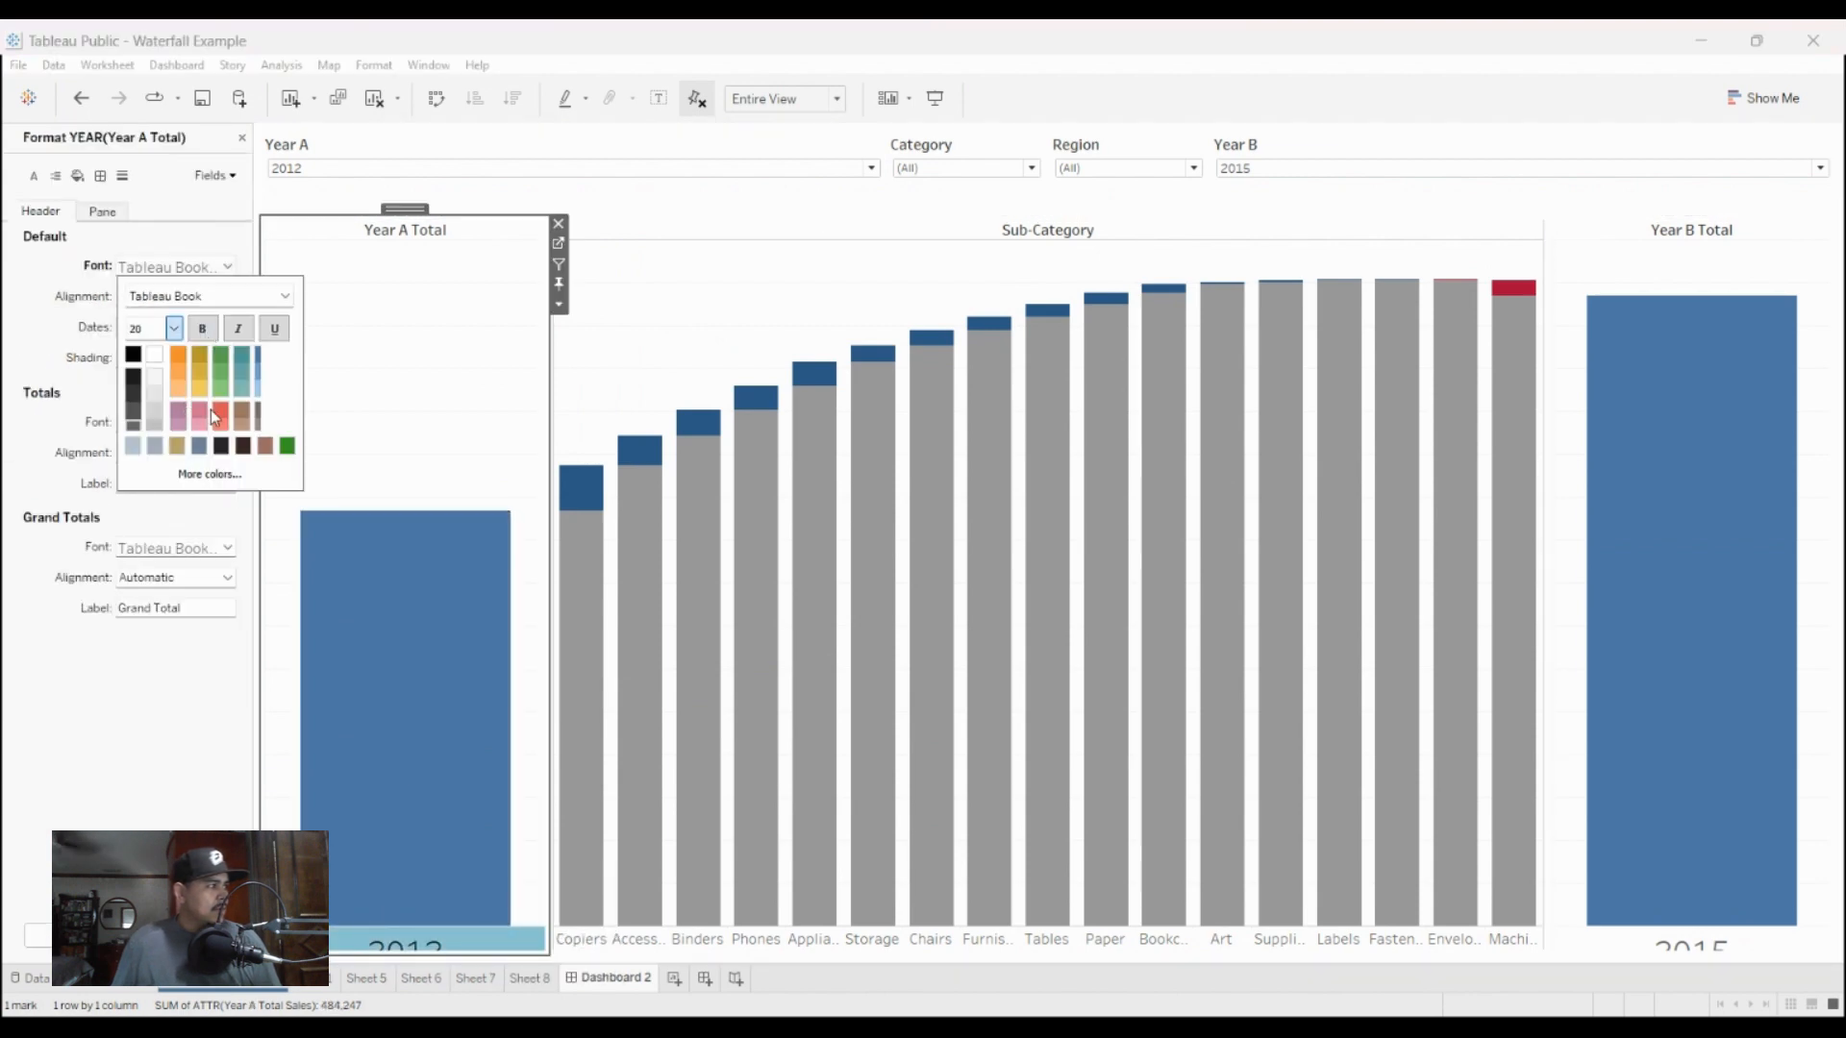
pyautogui.click(173, 468)
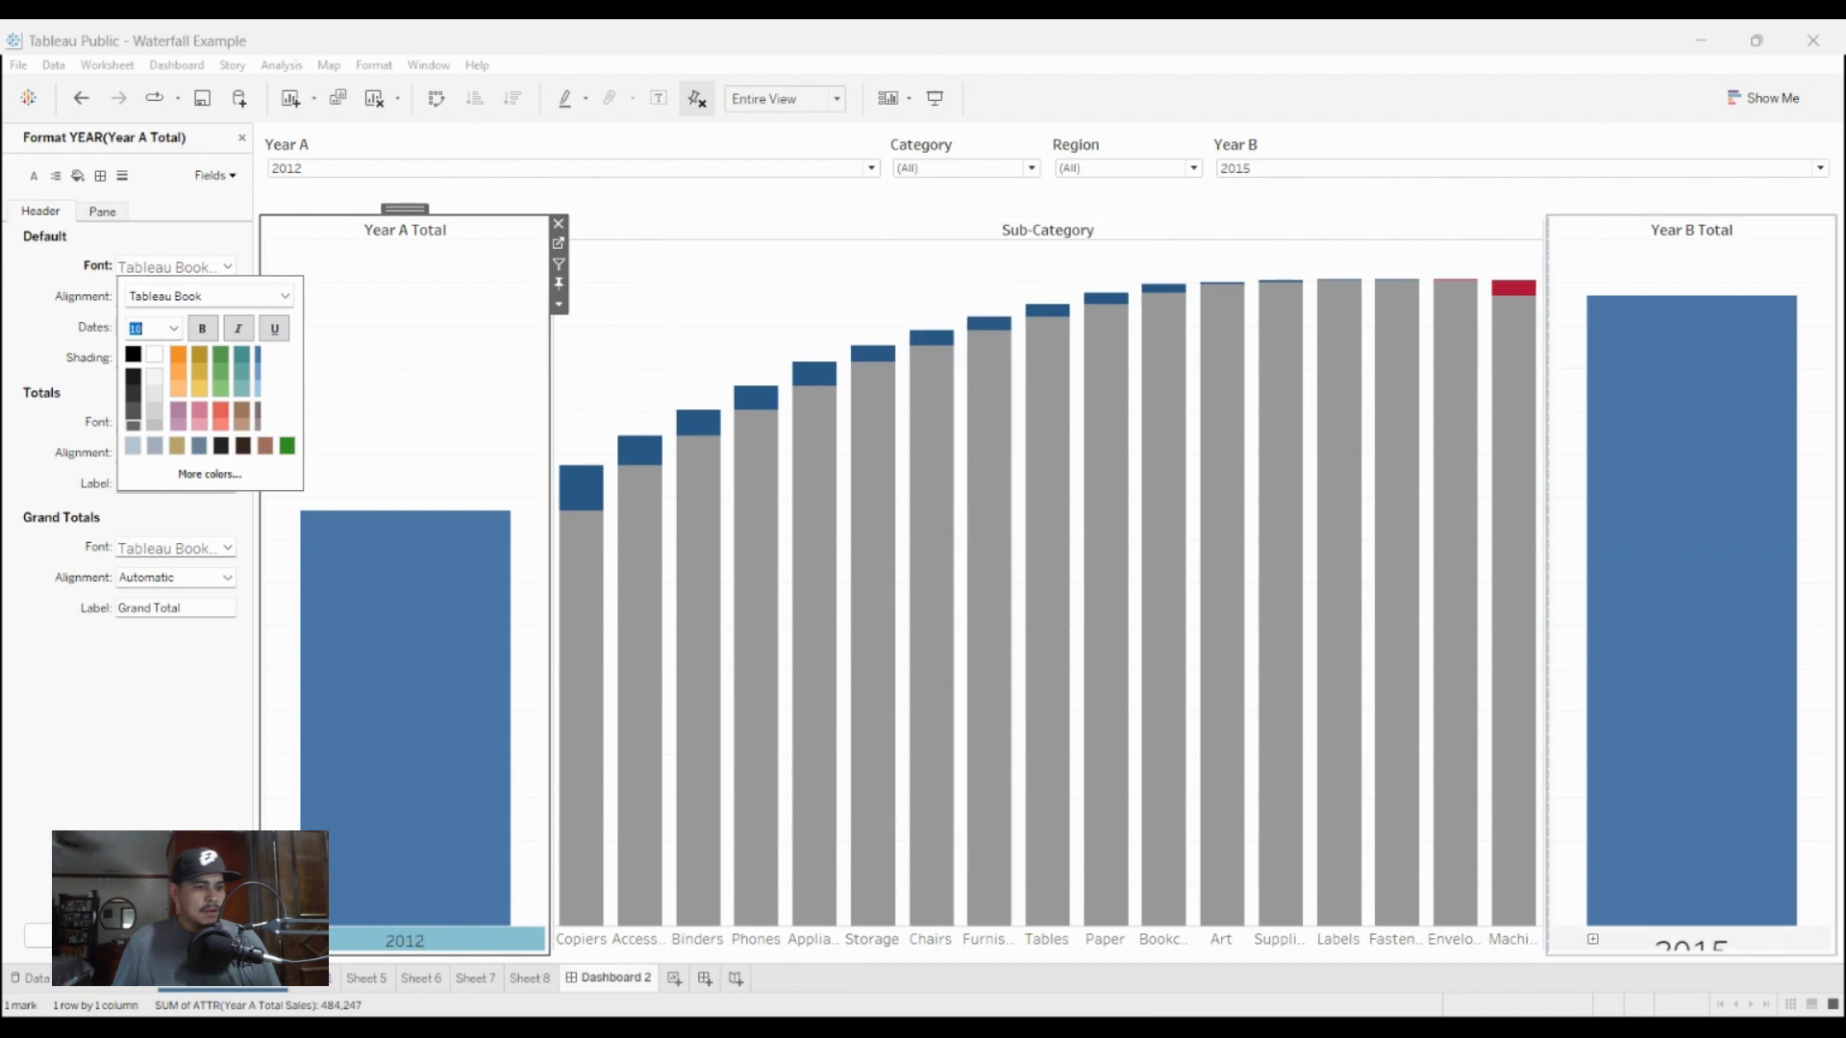
# Step: Reduce the font size of the Year B Total chart's year header to match the Year A header
pyautogui.rightClick(1690, 945)
pyautogui.click(1690, 943)
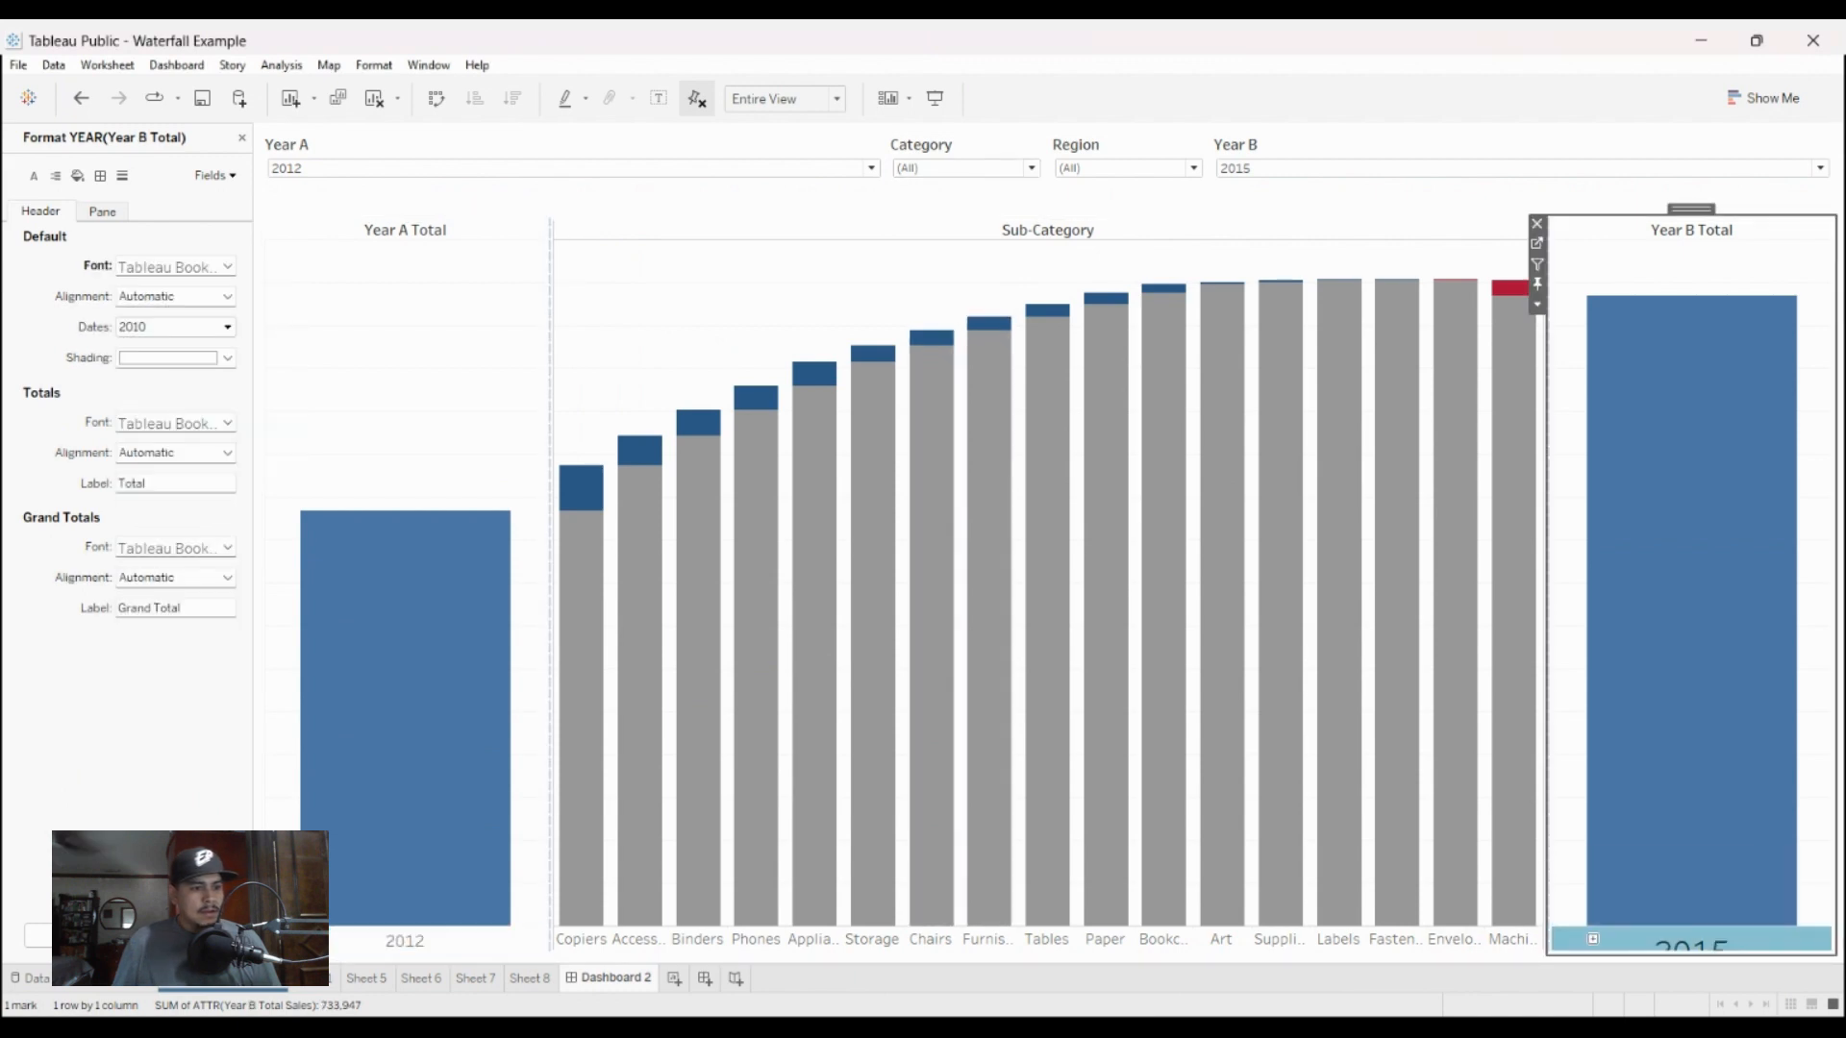
pyautogui.click(190, 297)
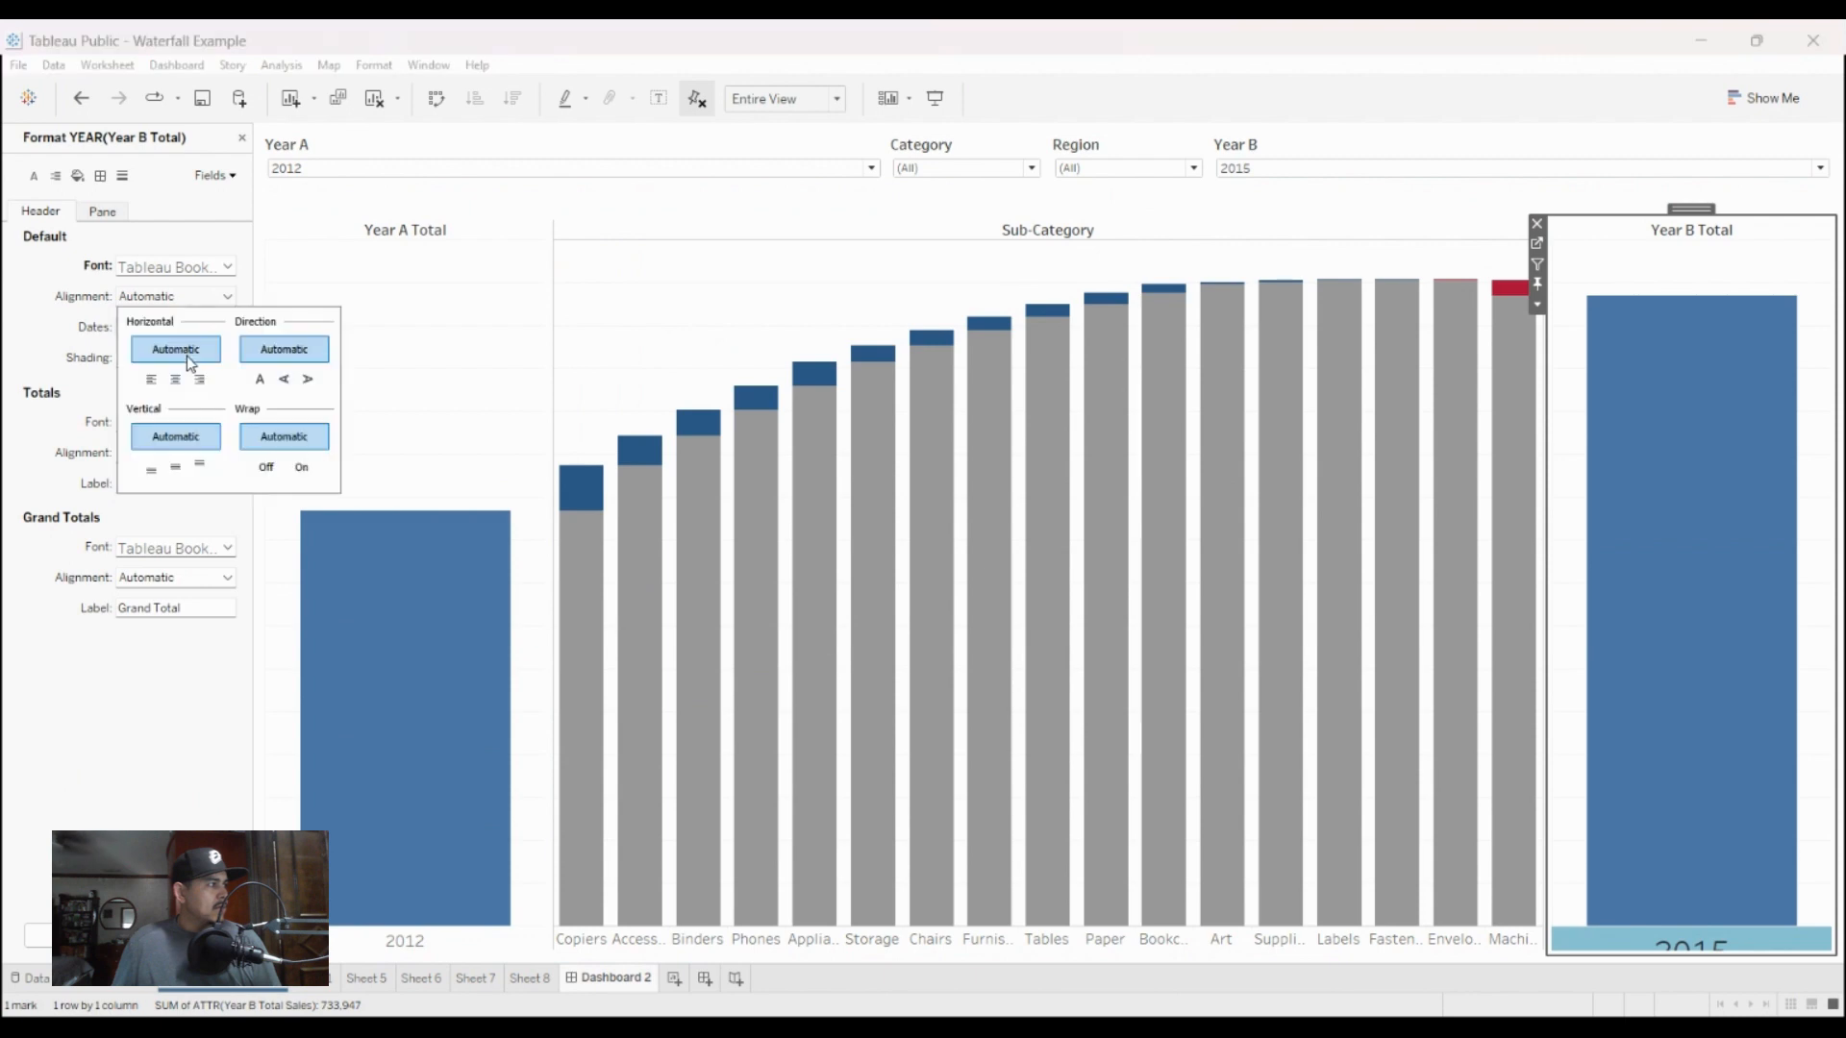
pyautogui.click(189, 269)
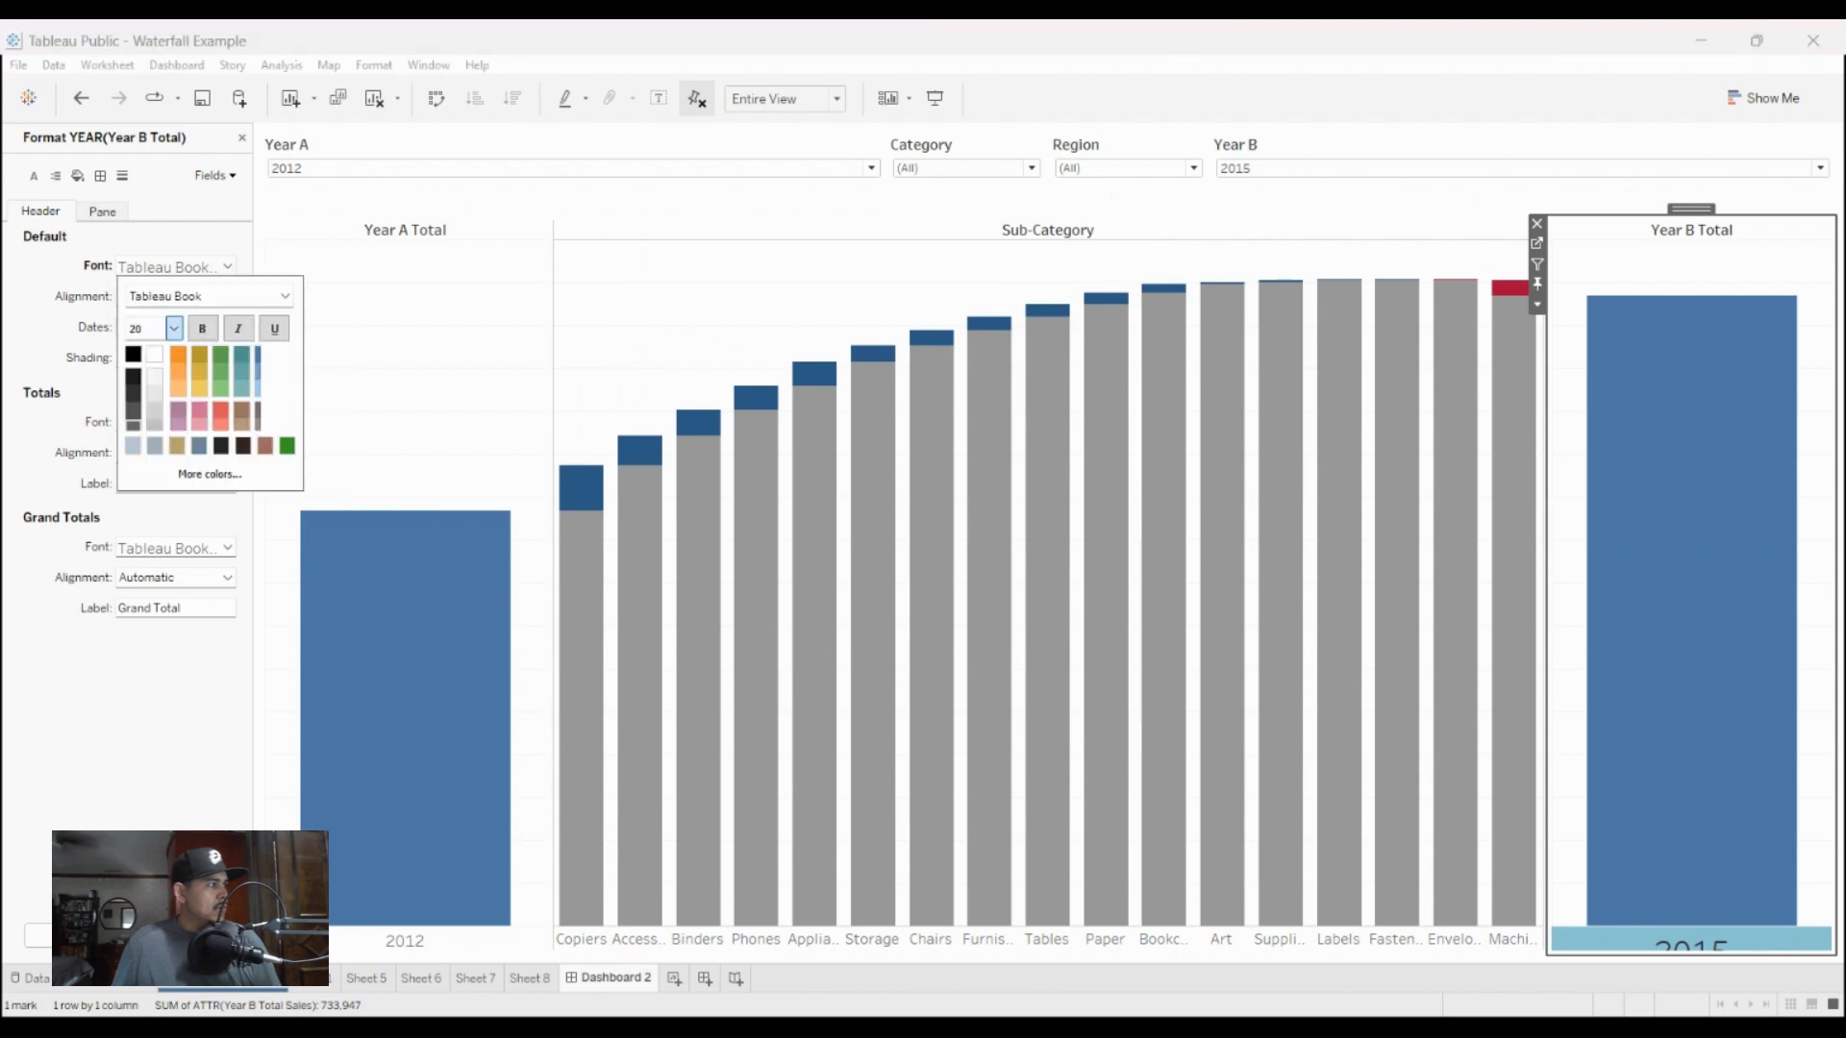
pyautogui.click(187, 464)
pyautogui.click(530, 625)
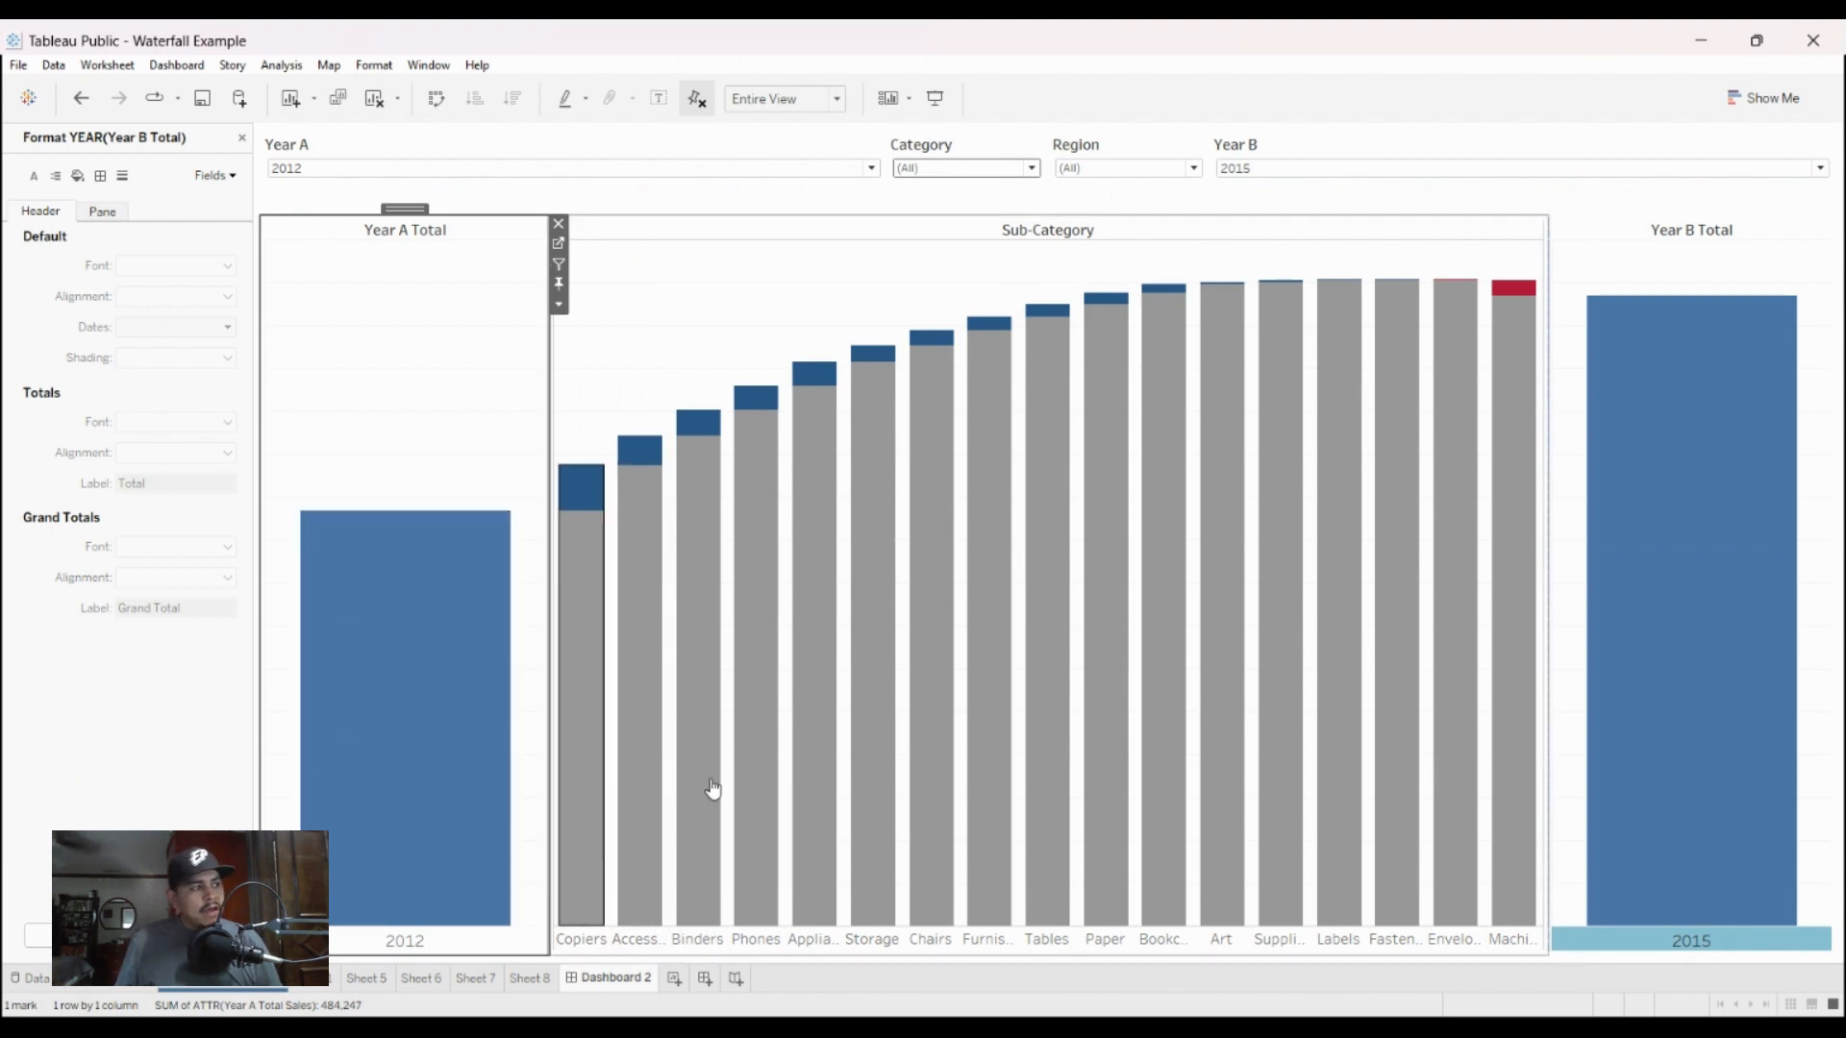
pyautogui.moveTo(745, 605)
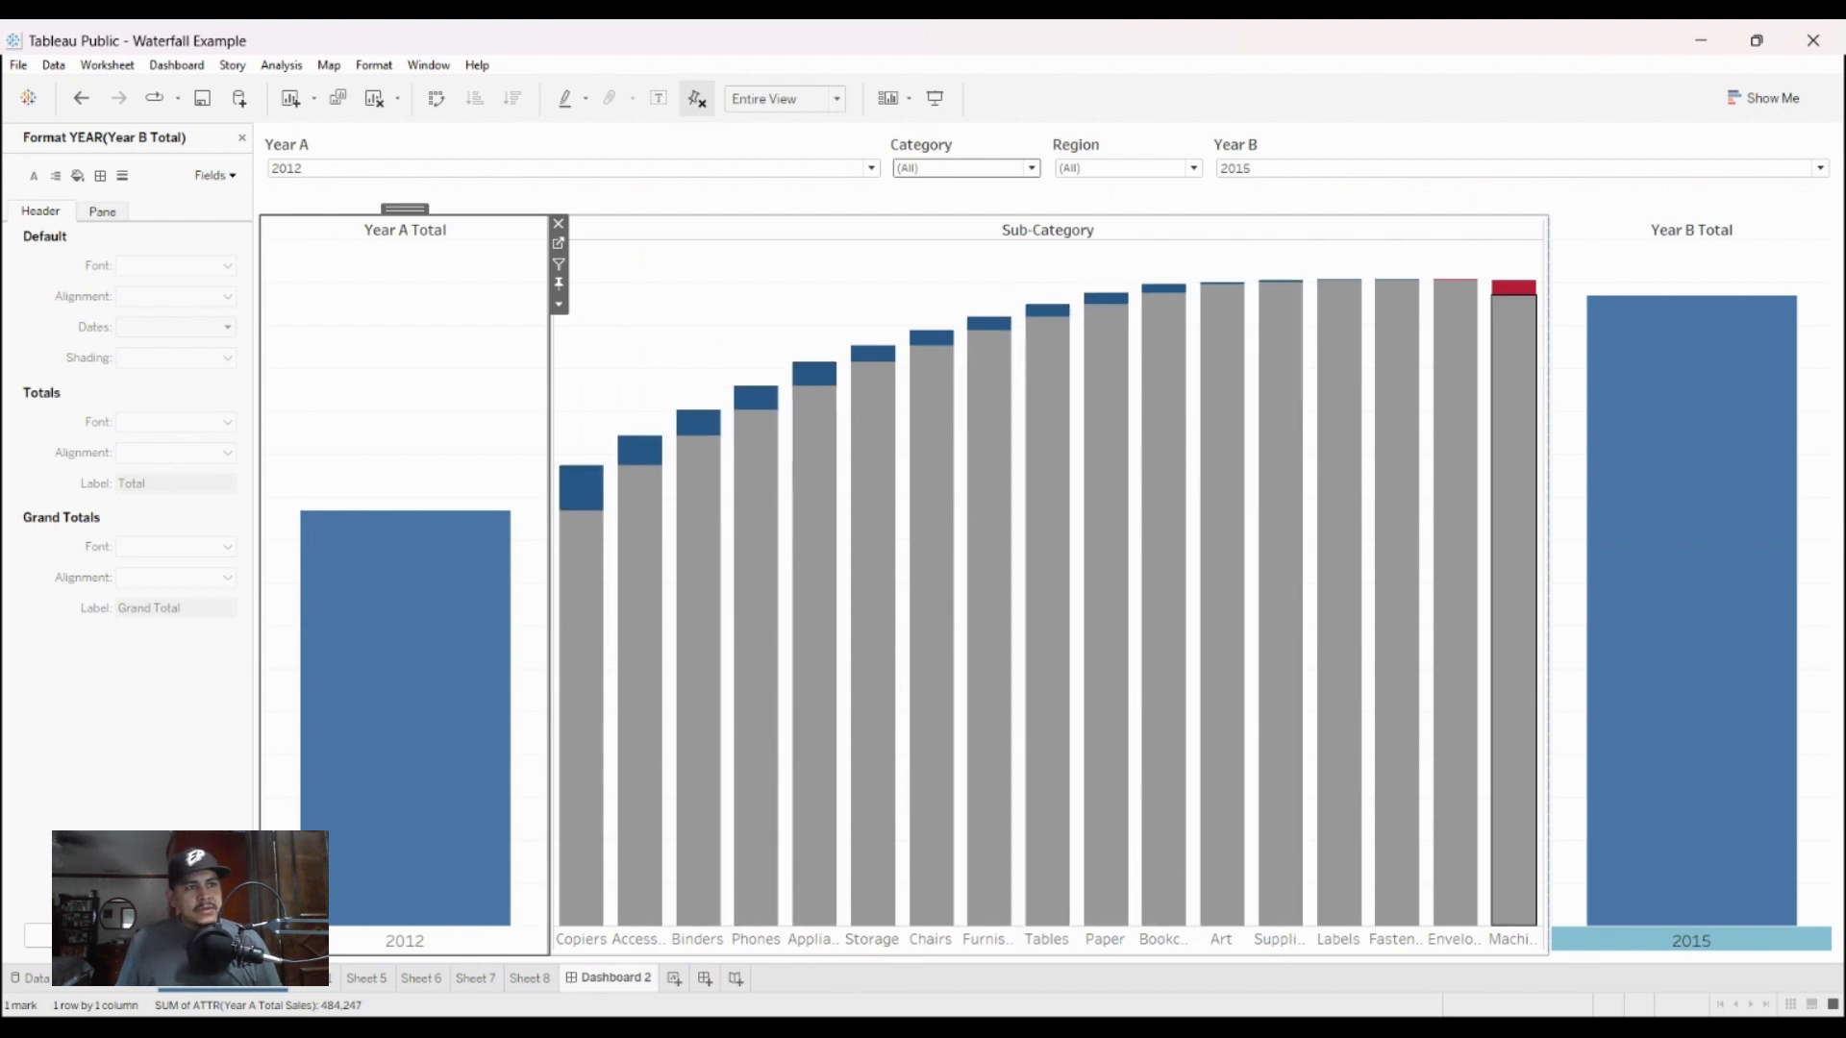
pyautogui.moveTo(1687, 389)
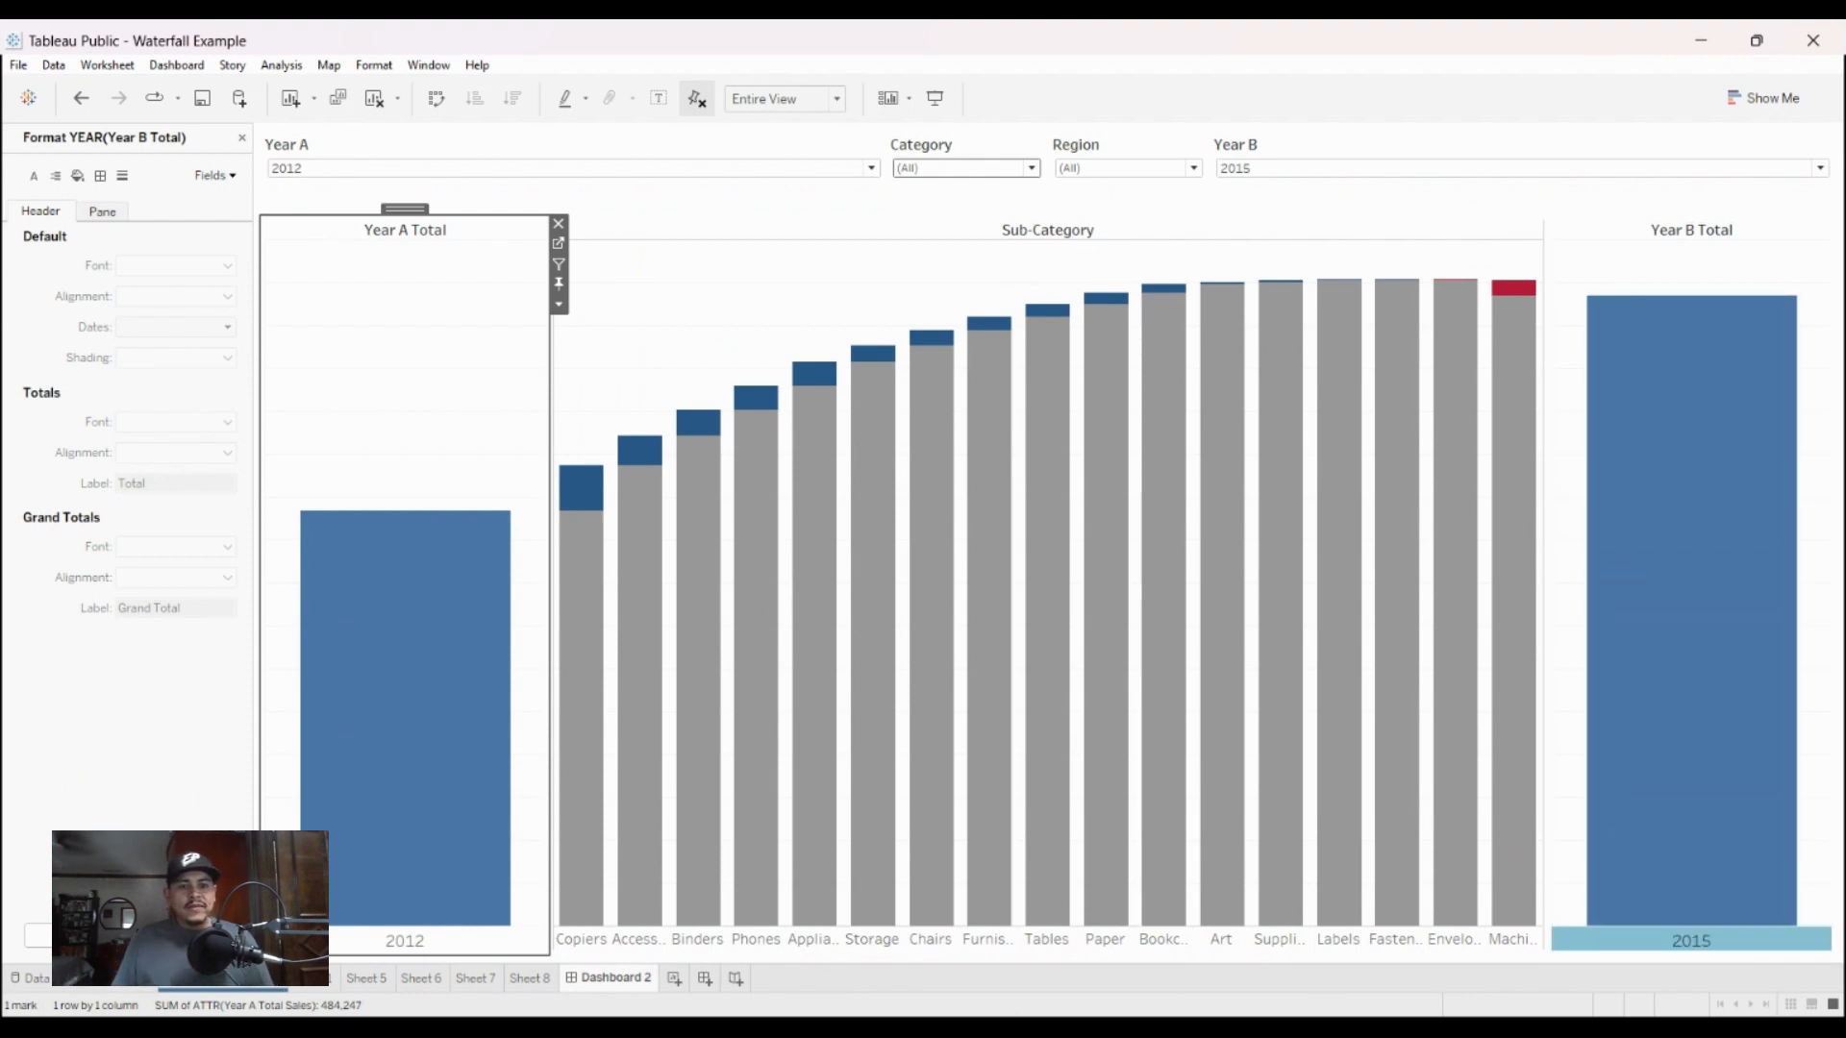
pyautogui.moveTo(1692, 764)
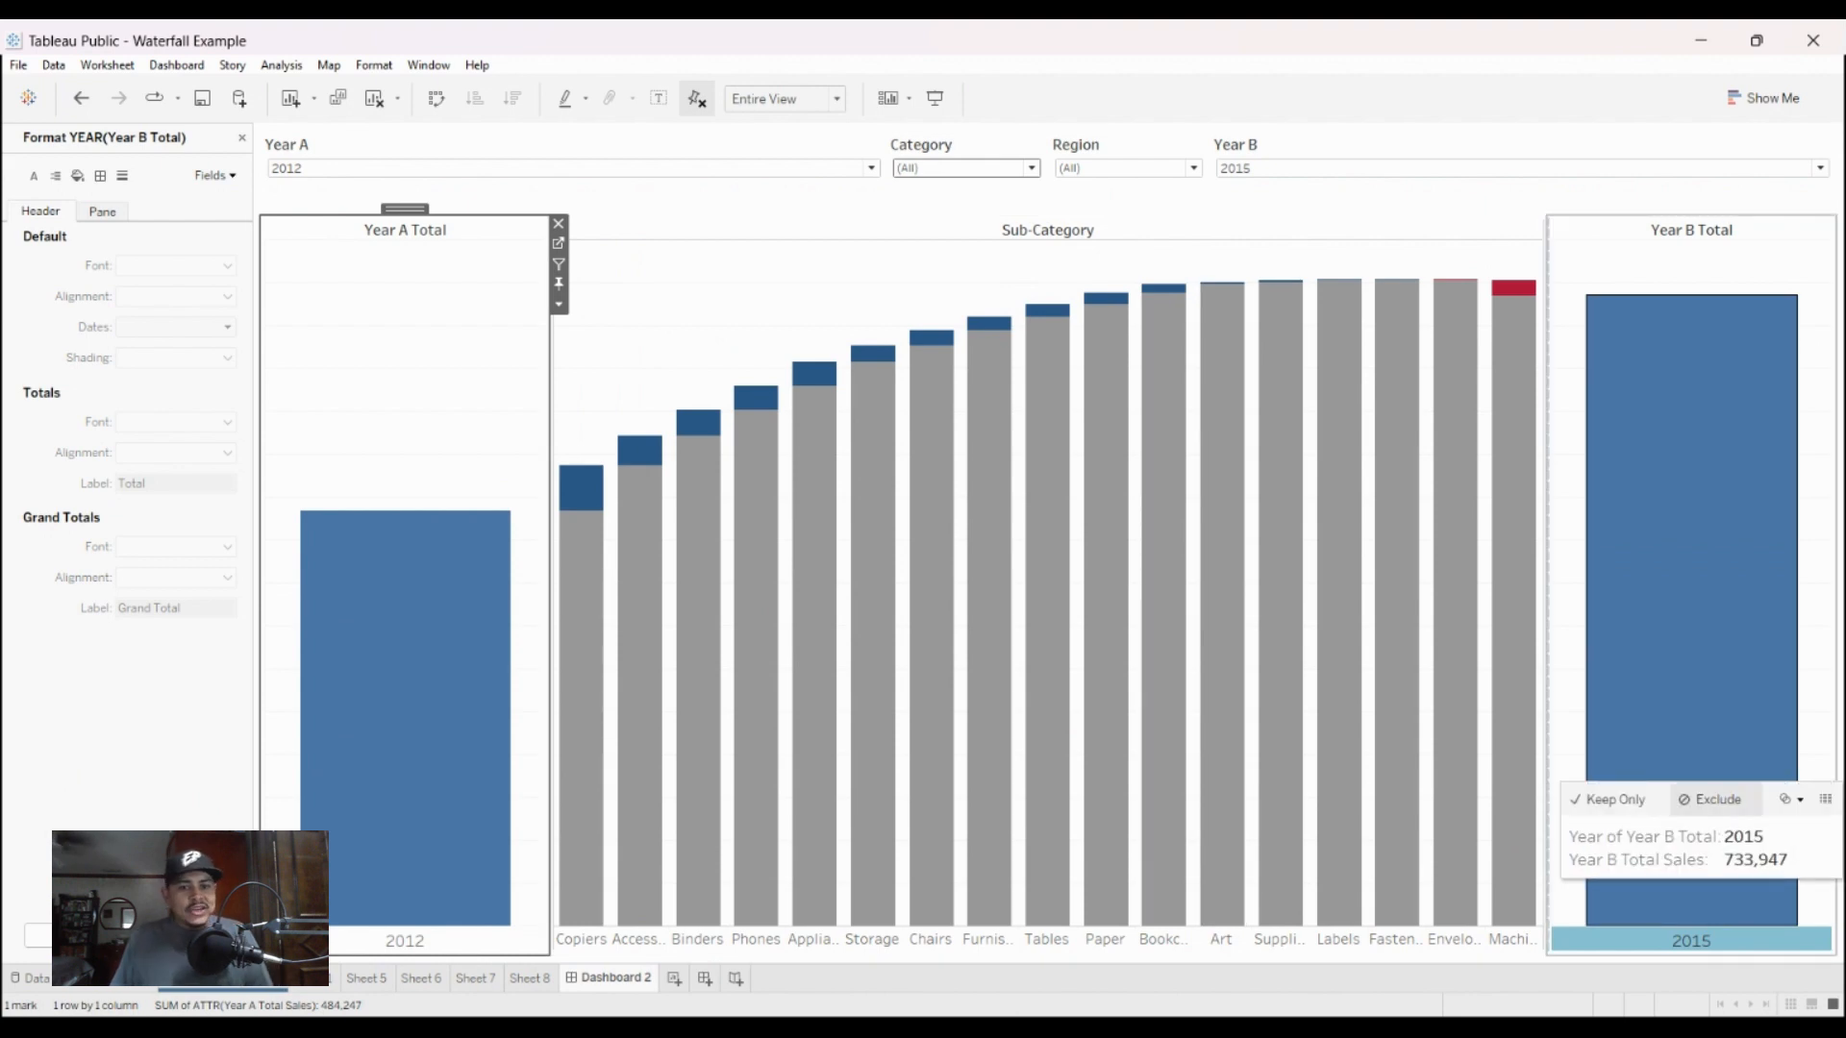